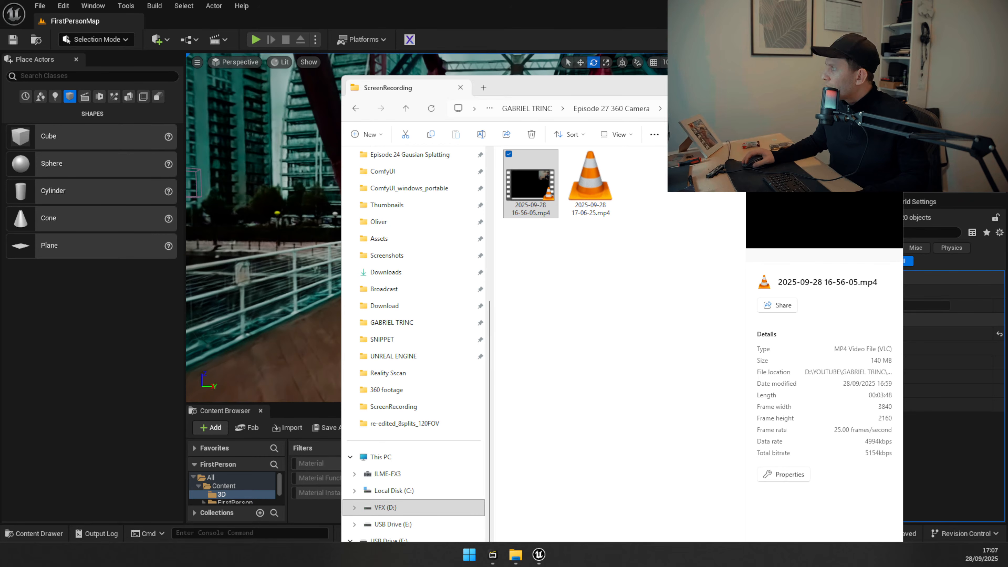
Clear the file explorer off the level viewport and place the browser with the YouTube channel's Live page over it.
{"action": "left_click", "coordinate": [847, 87]}
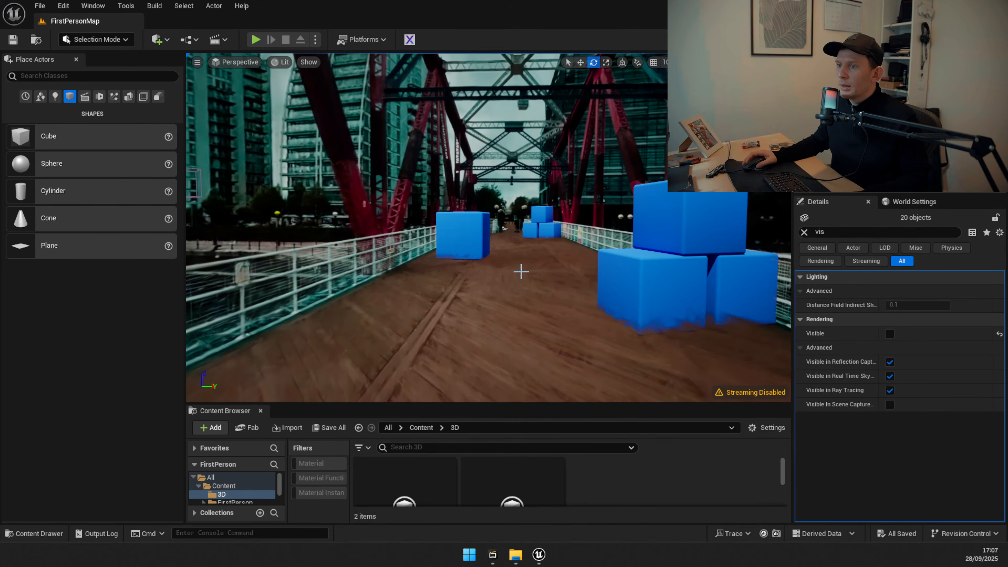
{"action": "right_click_drag", "start_coordinate": [560, 284], "coordinate": [593, 243]}
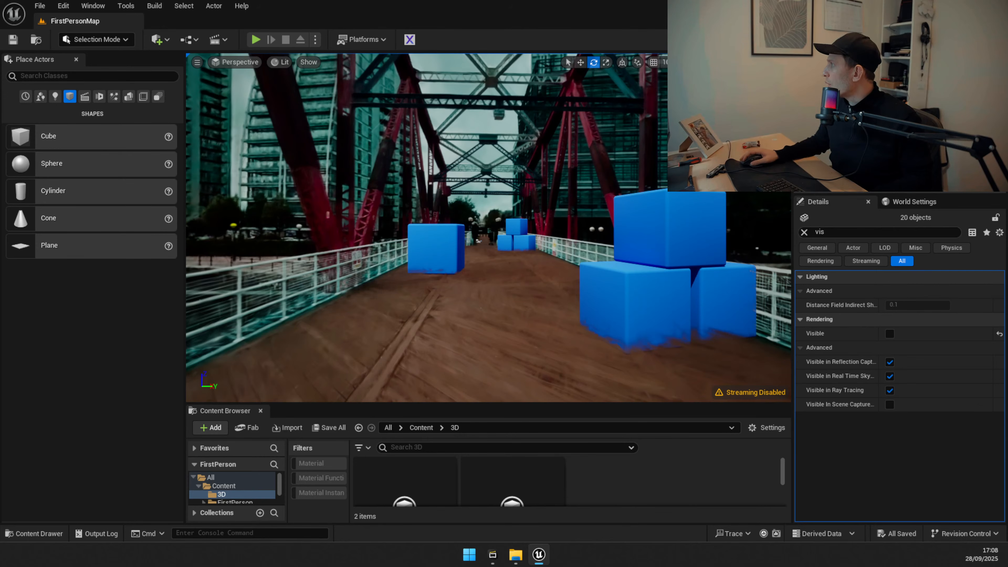
{"action": "left_click_drag", "start_coordinate": [379, 0], "coordinate": [385, 98]}
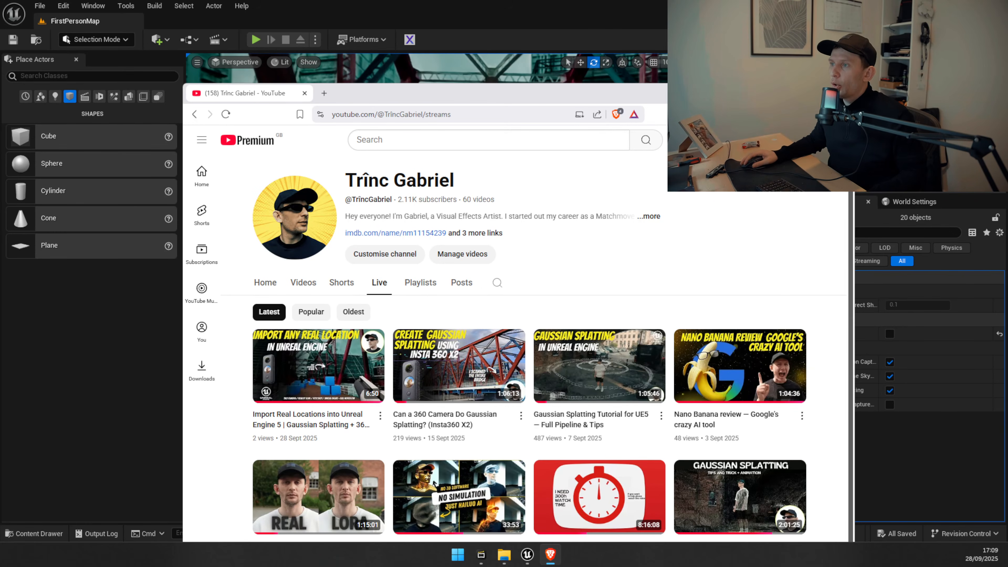
Switch back to Unreal Editor and fly along the bridge to examine the scanned environment and the blue cubes.
{"action": "key", "text": "alt+Tab"}
{"action": "right_click_drag", "start_coordinate": [570, 278], "coordinate": [754, 274]}
{"action": "mouse_move", "coordinate": [488, 228]}
{"action": "right_mouse_down"}
{"action": "mouse_move", "coordinate": [770, 228]}
{"action": "mouse_move", "coordinate": [318, 227]}
{"action": "mouse_move", "coordinate": [486, 223]}
{"action": "right_mouse_up"}
{"action": "key", "text": "w"}
{"action": "key", "text": "w"}
{"action": "key", "text": "w"}
{"action": "key", "text": "w"}
{"action": "right_click_drag", "start_coordinate": [493, 274], "coordinate": [485, 284]}
{"action": "key", "text": "w"}
{"action": "right_click_drag", "start_coordinate": [412, 127], "coordinate": [413, 127]}
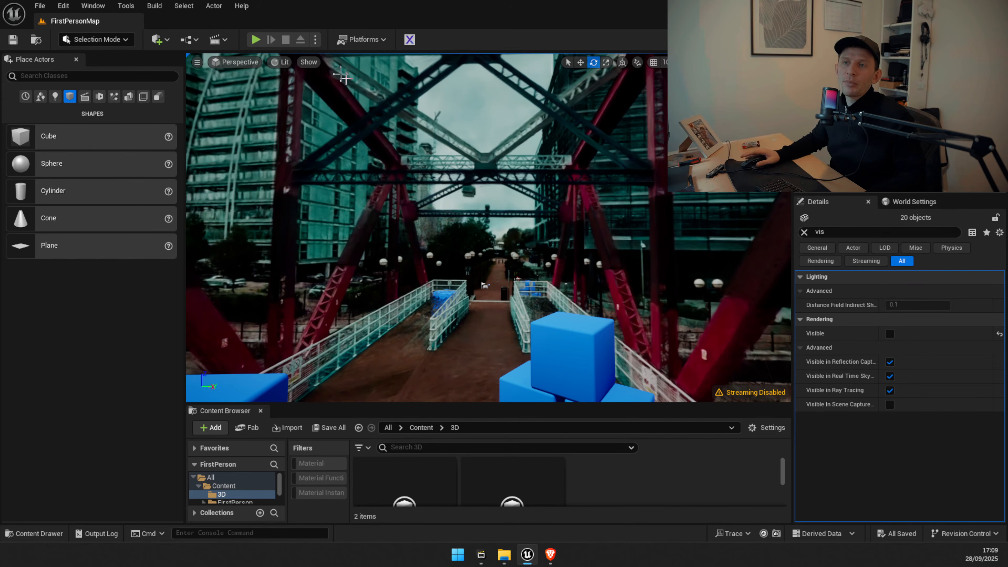
Play the FirstPersonMap level in the viewport, pick up the floating rifle and back away from the cube stack.
{"action": "left_click", "coordinate": [256, 39]}
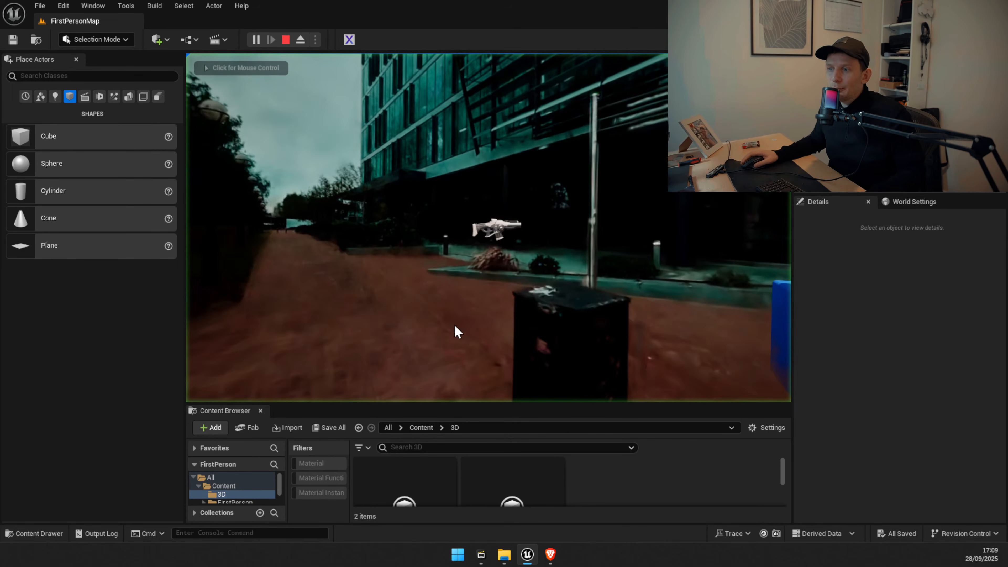
{"action": "left_click", "coordinate": [458, 331]}
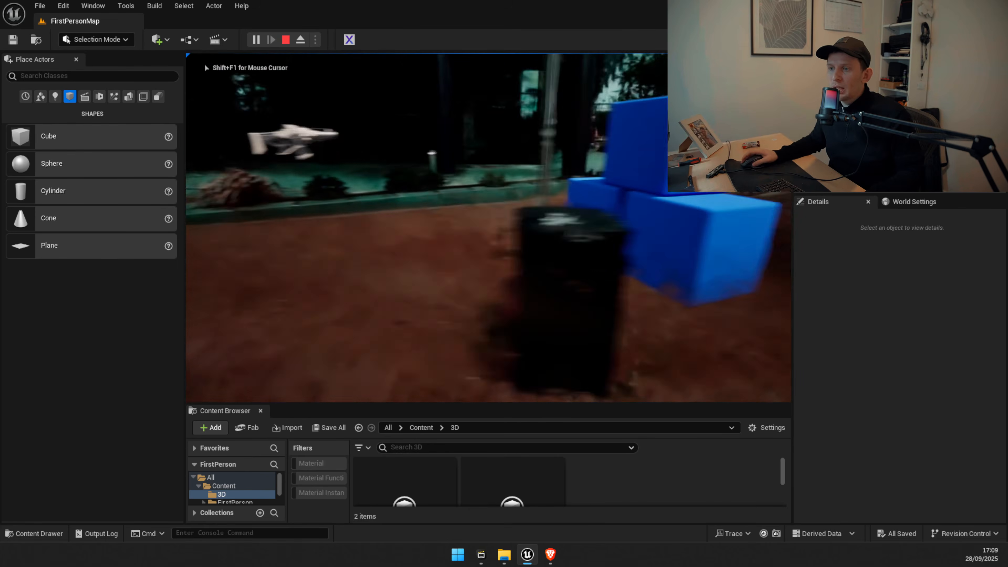
{"action": "key", "text": "w"}
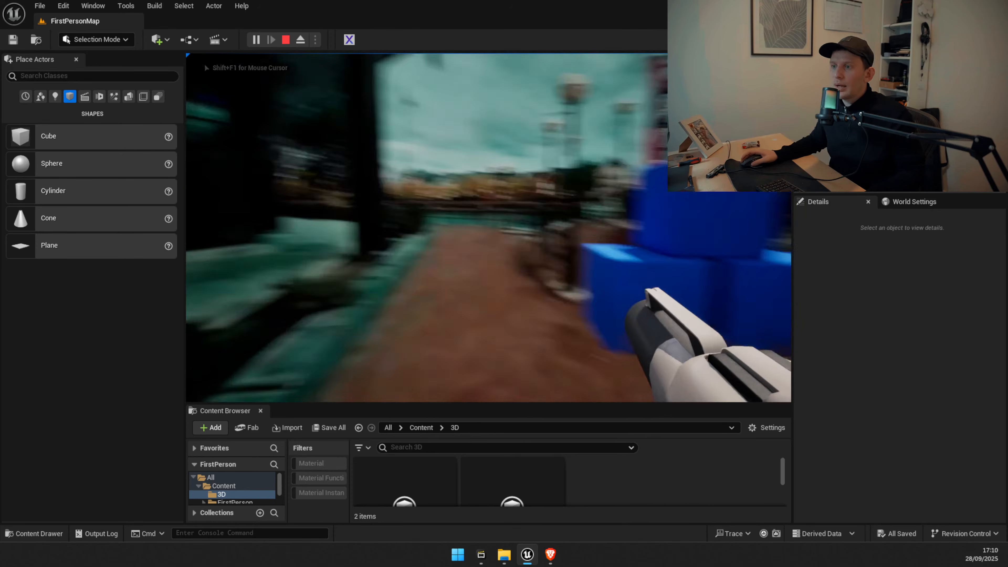
{"action": "key", "text": "s"}
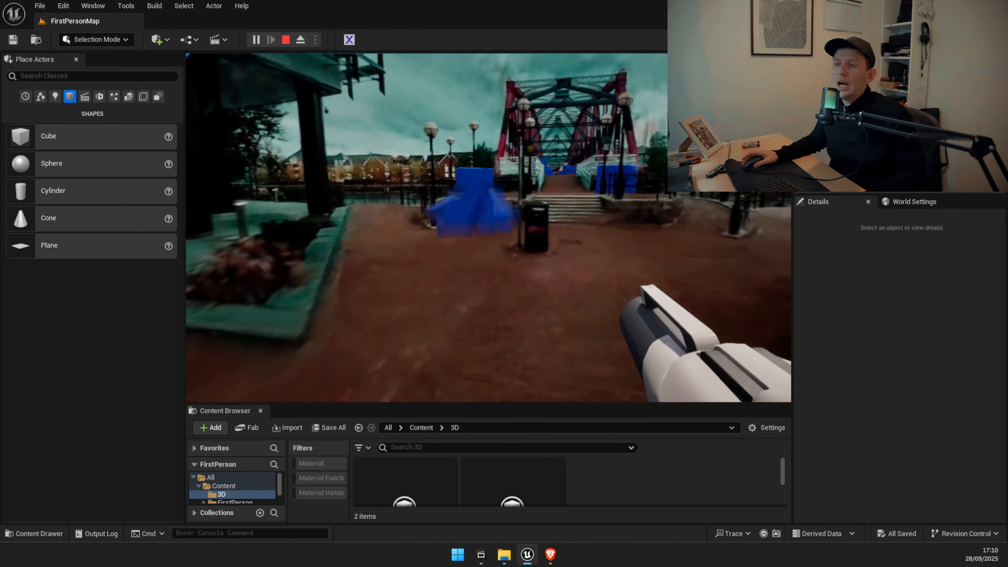
{"action": "key", "text": "s"}
{"action": "key", "text": "a"}
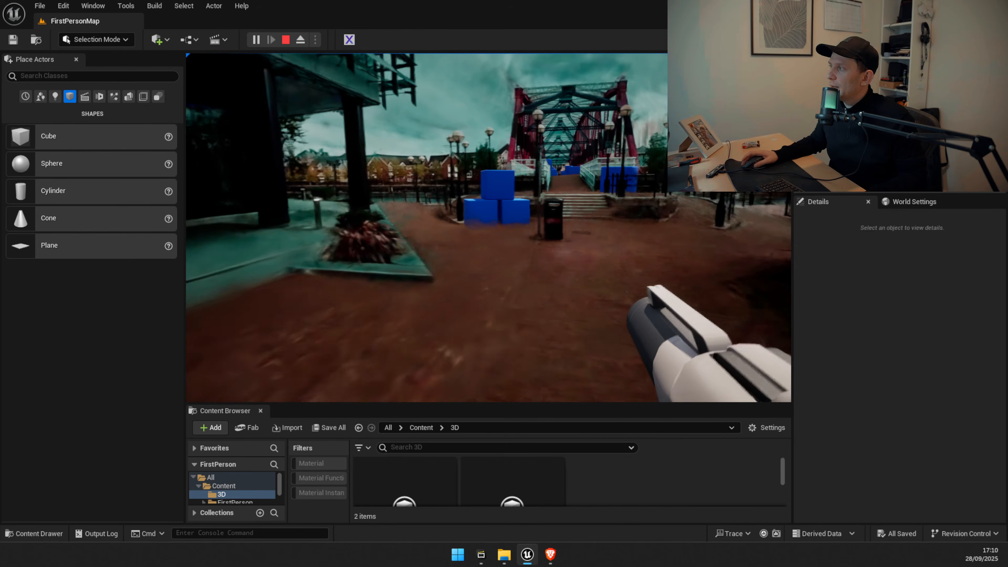
{"action": "key", "text": "a"}
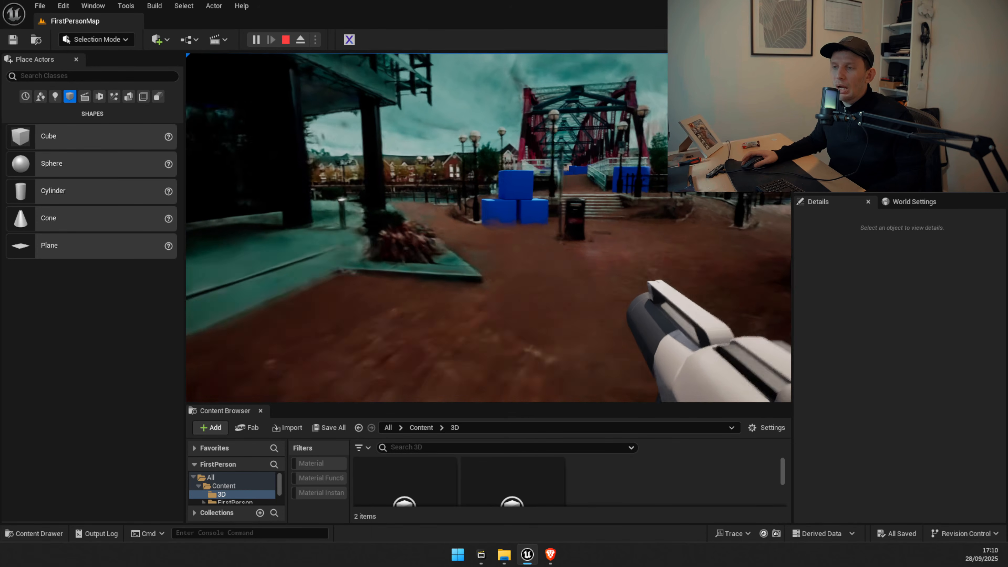
Advance on the stack of blue cubes near the litter bin and shoot it to test the physics.
{"action": "key", "text": "w"}
{"action": "left_click", "coordinate": [489, 227]}
{"action": "left_click", "coordinate": [489, 227]}
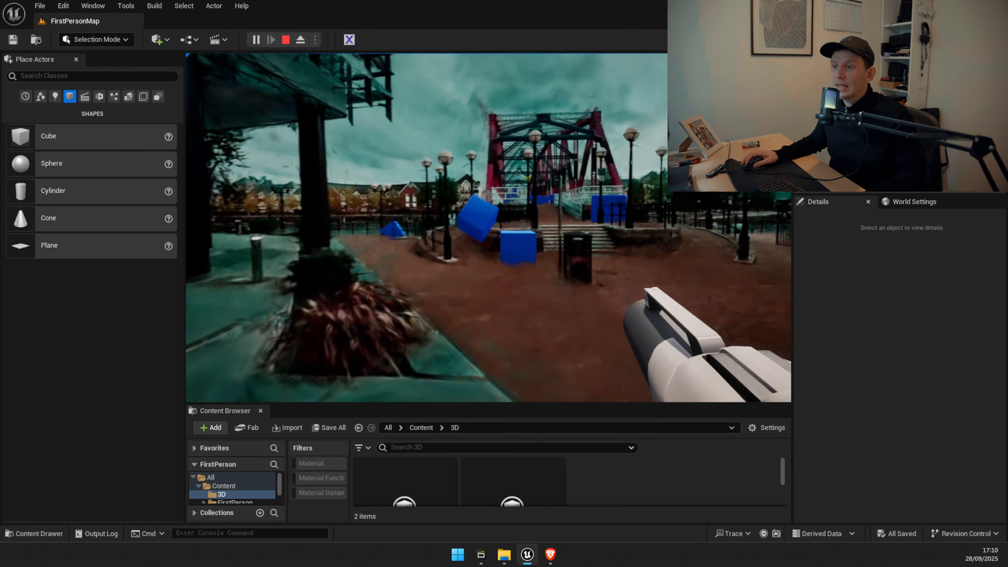
{"action": "left_click", "coordinate": [489, 228]}
{"action": "key", "text": "w"}
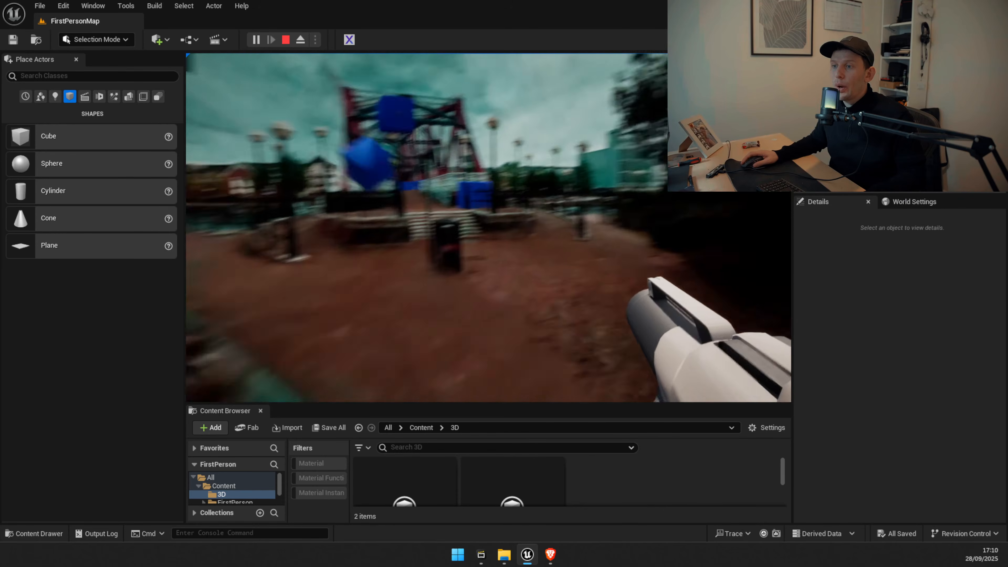
Walk the character onto the bridge and inspect the deck, railings and waterfront from the player's view.
{"action": "key", "text": "w"}
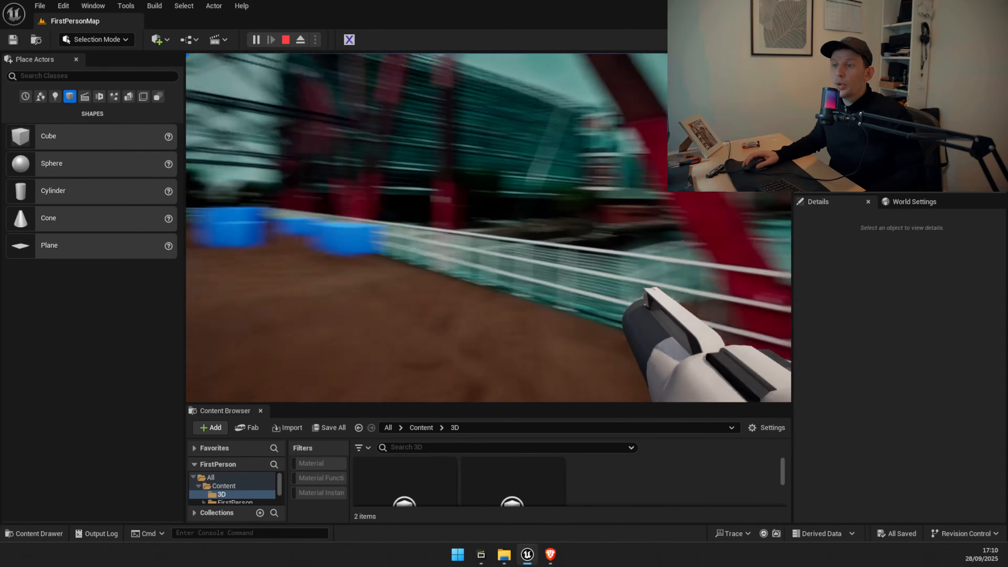
{"action": "key", "text": "w"}
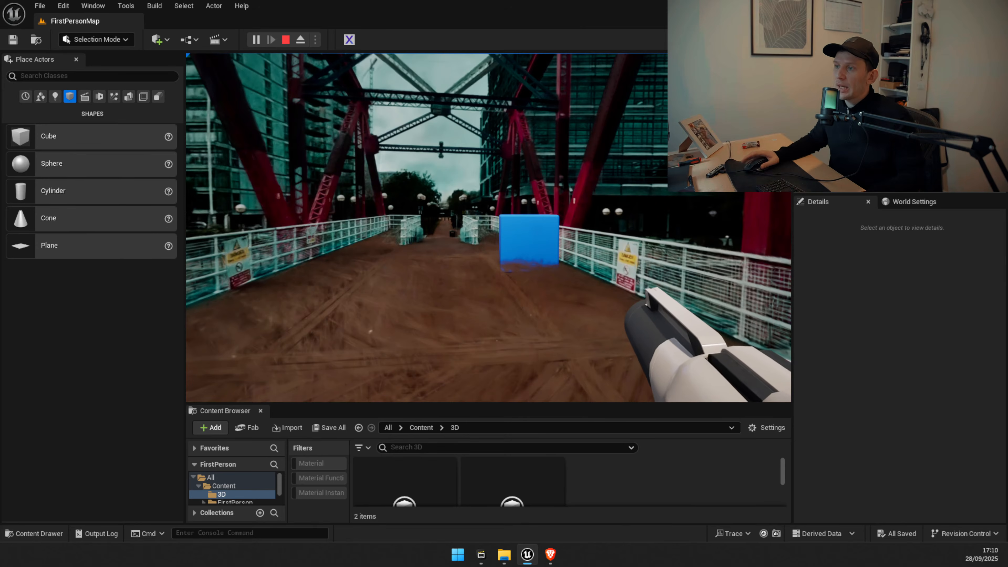
{"action": "key", "text": "w"}
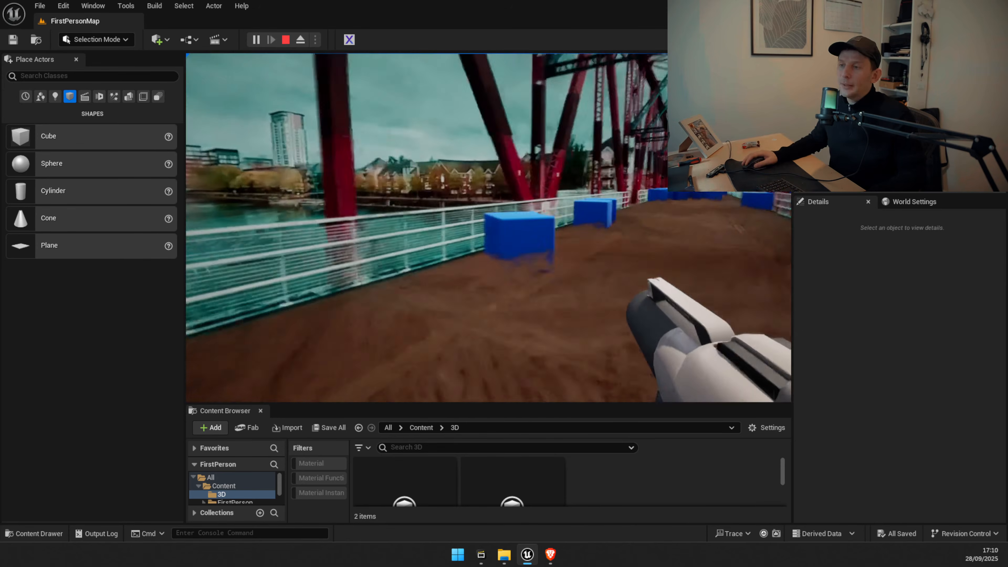
{"action": "key", "text": "a"}
{"action": "key", "text": "s"}
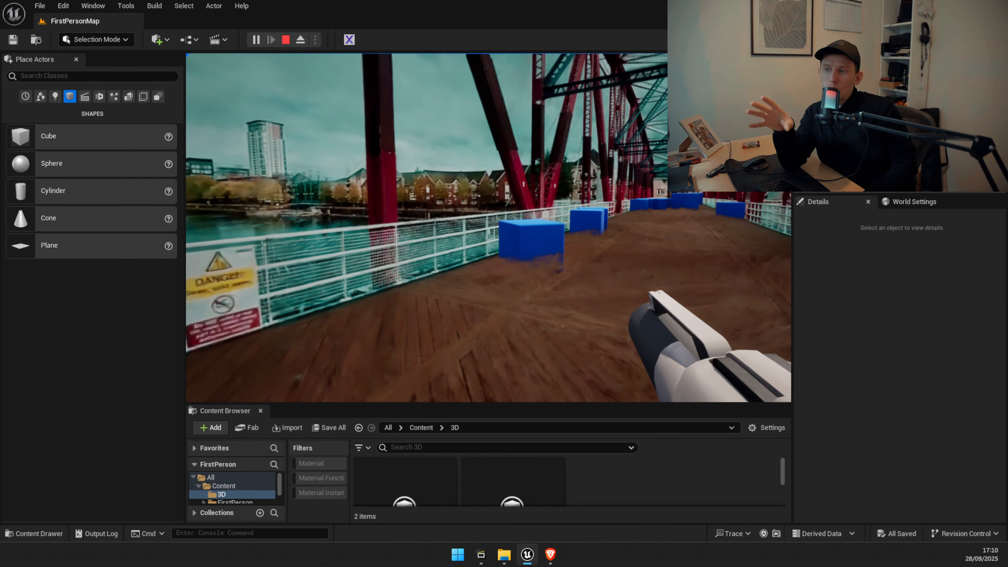
Fire at the blue cubes on the bridge deck while moving forward, and end the play session.
{"action": "left_click", "coordinate": [488, 227]}
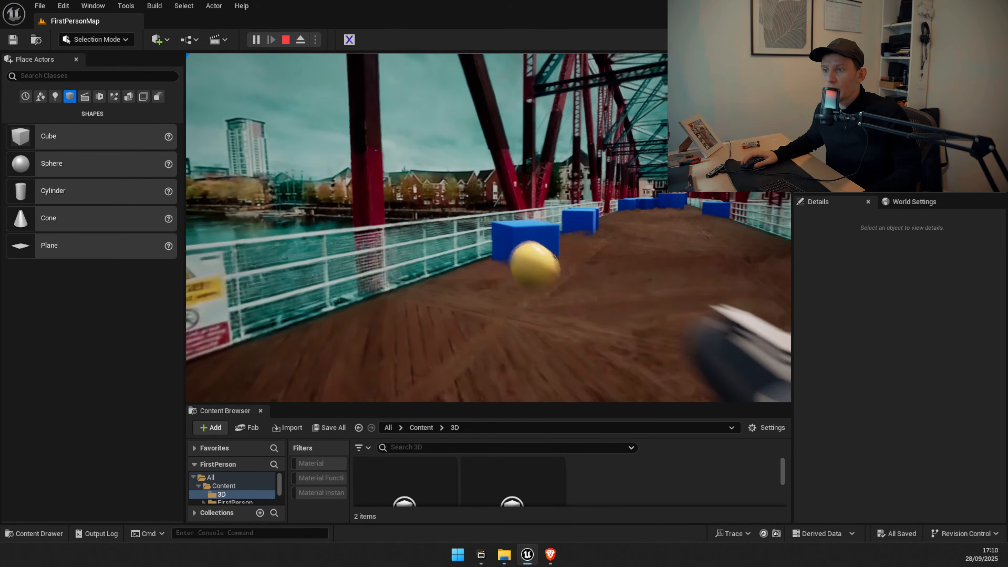
{"action": "key", "text": "w"}
{"action": "left_click", "coordinate": [488, 228]}
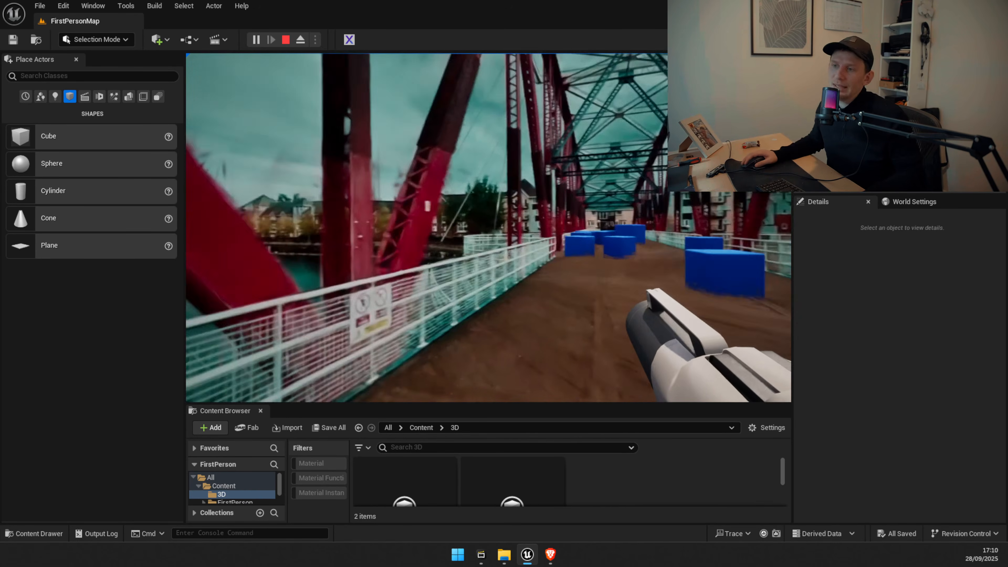
{"action": "left_click", "coordinate": [489, 228]}
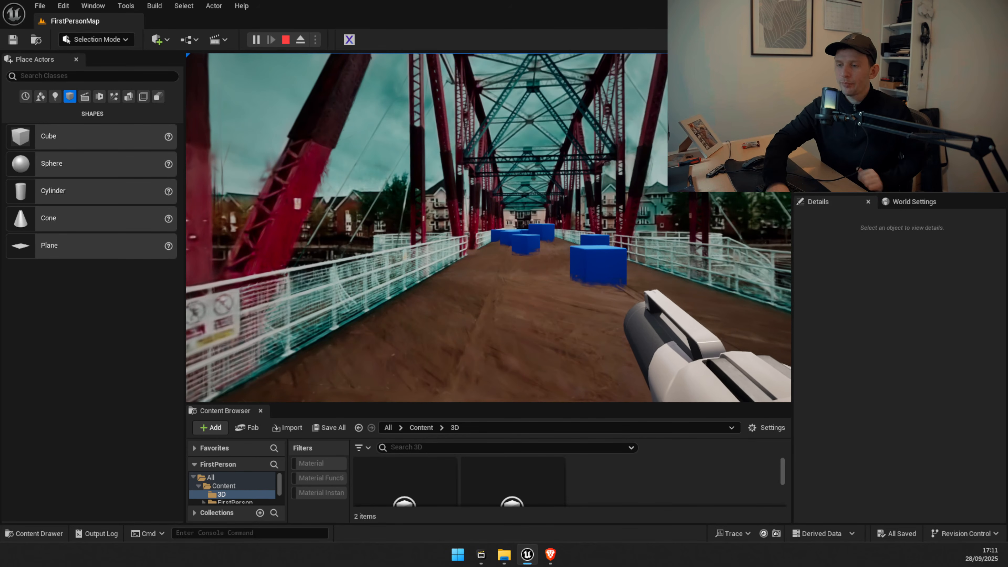
{"action": "key", "text": "Escape"}
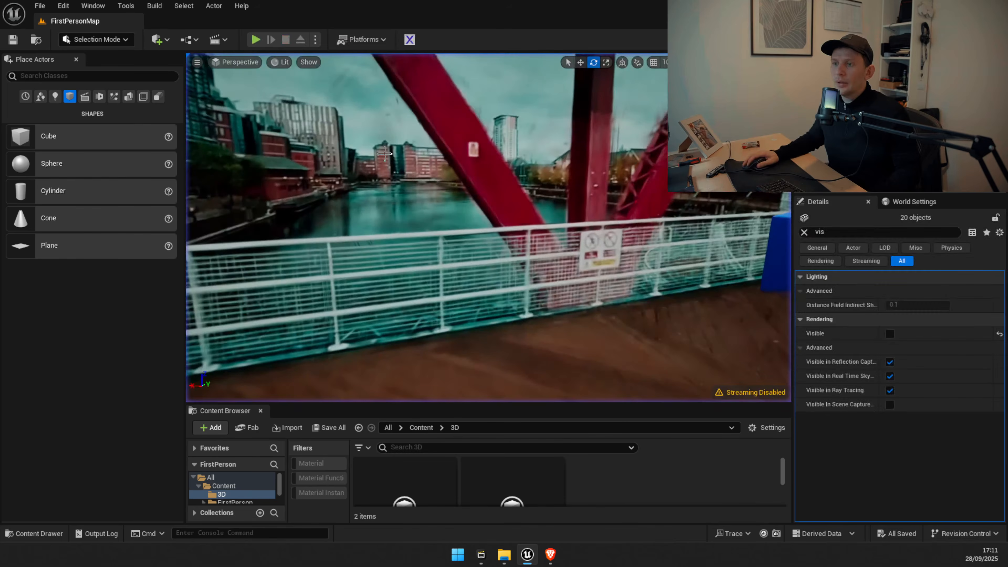
Switch to the Brave browser and search for "media city manchester maps" in a new tab.
{"action": "left_click", "coordinate": [550, 554]}
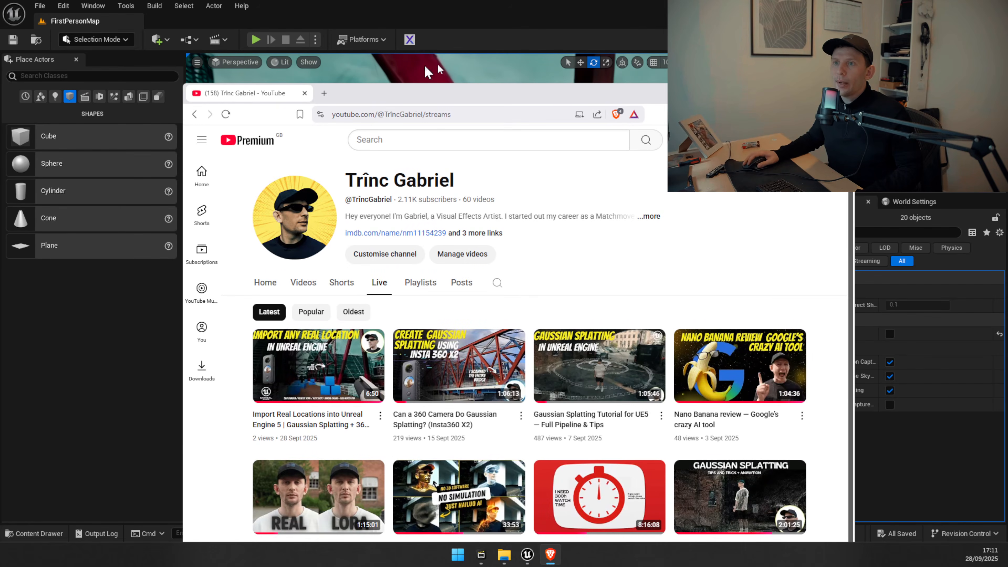
{"action": "left_click", "coordinate": [324, 93]}
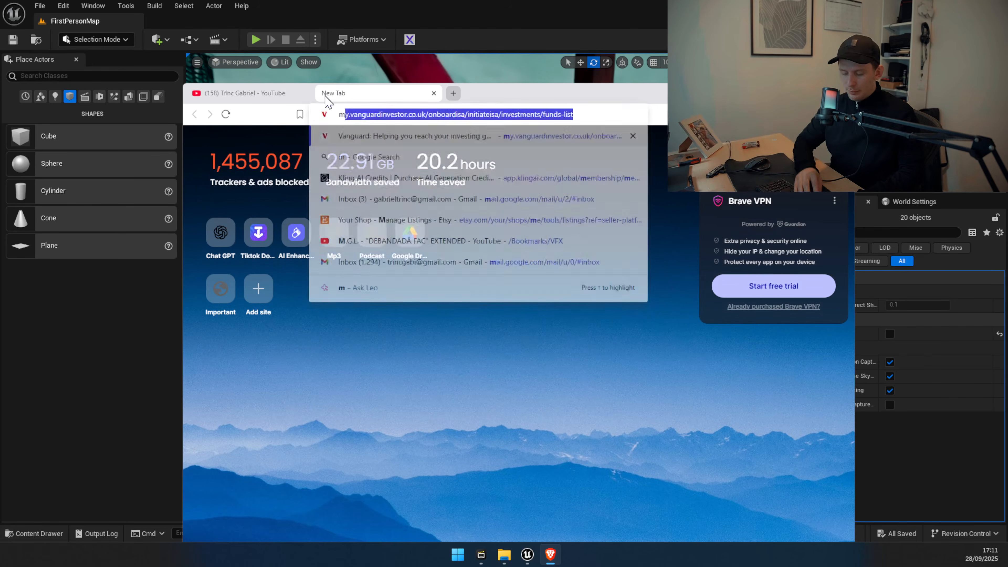
{"action": "type", "text": "media city "}
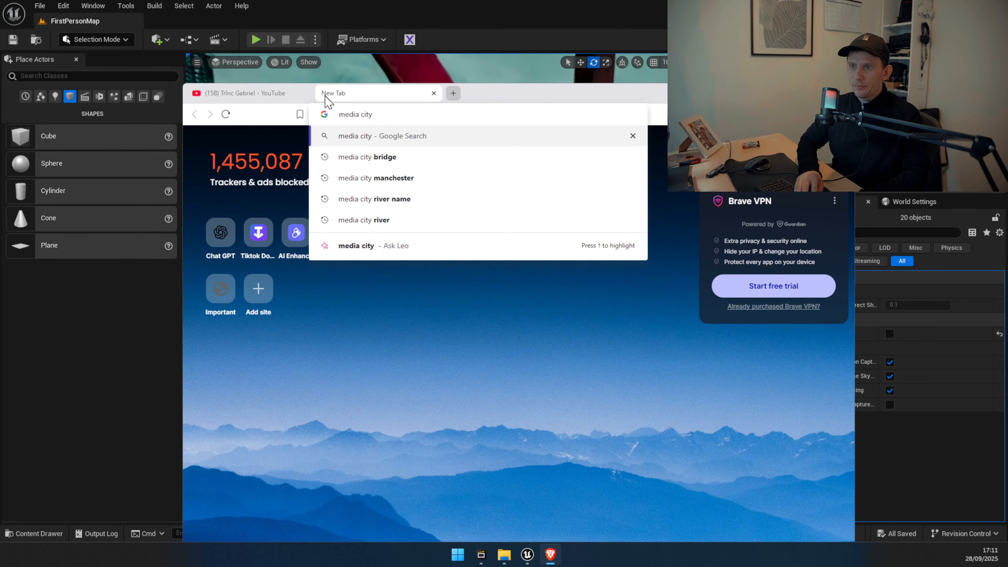
{"action": "type", "text": "mancheste"}
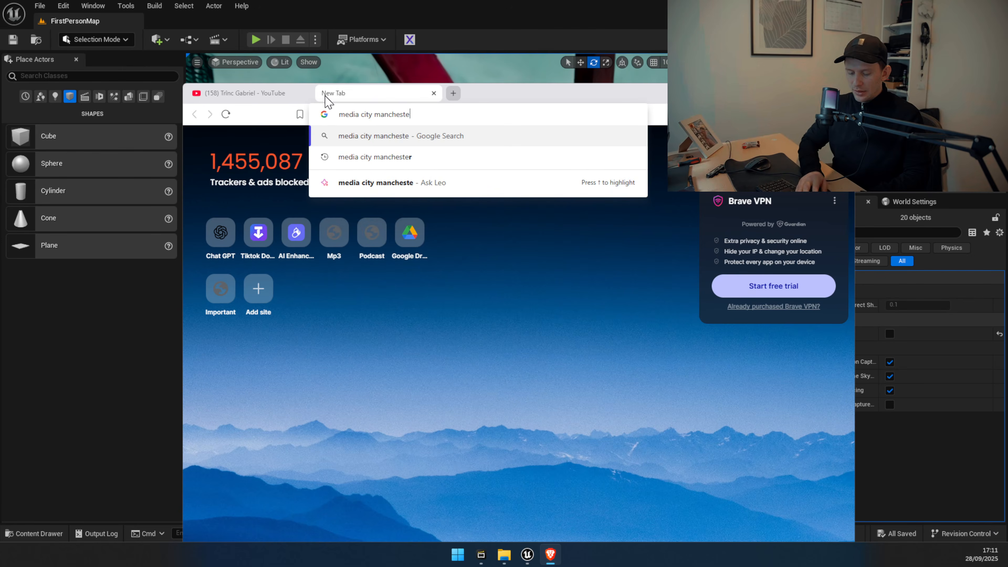
{"action": "type", "text": "r maps"}
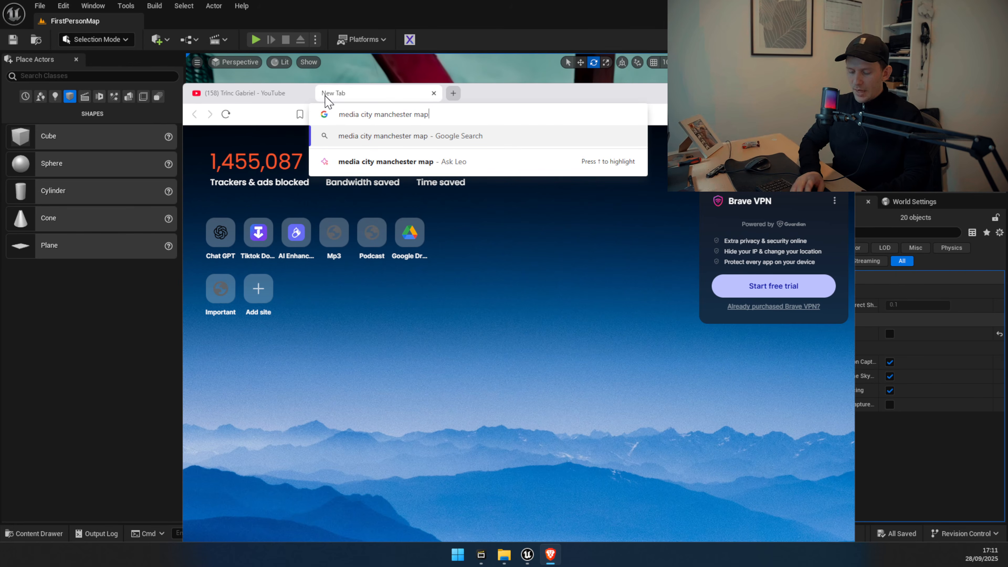
{"action": "key", "text": "Return"}
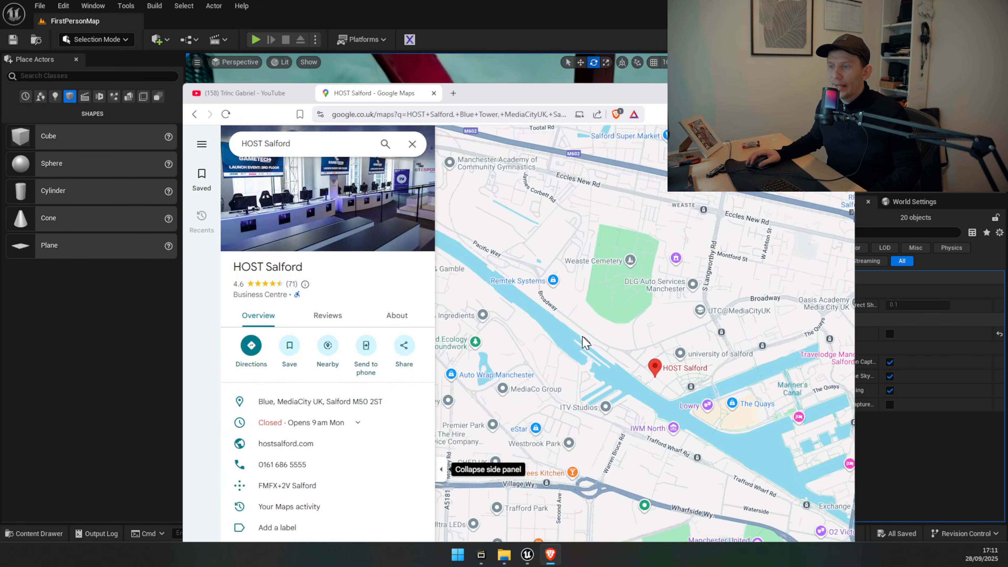
Enlarge the map around the waterside by Winnipeg Quay and open Street View at the bridge's end.
{"action": "scroll", "coordinate": [766, 441], "scroll_direction": "up", "scroll_amount": 3}
{"action": "scroll", "coordinate": [735, 377], "scroll_direction": "up", "scroll_amount": 5}
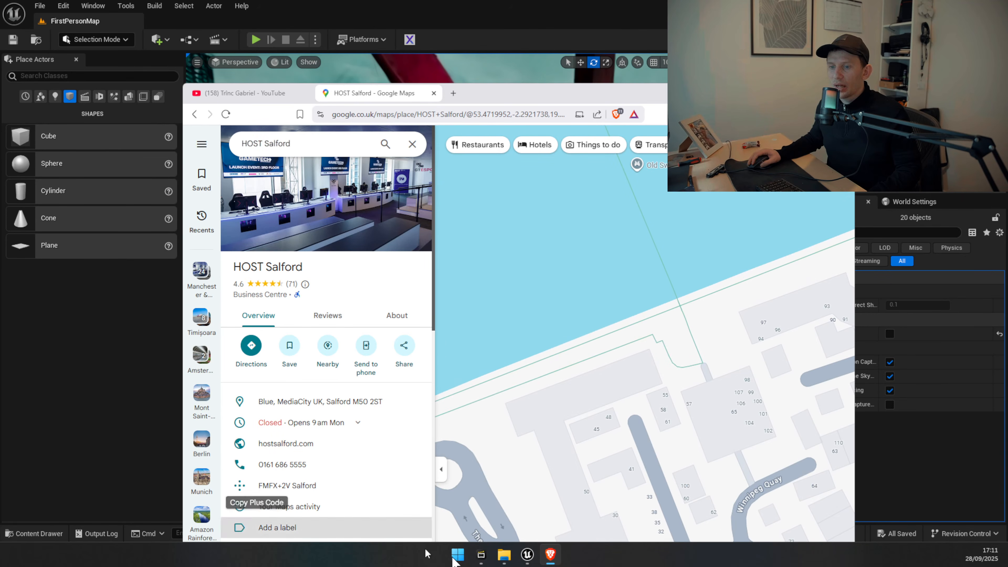
{"action": "left_click", "coordinate": [827, 91]}
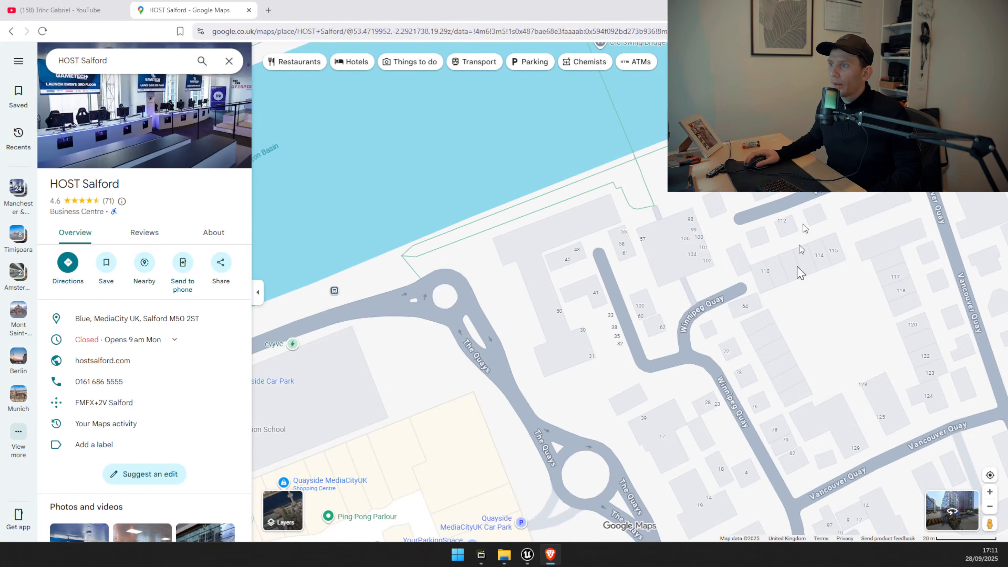
{"action": "left_click_drag", "start_coordinate": [990, 523], "coordinate": [602, 139]}
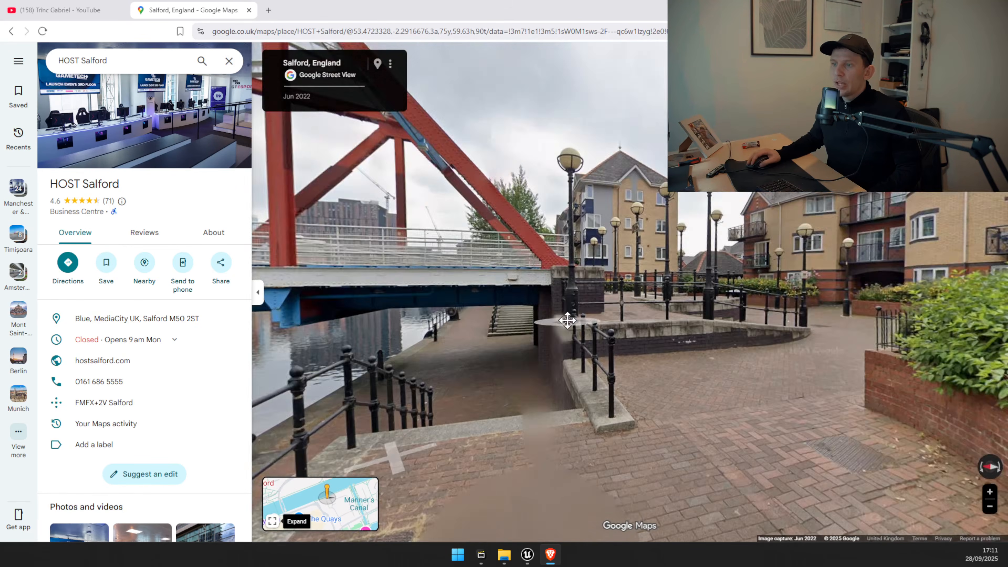
Look around in Street View to frame the red bridge across the water.
{"action": "left_click_drag", "start_coordinate": [568, 320], "coordinate": [644, 300]}
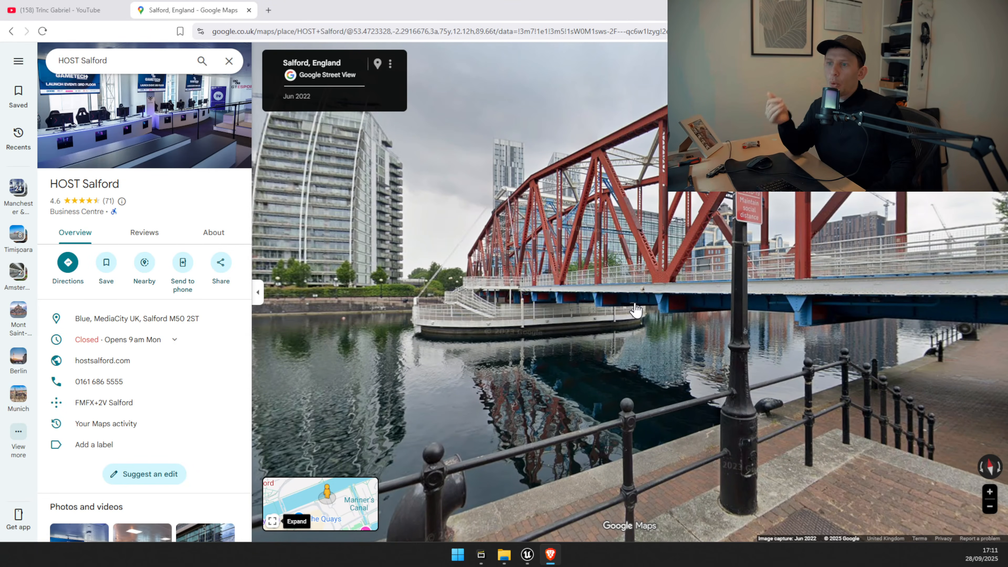
{"action": "left_click_drag", "start_coordinate": [627, 294], "coordinate": [581, 342]}
{"action": "left_click_drag", "start_coordinate": [711, 300], "coordinate": [760, 293]}
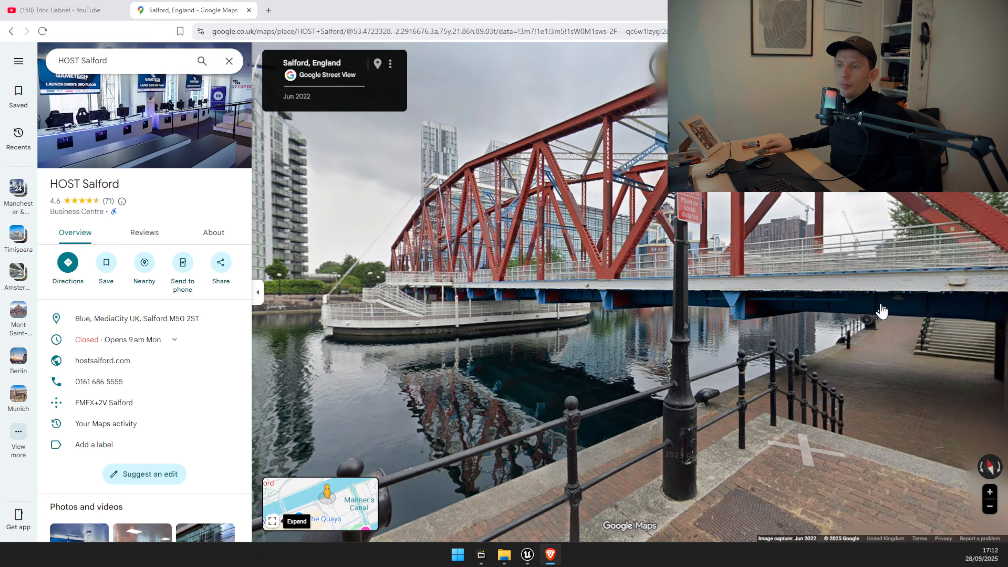
Switch to Insta360 Studio, maximize it and open the 360 clip VID_049.insv.
{"action": "left_click", "coordinate": [486, 556]}
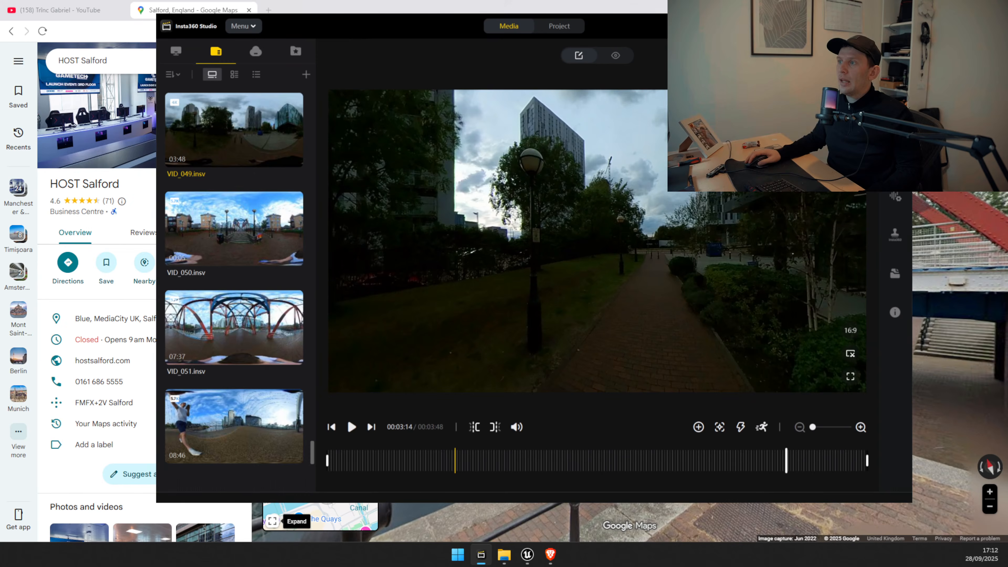
{"action": "key", "text": "super+Up"}
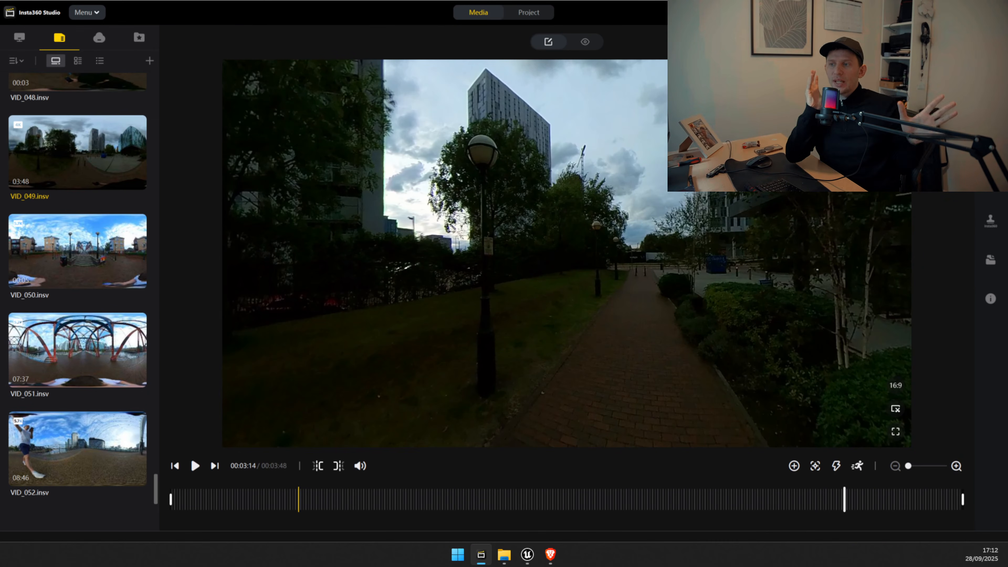
{"action": "mouse_move", "coordinate": [113, 186]}
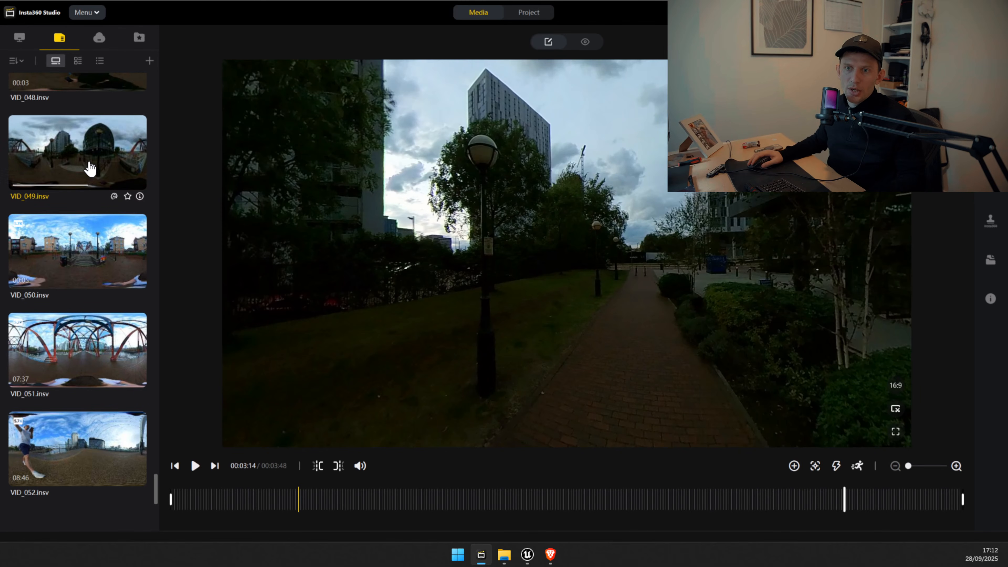
{"action": "left_click", "coordinate": [79, 164]}
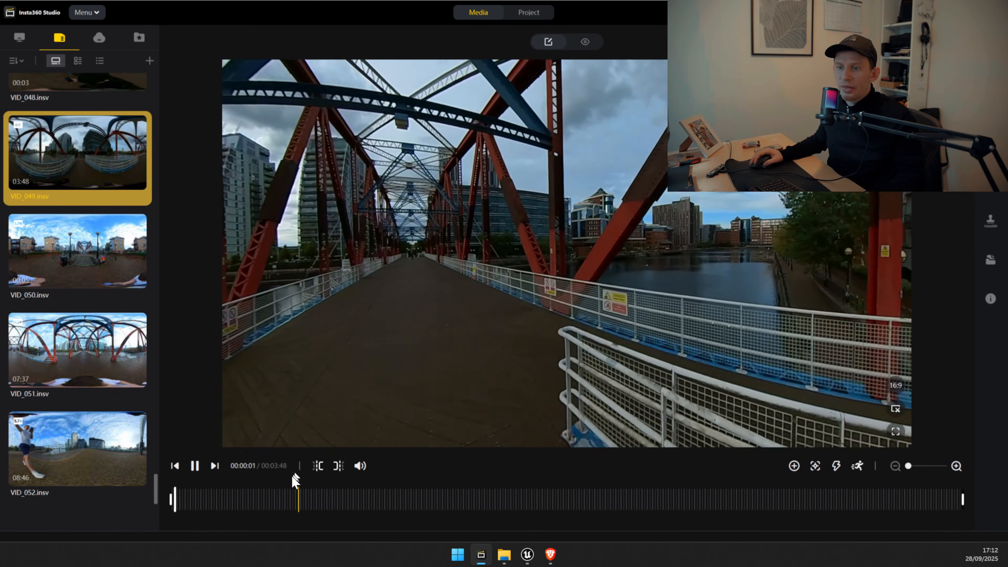
Look around the VID_049 preview while it plays, widening the view to include the camera operator on the bridge.
{"action": "left_click_drag", "start_coordinate": [546, 265], "coordinate": [572, 266]}
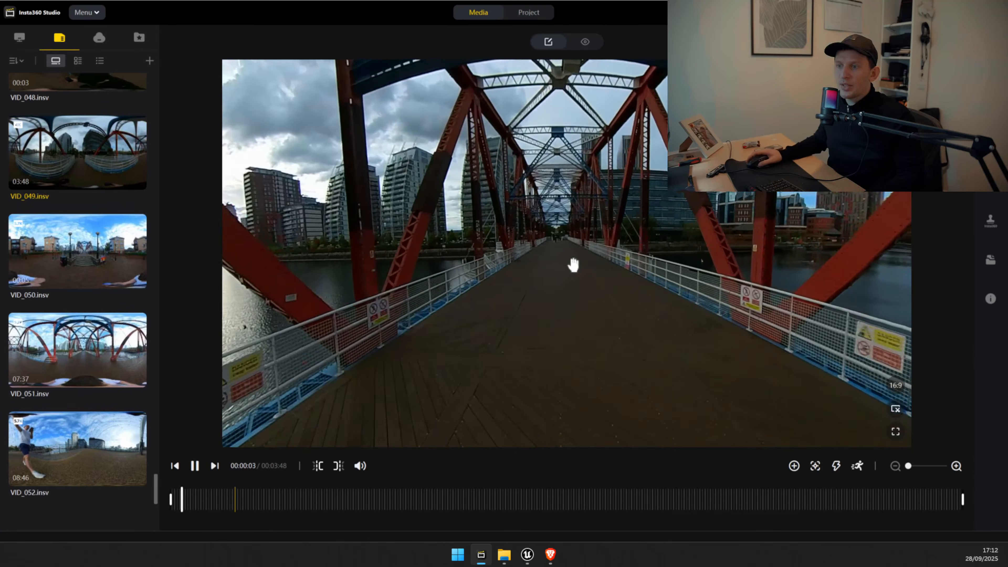
{"action": "scroll", "coordinate": [573, 266], "scroll_direction": "down", "scroll_amount": 5}
{"action": "scroll", "coordinate": [572, 269], "scroll_direction": "up", "scroll_amount": 2}
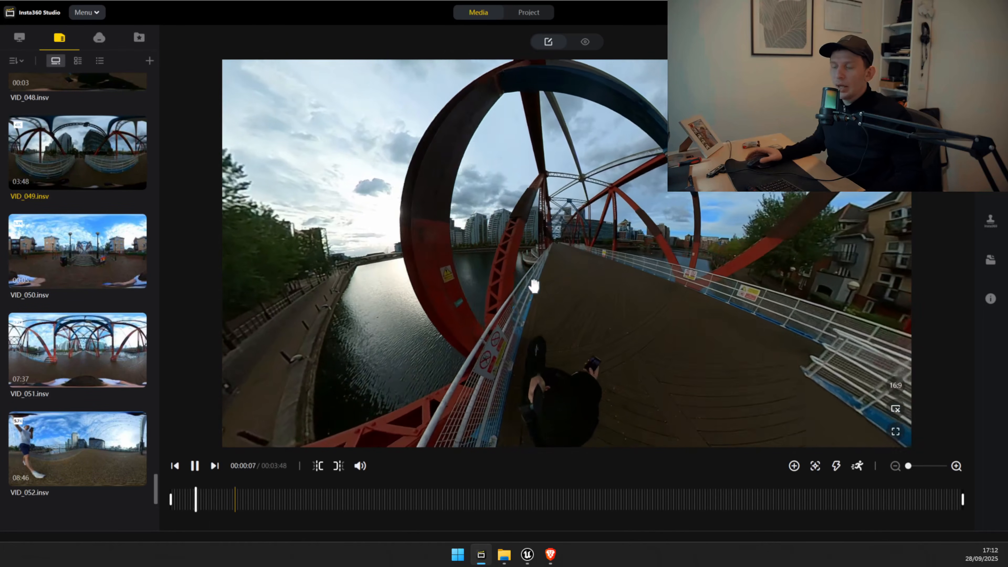
{"action": "left_click_drag", "start_coordinate": [534, 285], "coordinate": [660, 287]}
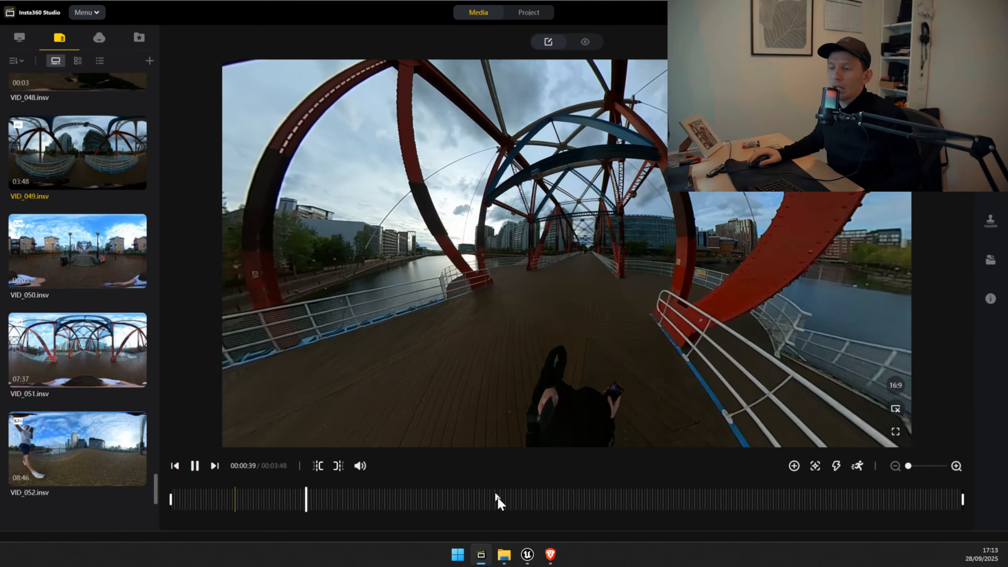
Switch to Unreal Engine and fly forward along the bridge in the level viewport.
{"action": "left_click", "coordinate": [527, 556]}
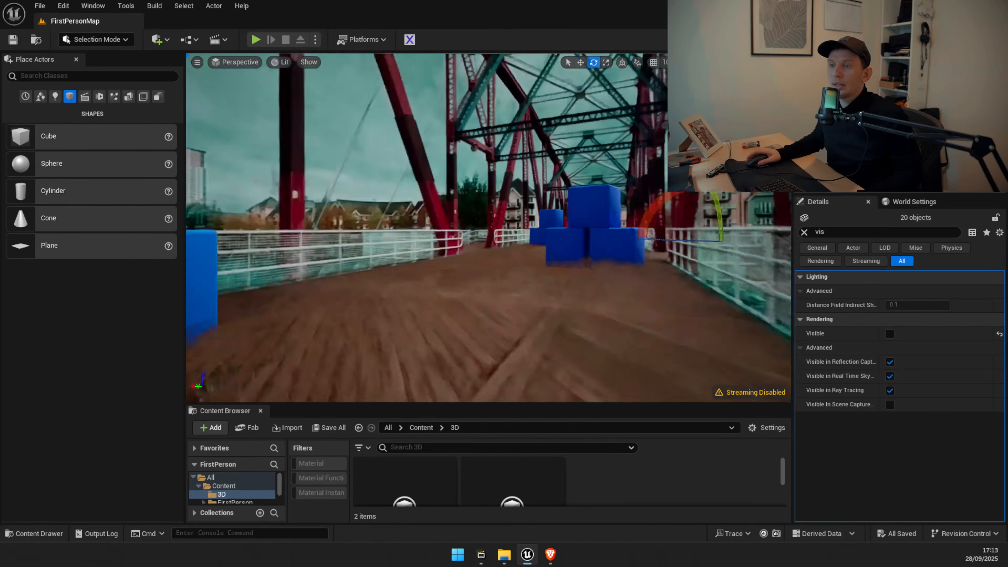
{"action": "mouse_move", "coordinate": [489, 227]}
{"action": "right_mouse_down"}
{"action": "mouse_move", "coordinate": [635, 227]}
{"action": "mouse_move", "coordinate": [476, 227]}
{"action": "right_mouse_up"}
{"action": "key", "text": "w"}
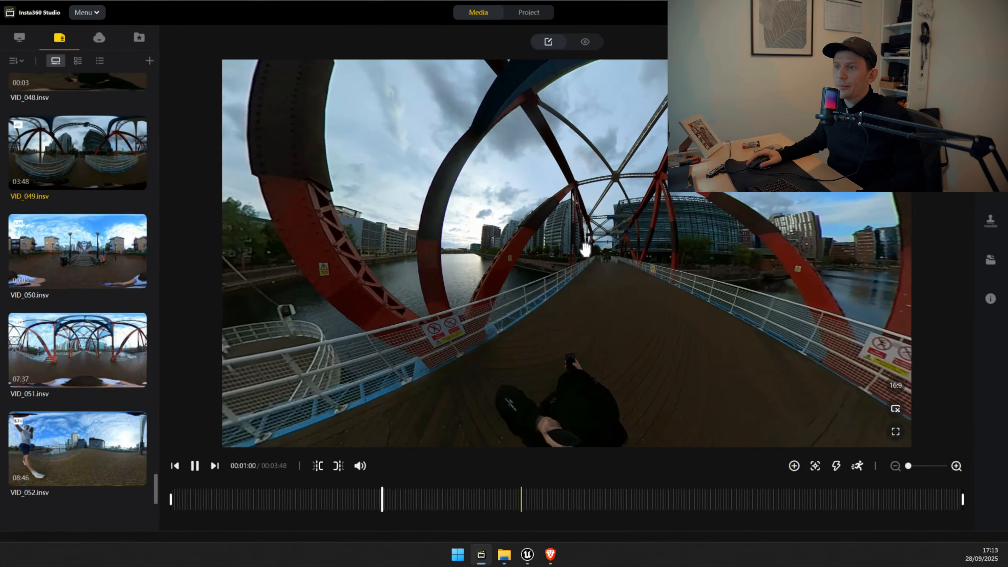
Return to Insta360 Studio, skip ahead to 00:01:31 and look around the bridge from several angles.
{"action": "left_click_drag", "start_coordinate": [582, 311], "coordinate": [493, 340]}
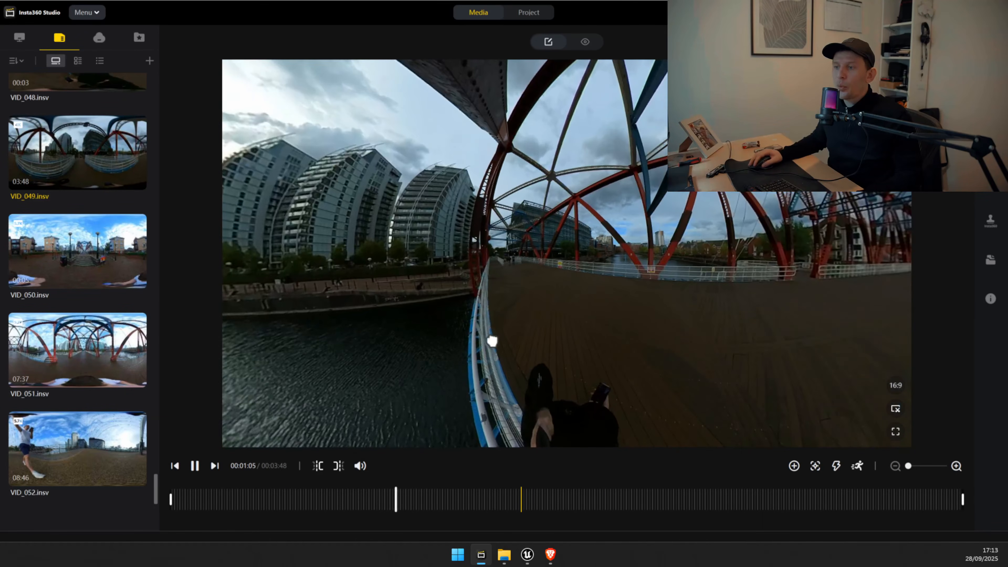
{"action": "left_click", "coordinate": [411, 501]}
{"action": "left_click_drag", "start_coordinate": [421, 503], "coordinate": [488, 503]}
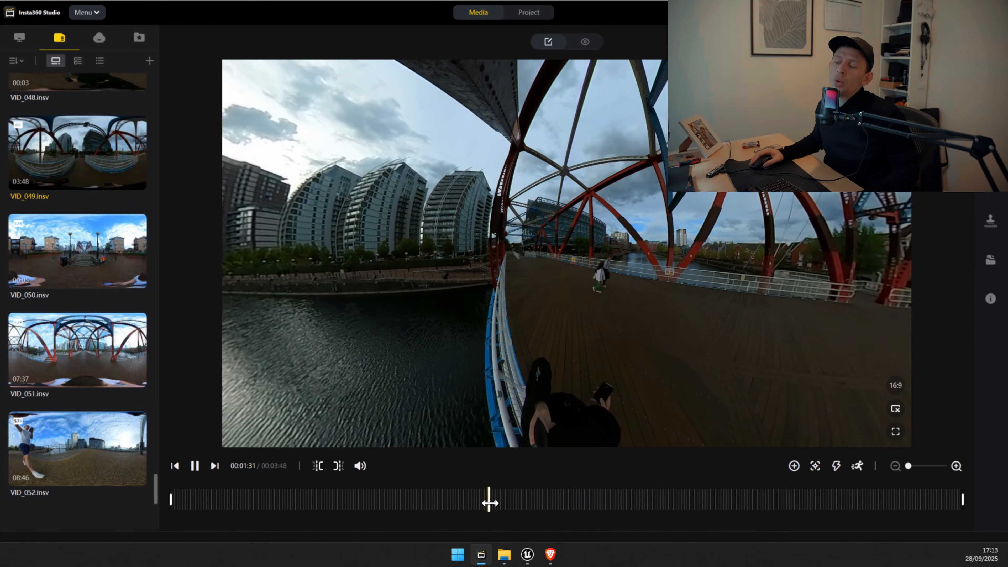
{"action": "left_click_drag", "start_coordinate": [701, 328], "coordinate": [638, 307]}
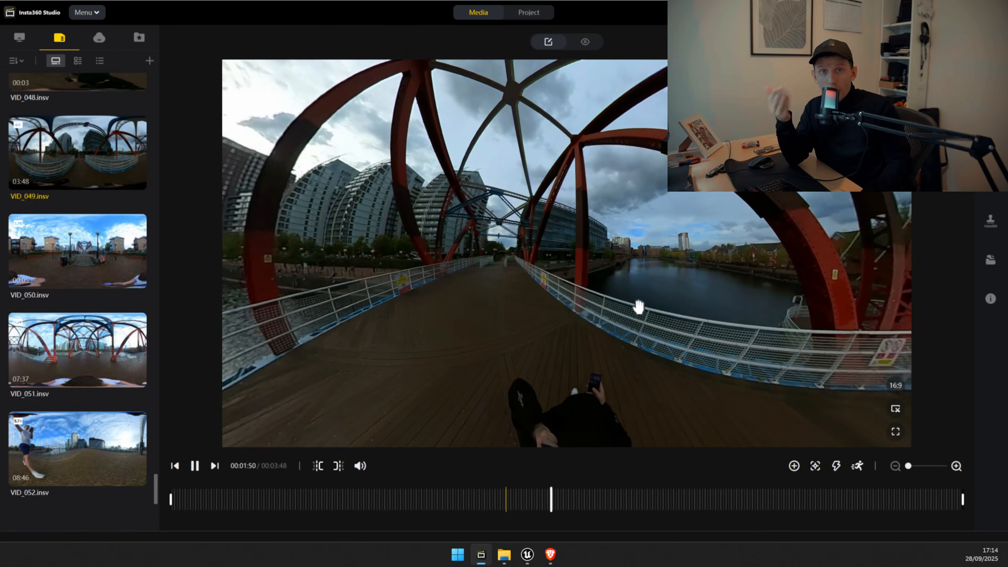
{"action": "left_click_drag", "start_coordinate": [639, 307], "coordinate": [808, 313]}
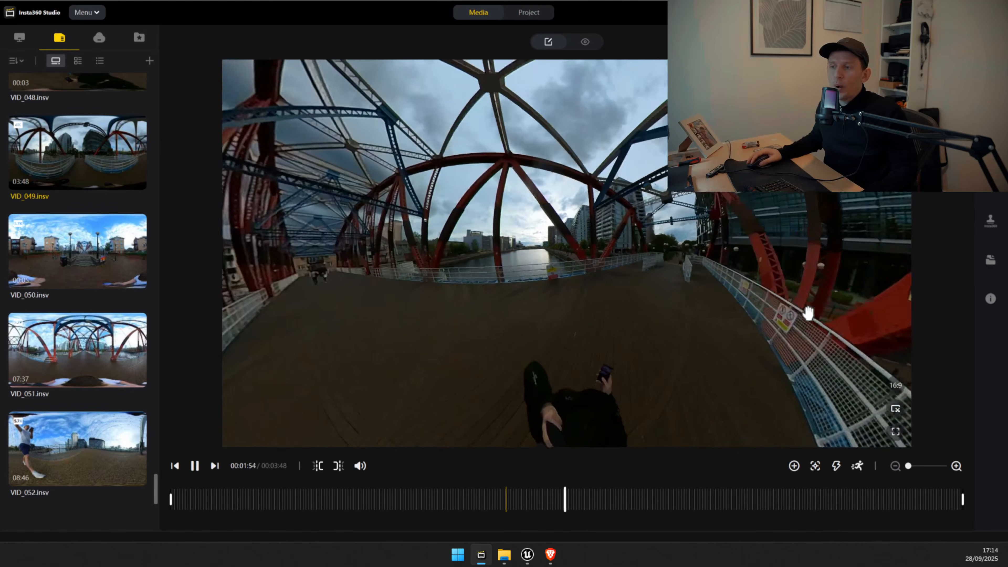
Move playback past the bridge section and trim the clip's end to 00:02:52.
{"action": "left_click_drag", "start_coordinate": [566, 505], "coordinate": [771, 518]}
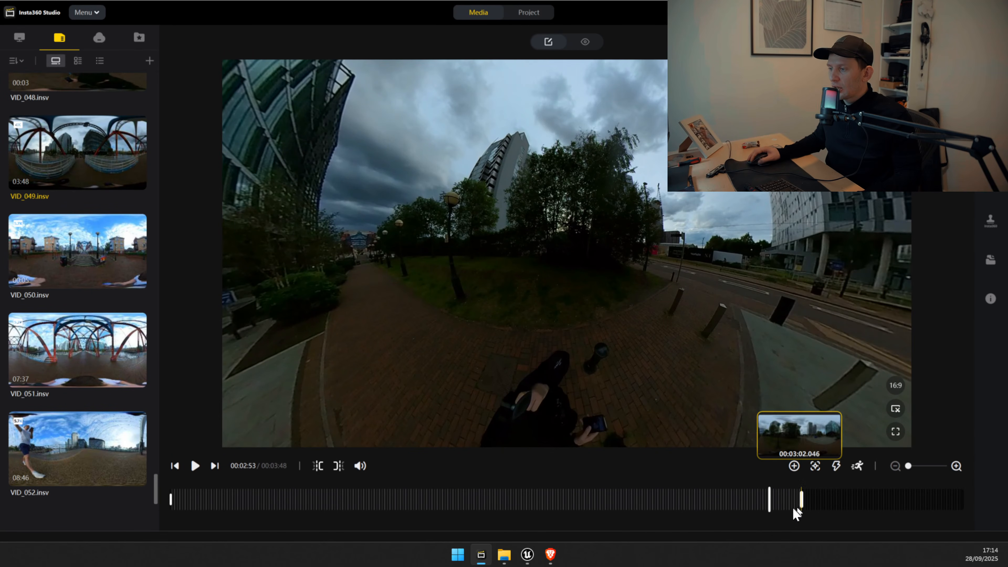
{"action": "left_click_drag", "start_coordinate": [795, 509], "coordinate": [770, 509]}
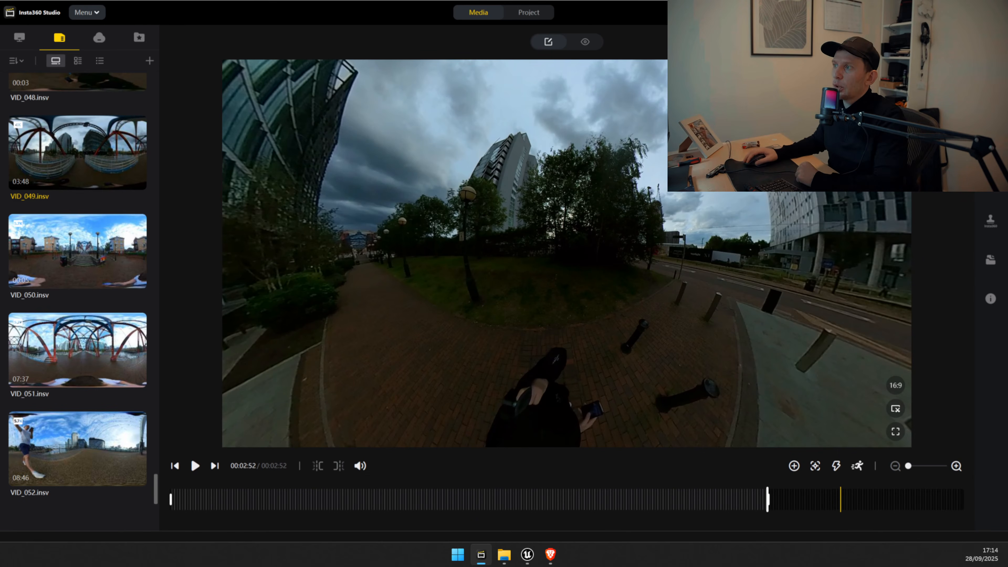
Open the trimmed clip's export settings, choose 360 Video at 200 Mbps, and close them without exporting.
{"action": "key", "text": "ctrl+e"}
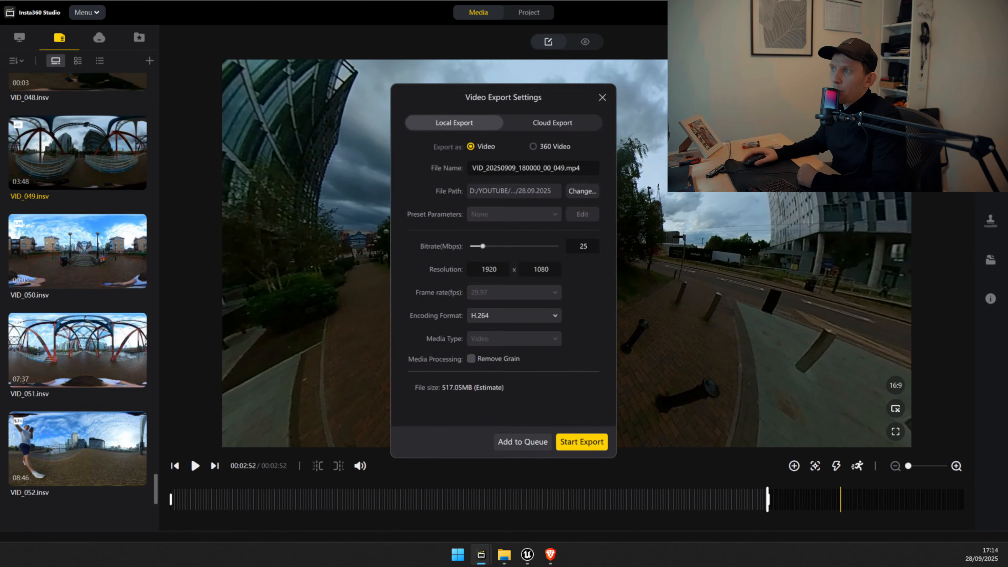
{"action": "left_click", "coordinate": [533, 146]}
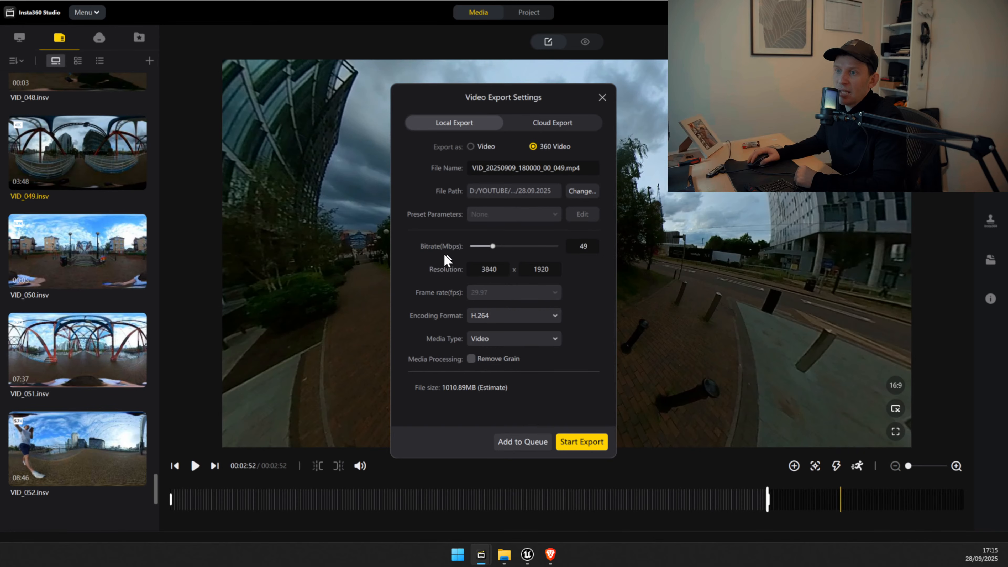
{"action": "left_click_drag", "start_coordinate": [495, 245], "coordinate": [597, 262]}
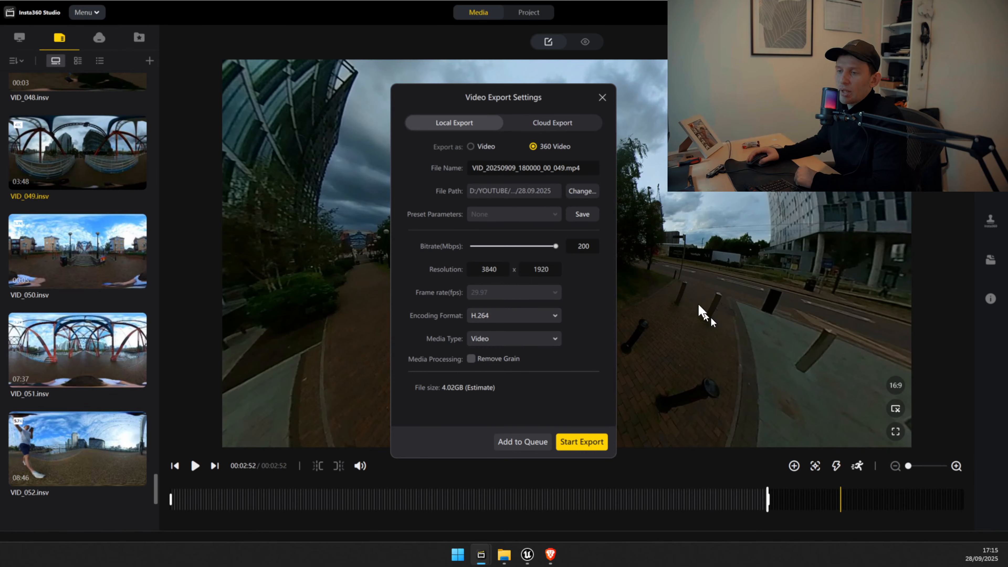
{"action": "left_click", "coordinate": [603, 97]}
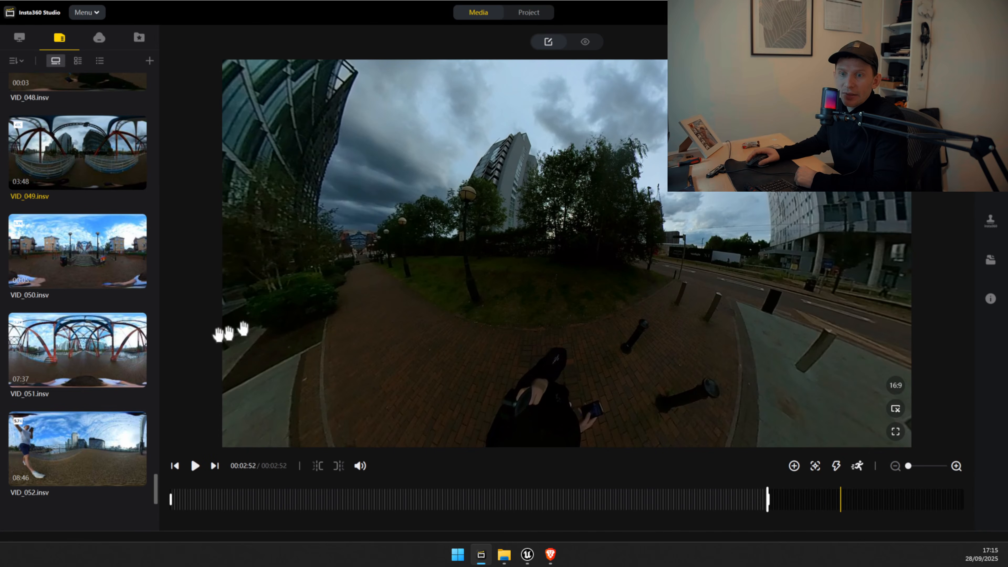
Open the clip VID_050.insv and look around its footage with a widened view.
{"action": "left_click", "coordinate": [156, 260]}
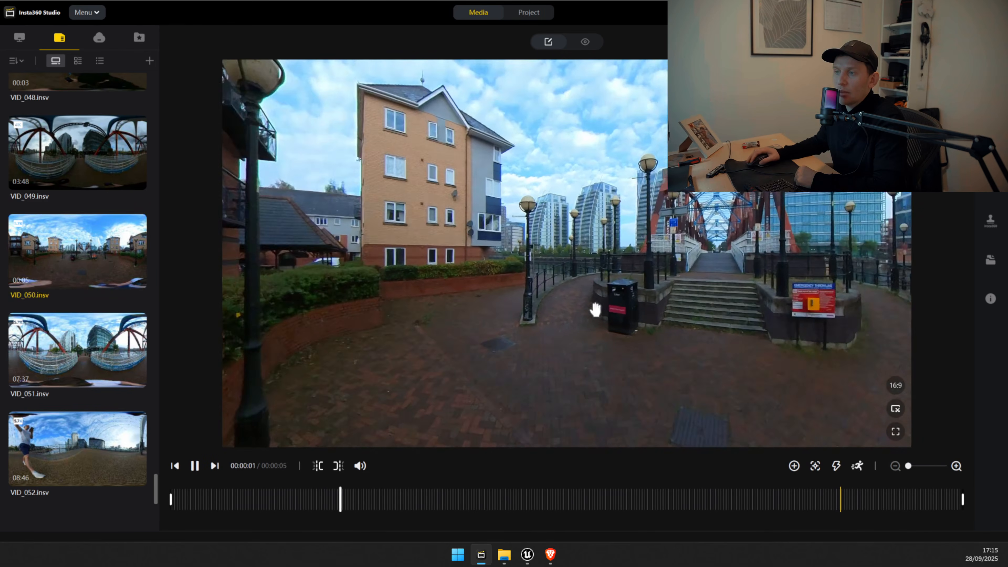
{"action": "scroll", "coordinate": [595, 309], "scroll_direction": "down", "scroll_amount": 5}
{"action": "left_click_drag", "start_coordinate": [623, 306], "coordinate": [551, 302]}
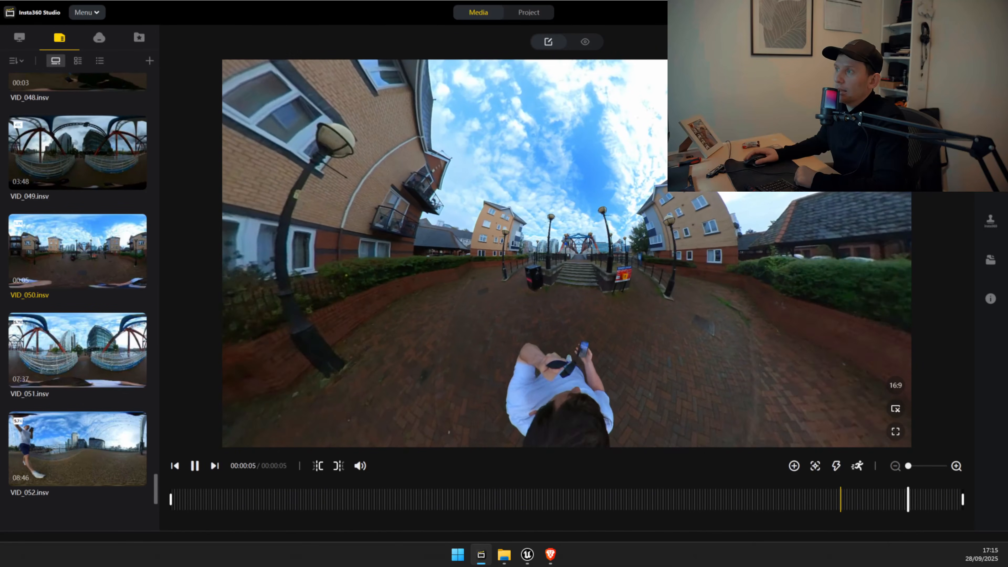
Open VID_050's export settings, try 200 Mbps, switch to 360 Video to check its resolution, and close without exporting.
{"action": "key", "text": "ctrl+e"}
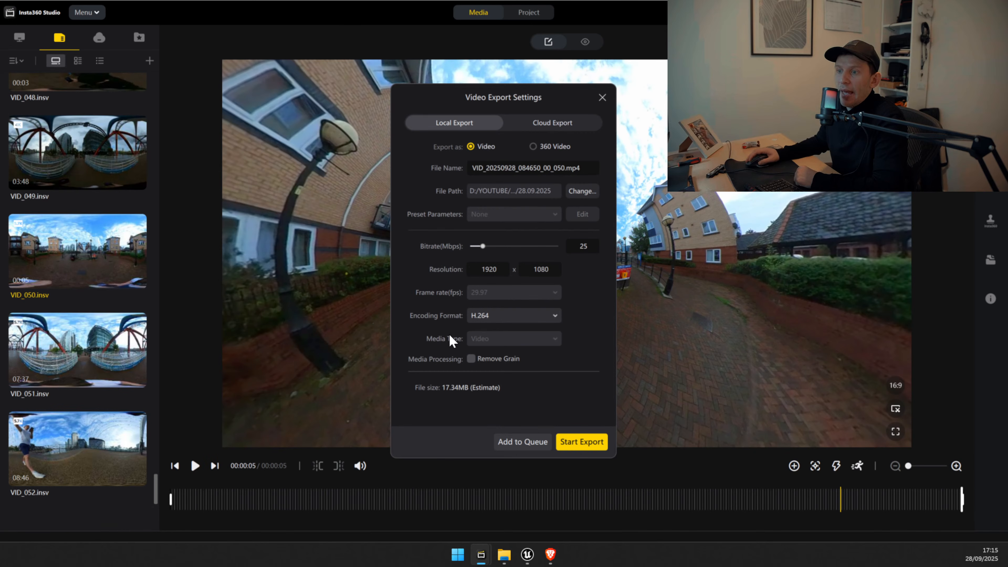
{"action": "left_click_drag", "start_coordinate": [484, 247], "coordinate": [659, 244]}
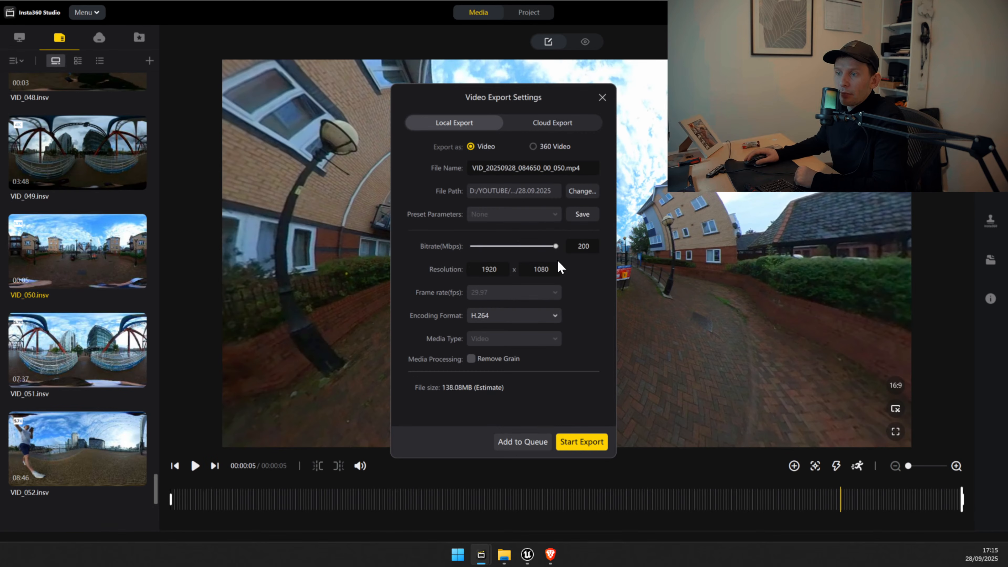
{"action": "left_click", "coordinate": [545, 148]}
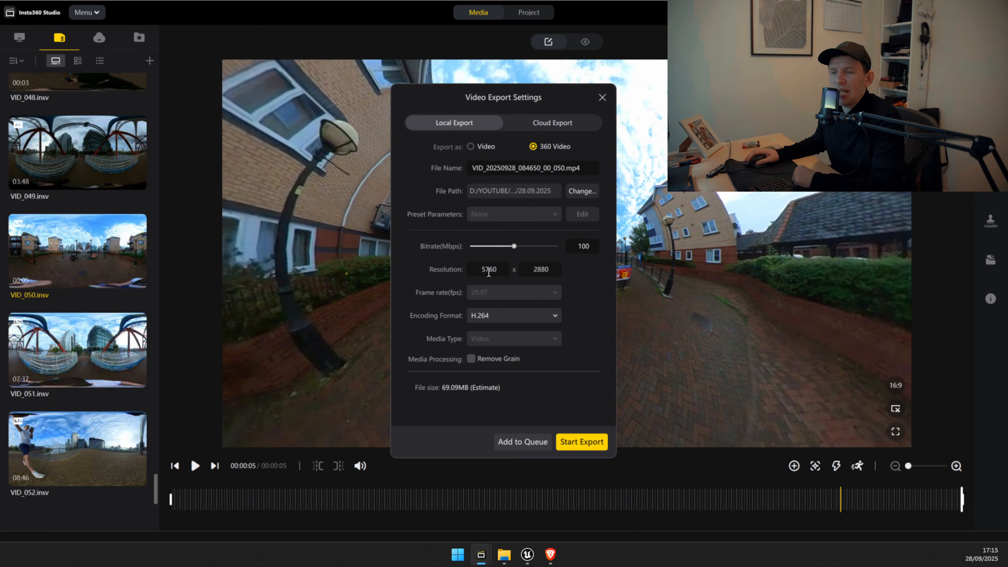
{"action": "left_click", "coordinate": [602, 98]}
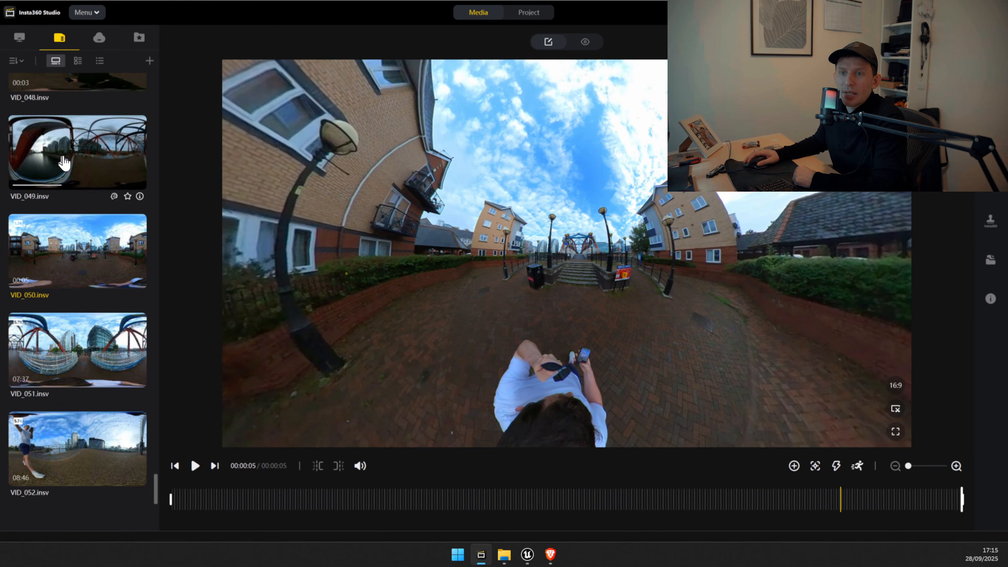
Reopen VID_049.insv and configure its export as 360 Video with a bitrate of 200 Mbps.
{"action": "left_click", "coordinate": [37, 167]}
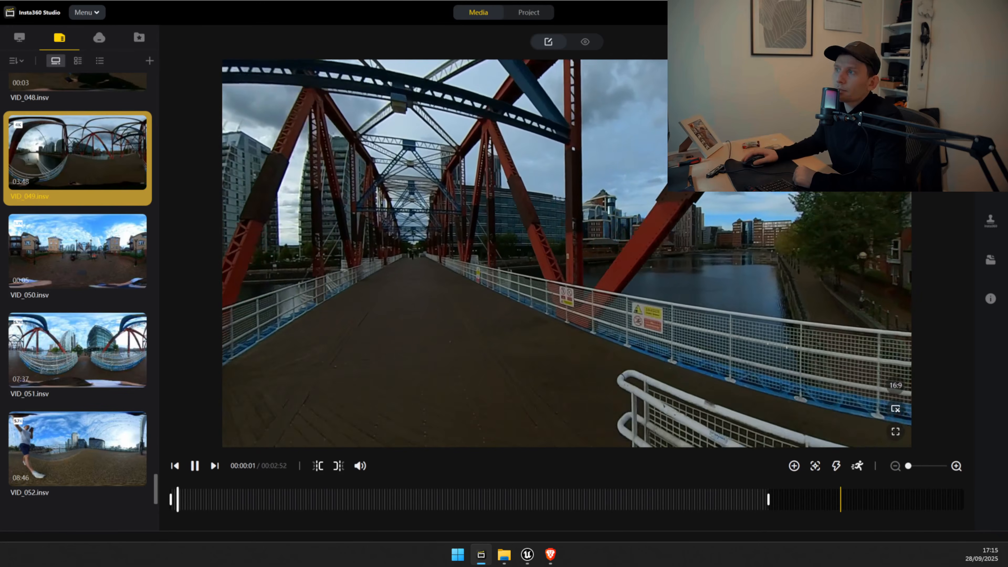
{"action": "key", "text": "ctrl+e"}
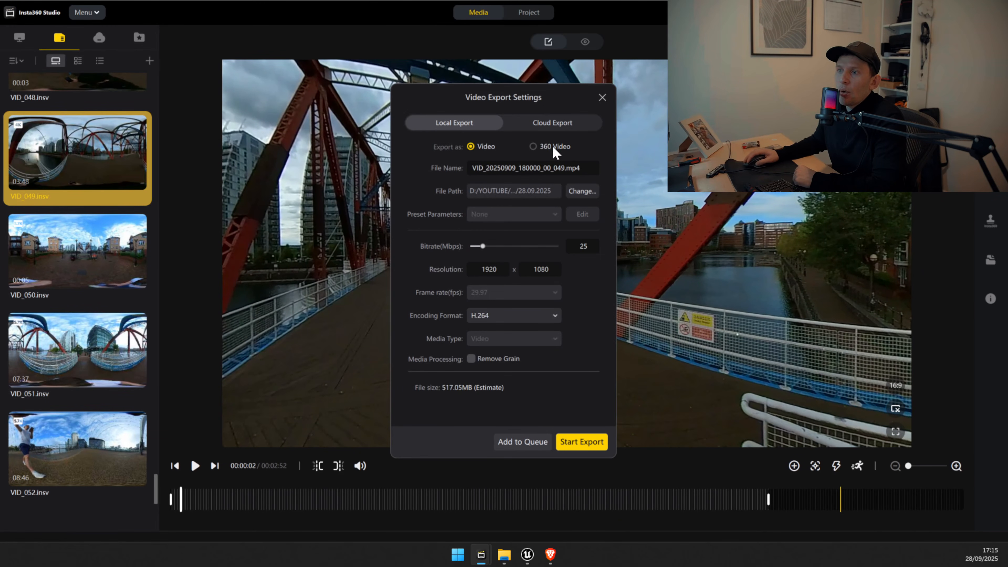
{"action": "left_click", "coordinate": [553, 147]}
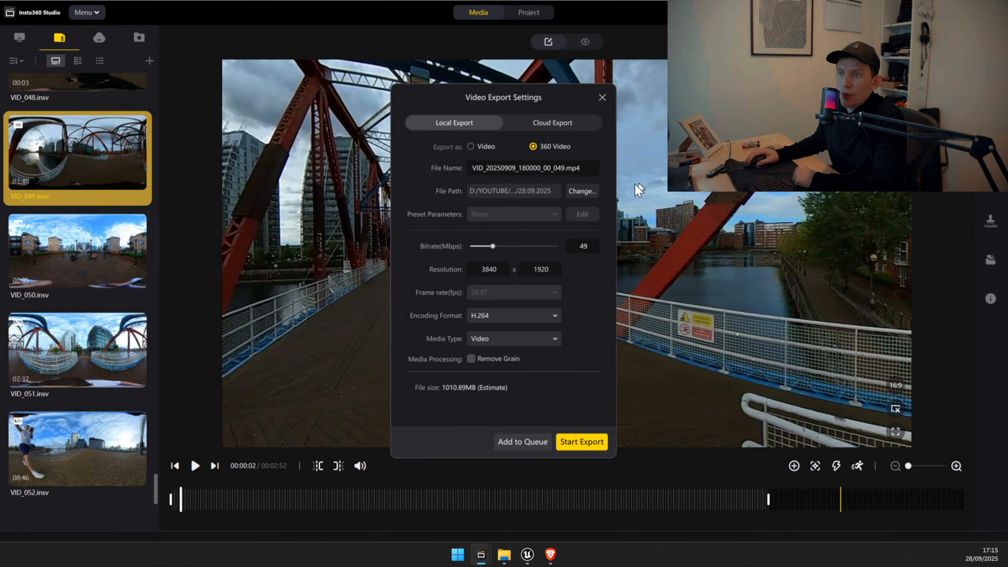
{"action": "left_click_drag", "start_coordinate": [493, 246], "coordinate": [502, 247]}
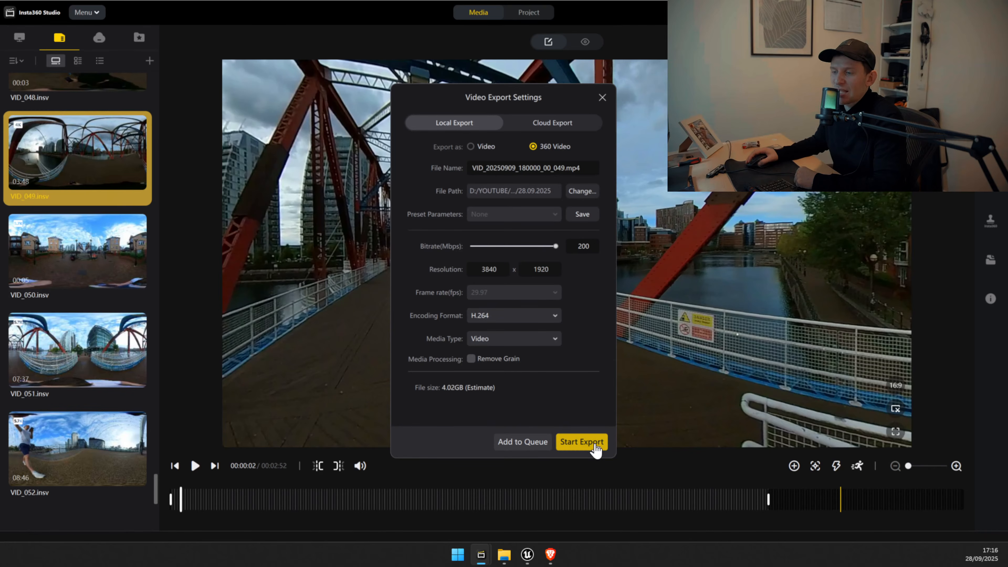
Switch to File Explorer, go into the 360 footage folder and open its Insta 360 Raw subfolder.
{"action": "left_click", "coordinate": [503, 555]}
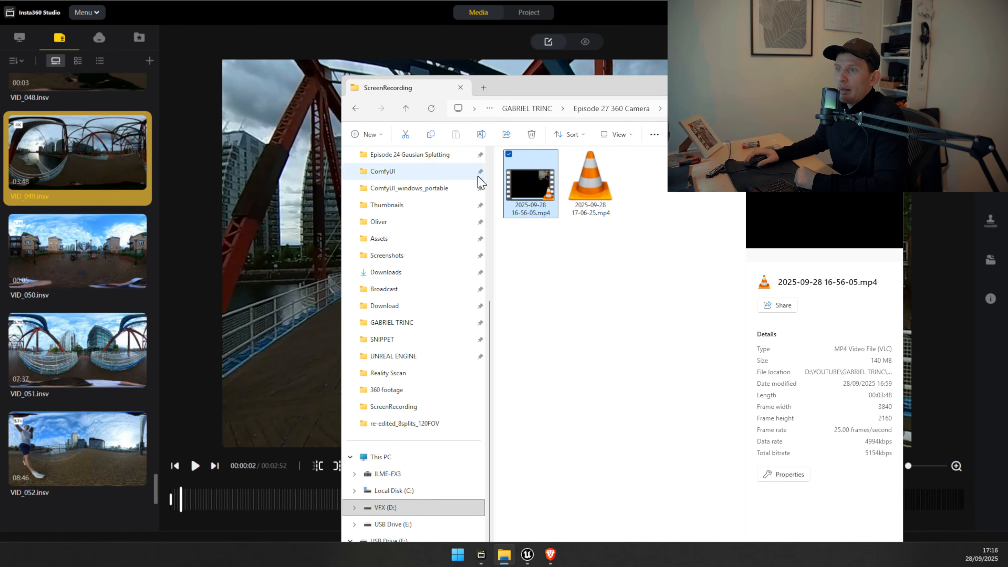
{"action": "left_click", "coordinate": [406, 108]}
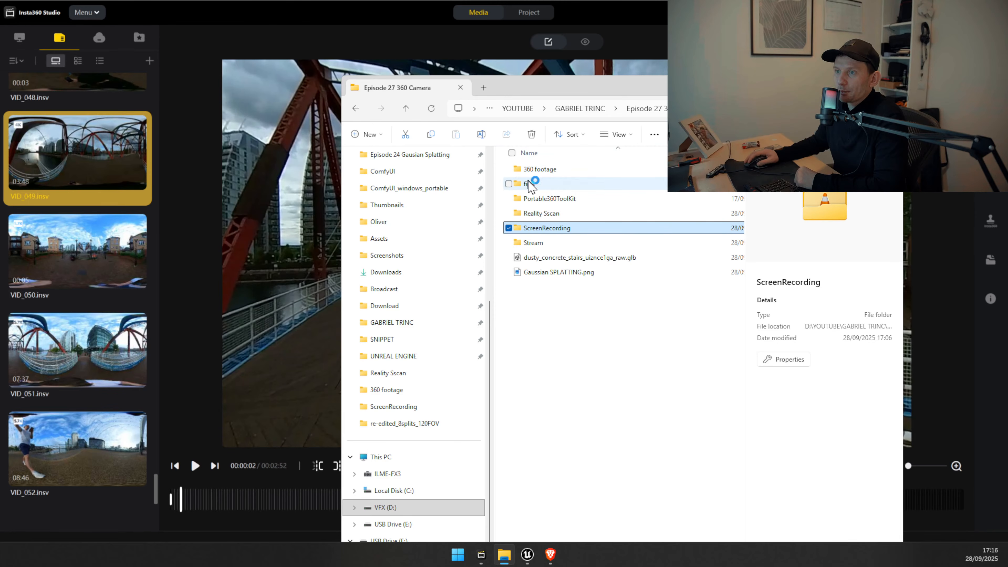
{"action": "left_click", "coordinate": [538, 175]}
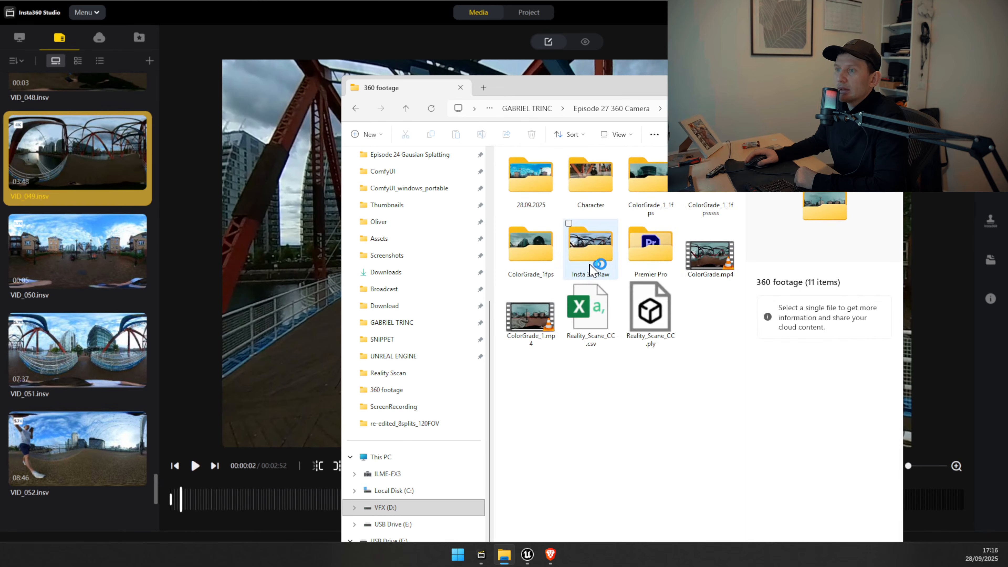
{"action": "left_click", "coordinate": [703, 274]}
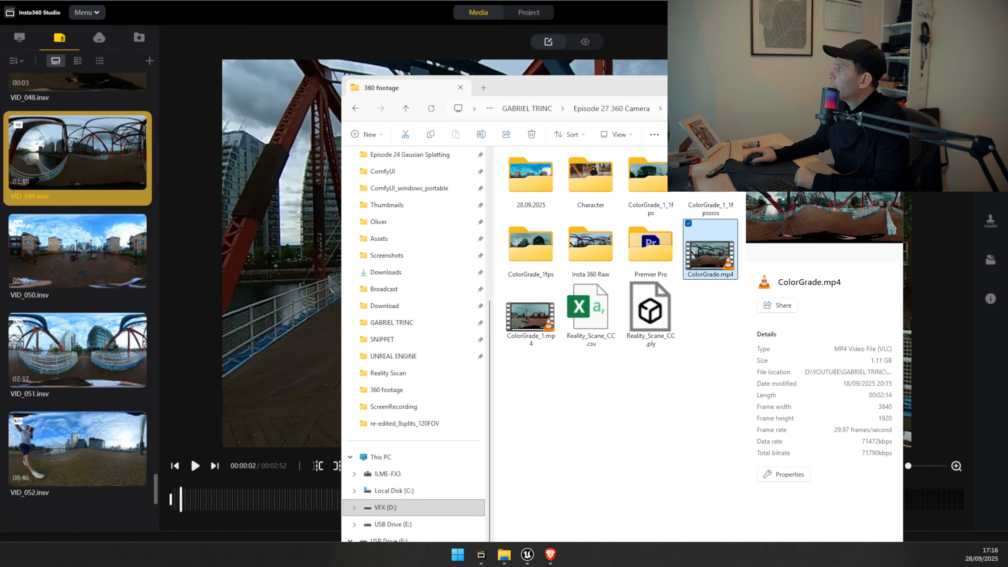
{"action": "left_click", "coordinate": [595, 250]}
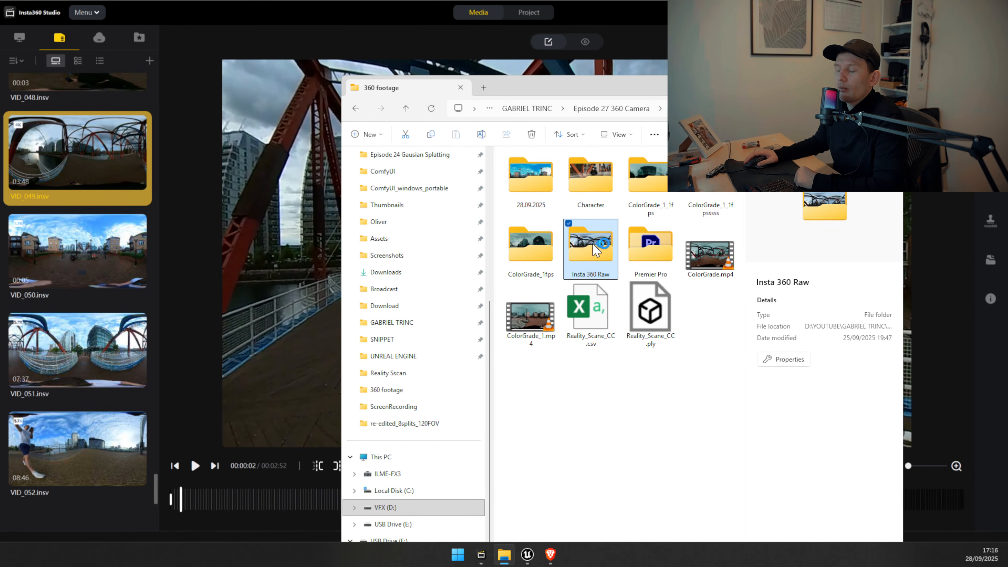
{"action": "double_click", "coordinate": [596, 250]}
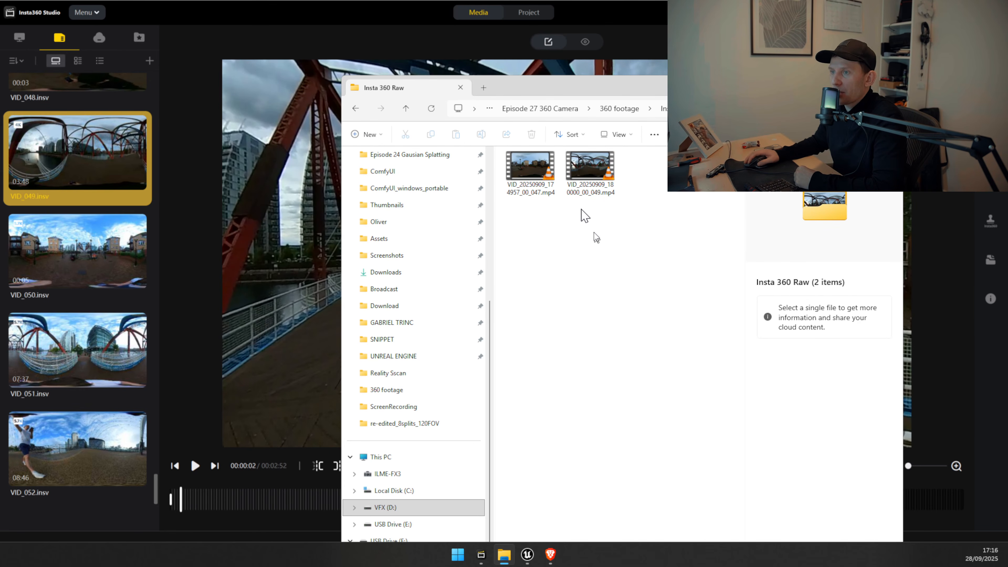
Play the exported VID_20250909_180000_00_049.mp4 in VLC to examine the 360 footage, and close the player.
{"action": "left_click", "coordinate": [578, 175]}
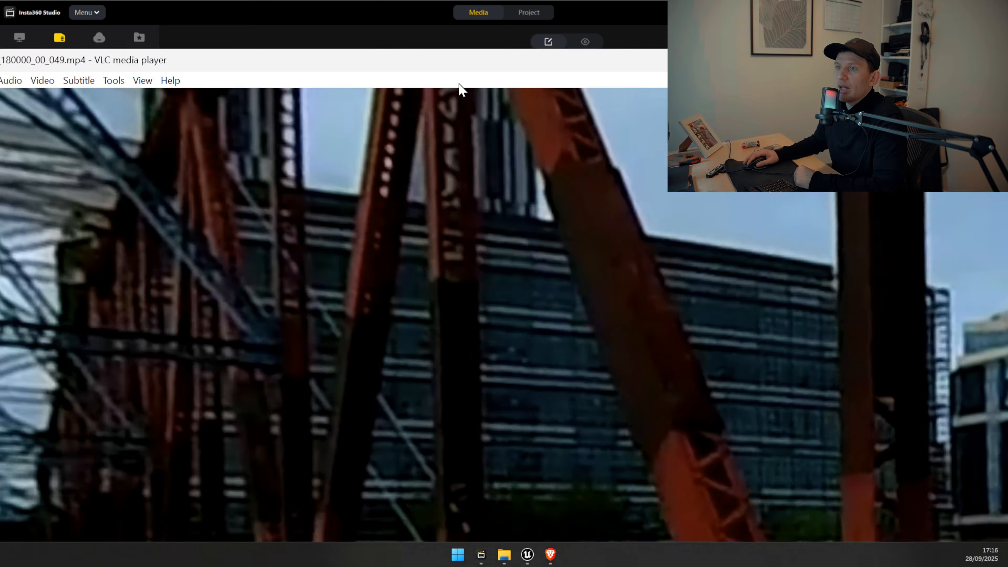
{"action": "key", "text": "alt+F4"}
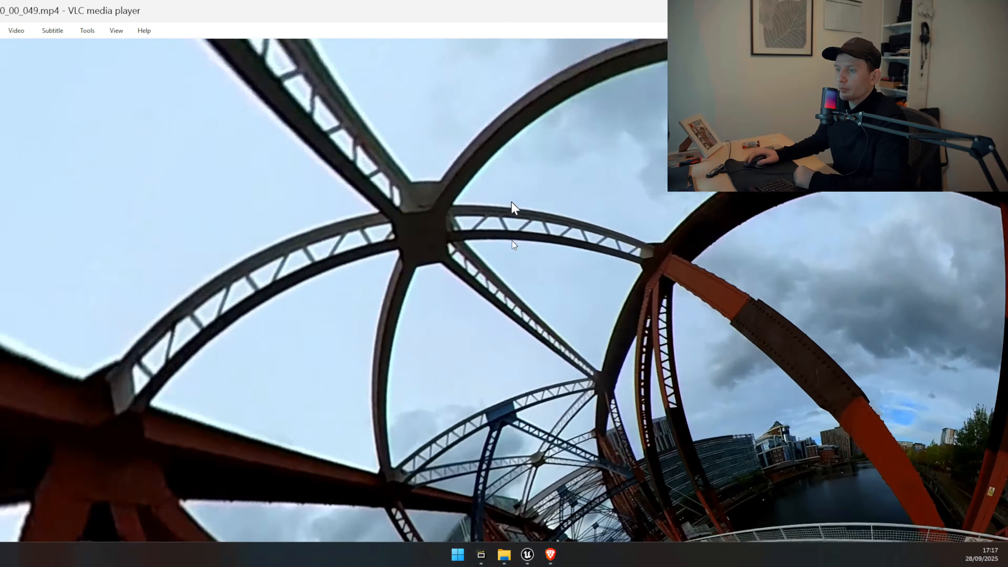
{"action": "key", "text": "alt+F4"}
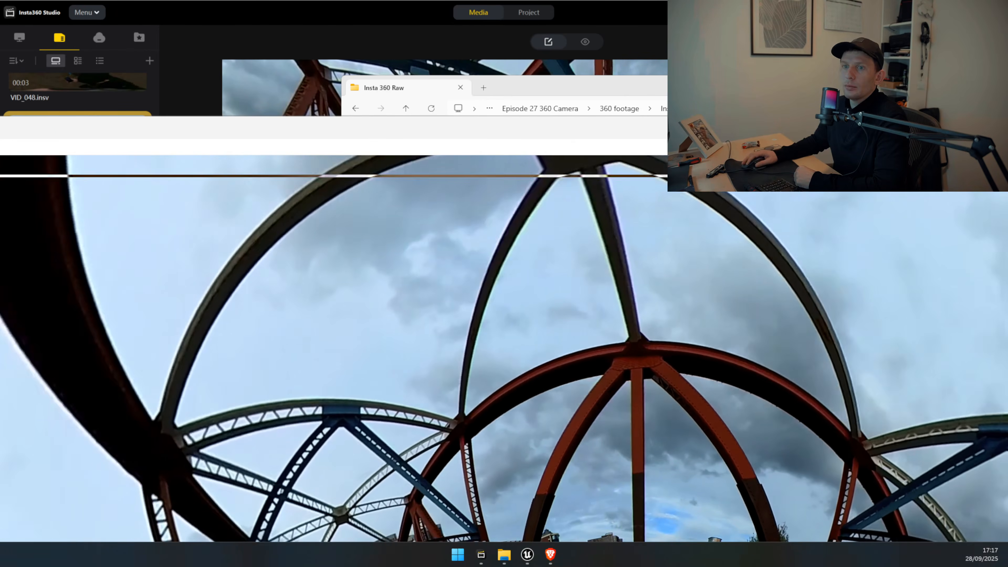
{"action": "left_click_drag", "start_coordinate": [421, 120], "coordinate": [238, 177]}
{"action": "key", "text": "alt+F4"}
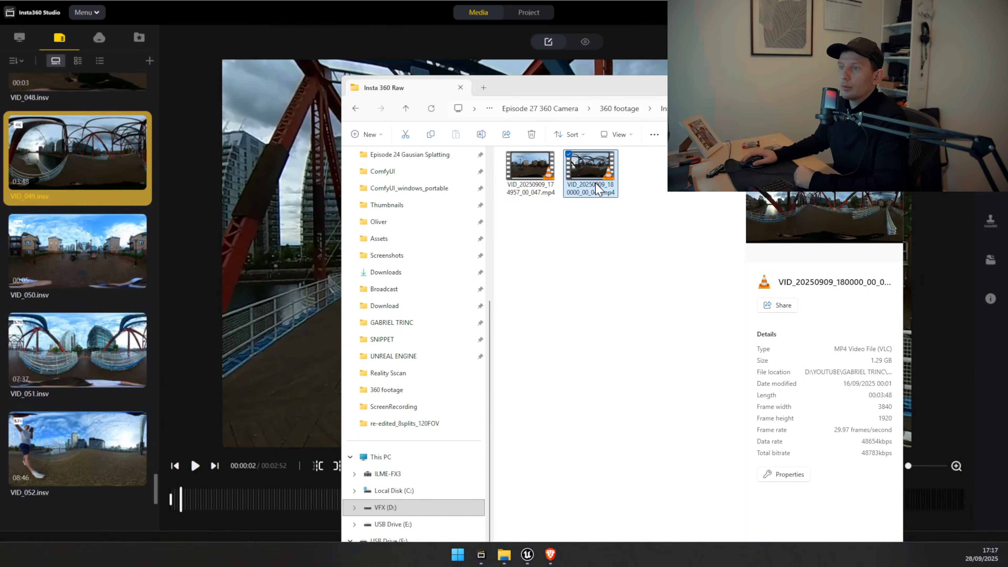
Replay VID_20250909_180000_00_049.mp4 in a maximized VLC window, look around the bridge in 360 degrees, and close the player.
{"action": "left_click_drag", "start_coordinate": [0, 23], "coordinate": [474, 109]}
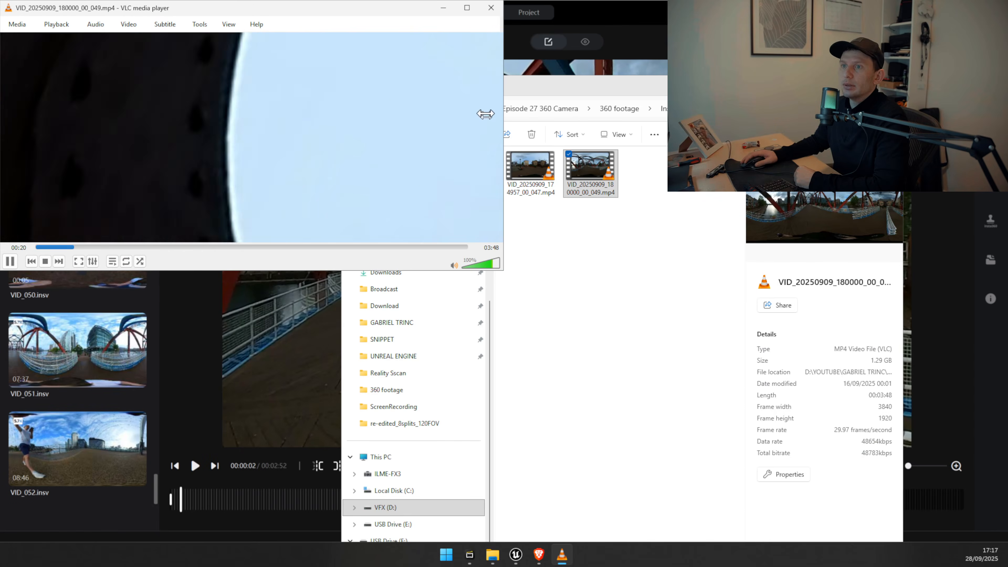
{"action": "left_click", "coordinate": [470, 9]}
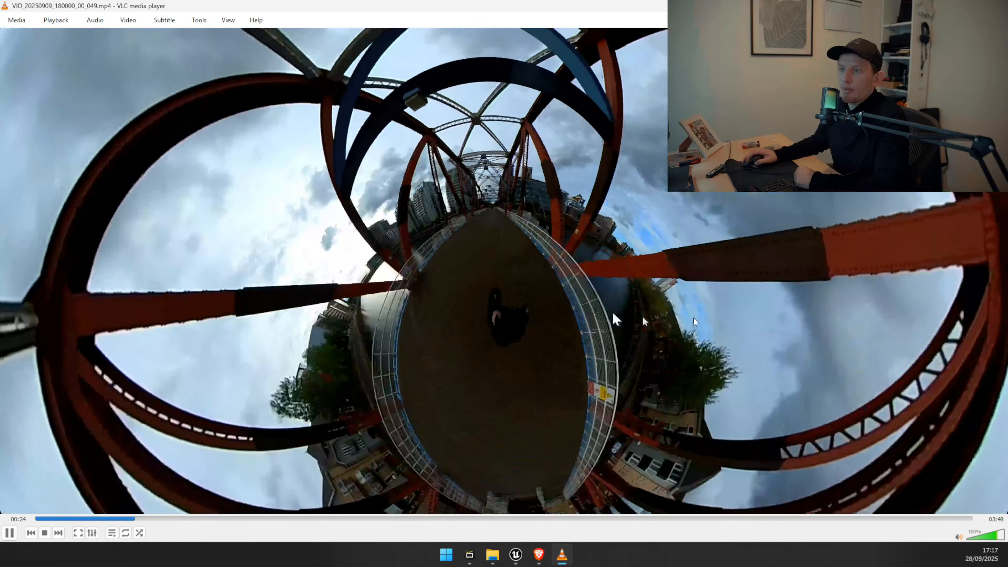
{"action": "scroll", "coordinate": [619, 317], "scroll_direction": "up", "scroll_amount": 5}
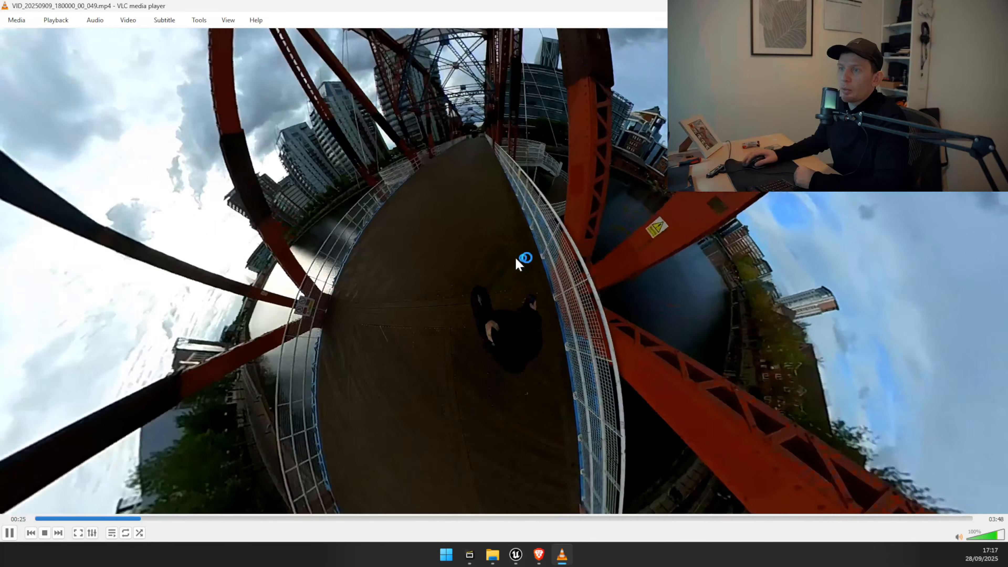
{"action": "left_click_drag", "start_coordinate": [516, 258], "coordinate": [580, 514]}
{"action": "left_click_drag", "start_coordinate": [533, 377], "coordinate": [389, 177]}
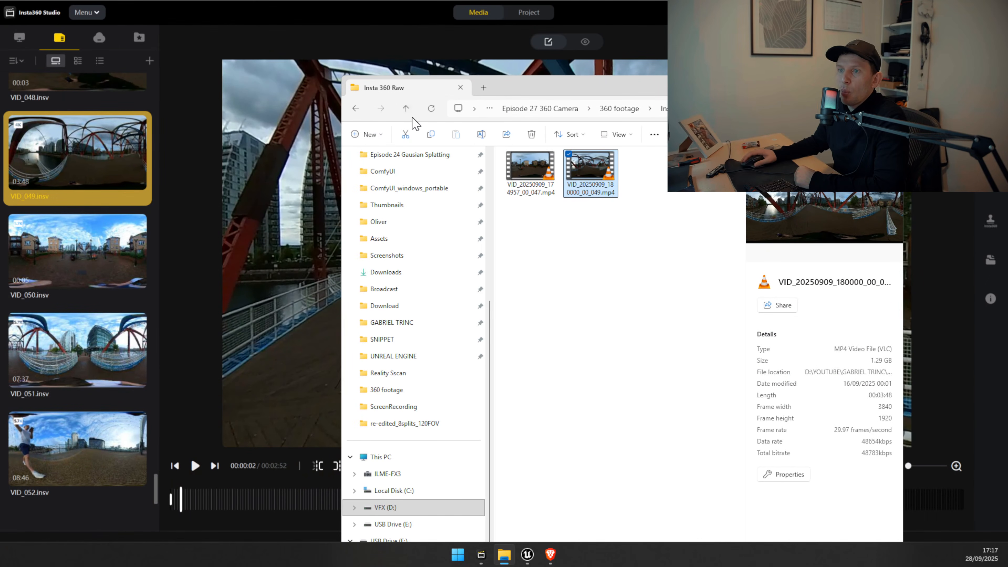
Go up to the 360 footage folder, play ColorGrade.mp4 to examine the graded footage, and close the player.
{"action": "left_click", "coordinate": [413, 116]}
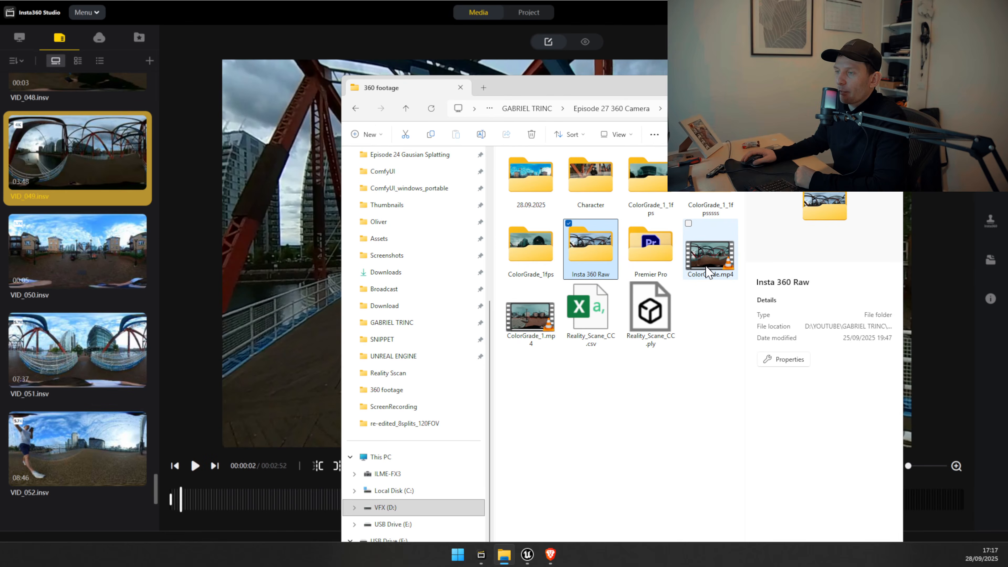
{"action": "left_click", "coordinate": [707, 272]}
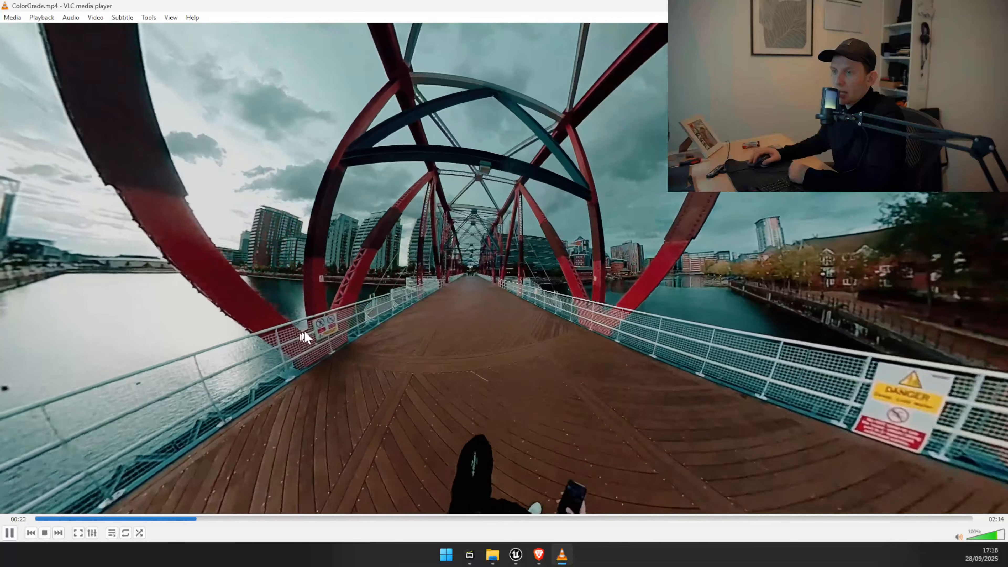
{"action": "key", "text": "alt+F4"}
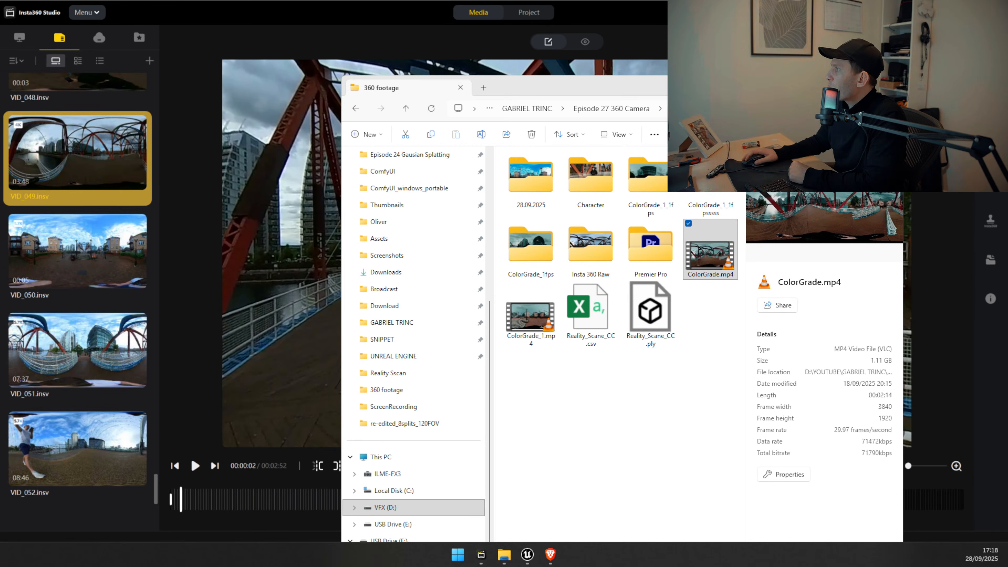
Switch to Premiere Pro by bringing the 360 Camera Splat project window onto this screen and maximizing it.
{"action": "left_click_drag", "start_coordinate": [981, 430], "coordinate": [351, 432]}
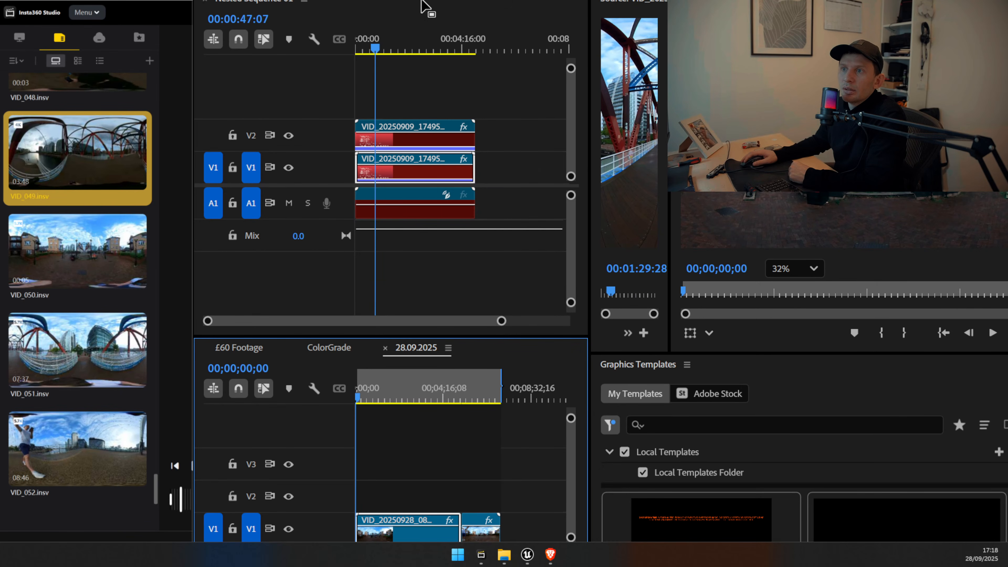
{"action": "key", "text": "grave"}
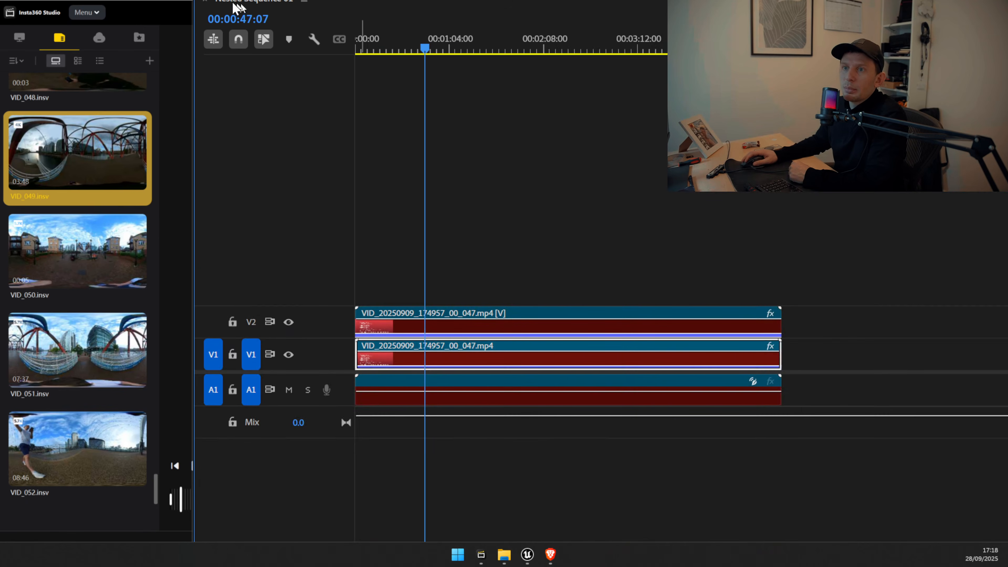
{"action": "key", "text": "grave"}
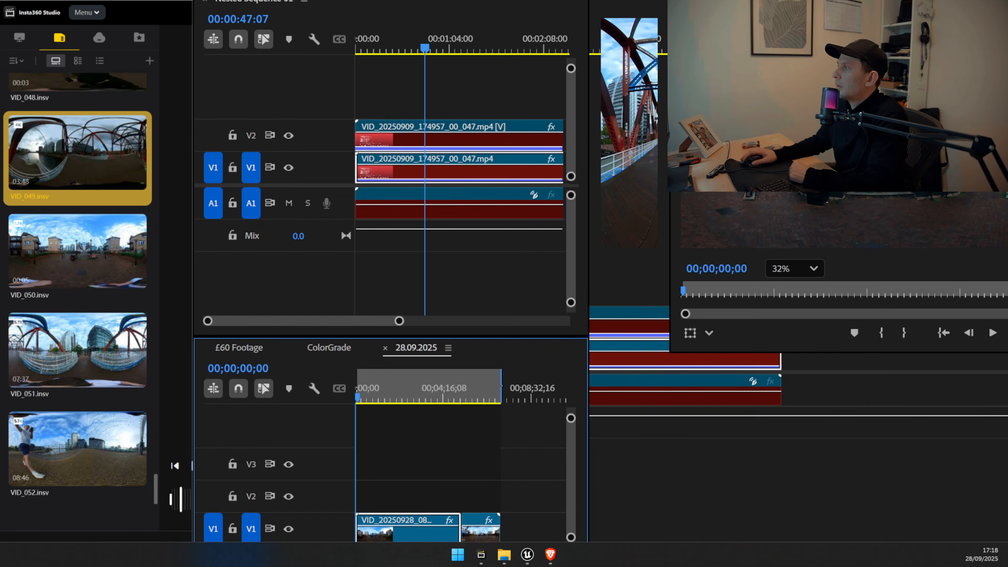
{"action": "left_click_drag", "start_coordinate": [1004, 4], "coordinate": [718, 102]}
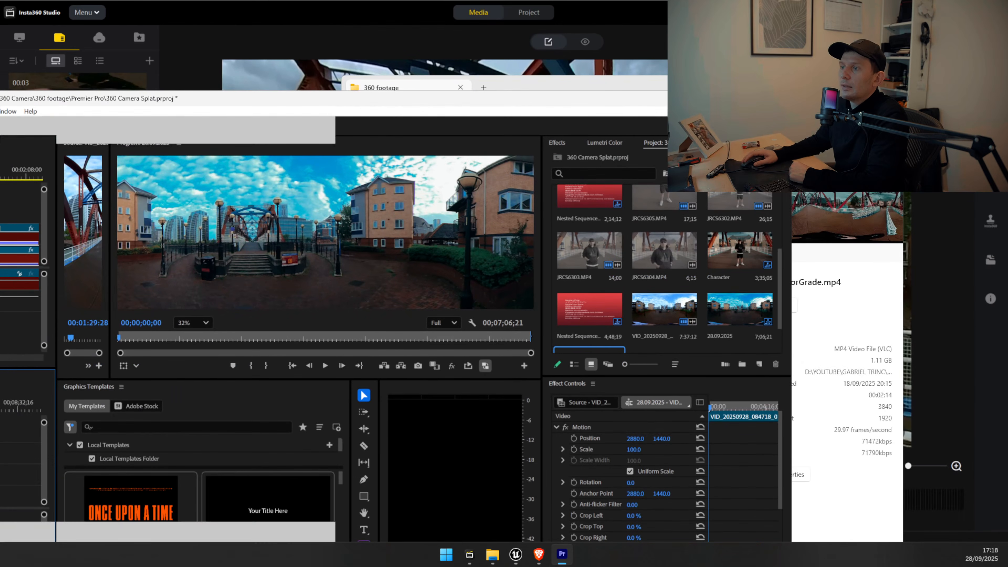
{"action": "double_click", "coordinate": [718, 102]}
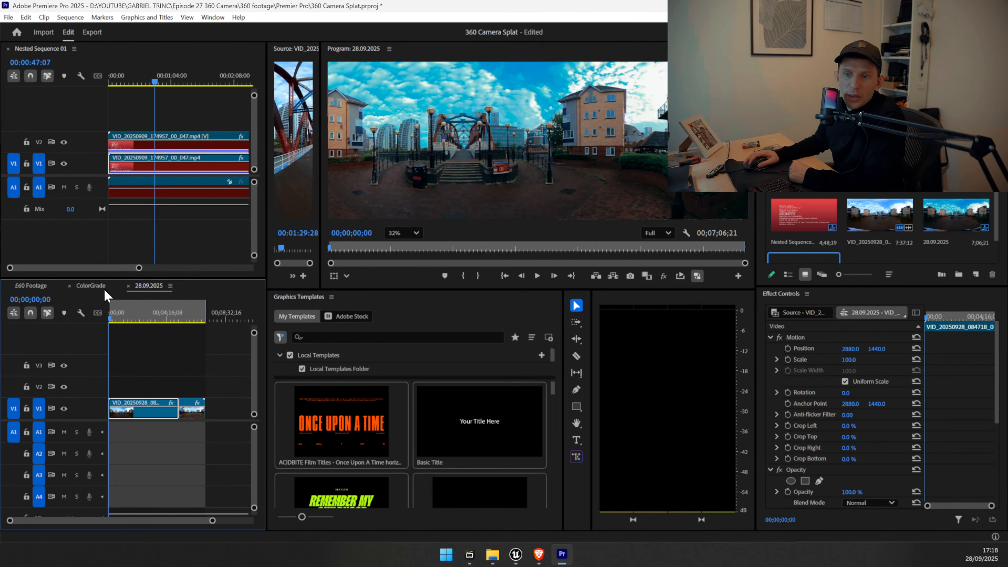
Show the ColorGrade sequence at 00;05;37;27 and open the upper nested sequence clip at that point.
{"action": "left_click", "coordinate": [90, 286]}
{"action": "left_click", "coordinate": [156, 316]}
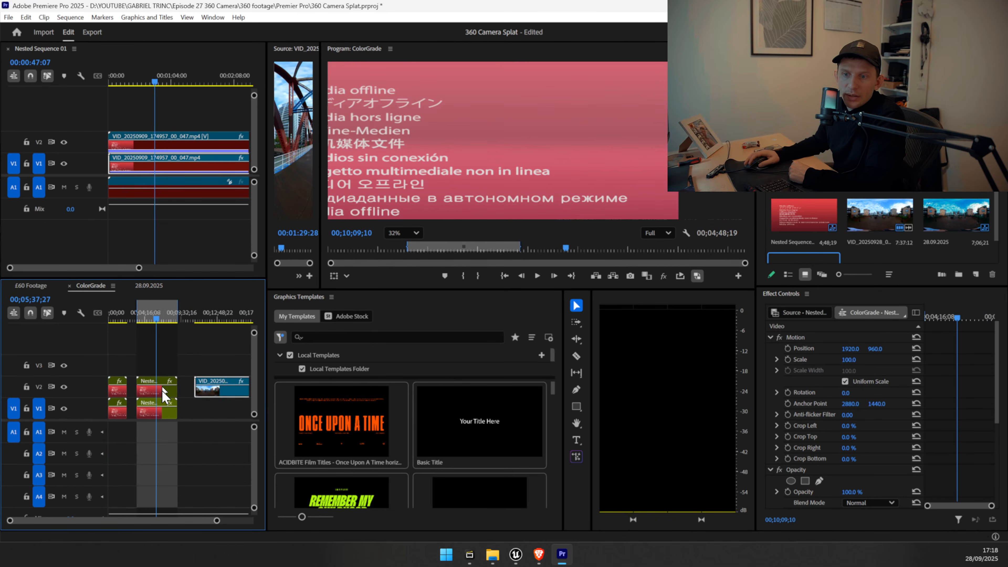
{"action": "left_click", "coordinate": [163, 393]}
{"action": "double_click", "coordinate": [162, 393]}
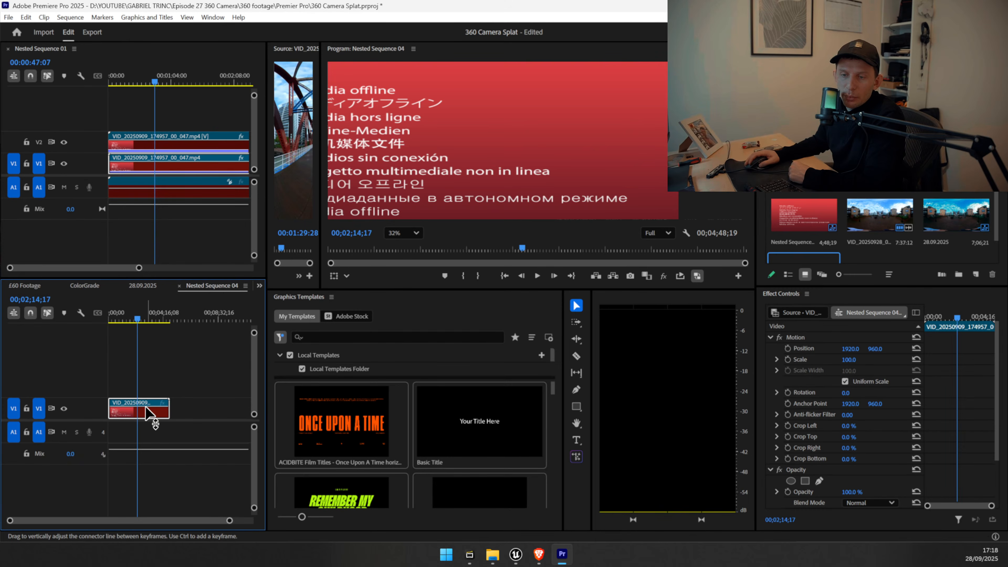
Relink the offline clip VID_20250909_174957_00_047.mp4 in the nested sequence to its media file.
{"action": "right_click", "coordinate": [146, 408]}
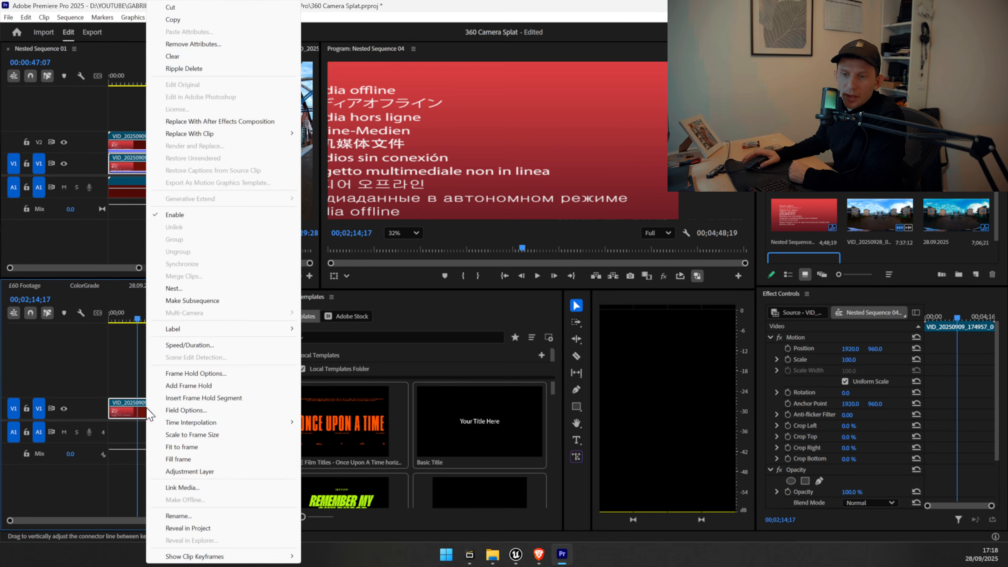
{"action": "left_click", "coordinate": [182, 488]}
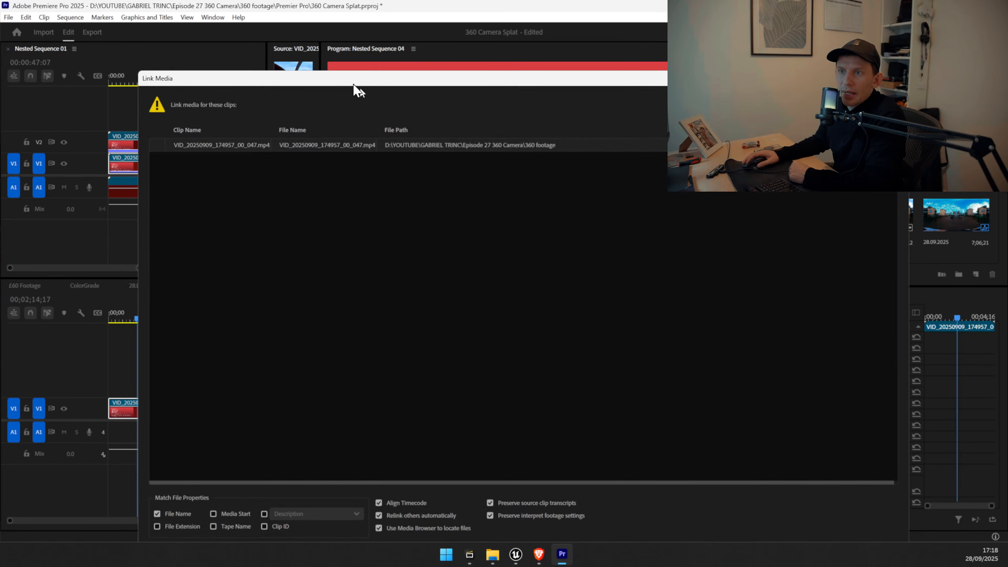
{"action": "left_click_drag", "start_coordinate": [354, 86], "coordinate": [331, 52]}
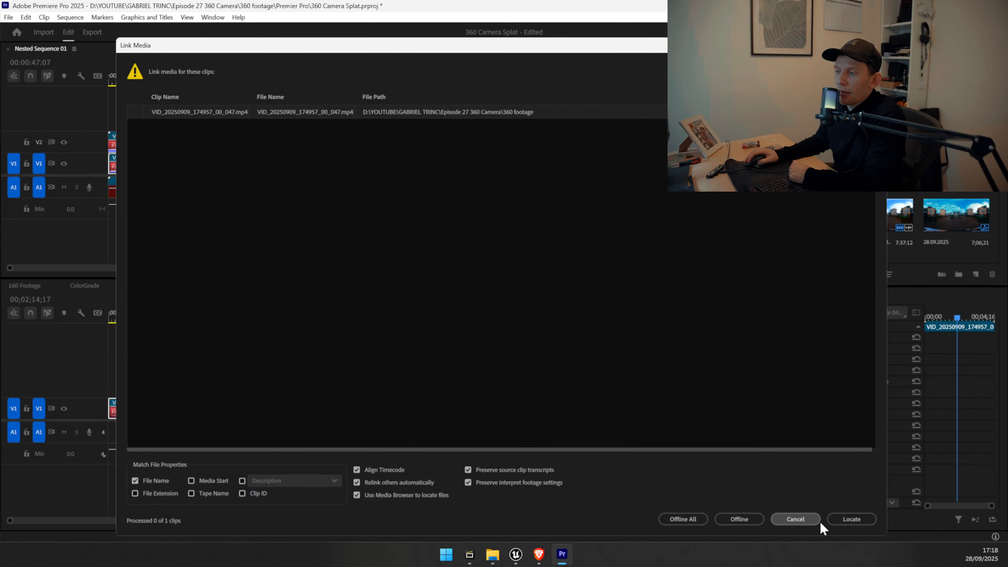
{"action": "left_click", "coordinate": [852, 519]}
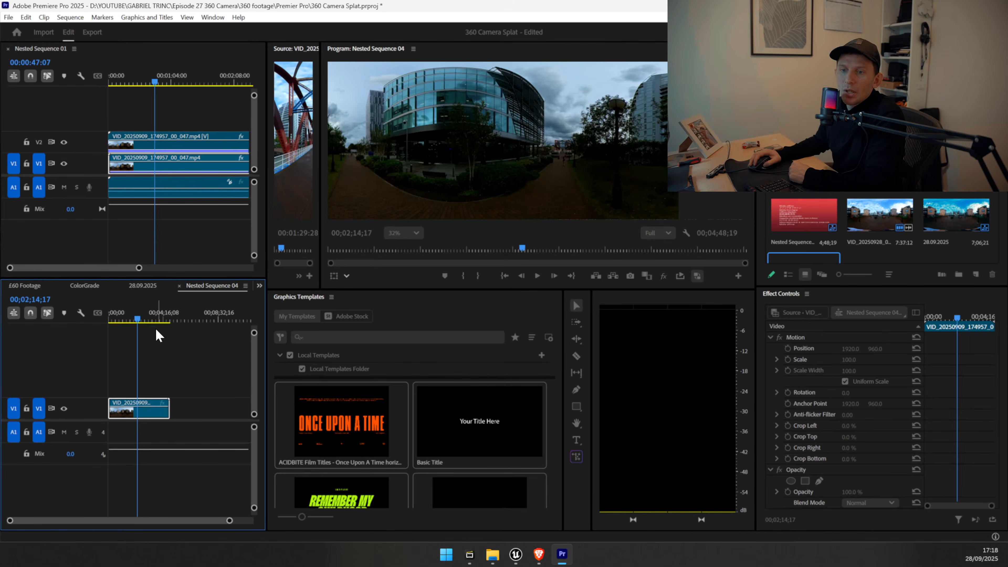
Fit the whole frame in the preview, return to the ColorGrade sequence, and toggle Global FX Mute repeatedly to compare footage with and without grading.
{"action": "scroll", "coordinate": [486, 161], "scroll_direction": "down", "scroll_amount": 3}
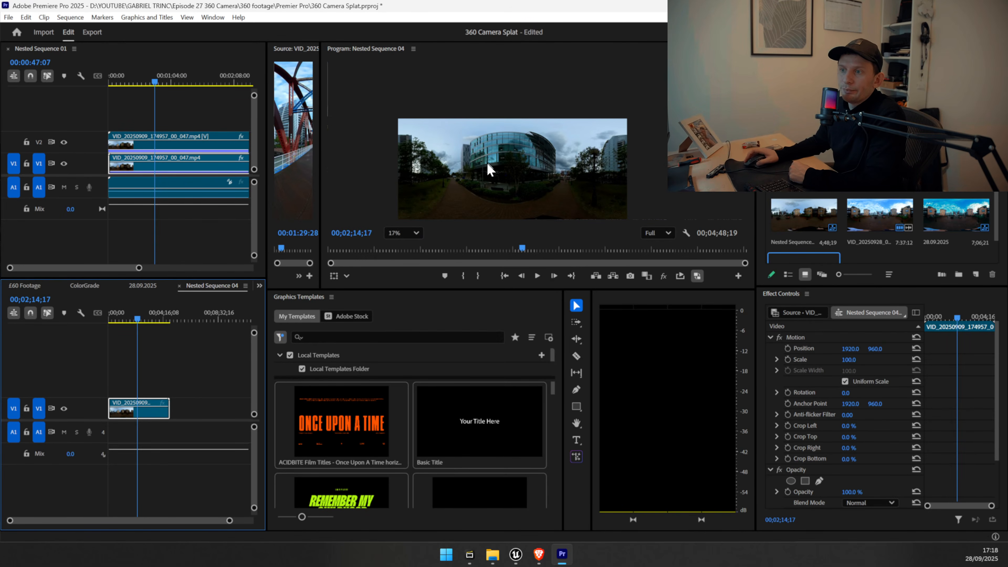
{"action": "middle_click_drag", "start_coordinate": [488, 163], "coordinate": [513, 152]}
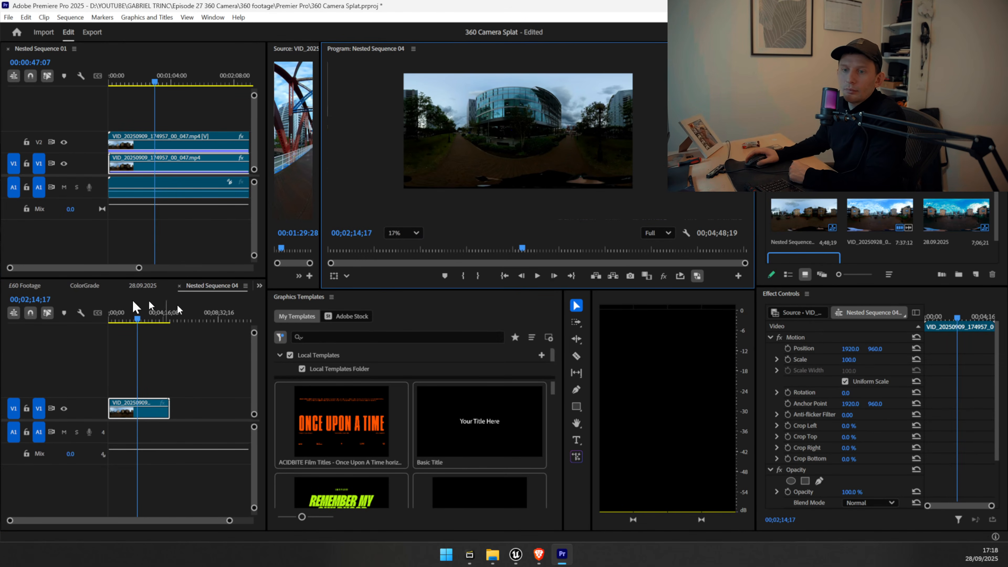
{"action": "left_click", "coordinate": [85, 285]}
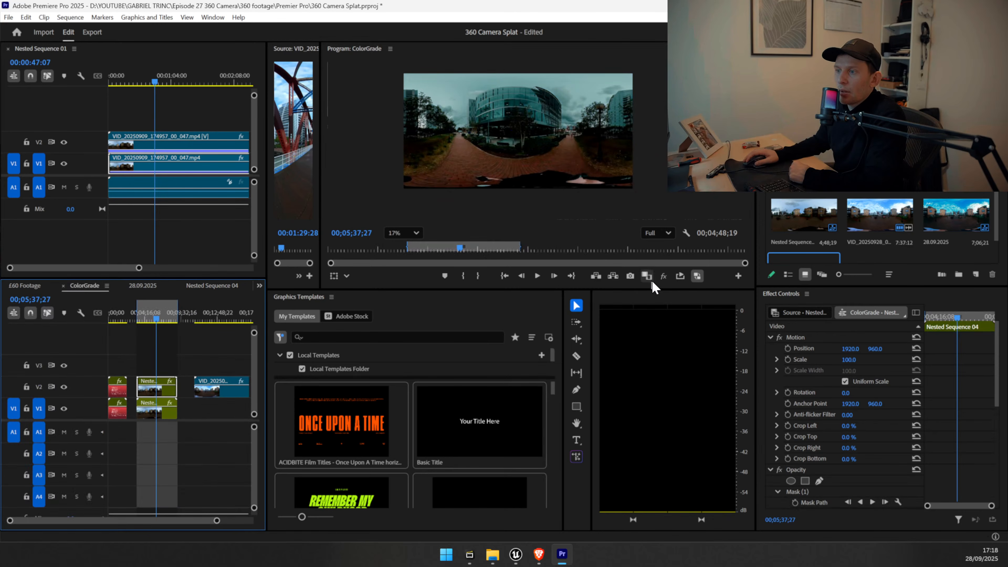
{"action": "left_click", "coordinate": [663, 275]}
{"action": "left_click", "coordinate": [664, 276]}
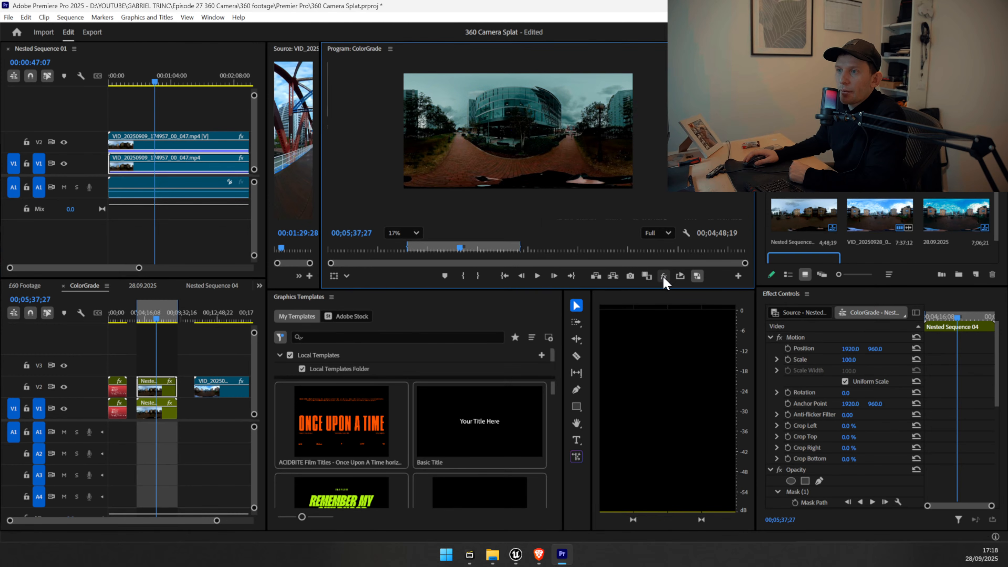
{"action": "left_click", "coordinate": [663, 276]}
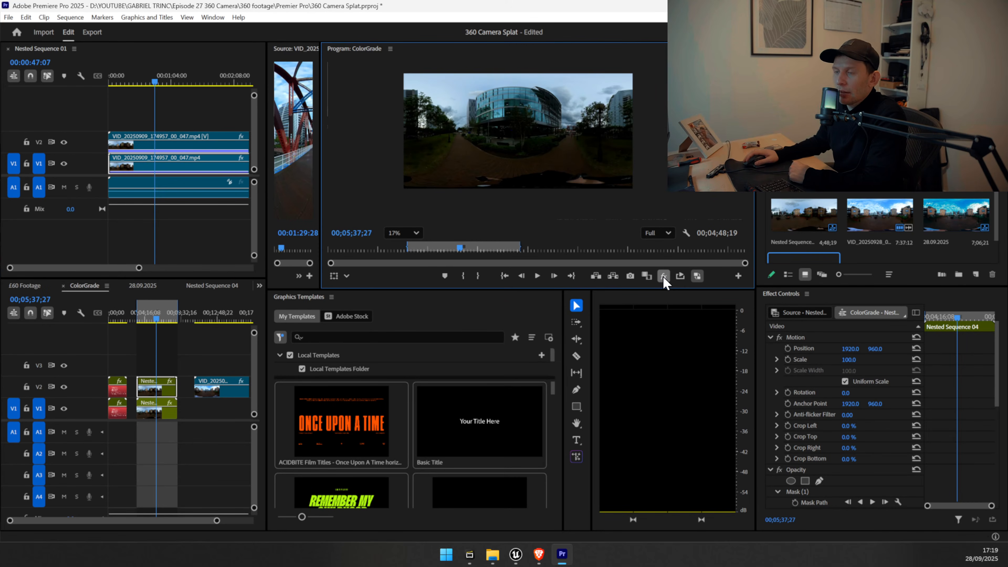
{"action": "left_click", "coordinate": [663, 276]}
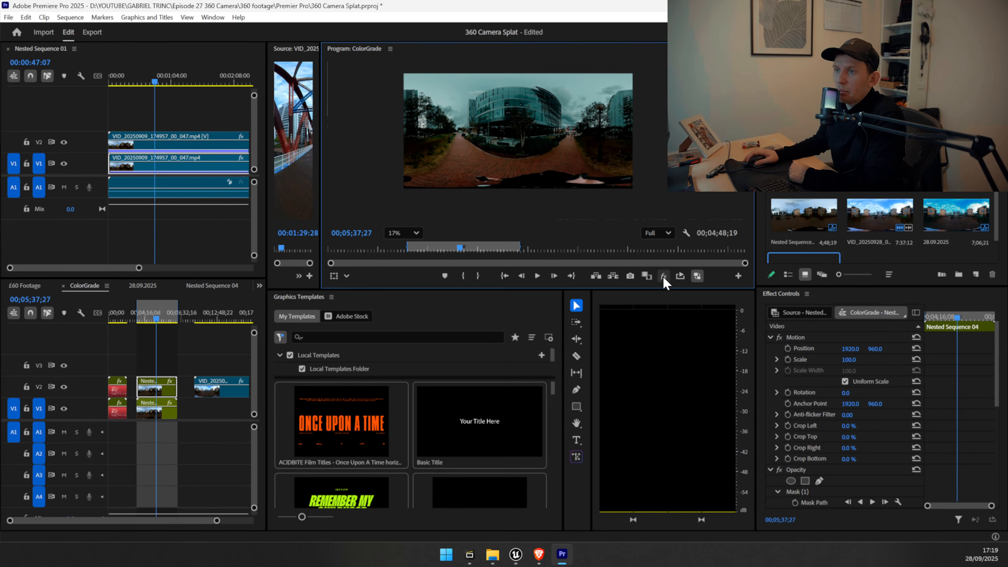
{"action": "left_click", "coordinate": [664, 275]}
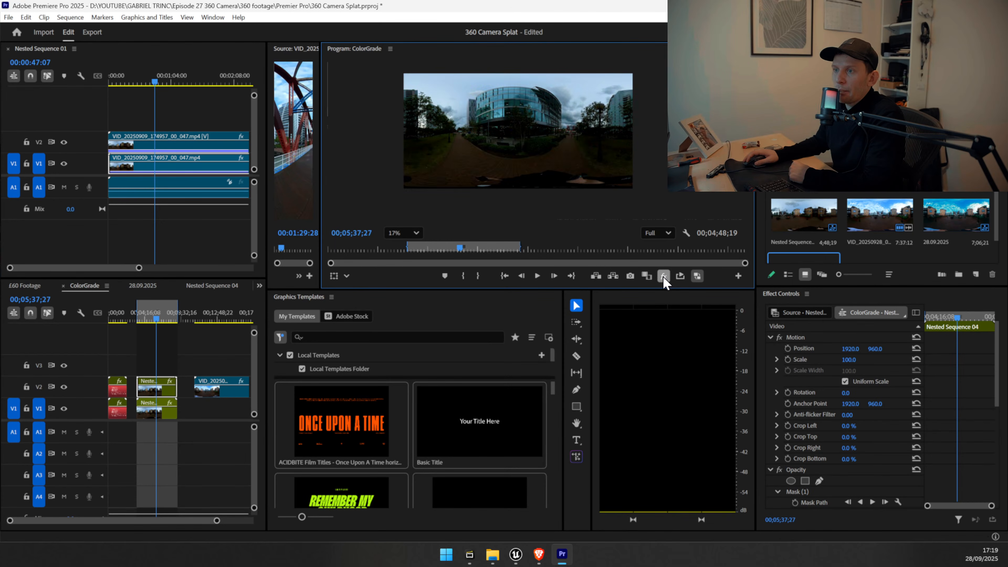
{"action": "left_click", "coordinate": [664, 276]}
{"action": "left_click", "coordinate": [664, 276]}
{"action": "left_click", "coordinate": [664, 276]}
{"action": "left_click", "coordinate": [663, 276]}
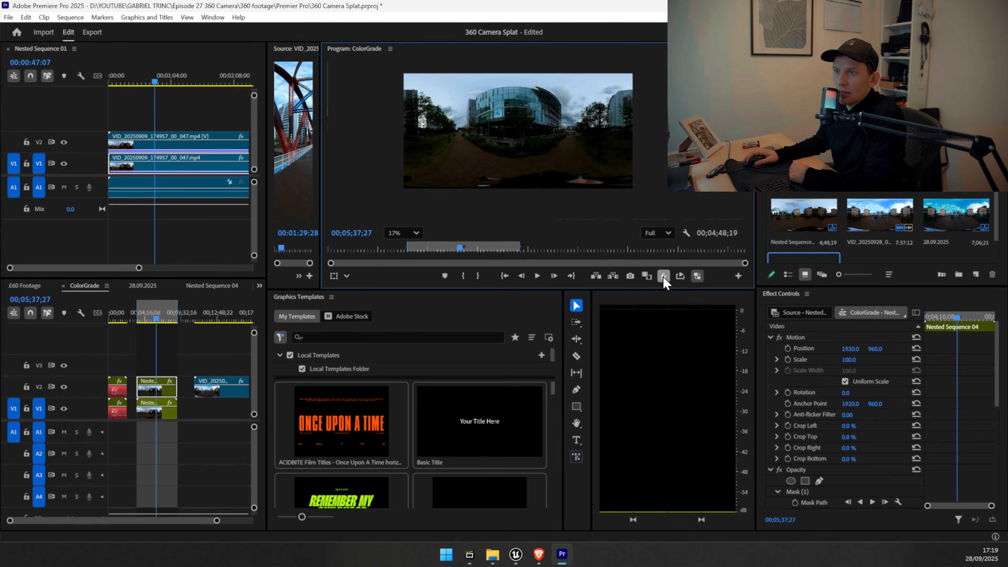
{"action": "left_click", "coordinate": [663, 276]}
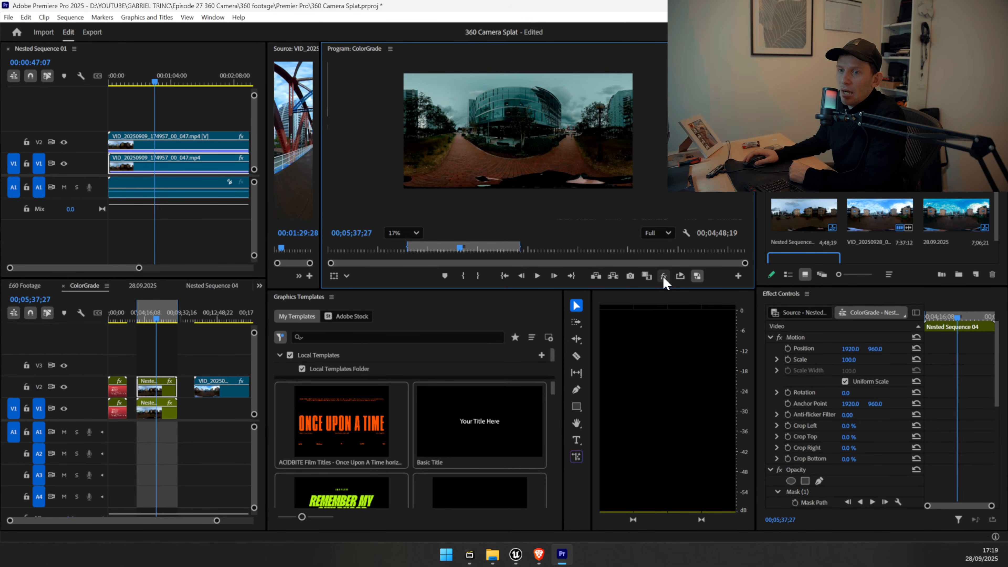
Select the upper nested clip in the ColorGrade sequence and look through the available colour looks without choosing one.
{"action": "left_click", "coordinate": [149, 396]}
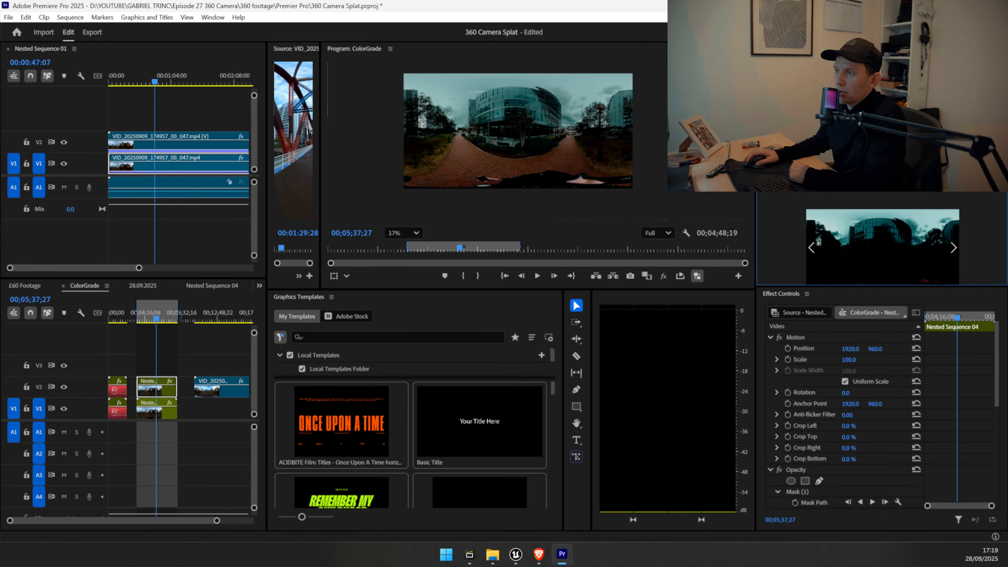
{"action": "left_click", "coordinate": [846, 187]}
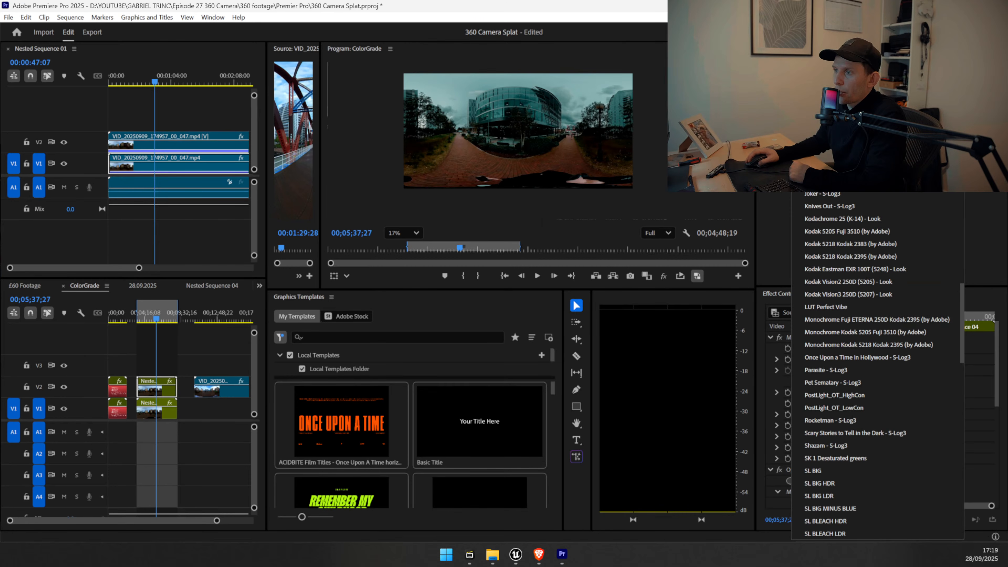
{"action": "key", "text": "Escape"}
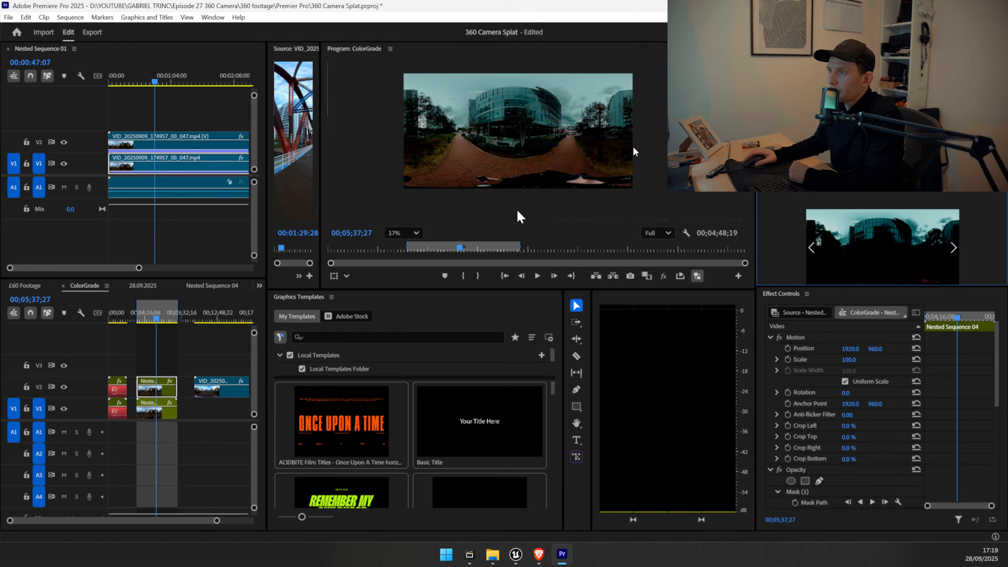
{"action": "left_click_drag", "start_coordinate": [157, 323], "coordinate": [158, 323]}
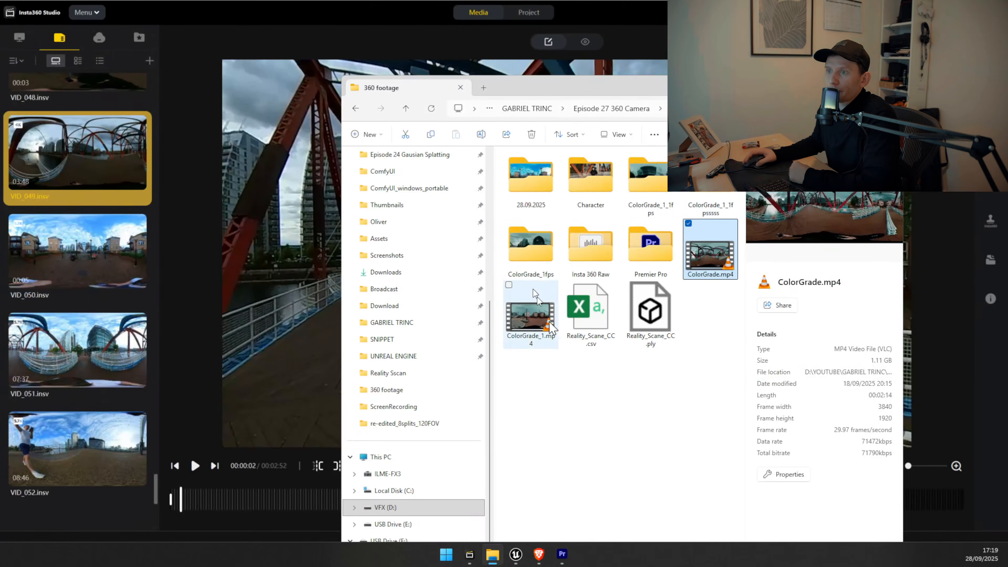
In File Explorer, check ColorGrade.mp4, open the ColorGrade_1_1fps folder and select image_0001.jpg to view its details.
{"action": "left_click", "coordinate": [617, 414]}
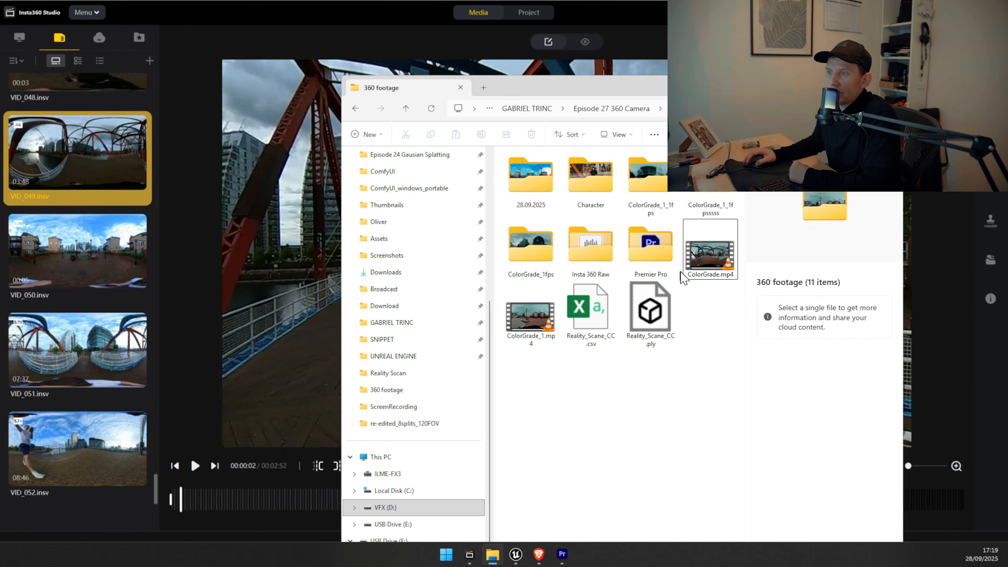
{"action": "left_click", "coordinate": [690, 274]}
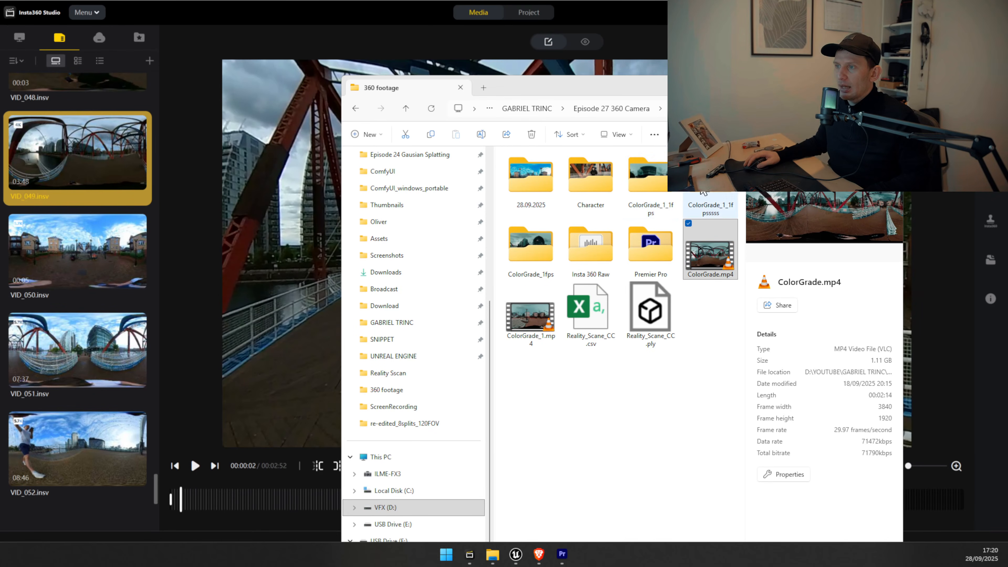
{"action": "double_click", "coordinate": [655, 183]}
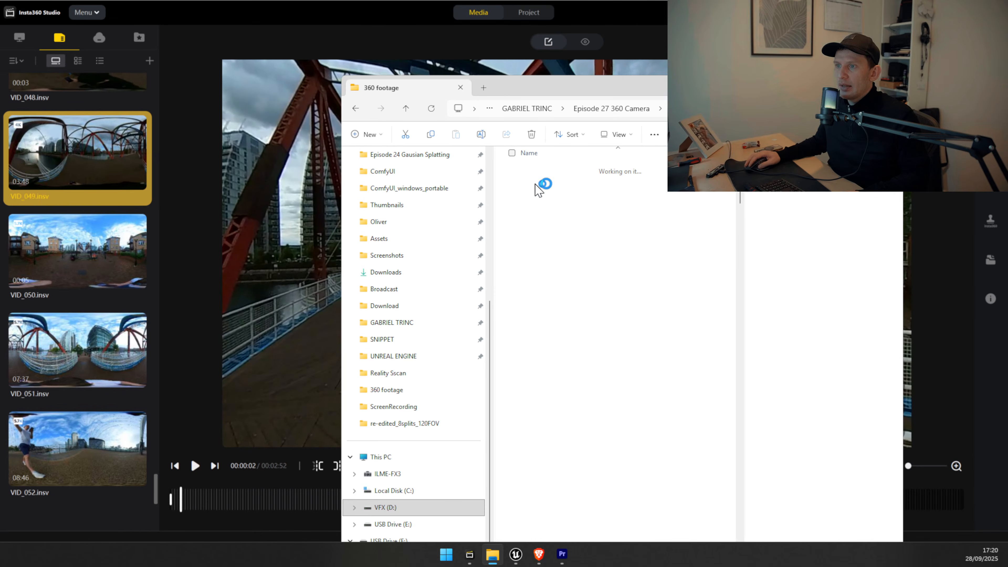
{"action": "left_click", "coordinate": [538, 190]}
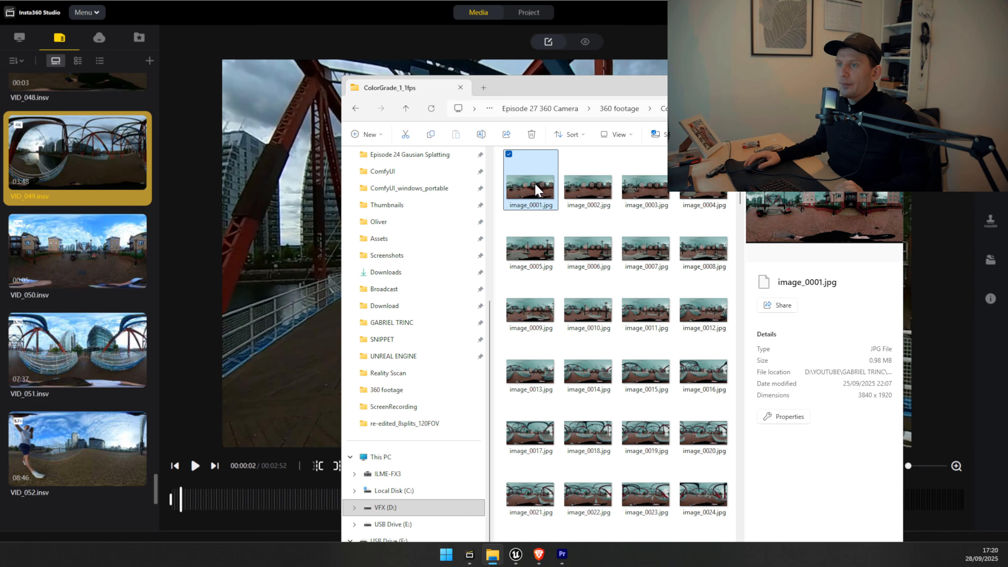
Open image_0001.jpg to inspect the graded 360° frame up close, close it, look through the extracted frames, and return to the 360 footage folder.
{"action": "double_click", "coordinate": [535, 184]}
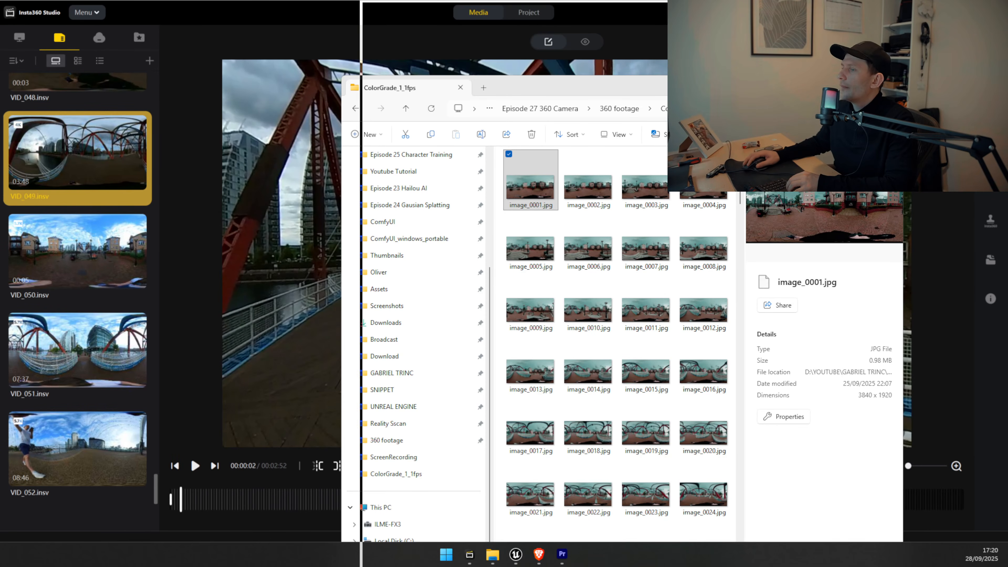
{"action": "scroll", "coordinate": [520, 364], "scroll_direction": "up", "scroll_amount": 5}
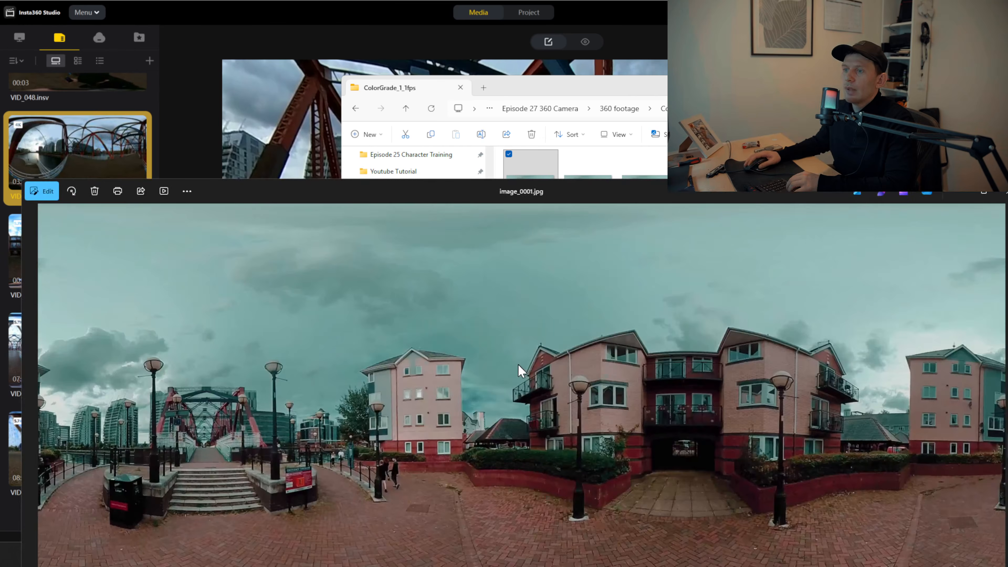
{"action": "left_click", "coordinate": [983, 192]}
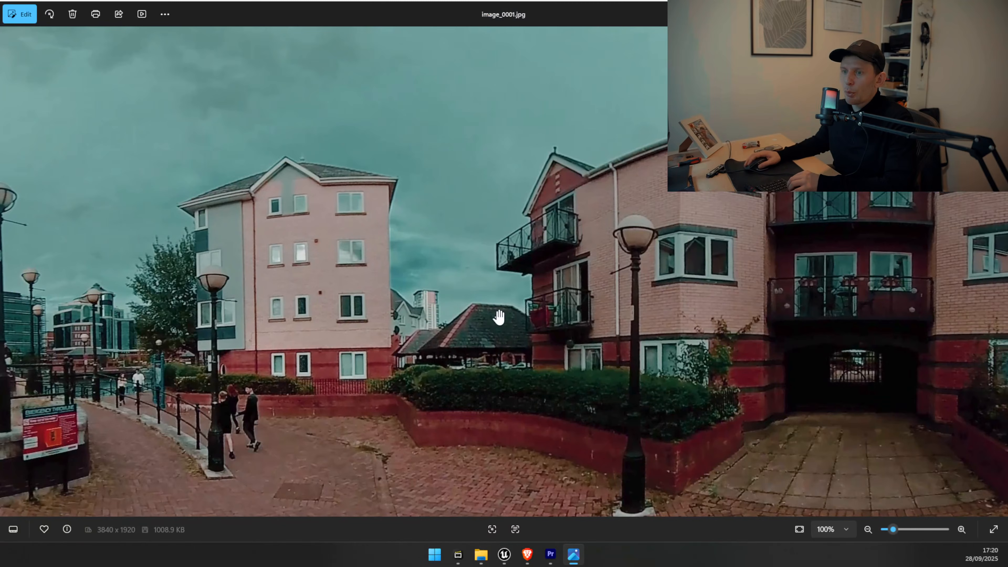
{"action": "scroll", "coordinate": [496, 315], "scroll_direction": "down", "scroll_amount": 3}
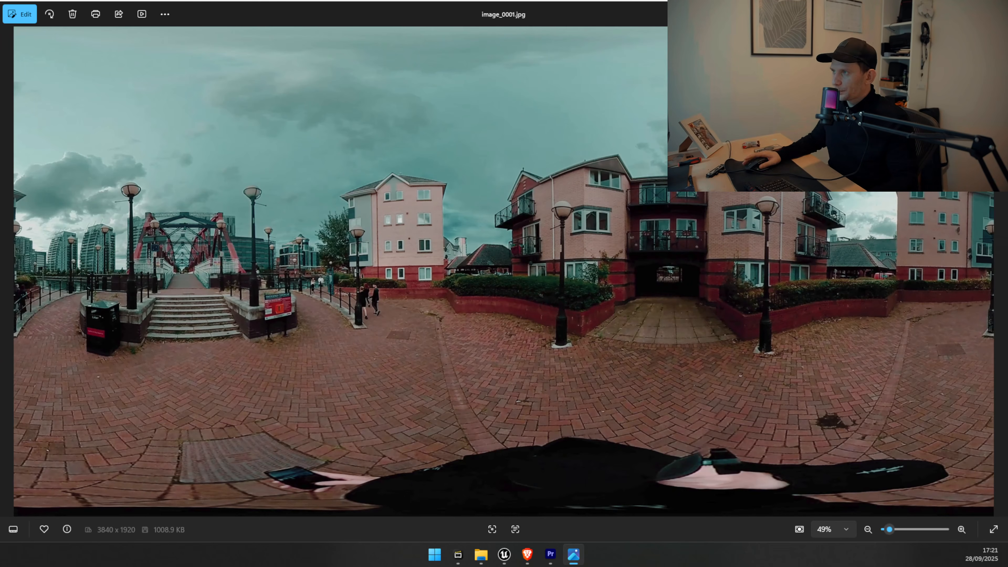
{"action": "left_click", "coordinate": [994, 14]}
{"action": "scroll", "coordinate": [571, 302], "scroll_direction": "down", "scroll_amount": 15}
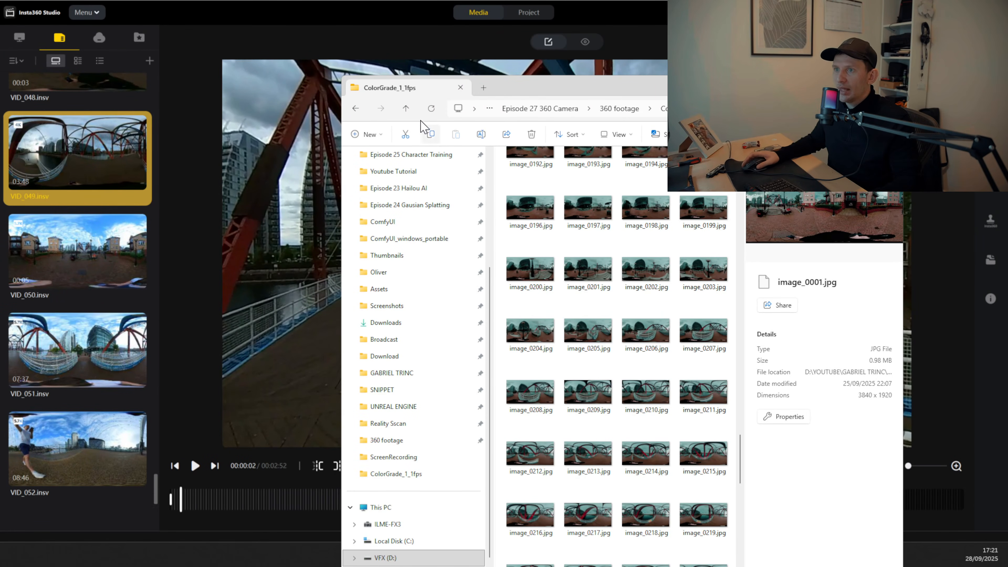
{"action": "left_click", "coordinate": [406, 108]}
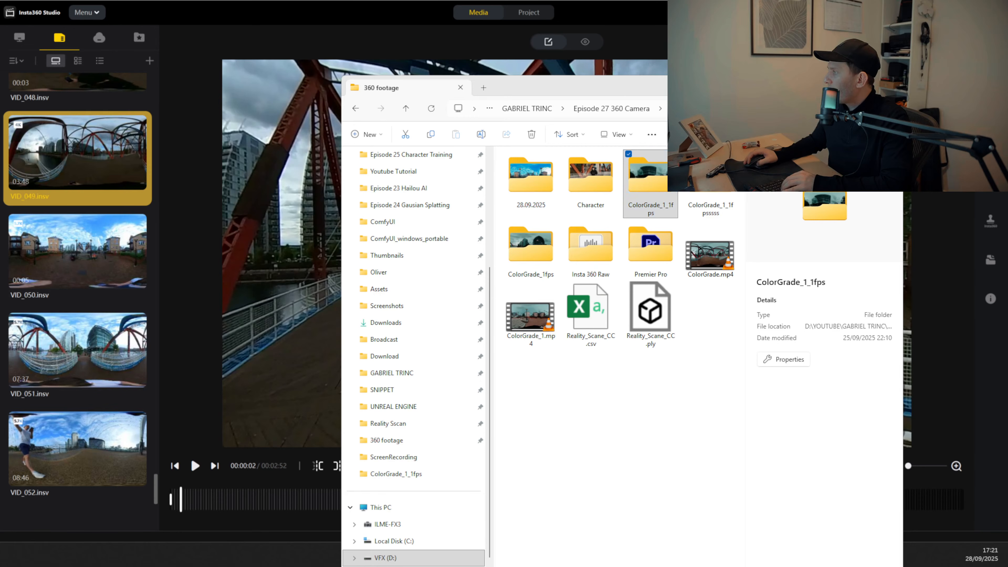
Switch to the browser and search YouTube for 360 gaussian splatting.
{"action": "key", "text": "alt+Tab"}
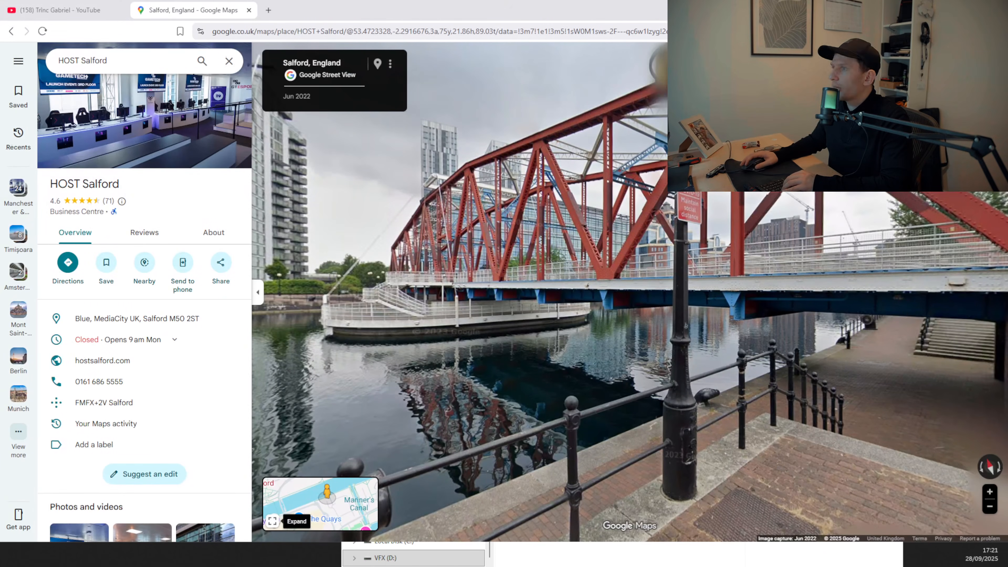
{"action": "left_click", "coordinate": [268, 11]}
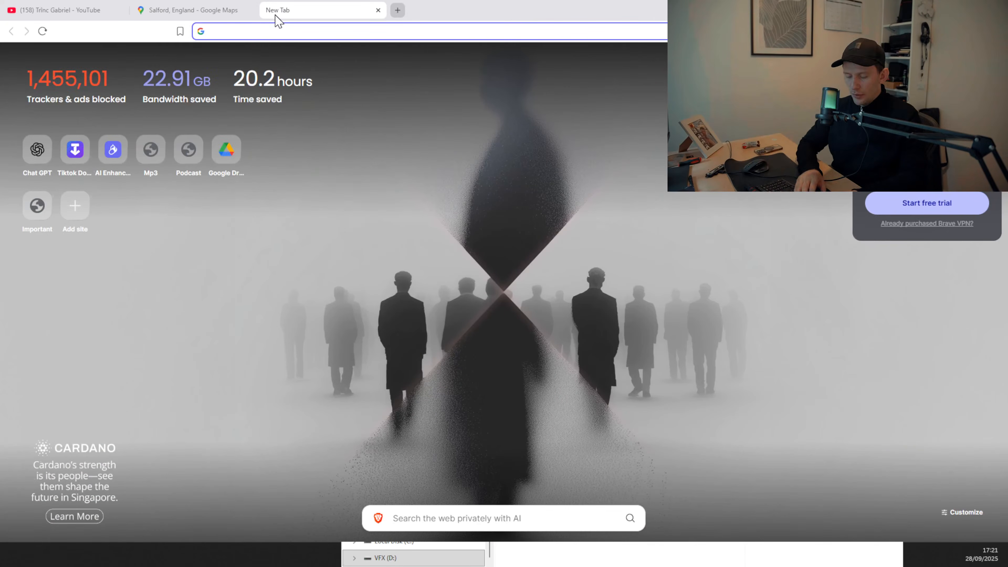
{"action": "type", "text": "youtube.com"}
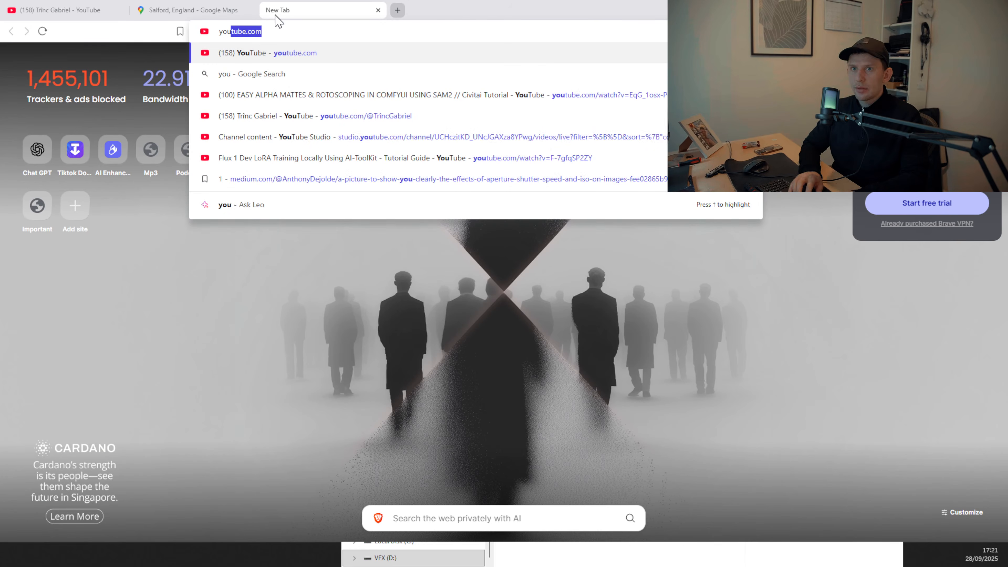
{"action": "left_click", "coordinate": [97, 10]}
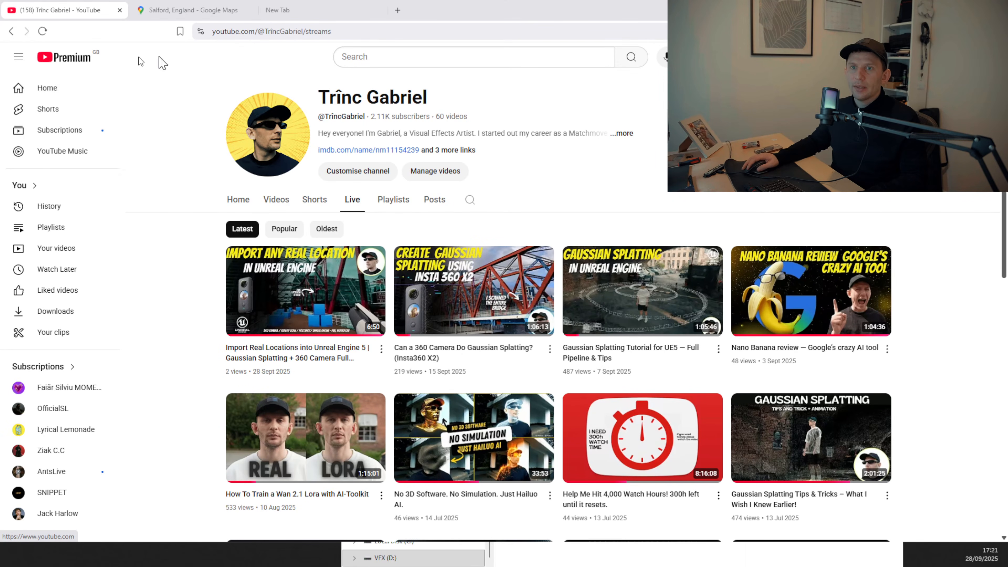
{"action": "left_click", "coordinate": [377, 58]}
{"action": "type", "text": "360"}
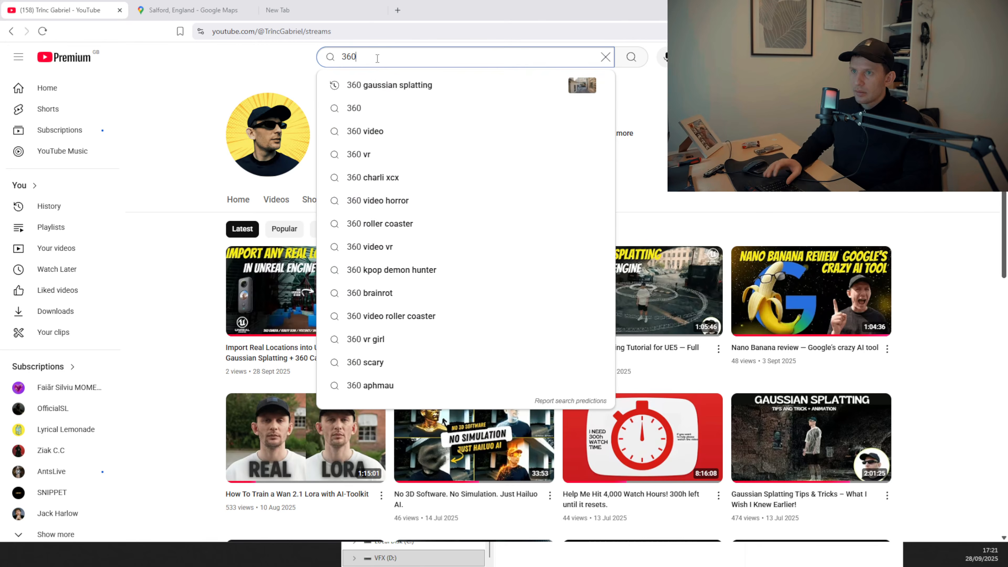
{"action": "key", "text": "Down"}
{"action": "key", "text": "Return"}
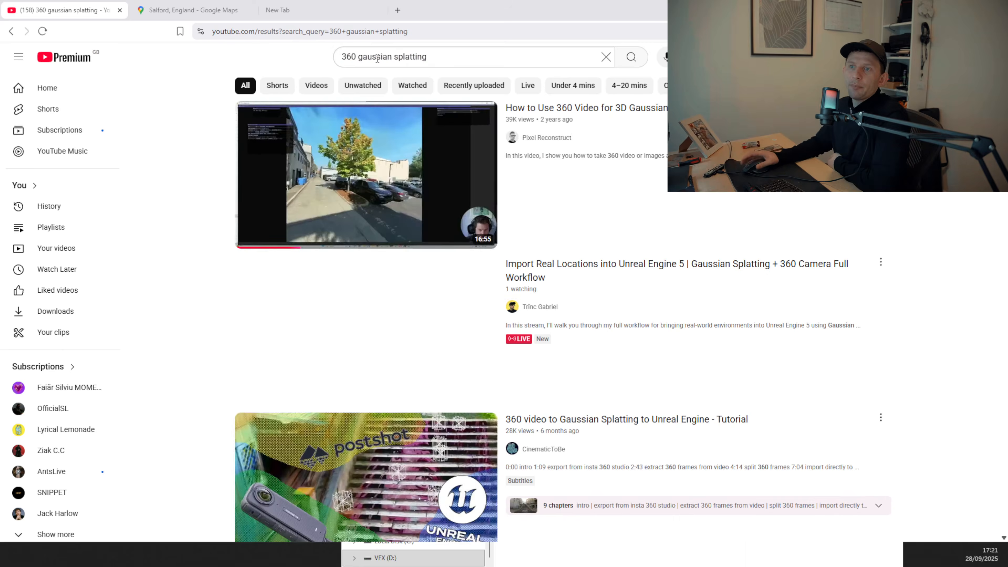
Open the CinematicToBe channel from the 360 video to Gaussian Splatting to Unreal Engine tutorial result, and return to File Explorer.
{"action": "scroll", "coordinate": [859, 387], "scroll_direction": "down", "scroll_amount": 5}
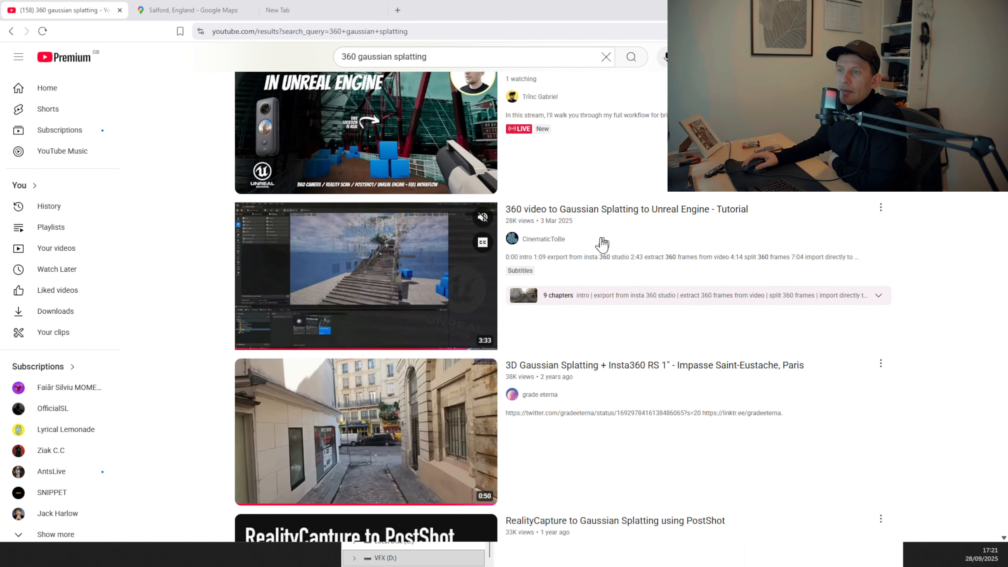
{"action": "left_click", "coordinate": [560, 242]}
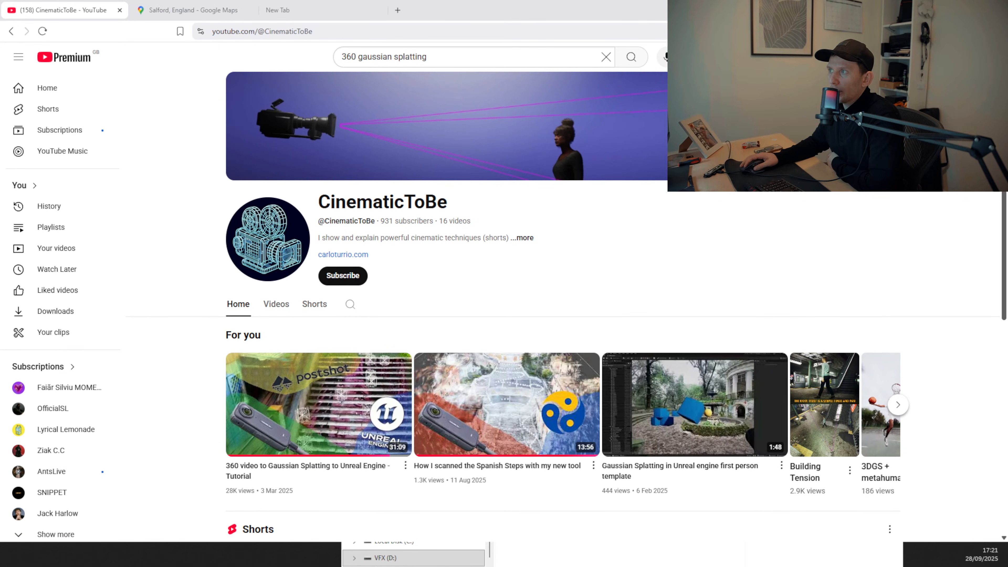
{"action": "left_click", "coordinate": [951, 10]}
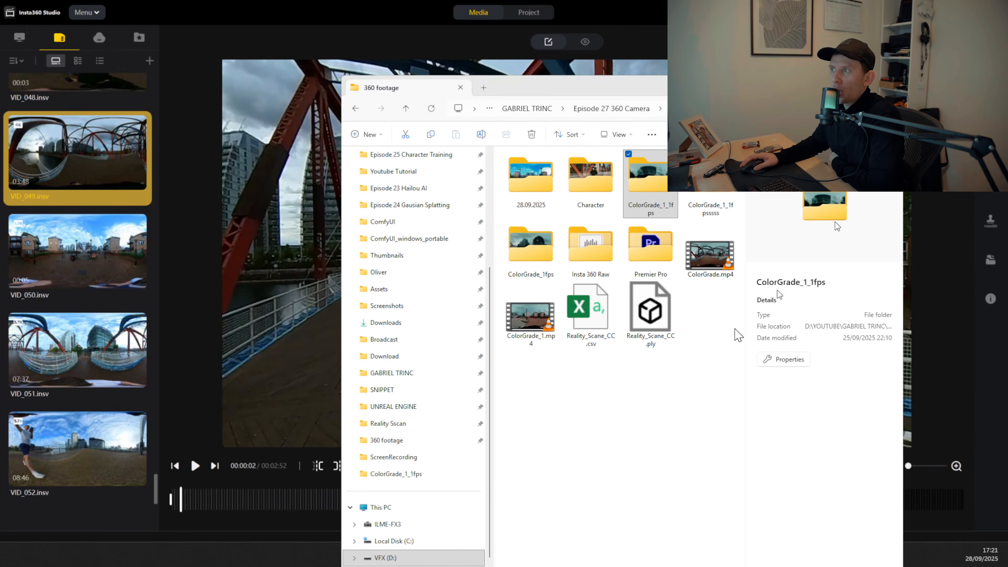
Open the Portable360ToolKit folder in Episode 27 360 Camera and launch start_gui.bat.
{"action": "left_click", "coordinate": [644, 458]}
{"action": "left_click", "coordinate": [406, 109]}
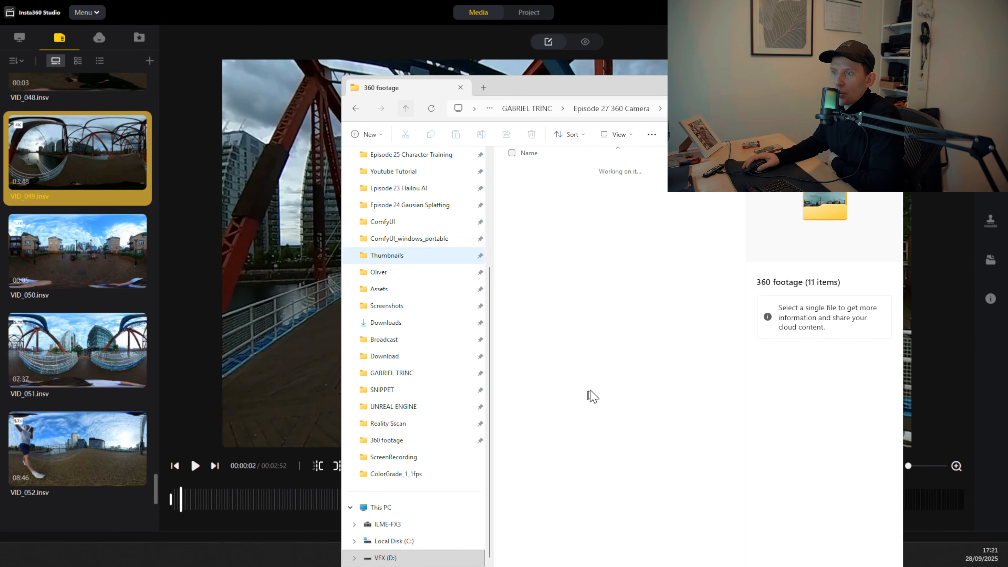
{"action": "double_click", "coordinate": [567, 201]}
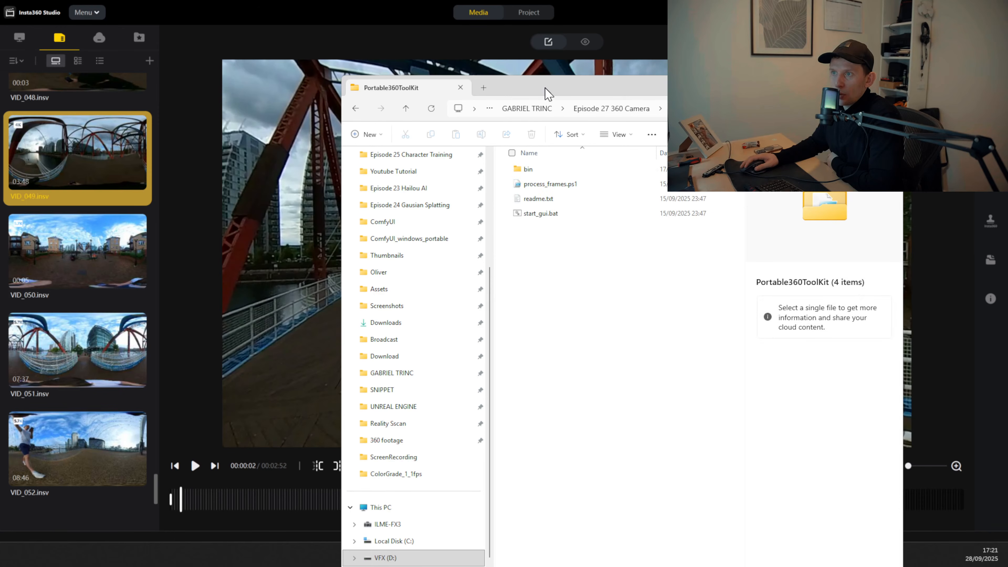
{"action": "left_click_drag", "start_coordinate": [549, 91], "coordinate": [530, 76]}
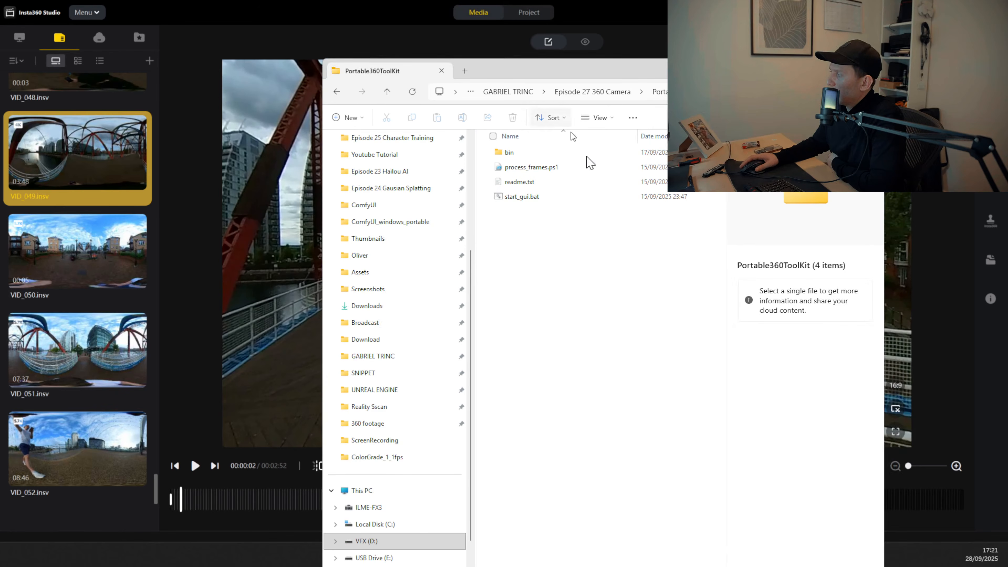
{"action": "left_click", "coordinate": [522, 197]}
{"action": "double_click", "coordinate": [531, 198]}
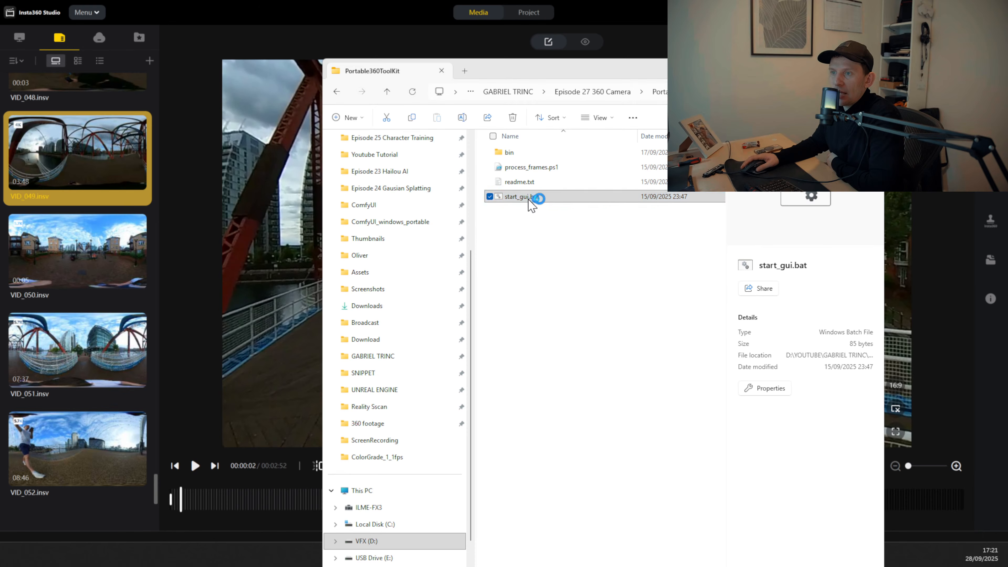
{"action": "left_click", "coordinate": [545, 288]}
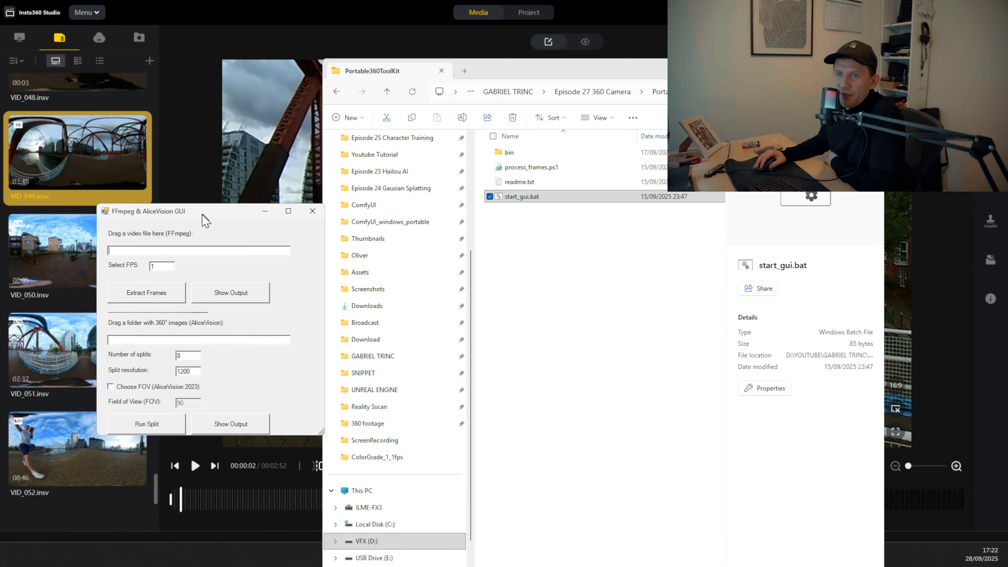
Go back to the 360 footage folder and load ColorGrade.mp4 as the FFmpeg input video in the FFmpeg & AliceVision GUI.
{"action": "left_click", "coordinate": [567, 294]}
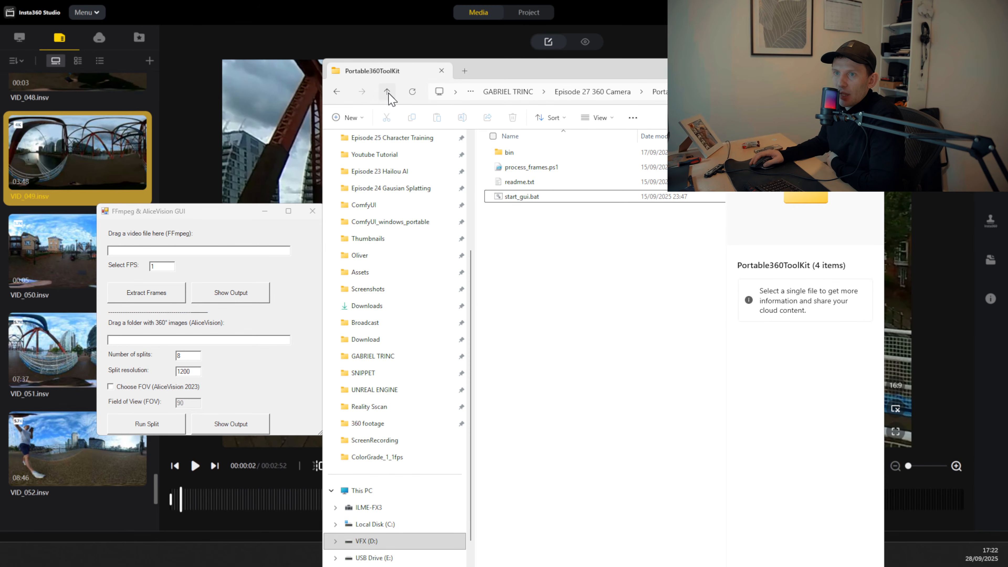
{"action": "left_click", "coordinate": [387, 91]}
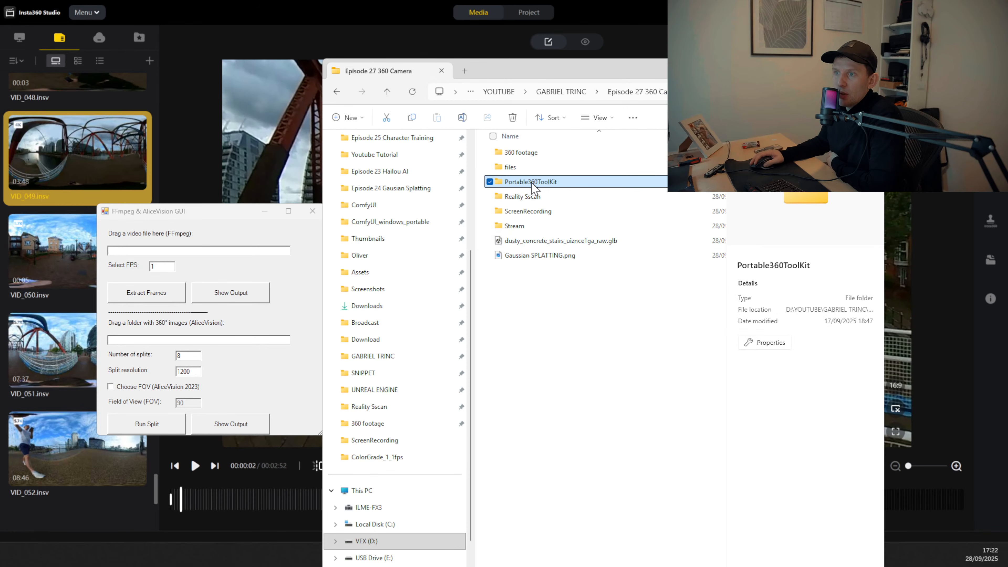
{"action": "double_click", "coordinate": [524, 156]}
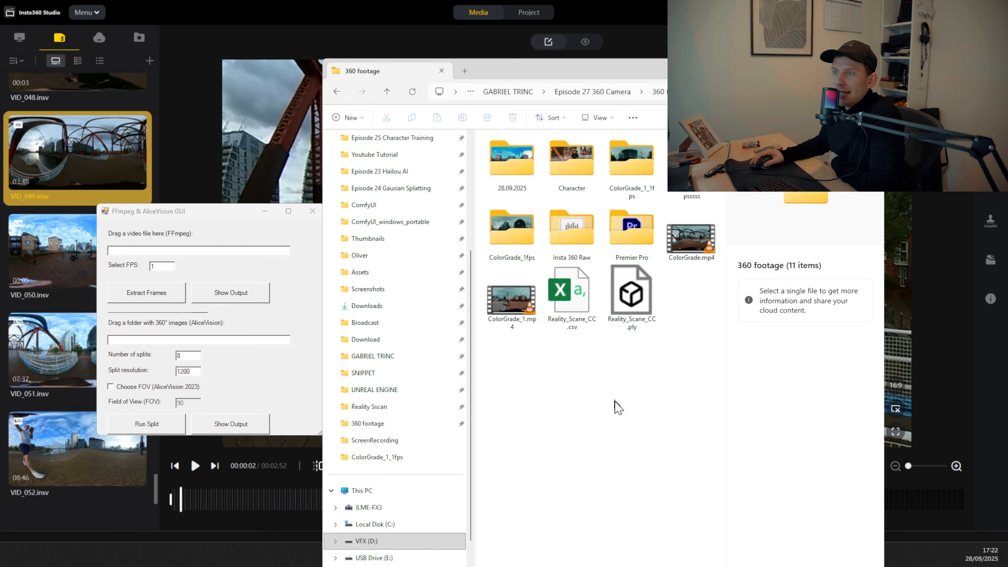
{"action": "left_click", "coordinate": [688, 245]}
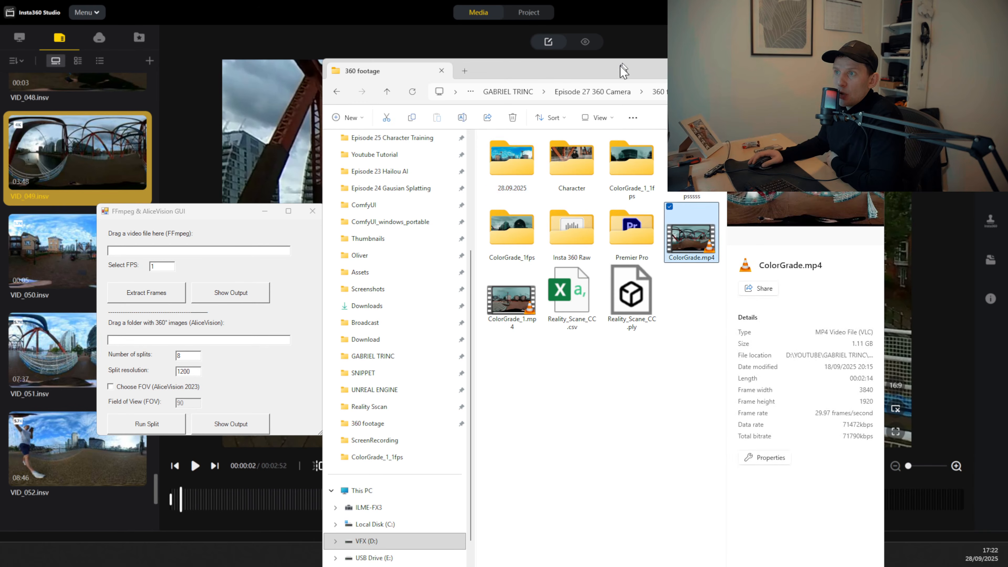
{"action": "left_click_drag", "start_coordinate": [623, 71], "coordinate": [688, 51]}
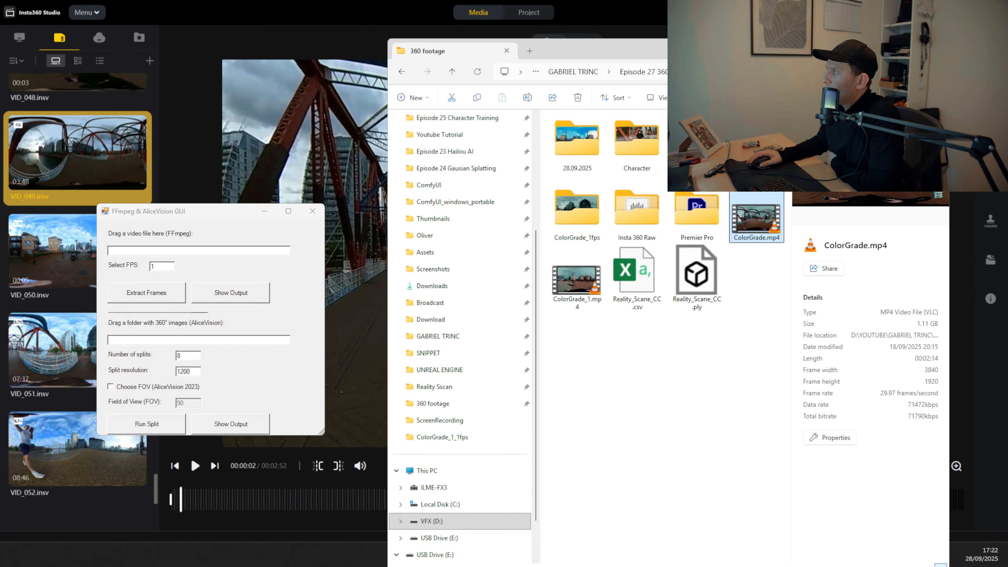
{"action": "left_click_drag", "start_coordinate": [760, 224], "coordinate": [119, 248]}
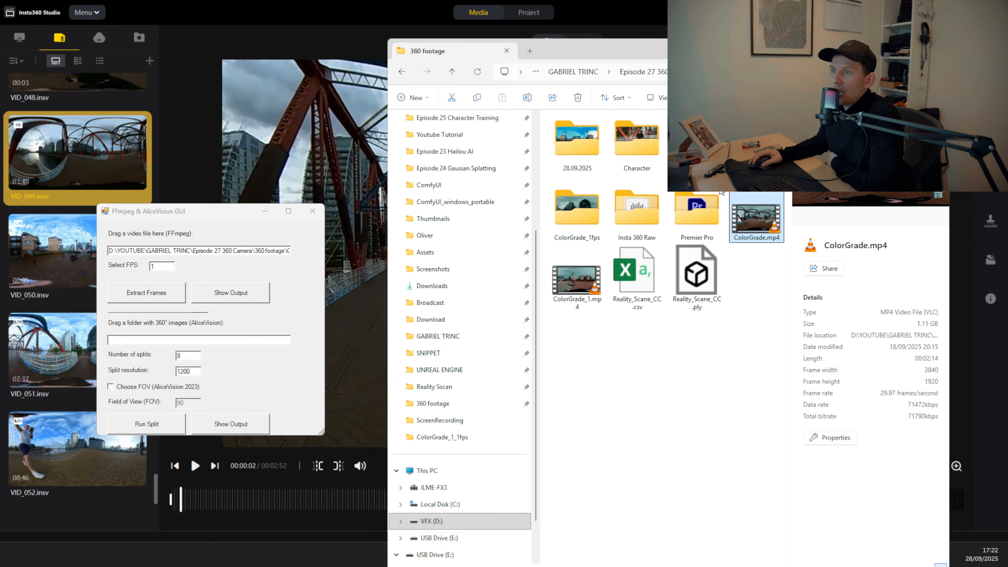
{"action": "left_click", "coordinate": [756, 141]}
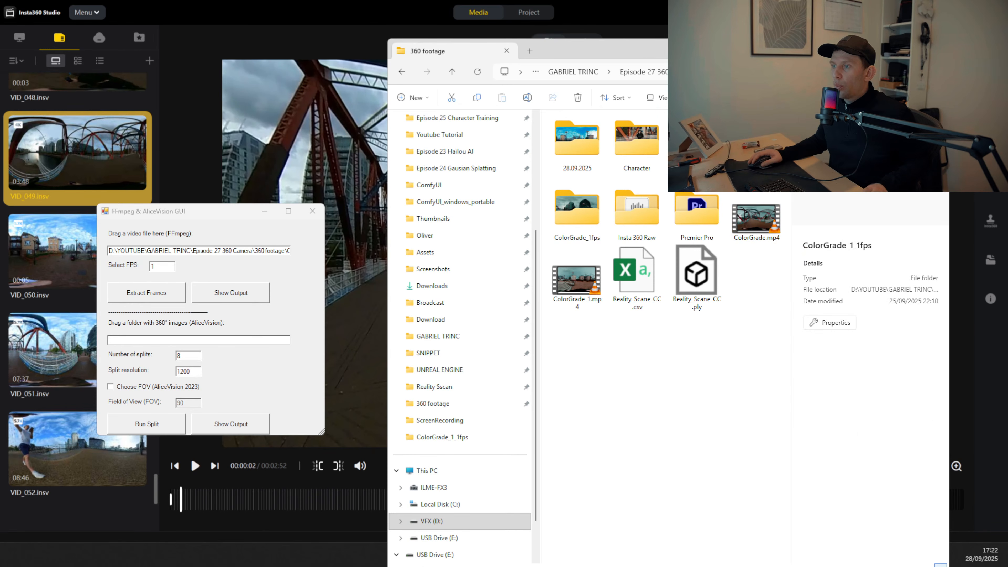
{"action": "left_click", "coordinate": [696, 141], "text": "ctrl"}
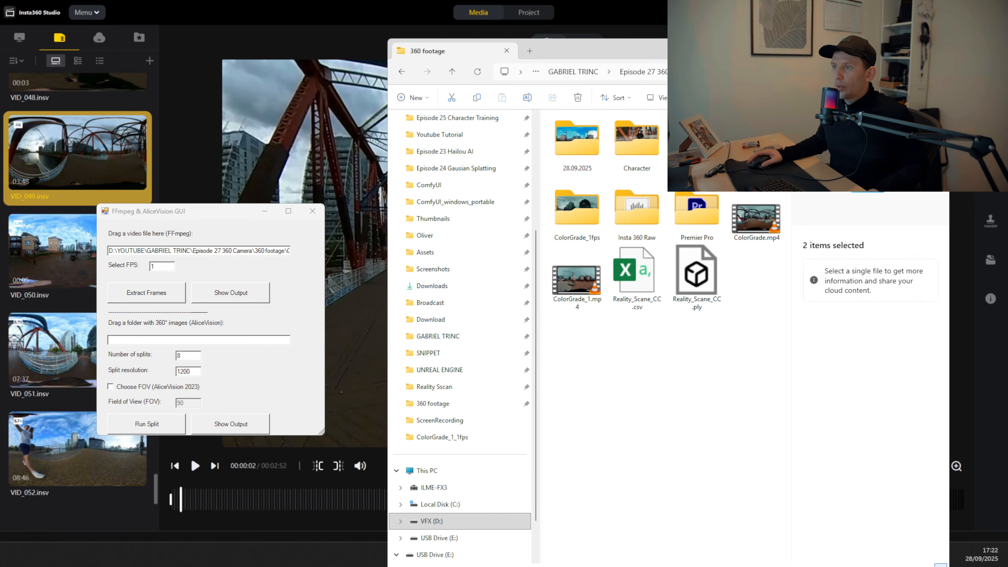
{"action": "left_click", "coordinate": [577, 211], "text": "ctrl"}
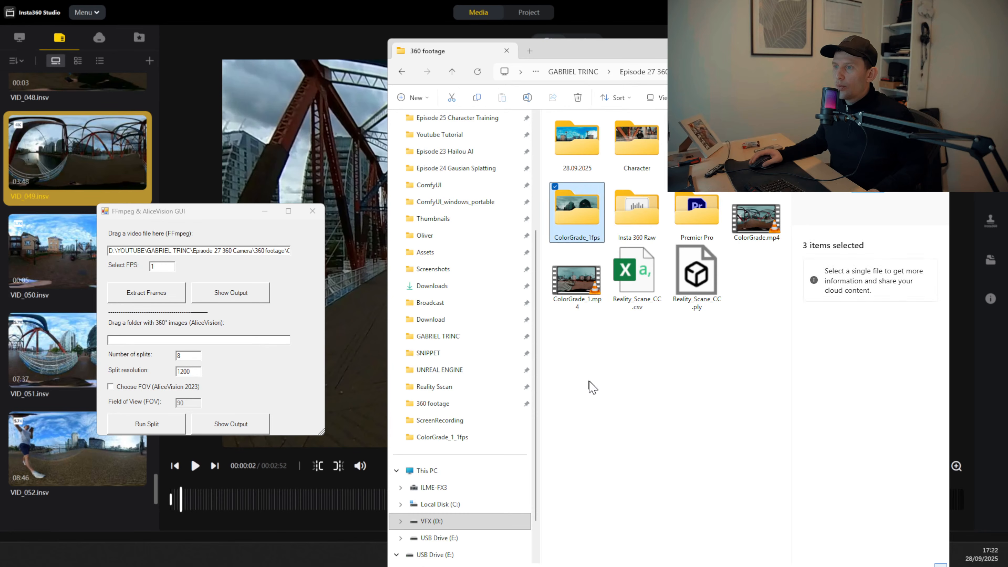
Create a new folder named Don't Delete inside the 360 footage folder.
{"action": "right_click", "coordinate": [595, 384]}
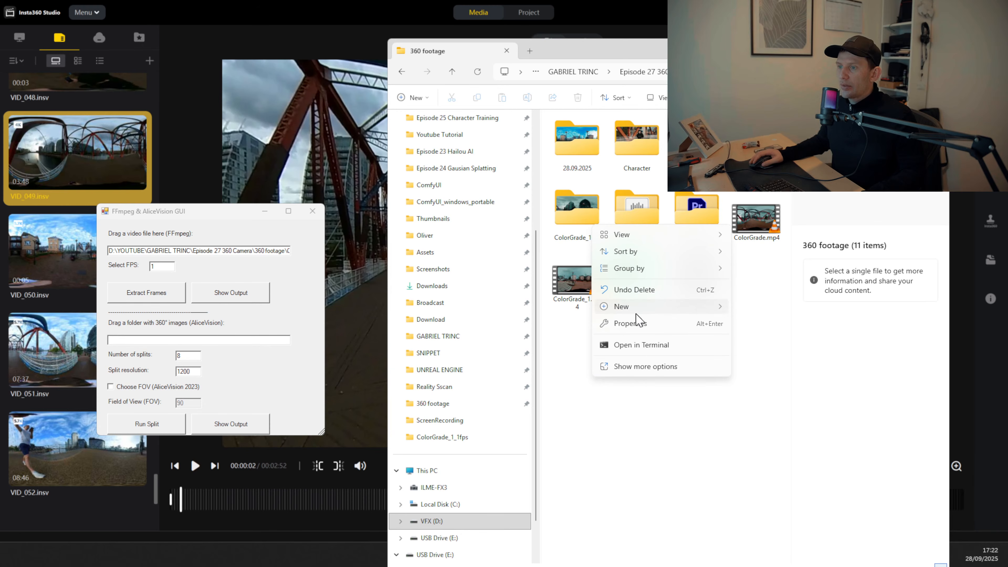
{"action": "mouse_move", "coordinate": [639, 308]}
{"action": "left_click", "coordinate": [770, 309]}
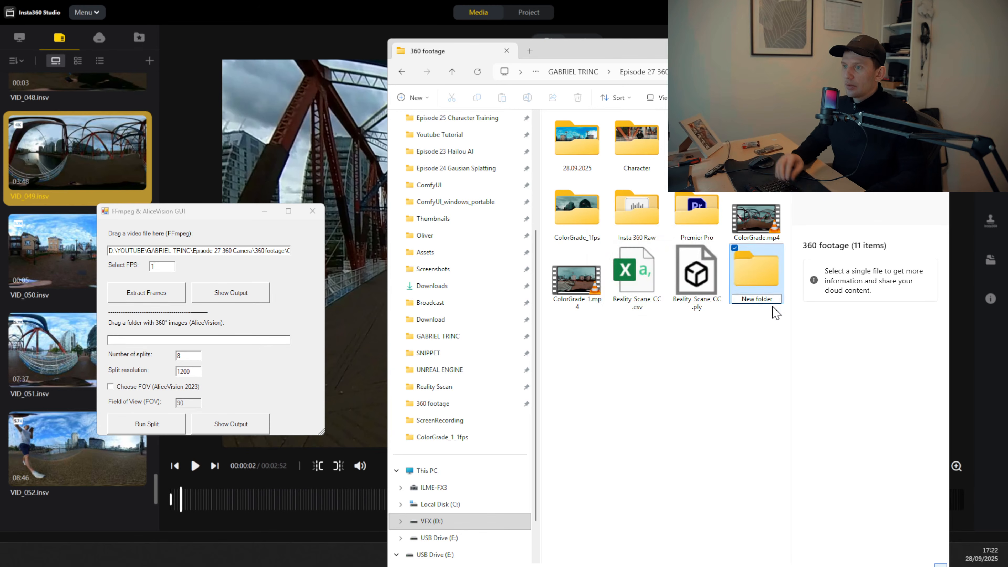
{"action": "key", "text": "BackSpace"}
{"action": "type", "text": "Don"}
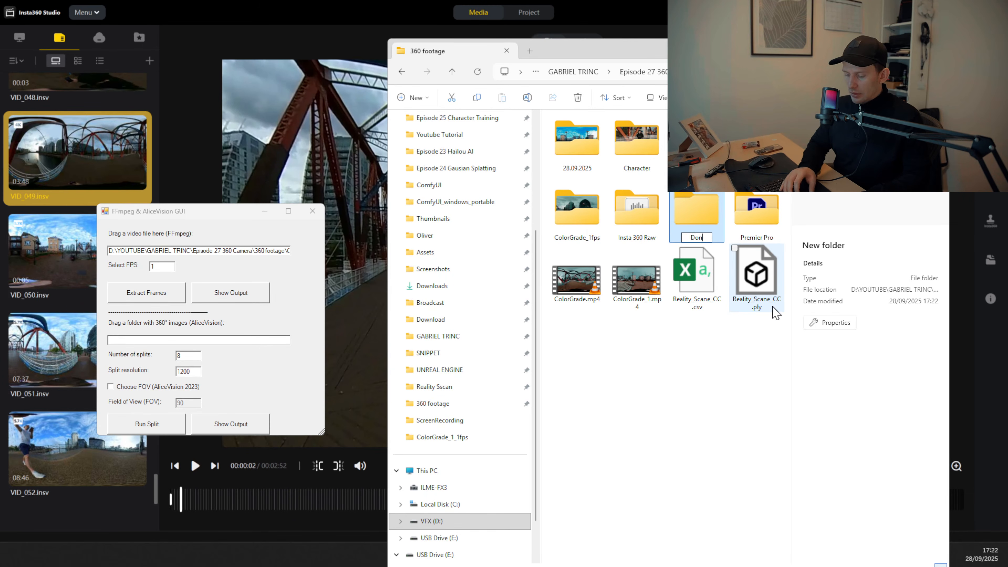
{"action": "type", "text": "'t Delete"}
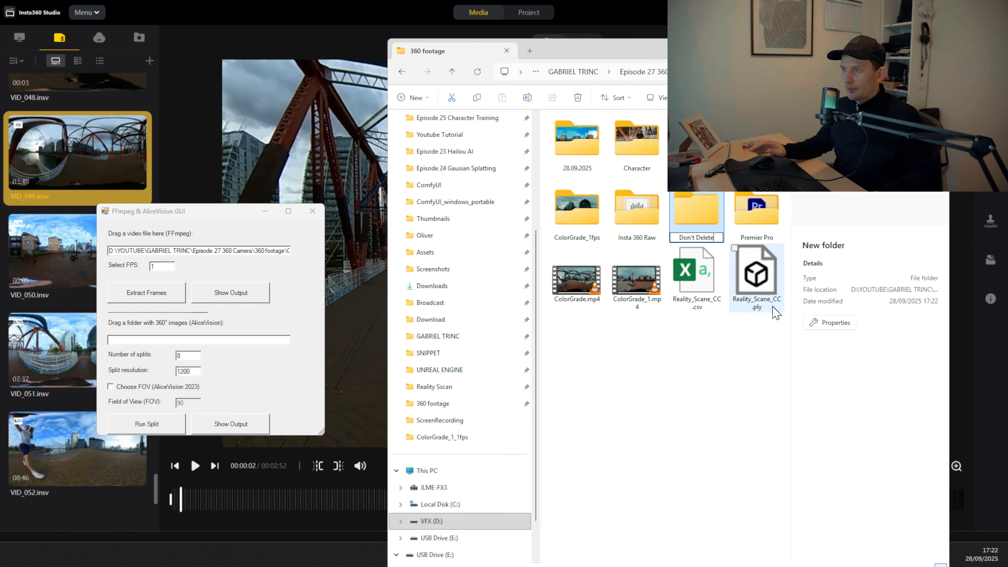
{"action": "key", "text": "Return"}
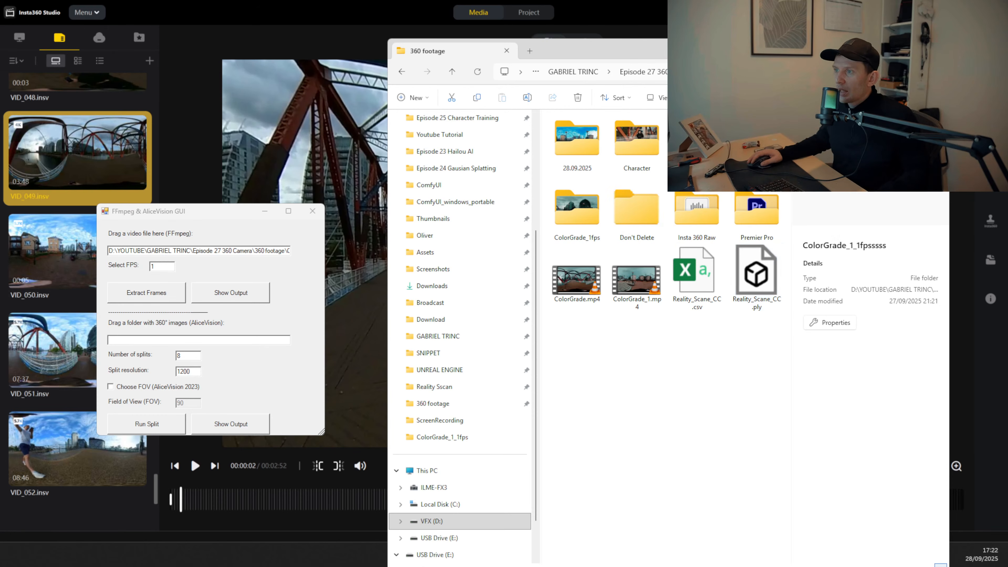
Move the existing frame folders, including ColorGrade_1fps and ColorGrade_1_1fpsssss, into the Don't Delete folder.
{"action": "left_click", "coordinate": [581, 211], "text": "ctrl"}
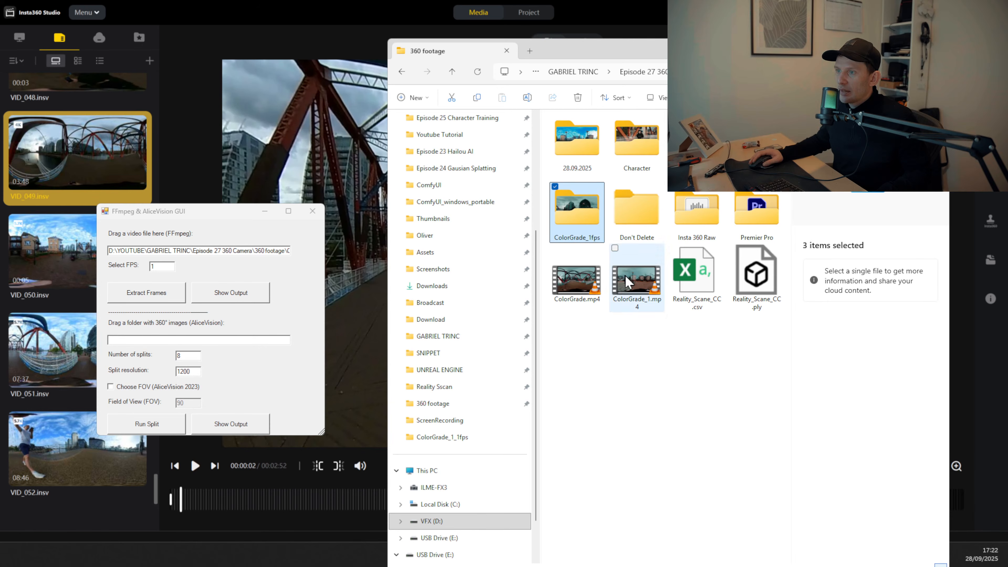
{"action": "left_click_drag", "start_coordinate": [580, 226], "coordinate": [635, 225]}
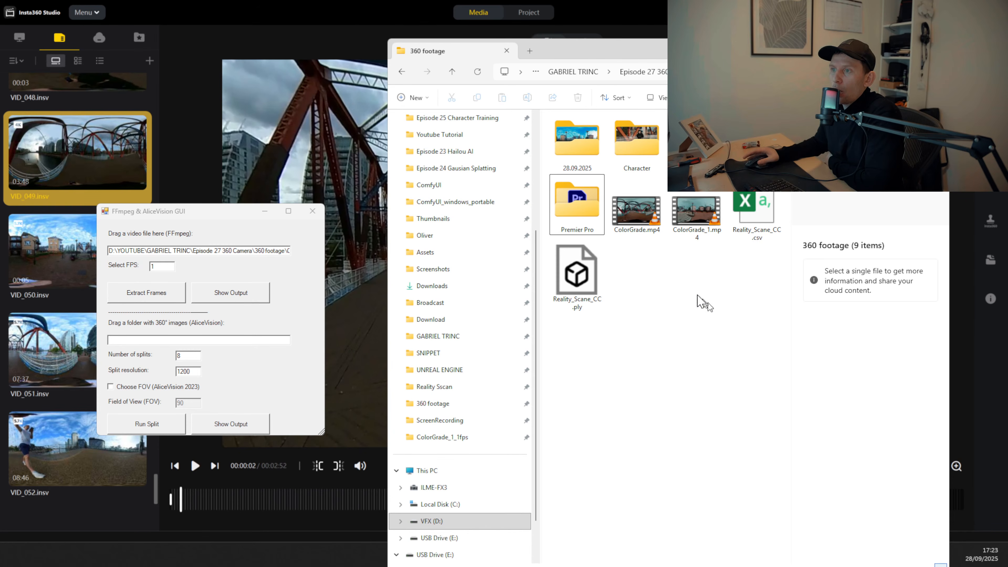
Extract frames from ColorGrade.mp4 at 1 FPS, acknowledge the completed process and minimise the console window.
{"action": "left_click_drag", "start_coordinate": [178, 211], "coordinate": [192, 174]}
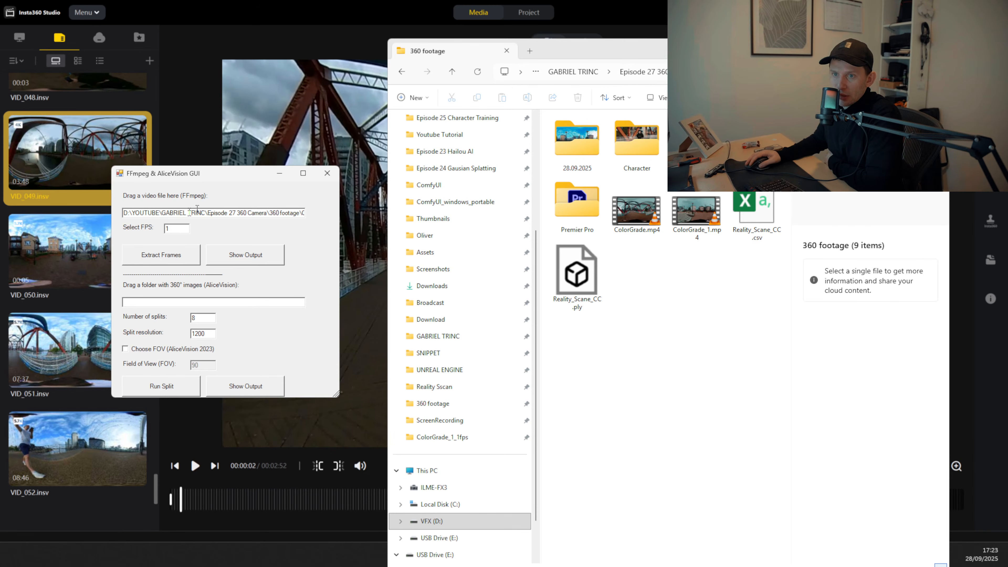
{"action": "left_click", "coordinate": [162, 259]}
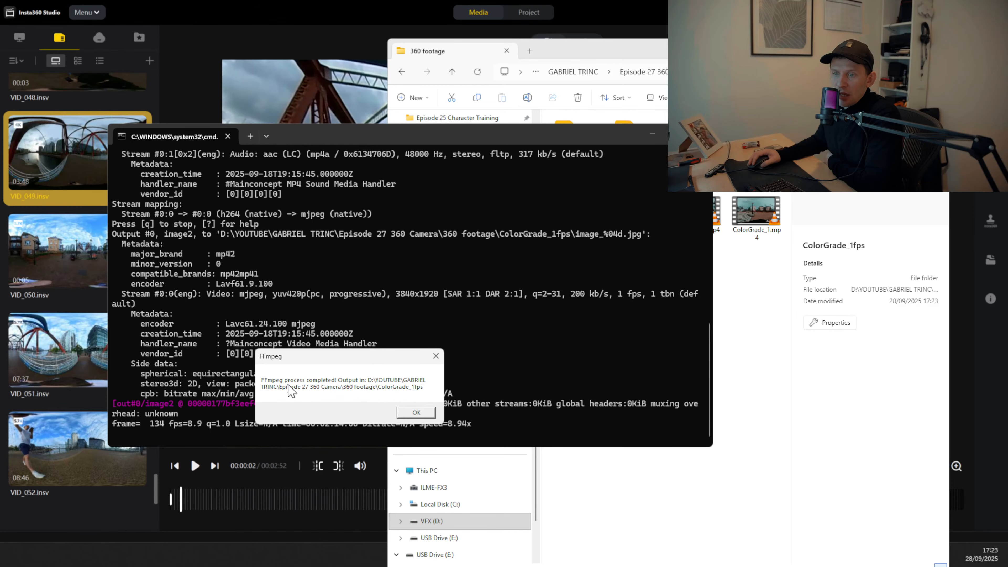
{"action": "left_click", "coordinate": [414, 413]}
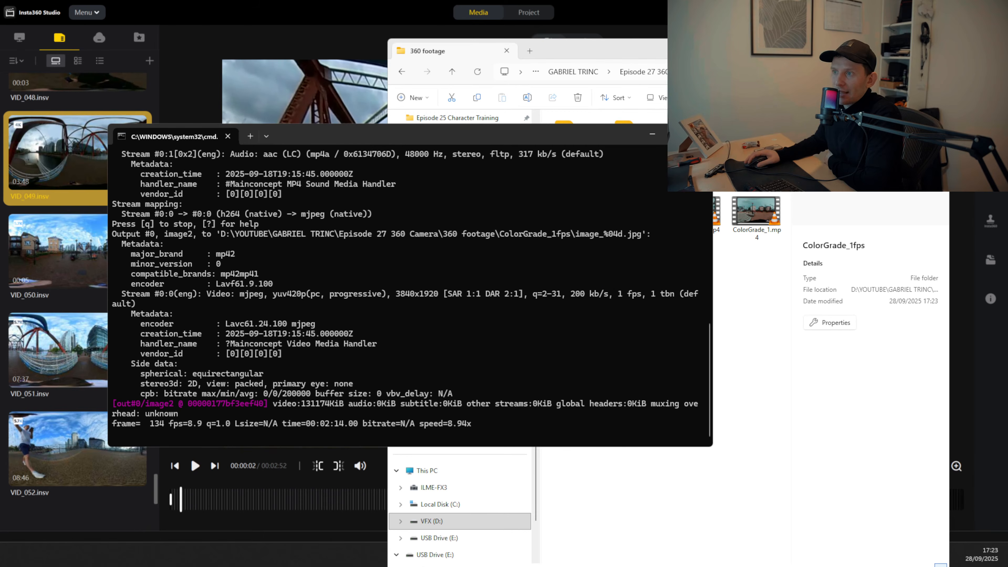
{"action": "left_click", "coordinate": [651, 135]}
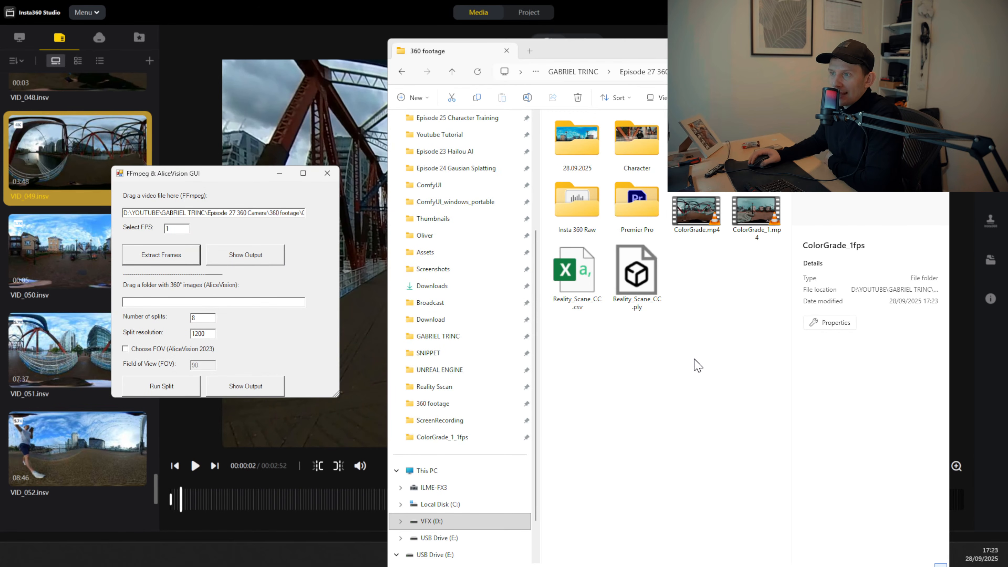
Open the newly extracted ColorGrade_1fps folder in 360 footage and view image_0001.jpg.
{"action": "left_click", "coordinate": [698, 365]}
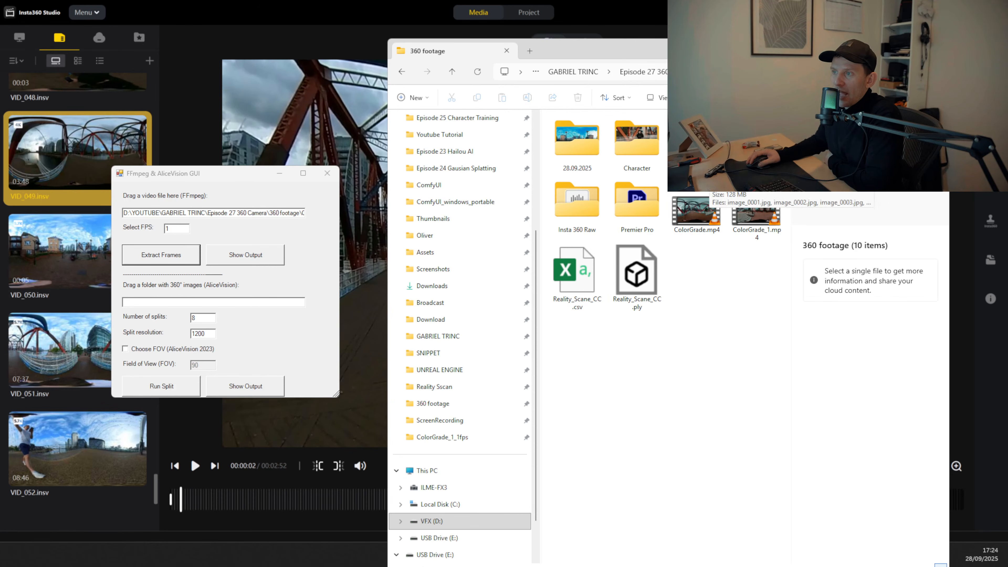
{"action": "double_click", "coordinate": [709, 167]}
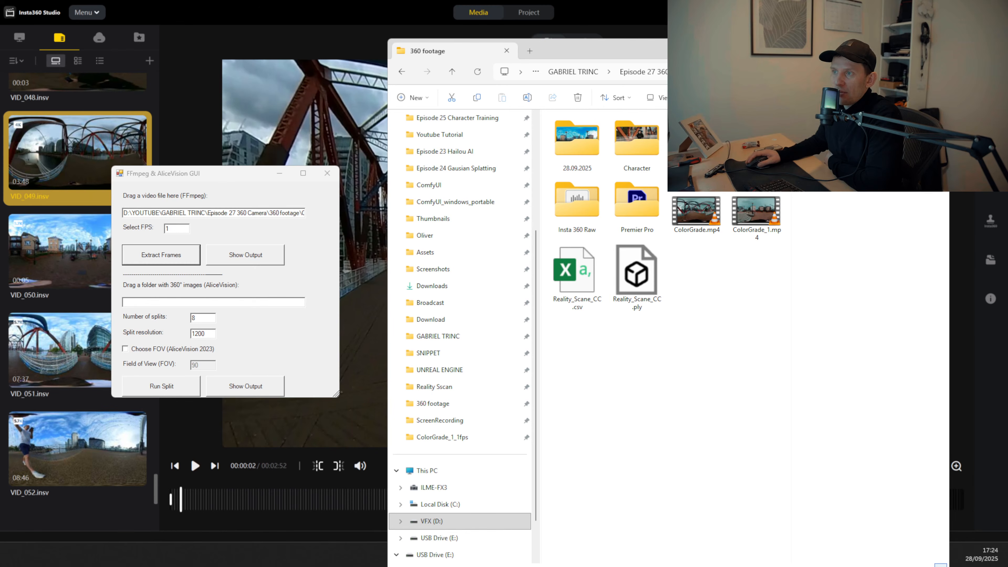
{"action": "left_click", "coordinate": [582, 158]}
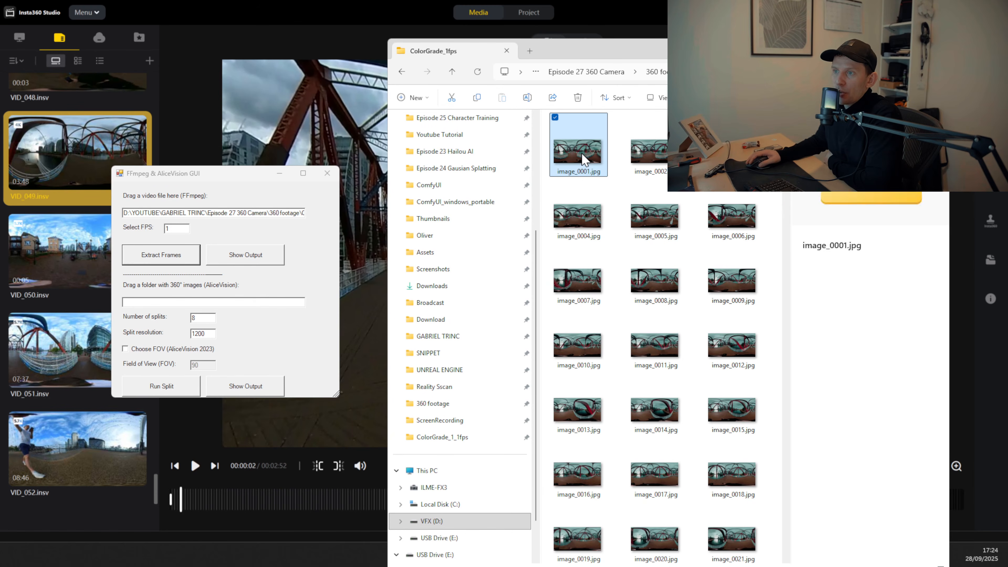
{"action": "double_click", "coordinate": [582, 158]}
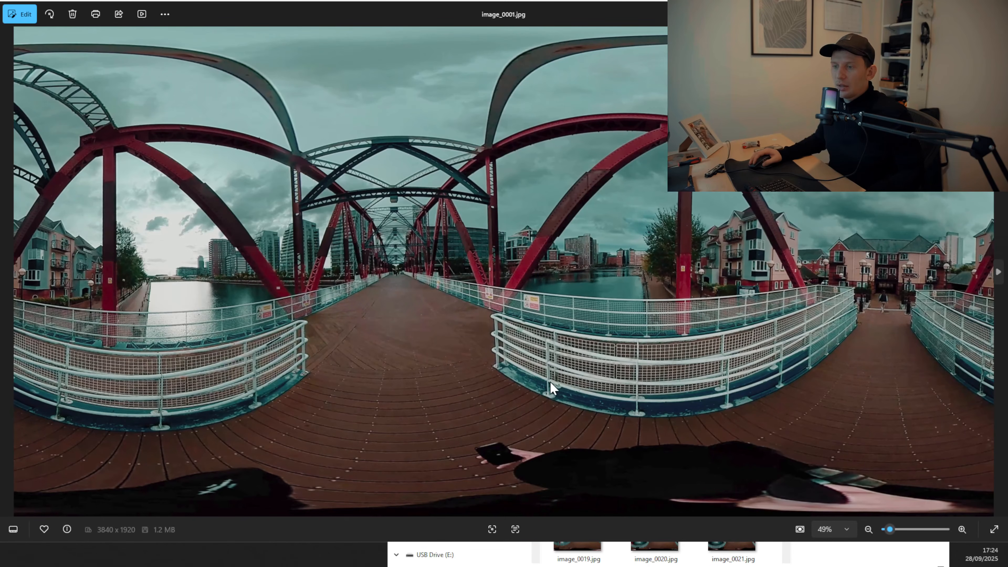
Open ColorGrade.mp4 from the 360 footage folder in VLC, pause it and tile it side by side with image_0001.jpg.
{"action": "left_click", "coordinate": [844, 561]}
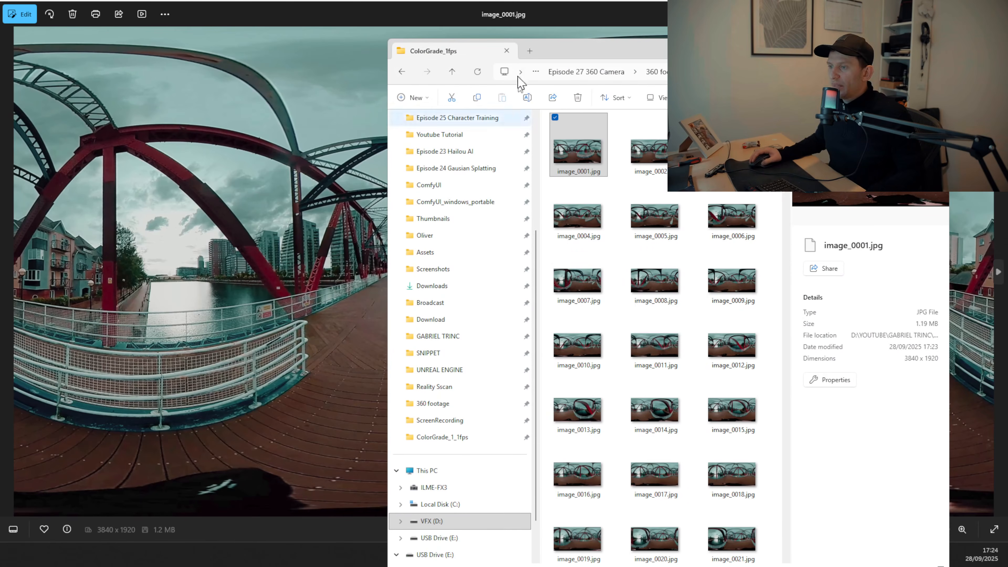
{"action": "left_click", "coordinate": [452, 72]}
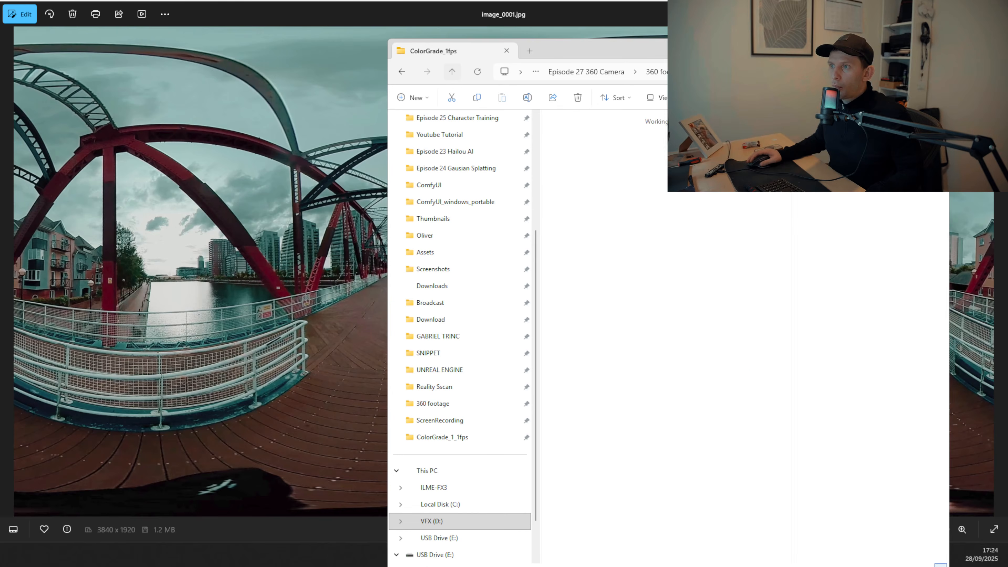
{"action": "left_click", "coordinate": [719, 217]}
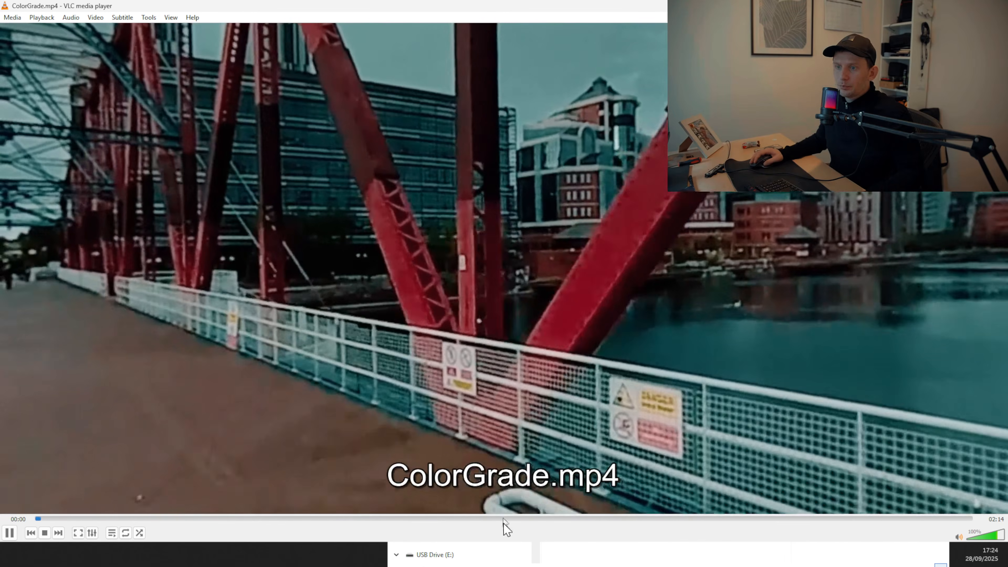
{"action": "key", "text": "space"}
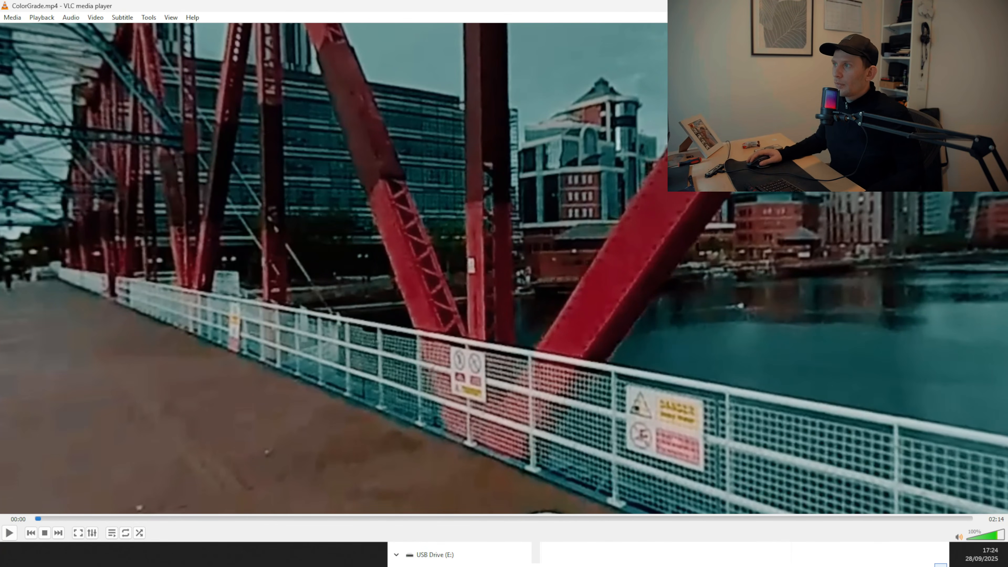
{"action": "scroll", "coordinate": [635, 245], "scroll_direction": "down", "scroll_amount": 5}
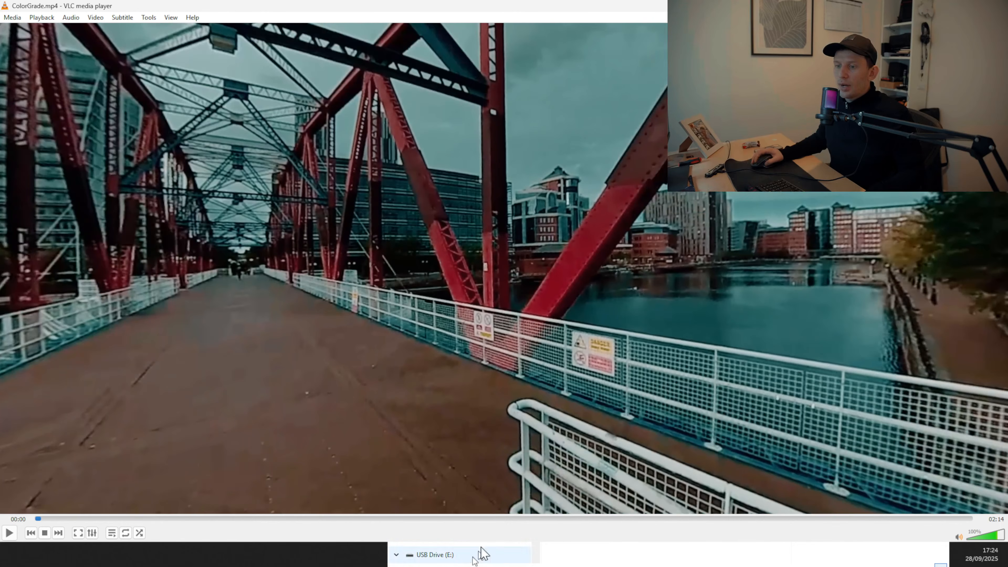
{"action": "double_click", "coordinate": [573, 7]}
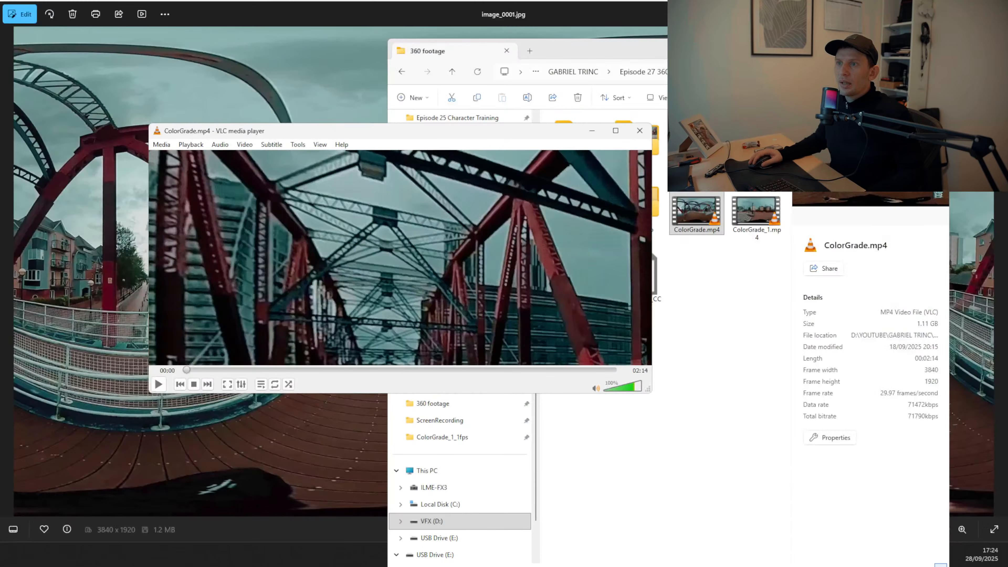
{"action": "key", "text": "super+Left"}
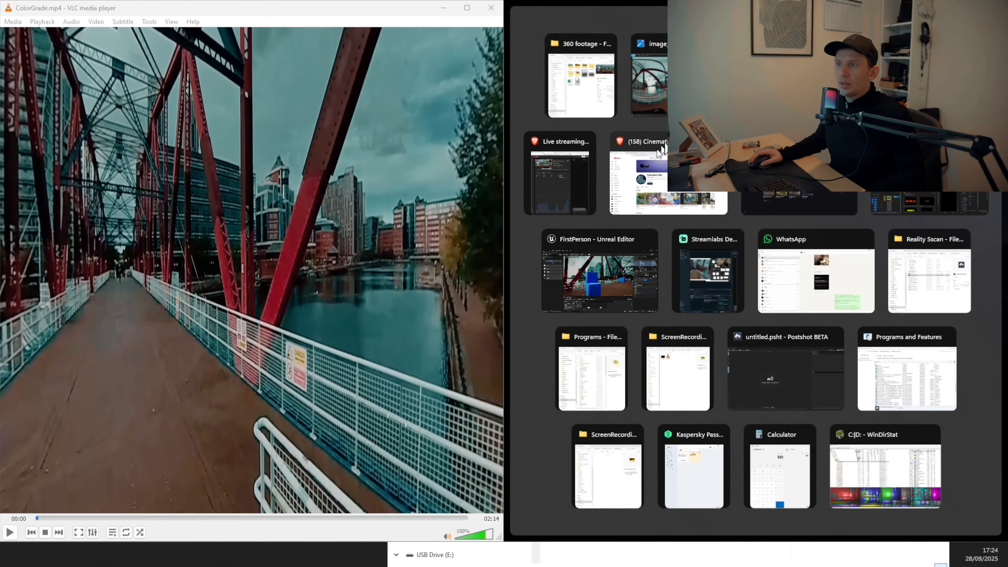
{"action": "left_click", "coordinate": [651, 87]}
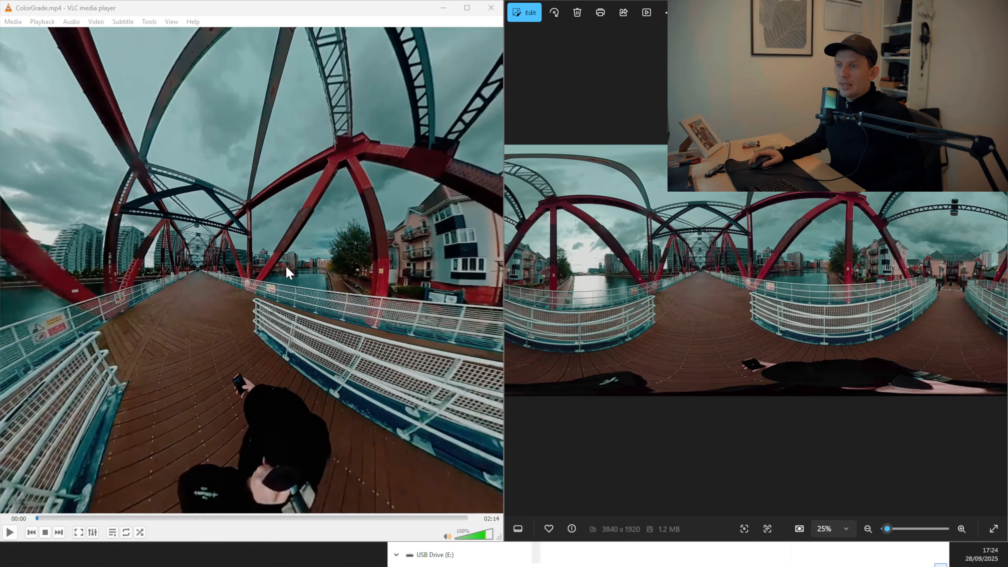
Play the zoomed-out 360 video while advancing through the extracted frames to compare the footage with the still images.
{"action": "scroll", "coordinate": [285, 264], "scroll_direction": "down", "scroll_amount": 3}
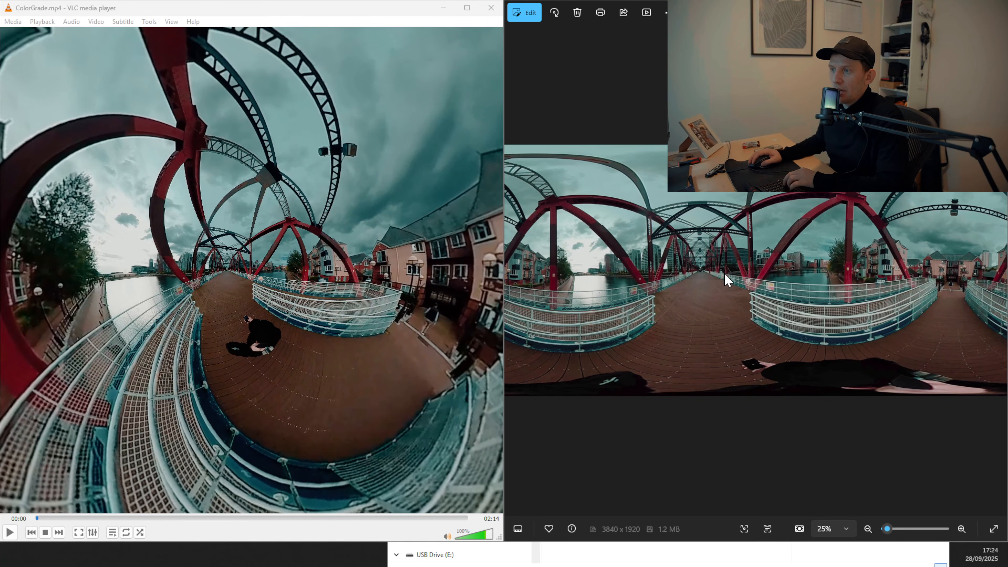
{"action": "key", "text": "Right"}
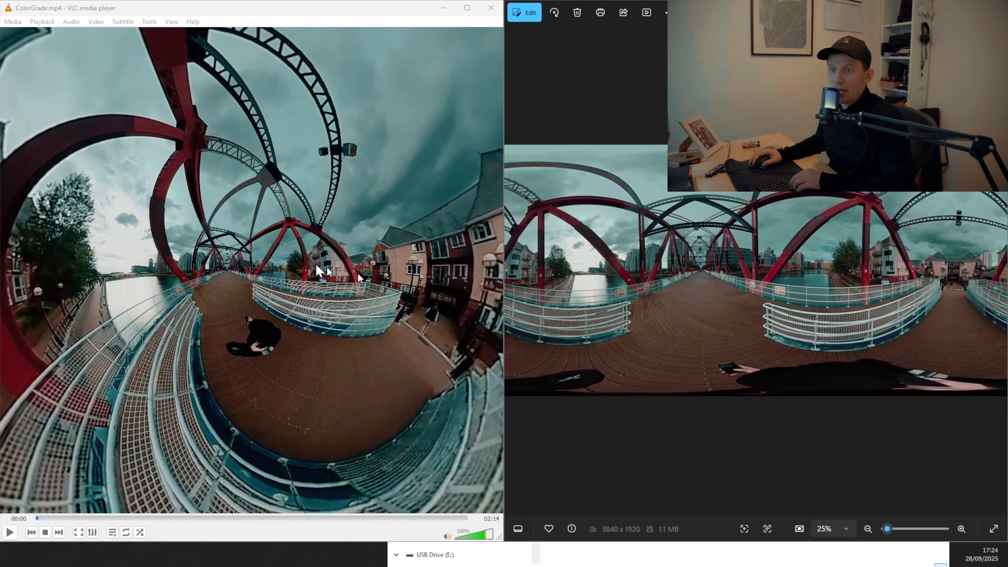
{"action": "left_click", "coordinate": [278, 303]}
{"action": "left_click", "coordinate": [10, 532]}
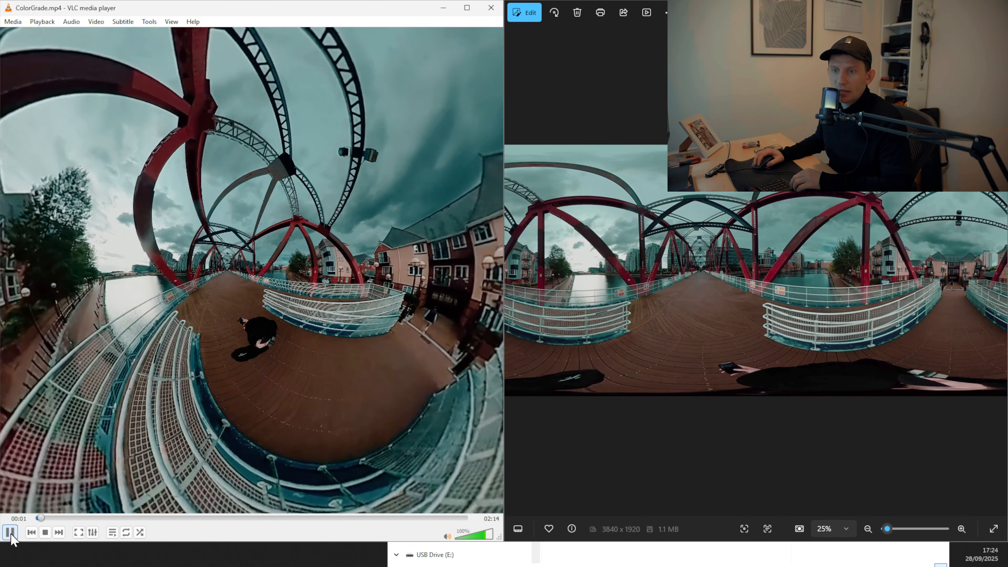
{"action": "left_click", "coordinate": [761, 351]}
{"action": "key", "text": "Right"}
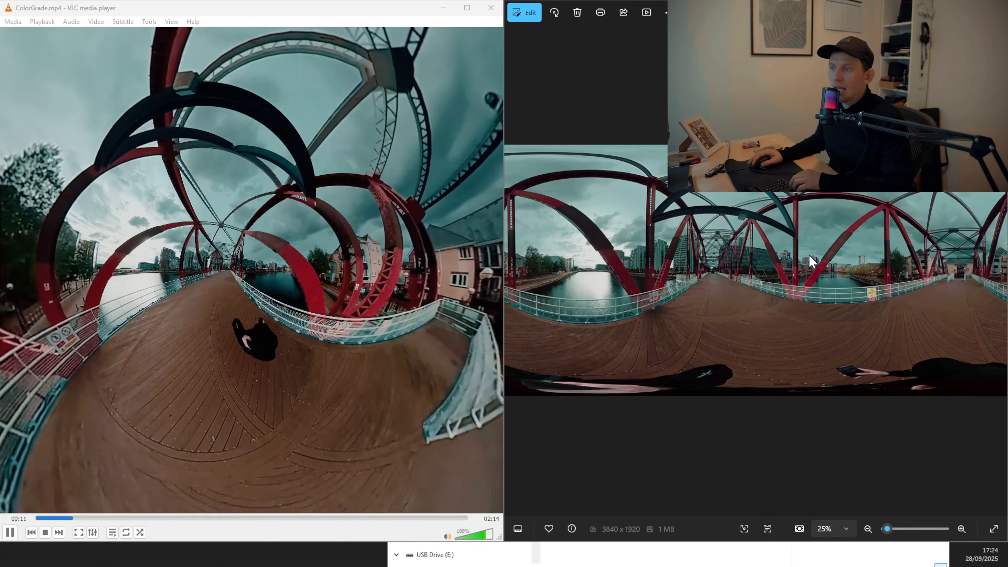
{"action": "left_click_drag", "start_coordinate": [809, 254], "coordinate": [678, 312]}
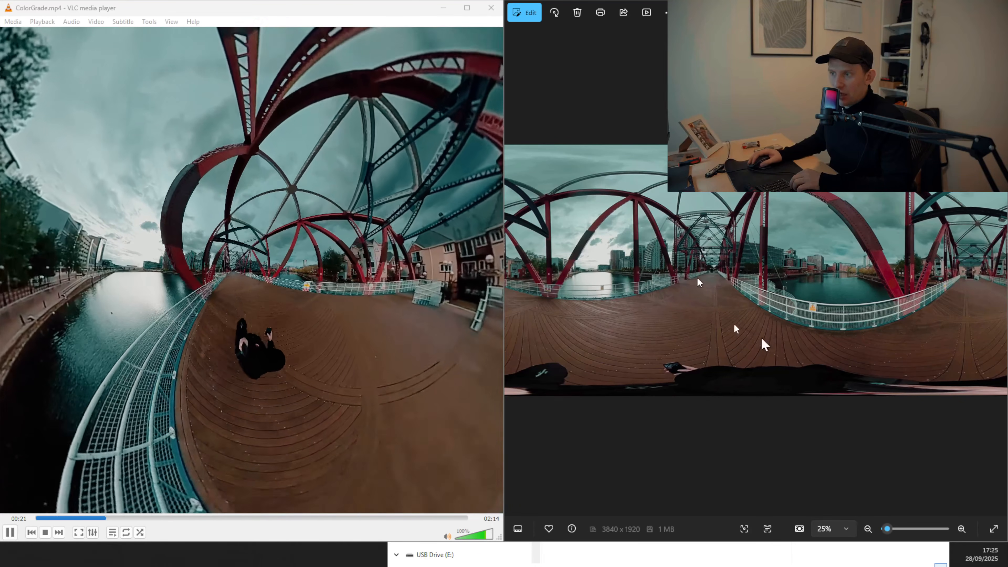
{"action": "scroll", "coordinate": [727, 247], "scroll_direction": "down", "scroll_amount": 3}
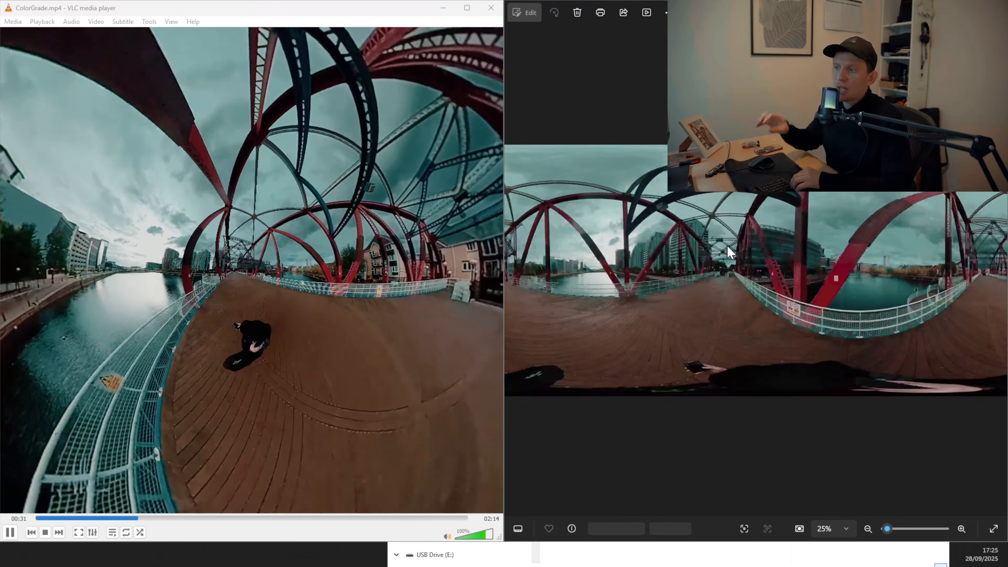
Pause and close the video, examine image_0065.jpg in a maximised view, and close the image viewer.
{"action": "left_click", "coordinate": [267, 243]}
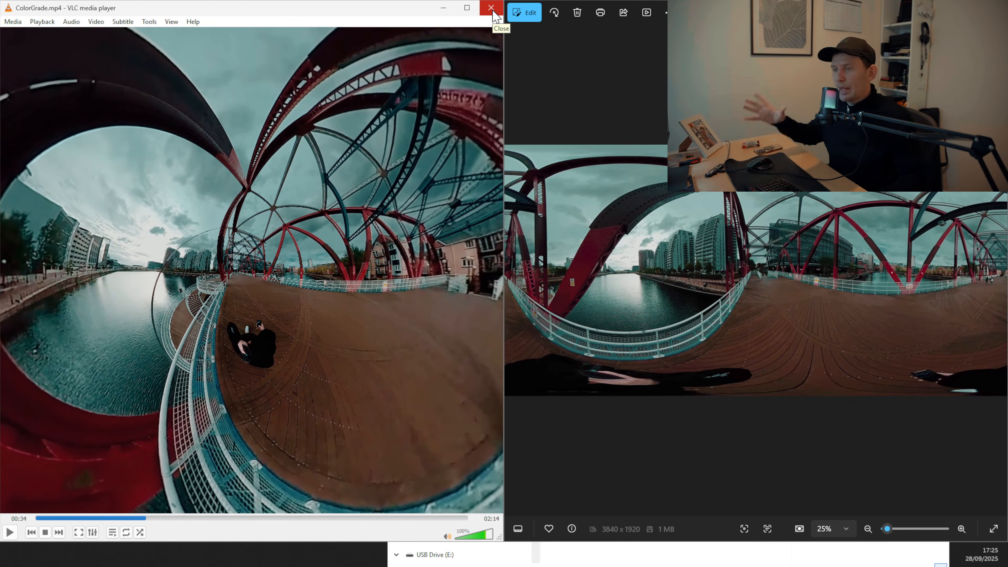
{"action": "left_click", "coordinate": [492, 10]}
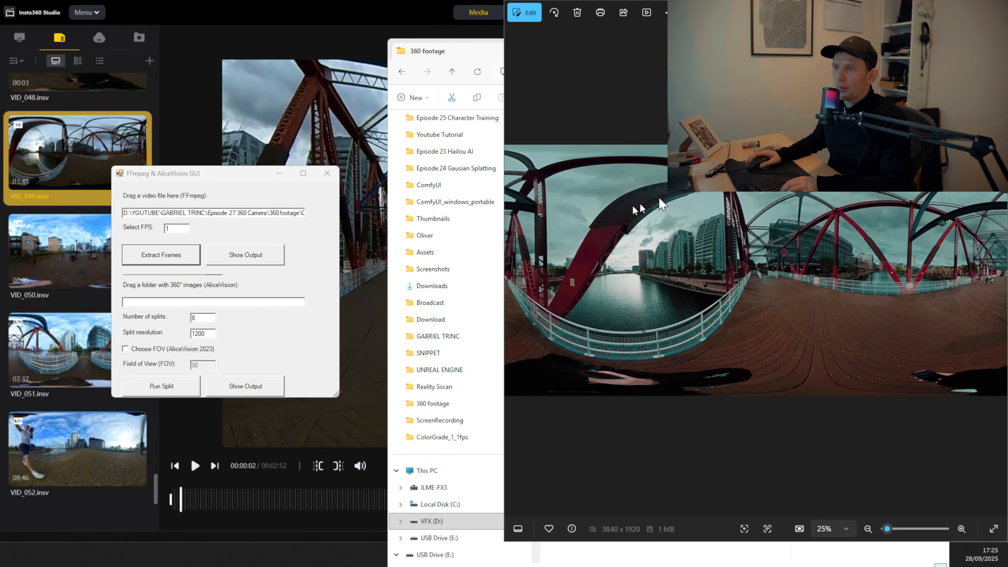
{"action": "left_click_drag", "start_coordinate": [794, 14], "coordinate": [784, 34]}
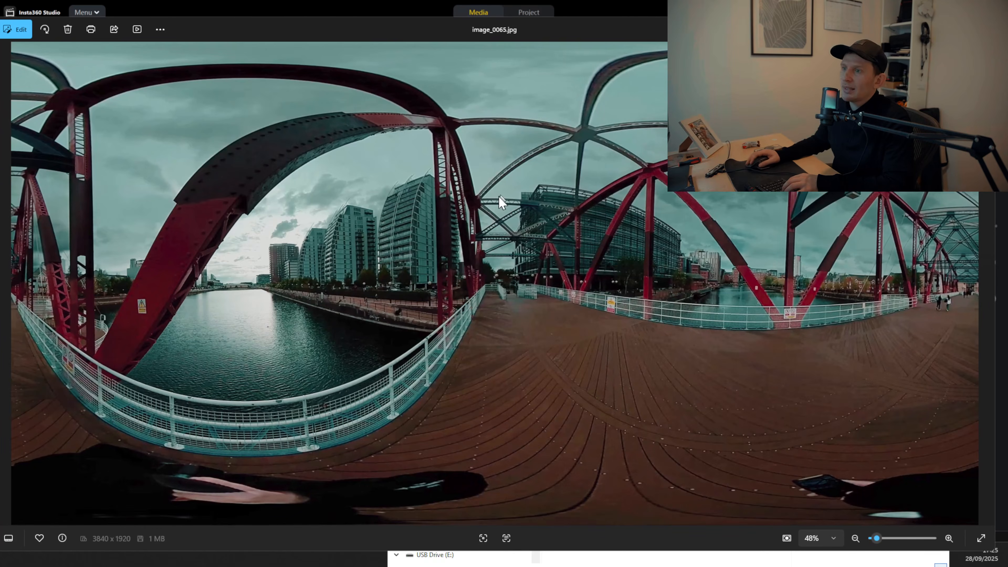
{"action": "double_click", "coordinate": [783, 31]}
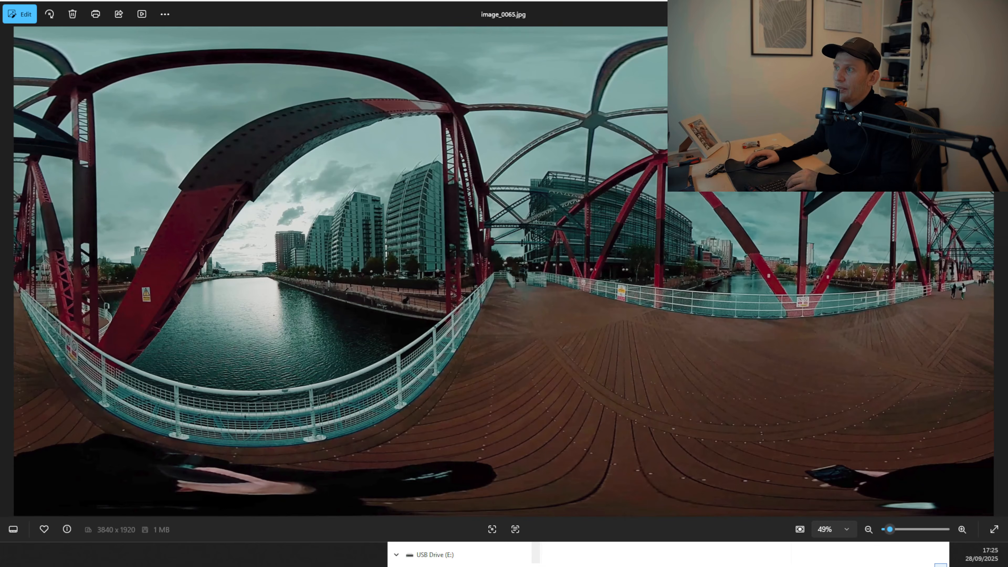
{"action": "left_click", "coordinate": [994, 11]}
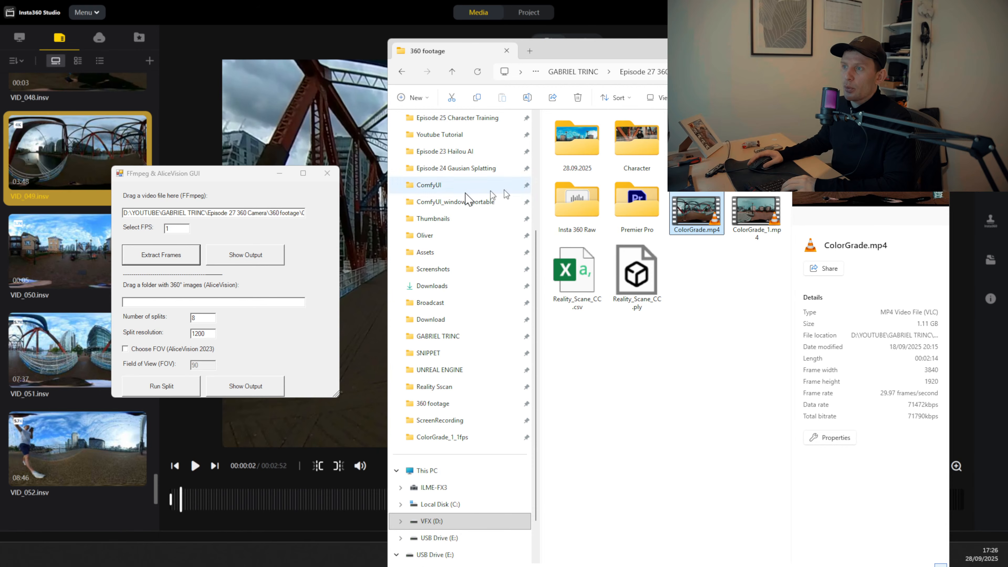
{"action": "left_click", "coordinate": [249, 184]}
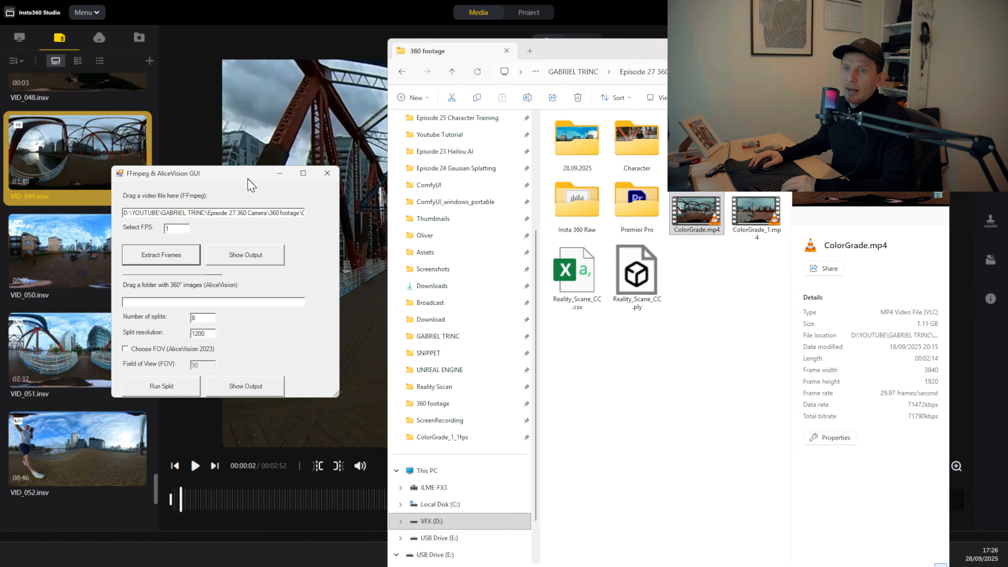
{"action": "left_click_drag", "start_coordinate": [243, 178], "coordinate": [249, 158]}
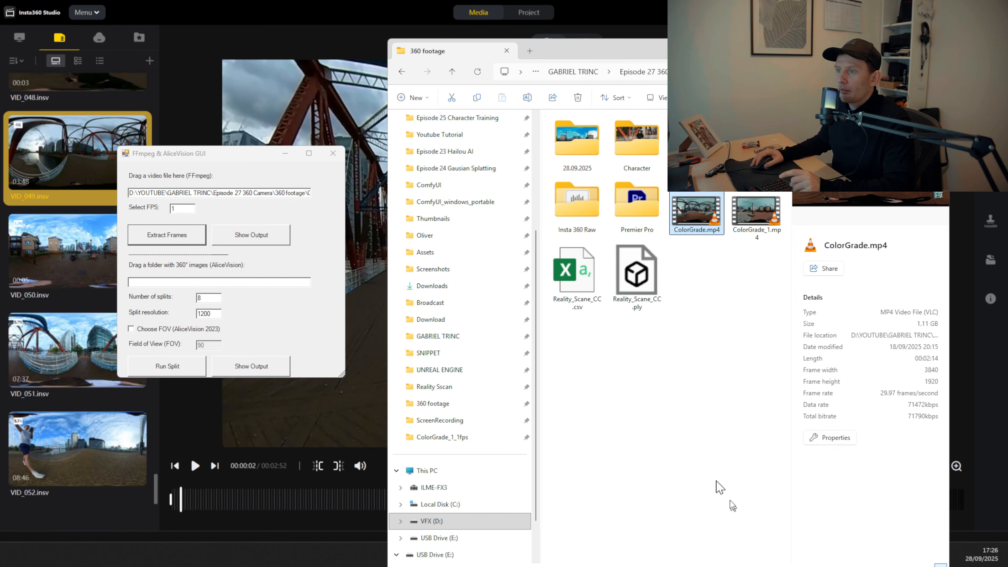
{"action": "left_click", "coordinate": [715, 477]}
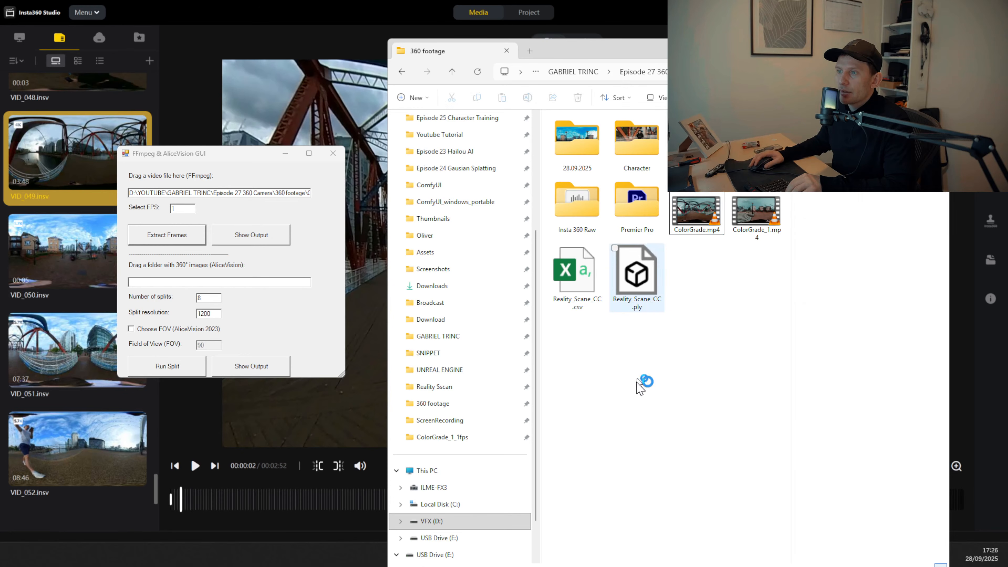
Go up to the Episode 27 360 Camera folder and open its Reality Sscan folder.
{"action": "left_click", "coordinate": [453, 72]}
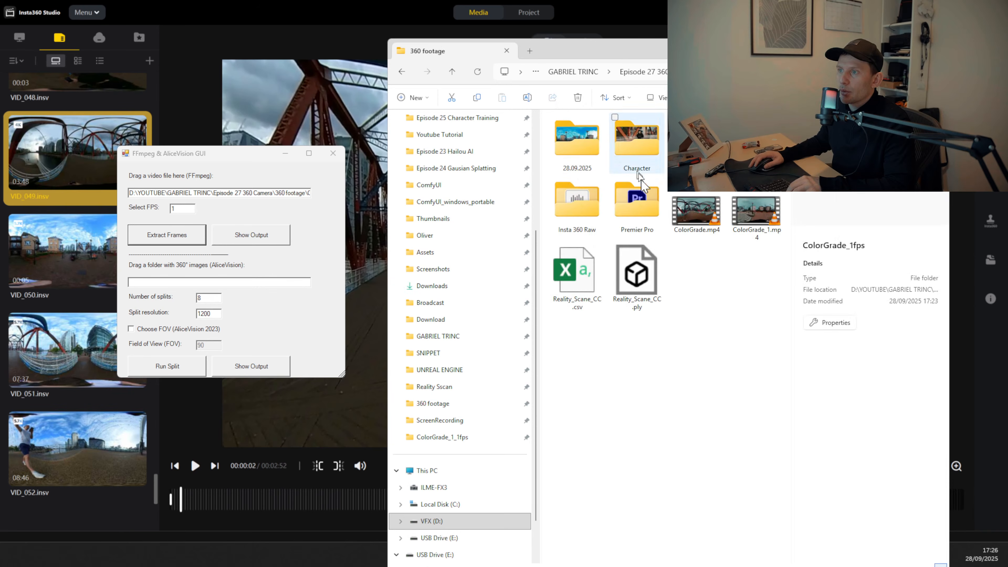
{"action": "left_click", "coordinate": [662, 73]}
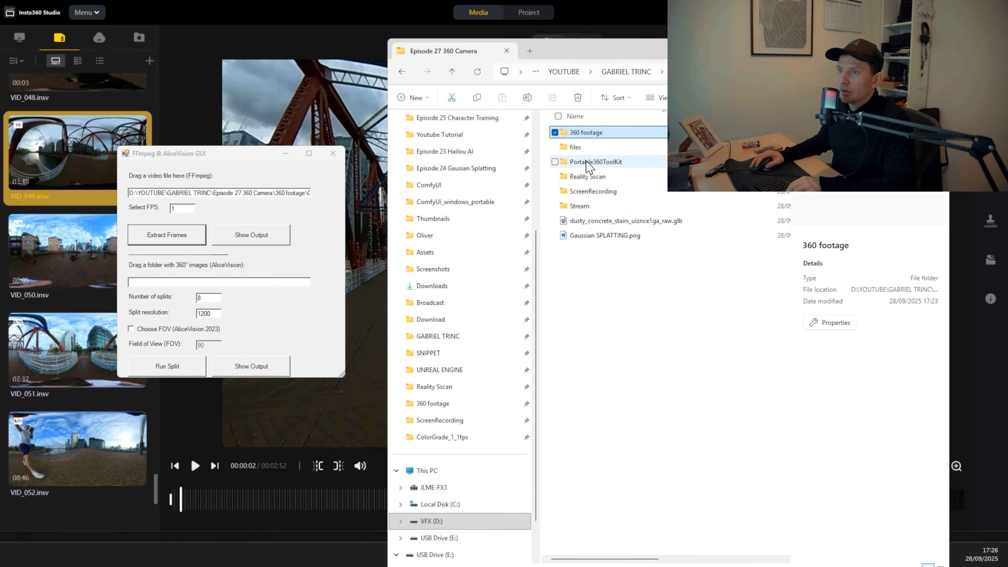
{"action": "left_click", "coordinate": [589, 177]}
{"action": "double_click", "coordinate": [590, 179]}
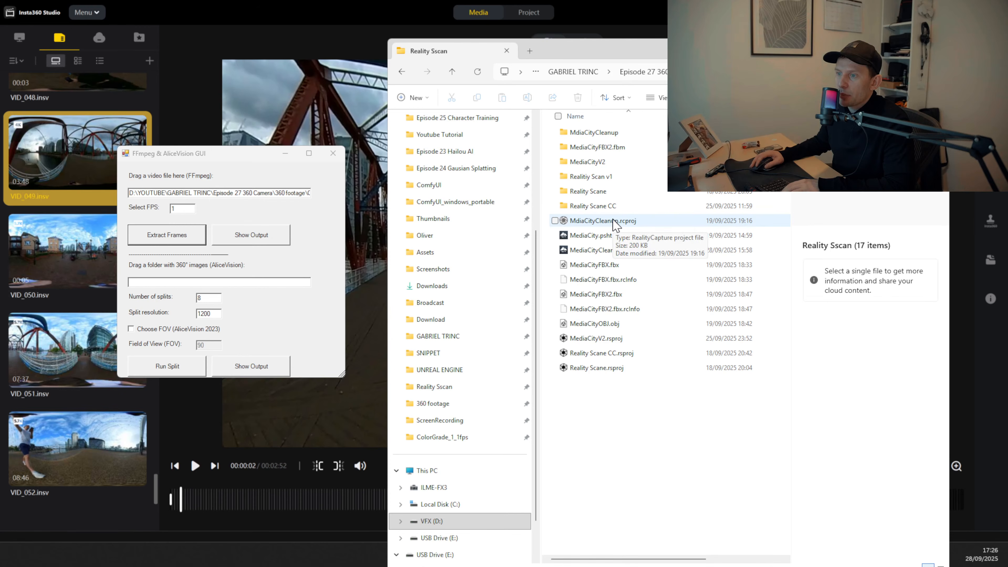
Open the Reality Scane CC.rsproj project from the Reality Sscan folder for viewing.
{"action": "left_click", "coordinate": [610, 354]}
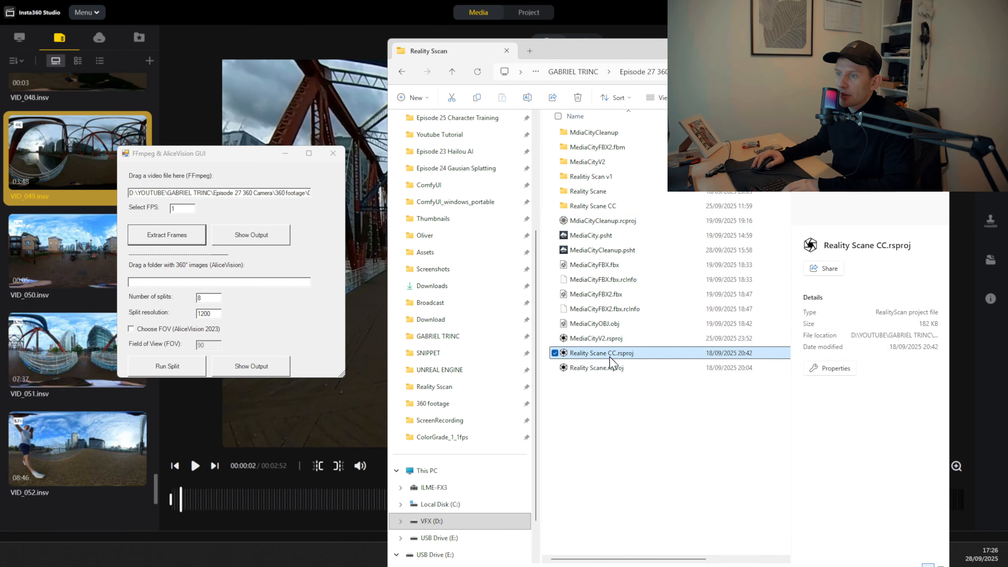
{"action": "double_click", "coordinate": [610, 357]}
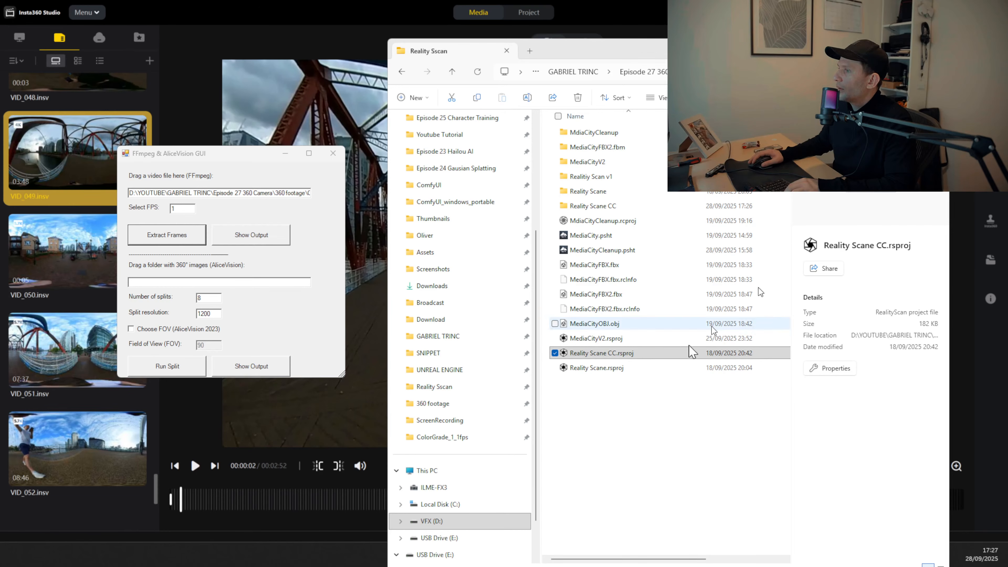
{"action": "left_click", "coordinate": [555, 352]}
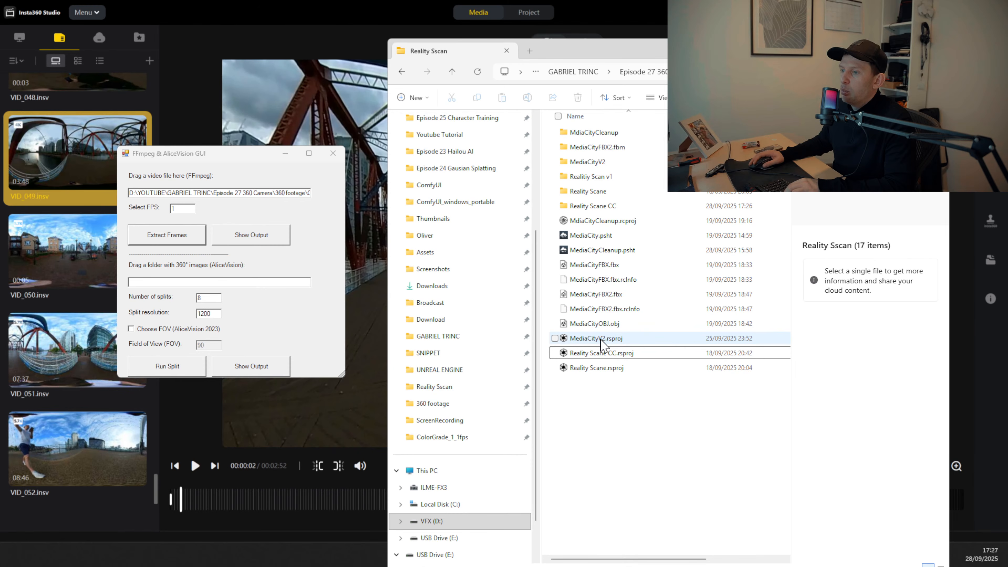
Try to open Reality Scane.rsproj, declining to locate its missing images or view the scene without them, and dismiss the loading error.
{"action": "left_click", "coordinate": [601, 340]}
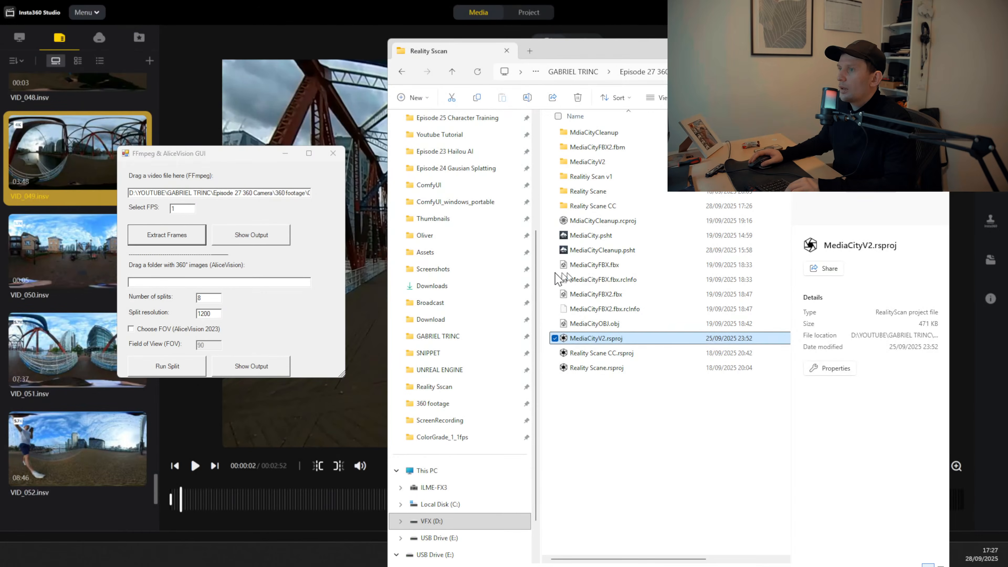
{"action": "double_click", "coordinate": [592, 369]}
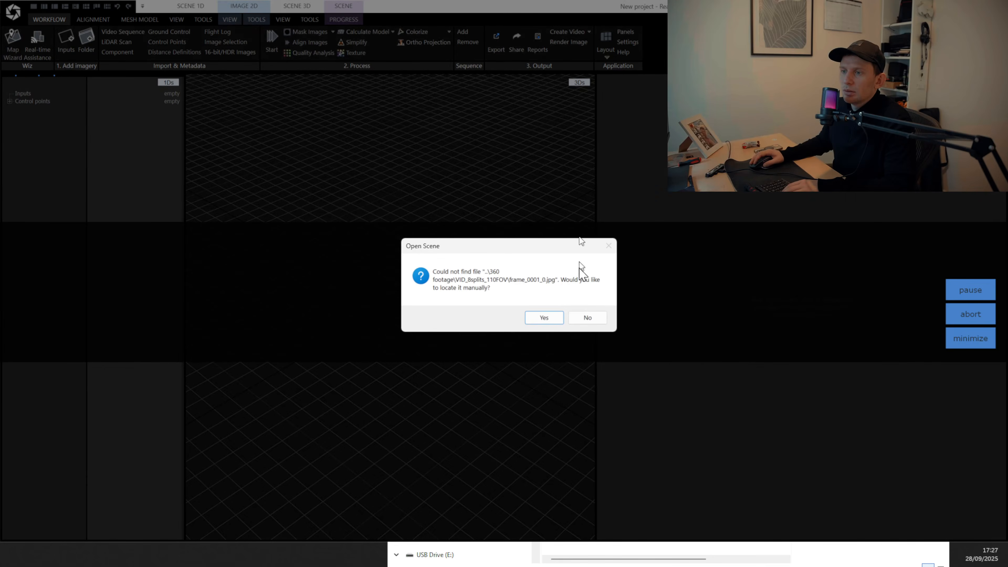
{"action": "left_click", "coordinate": [588, 318]}
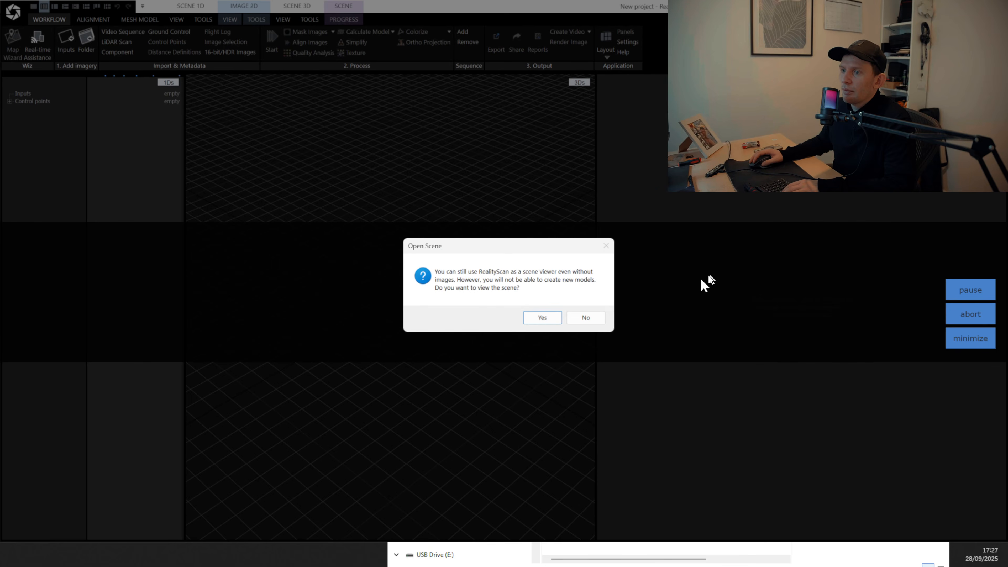
{"action": "left_click", "coordinate": [587, 318]}
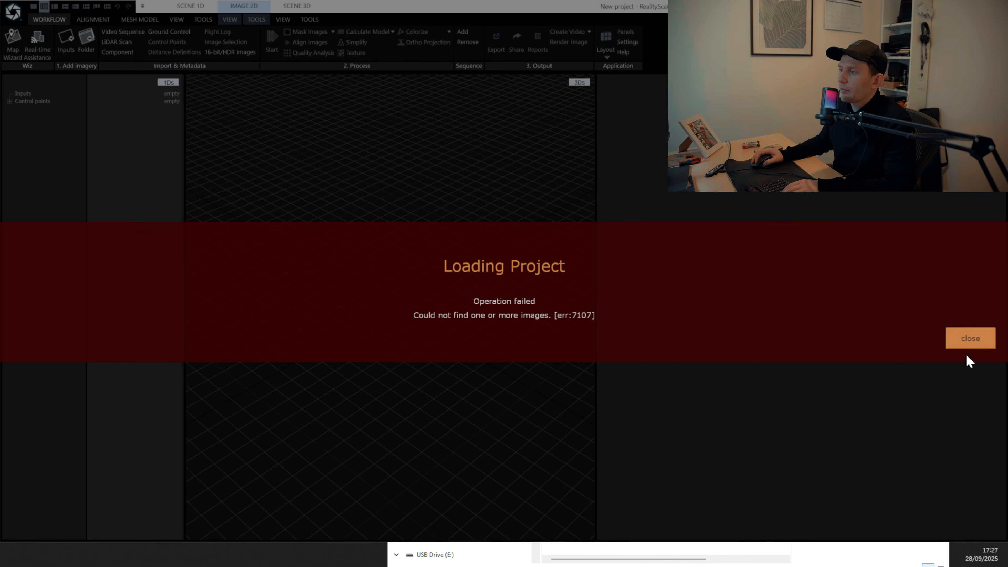
{"action": "left_click", "coordinate": [970, 338]}
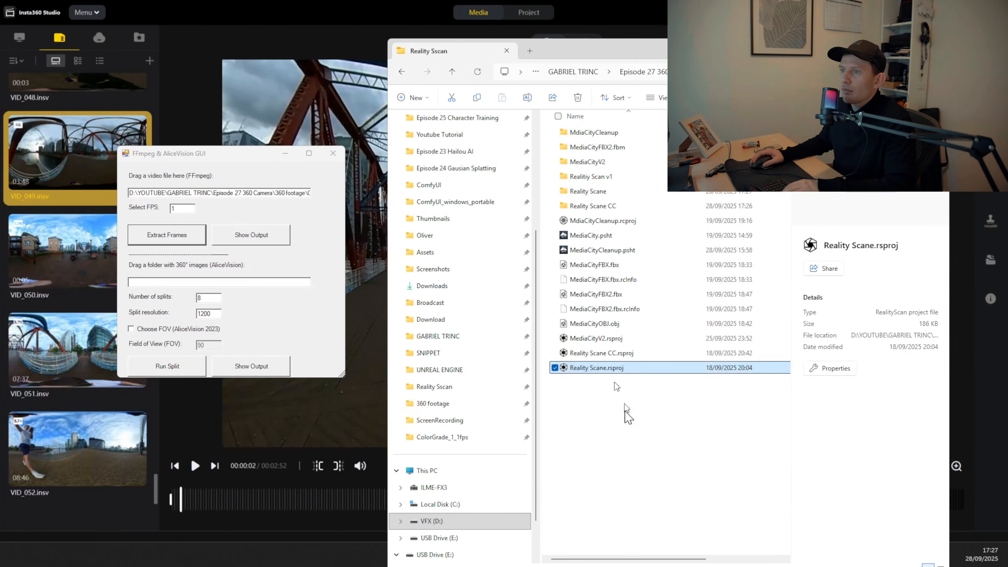
Open MdiaCityCleanup.rcproj with RealityCapture RC as the permanent default app, and return to the Reality Sscan folder.
{"action": "left_click", "coordinate": [625, 413]}
{"action": "double_click", "coordinate": [606, 223]}
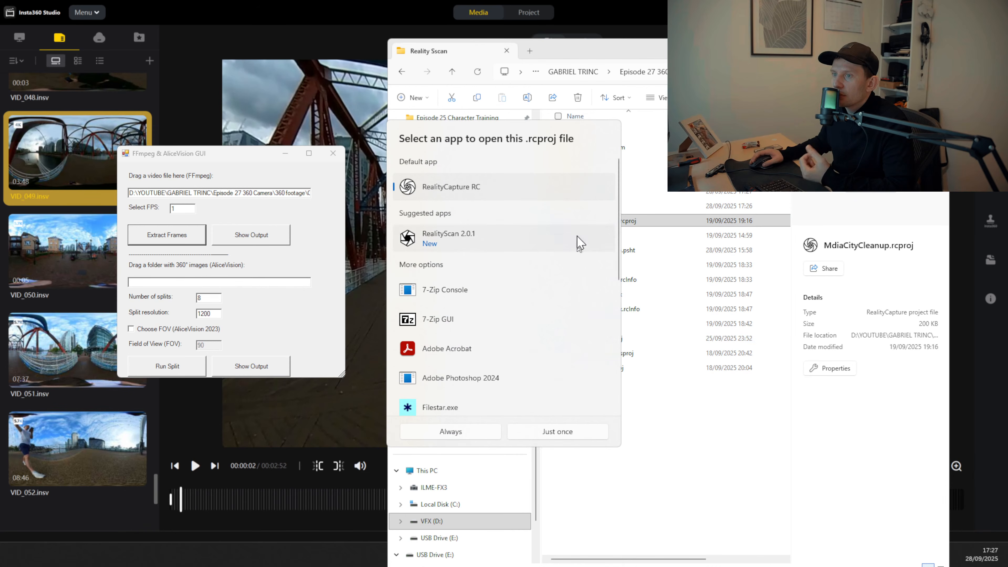
{"action": "left_click", "coordinate": [462, 432]}
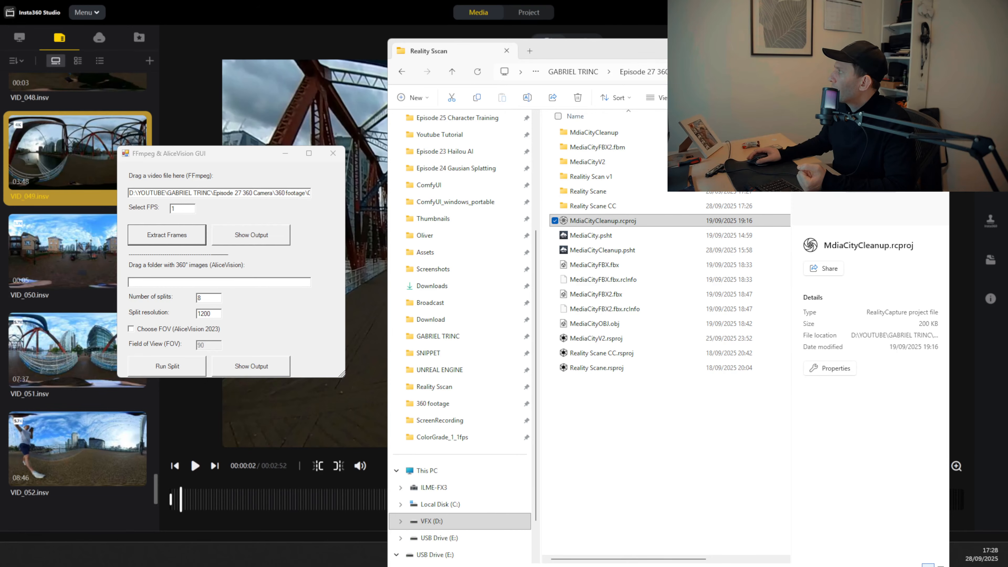
{"action": "key", "text": "alt+Tab"}
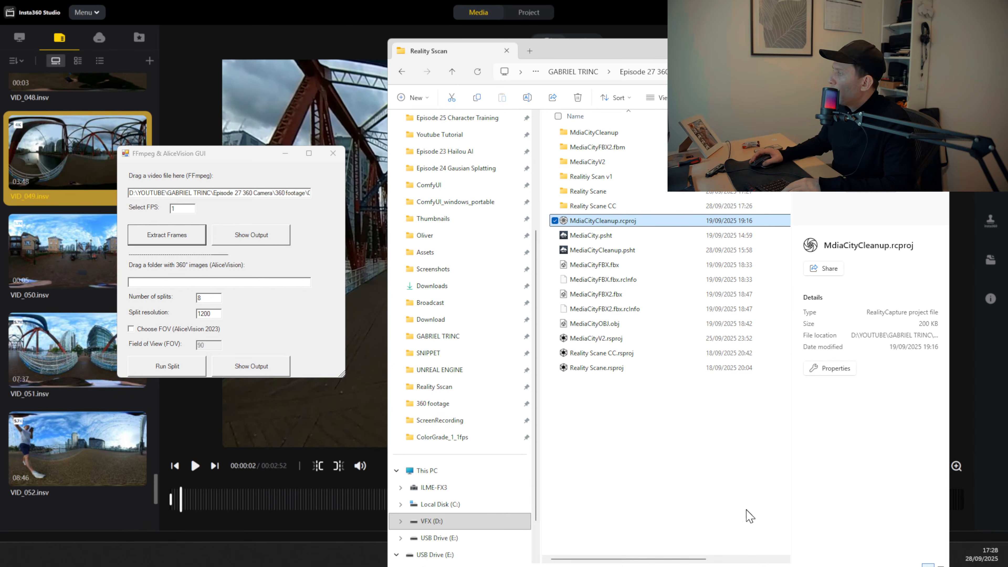
{"action": "left_click", "coordinate": [648, 424]}
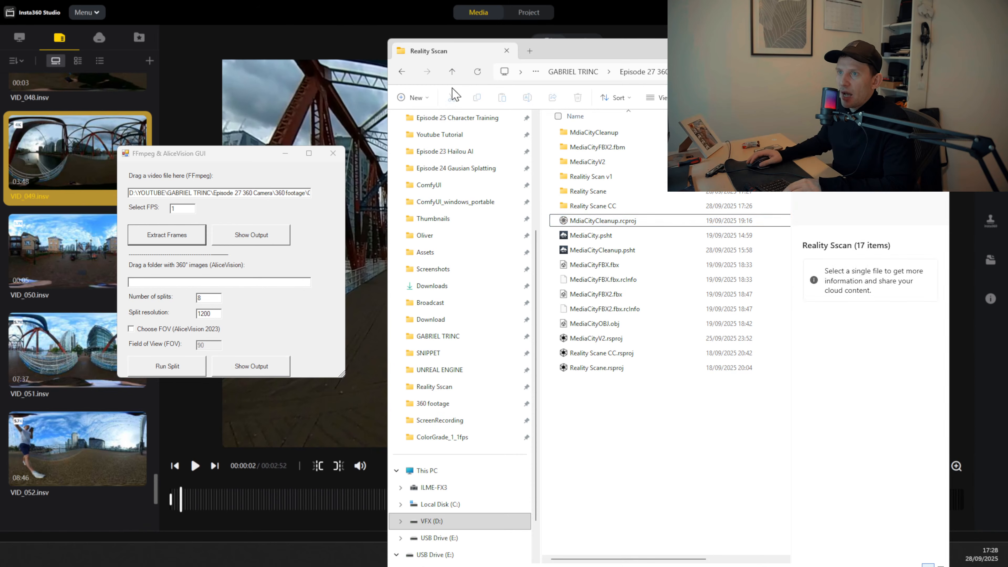
Load the ColorGrade_1fps folder from 360 footage as the 360° image source for the AliceVision split.
{"action": "left_click", "coordinate": [452, 71]}
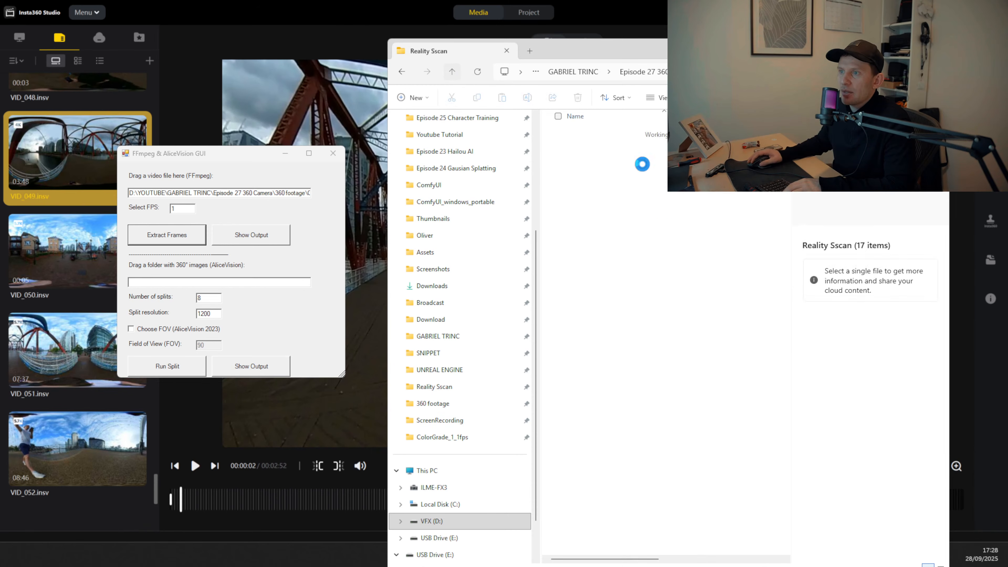
{"action": "double_click", "coordinate": [592, 132]}
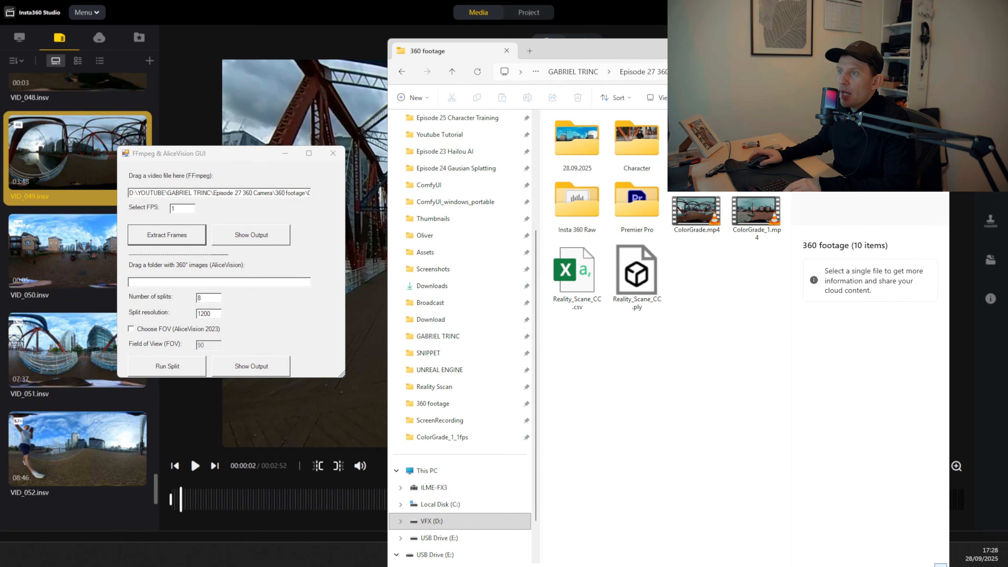
{"action": "left_click", "coordinate": [756, 145]}
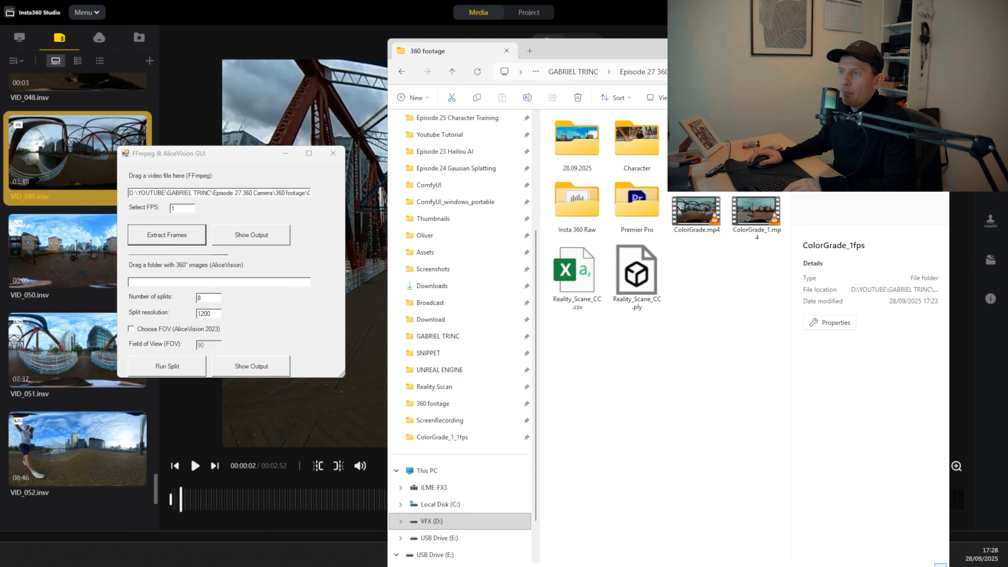
{"action": "left_click_drag", "start_coordinate": [756, 145], "coordinate": [135, 282]}
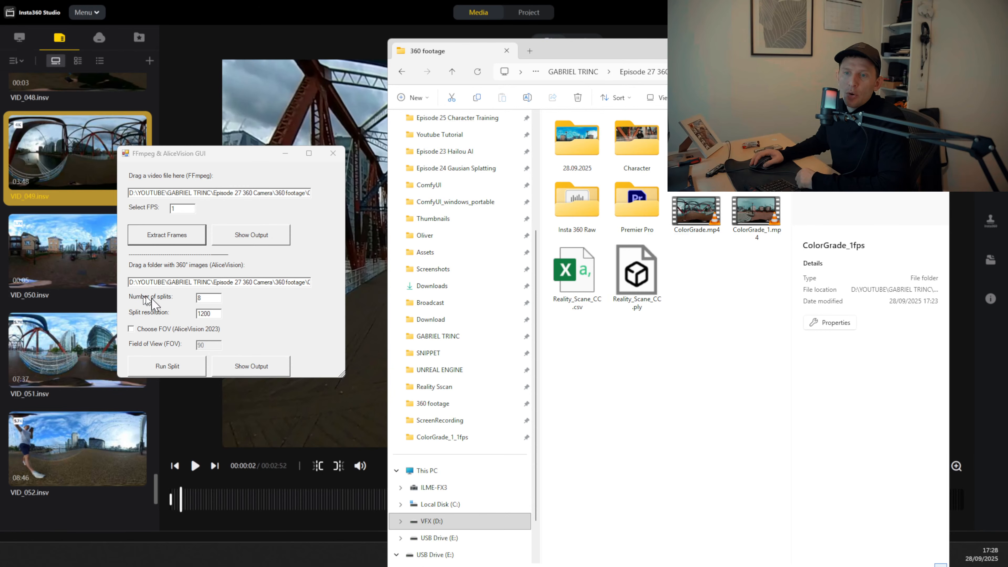
Enable the custom field of view for the AliceVision split, set it to 110 and run the split.
{"action": "double_click", "coordinate": [197, 298]}
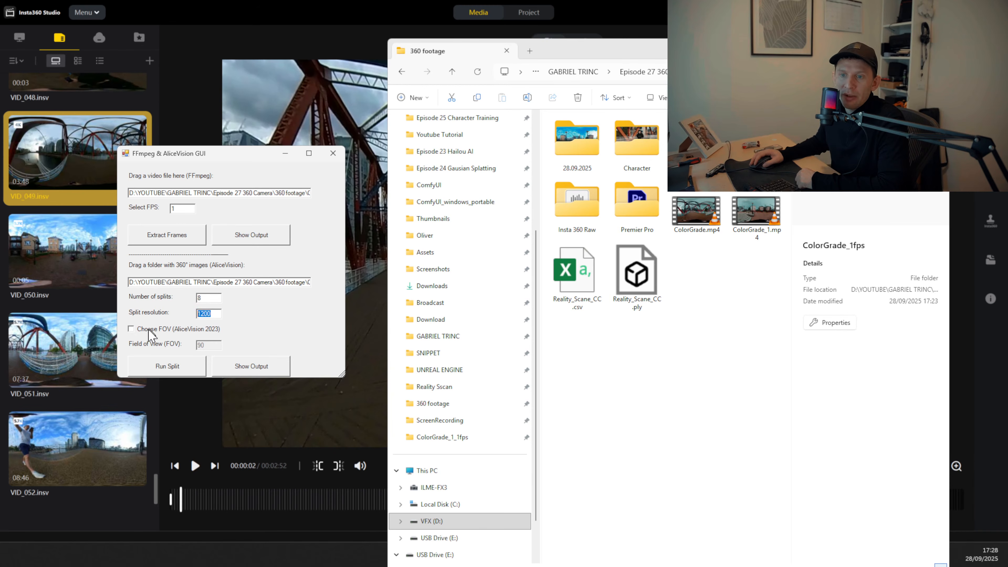
{"action": "left_click", "coordinate": [131, 329]}
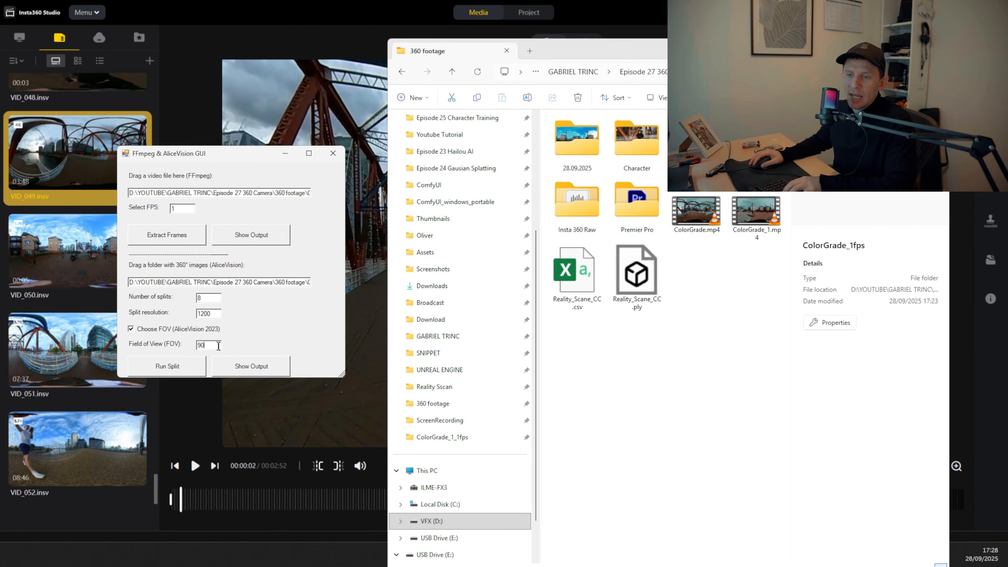
{"action": "left_click_drag", "start_coordinate": [220, 345], "coordinate": [197, 345]}
{"action": "type", "text": "1"}
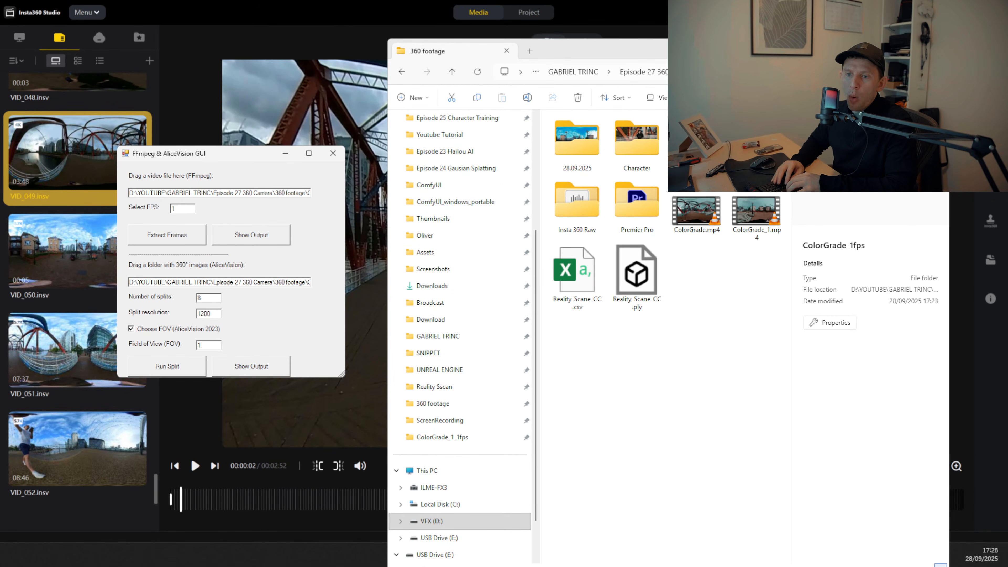
{"action": "type", "text": "10"}
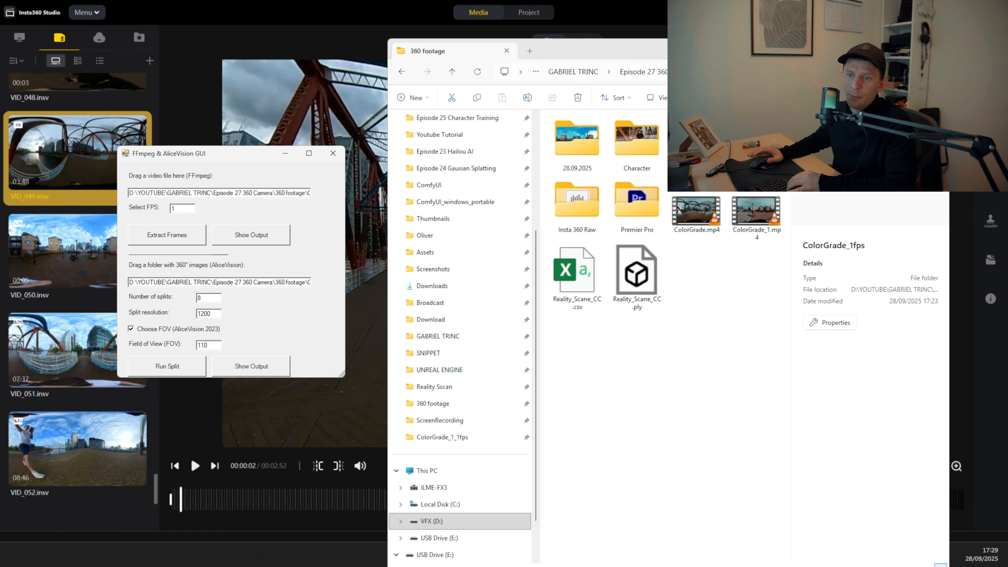
{"action": "left_click", "coordinate": [189, 373]}
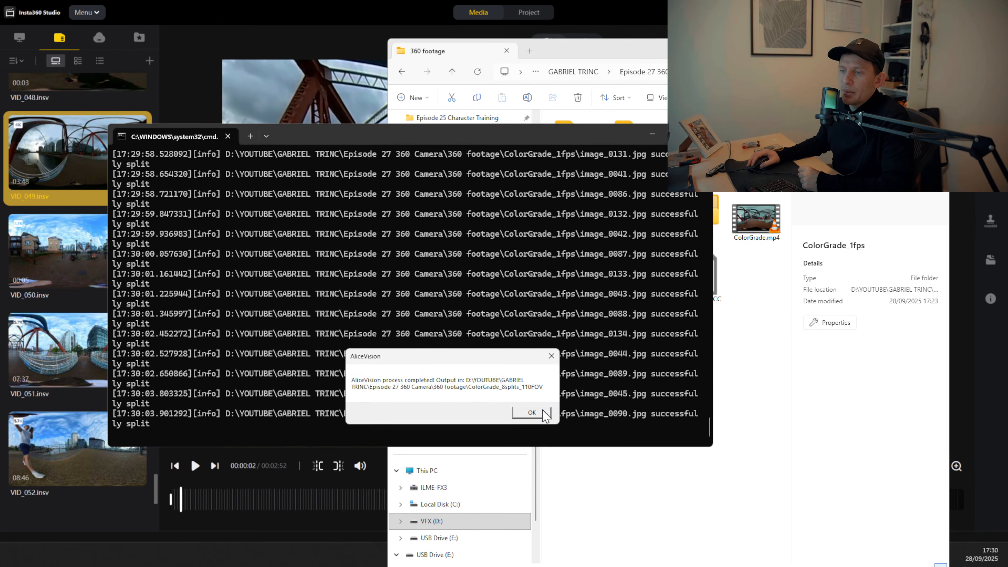
Dismiss the split's completion messages, and move and shrink the command window to uncover the 360 footage folder.
{"action": "left_click", "coordinate": [532, 413]}
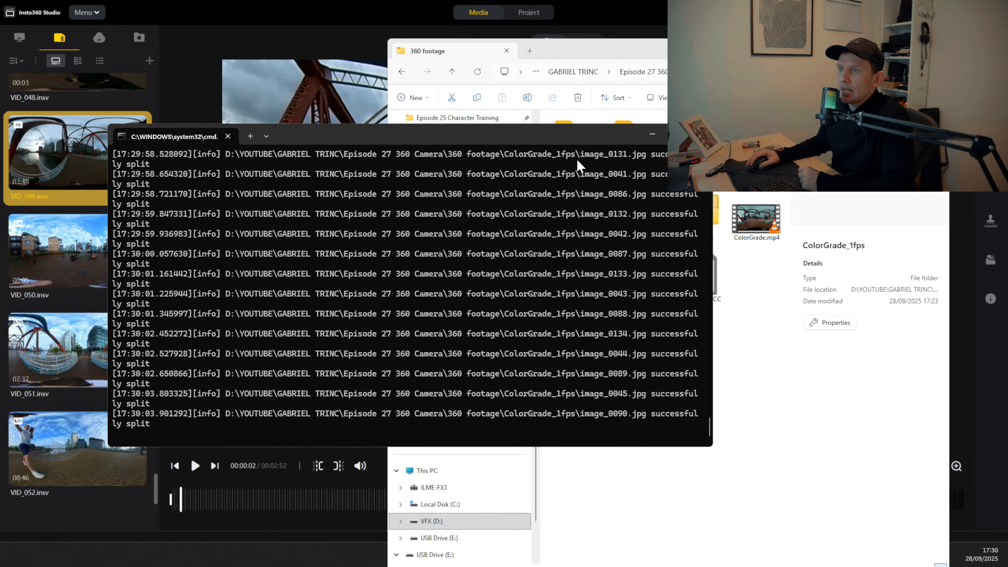
{"action": "left_click_drag", "start_coordinate": [597, 136], "coordinate": [509, 126]}
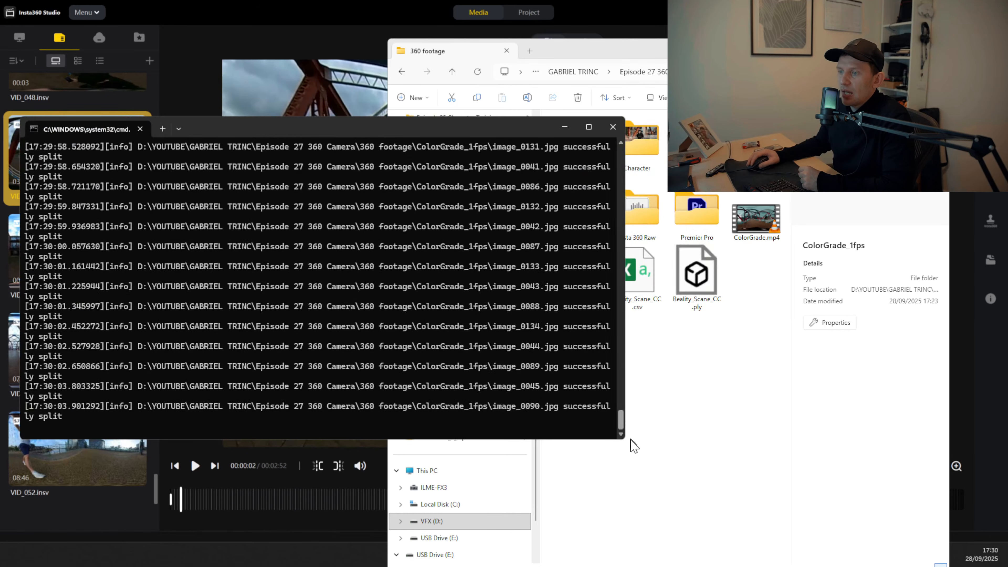
{"action": "left_click_drag", "start_coordinate": [626, 439], "coordinate": [494, 433]}
{"action": "left_click_drag", "start_coordinate": [442, 434], "coordinate": [439, 434]}
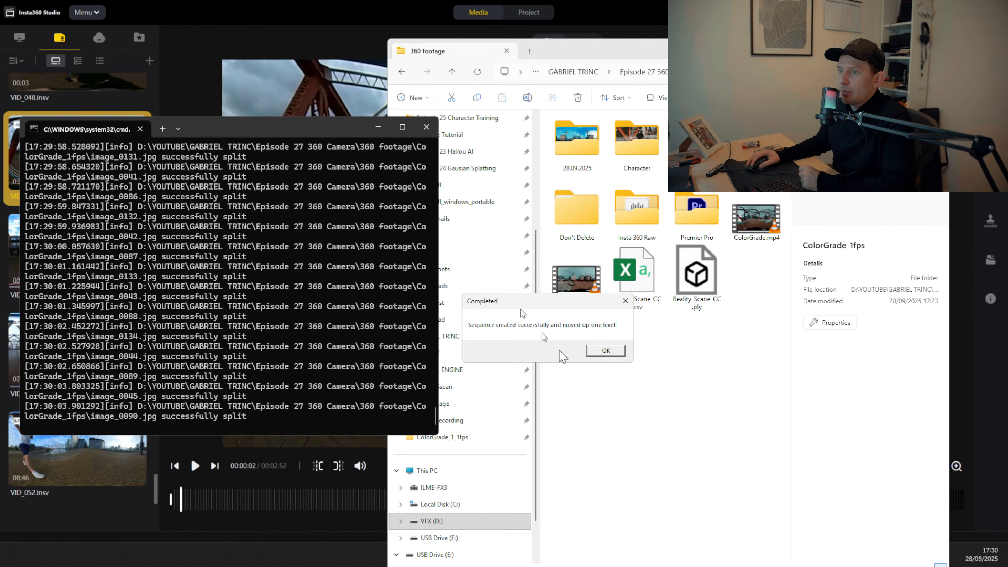
{"action": "left_click", "coordinate": [606, 350]}
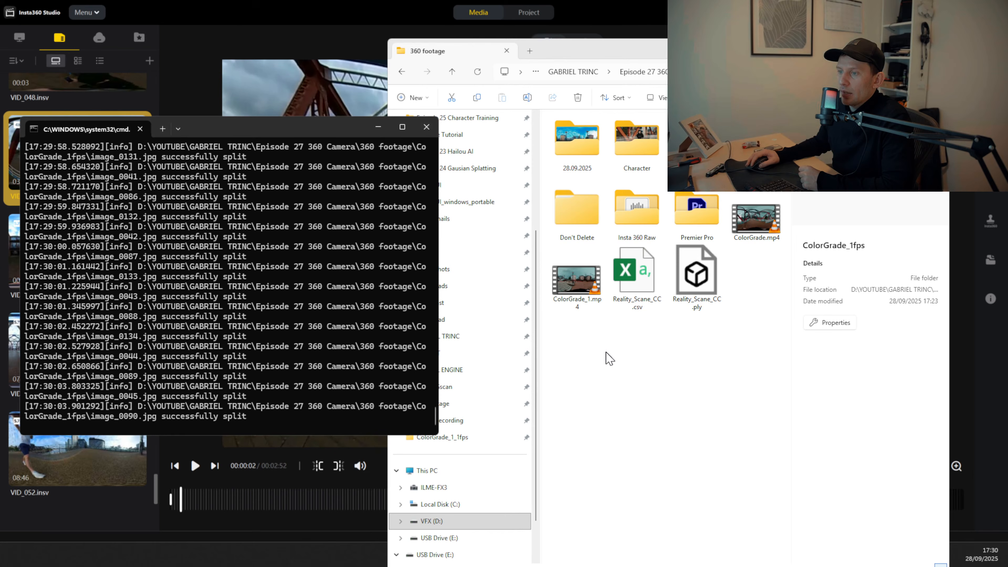
View the split images in the ColorGrade_8splits_110FOV folder and return to the 360 footage folder.
{"action": "left_click", "coordinate": [672, 396]}
{"action": "double_click", "coordinate": [756, 143]}
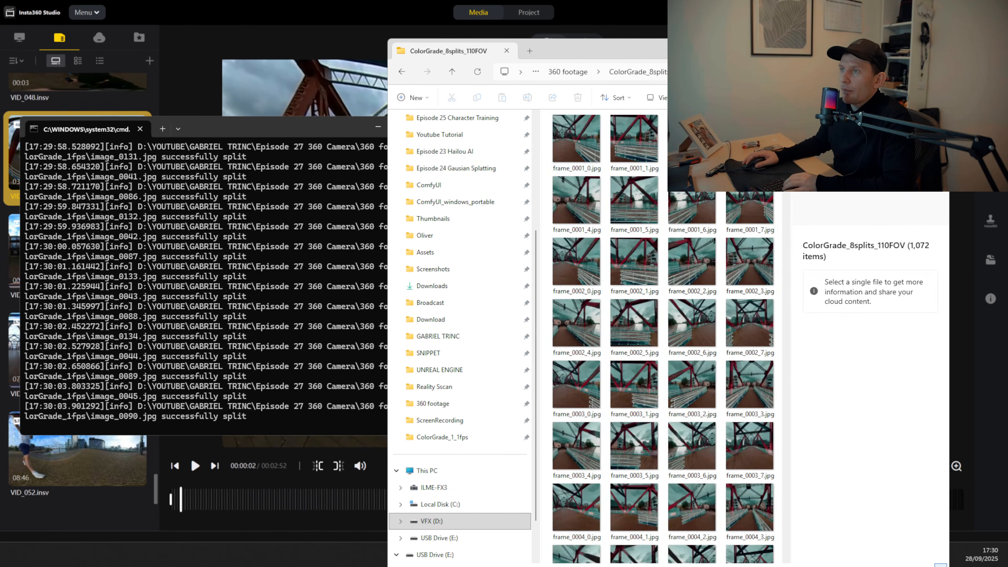
{"action": "left_click", "coordinate": [452, 72]}
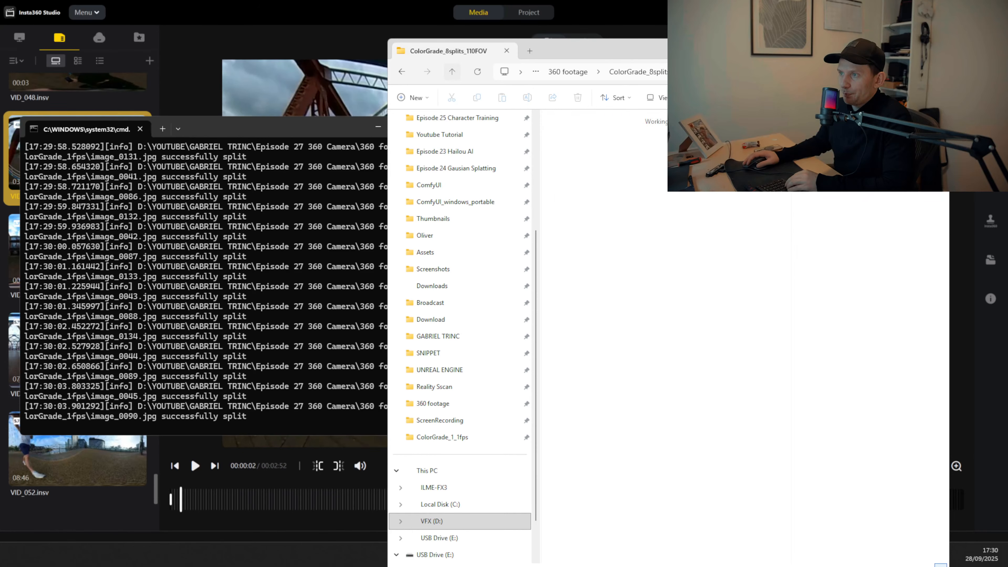
Open image_0001.jpg from the ColorGrade_1fps folder, restore its viewer to a smaller window and bring the folder window forward.
{"action": "mouse_move", "coordinate": [580, 550]}
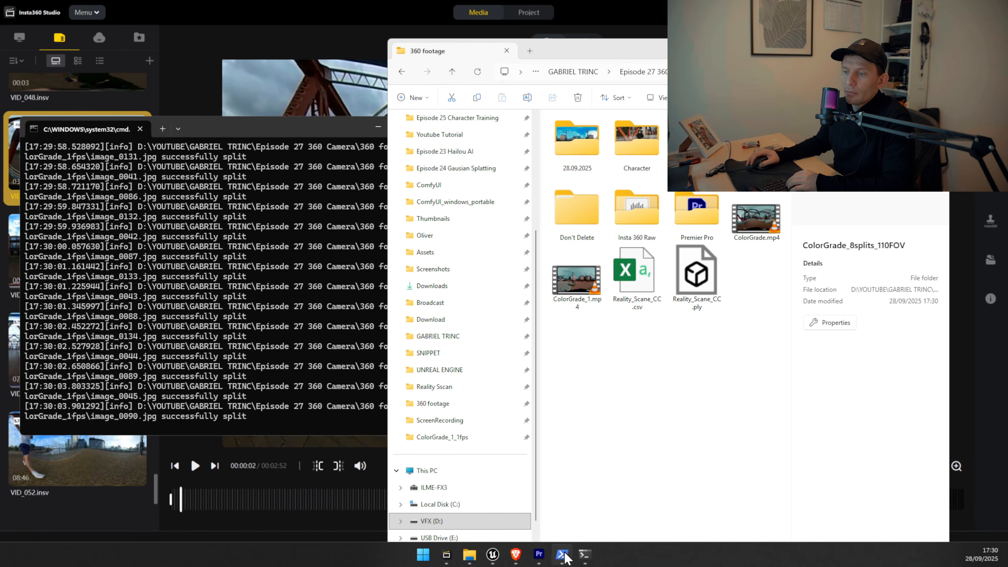
{"action": "double_click", "coordinate": [697, 145]}
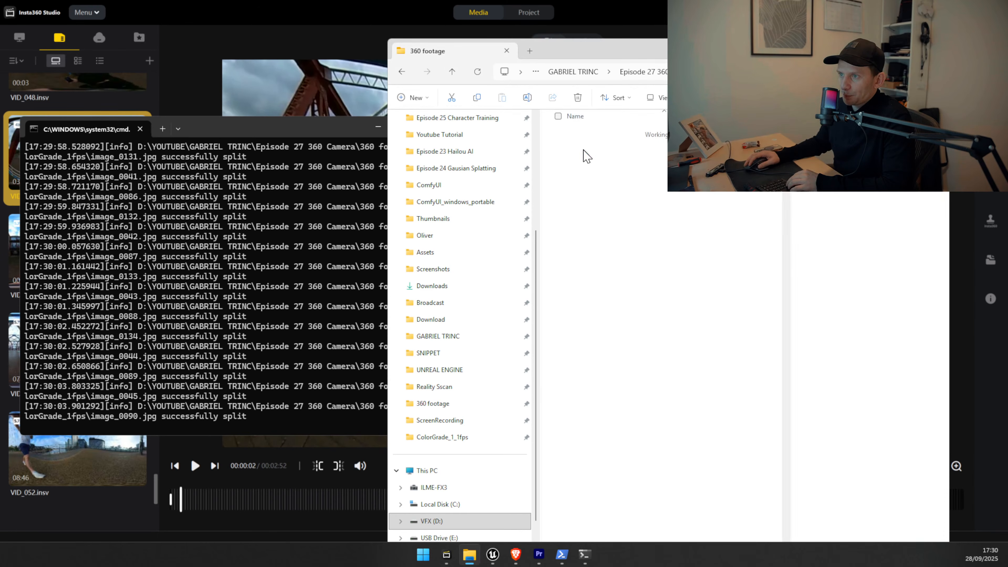
{"action": "double_click", "coordinate": [586, 156]}
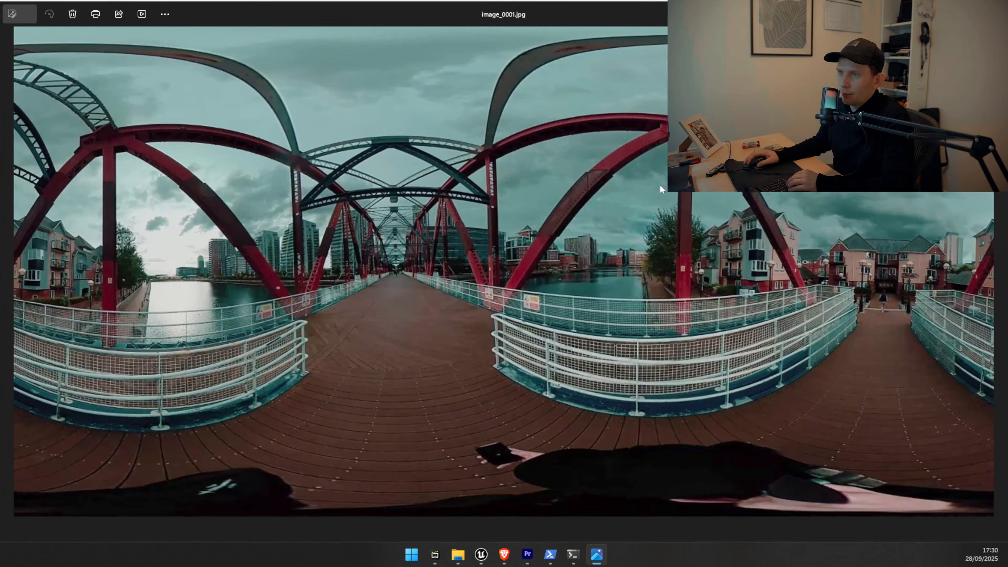
{"action": "left_click_drag", "start_coordinate": [695, 18], "coordinate": [560, 86]}
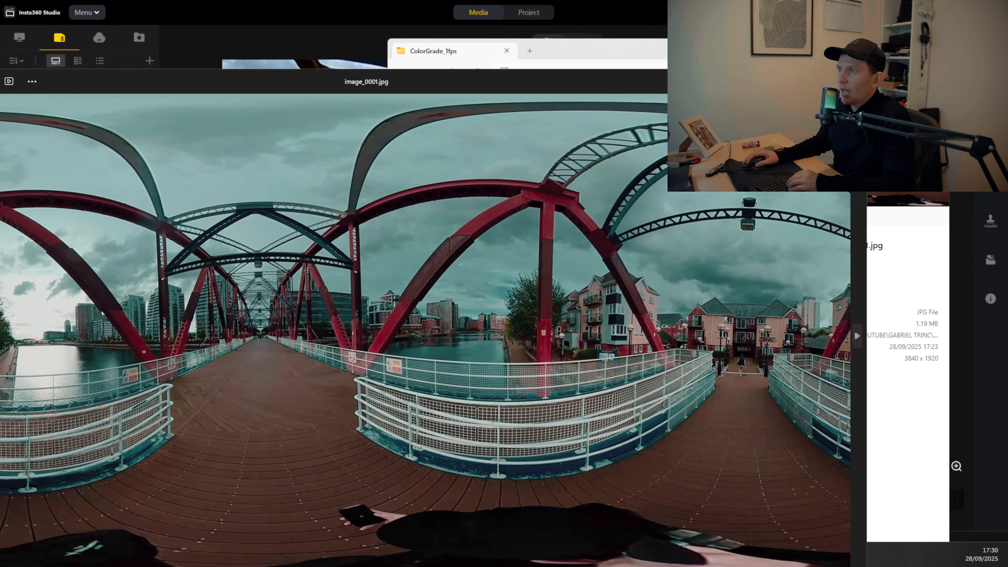
{"action": "left_click", "coordinate": [907, 198]}
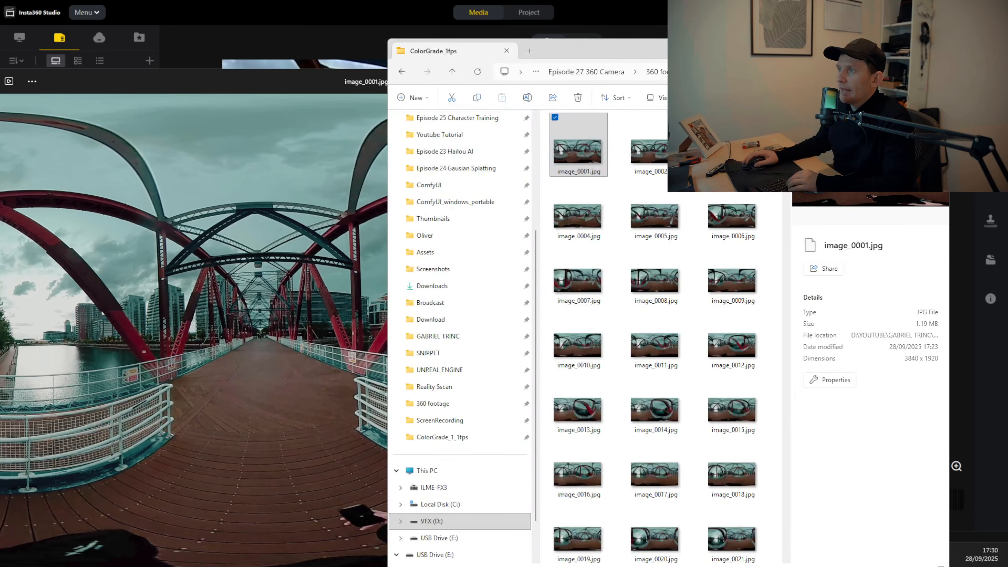
Open frame_0001_0.jpg from the ColorGrade_8splits_110FOV folder and place its viewer side by side with image_0001.jpg.
{"action": "left_click", "coordinate": [454, 74]}
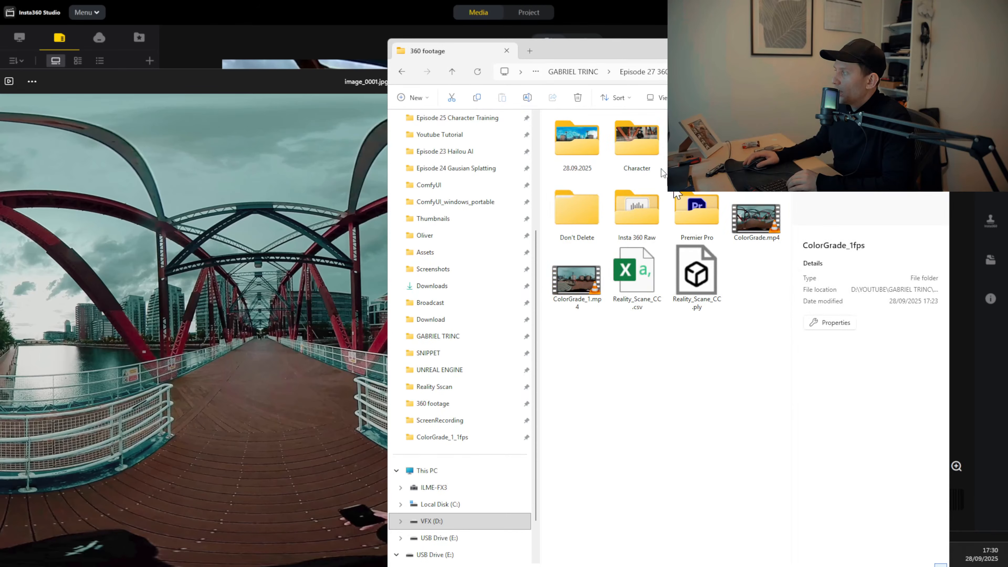
{"action": "double_click", "coordinate": [756, 143]}
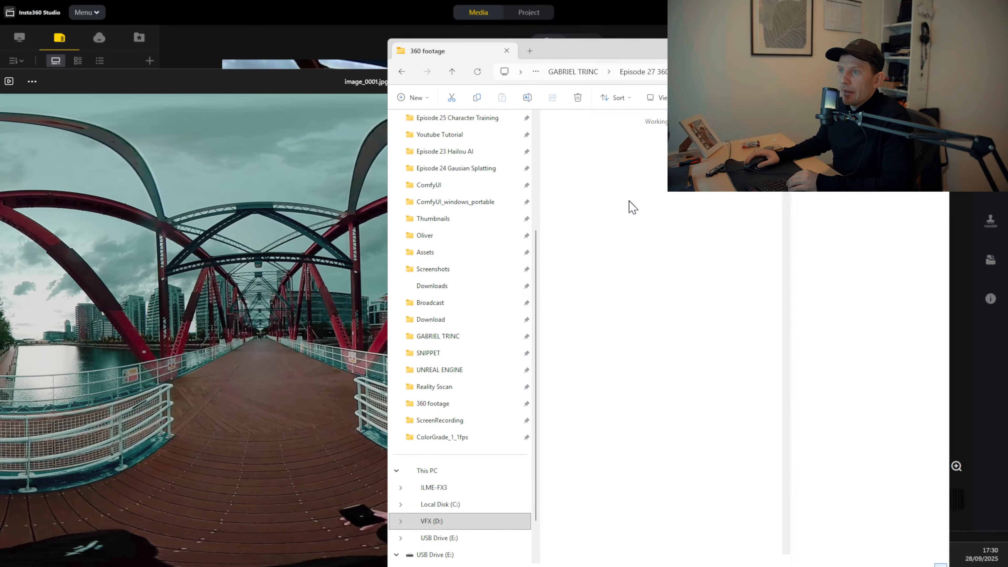
{"action": "double_click", "coordinate": [584, 139]}
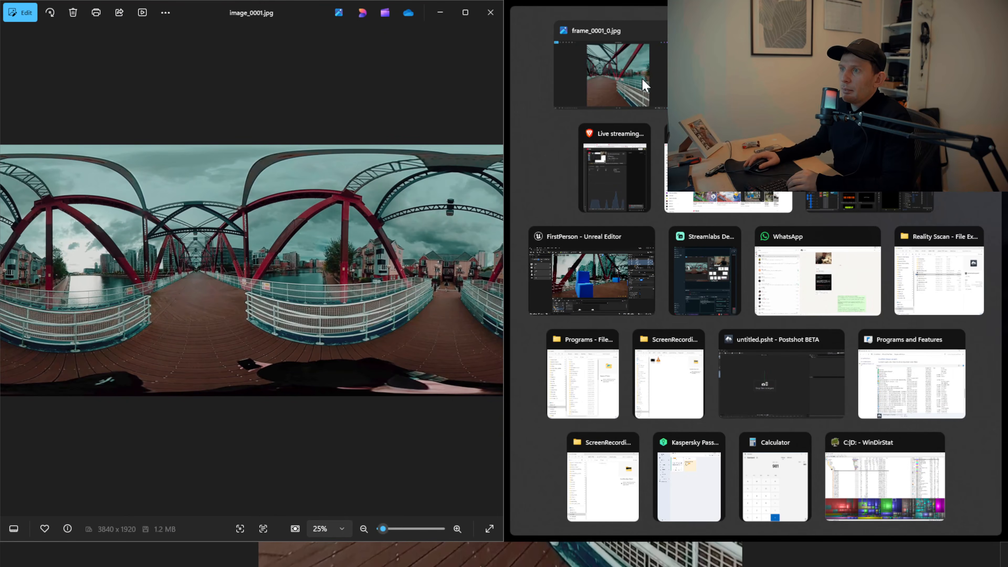
{"action": "left_click", "coordinate": [645, 85]}
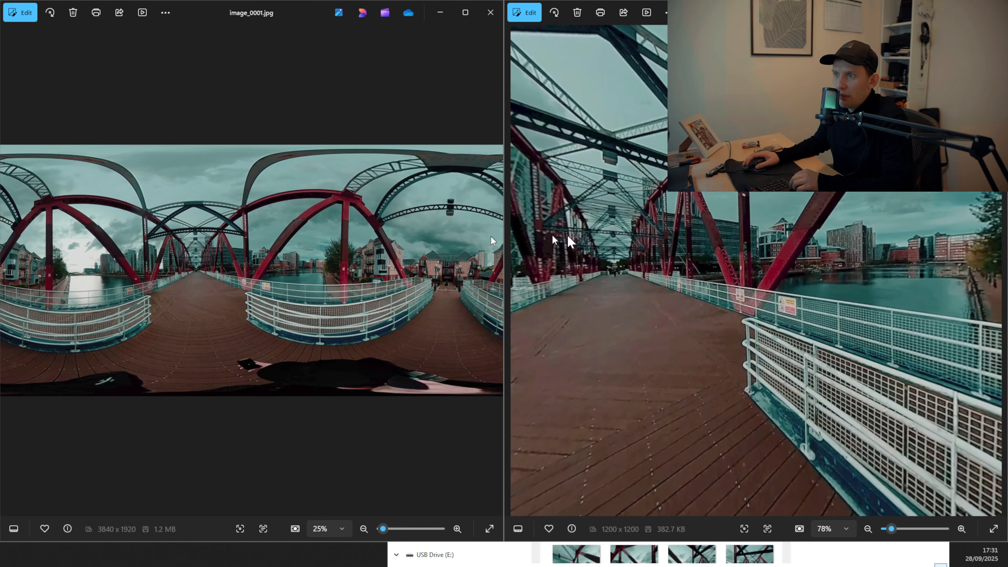
Go through the first frame's split images and compare their viewing directions with the 360 image image_0001.jpg.
{"action": "key", "text": "Right"}
{"action": "key", "text": "Right"}
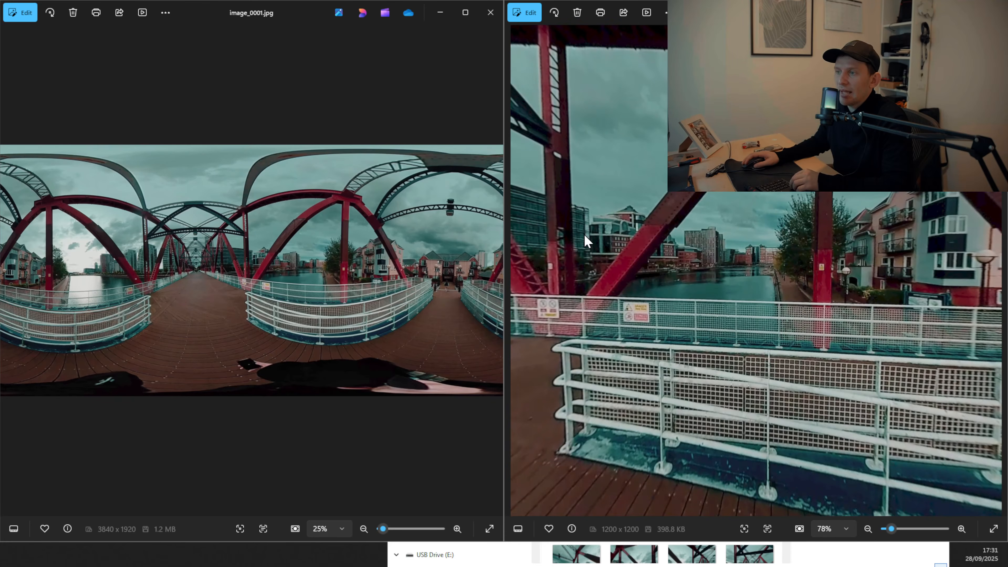
{"action": "key", "text": "Right"}
{"action": "key", "text": "Right"}
{"action": "key", "text": "Right"}
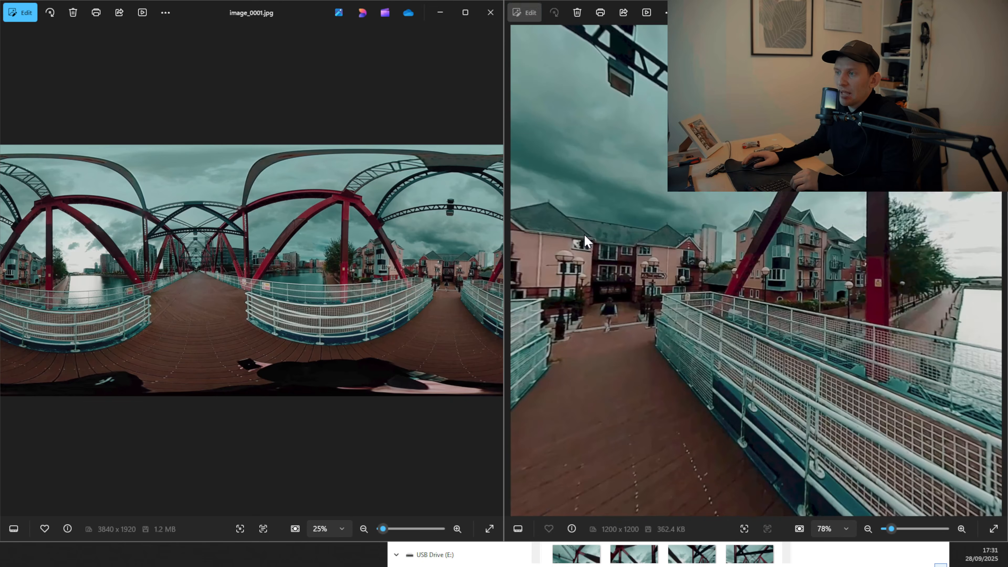
{"action": "key", "text": "Right"}
{"action": "key", "text": "Right"}
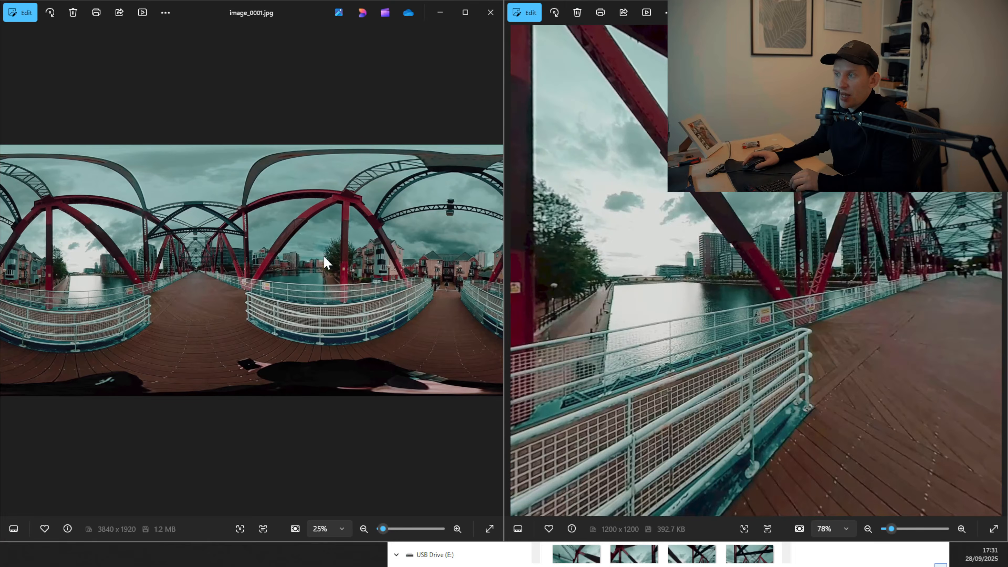
{"action": "key", "text": "Right"}
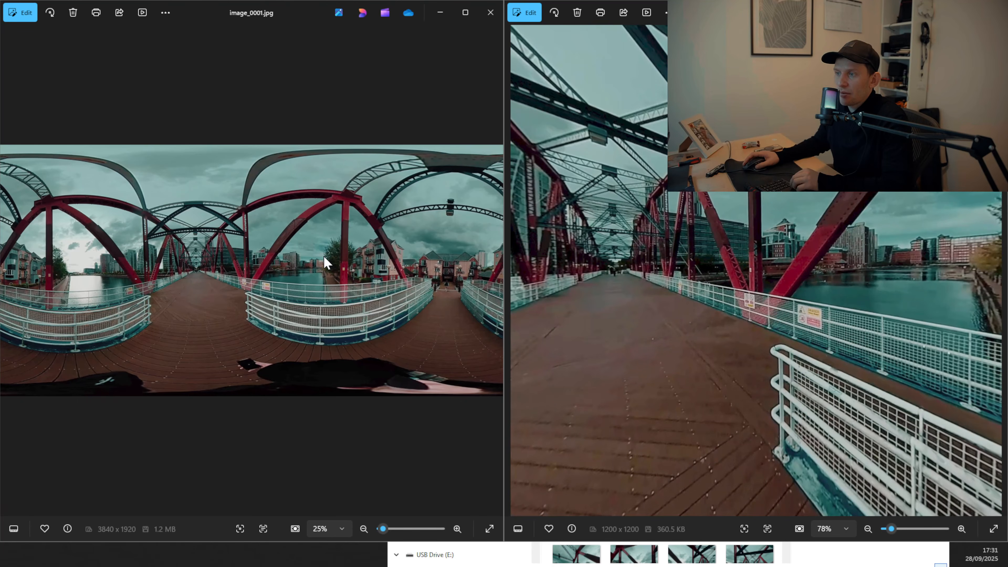
{"action": "key", "text": "Left"}
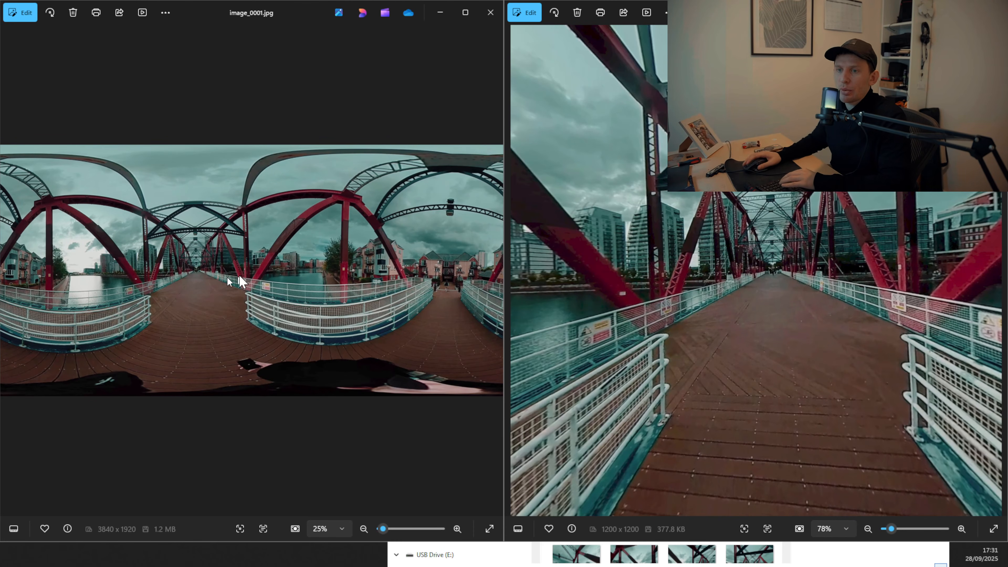
Browse through the split images of the following frames to review the coverage farther along the bridge.
{"action": "scroll", "coordinate": [854, 281], "scroll_direction": "down", "scroll_amount": 5}
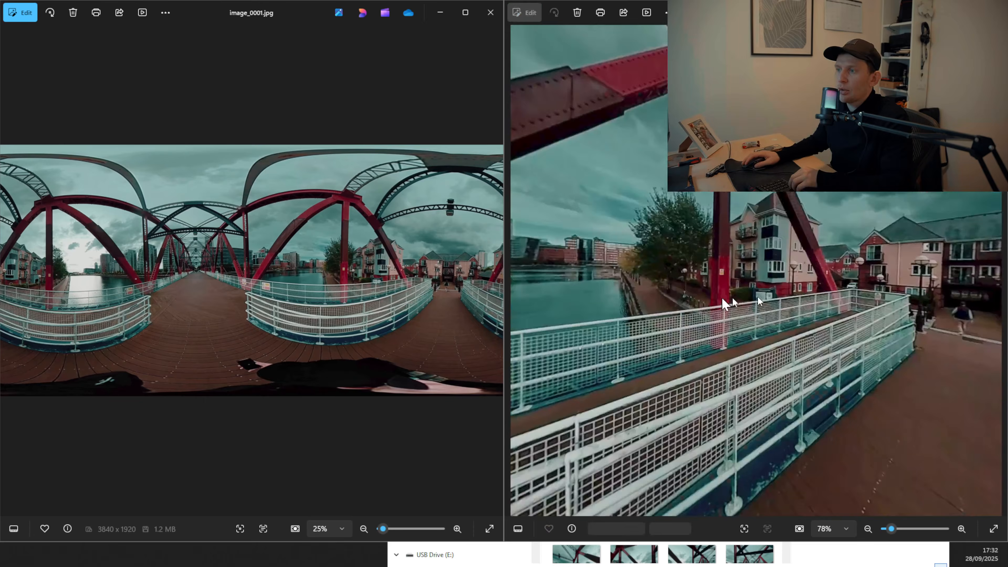
{"action": "scroll", "coordinate": [719, 298], "scroll_direction": "down", "scroll_amount": 7}
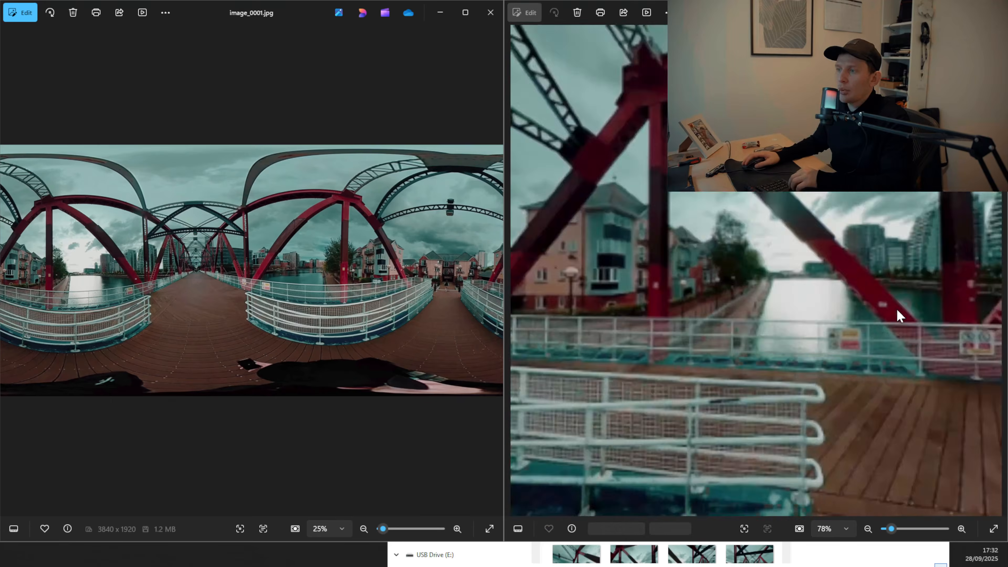
{"action": "scroll", "coordinate": [897, 310], "scroll_direction": "down", "scroll_amount": 10}
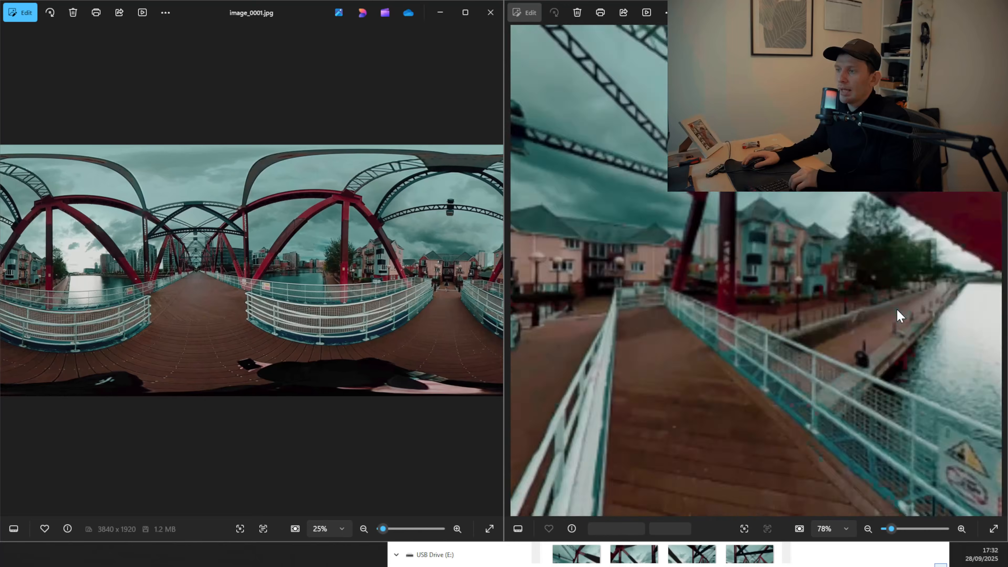
{"action": "scroll", "coordinate": [897, 309], "scroll_direction": "down", "scroll_amount": 8}
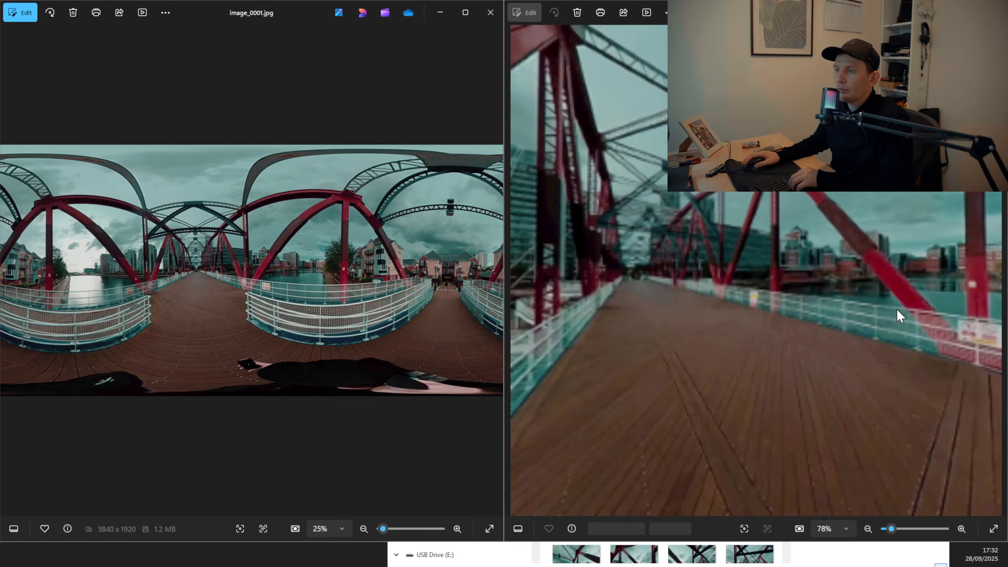
{"action": "scroll", "coordinate": [897, 309], "scroll_direction": "down", "scroll_amount": 3}
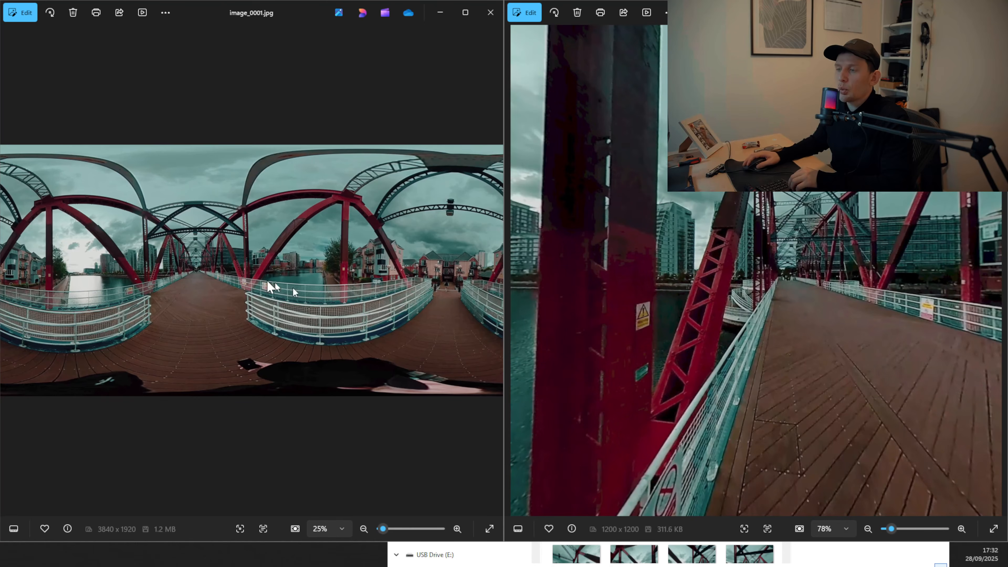
Advance the 360 images to image_0007.jpg and compare it with the split images that match its viewpoint.
{"action": "scroll", "coordinate": [251, 282], "scroll_direction": "down", "scroll_amount": 1}
{"action": "scroll", "coordinate": [250, 277], "scroll_direction": "down", "scroll_amount": 6}
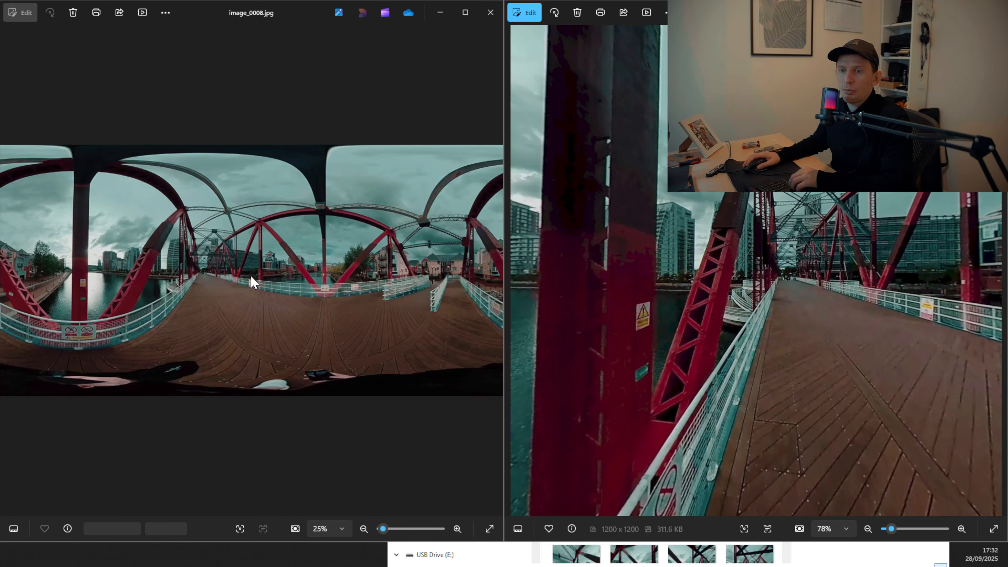
{"action": "scroll", "coordinate": [250, 274], "scroll_direction": "up", "scroll_amount": 1}
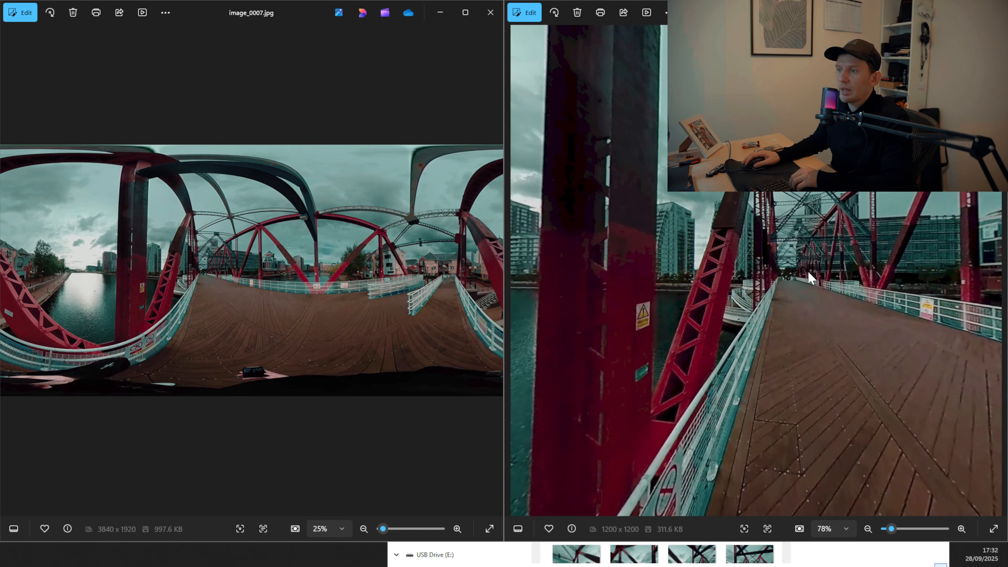
{"action": "scroll", "coordinate": [810, 338], "scroll_direction": "down", "scroll_amount": 1}
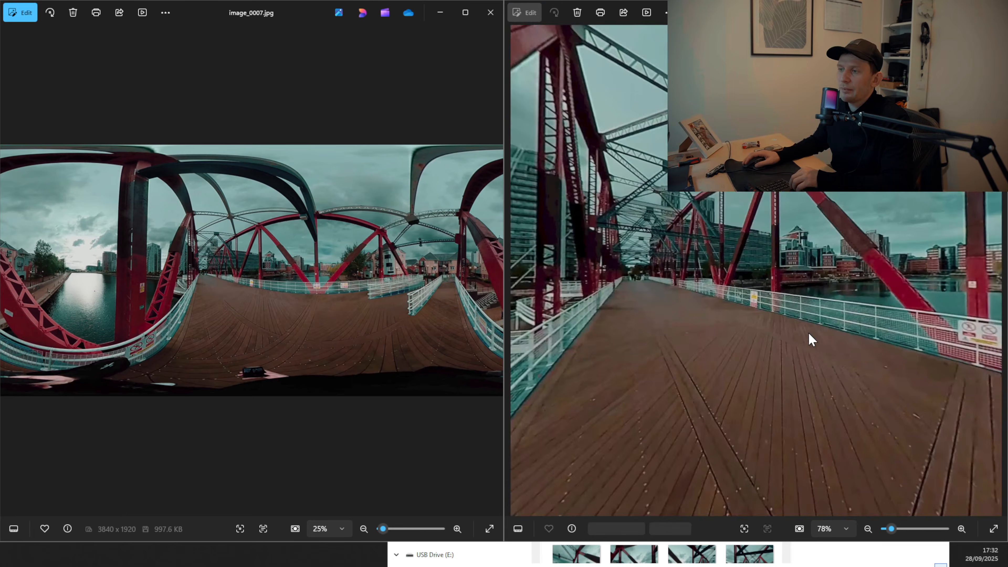
{"action": "scroll", "coordinate": [810, 339], "scroll_direction": "down", "scroll_amount": 4}
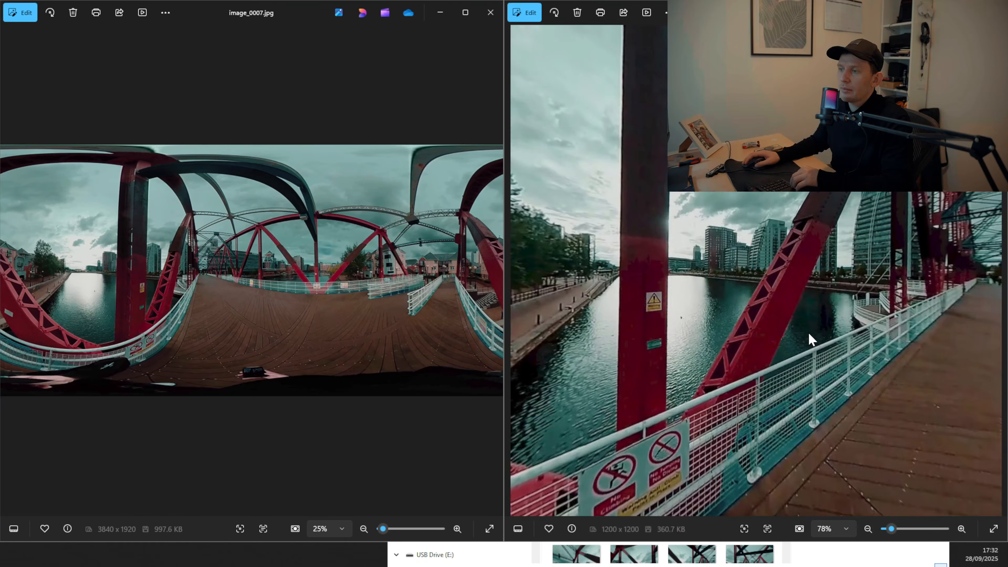
{"action": "scroll", "coordinate": [810, 337], "scroll_direction": "down", "scroll_amount": 2}
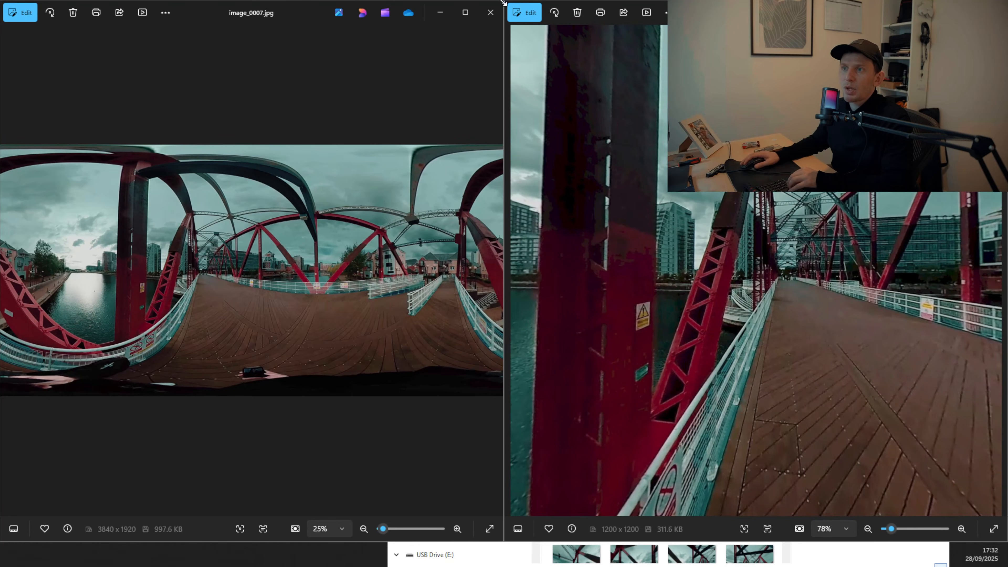
Close both image viewers and move the ColorGrade_8splits_110FOV folder window aside to uncover the command window.
{"action": "left_click", "coordinate": [491, 13]}
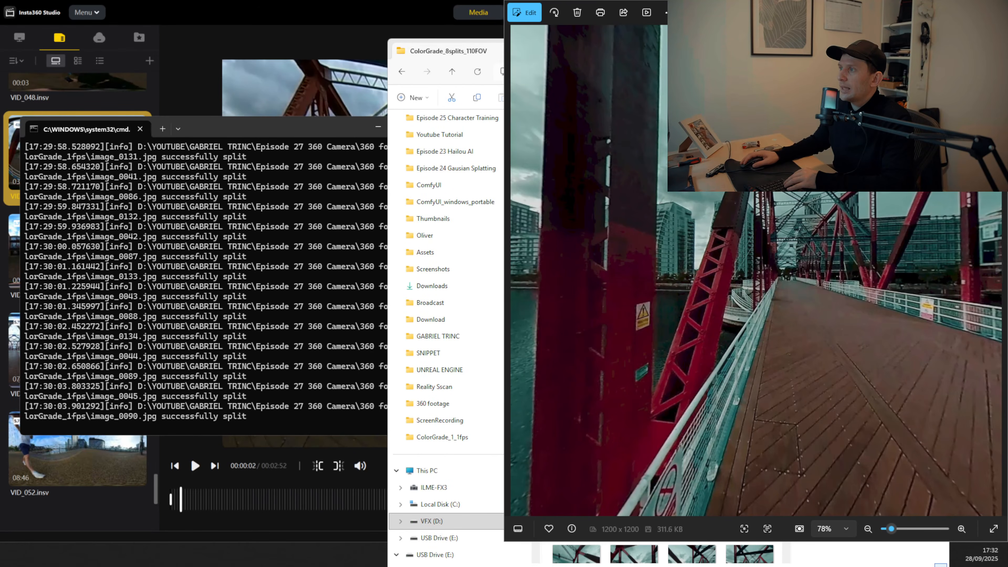
{"action": "left_click", "coordinate": [996, 11]}
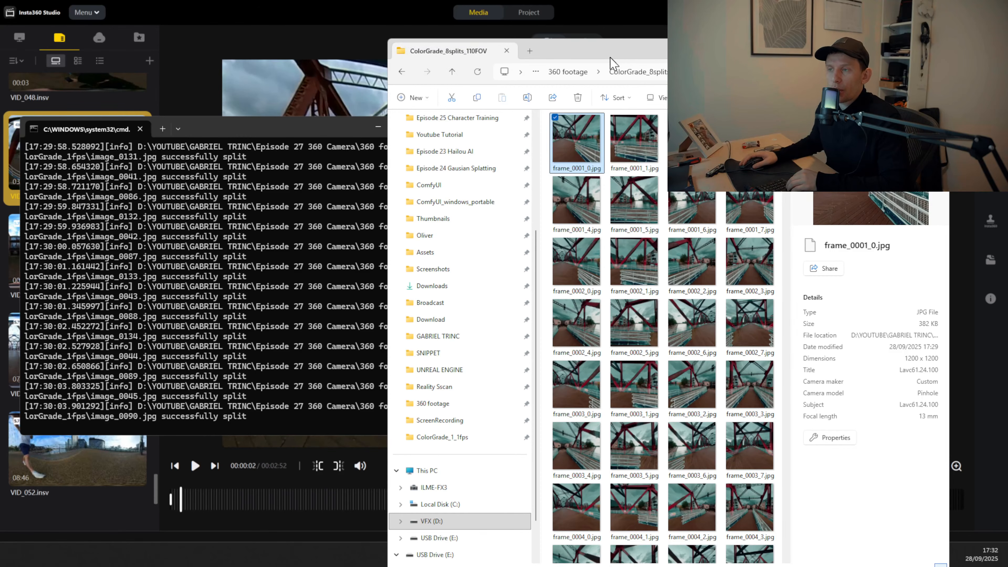
{"action": "left_click_drag", "start_coordinate": [603, 60], "coordinate": [648, 55]}
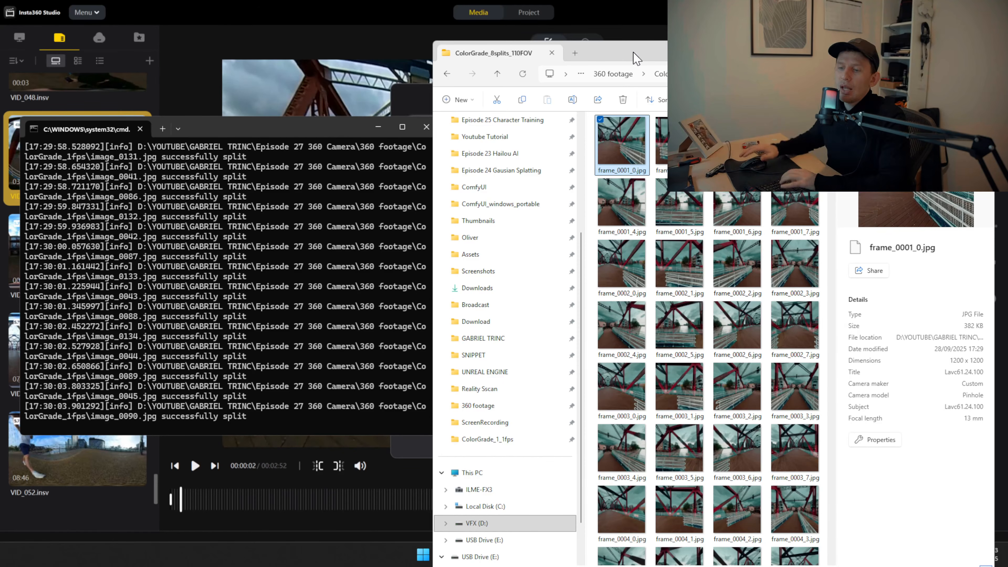
Switch to the Unreal Editor, play FirstPersonMap, pick up the gun, walk onto the bridge and stop the play session.
{"action": "mouse_move", "coordinate": [349, 556]}
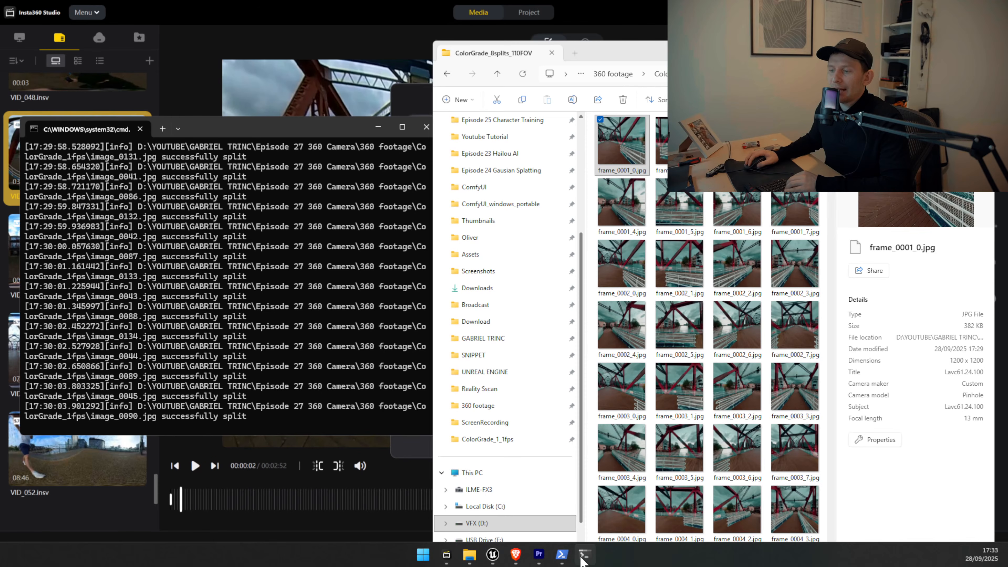
{"action": "left_click", "coordinate": [493, 554]}
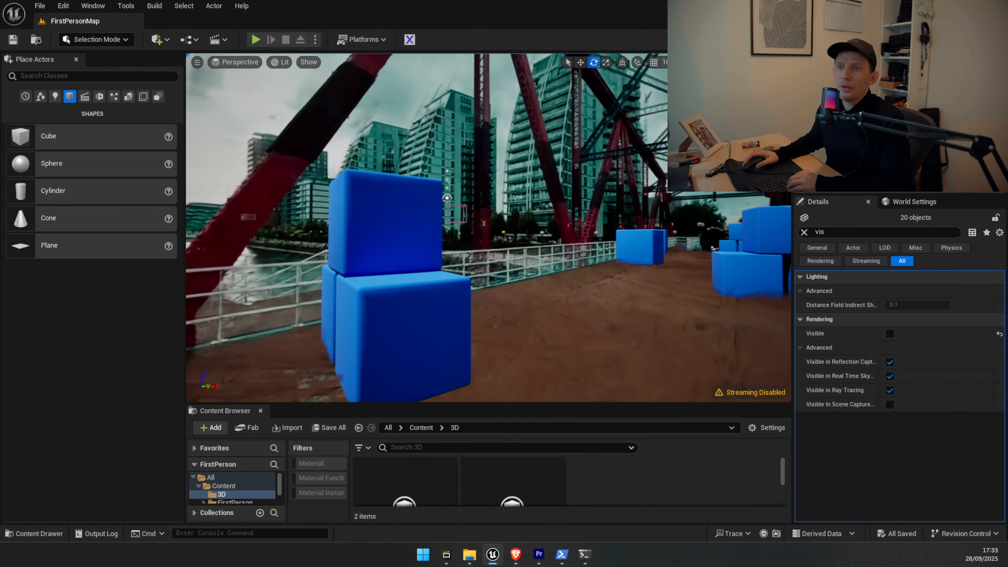
{"action": "left_click", "coordinate": [256, 39]}
{"action": "left_click", "coordinate": [487, 183]}
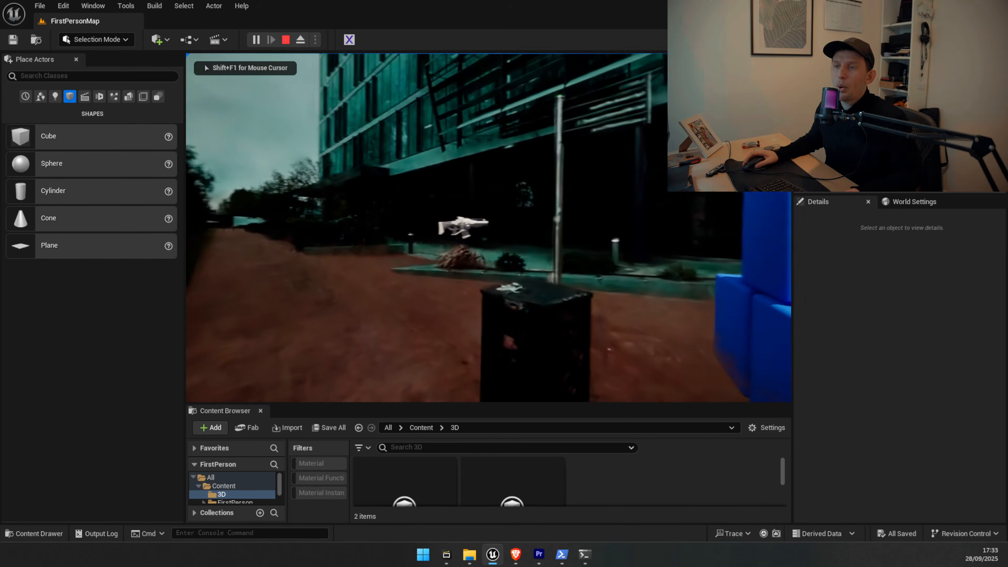
{"action": "key", "text": "w"}
{"action": "key", "text": "w"}
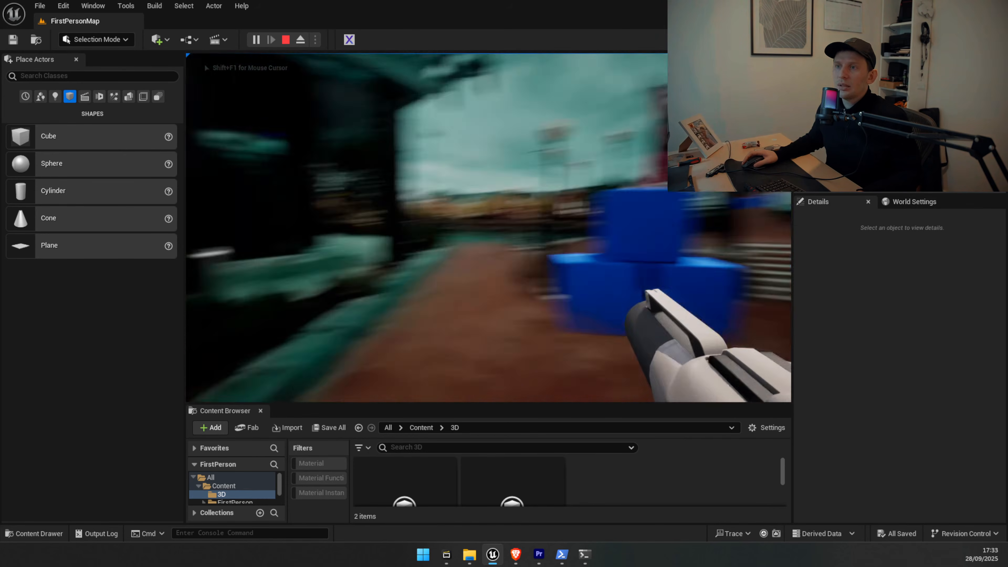
{"action": "left_click", "coordinate": [488, 228]}
{"action": "key", "text": "w"}
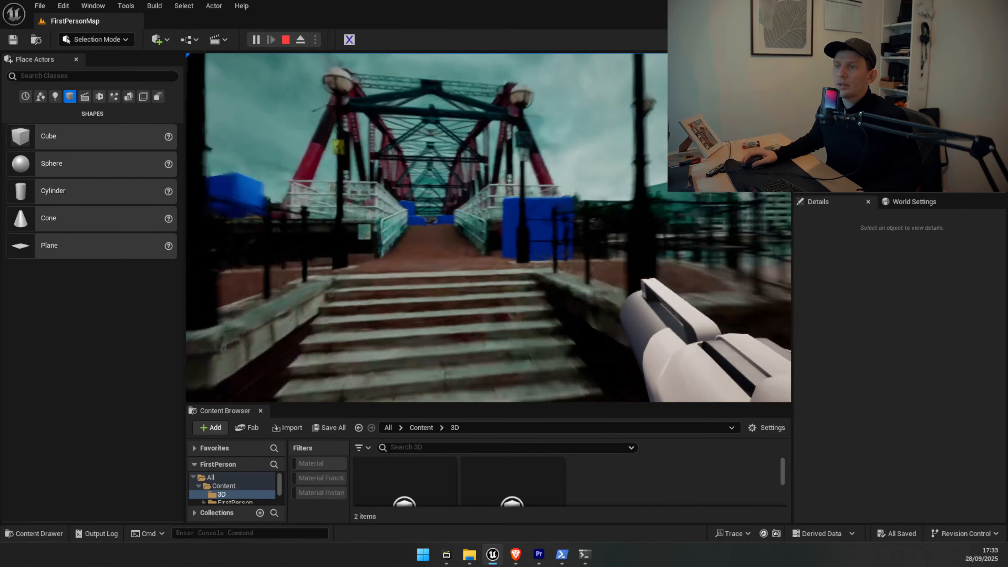
{"action": "key", "text": "w"}
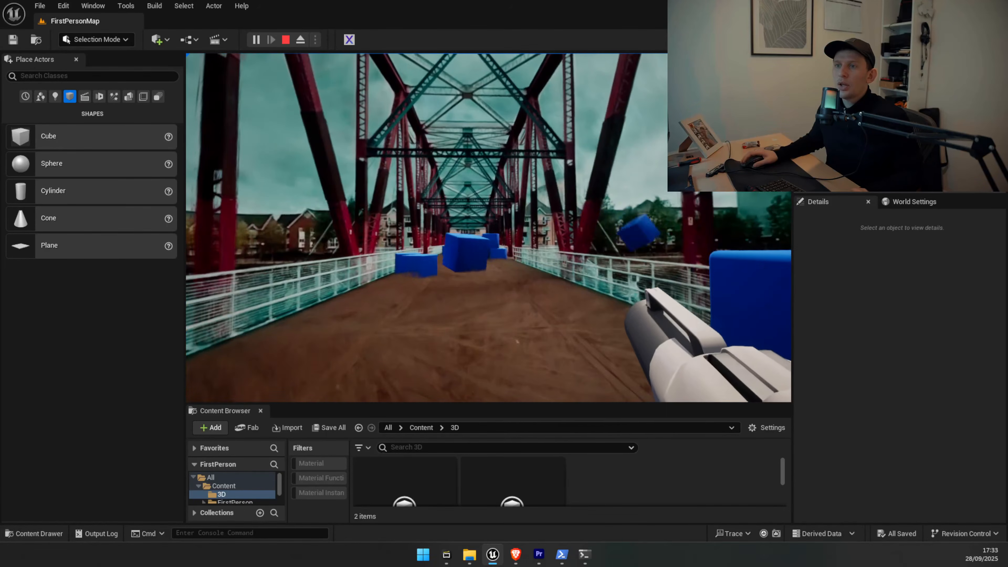
{"action": "key", "text": "Escape"}
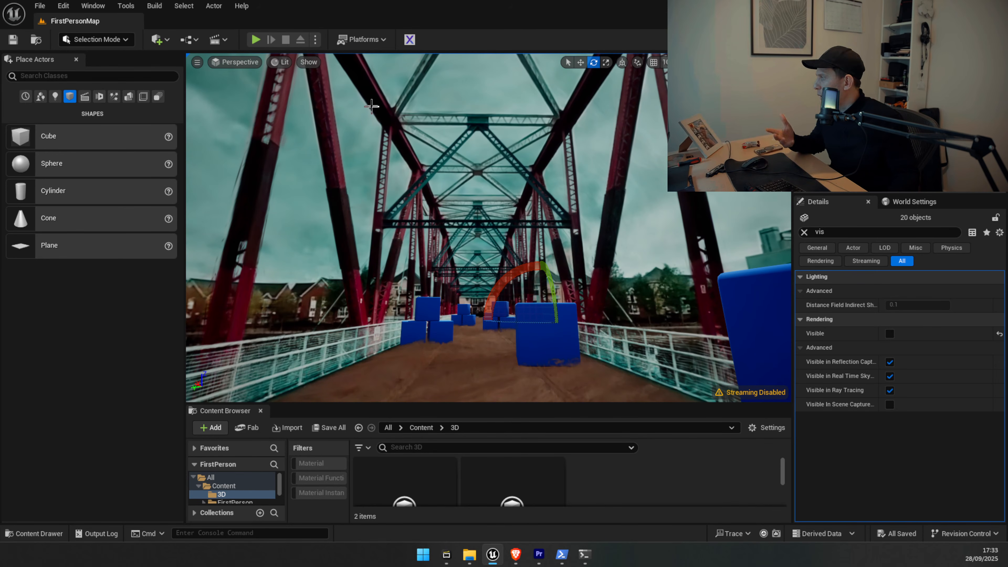
Play FirstPersonMap again, pick up the gun, shoot the blue cubes while walking across the bridge, and stop the session.
{"action": "right_click_drag", "start_coordinate": [397, 167], "coordinate": [367, 226]}
{"action": "key", "text": "w"}
{"action": "right_click_drag", "start_coordinate": [432, 205], "coordinate": [433, 205]}
{"action": "key", "text": "s"}
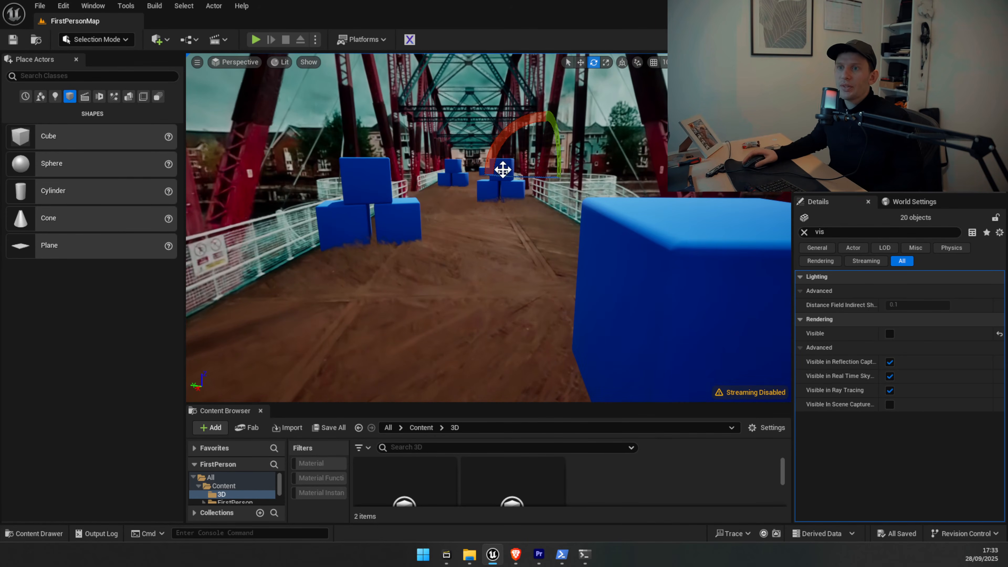
{"action": "left_click", "coordinate": [256, 39]}
{"action": "left_click", "coordinate": [413, 197]}
{"action": "key", "text": "w"}
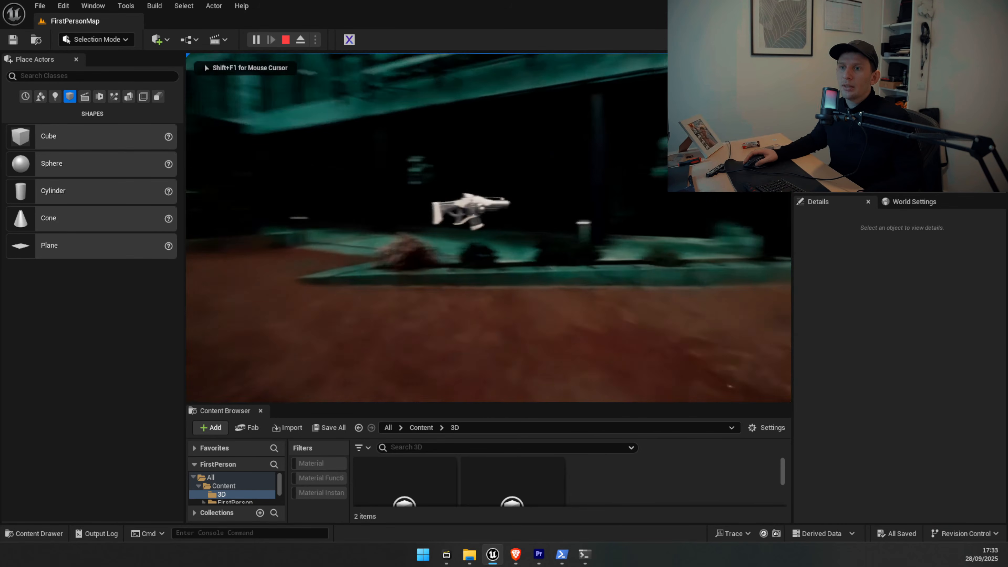
{"action": "key", "text": "w"}
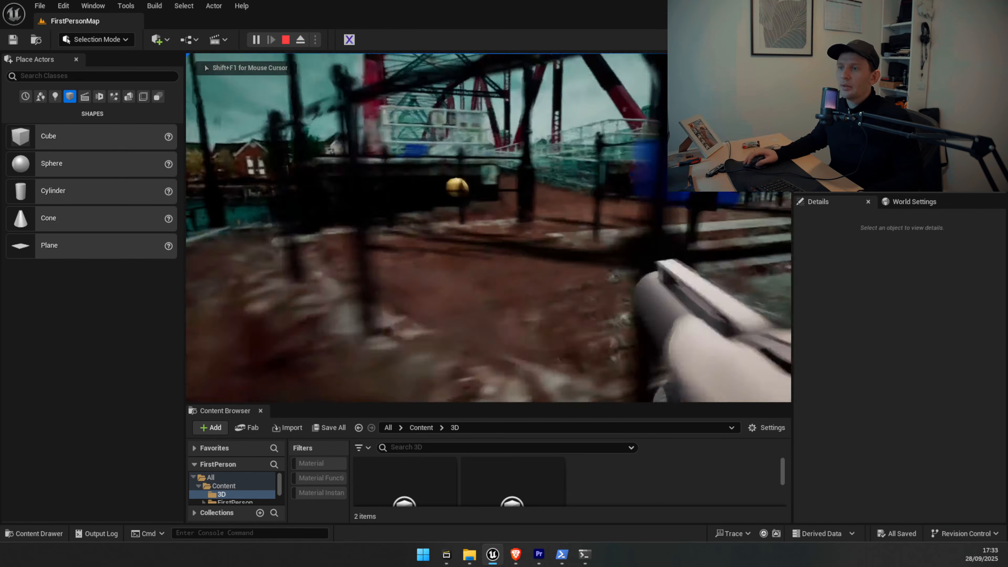
{"action": "key", "text": "w"}
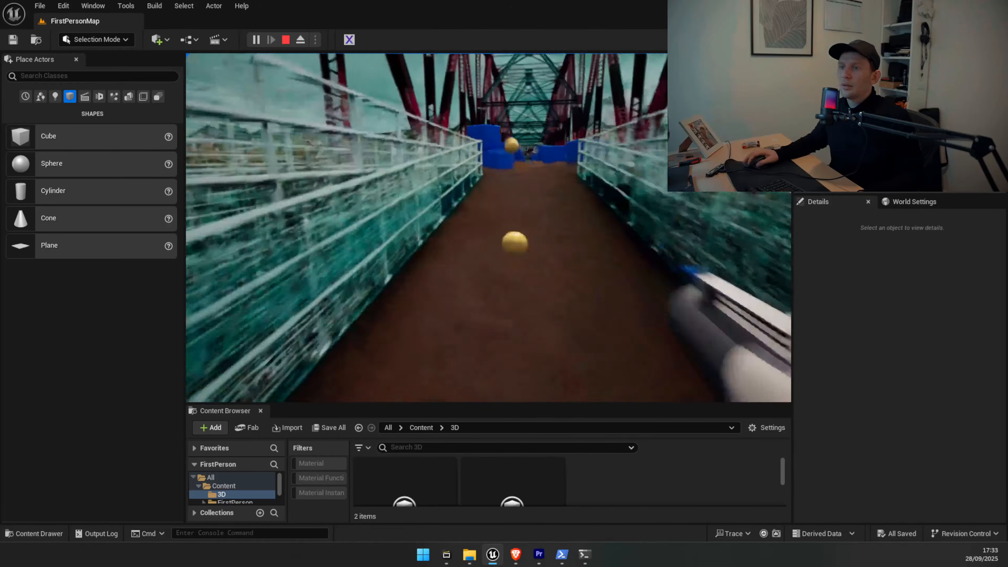
{"action": "key", "text": "w"}
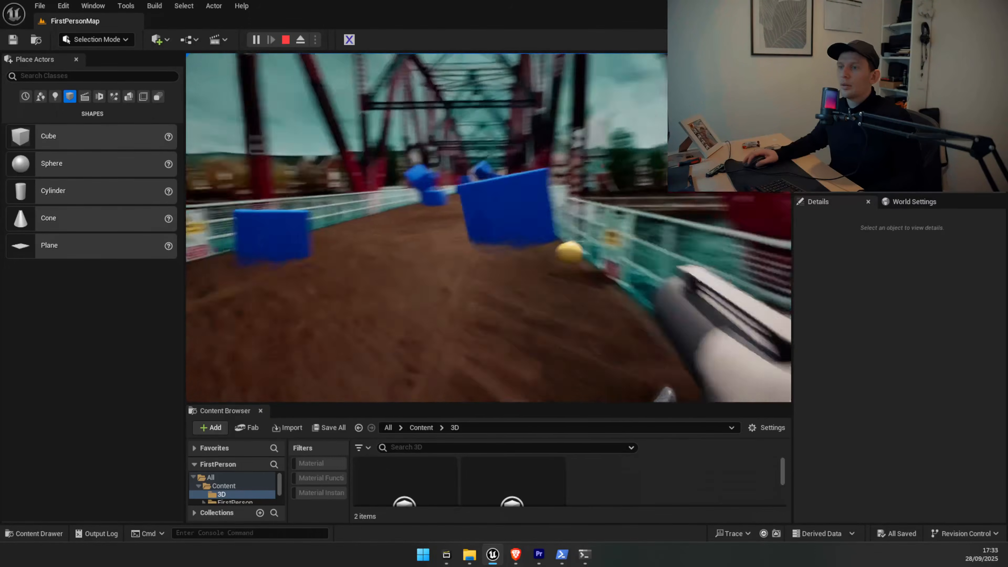
{"action": "key", "text": "w"}
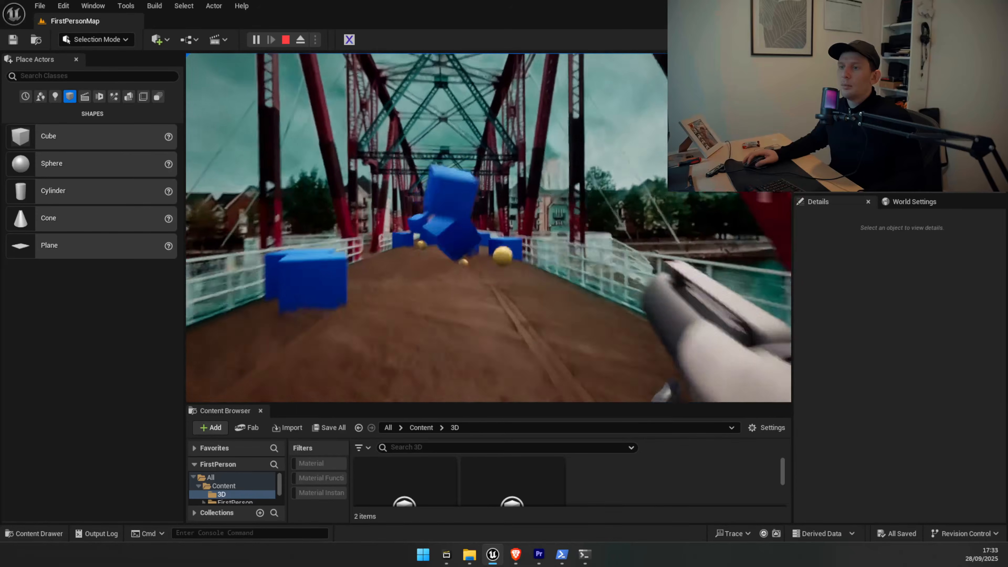
{"action": "key", "text": "w"}
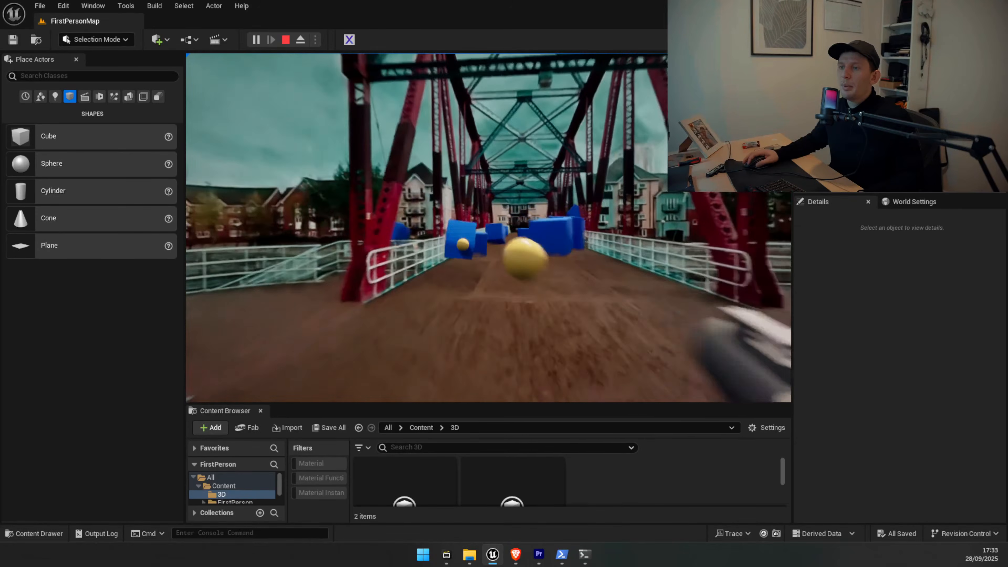
{"action": "key", "text": "w"}
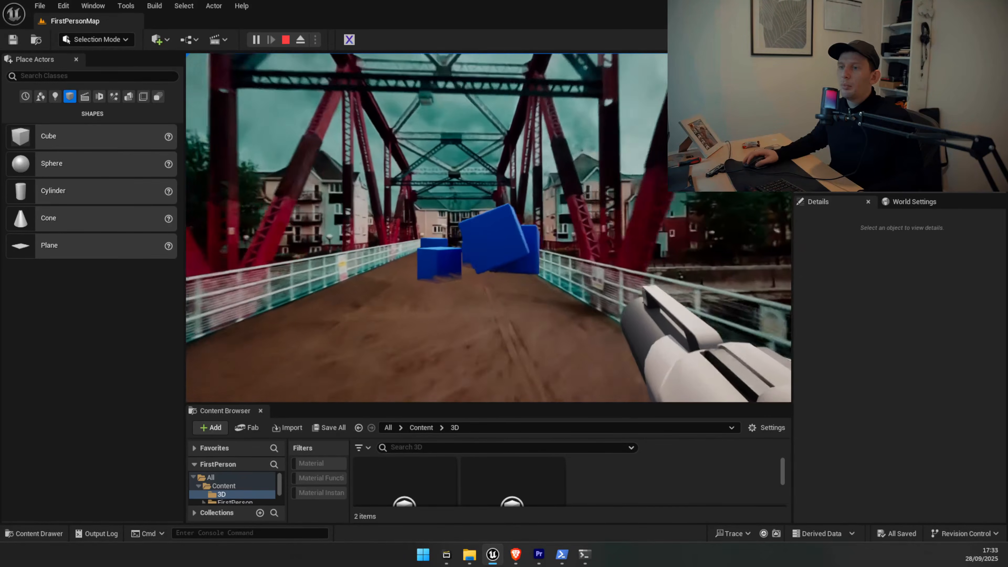
{"action": "key", "text": "Escape"}
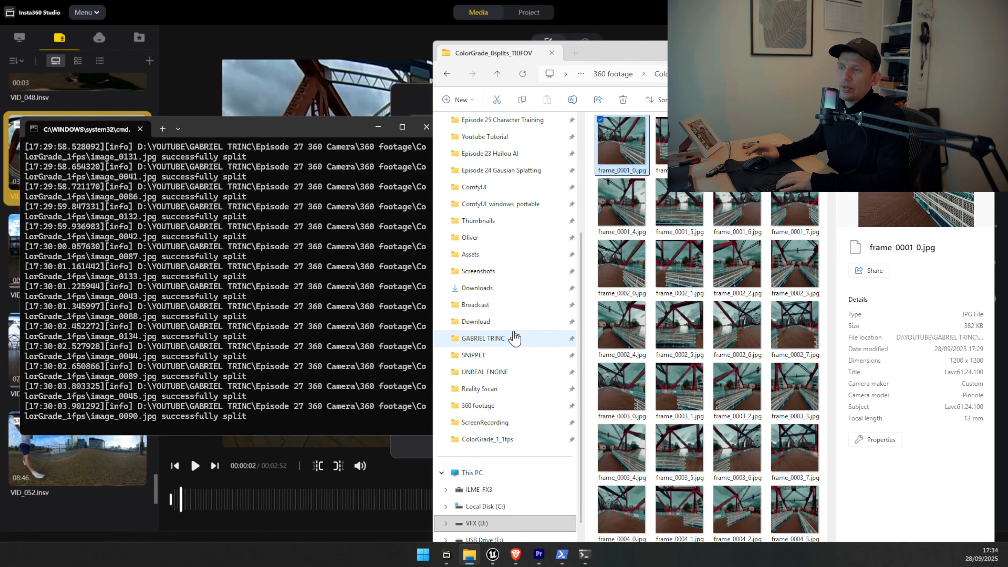
{"action": "left_click", "coordinate": [515, 555]}
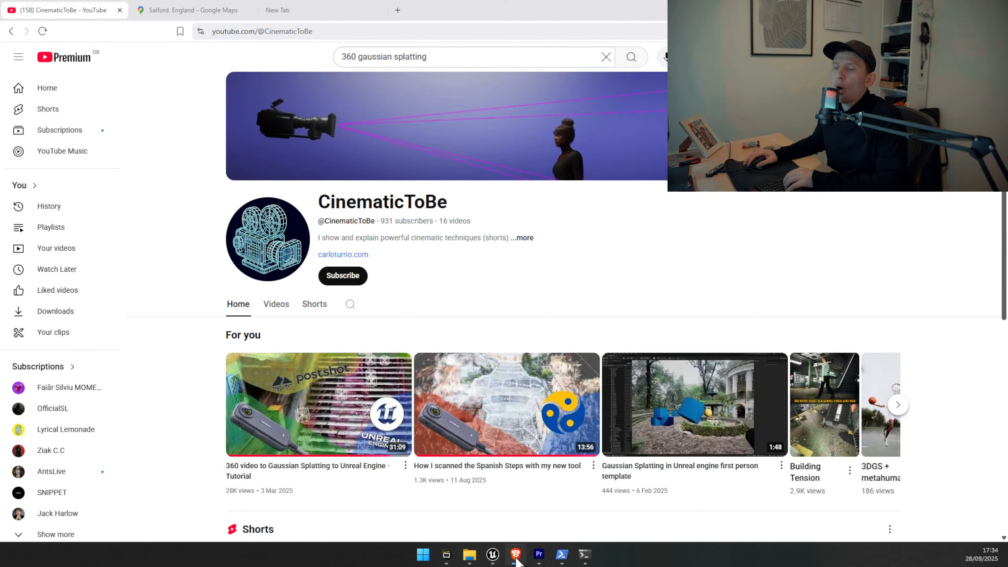
{"action": "left_click", "coordinate": [516, 556]}
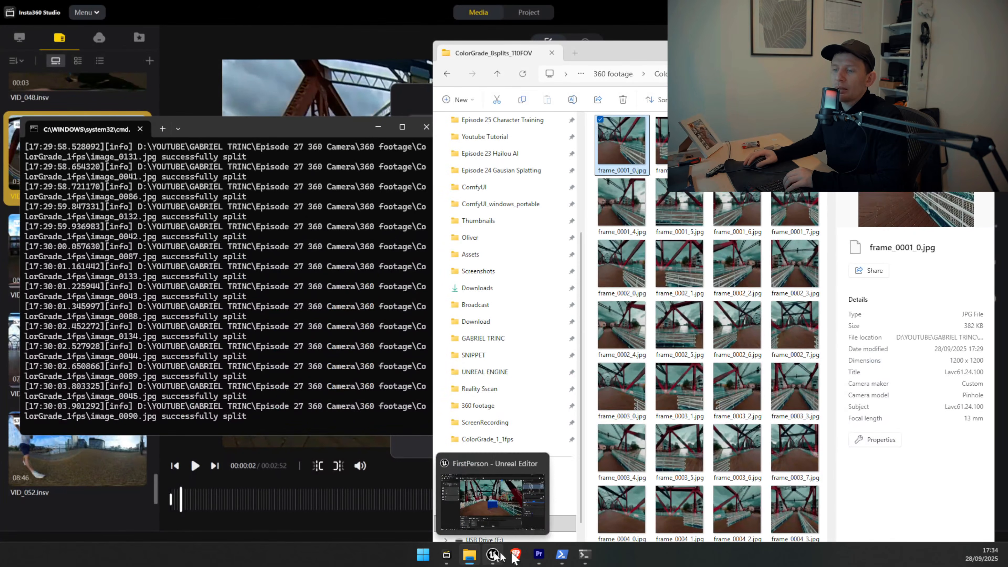
{"action": "mouse_move", "coordinate": [584, 556]}
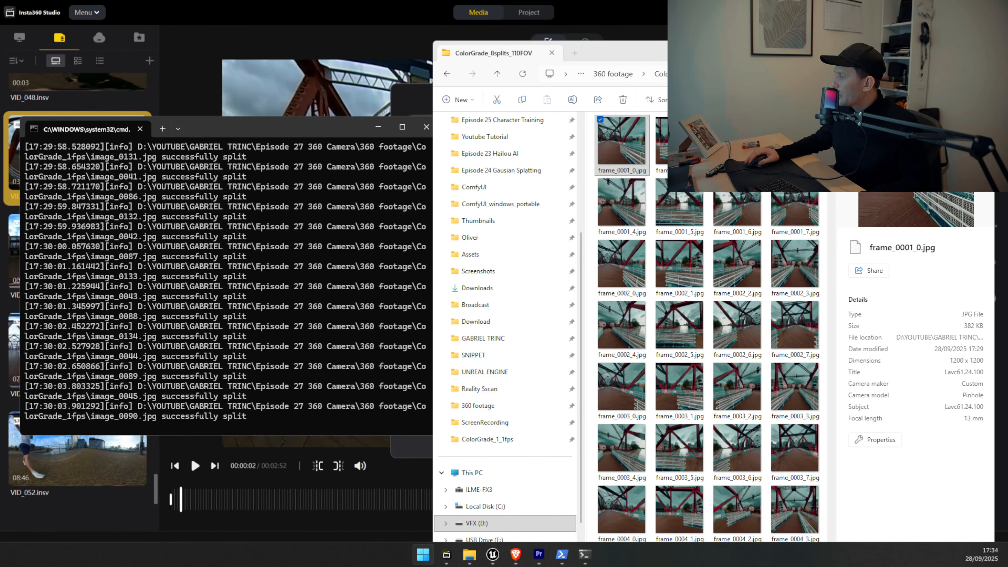
{"action": "left_click", "coordinate": [493, 554]}
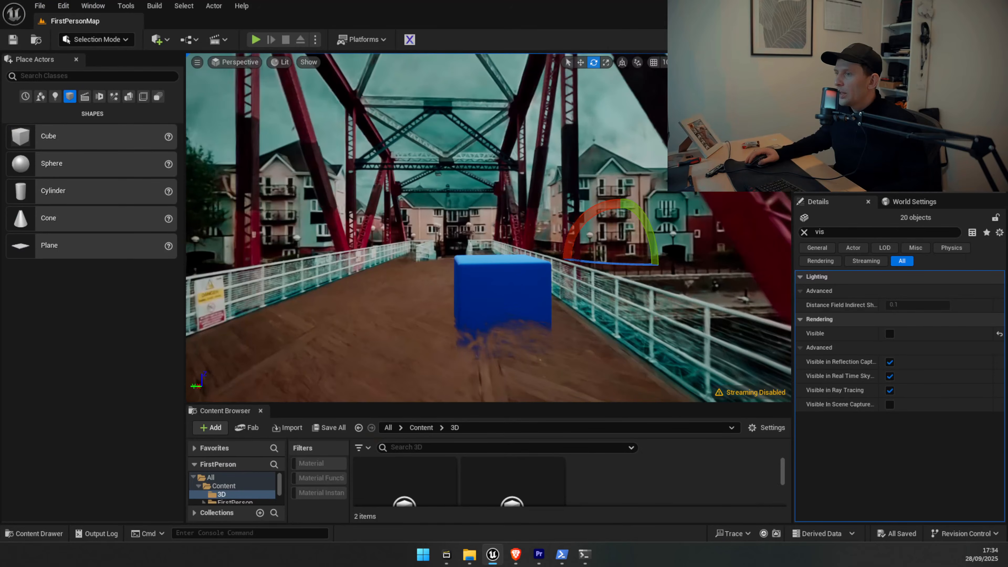
{"action": "left_click", "coordinate": [470, 555]}
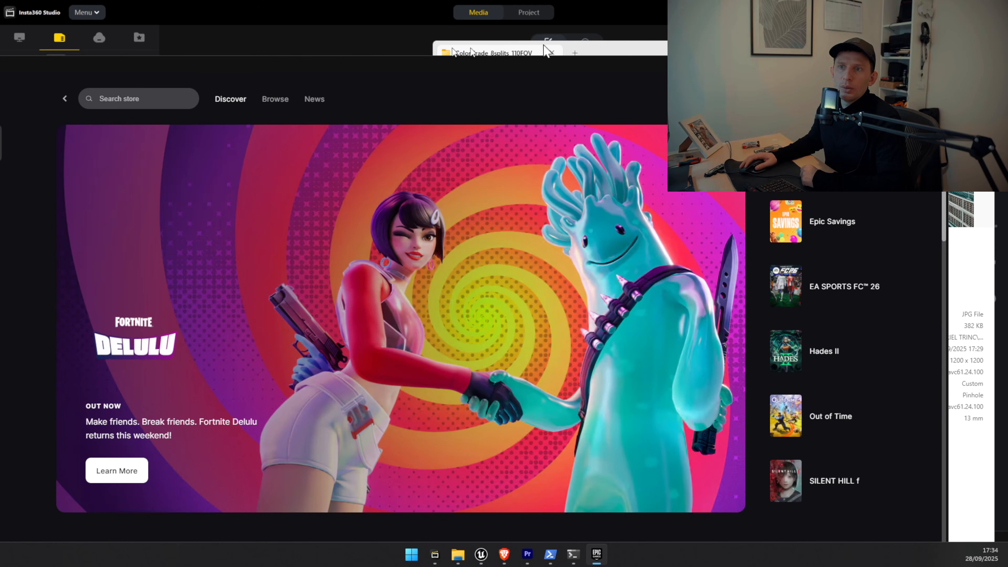
From the Unreal Engine section of the Epic Games Launcher, launch RealityScan 2.0.1 and delete the autosaved unnamed project.
{"action": "left_click", "coordinate": [911, 65]}
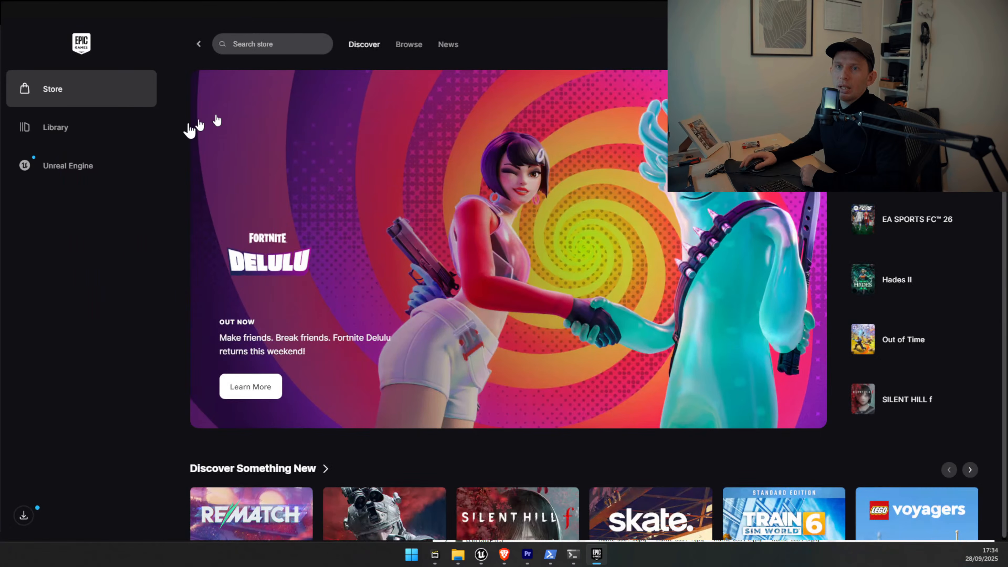
{"action": "left_click", "coordinate": [97, 137]}
{"action": "left_click", "coordinate": [84, 166]}
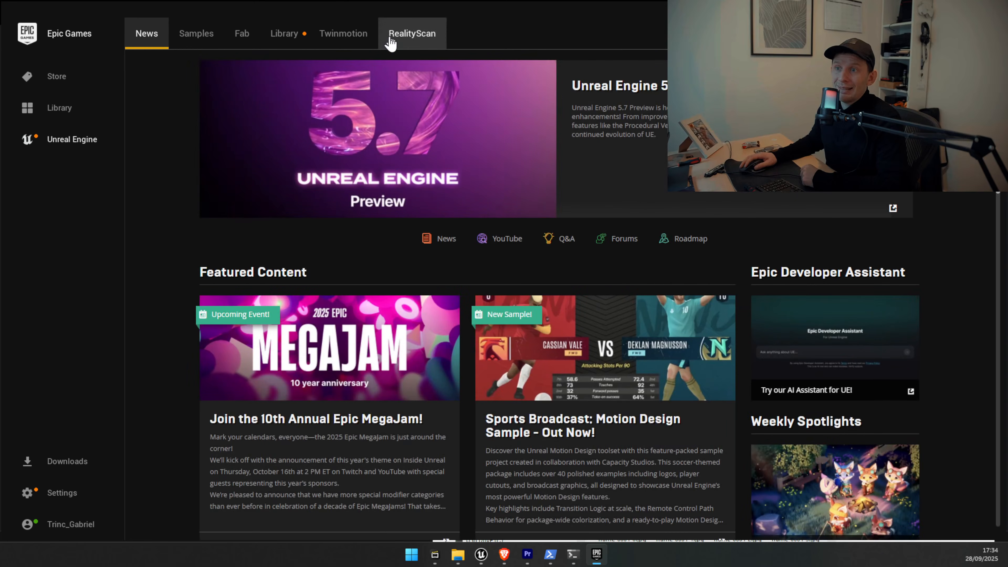
{"action": "left_click", "coordinate": [390, 38]}
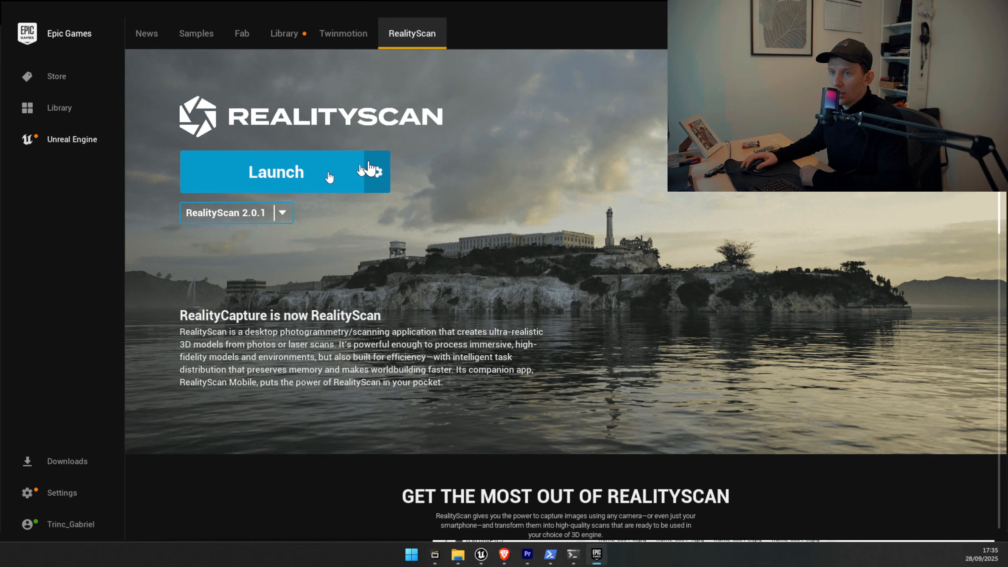
{"action": "left_click", "coordinate": [292, 175]}
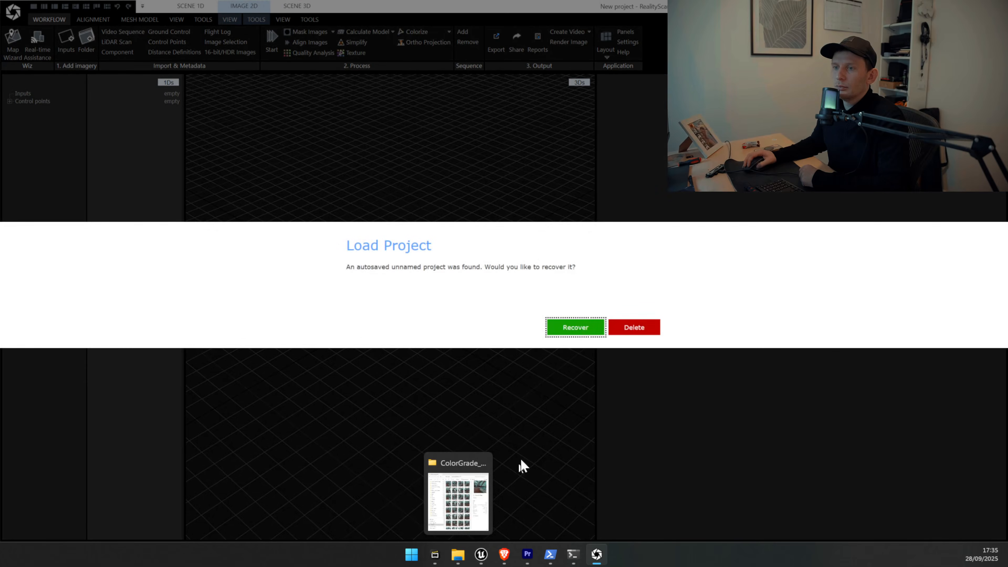
{"action": "left_click", "coordinate": [634, 327]}
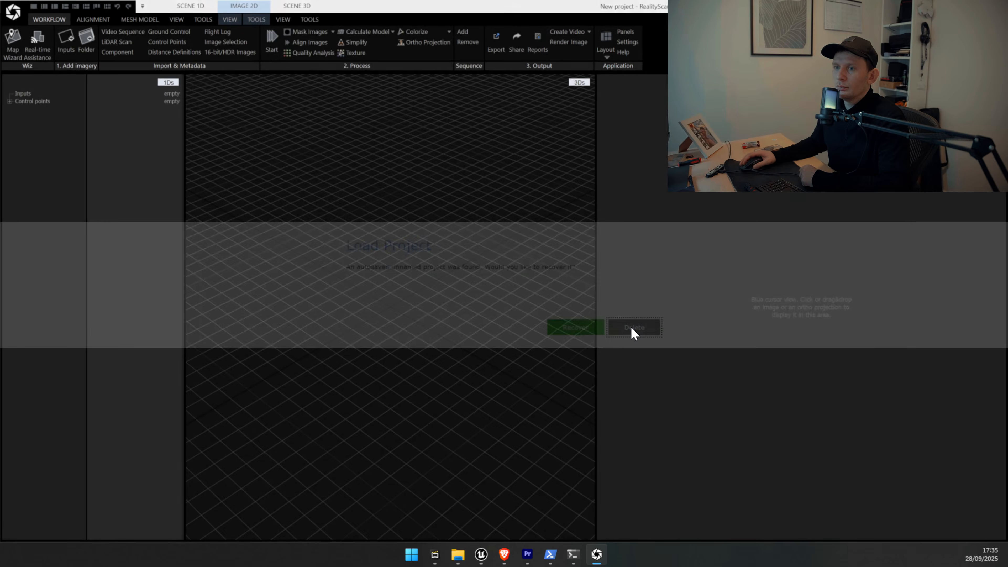
Import the ColorGrade_8splits_110FOV folder from 360 footage into the new RealityScan project.
{"action": "left_click", "coordinate": [458, 554]}
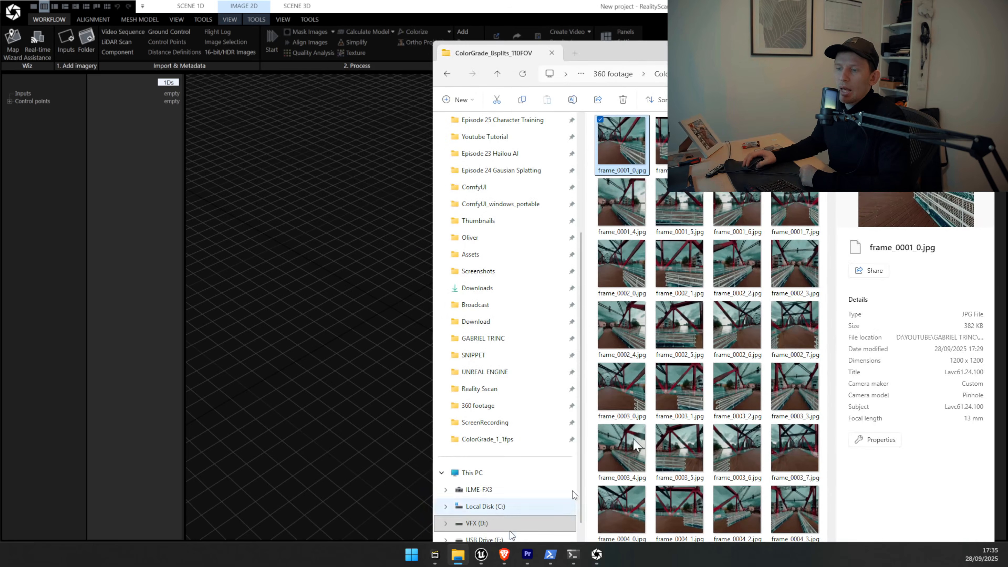
{"action": "left_click", "coordinate": [498, 74]}
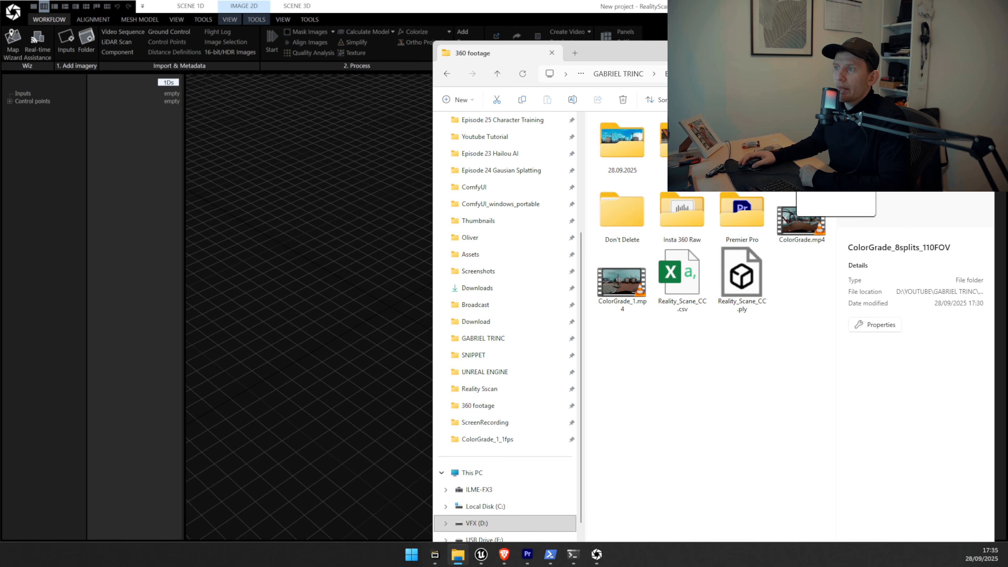
{"action": "left_click_drag", "start_coordinate": [798, 163], "coordinate": [293, 208]}
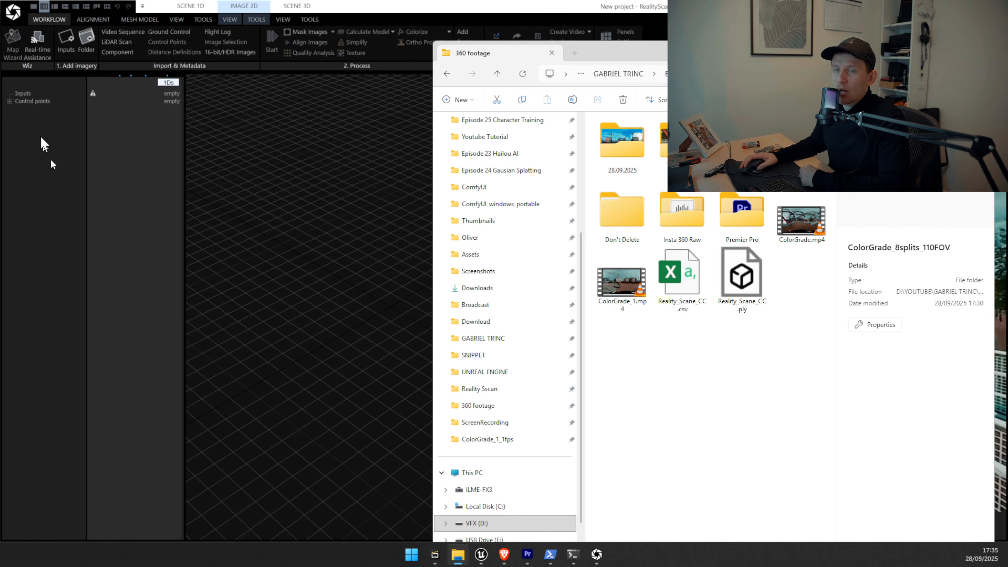
Return to the RealityScan window and start aligning the imported split images.
{"action": "left_click", "coordinate": [51, 190]}
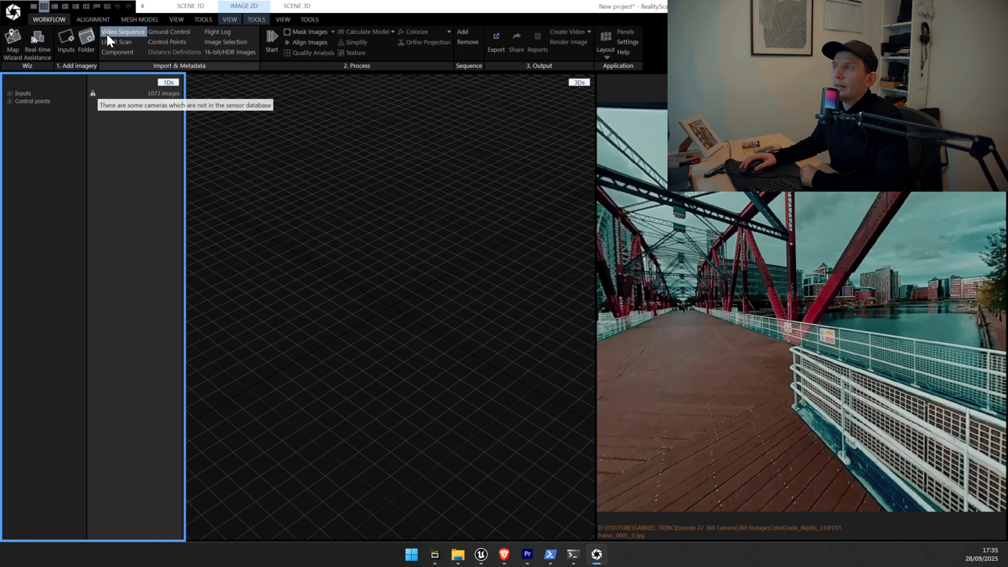
{"action": "left_click", "coordinate": [88, 21]}
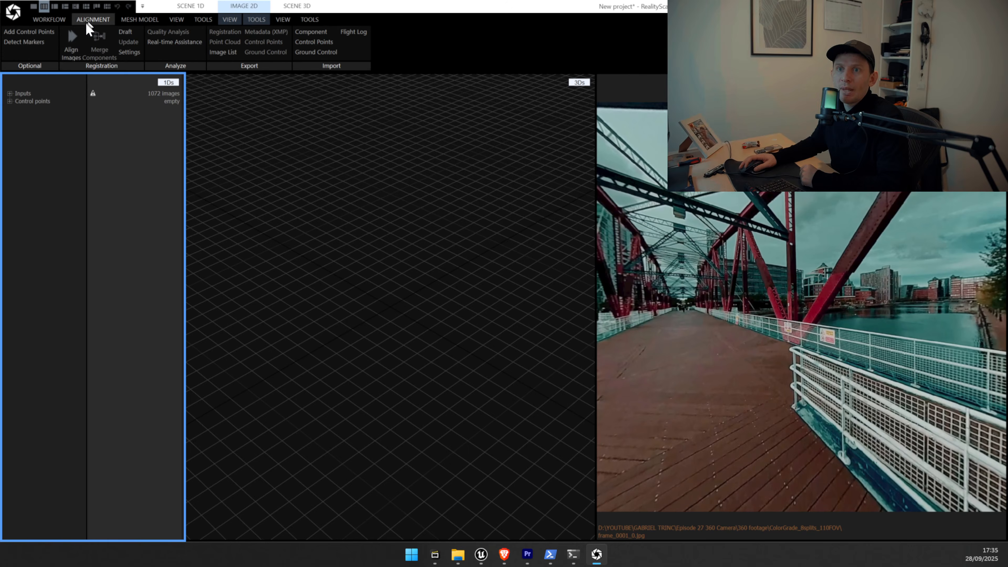
{"action": "left_click", "coordinate": [76, 57]}
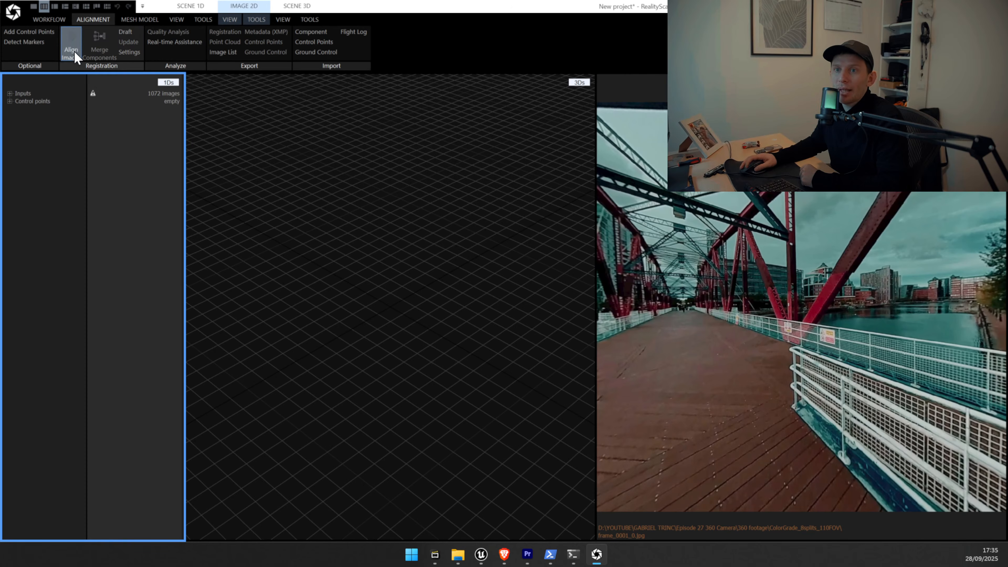
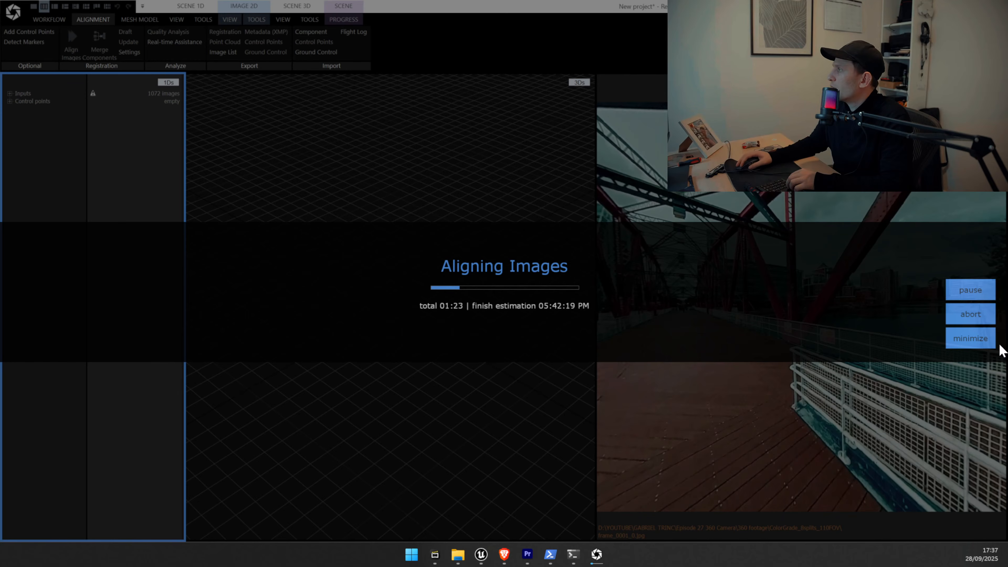
Switch to Postshot and open the recent project MediaCity.psht from the Reality Sscan folder.
{"action": "left_click_drag", "start_coordinate": [999, 346], "coordinate": [643, 146]}
{"action": "left_click", "coordinate": [620, 140]}
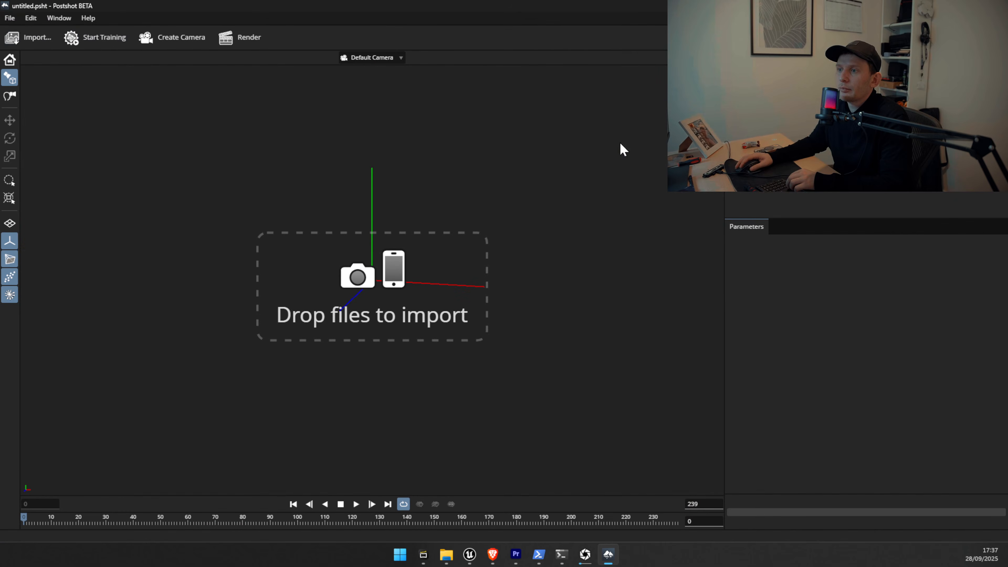
{"action": "left_click", "coordinate": [10, 18]}
{"action": "mouse_move", "coordinate": [44, 68]}
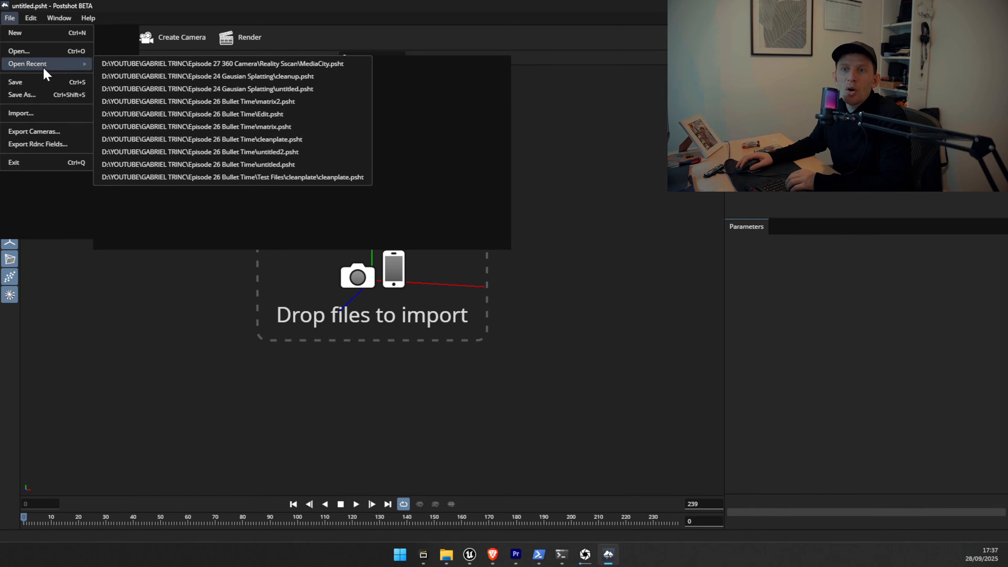
{"action": "left_click", "coordinate": [143, 64]}
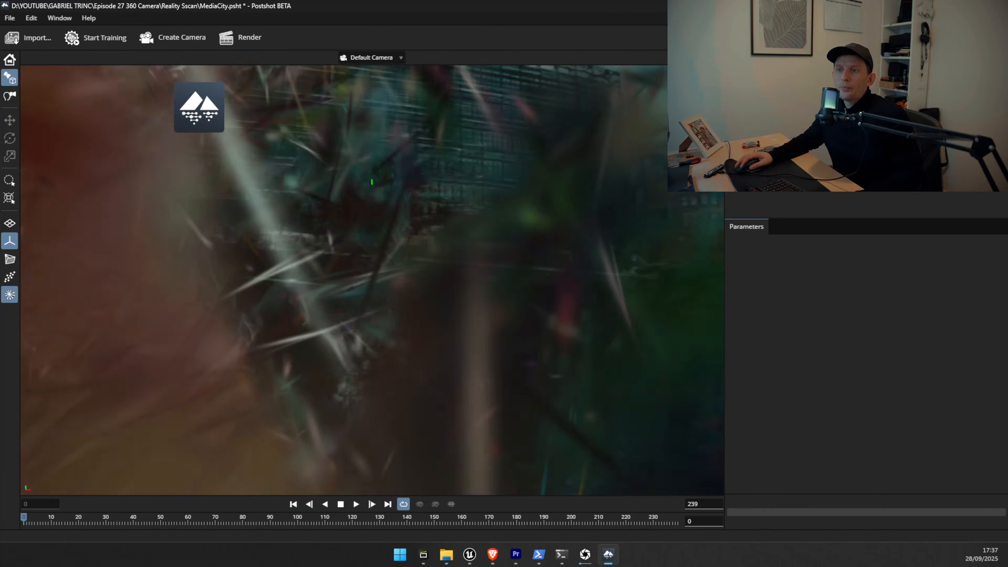
Navigate the MediaCity splat from the park path up the steps and onto the bridge deck to examine the reconstruction.
{"action": "left_click_drag", "start_coordinate": [372, 182], "coordinate": [362, 230]}
{"action": "scroll", "coordinate": [383, 204], "scroll_direction": "up", "scroll_amount": 2}
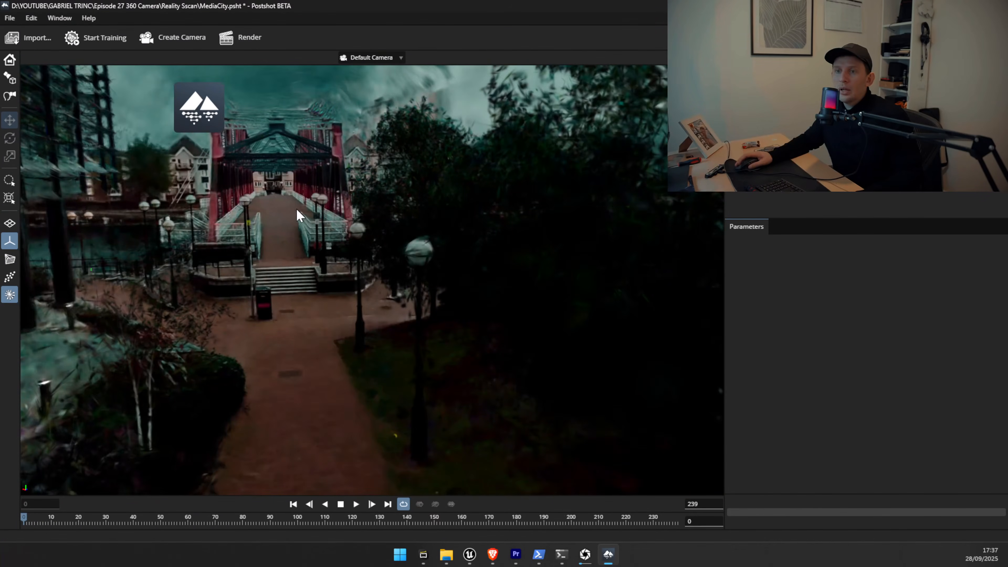
{"action": "right_click_drag", "start_coordinate": [297, 211], "coordinate": [317, 235]}
{"action": "left_click_drag", "start_coordinate": [317, 234], "coordinate": [358, 222]}
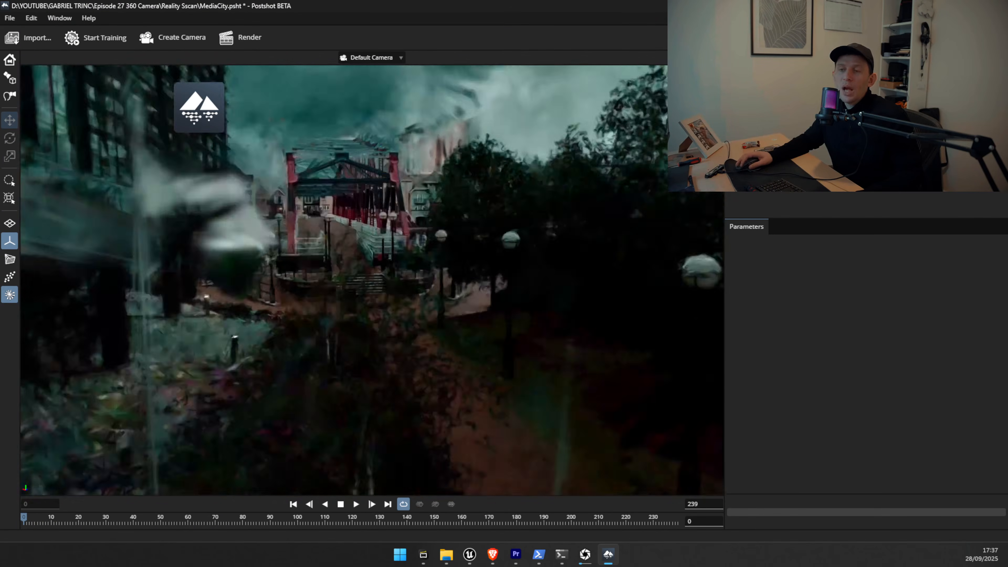
{"action": "right_click_drag", "start_coordinate": [357, 222], "coordinate": [337, 198]}
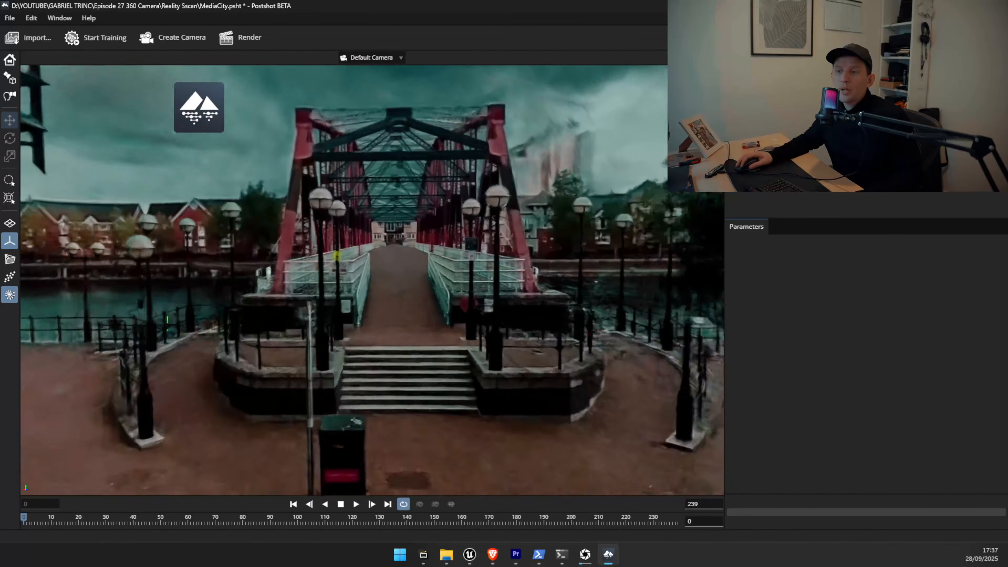
{"action": "key", "text": "w"}
{"action": "key", "text": "a"}
{"action": "key", "text": "d"}
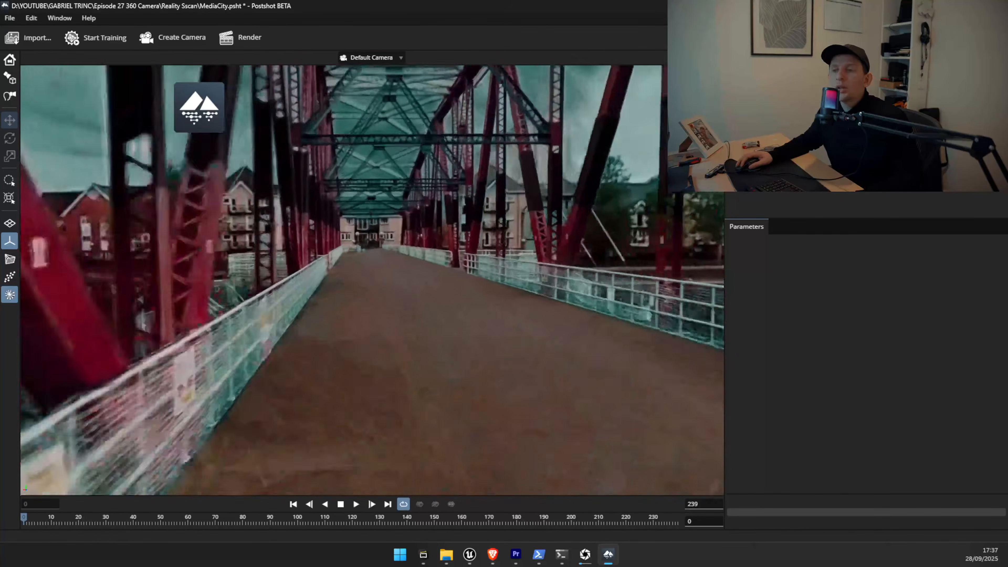
{"action": "key", "text": "w"}
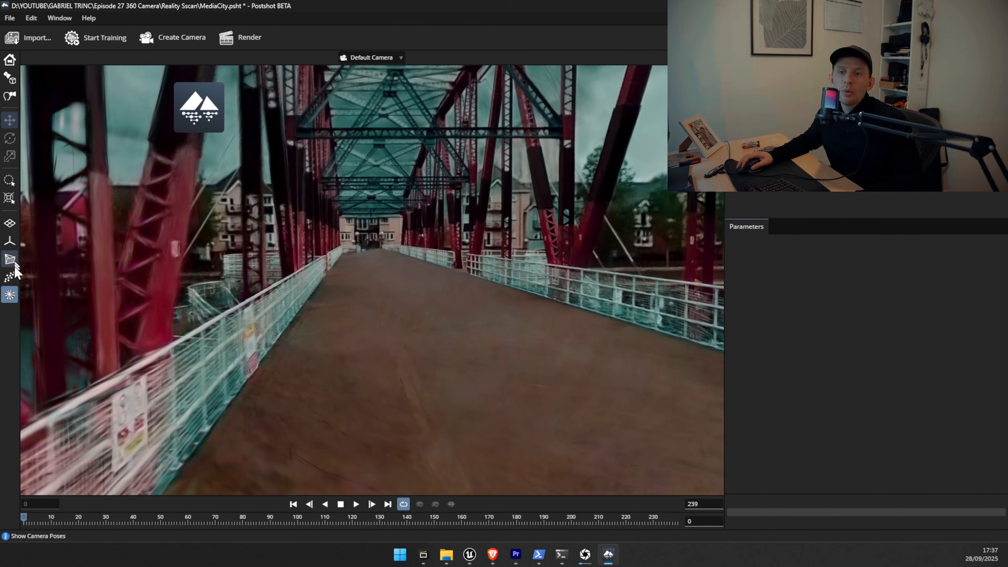
Hide the splat rendering and show only the sparse point cloud of the bridge.
{"action": "left_click", "coordinate": [10, 294]}
{"action": "left_click", "coordinate": [11, 285]}
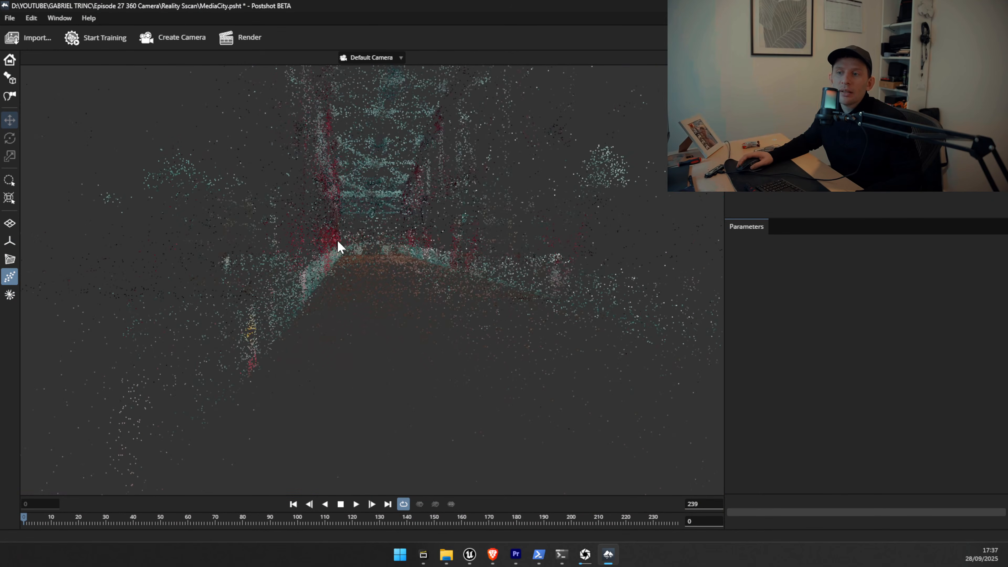
Examine the bridge's sparse point cloud from outside the structure and along the deck.
{"action": "scroll", "coordinate": [337, 241], "scroll_direction": "down", "scroll_amount": 8}
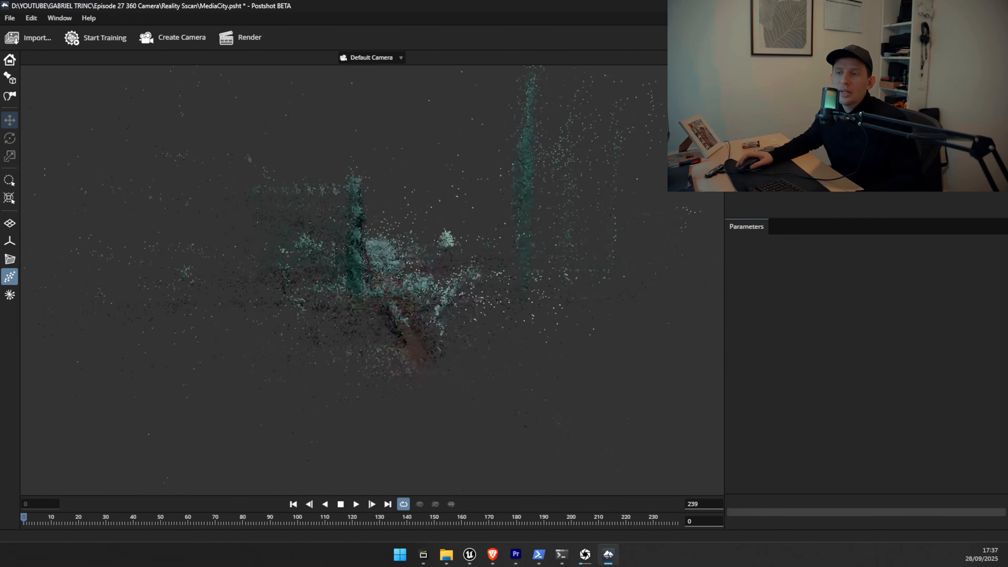
{"action": "left_click_drag", "start_coordinate": [338, 241], "coordinate": [655, 248]}
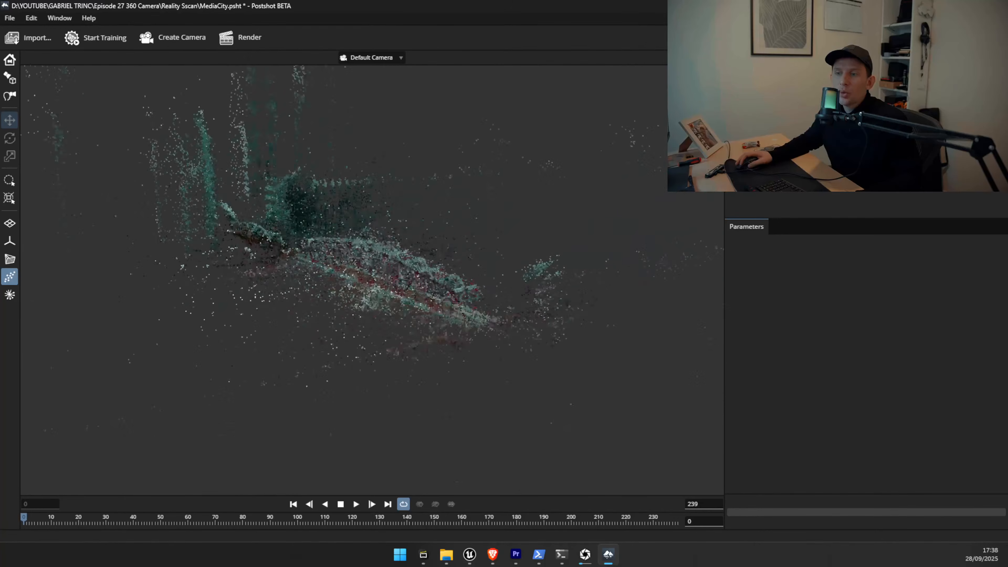
{"action": "left_click_drag", "start_coordinate": [301, 293], "coordinate": [402, 212]}
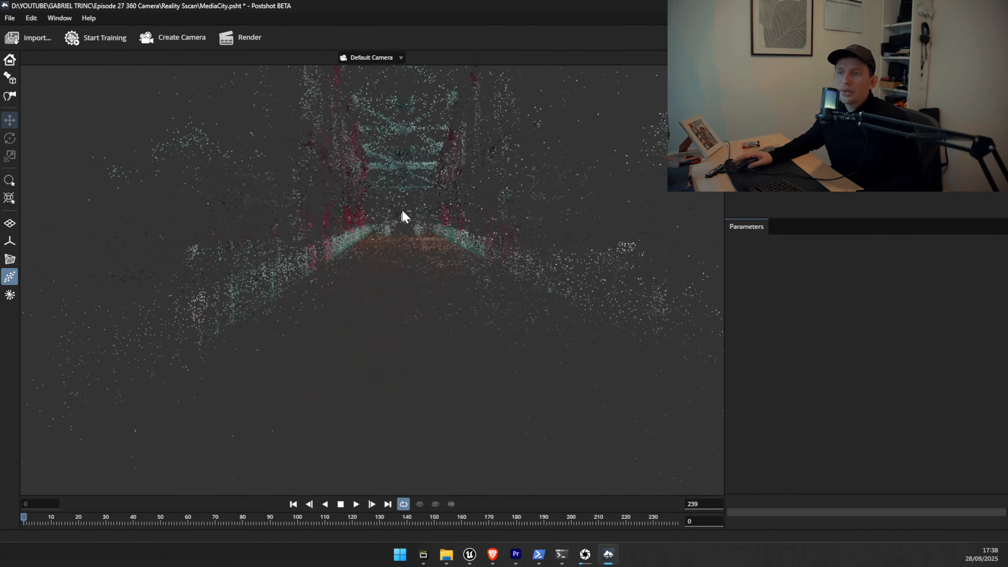
{"action": "scroll", "coordinate": [403, 211], "scroll_direction": "down", "scroll_amount": 5}
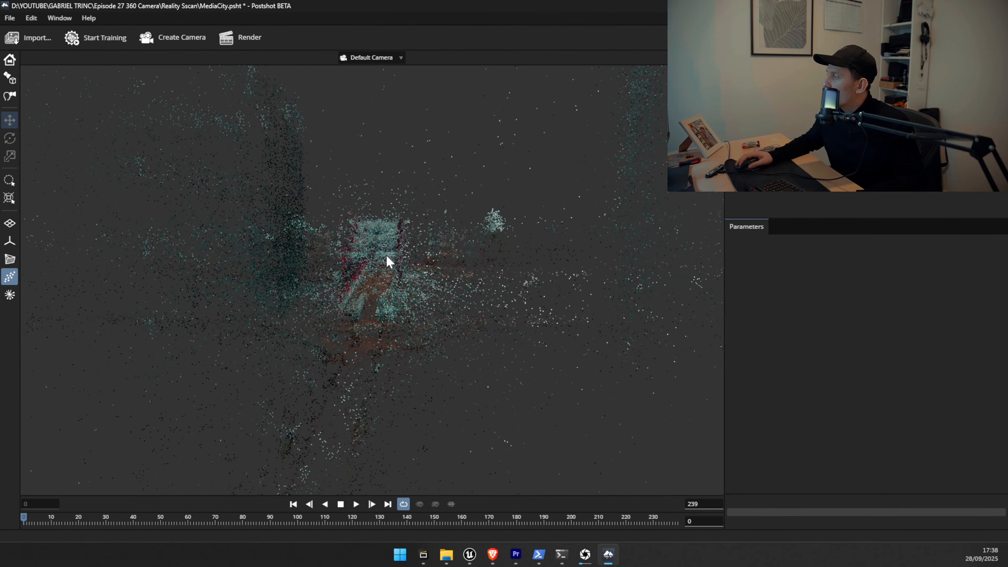
{"action": "left_click_drag", "start_coordinate": [390, 261], "coordinate": [192, 271]}
Show the splat briefly, and switch the viewport to display only the camera poses, without splat or sparse points.
{"action": "left_click", "coordinate": [9, 295]}
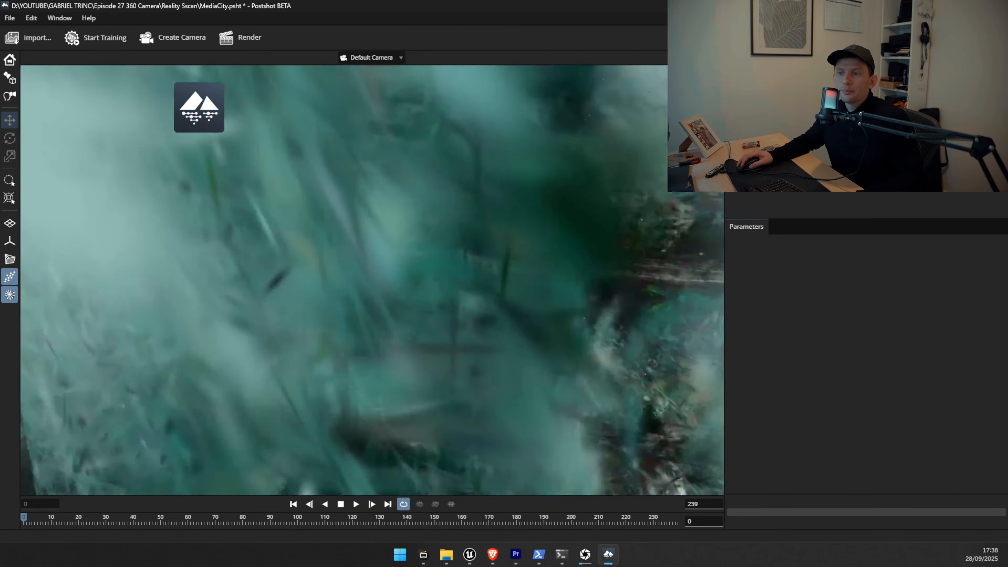
{"action": "left_click_drag", "start_coordinate": [372, 280], "coordinate": [531, 318]}
{"action": "left_click", "coordinate": [11, 278]}
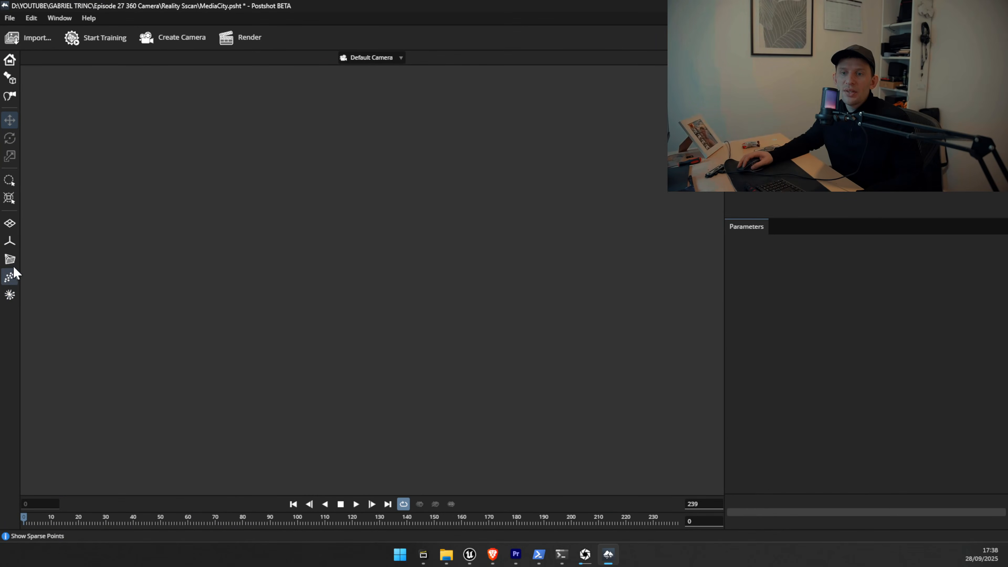
{"action": "left_click", "coordinate": [9, 259]}
{"action": "left_click_drag", "start_coordinate": [373, 281], "coordinate": [504, 281]}
{"action": "scroll", "coordinate": [325, 309], "scroll_direction": "up", "scroll_amount": 10}
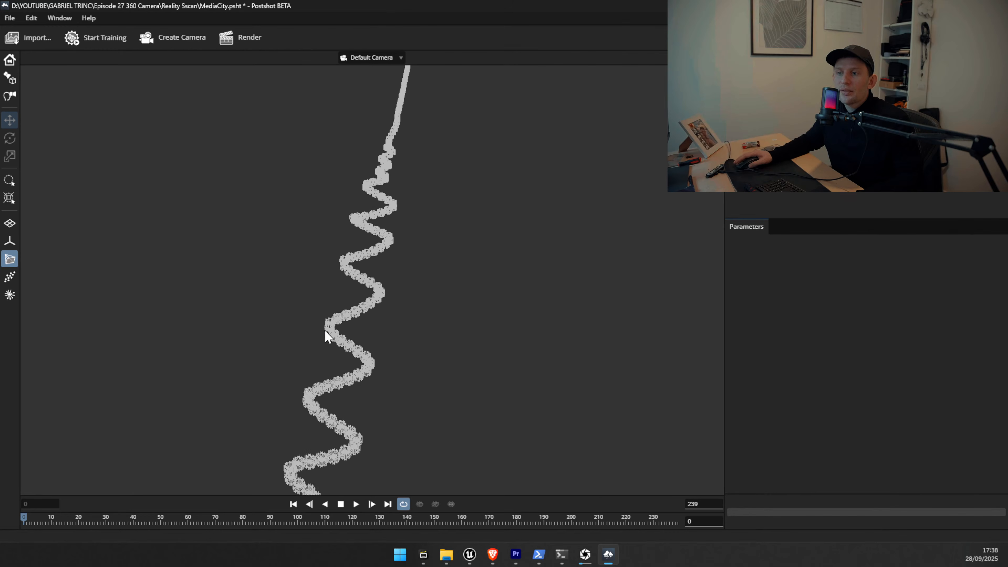
Inspect the camera poses close up, and view the whole capture path from the side.
{"action": "scroll", "coordinate": [393, 298], "scroll_direction": "up", "scroll_amount": 8}
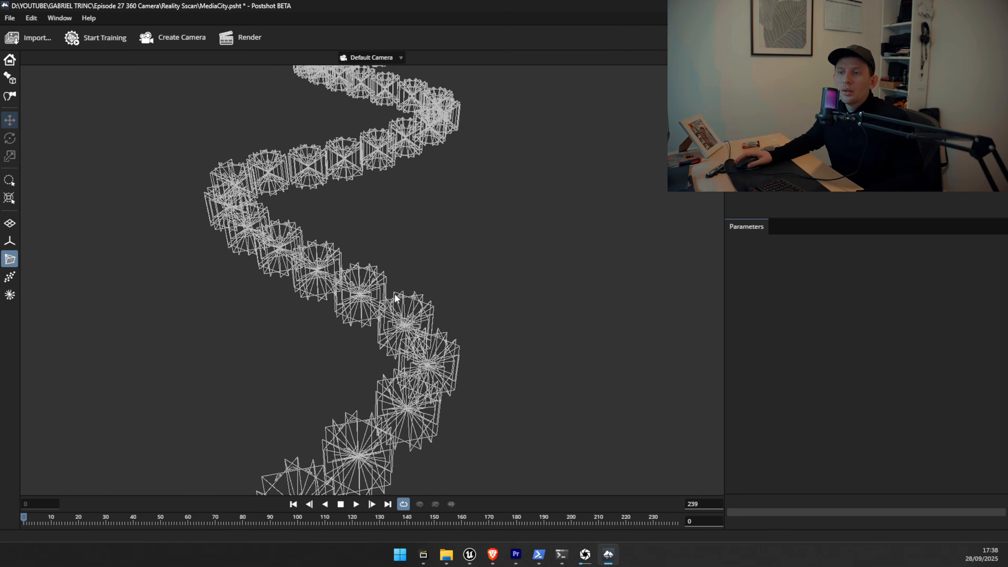
{"action": "scroll", "coordinate": [402, 308], "scroll_direction": "down", "scroll_amount": 15}
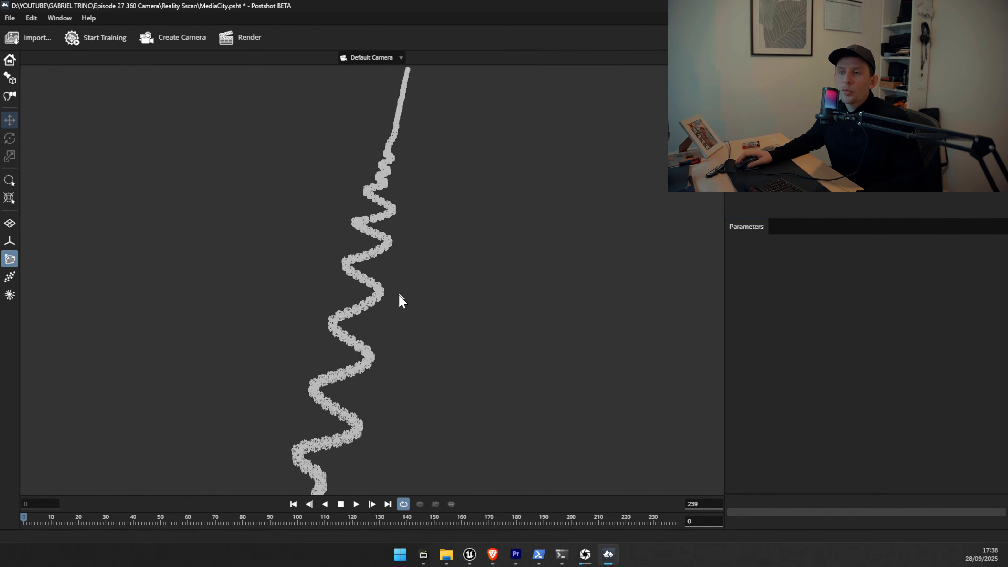
{"action": "left_click_drag", "start_coordinate": [278, 338], "coordinate": [404, 356]}
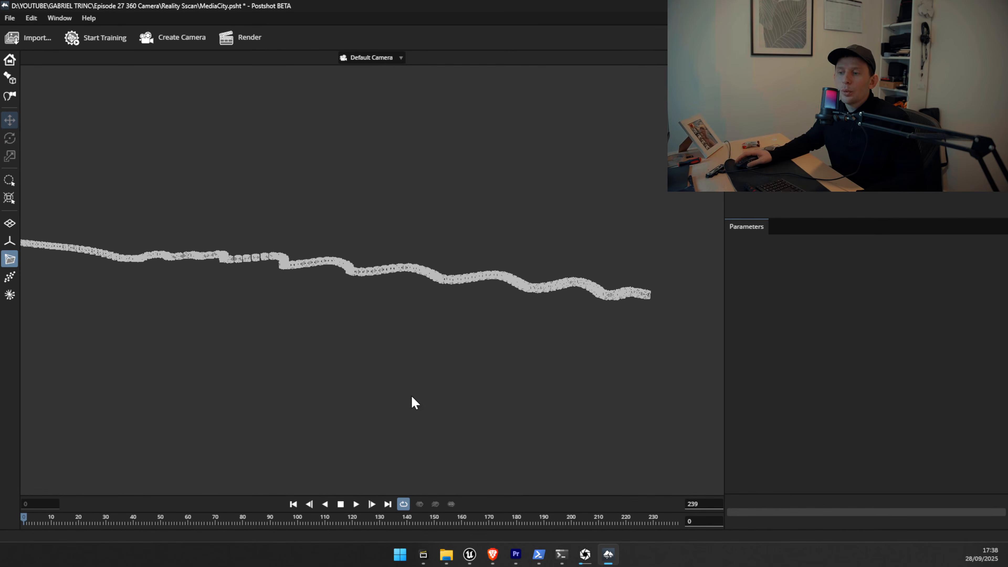
Check the image alignment progress in RealityScan and return to the full camera path in Postshot.
{"action": "left_click", "coordinate": [589, 563]}
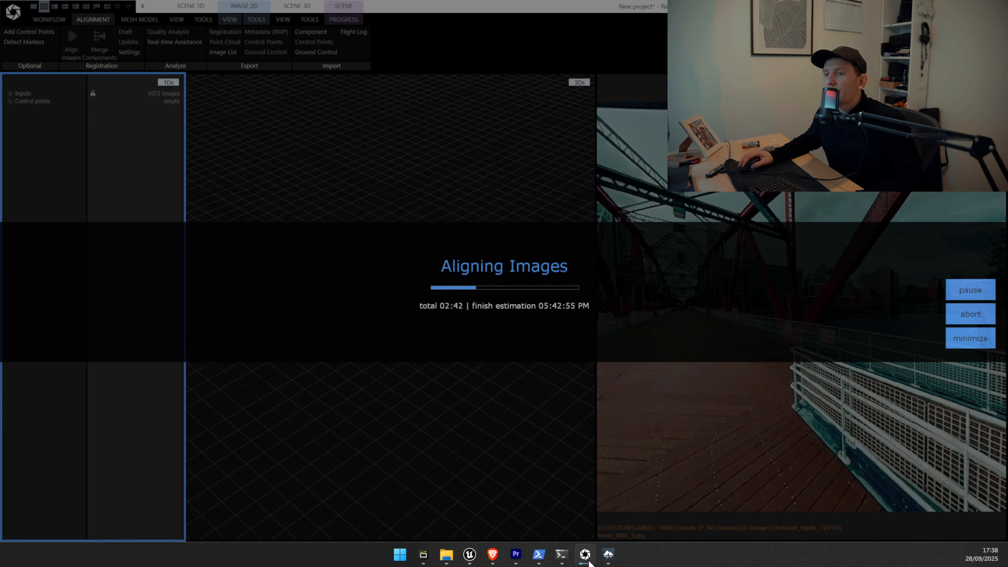
{"action": "left_click", "coordinate": [608, 559]}
{"action": "scroll", "coordinate": [454, 367], "scroll_direction": "down", "scroll_amount": 3}
{"action": "mouse_move", "coordinate": [513, 304]}
{"action": "left_mouse_down"}
{"action": "mouse_move", "coordinate": [393, 343]}
{"action": "mouse_move", "coordinate": [500, 421]}
{"action": "mouse_move", "coordinate": [554, 484]}
{"action": "left_mouse_up"}
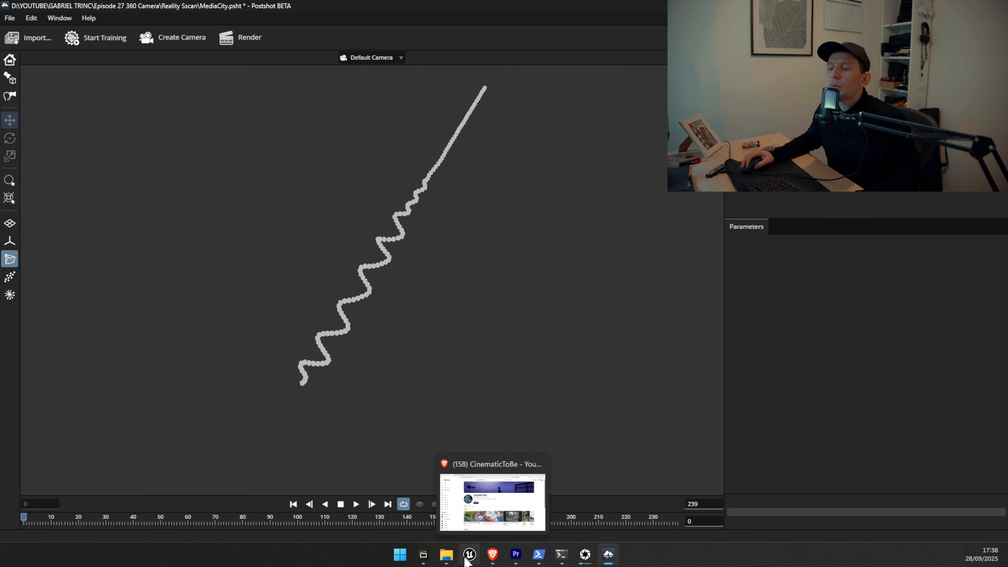
Switch to Insta360 Studio, dismiss the video export settings and play the VID_049.insv bridge clip.
{"action": "mouse_move", "coordinate": [532, 560]}
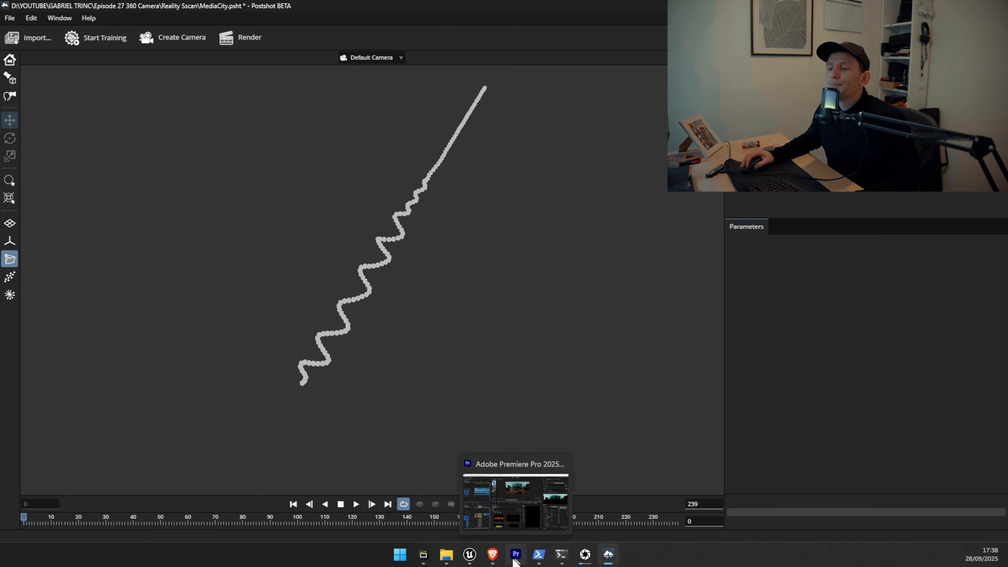
{"action": "mouse_move", "coordinate": [429, 560]}
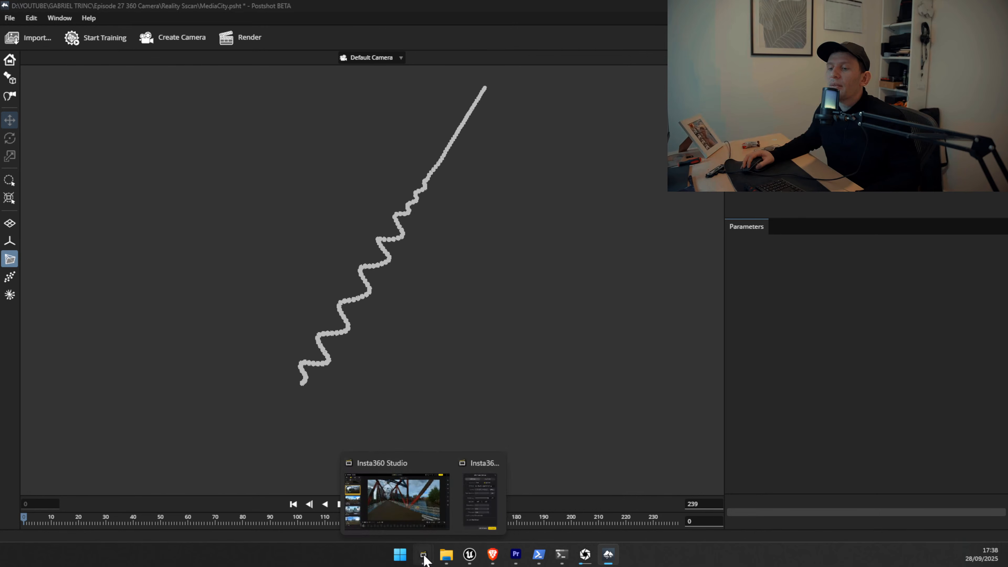
{"action": "left_click", "coordinate": [398, 514]}
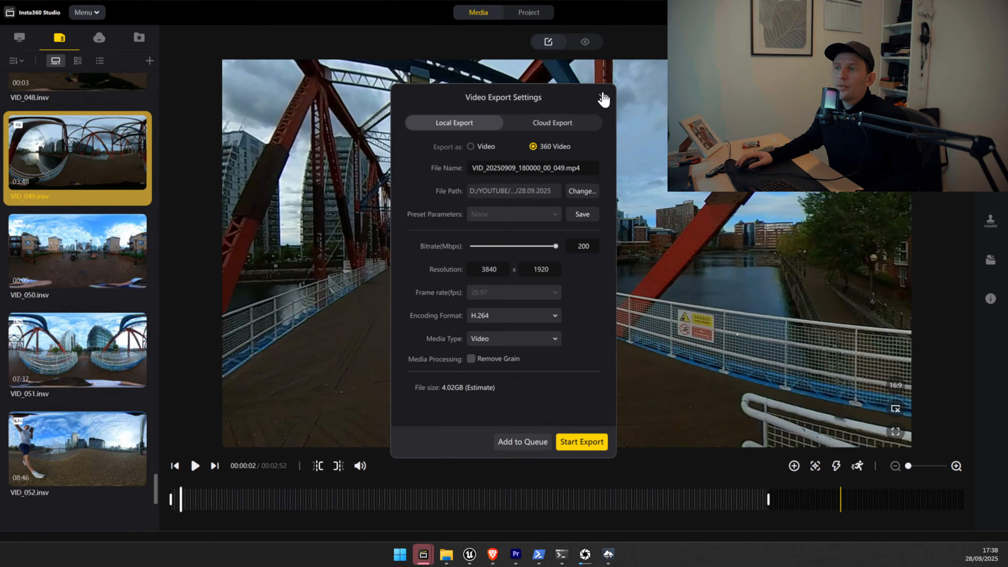
{"action": "left_click", "coordinate": [604, 98]}
{"action": "left_click_drag", "start_coordinate": [396, 311], "coordinate": [315, 424]}
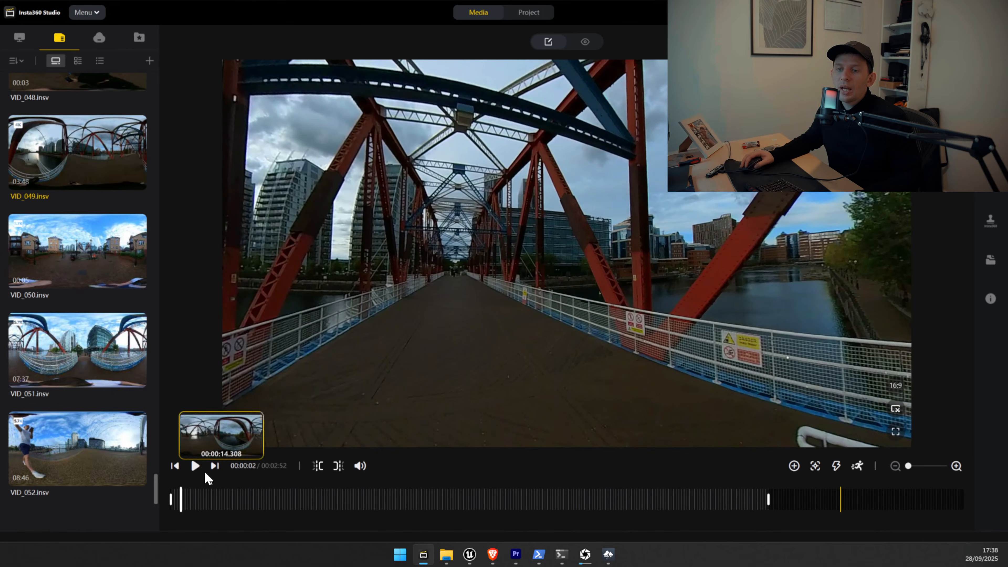
{"action": "left_click", "coordinate": [194, 466]}
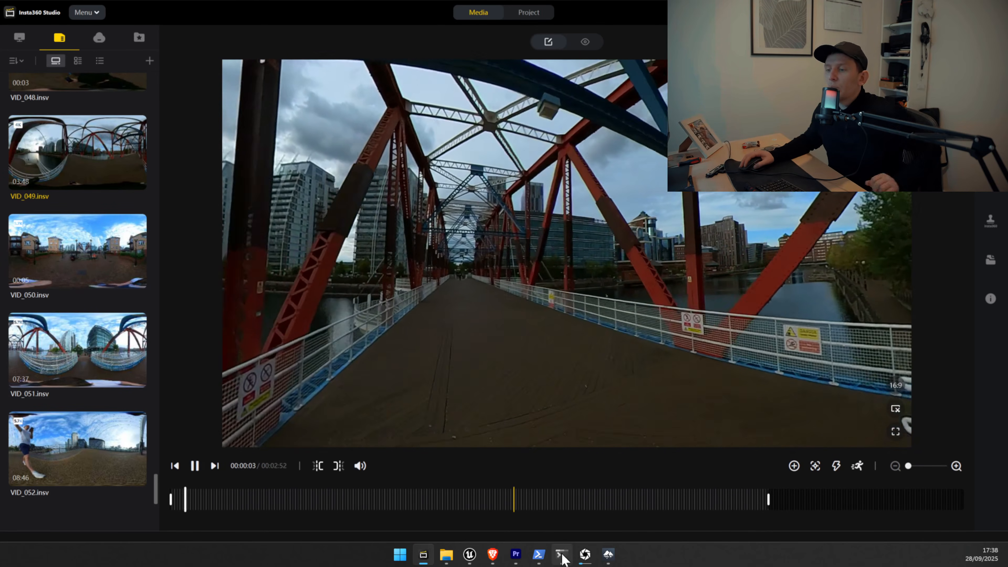
Switch to Postshot and arrange its window to fill the left half of the screen.
{"action": "left_click", "coordinate": [608, 555]}
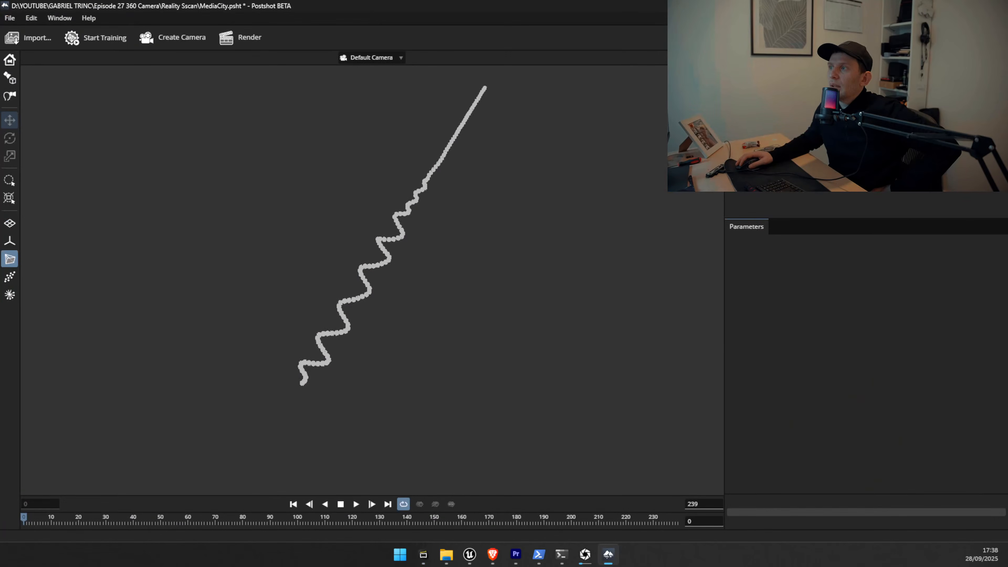
{"action": "left_click_drag", "start_coordinate": [674, 6], "coordinate": [1, 109]}
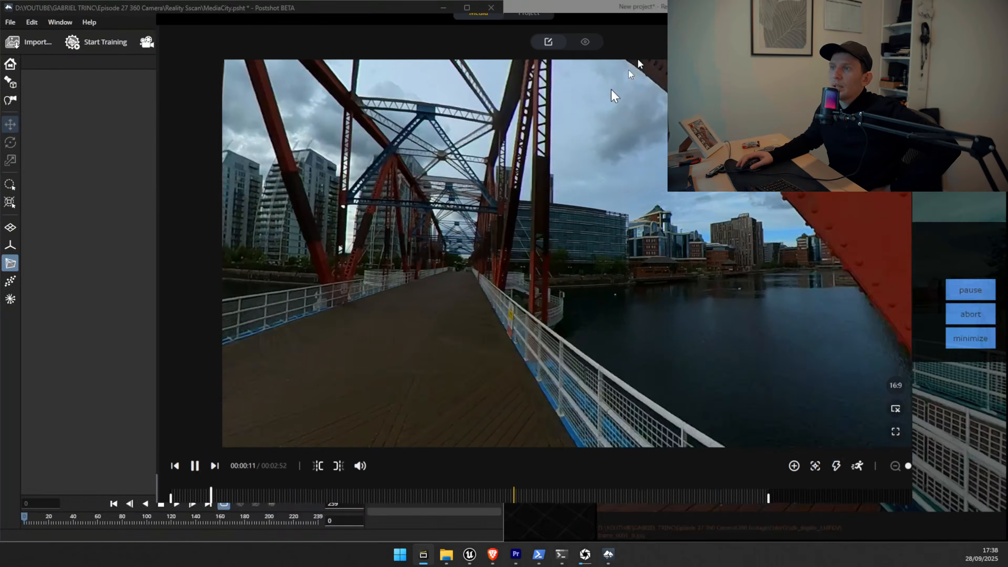
{"action": "left_click_drag", "start_coordinate": [612, 90], "coordinate": [2, 192]}
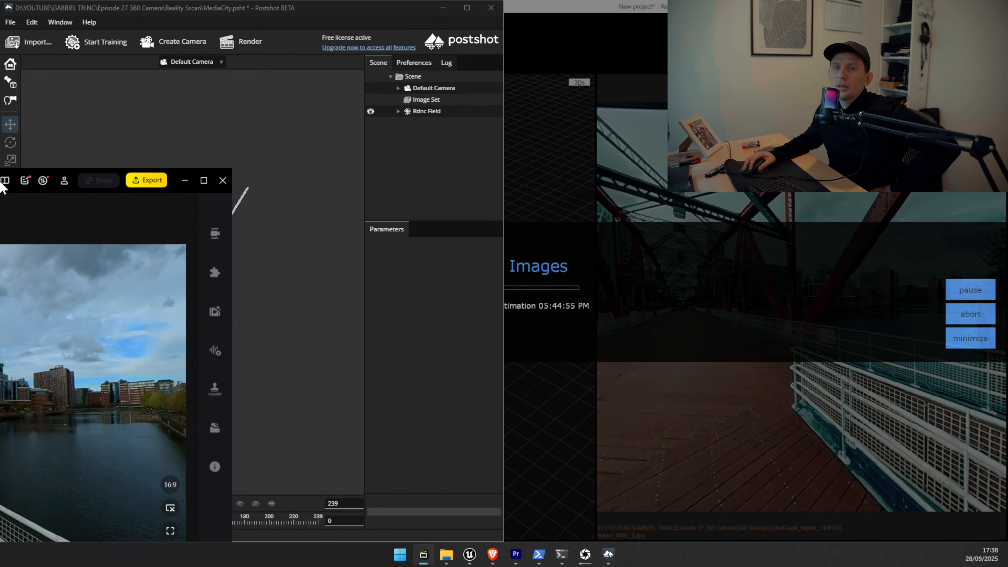
{"action": "left_click", "coordinate": [359, 18]}
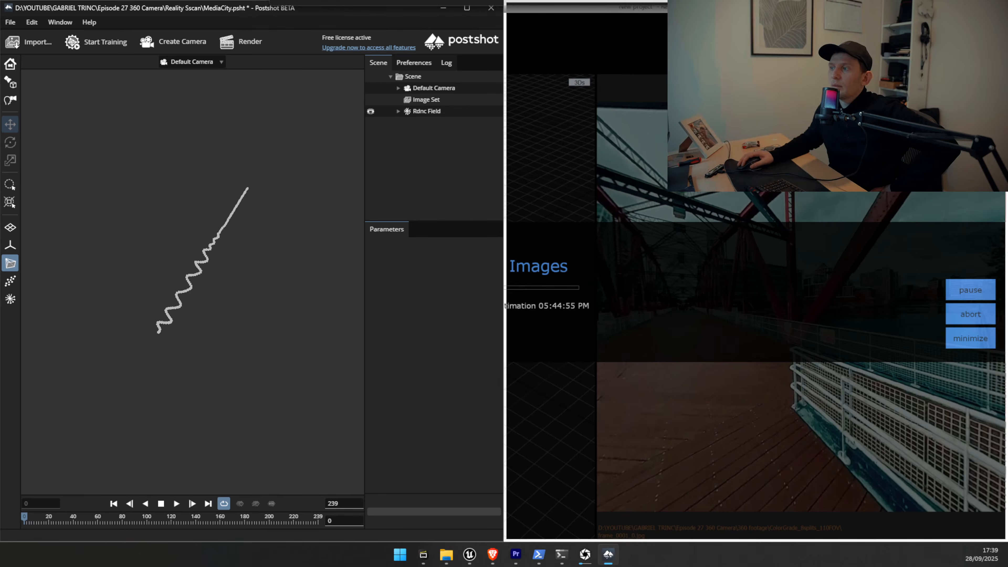
{"action": "key", "text": "super+Right"}
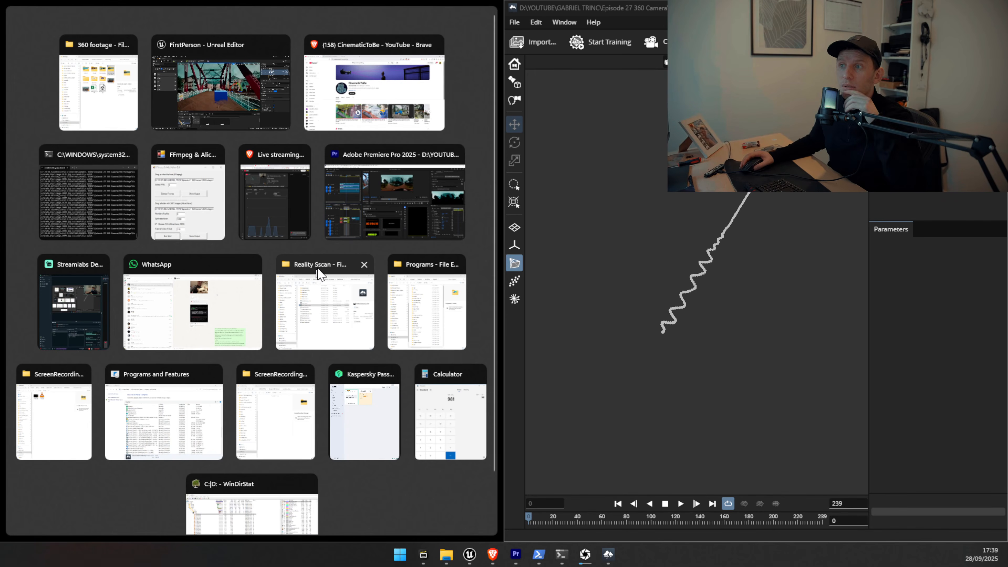
{"action": "left_click_drag", "start_coordinate": [760, 9], "coordinate": [256, 30]}
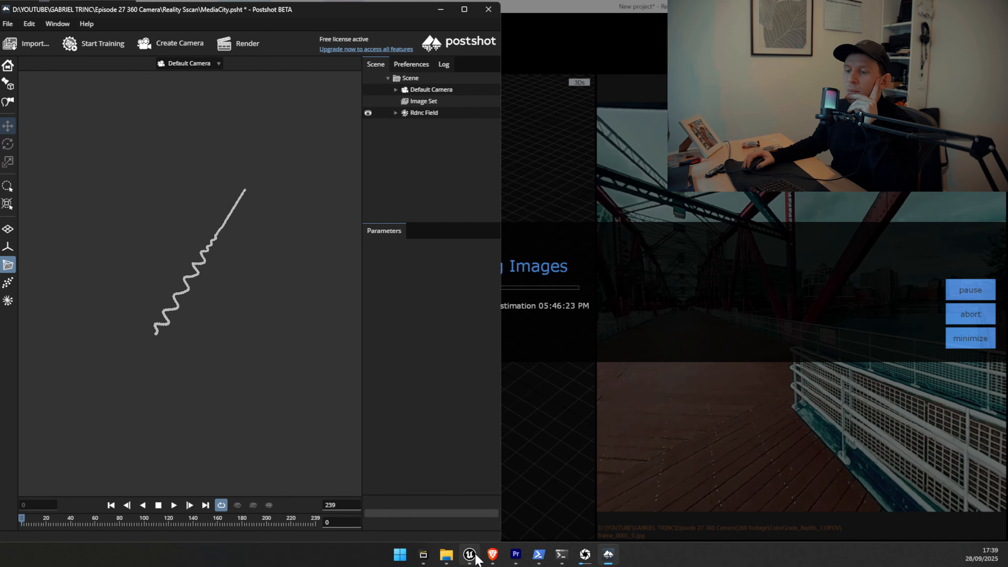
Bring Insta360 Studio to the front and resize its window so the clip preview sits beside Postshot.
{"action": "left_click", "coordinate": [423, 555]}
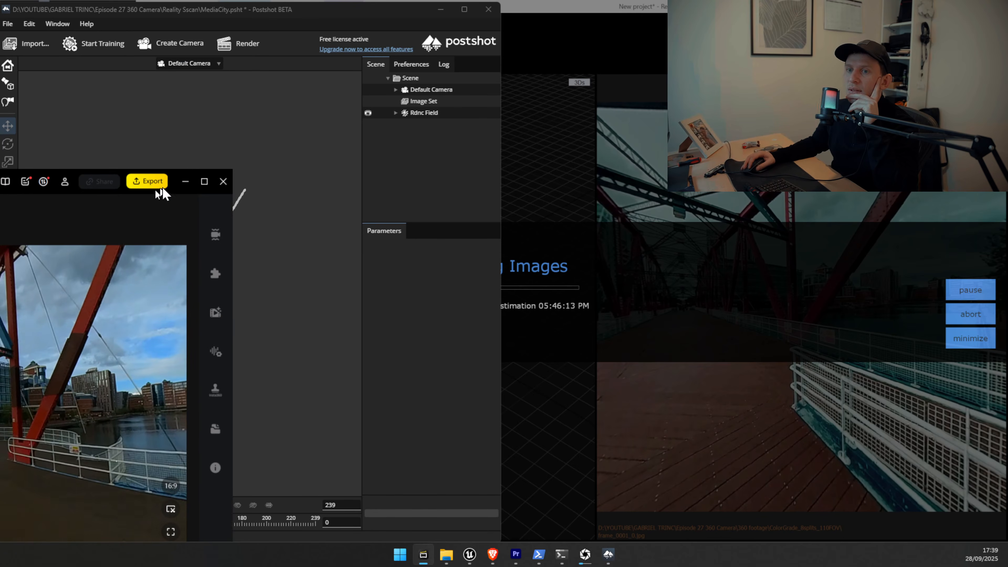
{"action": "left_click_drag", "start_coordinate": [173, 187], "coordinate": [935, 48]}
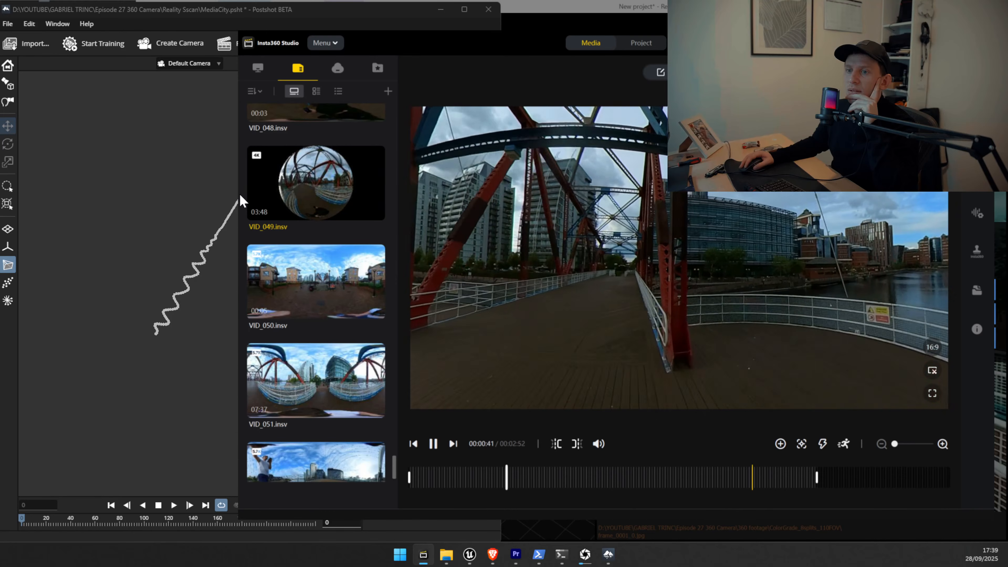
{"action": "left_click_drag", "start_coordinate": [241, 200], "coordinate": [459, 192]}
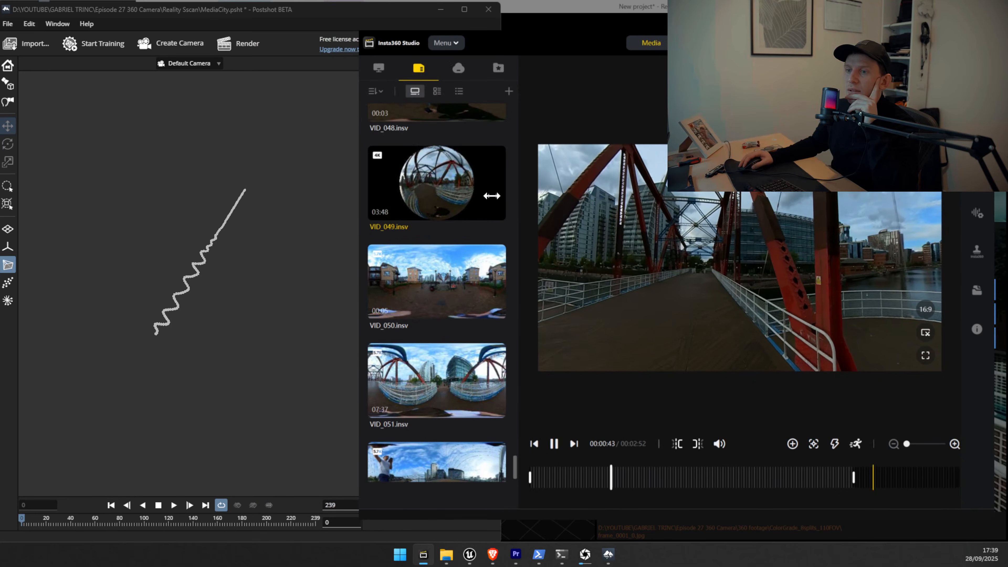
Compare the camera path in Postshot with the playing bridge footage, viewing the path from several angles.
{"action": "left_click", "coordinate": [194, 342]}
{"action": "left_click_drag", "start_coordinate": [194, 342], "coordinate": [302, 337]}
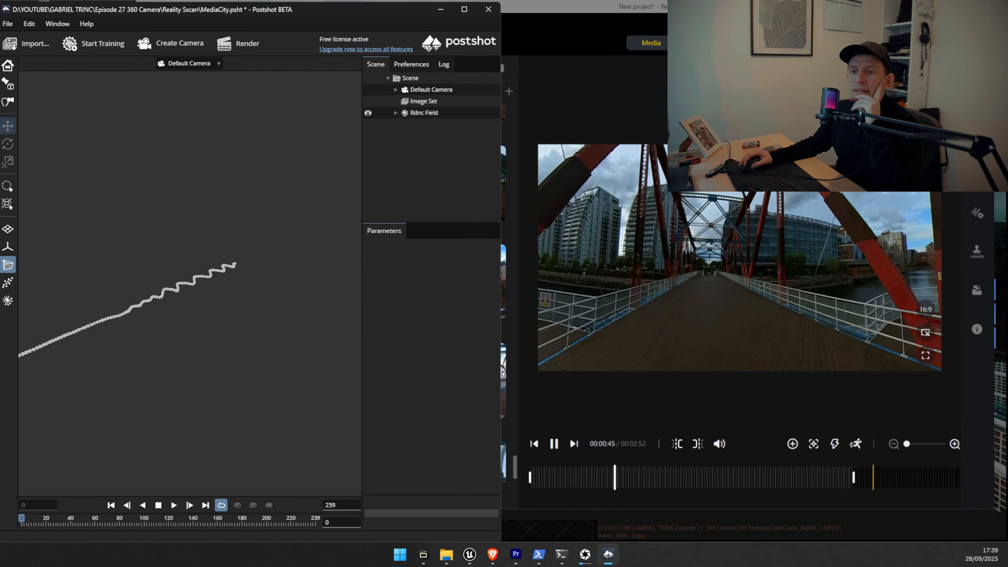
{"action": "scroll", "coordinate": [169, 302], "scroll_direction": "up", "scroll_amount": 3}
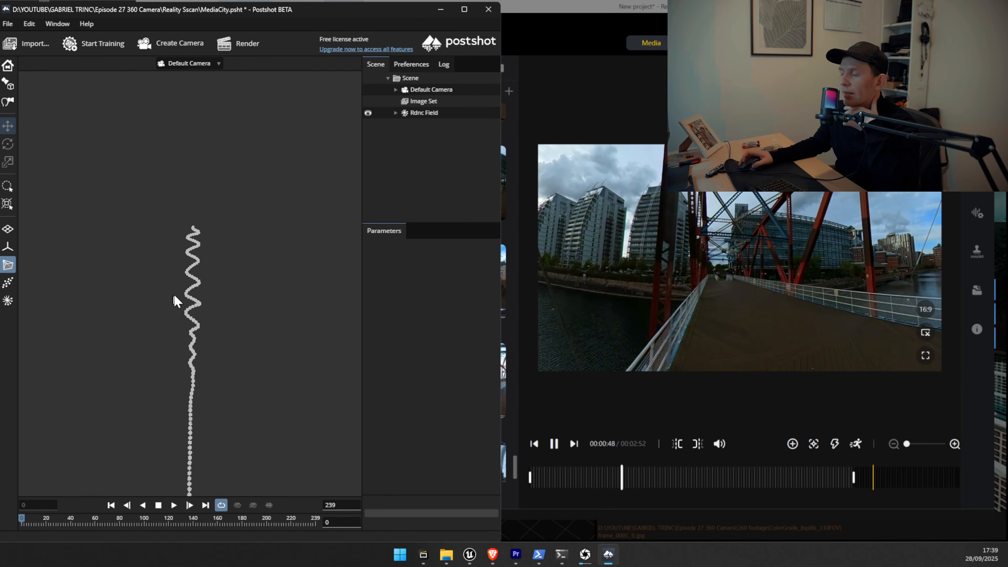
{"action": "mouse_move", "coordinate": [190, 301]}
{"action": "left_mouse_down"}
{"action": "mouse_move", "coordinate": [216, 304]}
{"action": "mouse_move", "coordinate": [208, 298]}
{"action": "left_mouse_up"}
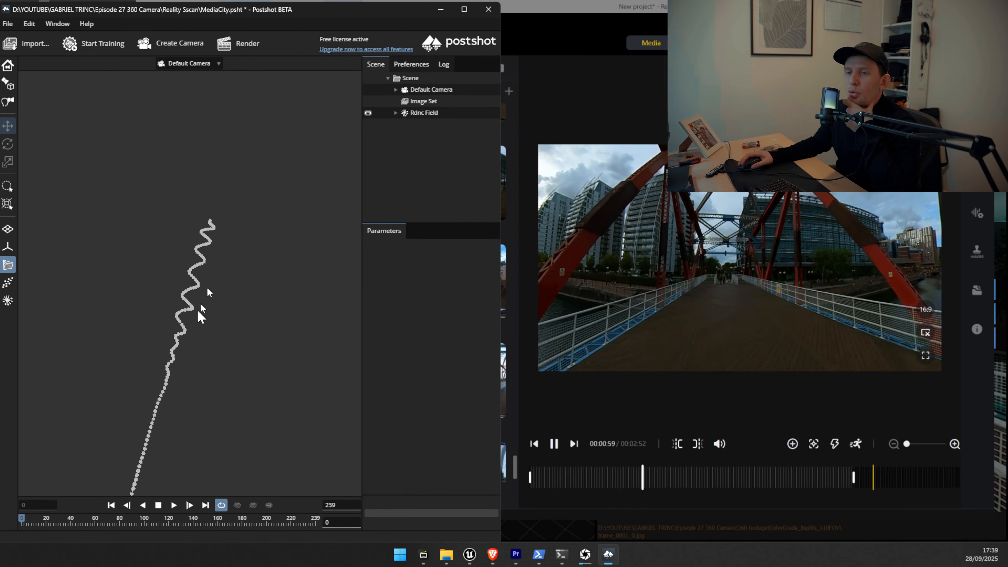
{"action": "left_click_drag", "start_coordinate": [198, 312], "coordinate": [266, 278]}
{"action": "scroll", "coordinate": [198, 327], "scroll_direction": "up", "scroll_amount": 4}
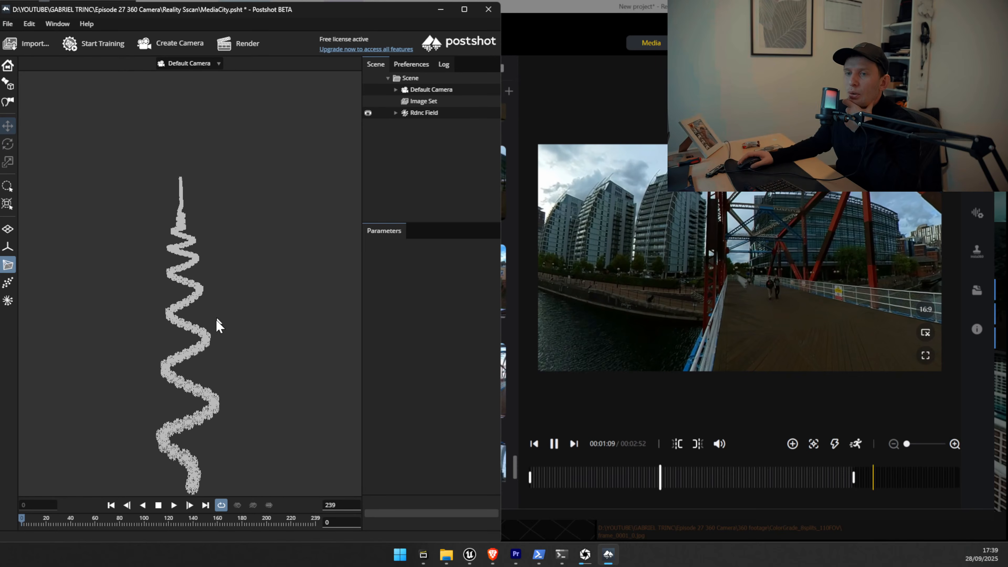
{"action": "left_click_drag", "start_coordinate": [217, 325], "coordinate": [178, 466]}
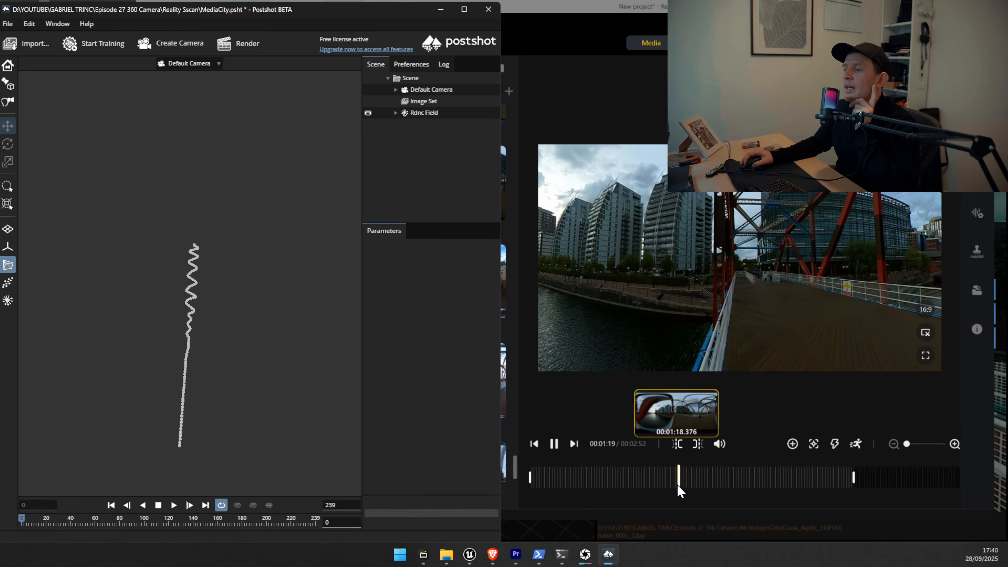
Skip the clip ahead to 00:02:04 at the end of the bridge and examine the matching section of the camera path.
{"action": "left_click", "coordinate": [685, 480]}
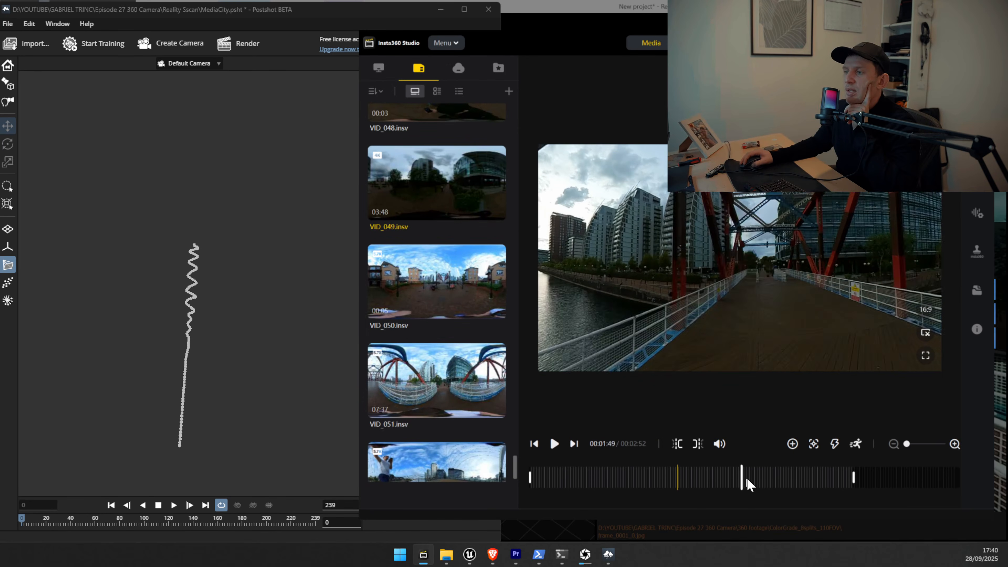
{"action": "left_click", "coordinate": [763, 476]}
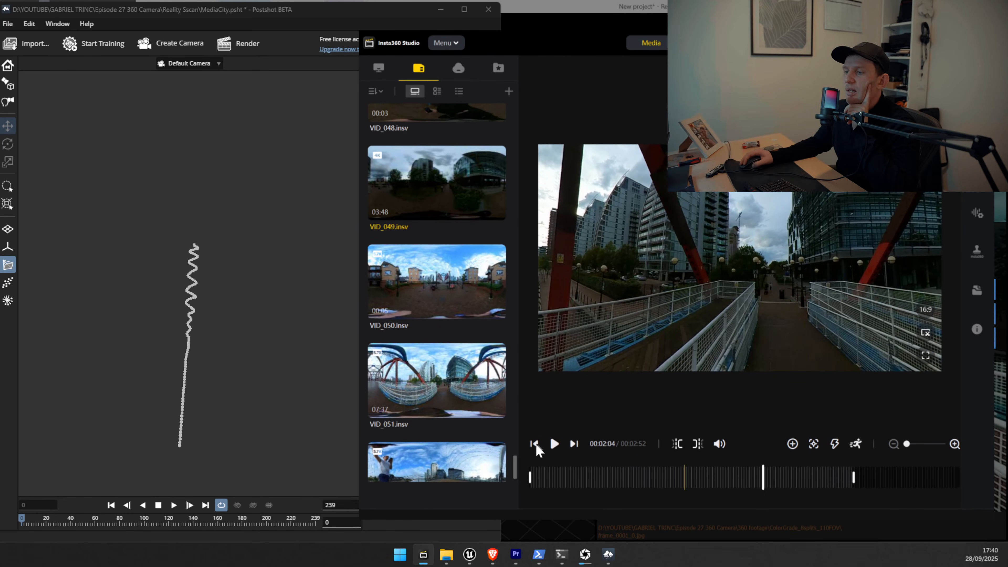
{"action": "mouse_move", "coordinate": [279, 344]}
{"action": "left_mouse_down"}
{"action": "mouse_move", "coordinate": [358, 338]}
{"action": "mouse_move", "coordinate": [279, 346]}
{"action": "left_mouse_up"}
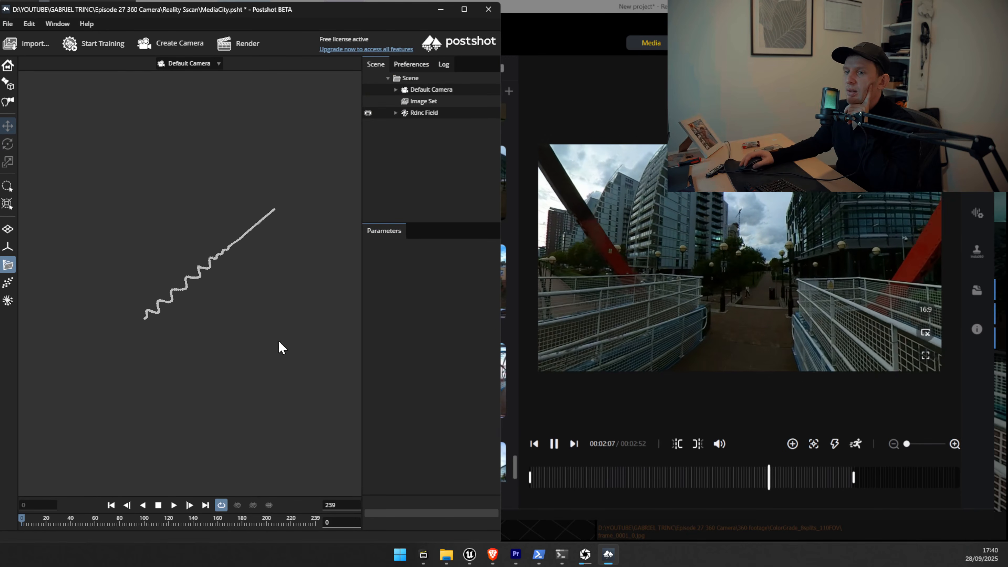
{"action": "scroll", "coordinate": [236, 234], "scroll_direction": "up", "scroll_amount": 2}
{"action": "left_click_drag", "start_coordinate": [274, 217], "coordinate": [373, 176]}
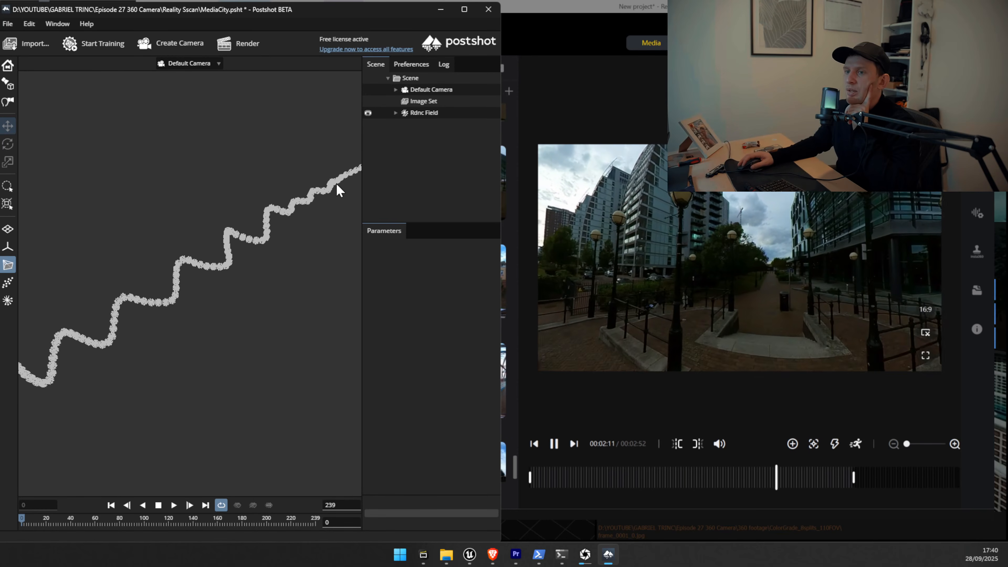
Follow the final straight section of the camera path in Postshot while the matching walkway footage plays.
{"action": "middle_click_drag", "start_coordinate": [370, 170], "coordinate": [340, 183]}
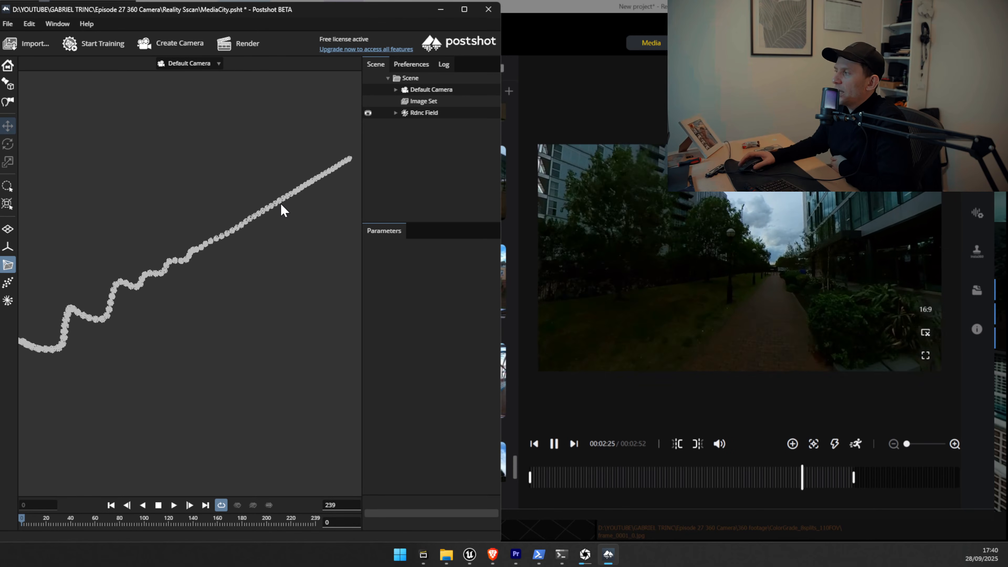
{"action": "scroll", "coordinate": [282, 210], "scroll_direction": "down", "scroll_amount": 2}
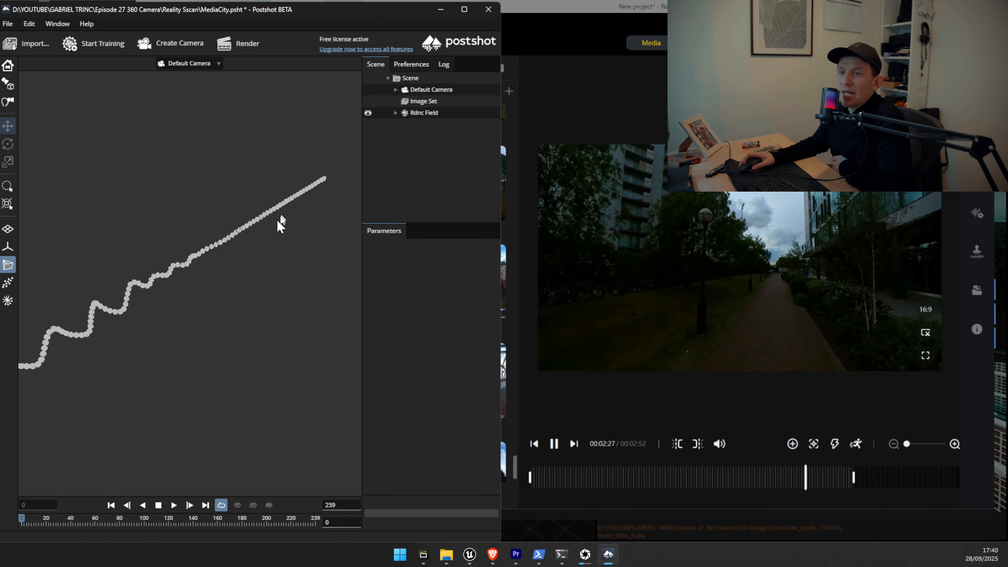
{"action": "left_click_drag", "start_coordinate": [267, 249], "coordinate": [302, 251]}
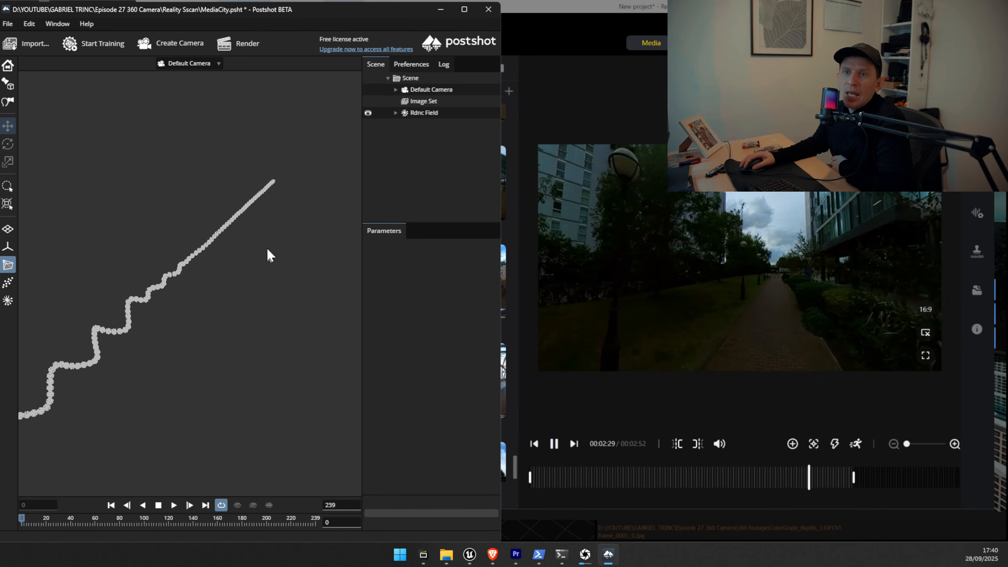
Check the image alignment progress in RealityScan and return to Postshot to view the camera path from another angle.
{"action": "left_click", "coordinate": [583, 556]}
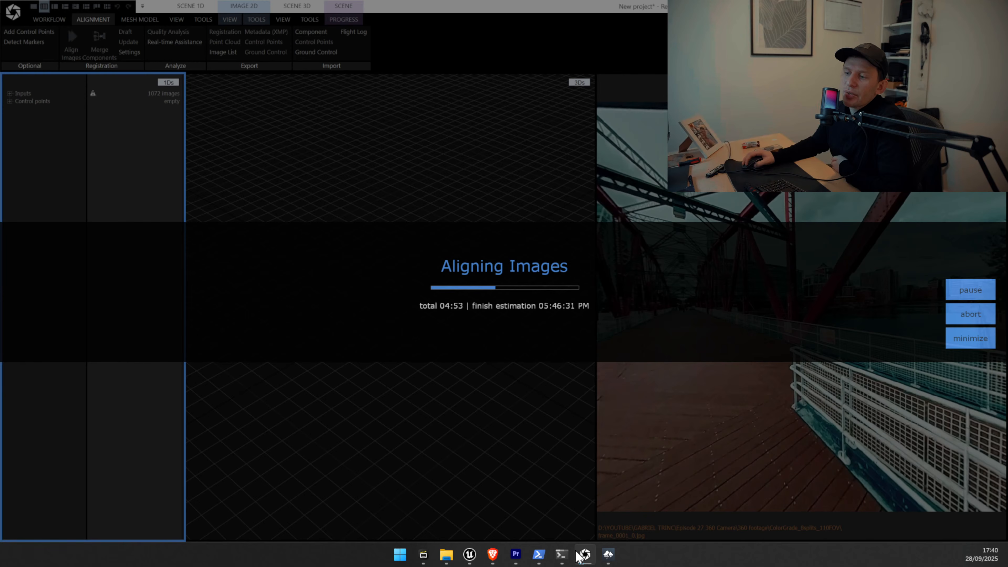
{"action": "left_click", "coordinate": [611, 556]}
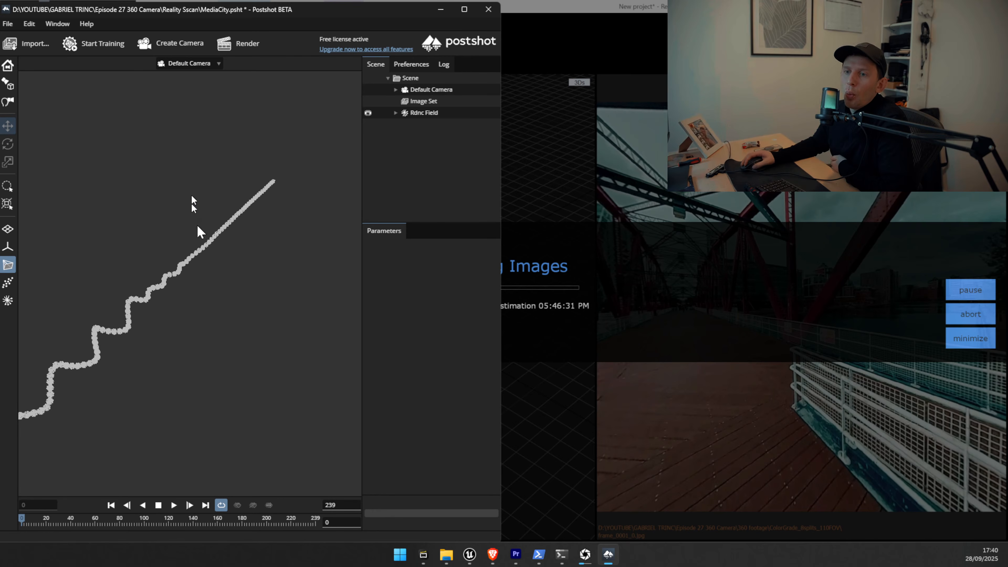
{"action": "left_click_drag", "start_coordinate": [198, 231], "coordinate": [185, 279]}
{"action": "left_click_drag", "start_coordinate": [185, 210], "coordinate": [175, 201]}
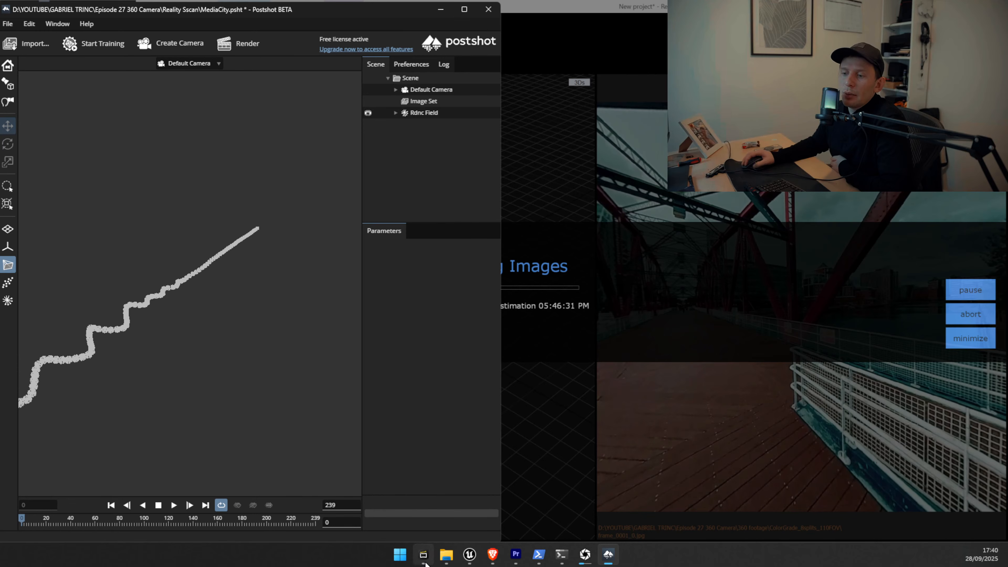
Close Insta360 Studio, maximize the Postshot window and turn the camera path to look along its zigzag.
{"action": "left_click", "coordinate": [423, 554]}
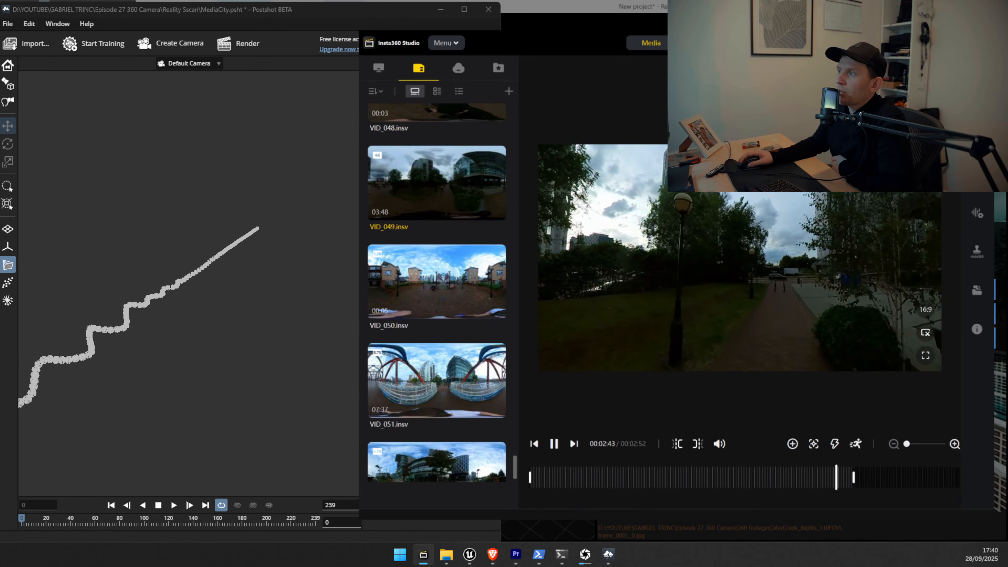
{"action": "key", "text": "alt+F4"}
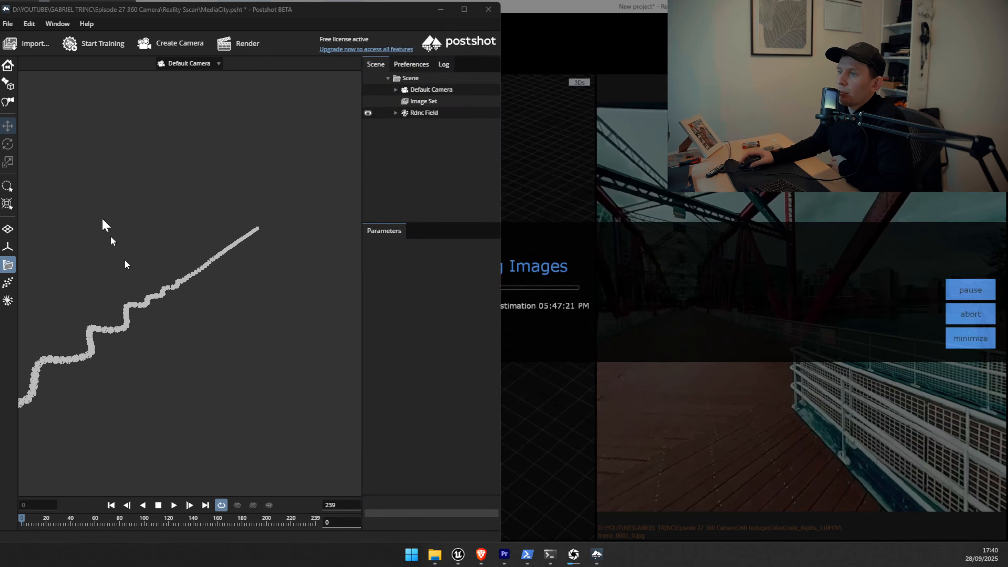
{"action": "left_click", "coordinate": [463, 9]}
{"action": "left_click_drag", "start_coordinate": [160, 257], "coordinate": [278, 327]}
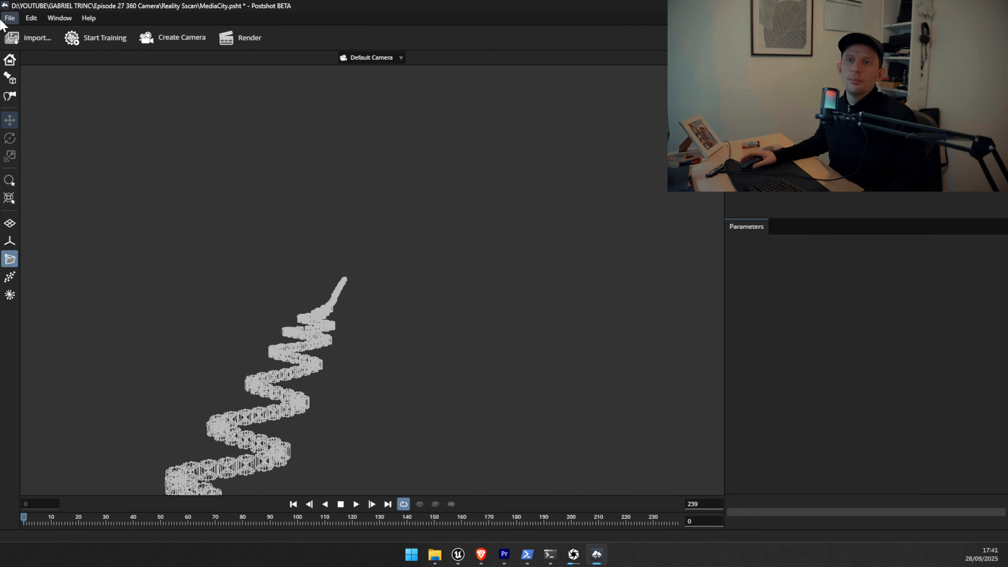
Try to export the radiance fields from Postshot and follow the upgrade link to the pricing page.
{"action": "left_click", "coordinate": [9, 18]}
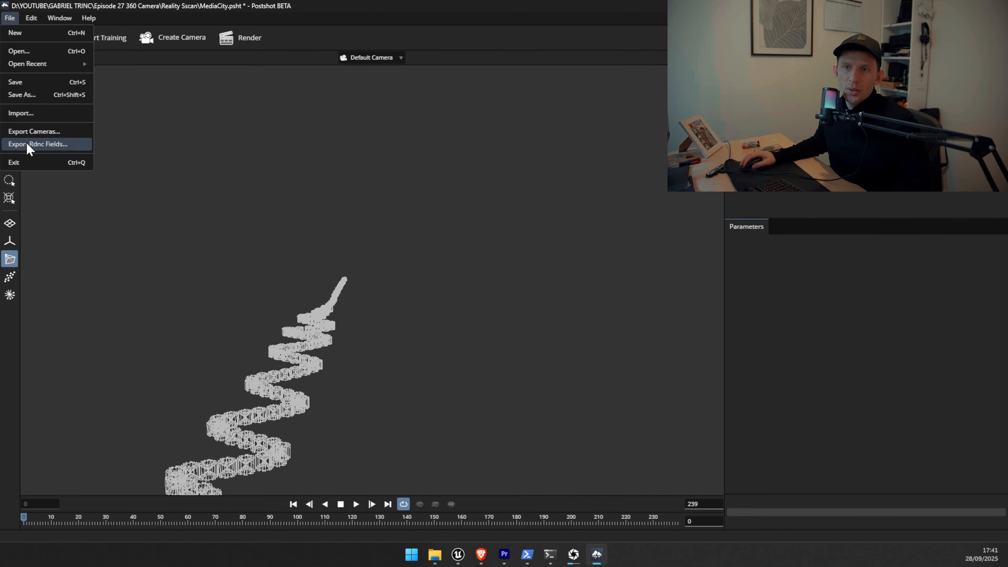
{"action": "left_click", "coordinate": [38, 144]}
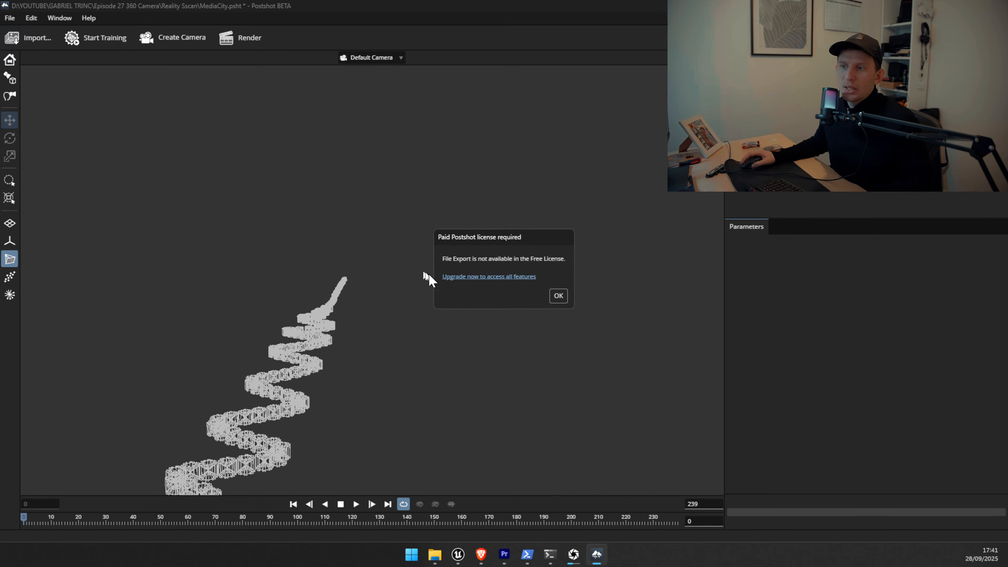
{"action": "left_click", "coordinate": [506, 278]}
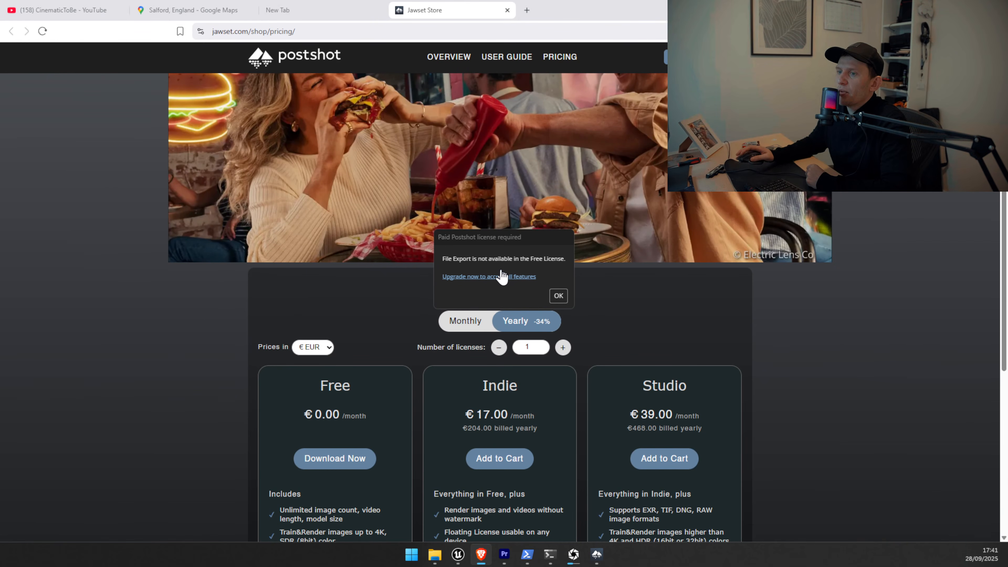
Dismiss the licence notice and review the Postshot plans in the browser, highlighting the Free plan's restriction on saved files.
{"action": "scroll", "coordinate": [172, 330], "scroll_direction": "down", "scroll_amount": 2}
{"action": "scroll", "coordinate": [171, 329], "scroll_direction": "down", "scroll_amount": 1}
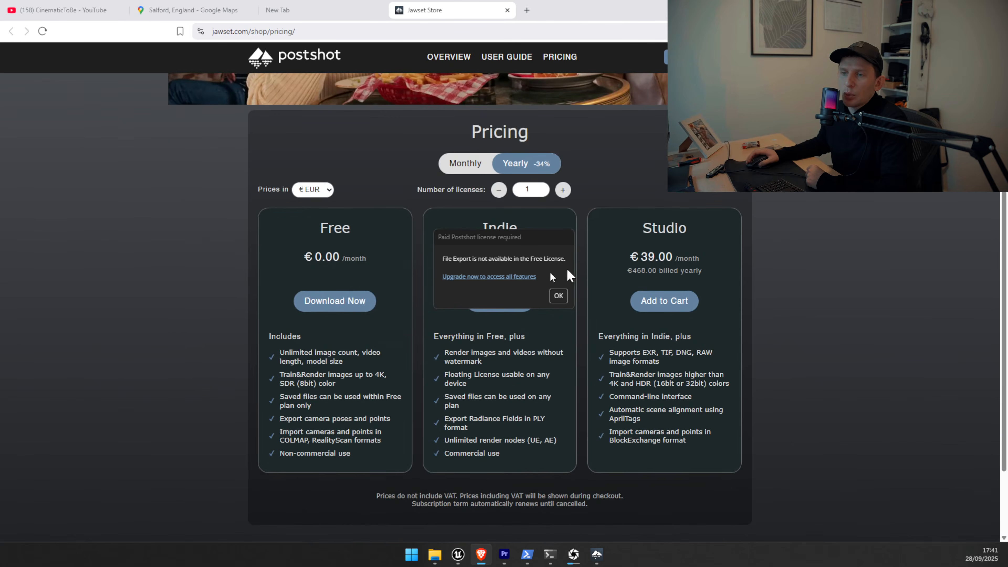
{"action": "left_click", "coordinate": [558, 295]}
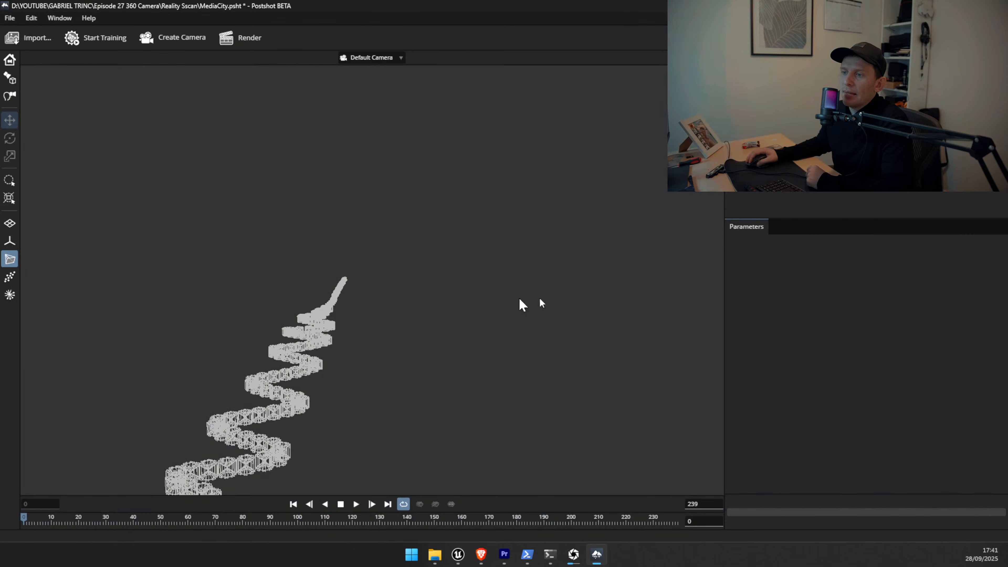
{"action": "left_click", "coordinate": [481, 554]}
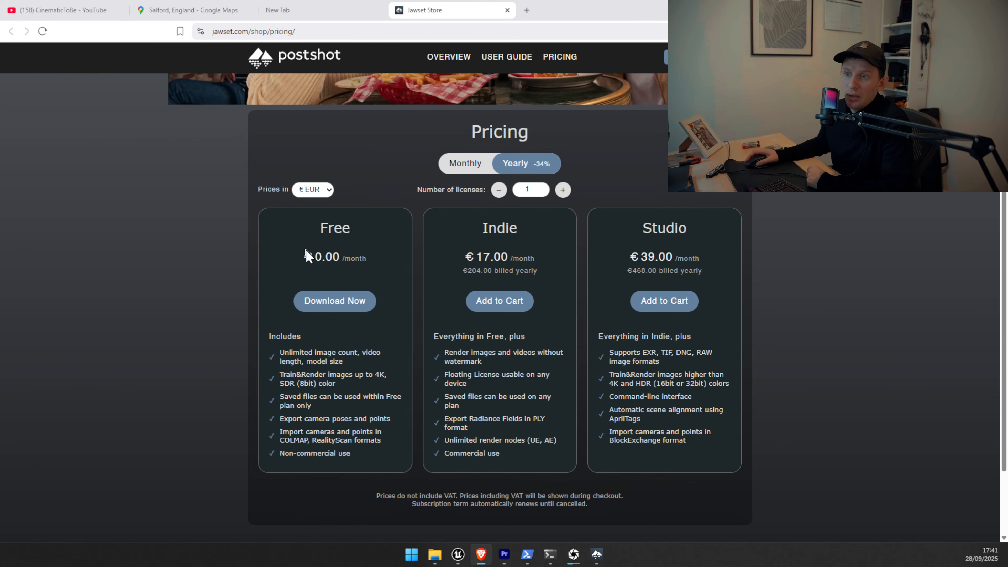
{"action": "left_click_drag", "start_coordinate": [306, 258], "coordinate": [443, 263]}
{"action": "left_click", "coordinate": [120, 283]}
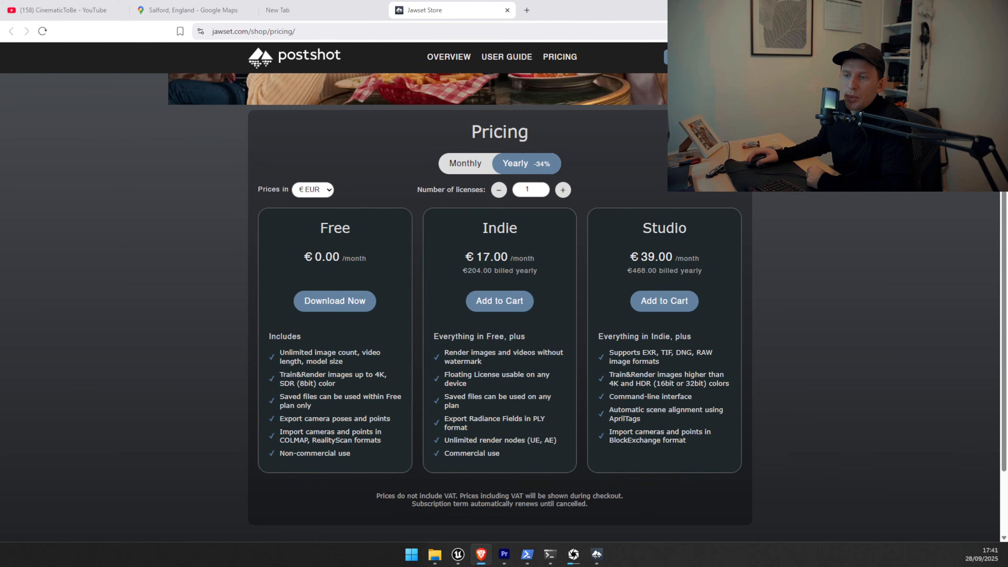
{"action": "left_click_drag", "start_coordinate": [279, 397], "coordinate": [293, 405]}
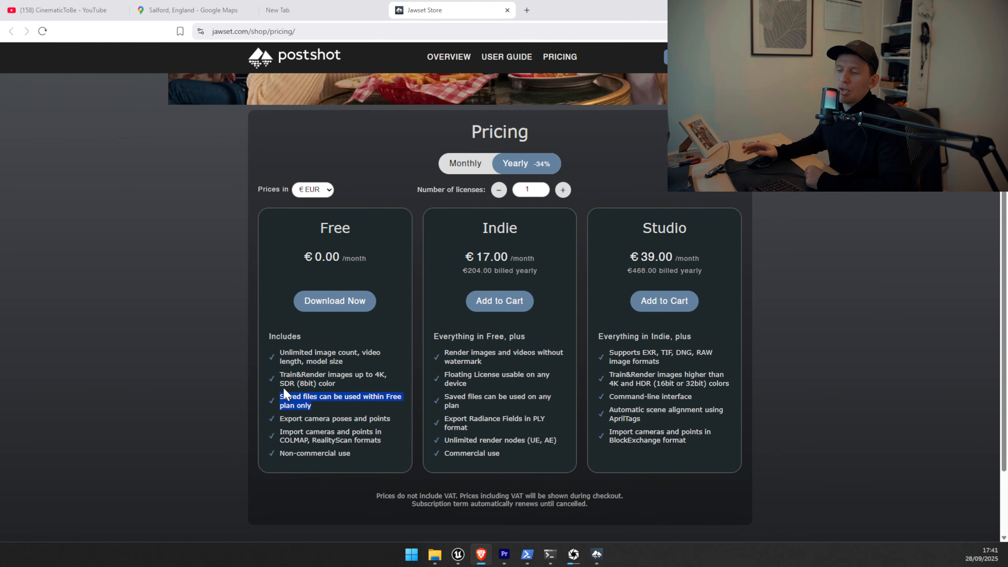
Switch to Unreal Engine, bring its plugin manager into view and search for "jaw" to check the Jawset Postshot plugin.
{"action": "left_click", "coordinate": [459, 556]}
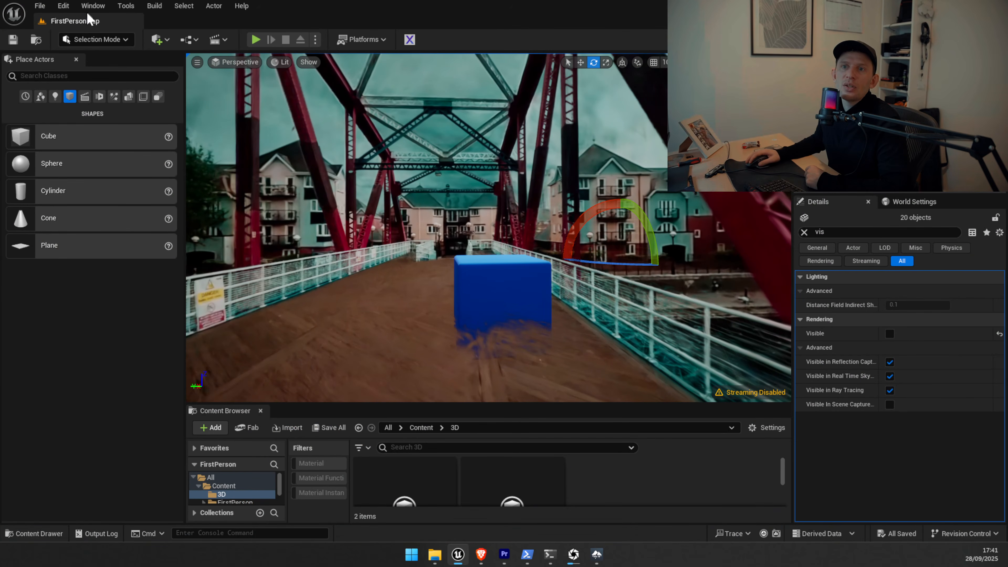
{"action": "left_click", "coordinate": [63, 5]}
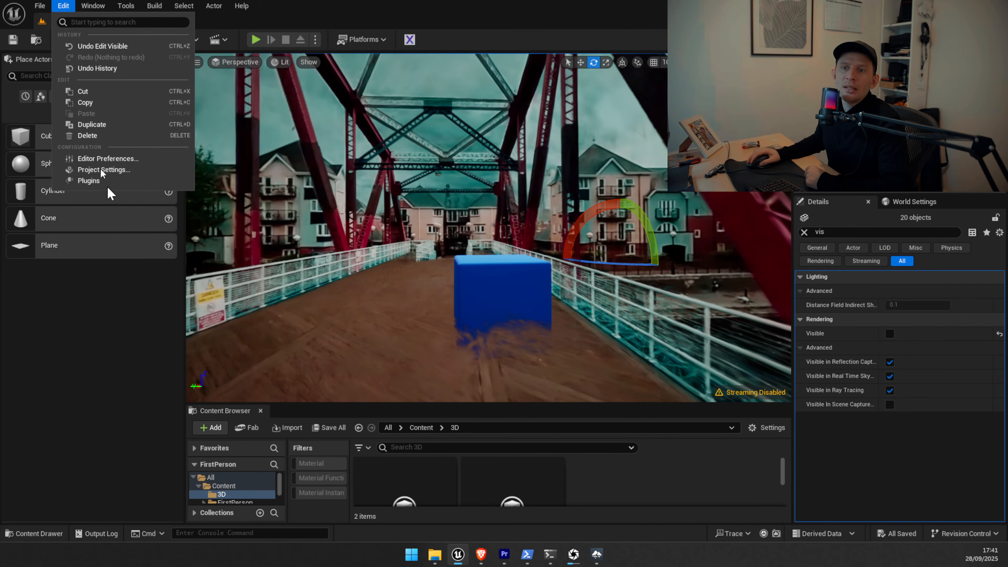
{"action": "left_click", "coordinate": [93, 181]}
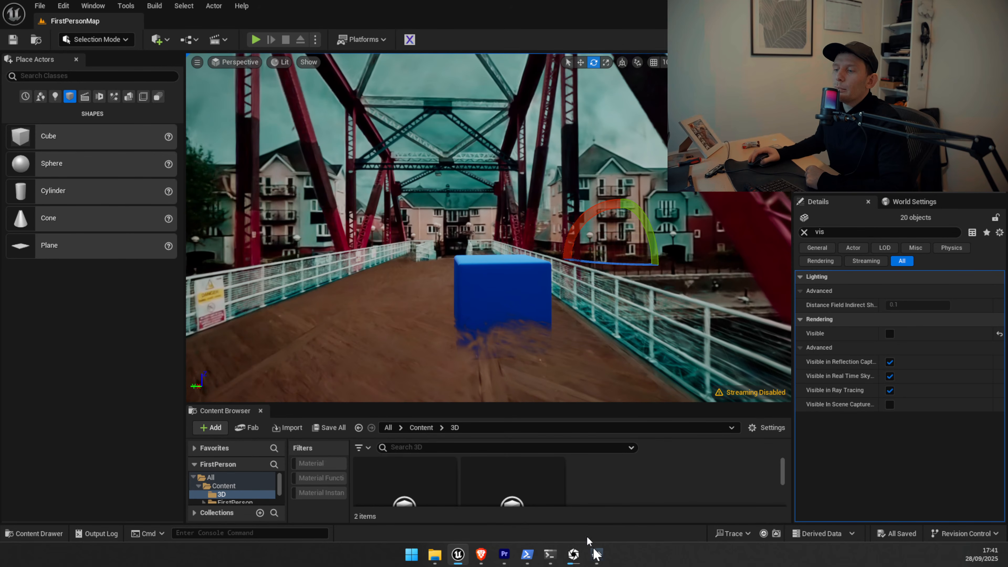
{"action": "left_click", "coordinate": [463, 560]}
{"action": "left_click", "coordinate": [462, 560]}
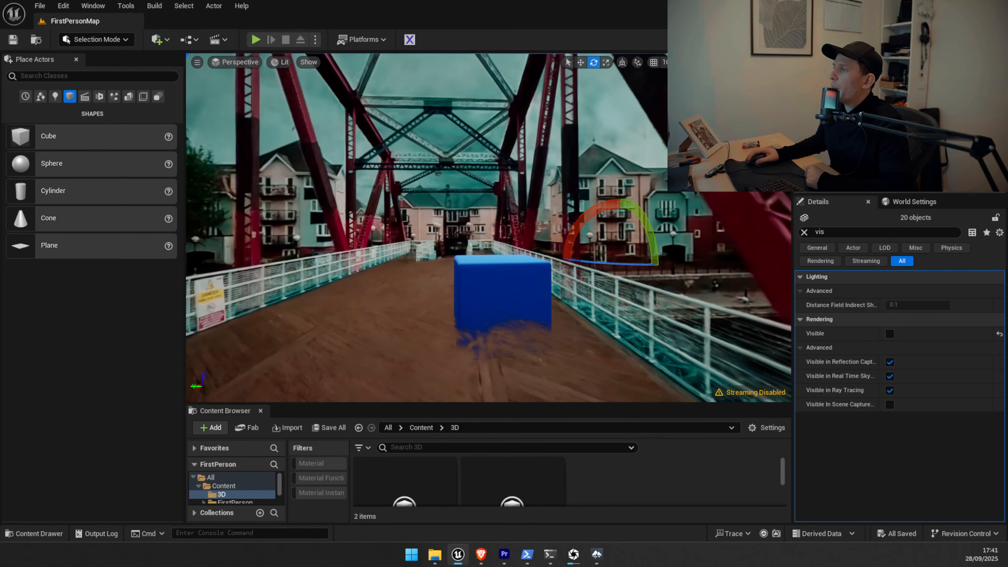
{"action": "left_click_drag", "start_coordinate": [1007, 195], "coordinate": [446, 180]}
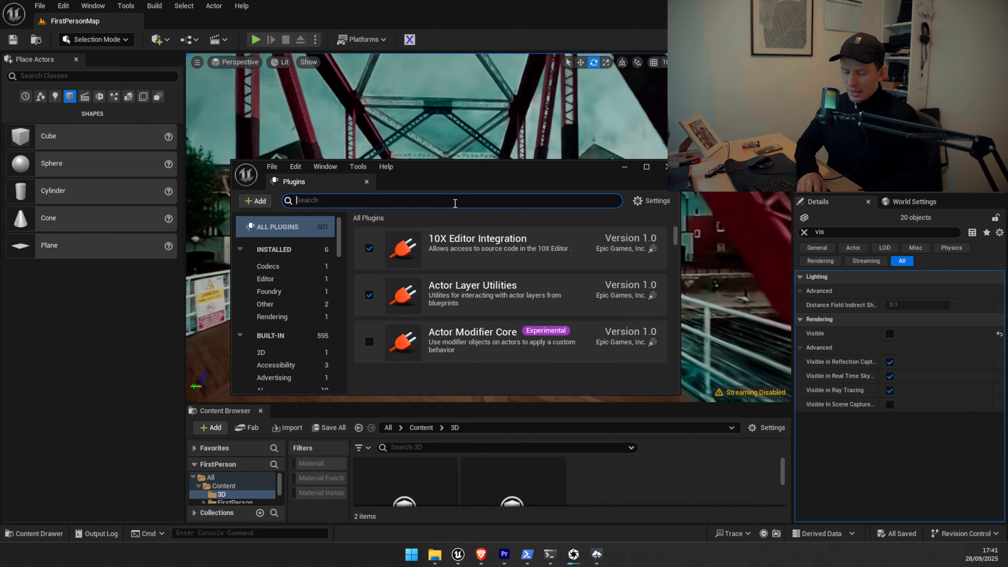
{"action": "type", "text": "jaw"}
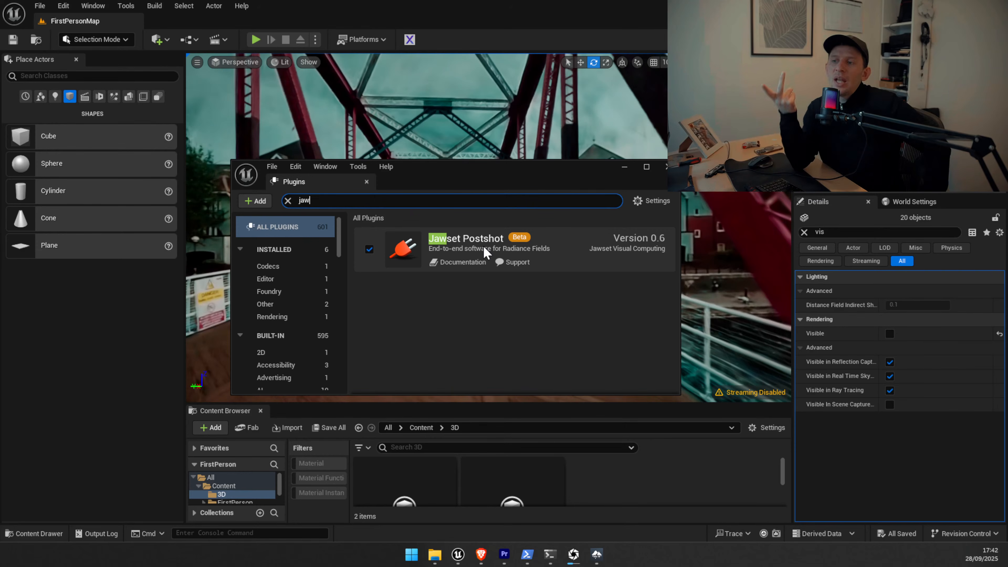
{"action": "mouse_move", "coordinate": [524, 242]}
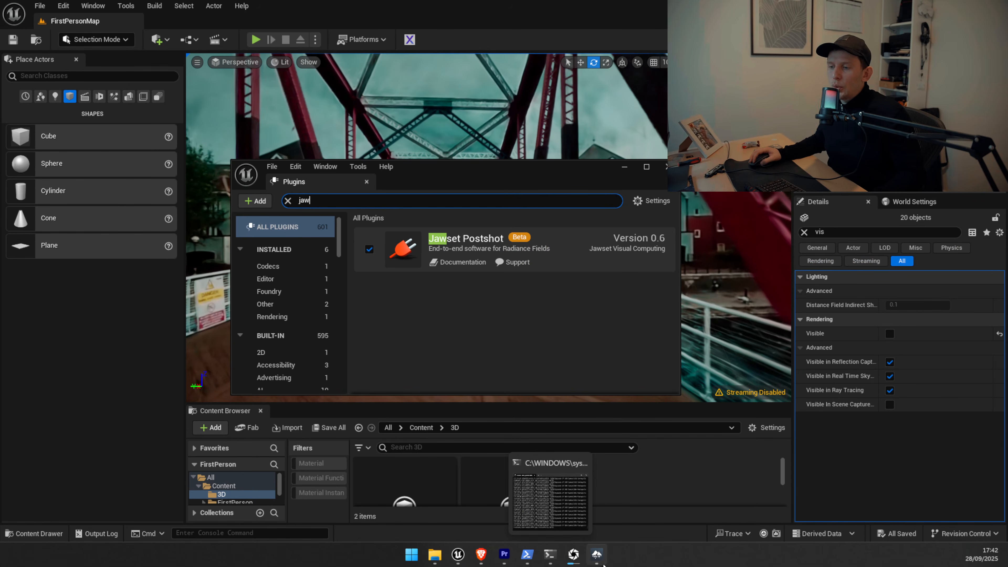
Minimize the Plugins window and enlarge the Content Browser to show the assets in the 3D folder.
{"action": "left_click", "coordinate": [624, 167]}
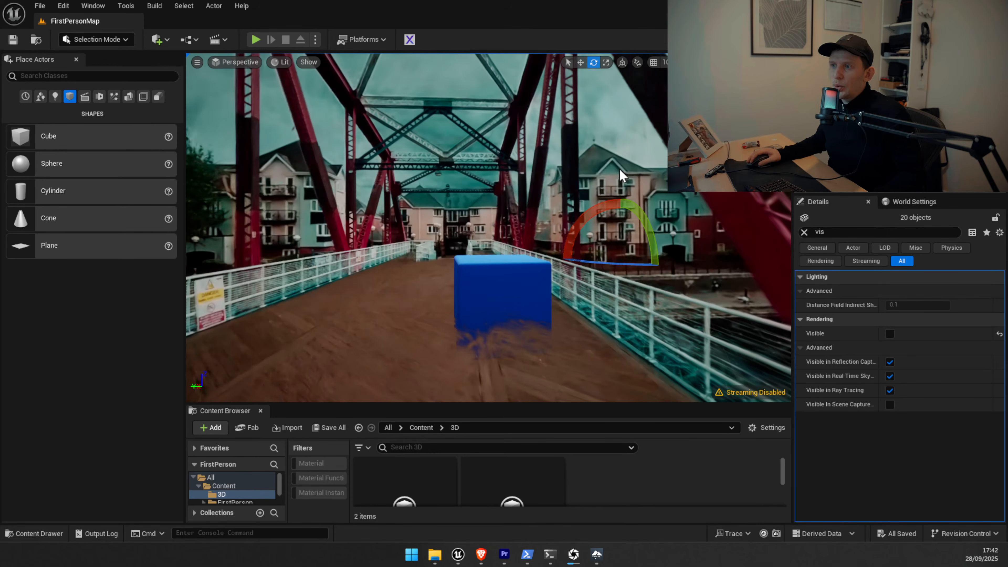
{"action": "left_click_drag", "start_coordinate": [490, 390], "coordinate": [479, 279]}
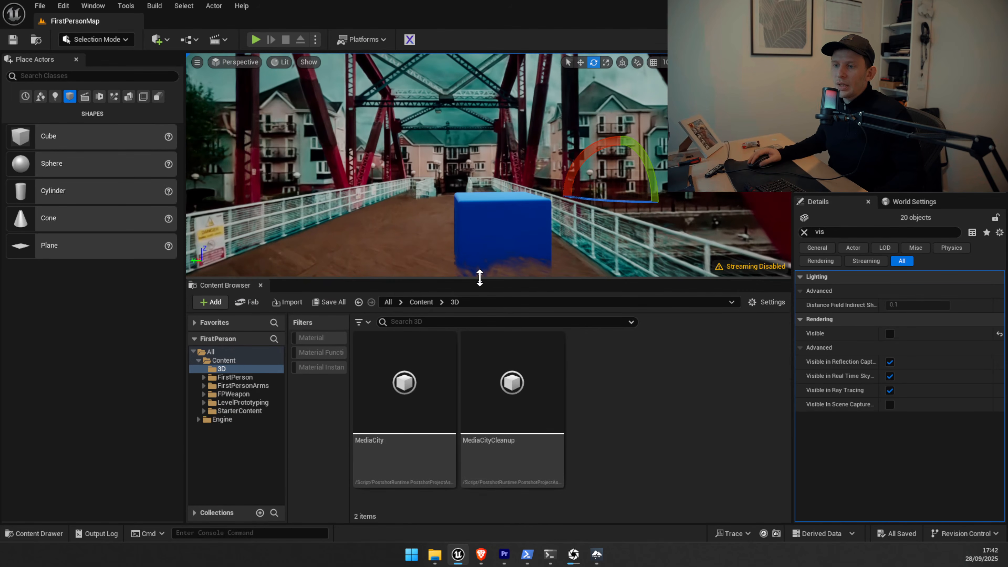
Switch to Postshot, turn on the display of the radiance field and view the bridge from the side.
{"action": "left_click", "coordinate": [597, 555]}
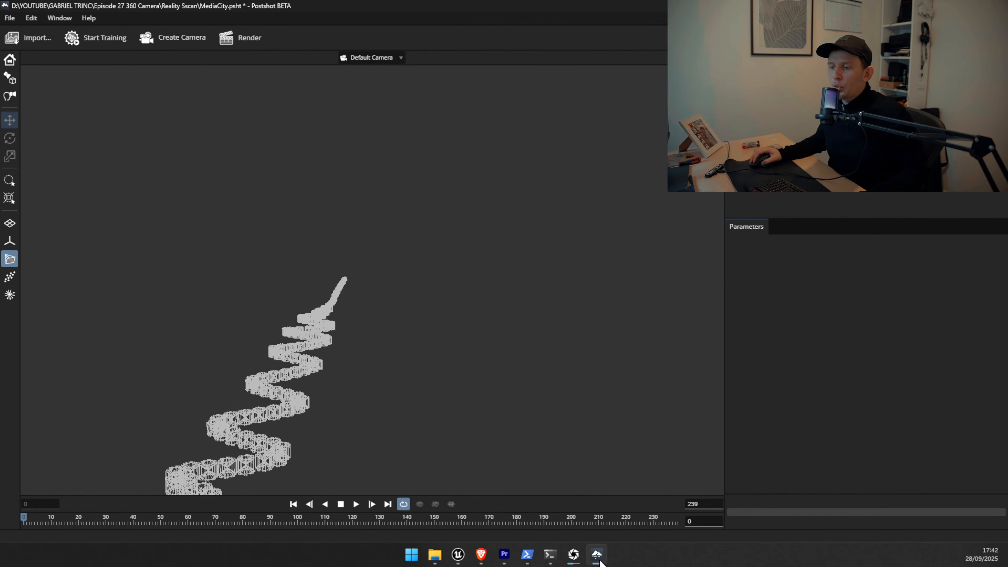
{"action": "left_click_drag", "start_coordinate": [262, 275], "coordinate": [284, 290]}
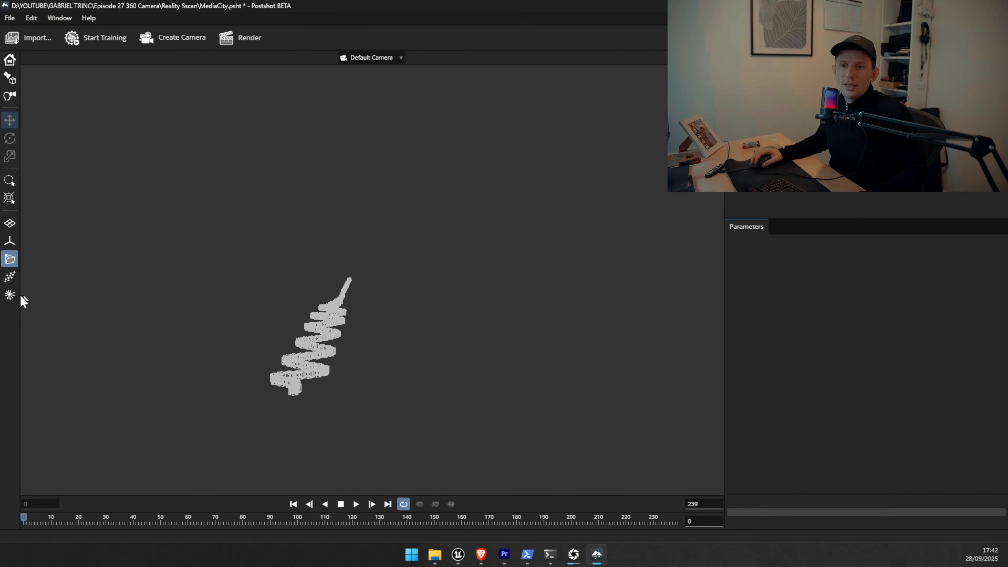
{"action": "left_click", "coordinate": [9, 294]}
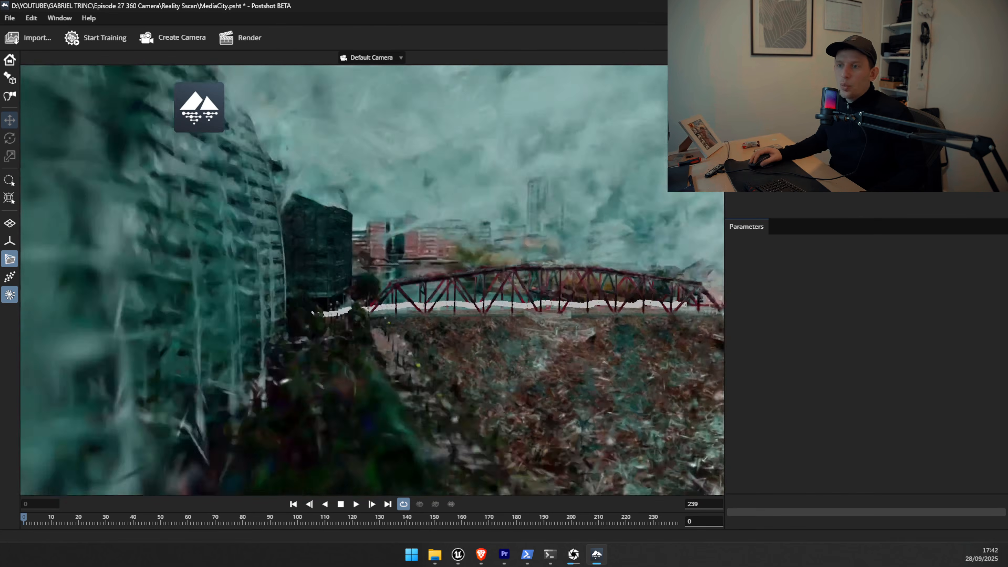
{"action": "left_click_drag", "start_coordinate": [302, 373], "coordinate": [282, 373]}
{"action": "left_click_drag", "start_coordinate": [500, 338], "coordinate": [567, 345]}
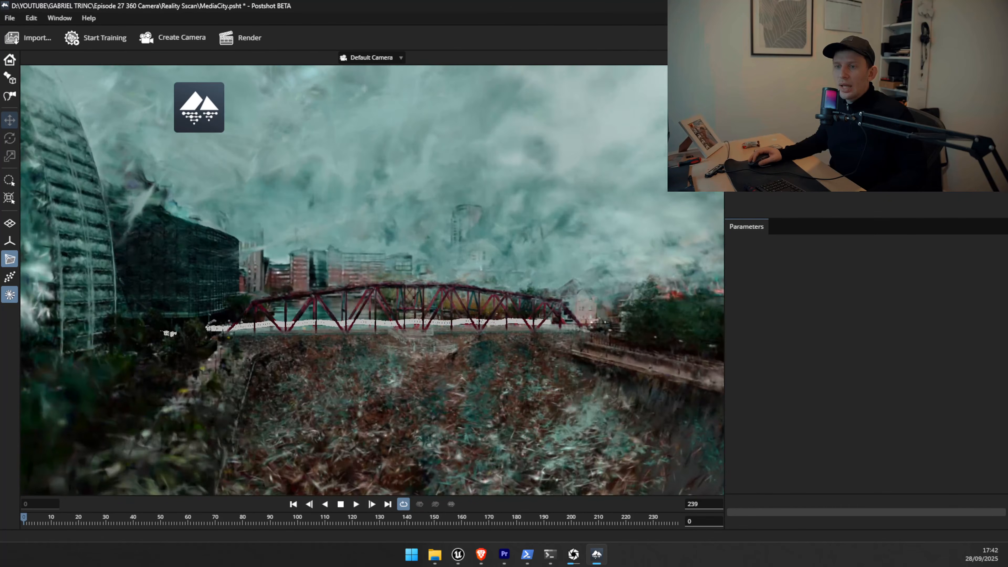
Open Save As to look at the Postshot scene files in the project folder, and close it without saving.
{"action": "left_click", "coordinate": [10, 18]}
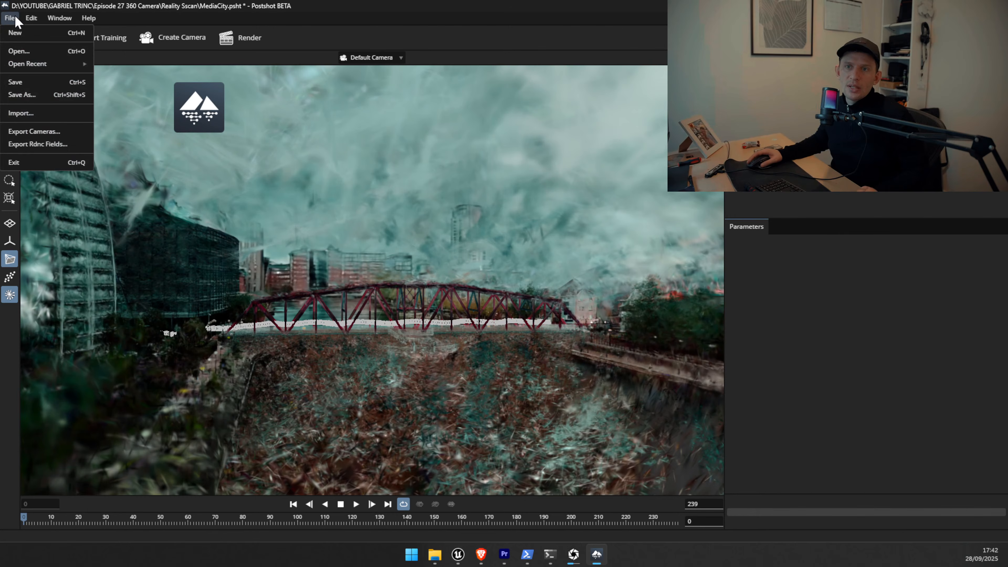
{"action": "left_click", "coordinate": [17, 96]}
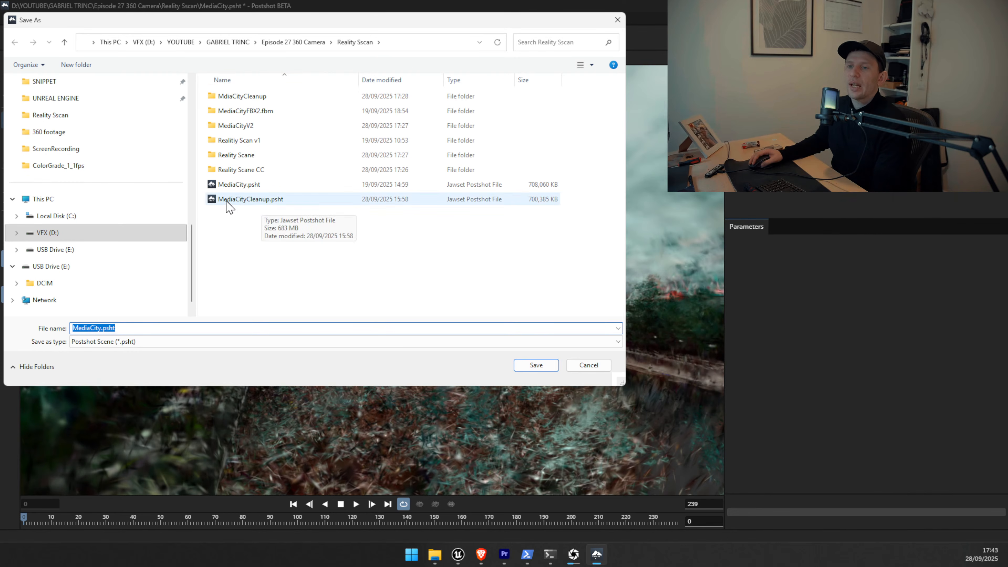
{"action": "left_click", "coordinate": [617, 20]}
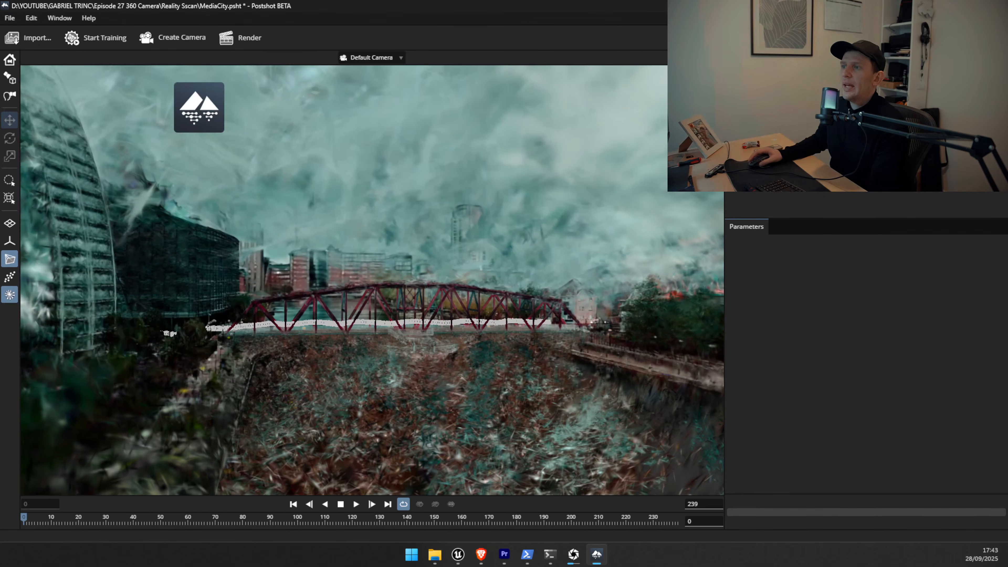
Switch to Unreal Engine, open File Explorer over it and select MediaCityCleanup.psht in the Reality Sscan folder of Episode 27 360 Camera.
{"action": "key", "text": "alt+Tab"}
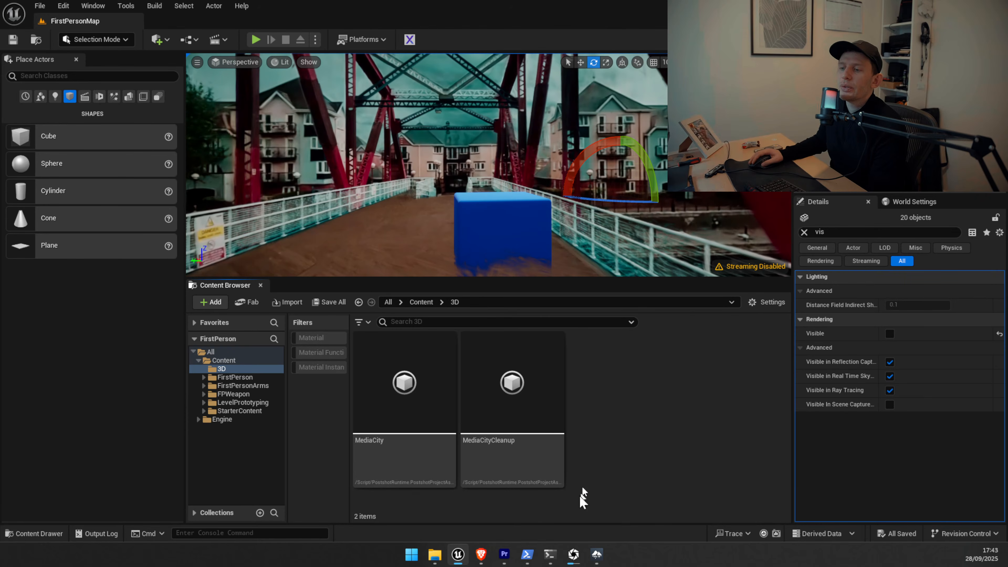
{"action": "left_click", "coordinate": [435, 554]}
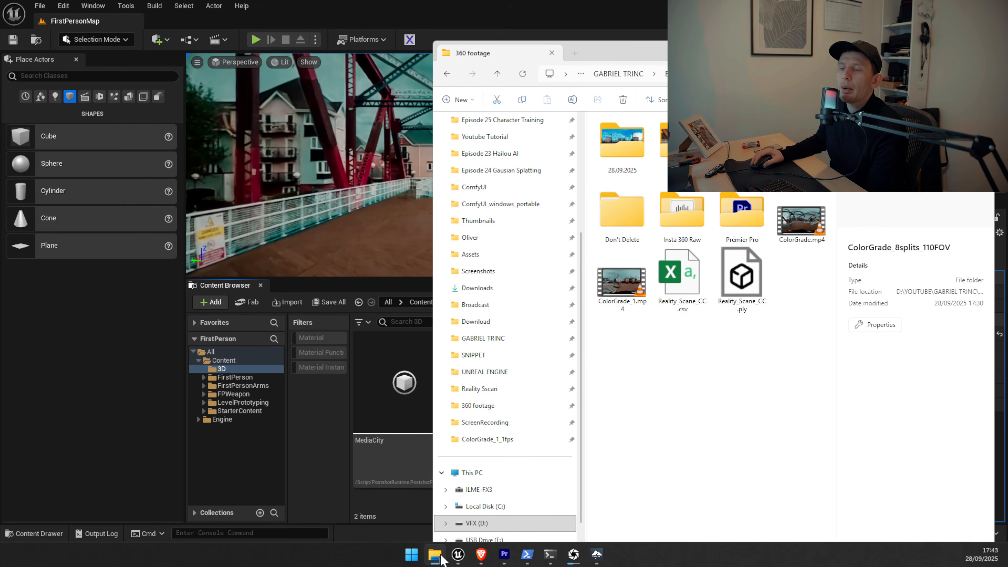
{"action": "left_click", "coordinate": [716, 405]}
{"action": "left_click", "coordinate": [497, 75]}
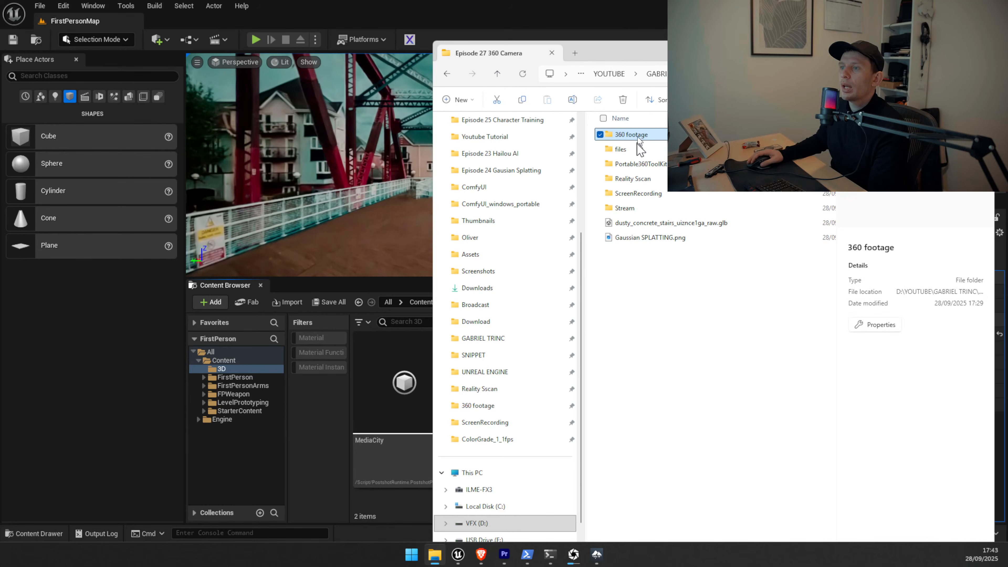
{"action": "double_click", "coordinate": [635, 180]}
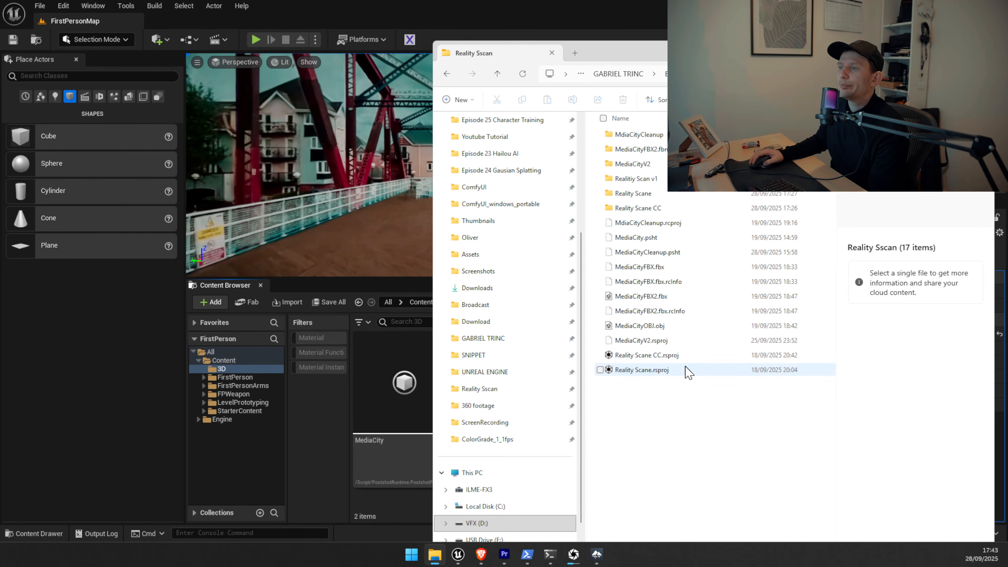
{"action": "left_click", "coordinate": [667, 256]}
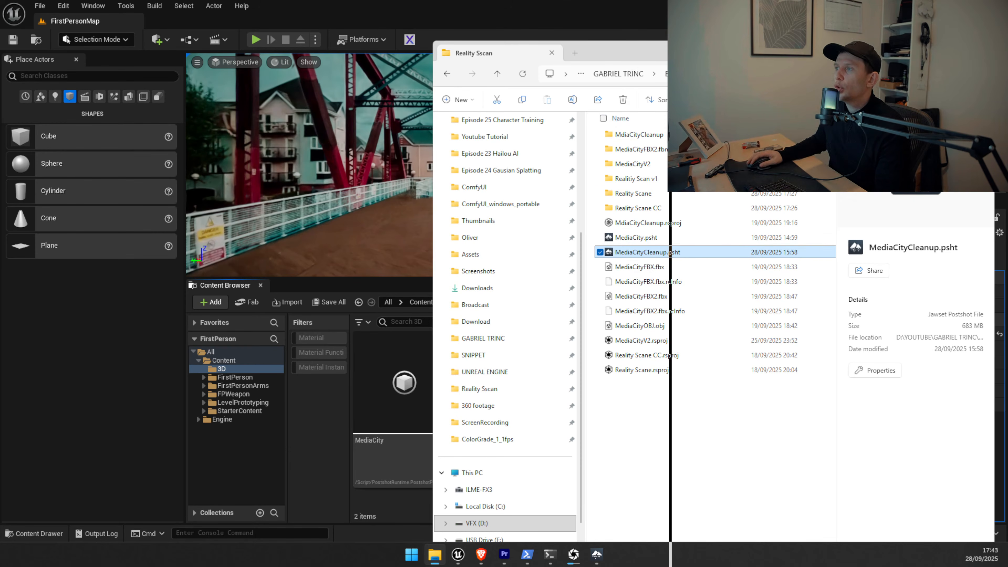
Place the folder window beside the Content Browser and try to bring MediaCityCleanup.psht into the 3D folder.
{"action": "left_click_drag", "start_coordinate": [627, 64], "coordinate": [757, 136]}
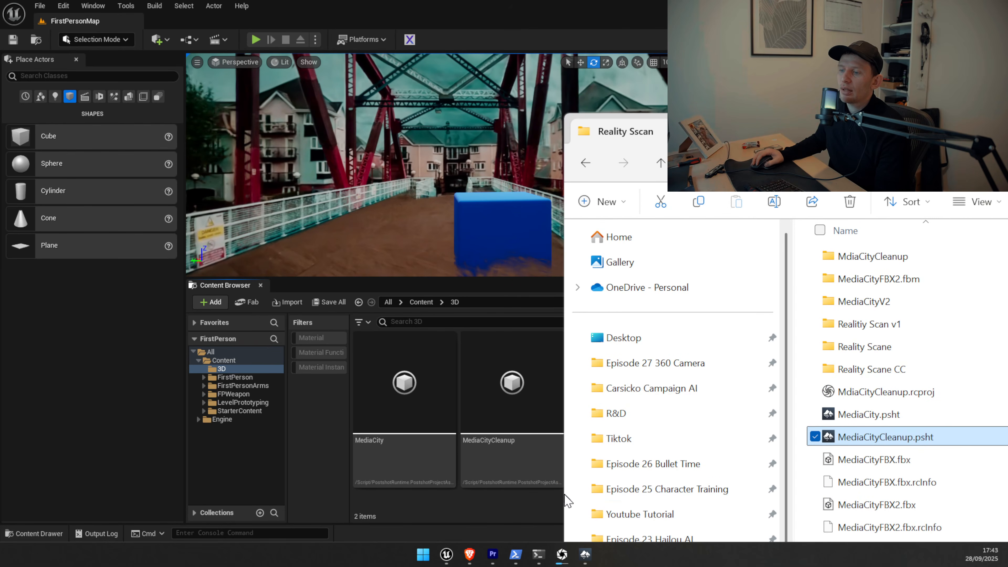
{"action": "left_click_drag", "start_coordinate": [562, 494], "coordinate": [754, 494]}
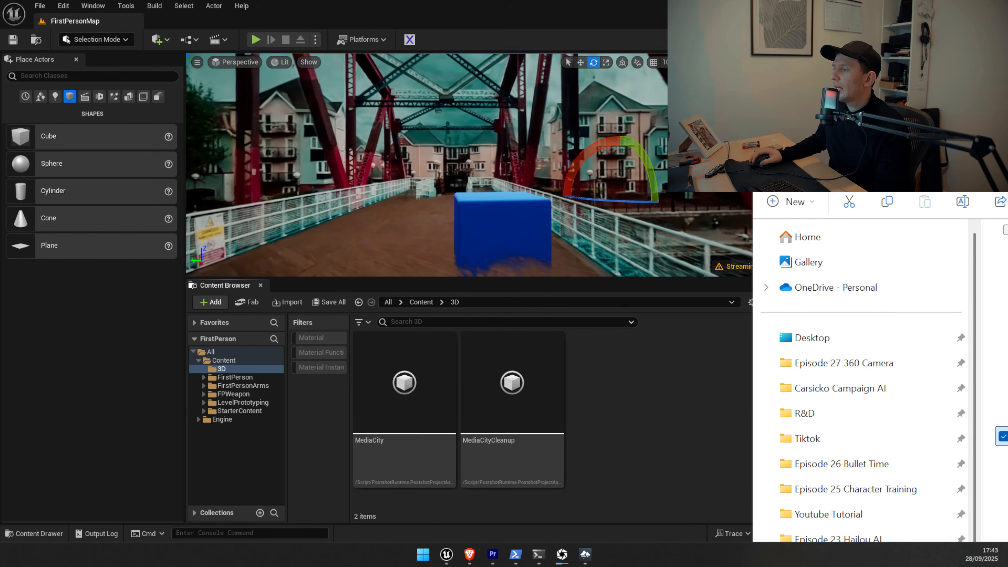
{"action": "left_click_drag", "start_coordinate": [1001, 436], "coordinate": [610, 395]}
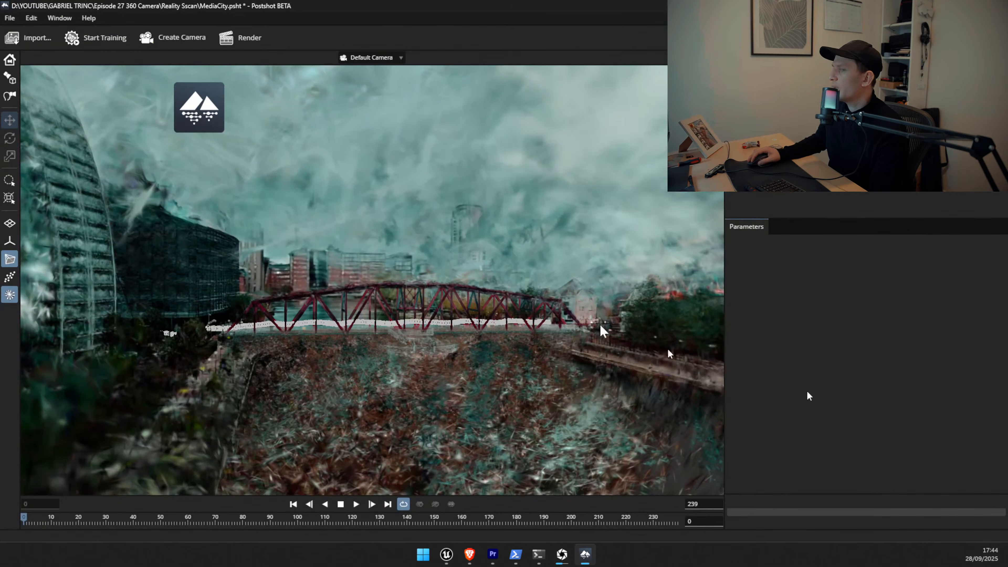
In Postshot, save the scene as a new file named MediaCityCleanup2.psht in the Reality Sscan folder.
{"action": "left_click", "coordinate": [13, 22]}
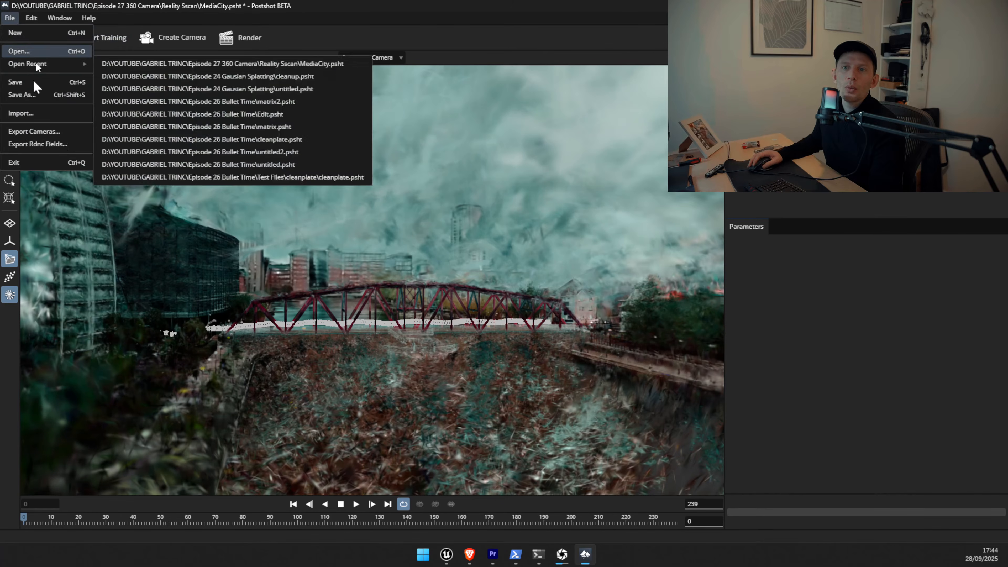
{"action": "left_click", "coordinate": [32, 94]}
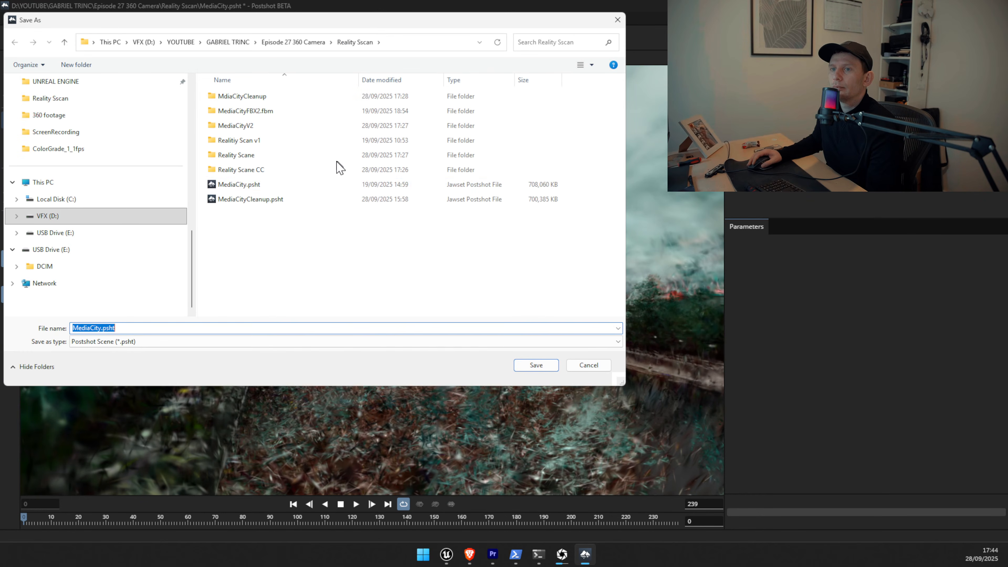
{"action": "left_click", "coordinate": [257, 202]}
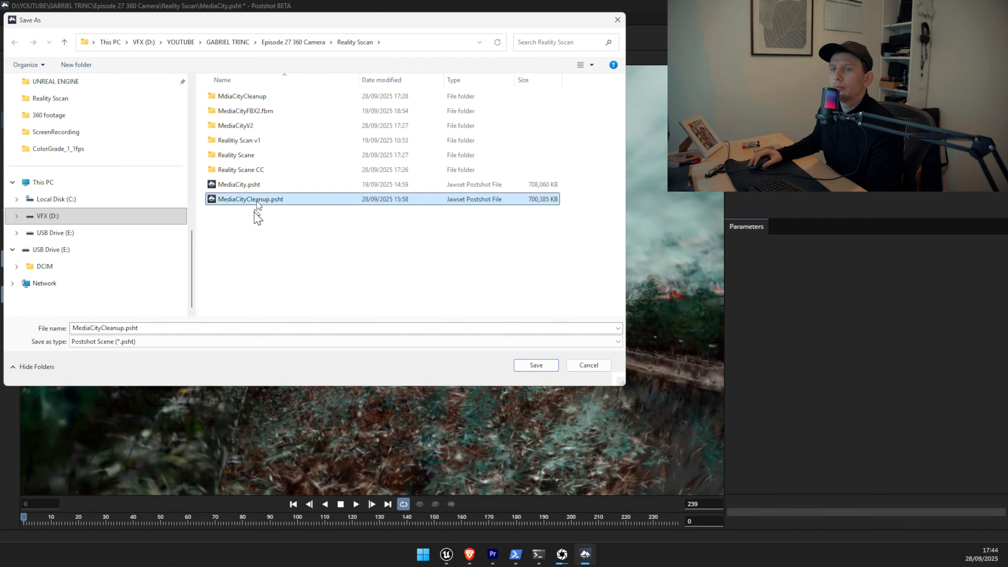
{"action": "left_click", "coordinate": [125, 330]}
{"action": "left_click", "coordinate": [125, 328]}
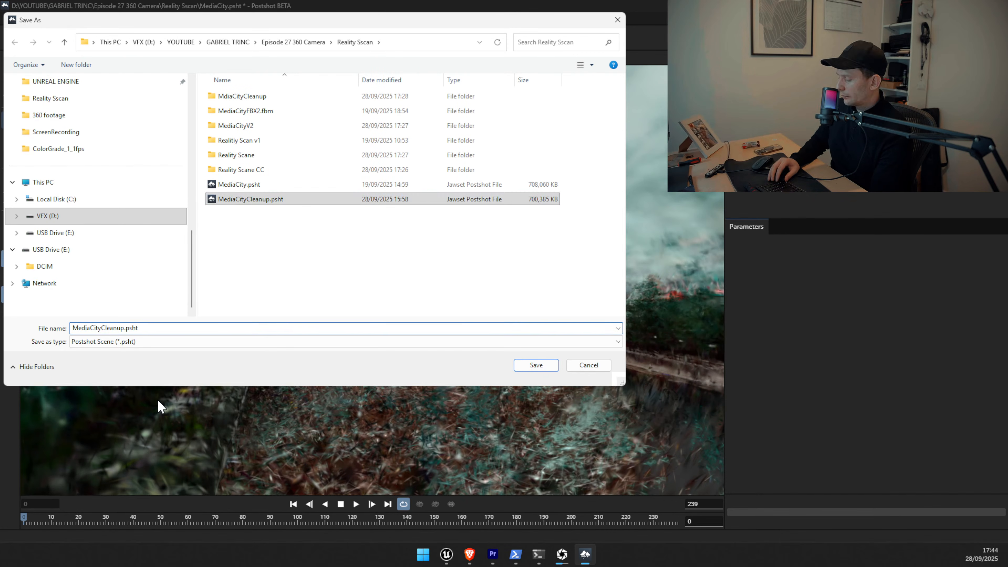
{"action": "type", "text": "2"}
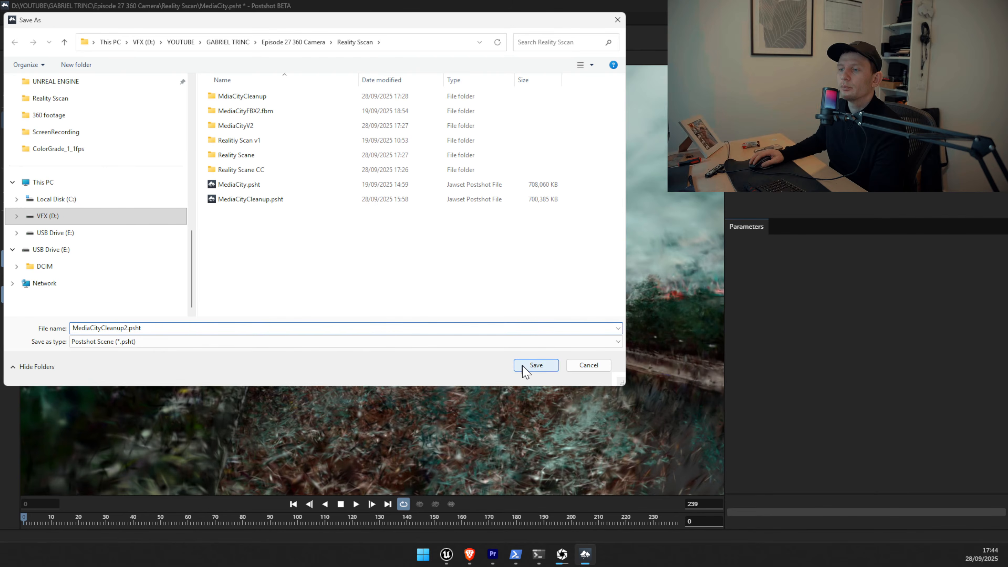
{"action": "left_click", "coordinate": [536, 366]}
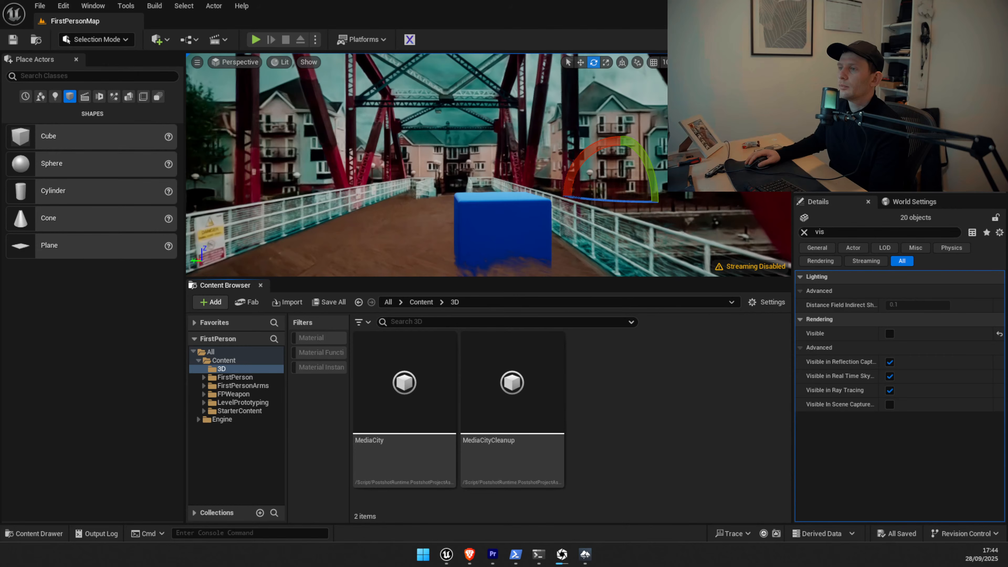
Return to Unreal Engine and import MediaCityCleanup2.psht from File Explorer into the 3D content folder.
{"action": "left_click", "coordinate": [859, 341]}
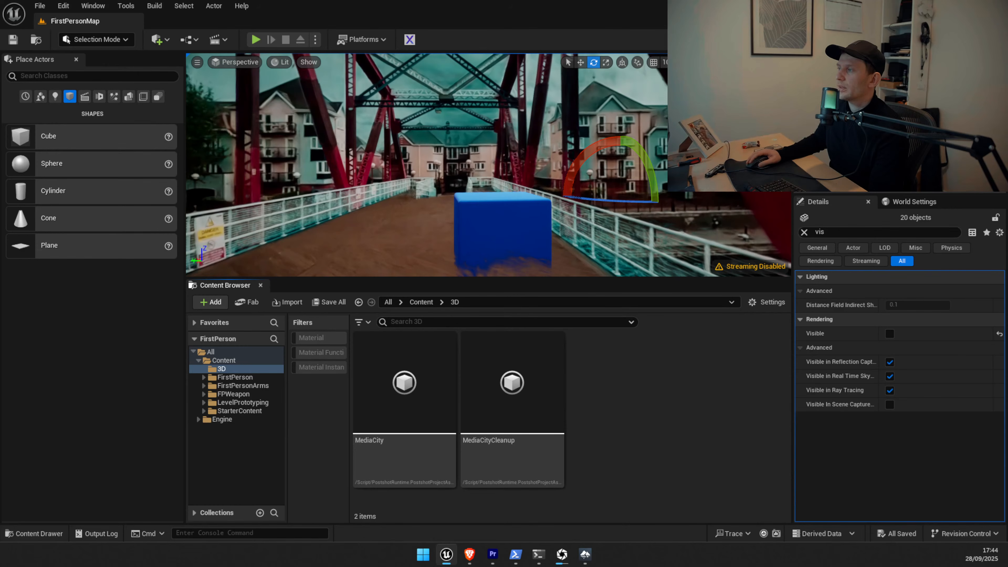
{"action": "left_click_drag", "start_coordinate": [573, 85], "coordinate": [131, 177]}
{"action": "left_click", "coordinate": [292, 285]}
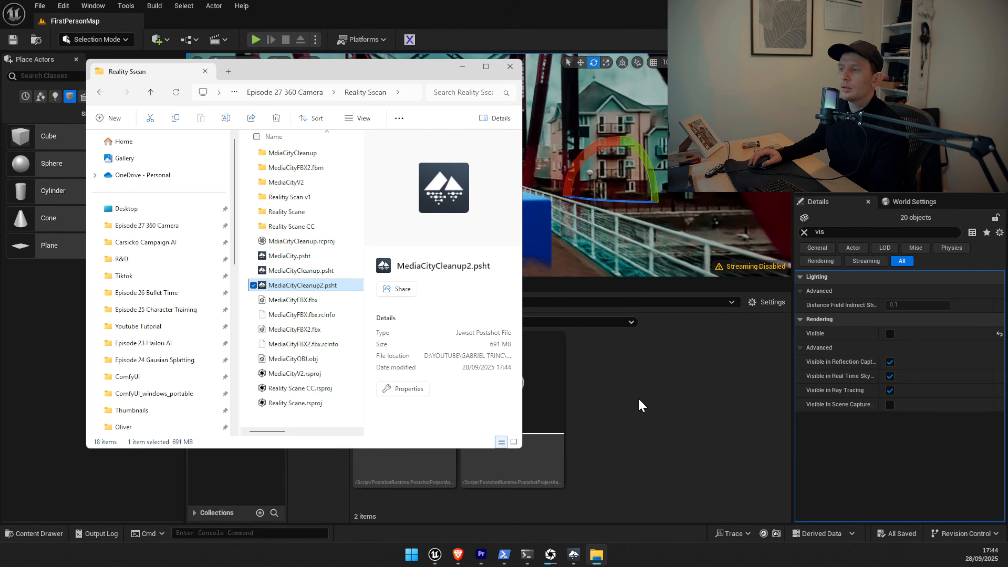
{"action": "left_click_drag", "start_coordinate": [642, 405], "coordinate": [636, 397]}
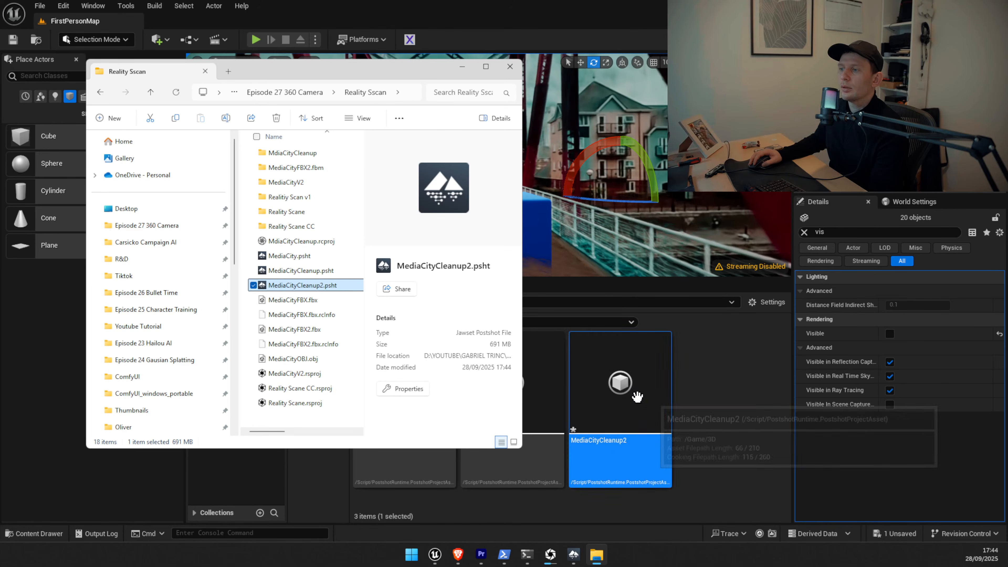
{"action": "left_click", "coordinate": [741, 376]}
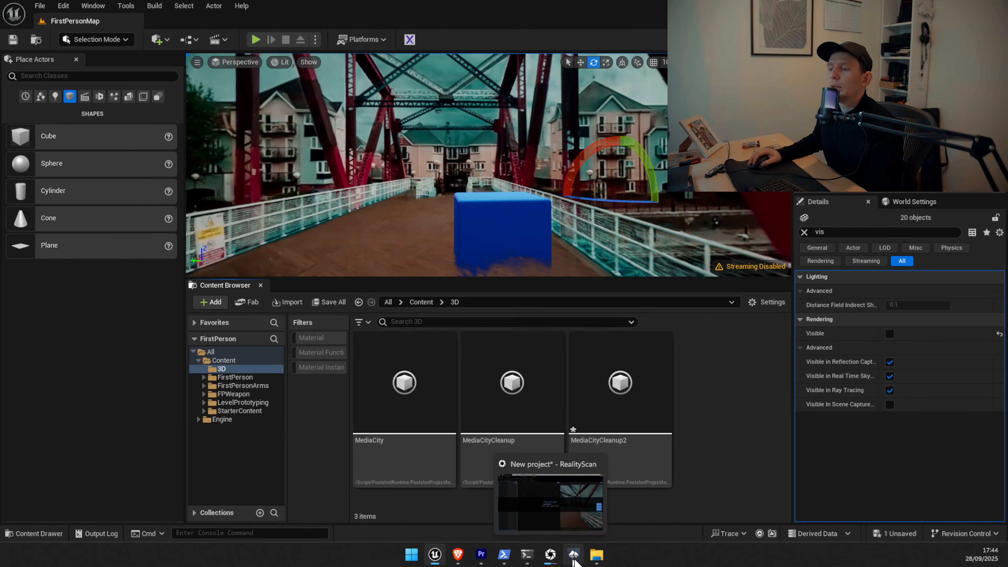
Switch to Postshot to examine the bridge's radiance field up close, and return to Unreal Engine.
{"action": "left_click", "coordinate": [575, 559]}
{"action": "scroll", "coordinate": [434, 326], "scroll_direction": "up", "scroll_amount": 6}
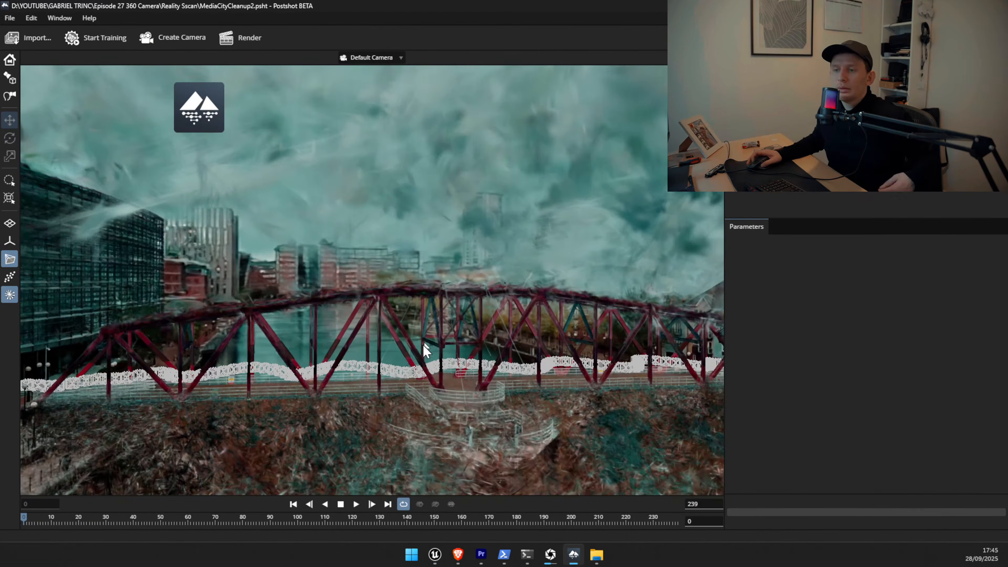
{"action": "left_click_drag", "start_coordinate": [423, 345], "coordinate": [494, 401]}
{"action": "key", "text": "alt+Tab"}
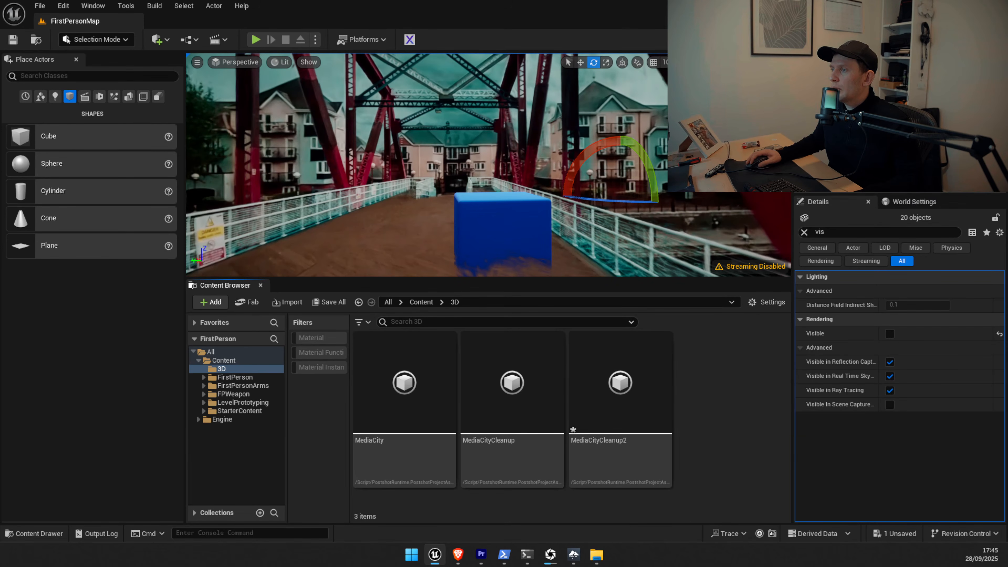
Enlarge the Outliner, find the MediaCityCleanup actor under Actor2 and hide it in the level.
{"action": "left_click_drag", "start_coordinate": [836, 193], "coordinate": [836, 319]}
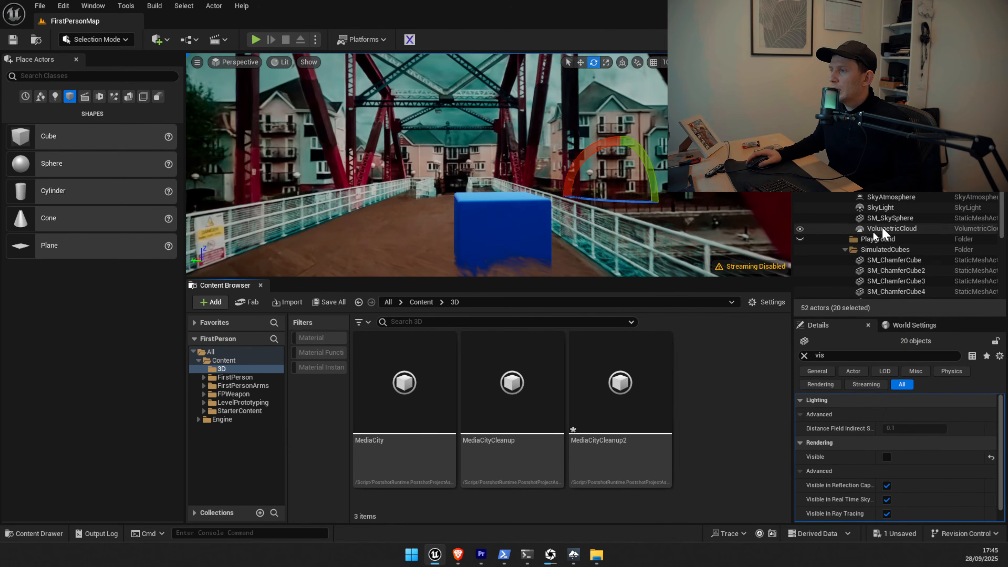
{"action": "scroll", "coordinate": [887, 232], "scroll_direction": "down", "scroll_amount": 5}
{"action": "scroll", "coordinate": [888, 232], "scroll_direction": "down", "scroll_amount": 3}
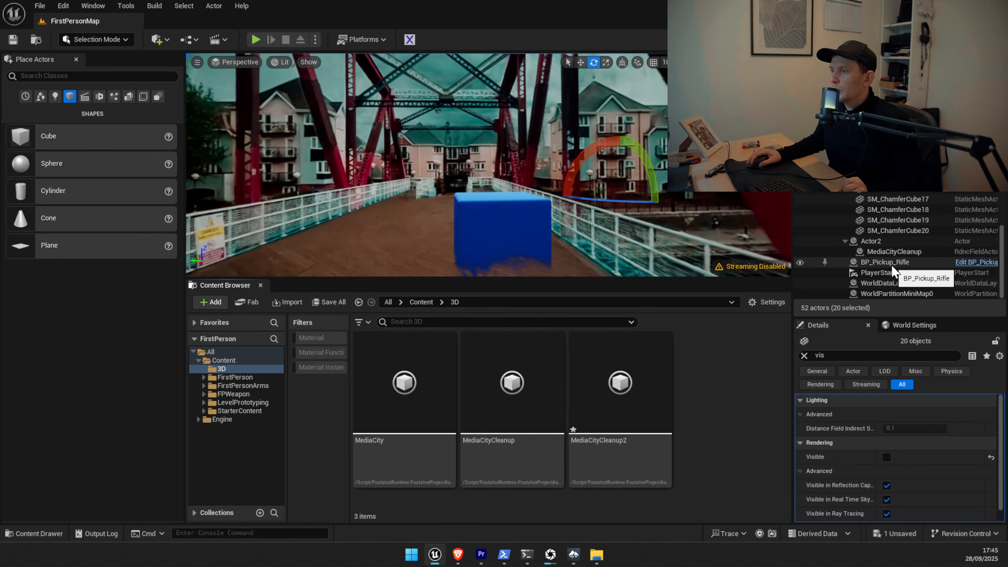
{"action": "left_click", "coordinate": [885, 253]}
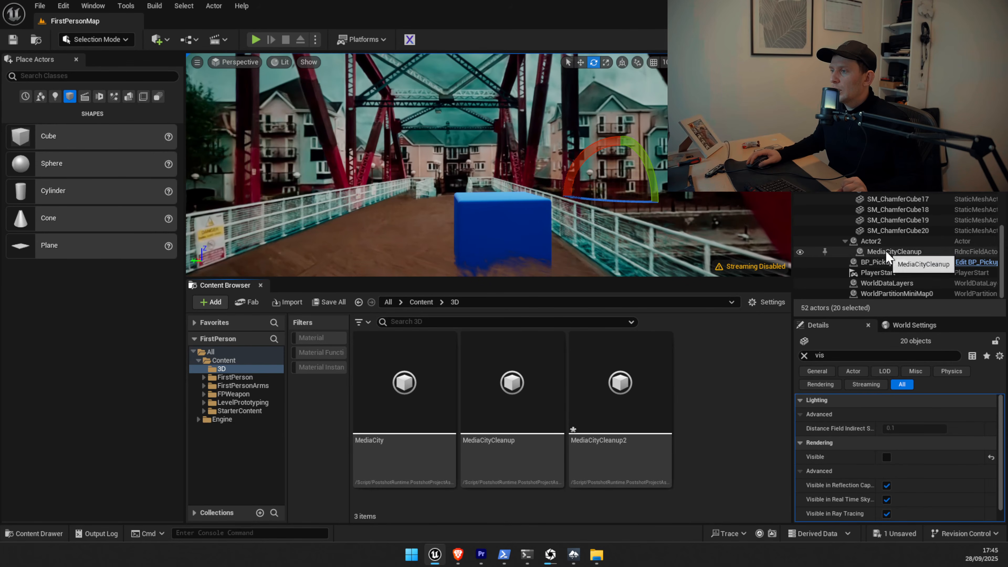
{"action": "left_click", "coordinate": [800, 253]}
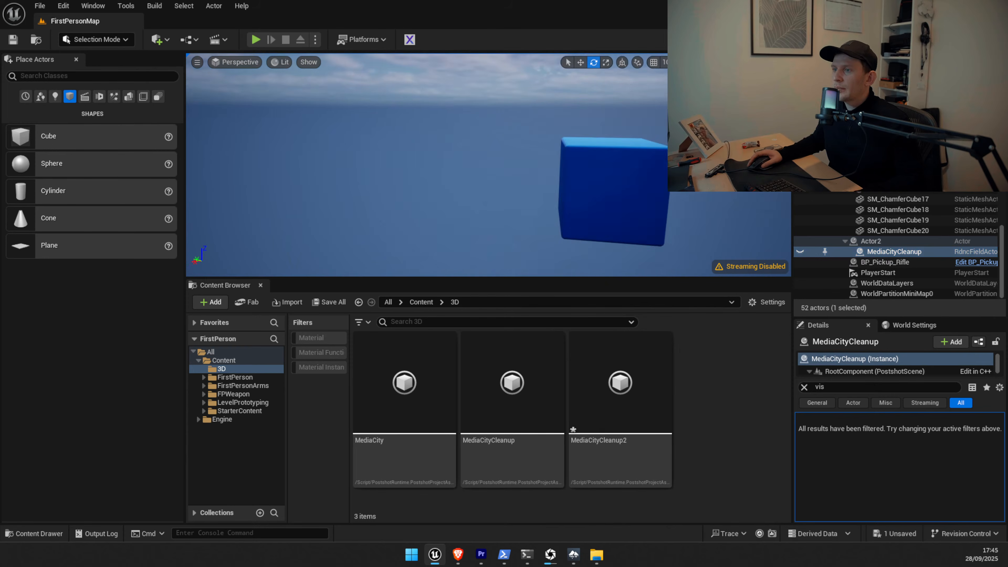
Place the MediaCityCleanup2 asset in the level near the blue cubes and look around the splat scene.
{"action": "right_click_drag", "start_coordinate": [489, 165], "coordinate": [363, 169]}
{"action": "left_click", "coordinate": [740, 399]}
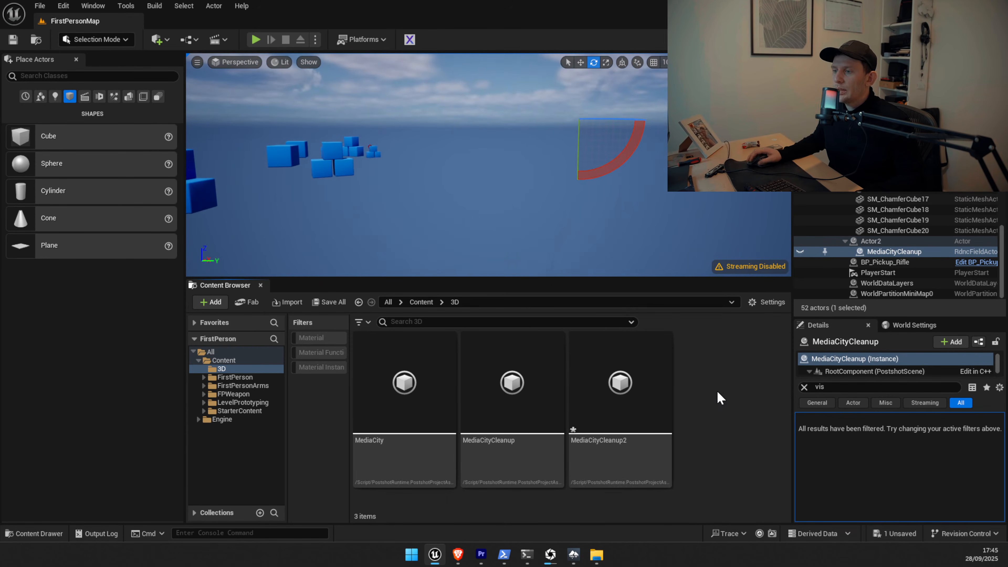
{"action": "right_click_drag", "start_coordinate": [635, 161], "coordinate": [476, 143]}
{"action": "left_click", "coordinate": [623, 416]}
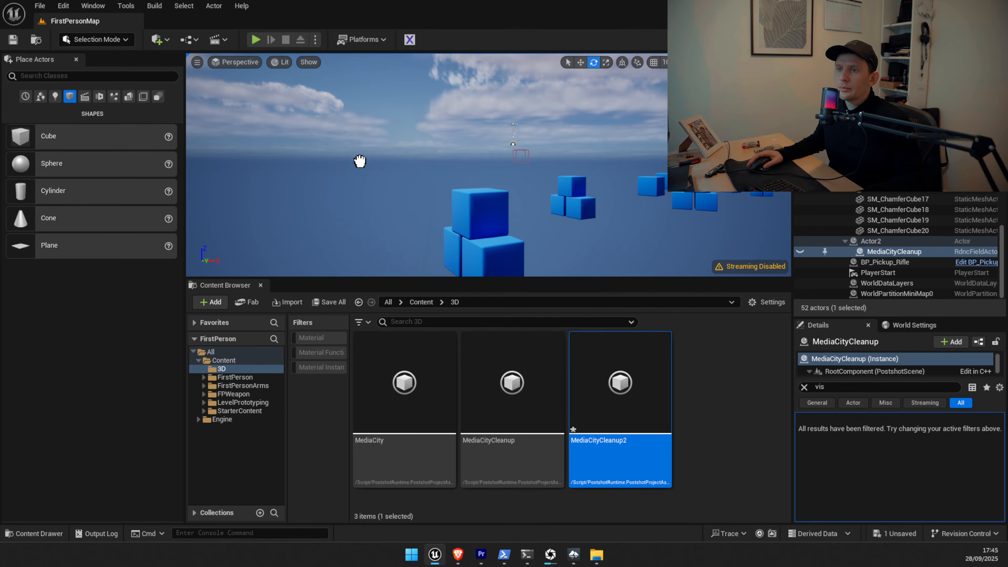
{"action": "left_click_drag", "start_coordinate": [359, 161], "coordinate": [360, 162]}
{"action": "right_click_drag", "start_coordinate": [360, 161], "coordinate": [186, 153]}
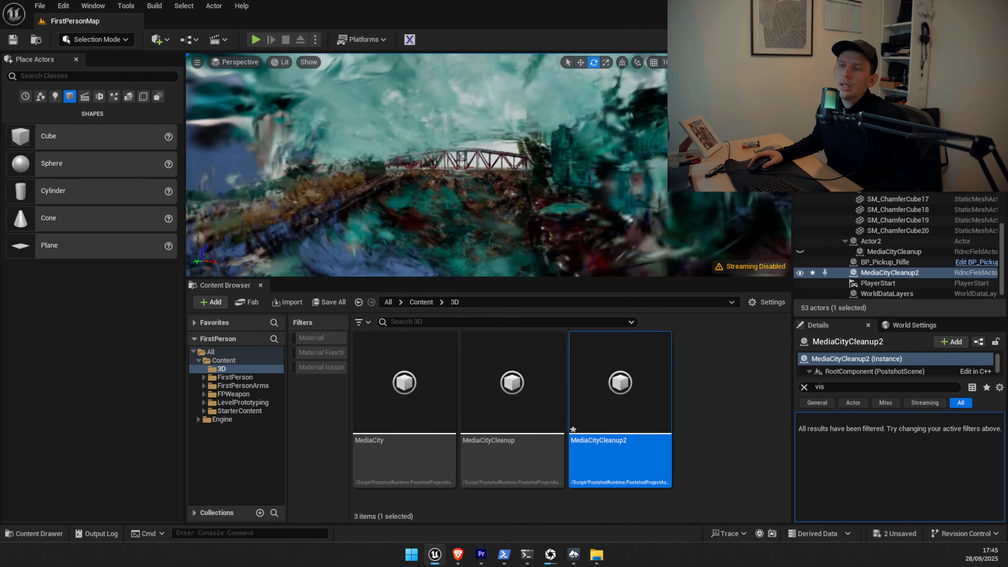
{"action": "key", "text": "w"}
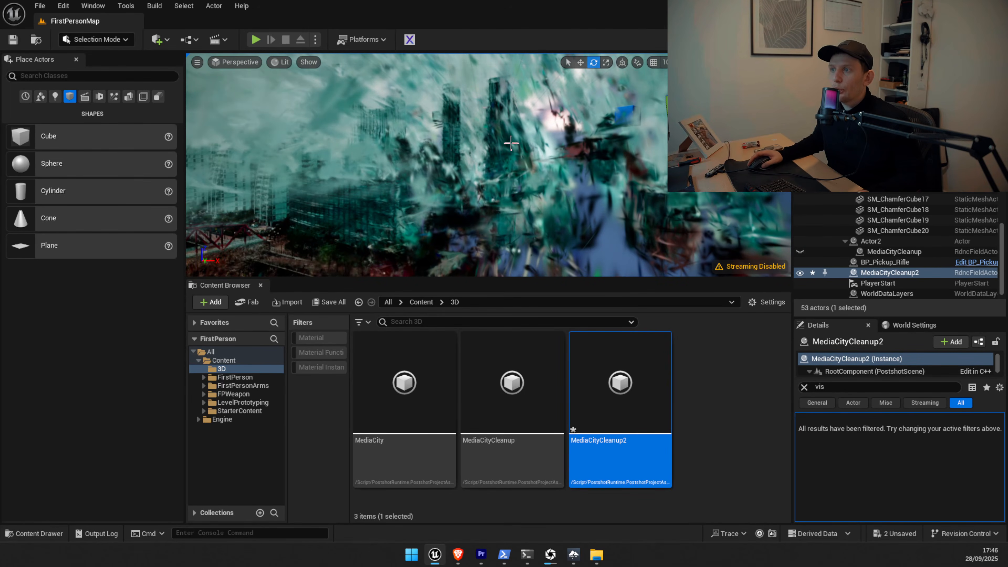
{"action": "key", "text": "ctrl+z"}
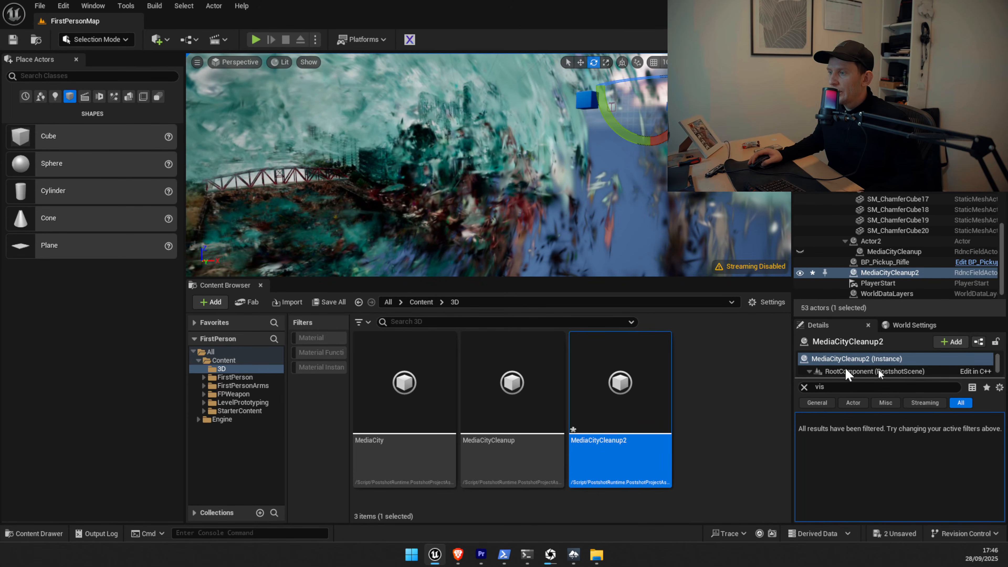
Clear the "vis" filter from the actor's details and set the MediaCityCleanup2 location to 0, 0, 0.
{"action": "left_click", "coordinate": [804, 387]}
{"action": "left_click", "coordinate": [904, 432]}
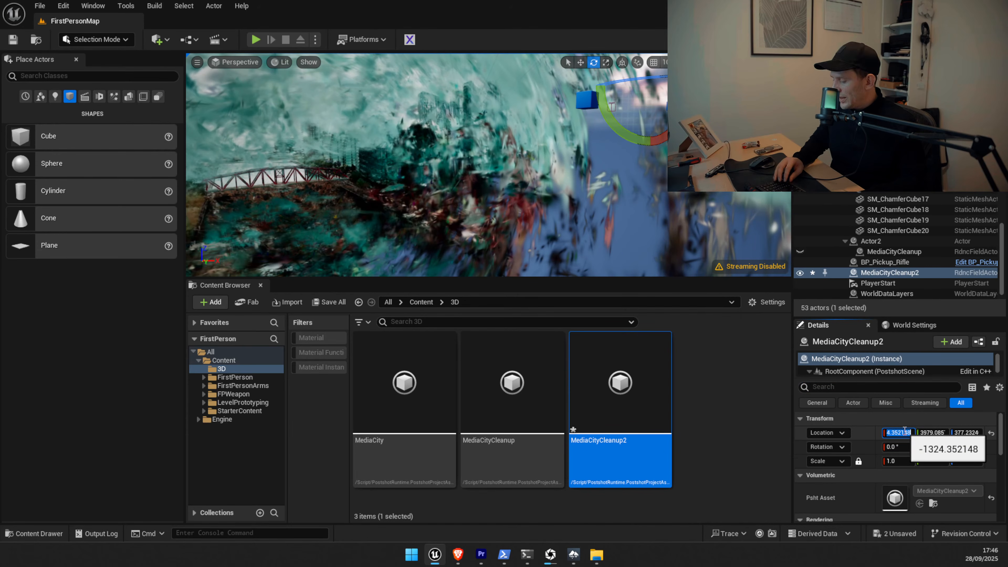
{"action": "type", "text": "0"}
{"action": "key", "text": "Tab"}
{"action": "type", "text": "0"}
{"action": "key", "text": "Tab"}
{"action": "type", "text": "0"}
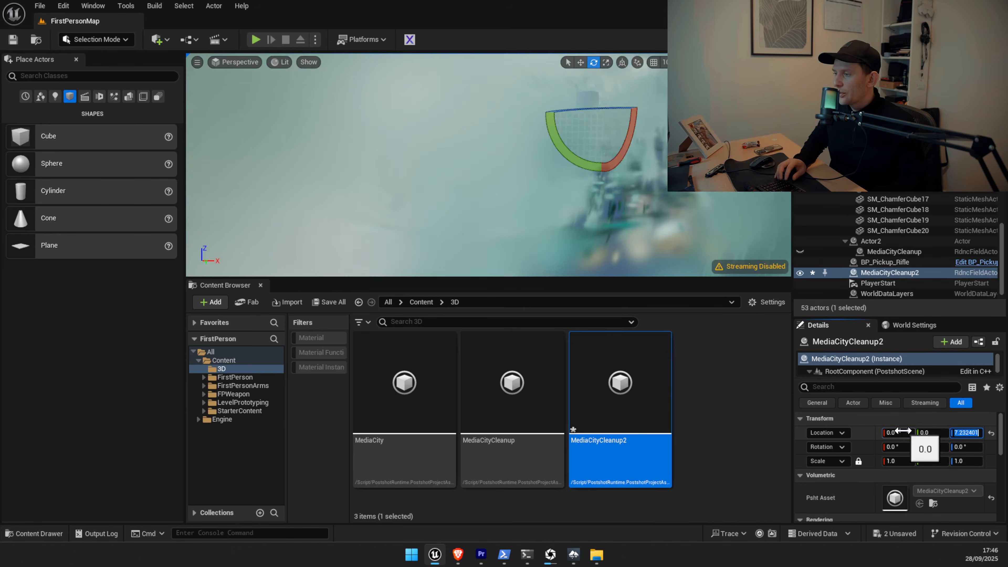
{"action": "key", "text": "Return"}
Set the viewport's camera speed to 5 and fly closer through the splat scene.
{"action": "right_click_drag", "start_coordinate": [461, 175], "coordinate": [461, 176]}
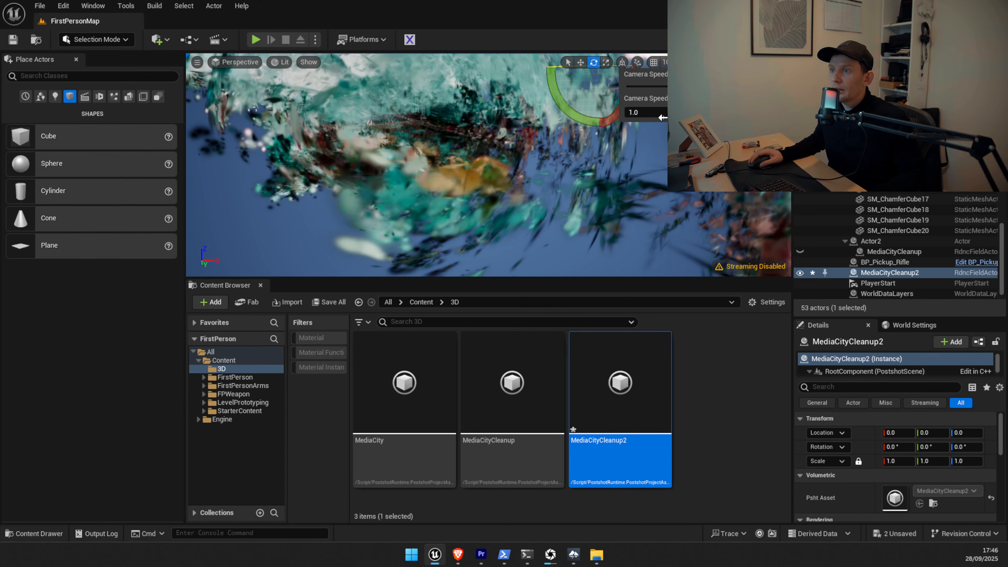
{"action": "right_click_drag", "start_coordinate": [427, 164], "coordinate": [427, 164]}
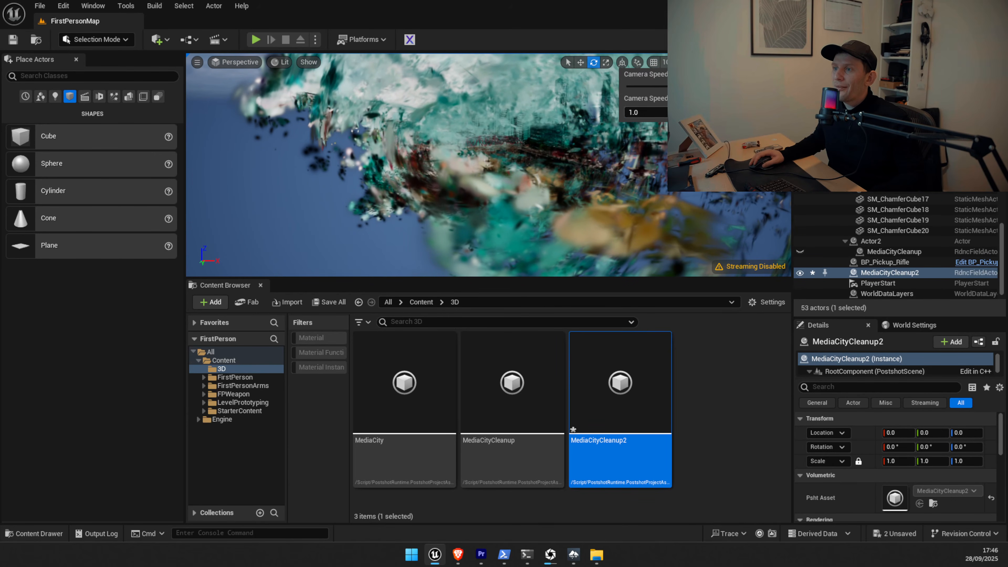
{"action": "left_click", "coordinate": [646, 112]}
{"action": "type", "text": "5"}
{"action": "key", "text": "Return"}
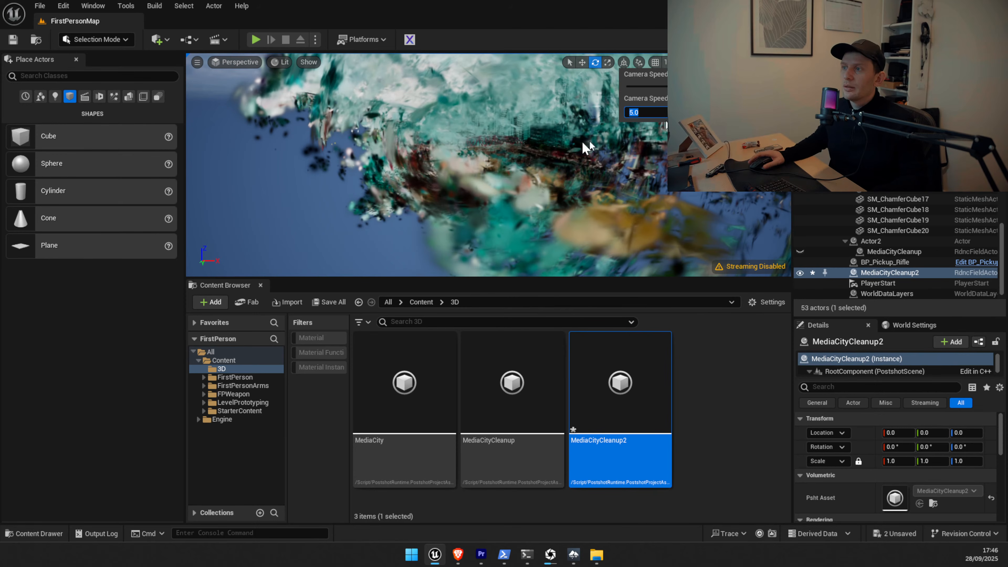
{"action": "right_click_drag", "start_coordinate": [518, 121], "coordinate": [518, 121]}
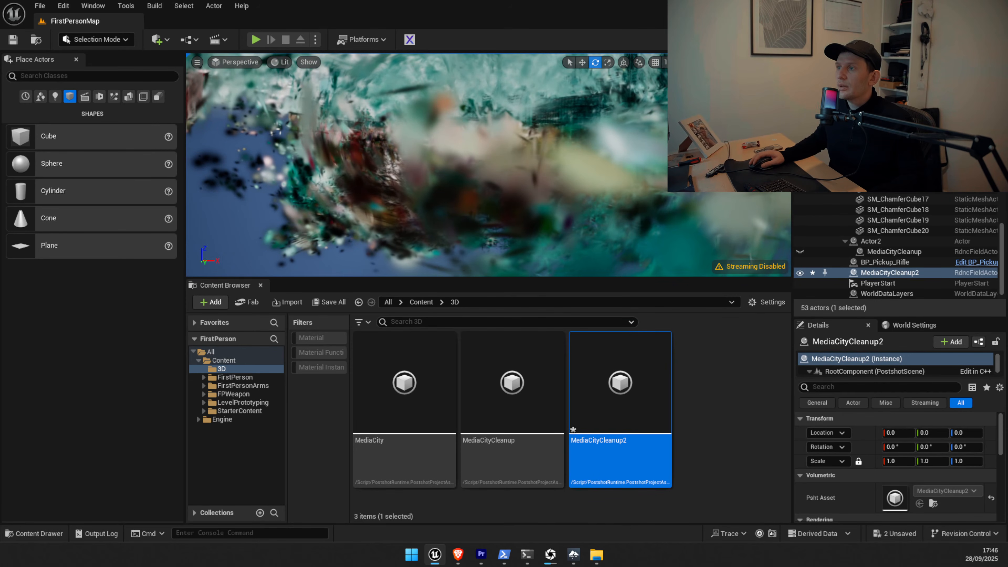
Set the viewport's camera speed to 3 and fly through the splat scene until the whole red bridge is in view.
{"action": "left_click", "coordinate": [648, 108]}
{"action": "type", "text": "3"}
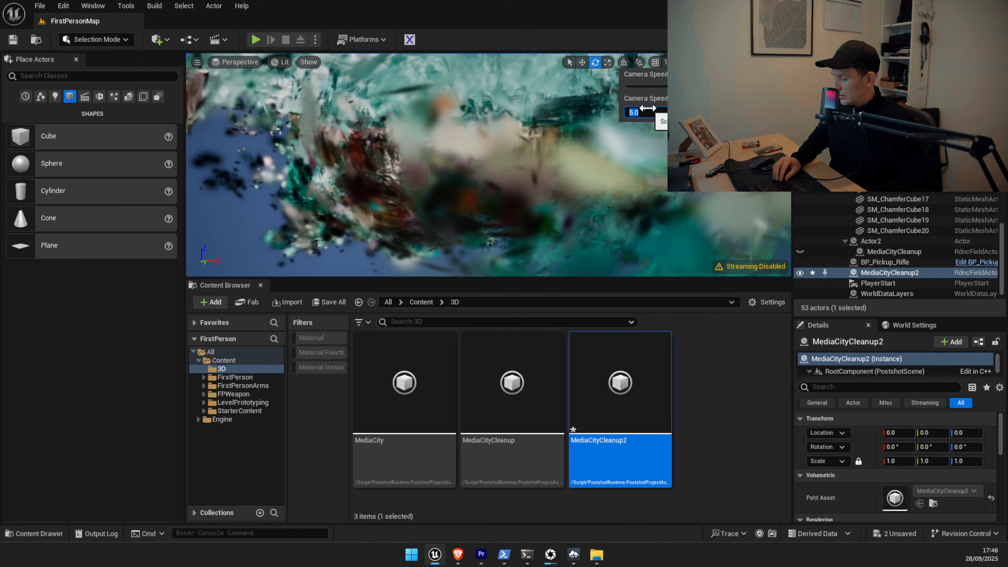
{"action": "key", "text": "Return"}
{"action": "key", "text": "w"}
{"action": "right_click_drag", "start_coordinate": [432, 153], "coordinate": [373, 153]}
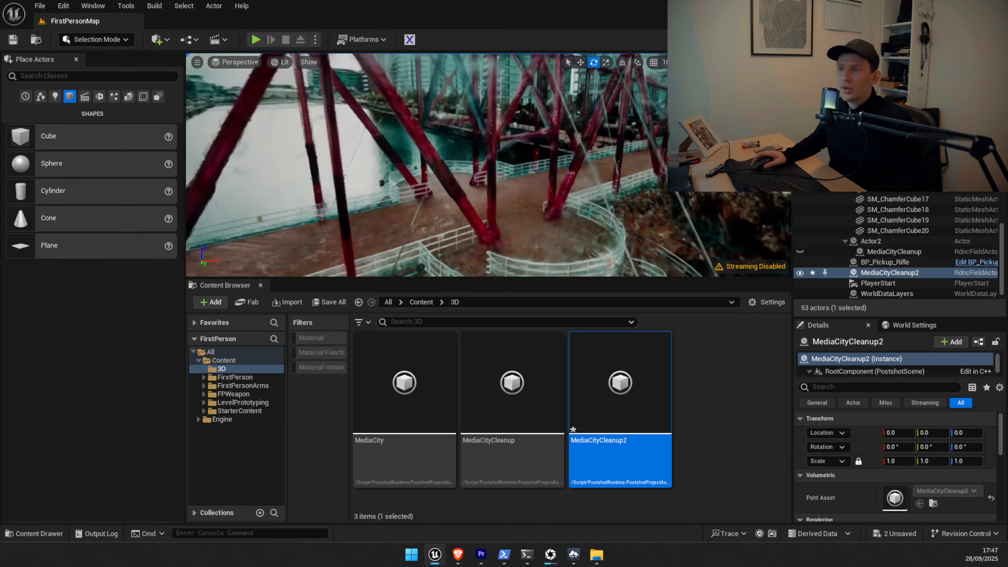
{"action": "right_click_drag", "start_coordinate": [488, 165], "coordinate": [431, 152]}
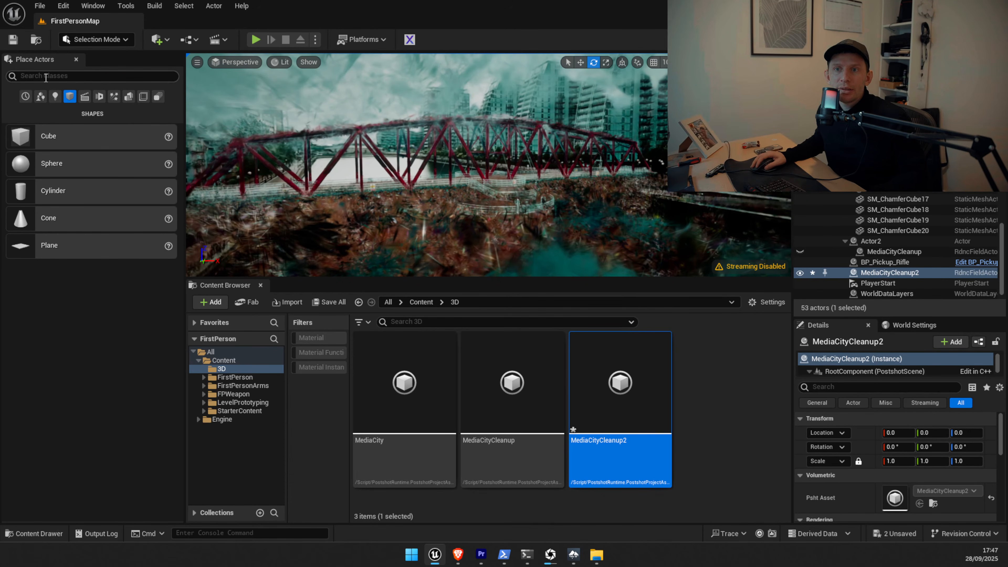
Show the Basic actors and search the editor's available windows for "place" to locate Place Actors.
{"action": "left_click", "coordinate": [41, 96]}
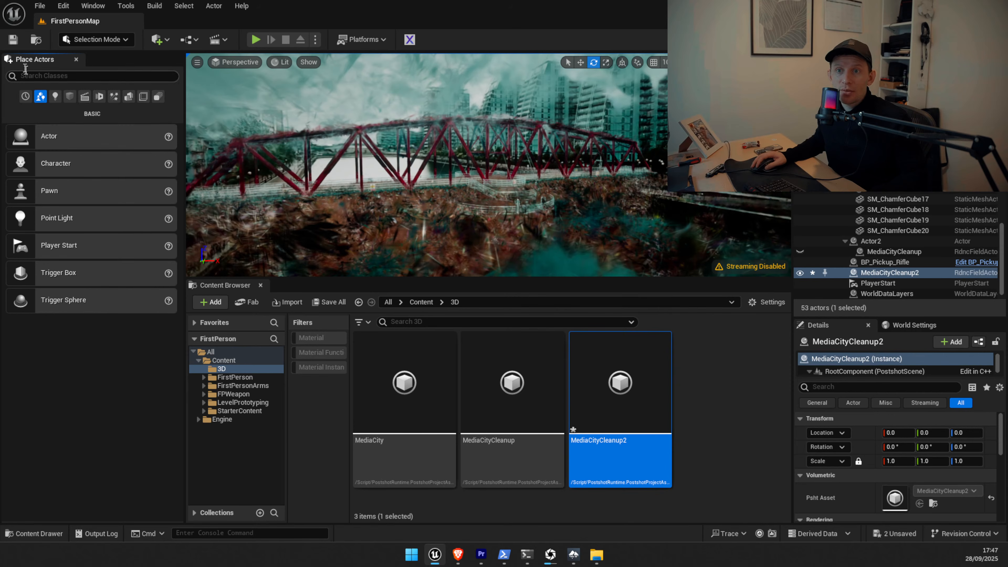
{"action": "left_click", "coordinate": [81, 39]}
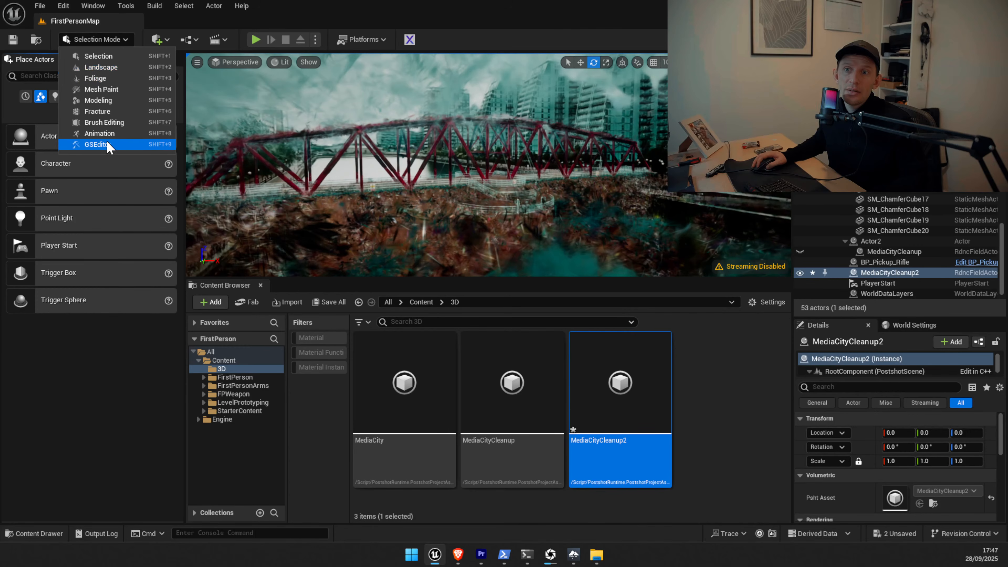
{"action": "left_click", "coordinate": [99, 4]}
{"action": "left_click", "coordinate": [100, 5]}
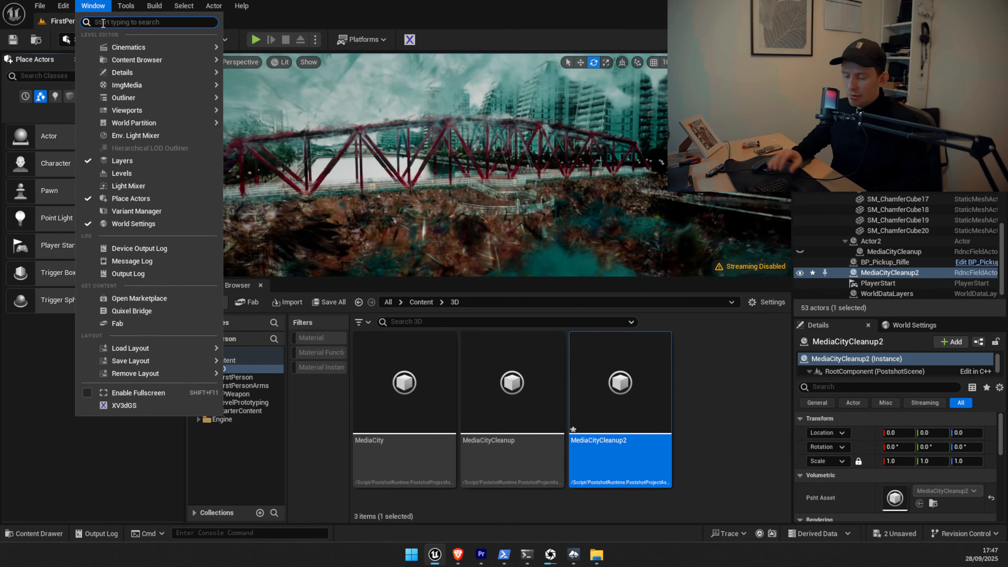
{"action": "type", "text": "plac"}
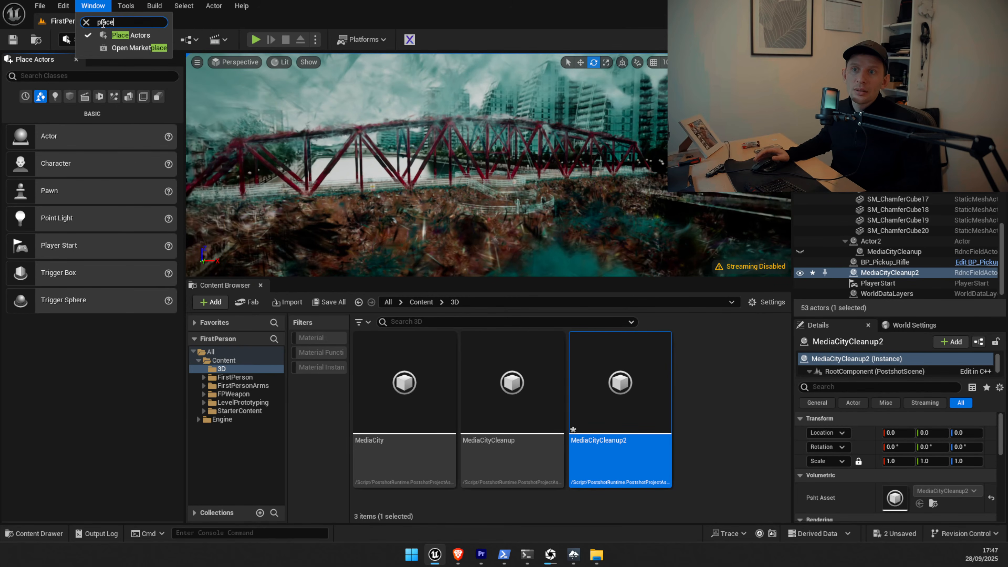
{"action": "type", "text": "e"}
{"action": "left_click", "coordinate": [102, 5]}
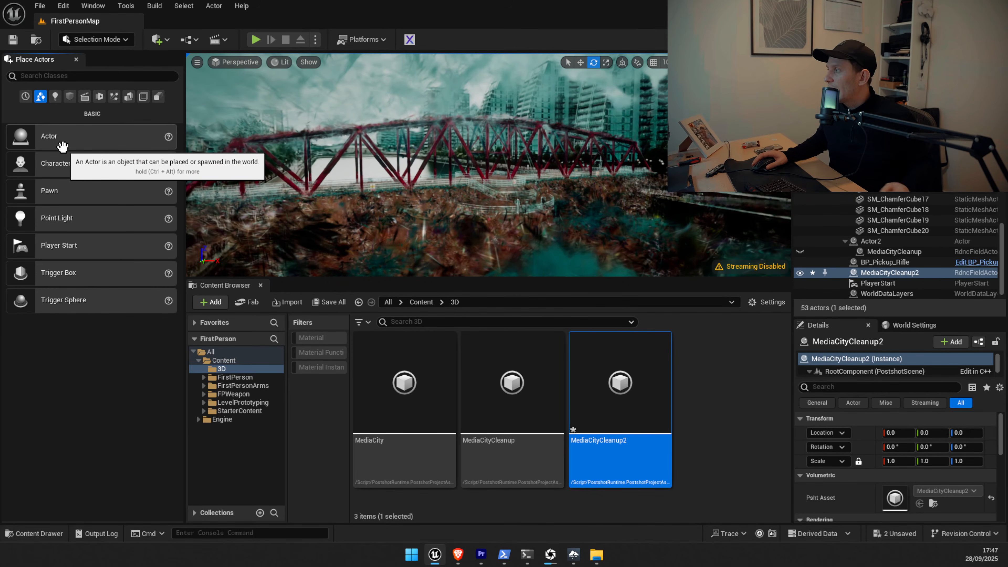
Review the window list and the recently placed actors, and return Place Actors to the Basic category.
{"action": "left_click", "coordinate": [90, 9]}
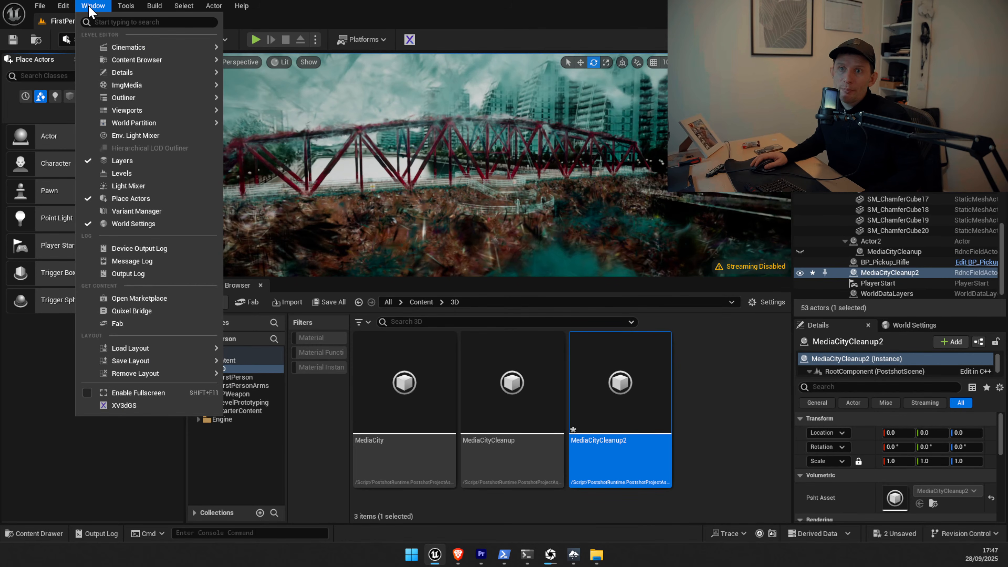
{"action": "left_click", "coordinate": [41, 64]}
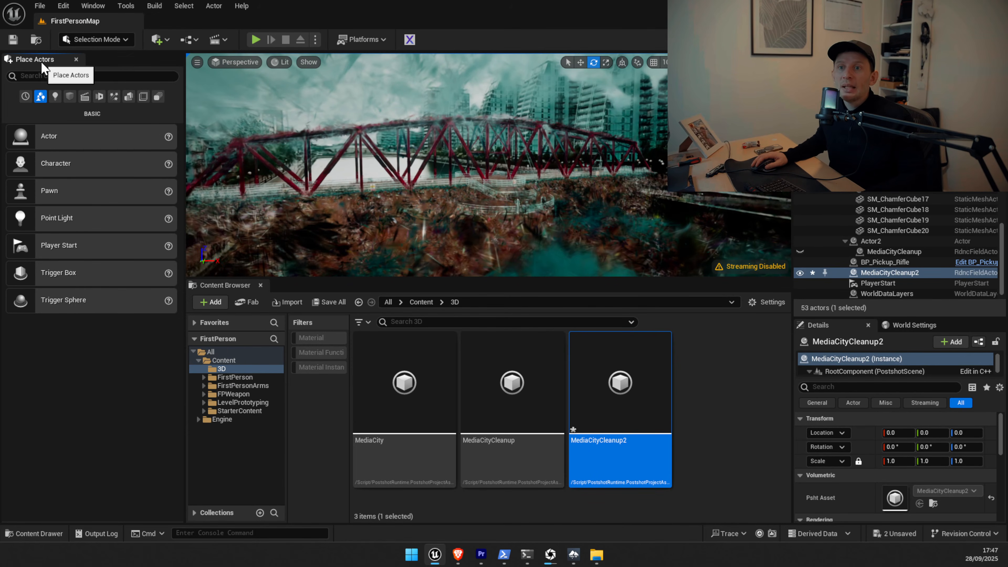
{"action": "left_click", "coordinate": [24, 99]}
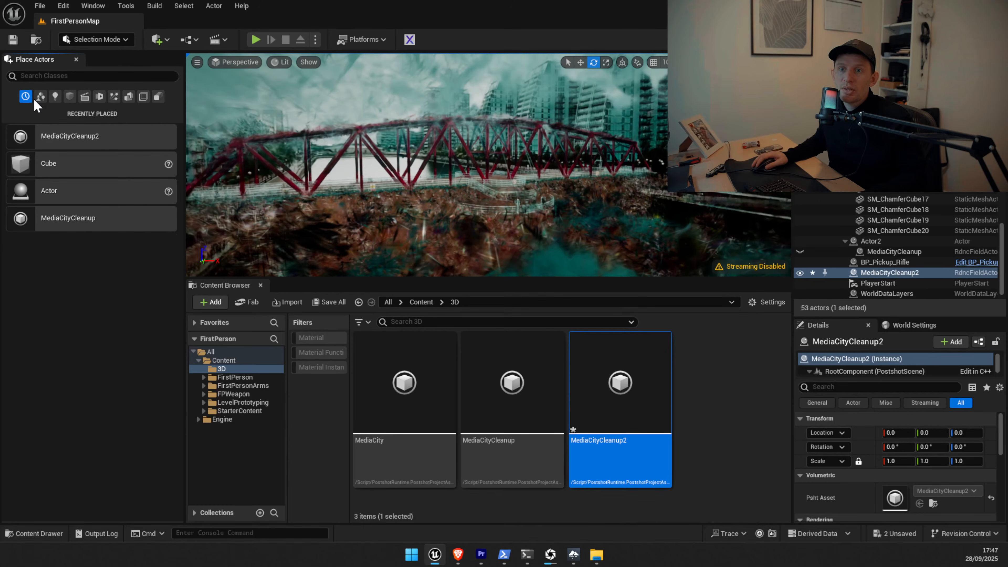
{"action": "left_click", "coordinate": [41, 97]}
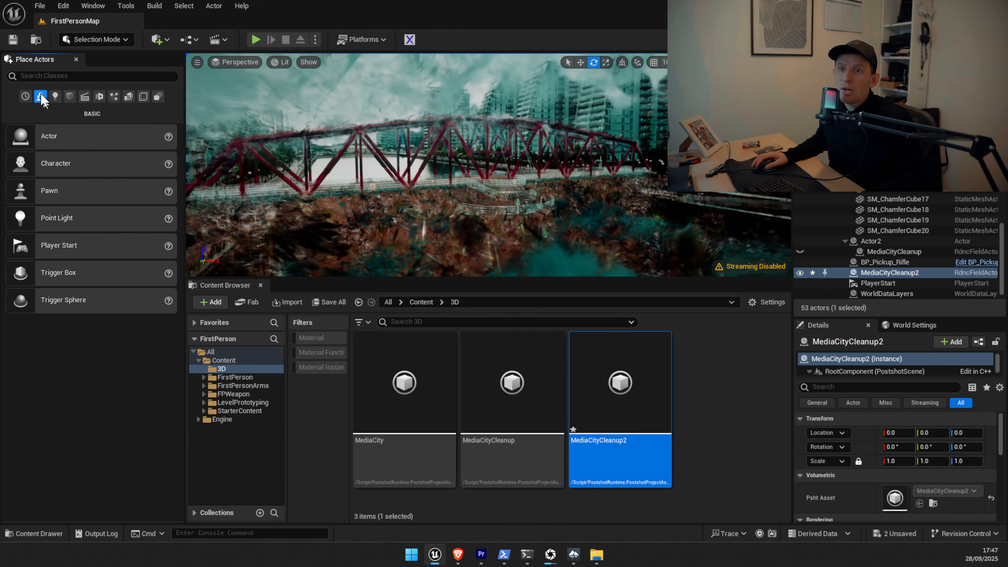
Place an empty Actor in the level beside the bridge and focus the view on it.
{"action": "left_click", "coordinate": [44, 136]}
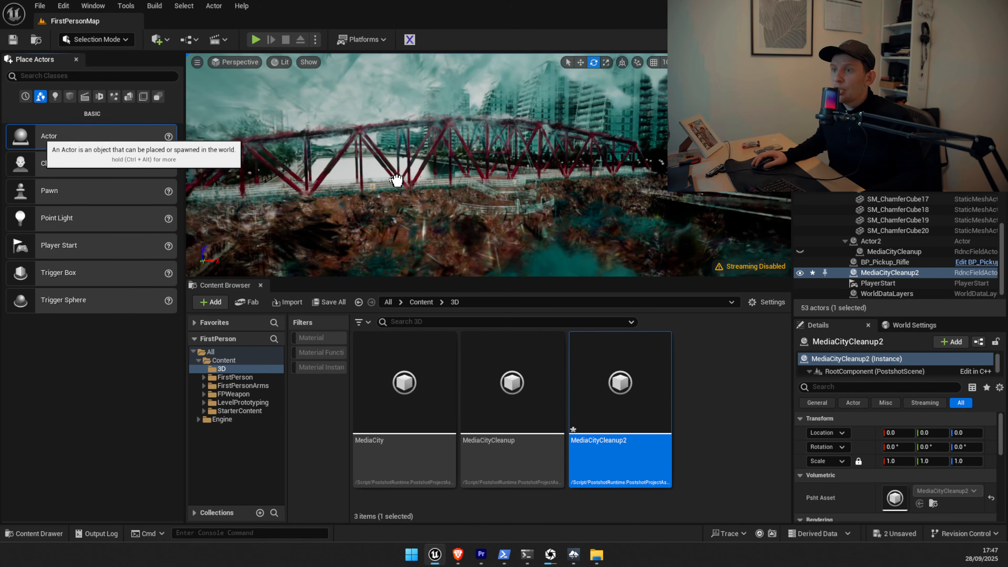
{"action": "left_click_drag", "start_coordinate": [396, 180], "coordinate": [466, 173]}
{"action": "key", "text": "f"}
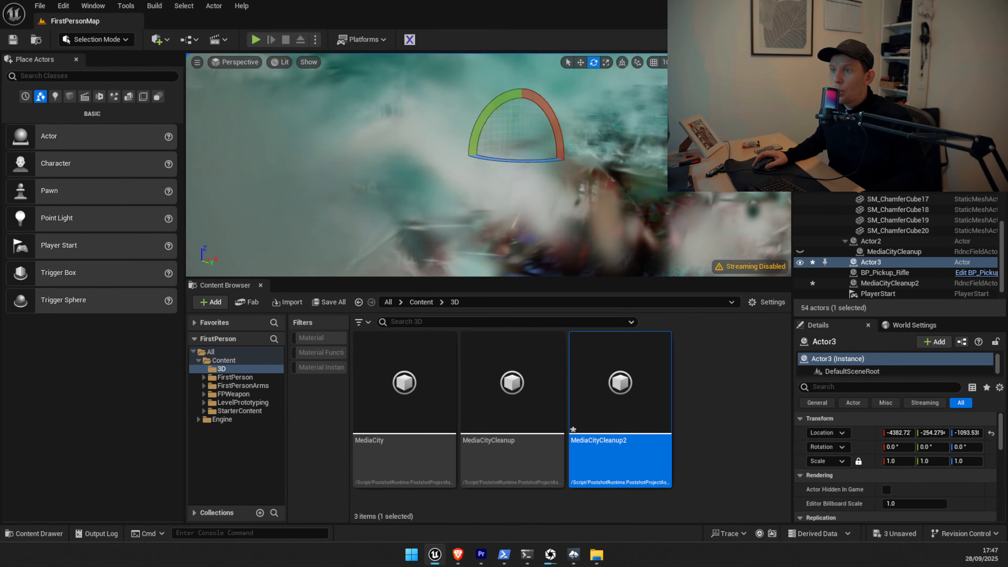
{"action": "right_click_drag", "start_coordinate": [467, 173], "coordinate": [512, 125]}
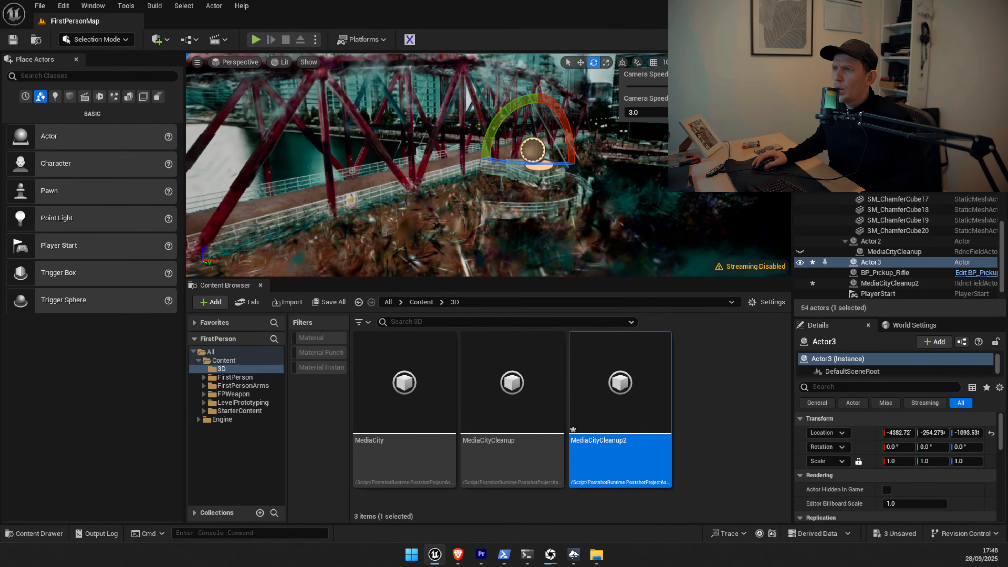
Move Actor3 toward the bridge walkway, to about Y -582 and Z -1191.
{"action": "right_click_drag", "start_coordinate": [580, 221], "coordinate": [607, 223]}
{"action": "key", "text": "w"}
{"action": "key", "text": "w"}
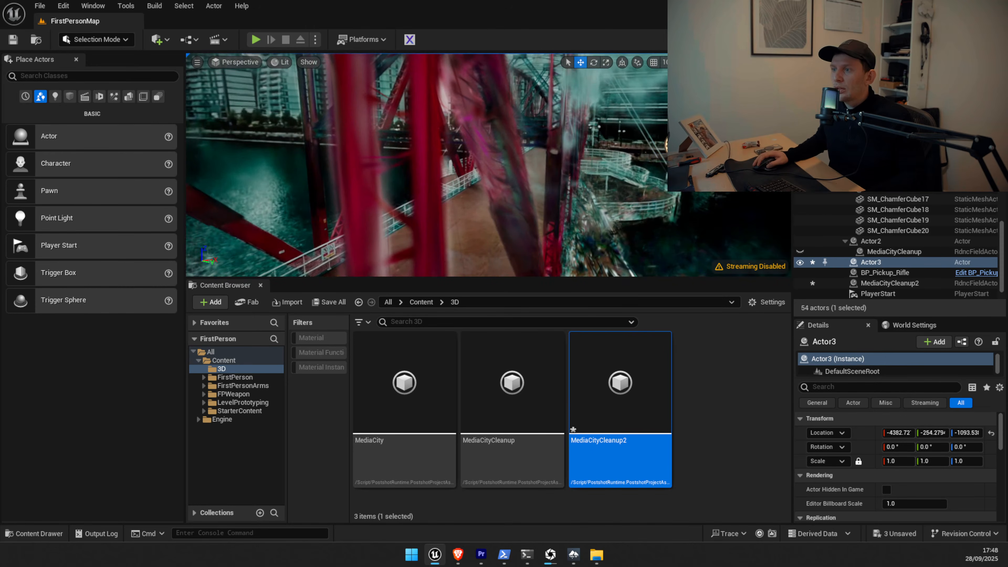
{"action": "left_click_drag", "start_coordinate": [675, 166], "coordinate": [574, 173]}
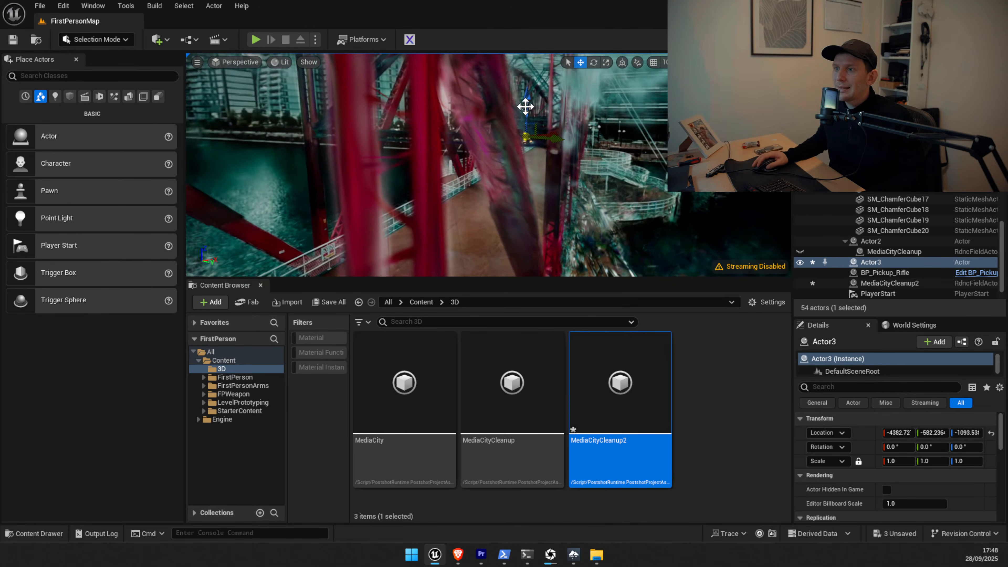
{"action": "left_click_drag", "start_coordinate": [526, 97], "coordinate": [524, 151]}
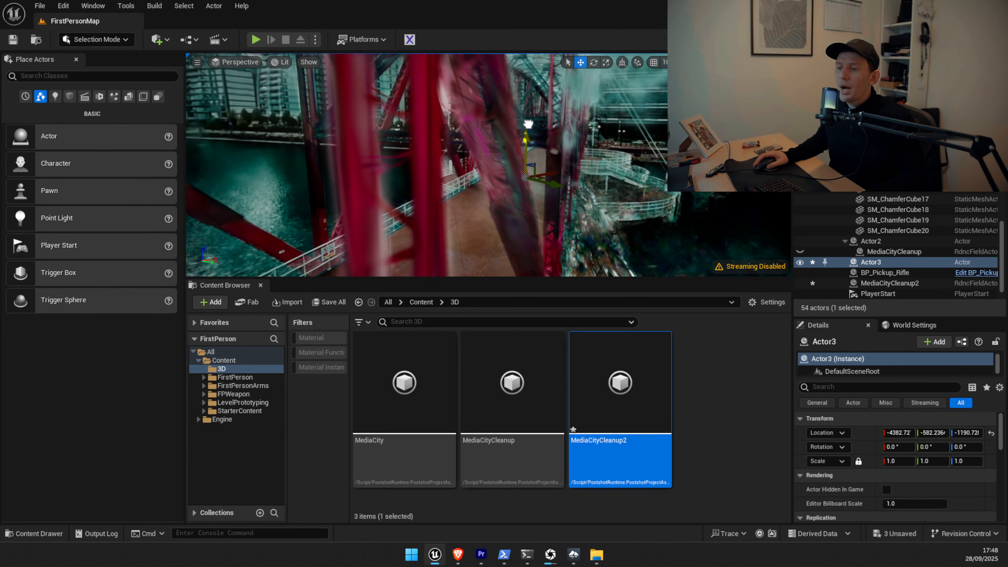
Reposition Actor3 along the bridge deck to about X -4492, Y -429, Z -1130.
{"action": "key", "text": "w"}
{"action": "right_click_drag", "start_coordinate": [528, 124], "coordinate": [508, 103]}
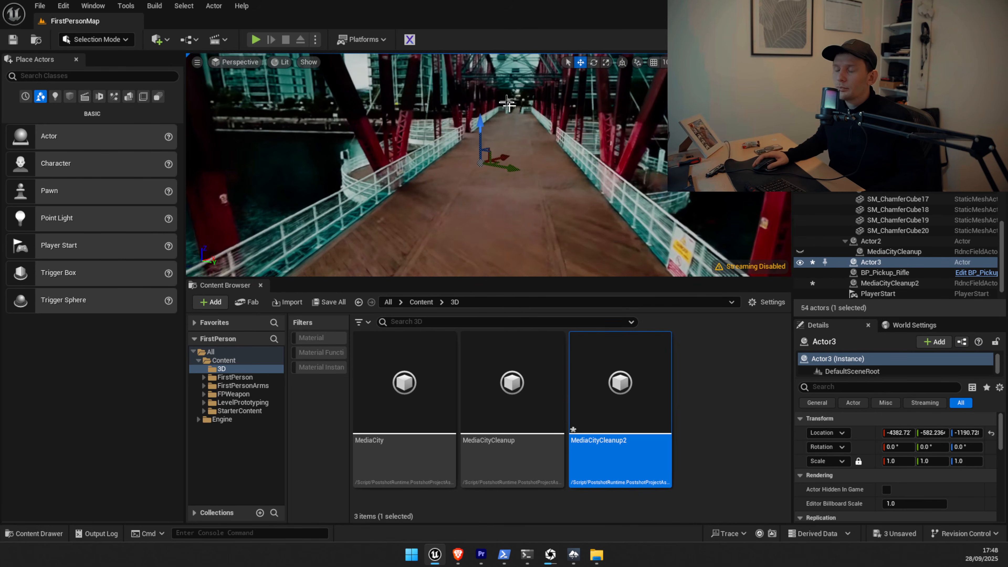
{"action": "left_click_drag", "start_coordinate": [515, 168], "coordinate": [534, 169]}
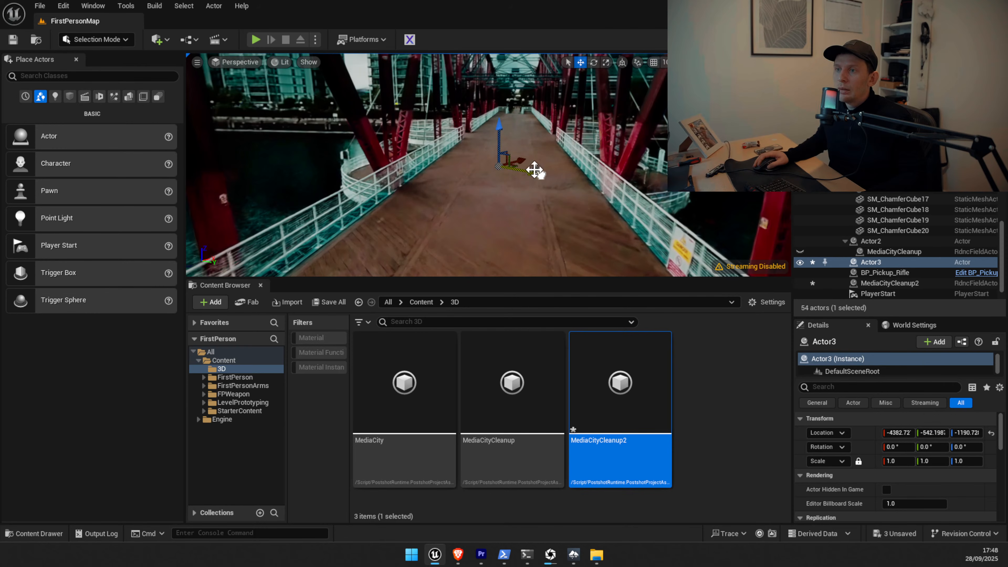
{"action": "left_click_drag", "start_coordinate": [499, 123], "coordinate": [499, 92]}
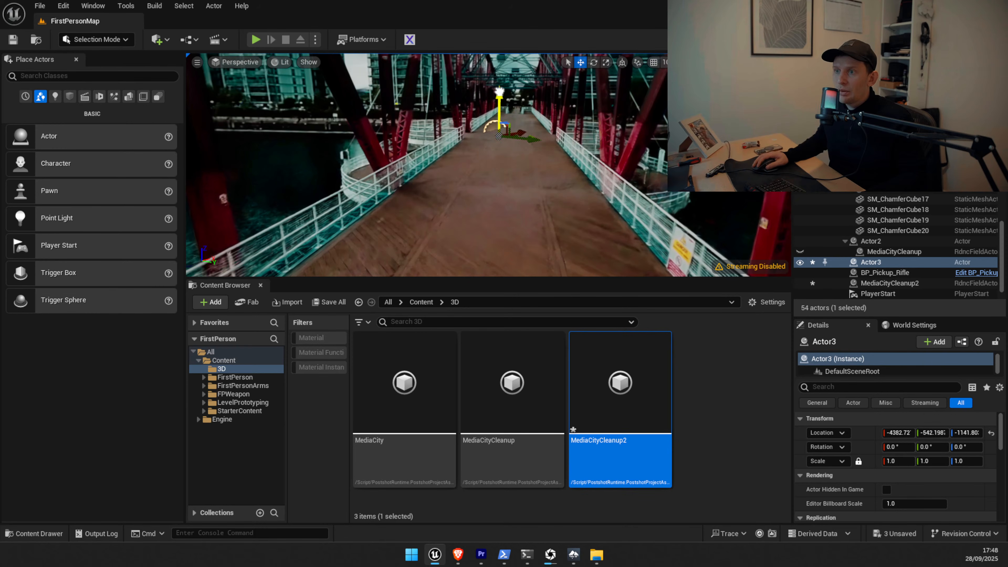
{"action": "left_click_drag", "start_coordinate": [532, 130], "coordinate": [564, 140]}
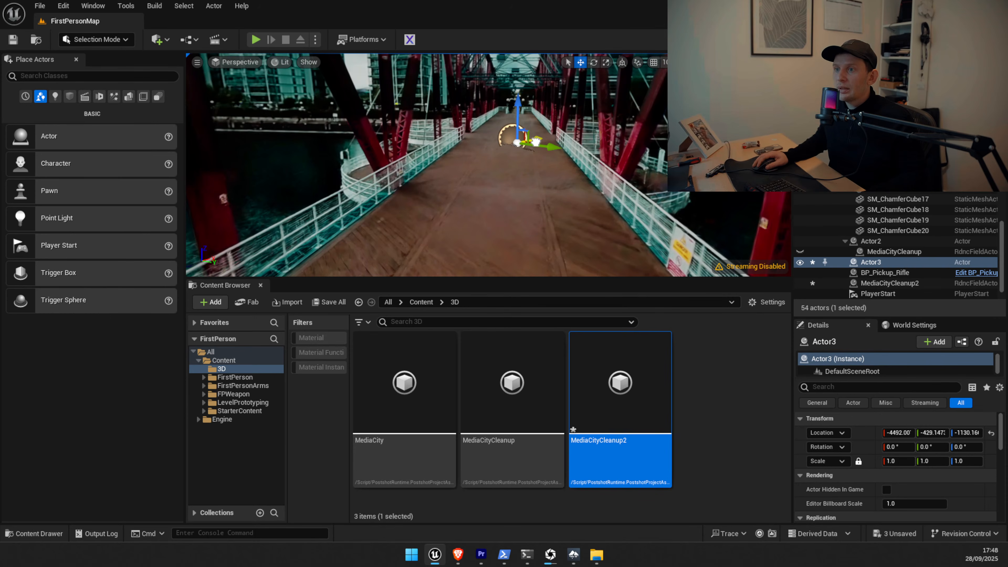
Centre Actor3 on the bridge walkway at about X -4372, Y -534, Z -1124.
{"action": "mouse_move", "coordinate": [535, 141]}
{"action": "right_mouse_down"}
{"action": "mouse_move", "coordinate": [528, 130]}
{"action": "mouse_move", "coordinate": [538, 147]}
{"action": "mouse_move", "coordinate": [591, 131]}
{"action": "mouse_move", "coordinate": [520, 141]}
{"action": "right_mouse_up"}
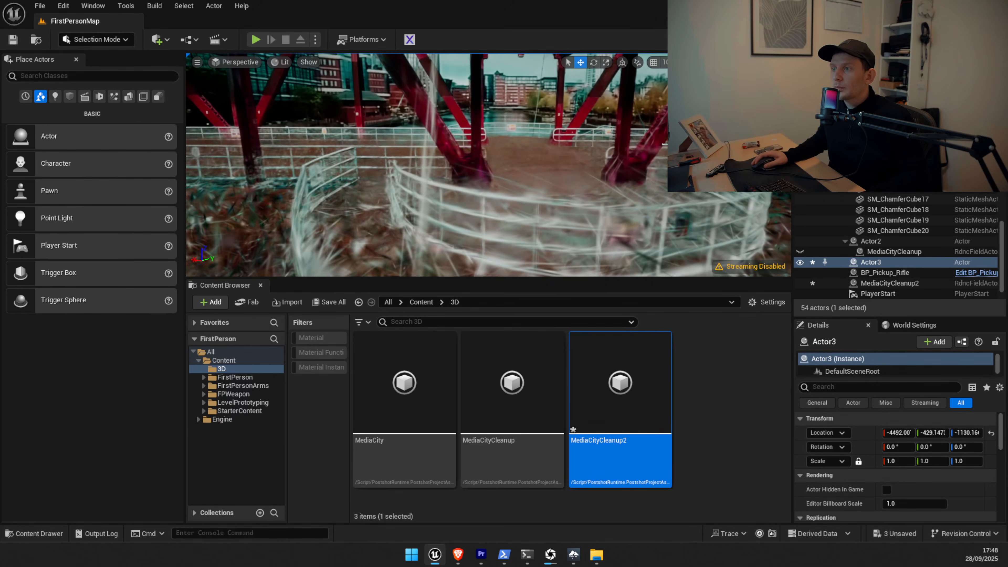
{"action": "right_click_drag", "start_coordinate": [617, 138], "coordinate": [597, 140]}
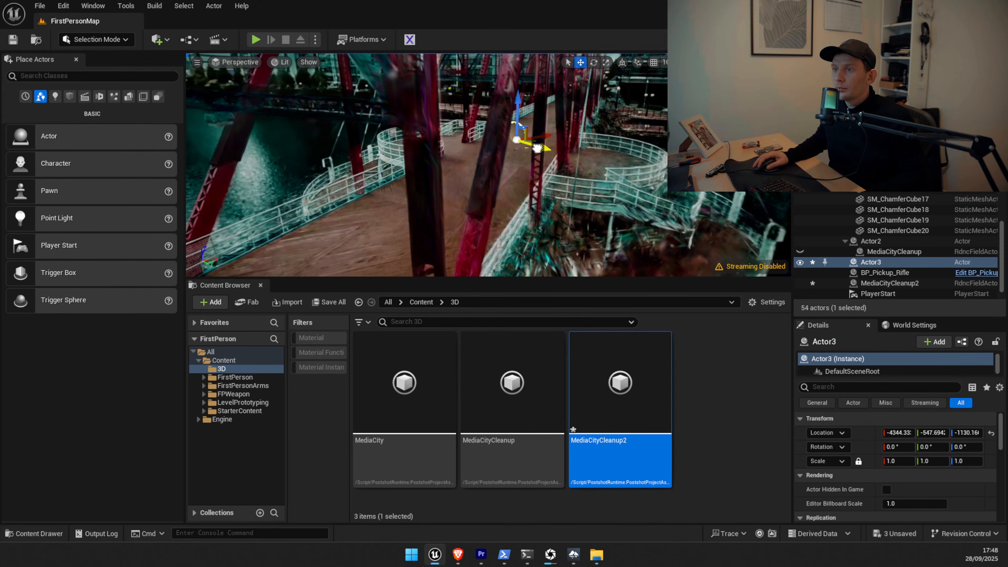
{"action": "right_click_drag", "start_coordinate": [598, 139], "coordinate": [540, 175]}
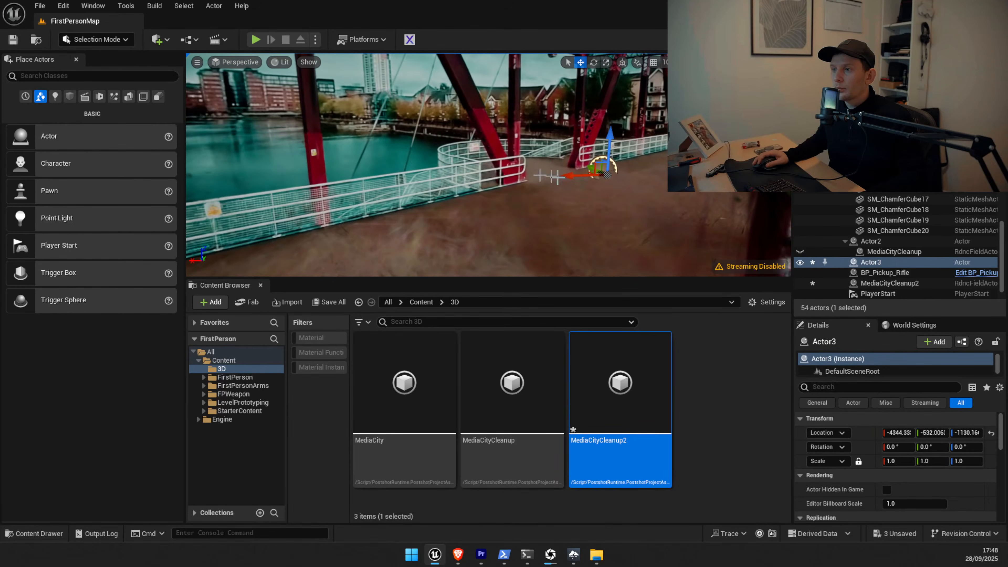
{"action": "left_click_drag", "start_coordinate": [576, 173], "coordinate": [635, 174]}
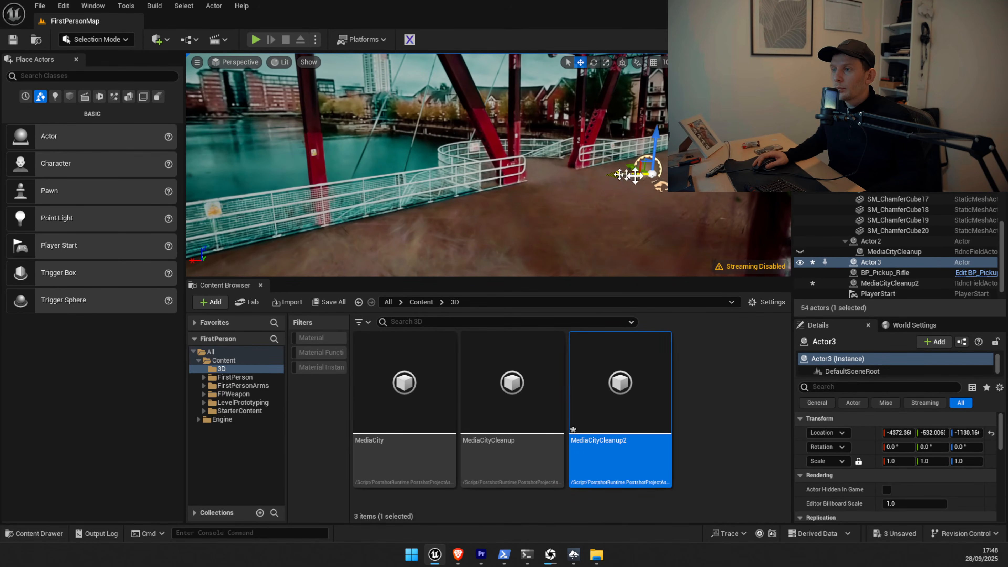
{"action": "right_click_drag", "start_coordinate": [635, 173], "coordinate": [611, 172]}
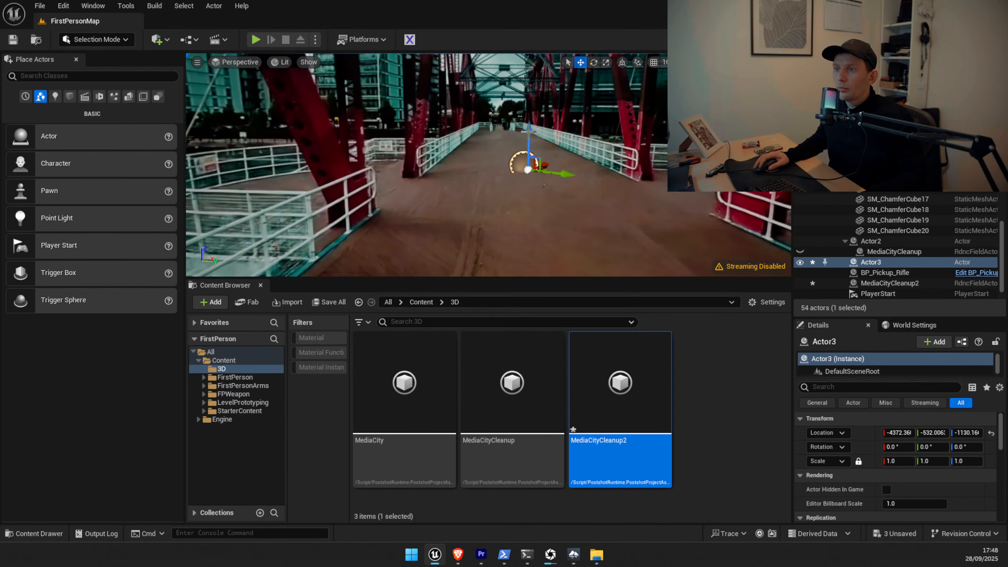
{"action": "left_click_drag", "start_coordinate": [526, 123], "coordinate": [527, 116]}
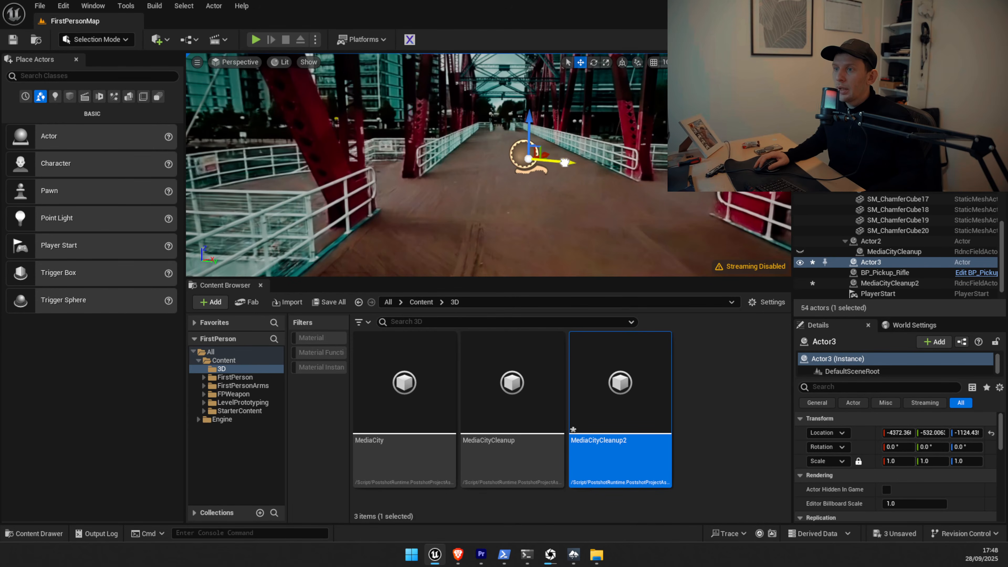
{"action": "left_click_drag", "start_coordinate": [564, 163], "coordinate": [556, 162]}
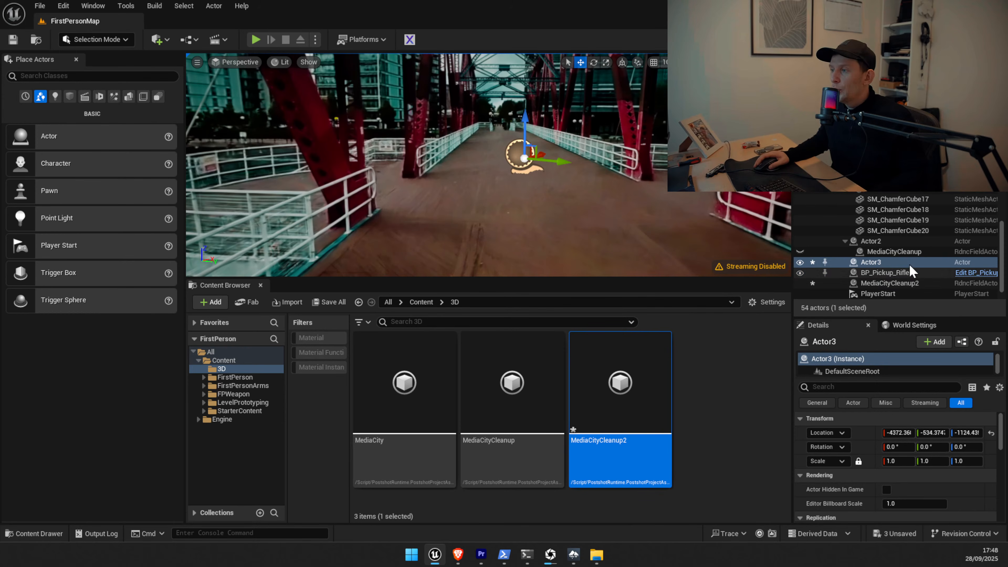
Parent the MediaCityCleanup2 actor to Actor3 in the level hierarchy.
{"action": "scroll", "coordinate": [908, 258], "scroll_direction": "down", "scroll_amount": 1}
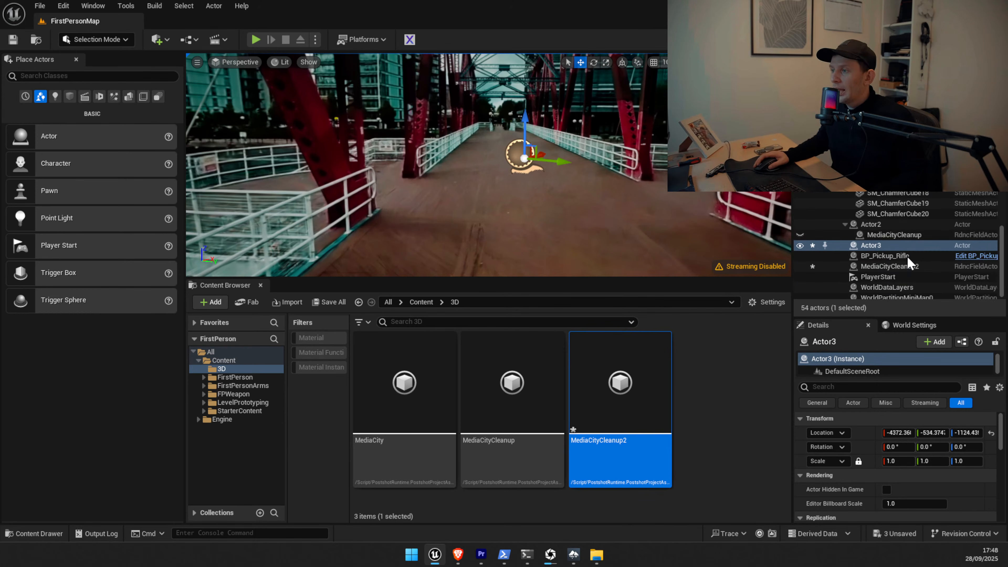
{"action": "left_click", "coordinate": [899, 267]}
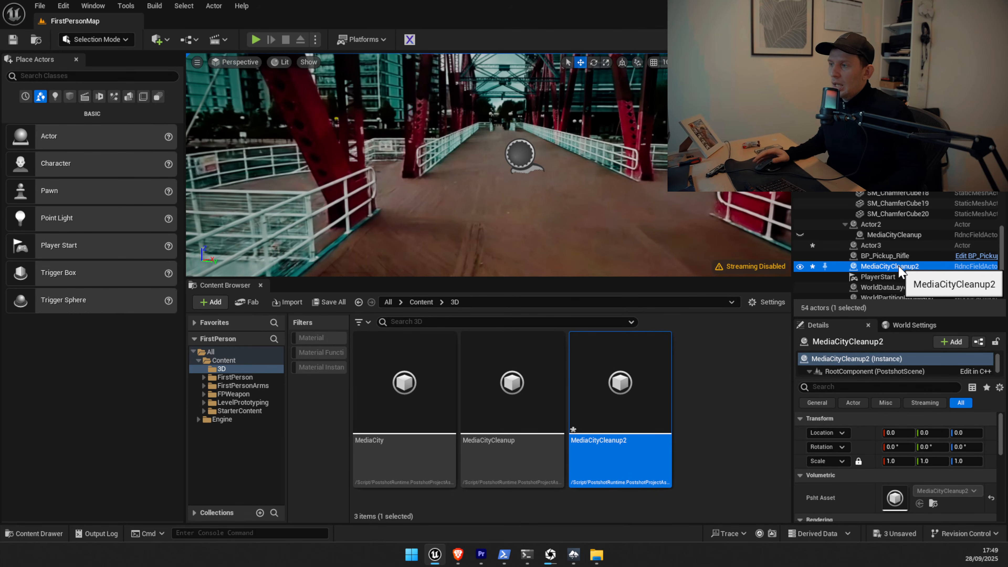
{"action": "left_click_drag", "start_coordinate": [881, 266], "coordinate": [872, 246]}
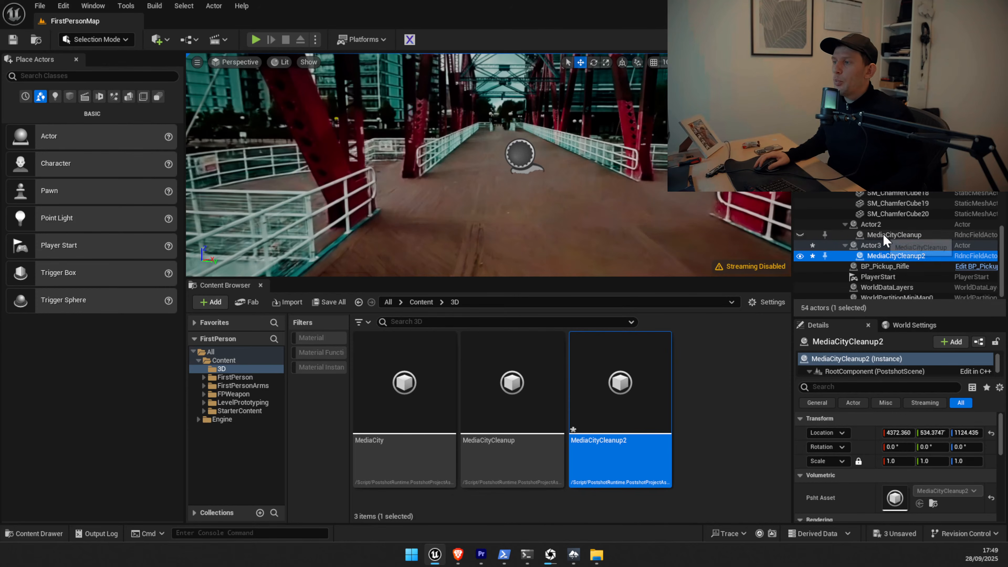
Lower Actor3 together with its attached scan to about Z -1167.
{"action": "left_click", "coordinate": [877, 245]}
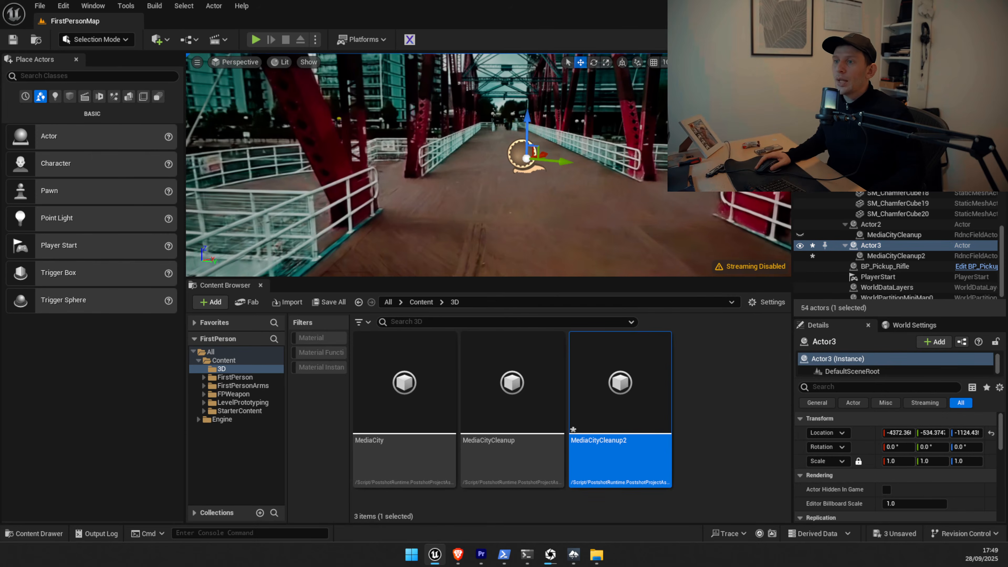
{"action": "right_click_drag", "start_coordinate": [480, 242], "coordinate": [556, 242]}
{"action": "key", "text": "f"}
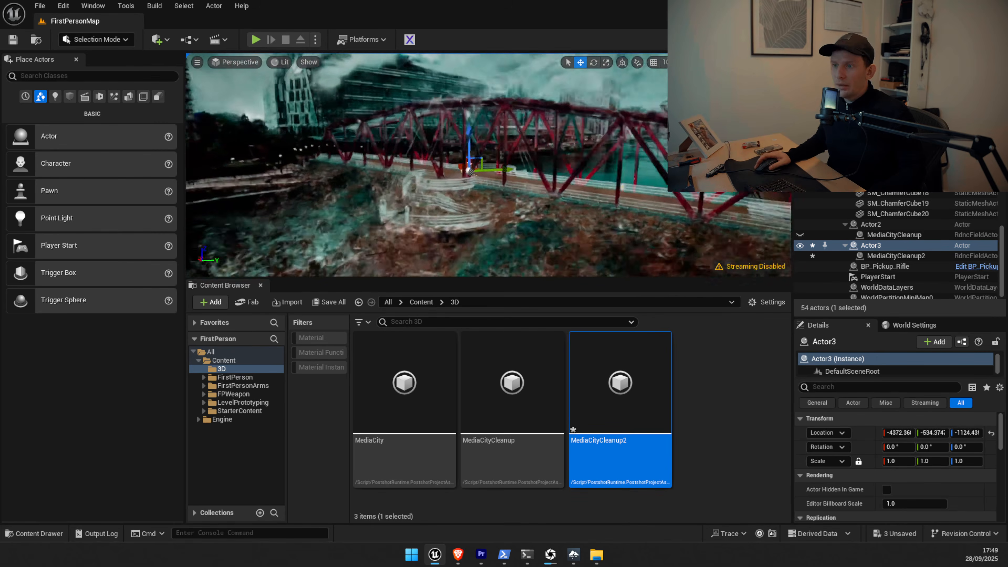
{"action": "mouse_move", "coordinate": [492, 132]}
{"action": "left_mouse_down"}
{"action": "mouse_move", "coordinate": [492, 121]}
{"action": "mouse_move", "coordinate": [485, 148]}
{"action": "left_mouse_up"}
Try rotating Actor3 about its vertical axis and undo the rotation.
{"action": "key", "text": "e"}
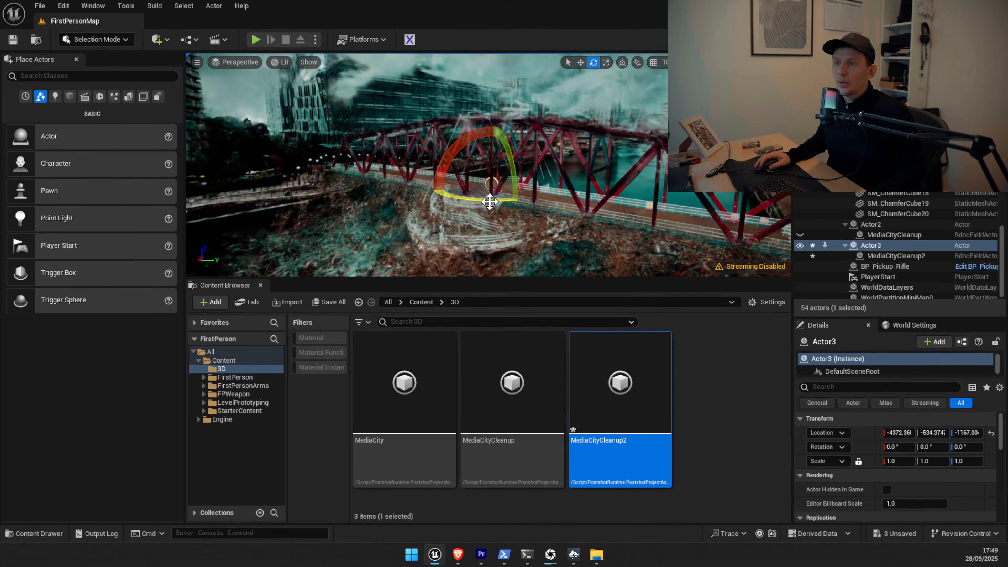
{"action": "left_click_drag", "start_coordinate": [491, 196], "coordinate": [512, 202]}
{"action": "key", "text": "ctrl+z"}
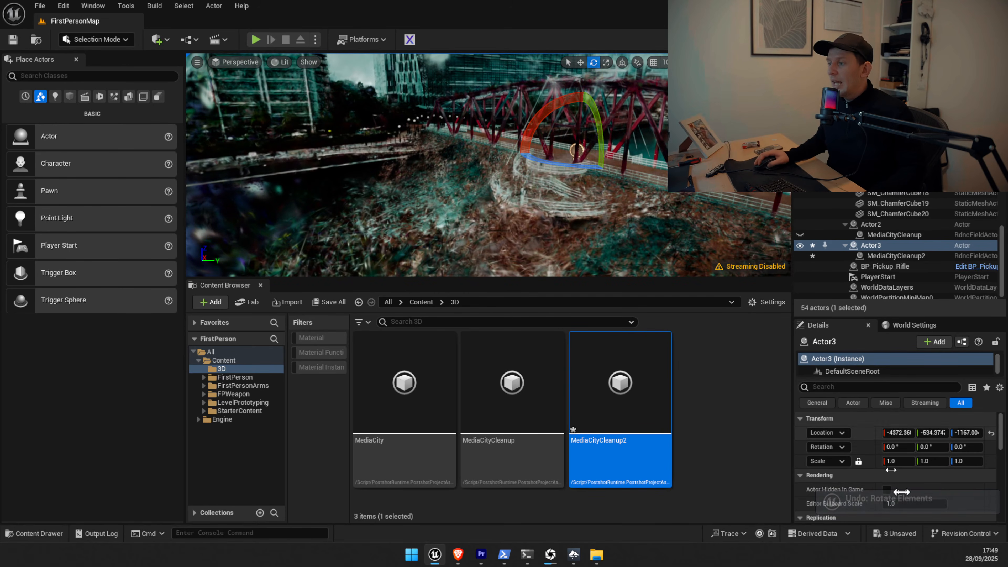
Try uniform scales of 5 and 0.1 on Actor3, finish with a scale of 10, and inspect the enlarged bridge.
{"action": "left_click", "coordinate": [893, 462]}
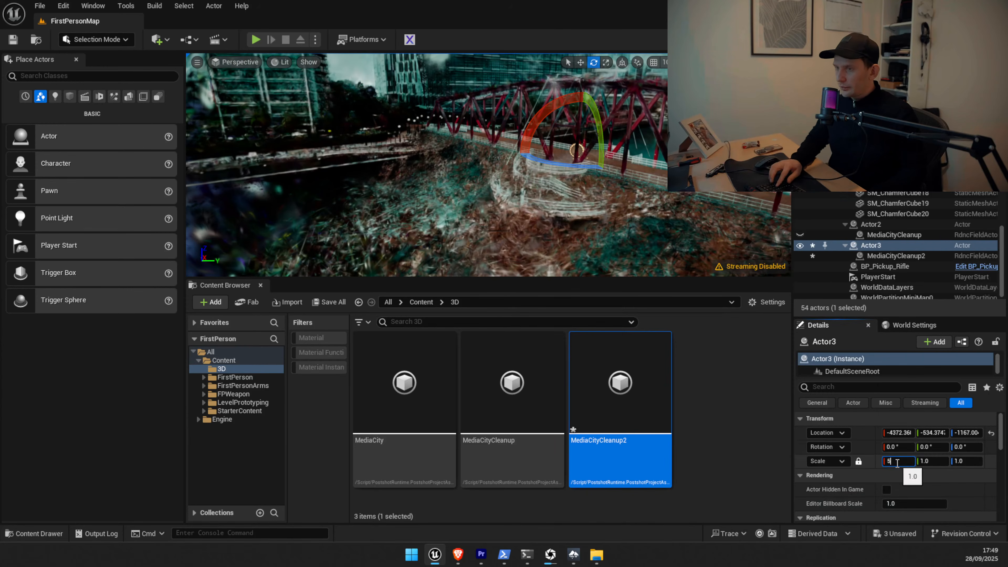
{"action": "type", "text": "5"}
{"action": "key", "text": "Return"}
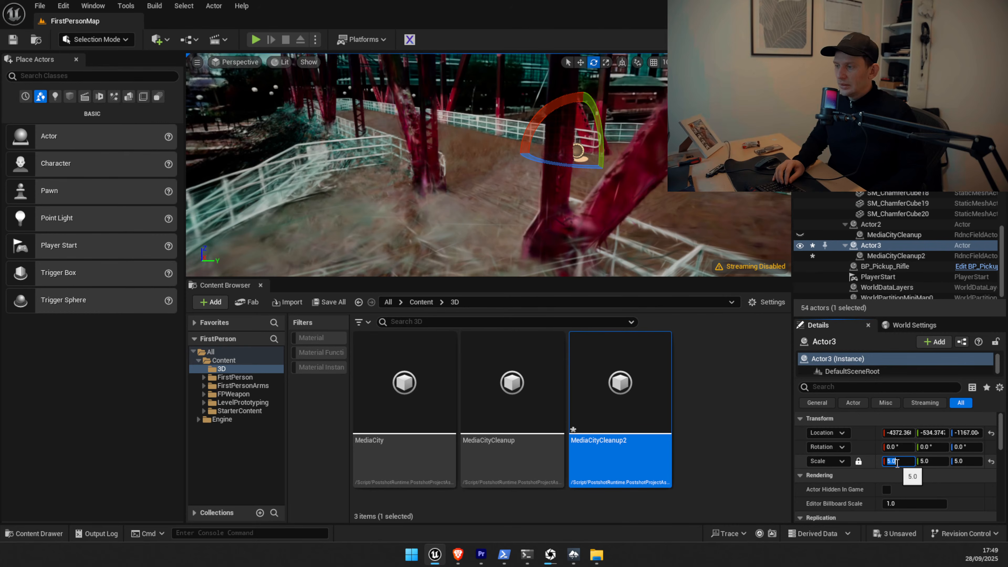
{"action": "type", "text": "0.1"}
{"action": "key", "text": "Return"}
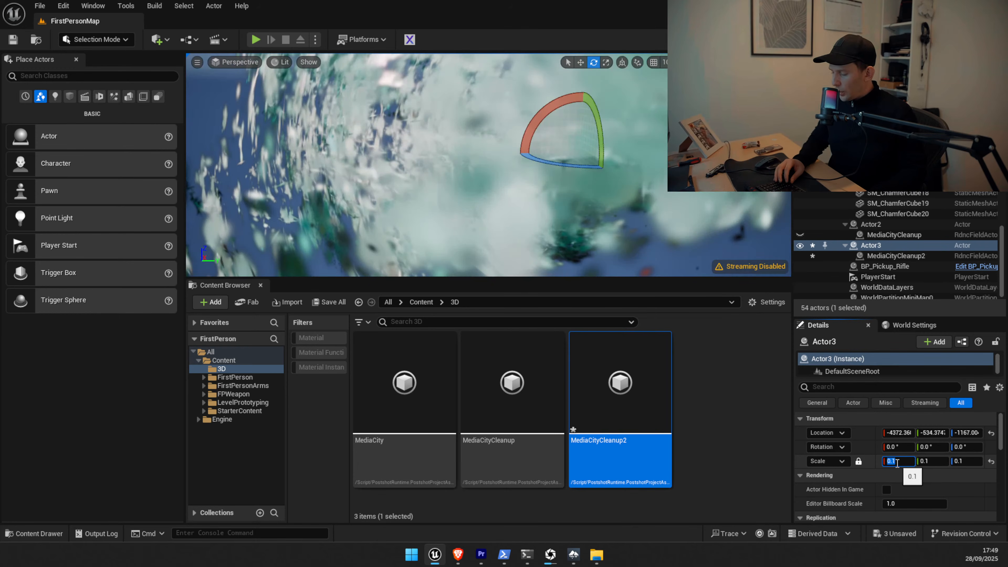
{"action": "type", "text": "10"}
{"action": "key", "text": "Return"}
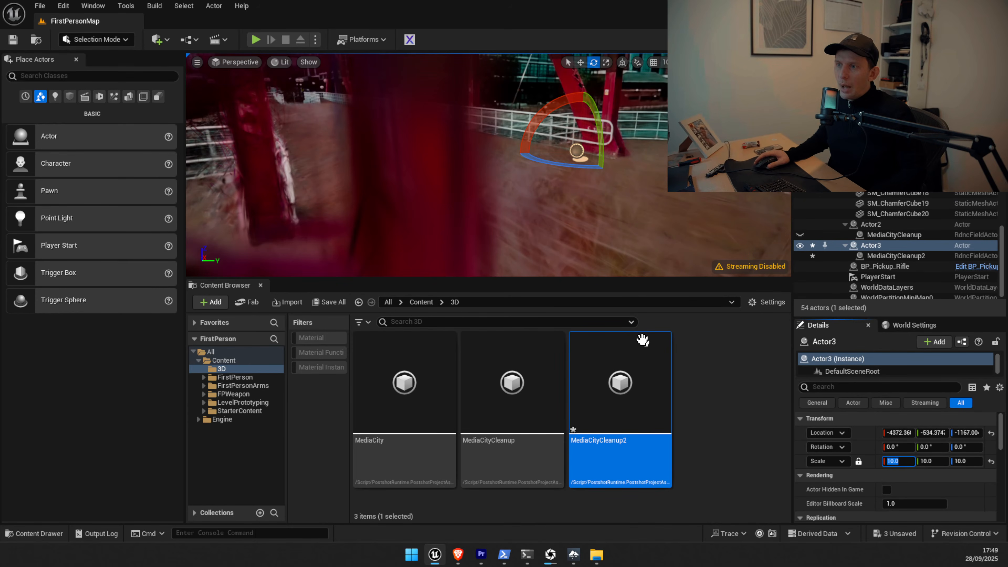
{"action": "right_click_drag", "start_coordinate": [657, 165], "coordinate": [619, 148]}
{"action": "key", "text": "s"}
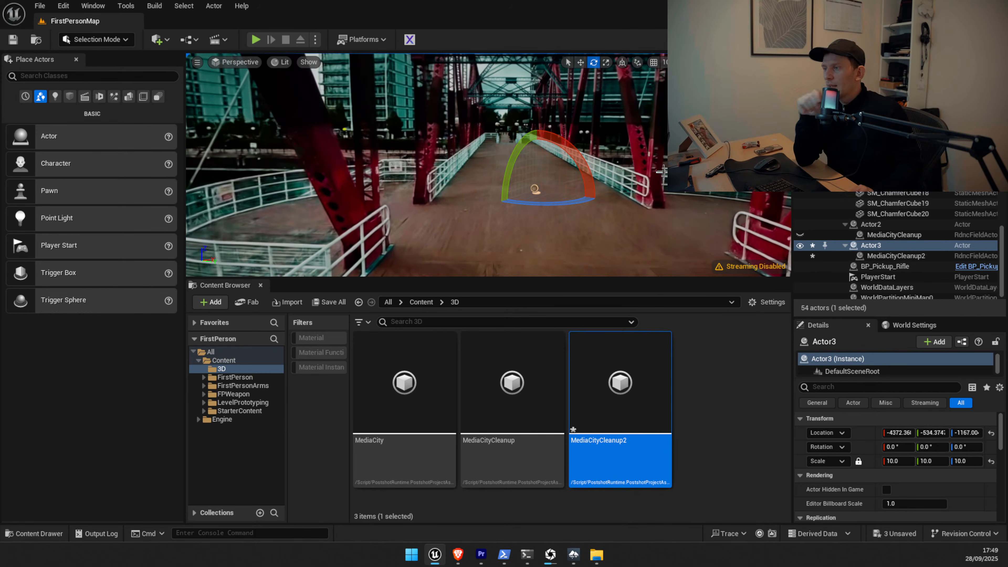
Delete Actor3 and the MediaCityCleanup2 actor from the level.
{"action": "left_click", "coordinate": [880, 256]}
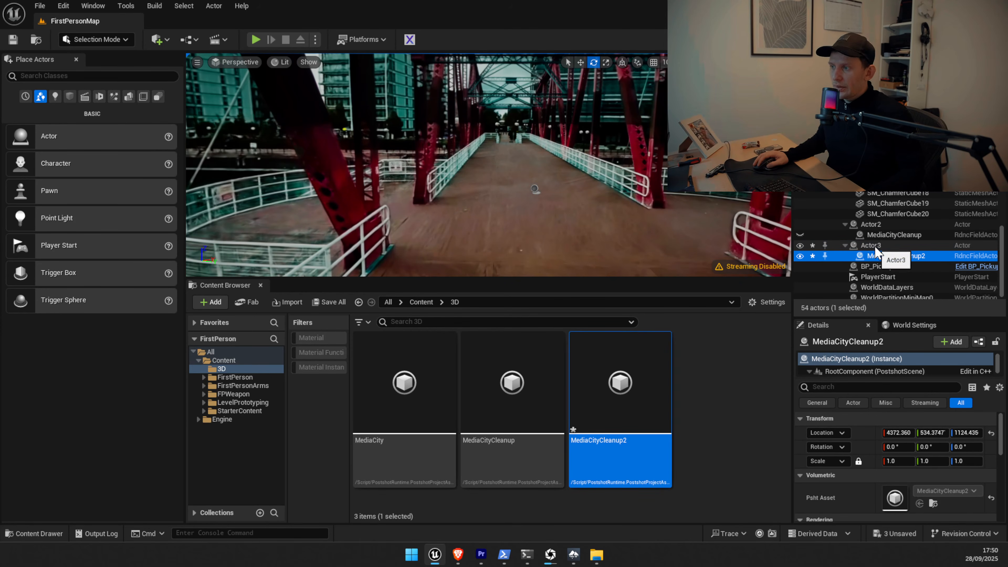
{"action": "left_click", "coordinate": [877, 248]}
{"action": "key", "text": "Delete"}
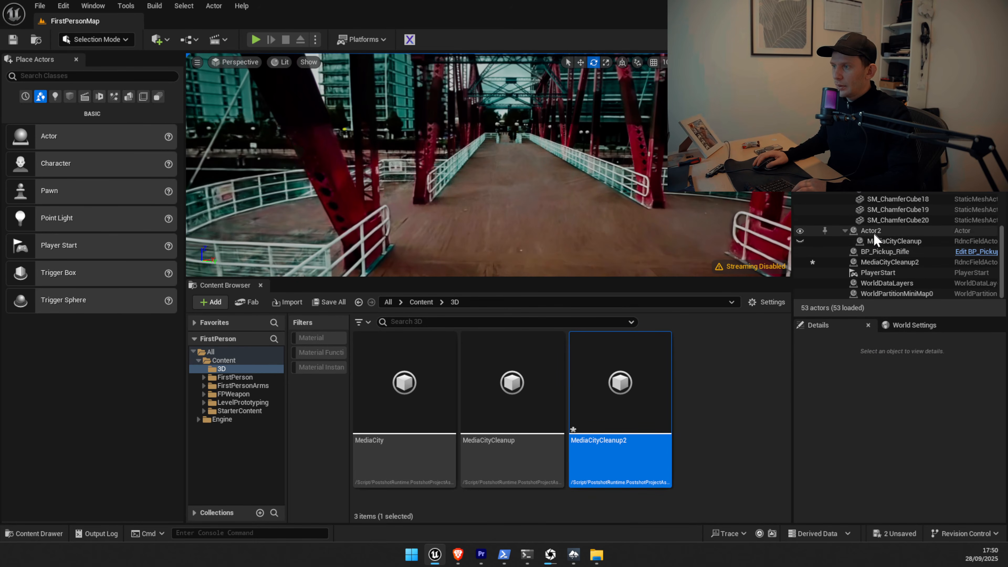
{"action": "left_click", "coordinate": [881, 262]}
{"action": "key", "text": "Delete"}
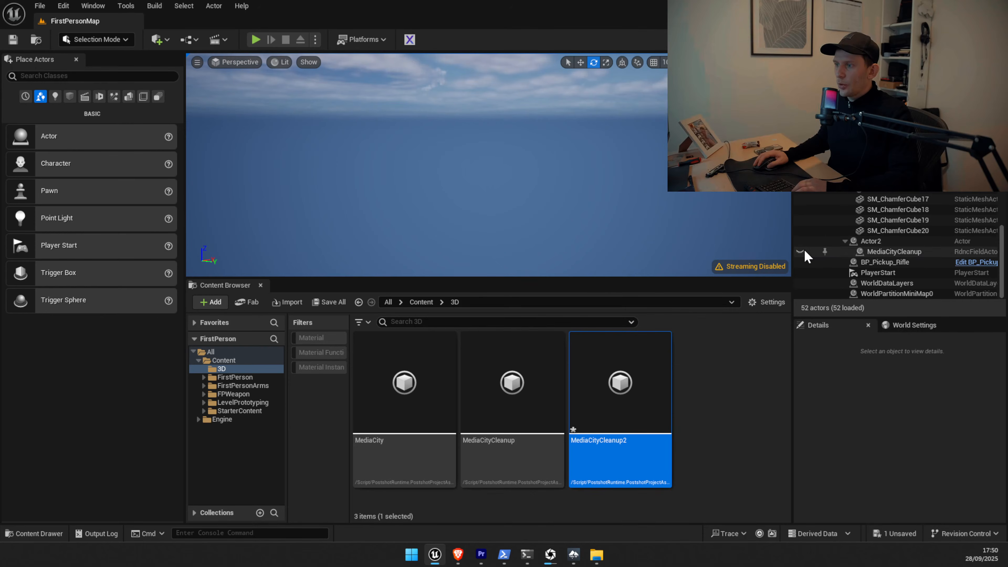
Unhide the original MediaCityCleanup actor under Actor2 and view the bridge deck with the blue cubes.
{"action": "left_click", "coordinate": [800, 251]}
{"action": "right_click_drag", "start_coordinate": [489, 165], "coordinate": [655, 202]}
{"action": "key", "text": "w"}
{"action": "right_click_drag", "start_coordinate": [488, 165], "coordinate": [361, 165]}
{"action": "key", "text": "w"}
{"action": "key", "text": "w"}
{"action": "right_click_drag", "start_coordinate": [561, 169], "coordinate": [600, 168]}
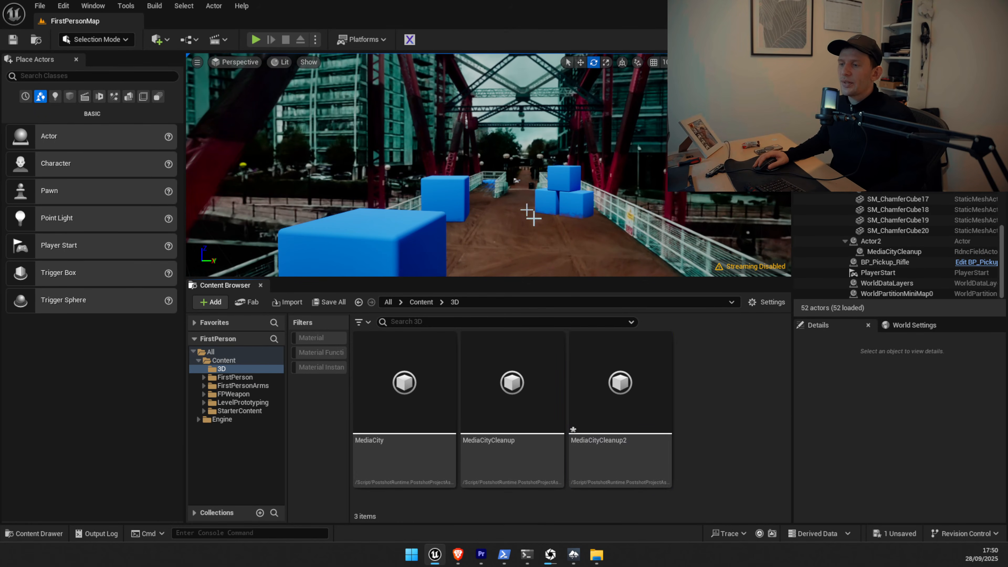
Delete the MediaCityCleanup2 asset from the project's 3D folder.
{"action": "left_click", "coordinate": [634, 382]}
{"action": "key", "text": "Delete"}
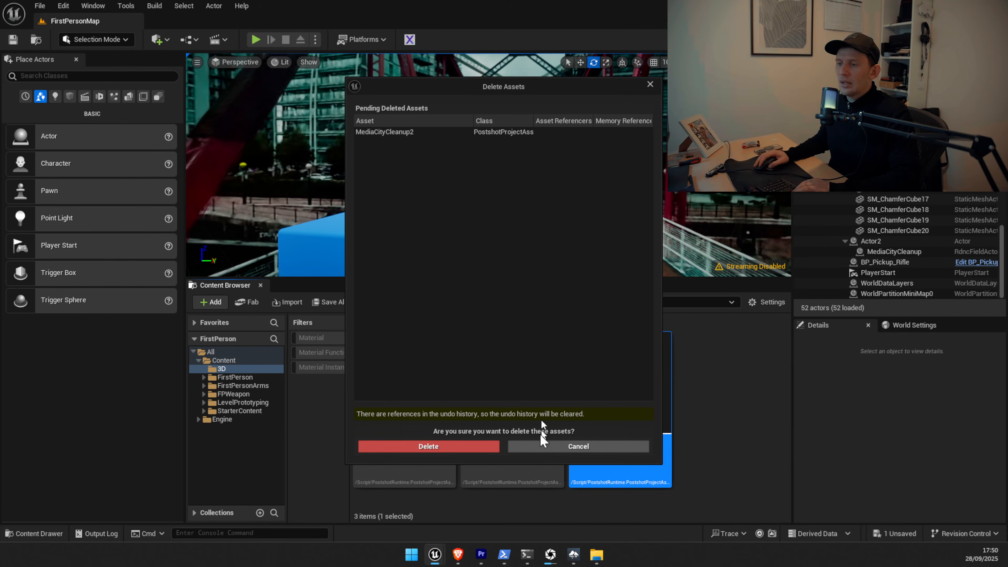
{"action": "left_click", "coordinate": [483, 443]}
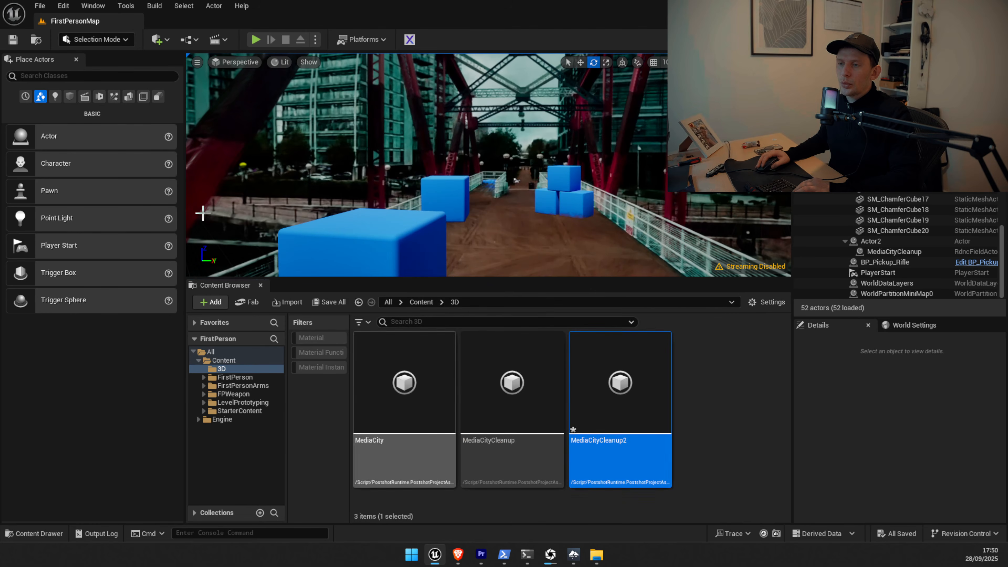
Save all unsaved levels and assets of the project.
{"action": "left_click", "coordinate": [40, 5]}
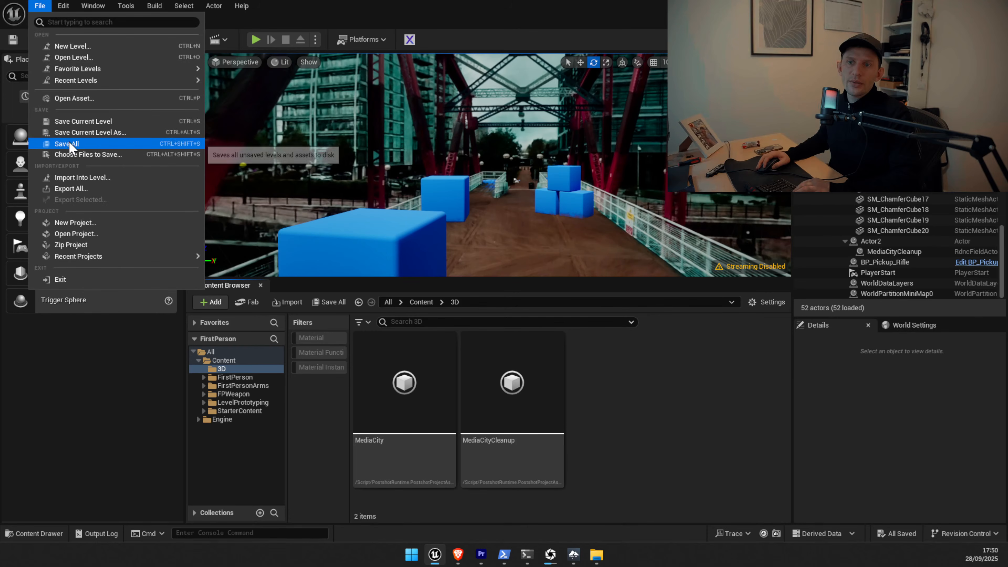
{"action": "left_click", "coordinate": [67, 143]}
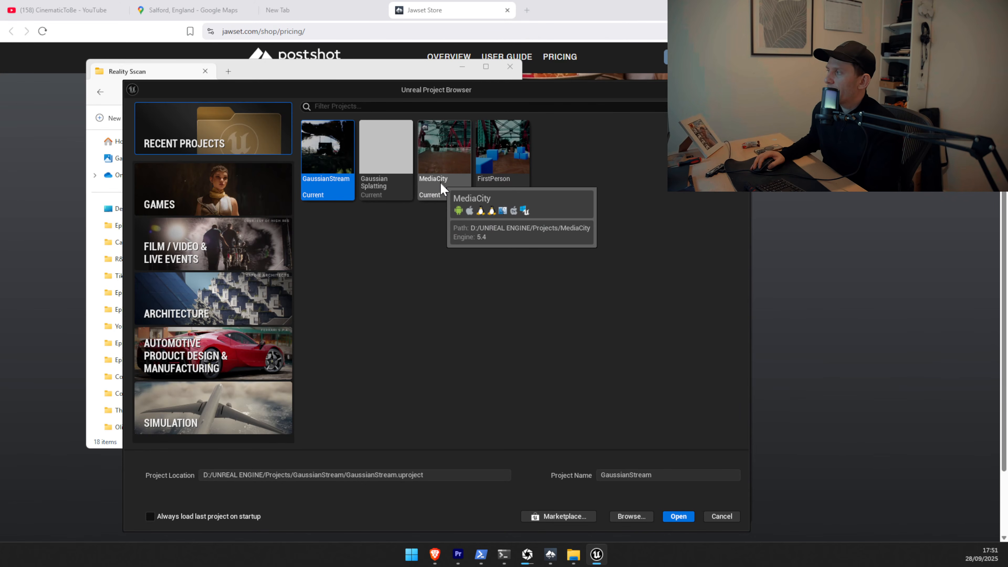
Look through the First Person and Third Person game templates and the Film / Video & Live Events templates for new projects.
{"action": "left_click", "coordinate": [215, 183]}
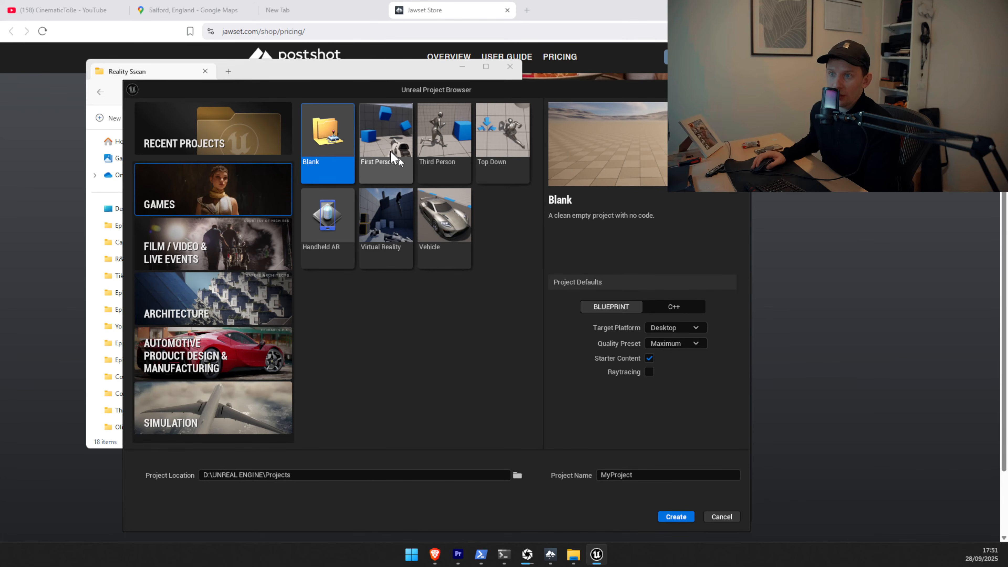
{"action": "left_click", "coordinate": [387, 120]}
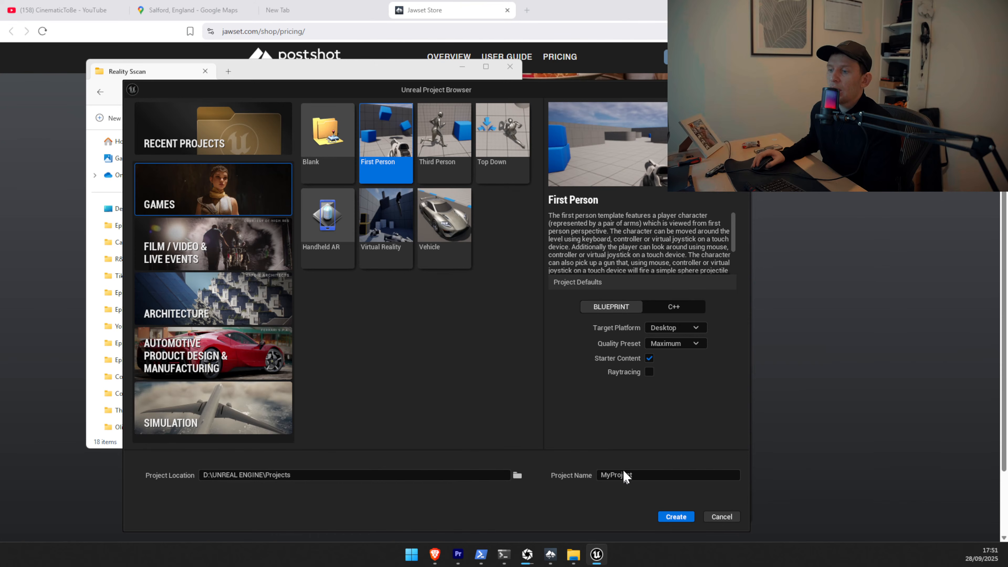
{"action": "left_click", "coordinate": [696, 474]}
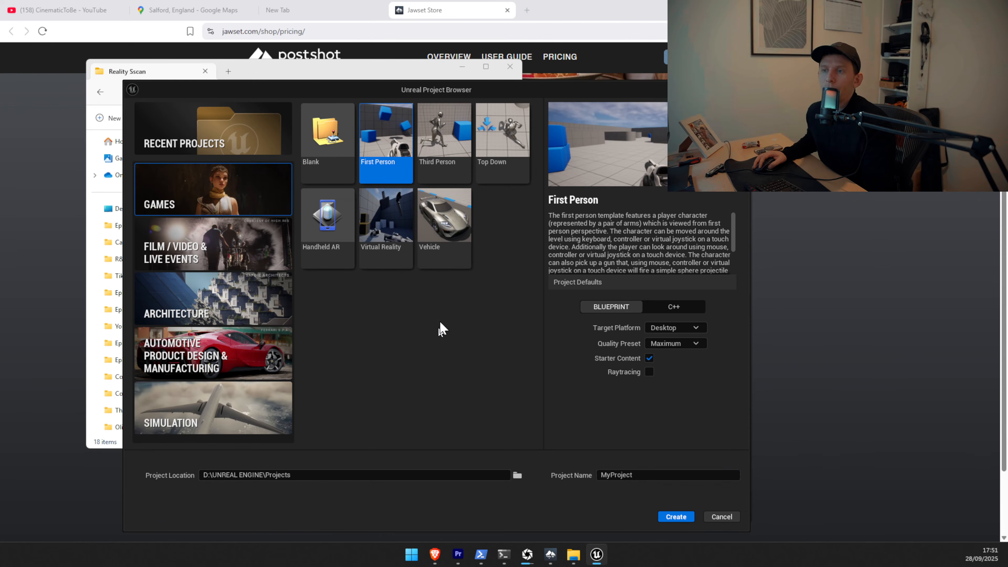
{"action": "left_click", "coordinate": [444, 160]}
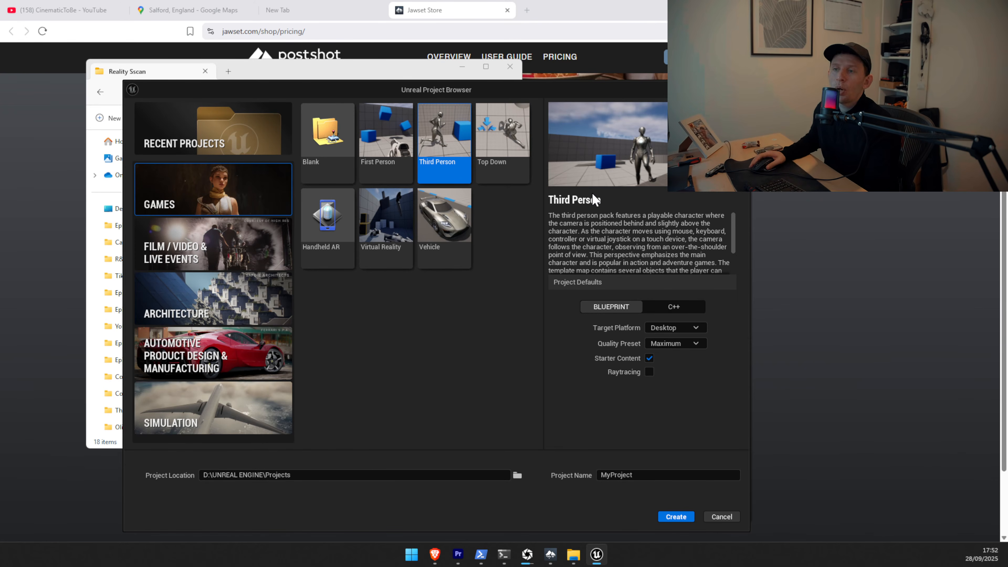
{"action": "left_click", "coordinate": [408, 159]}
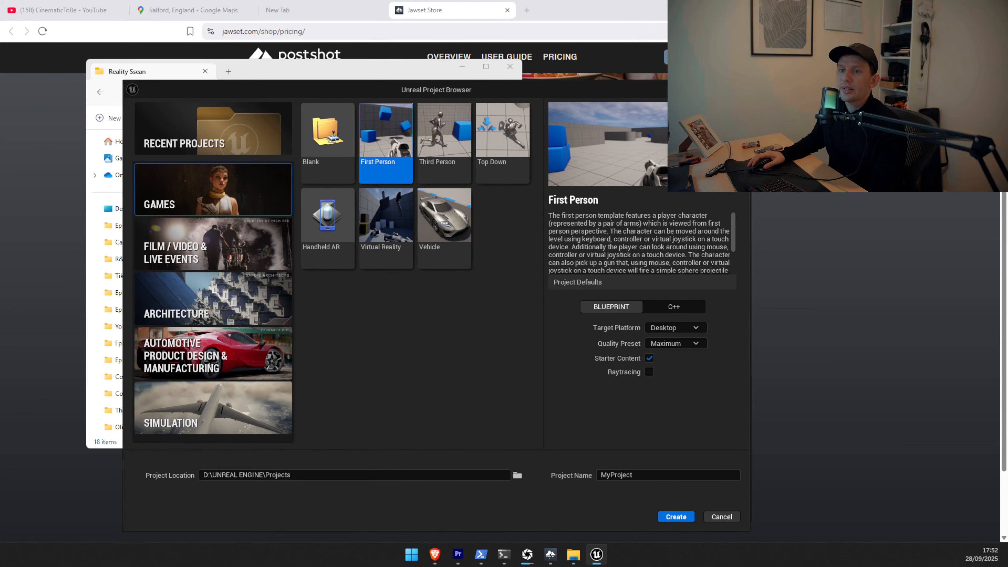
{"action": "left_click", "coordinate": [265, 242]}
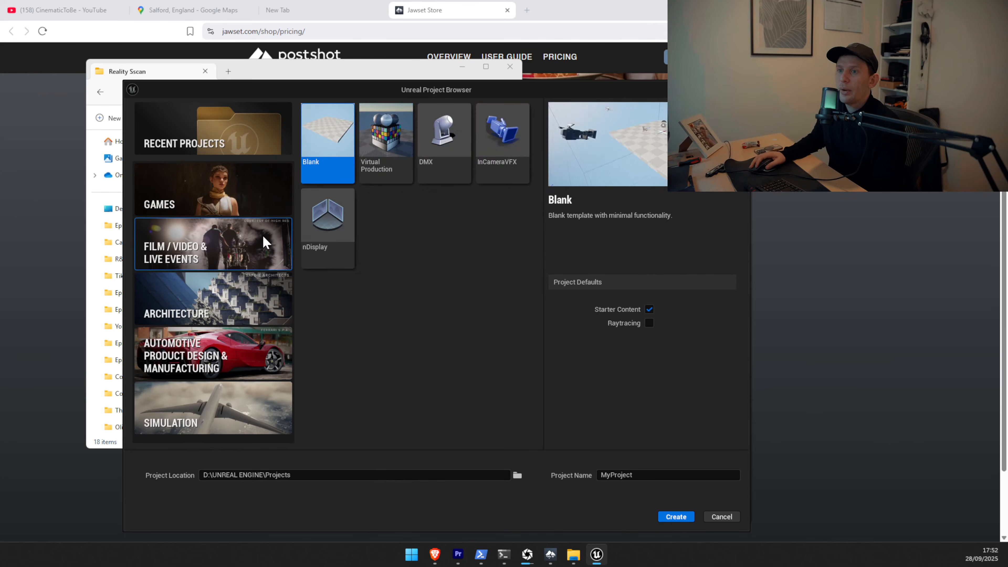
Open the FirstPerson project from the recent projects.
{"action": "left_click", "coordinate": [238, 150]}
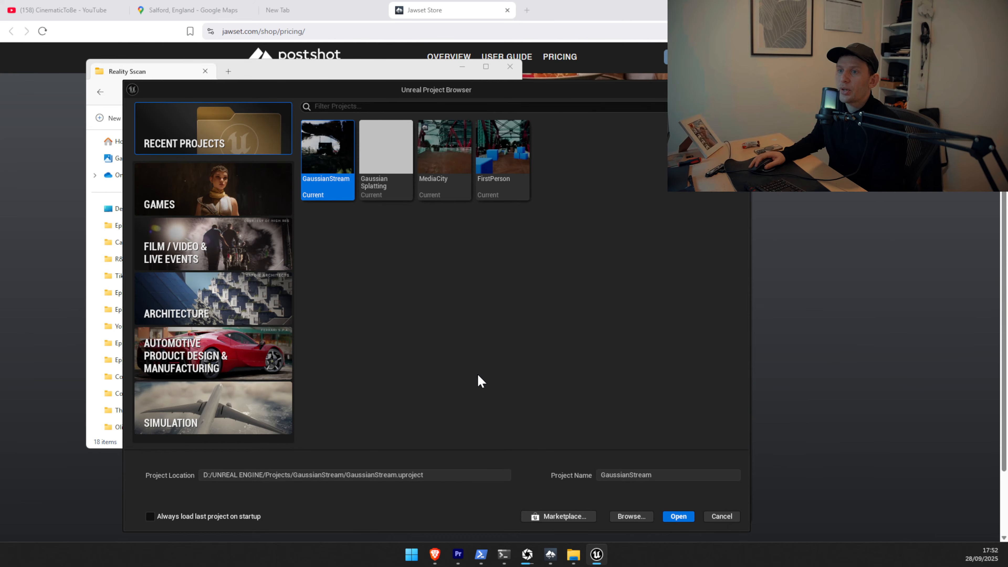
{"action": "left_click", "coordinate": [492, 159]}
{"action": "left_click", "coordinate": [678, 516]}
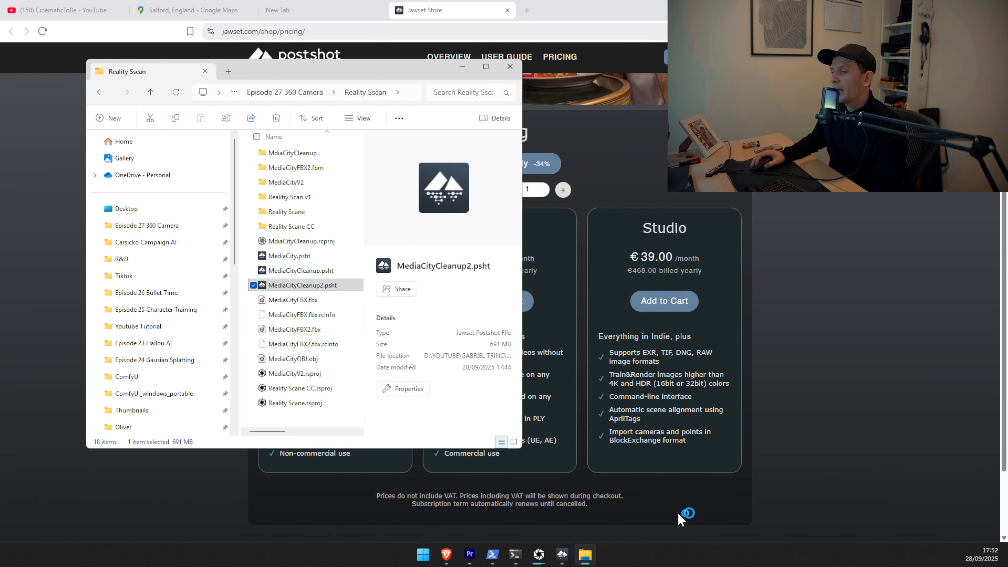
Switch to RealityScan and check the progress of the image alignment.
{"action": "left_click", "coordinate": [540, 556]}
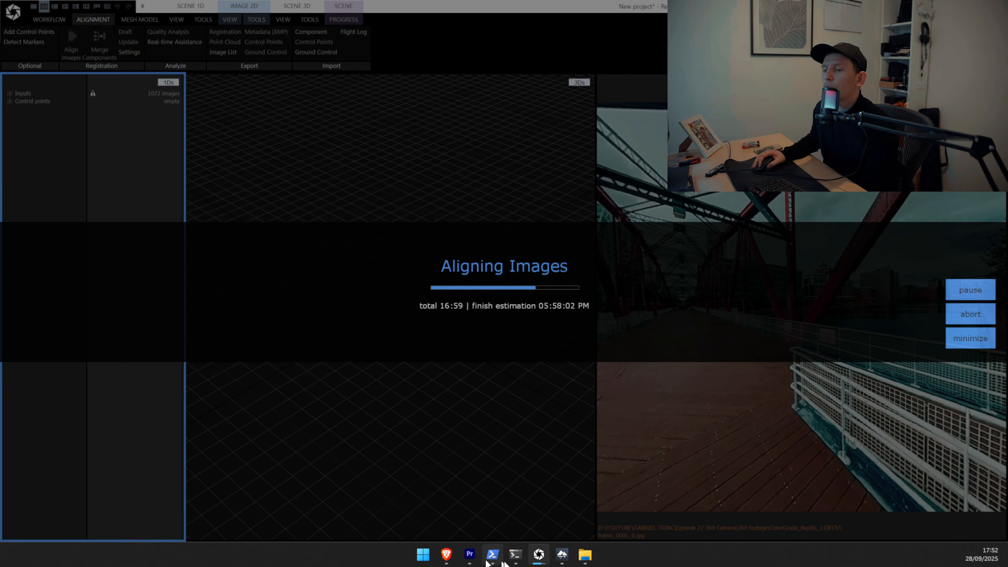
{"action": "mouse_move", "coordinate": [576, 561]}
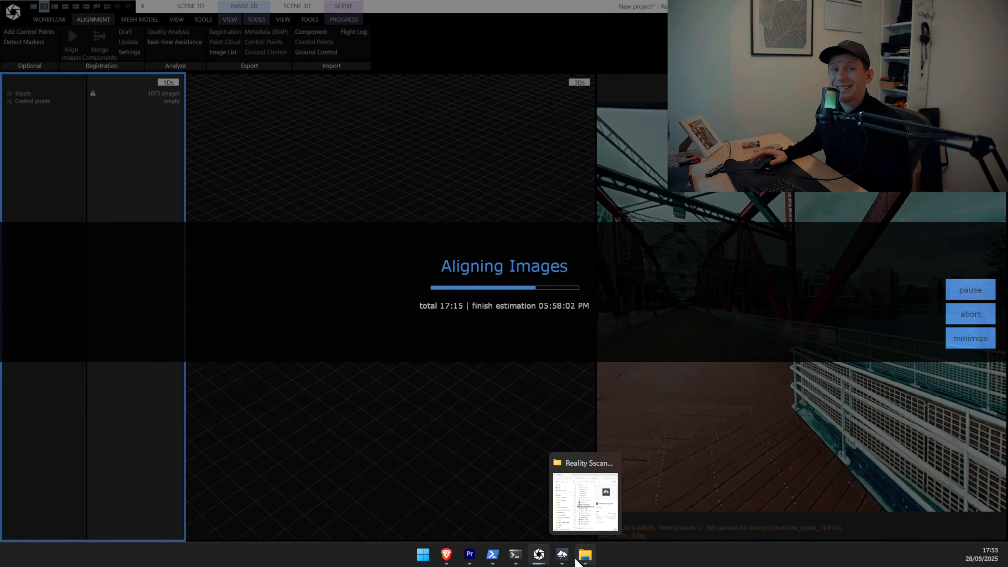
Switch to the Postshot pricing page in the browser, choose monthly billing and add the Indie plan to the cart.
{"action": "left_click", "coordinate": [442, 555]}
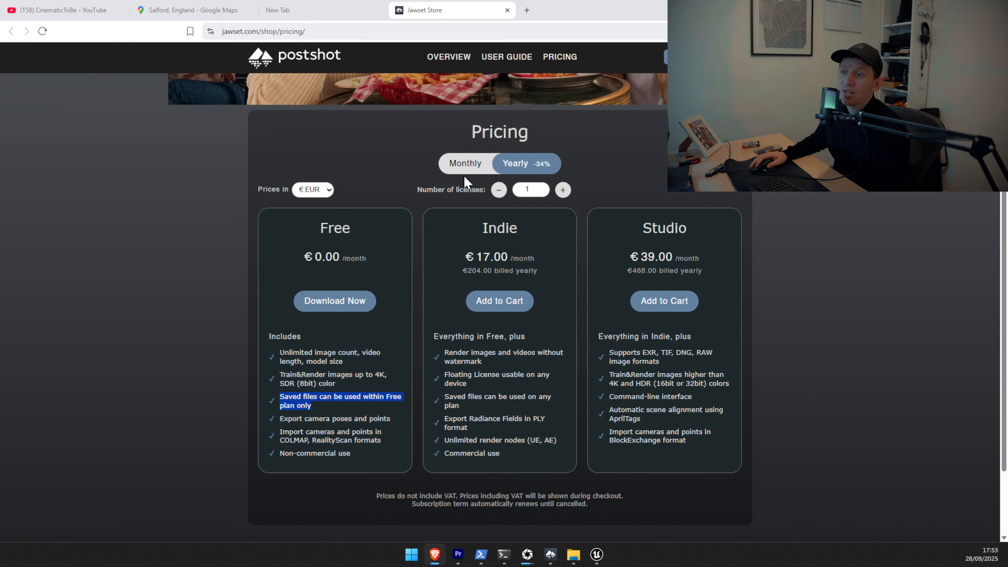
{"action": "left_click", "coordinate": [468, 170]}
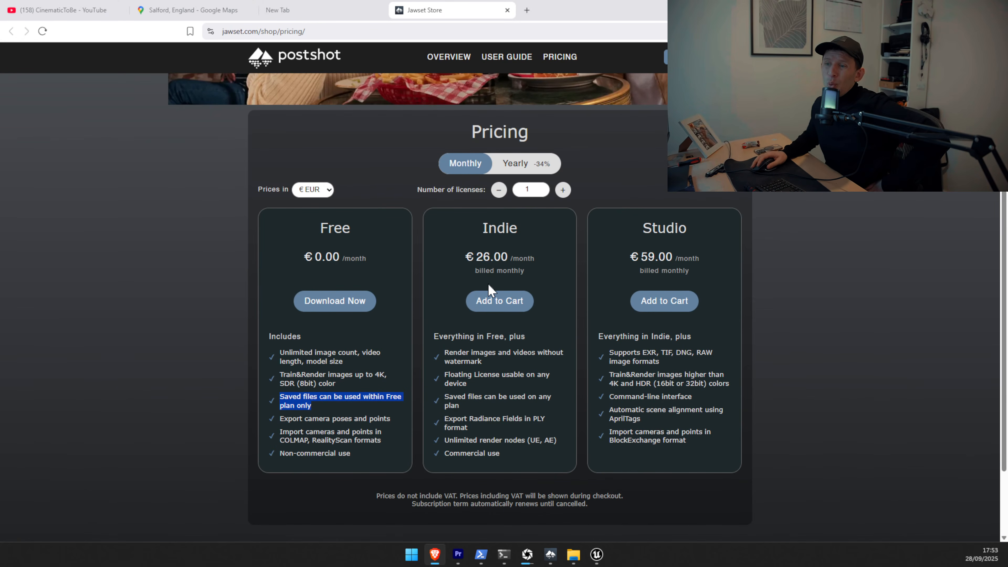
{"action": "left_click", "coordinate": [499, 308]}
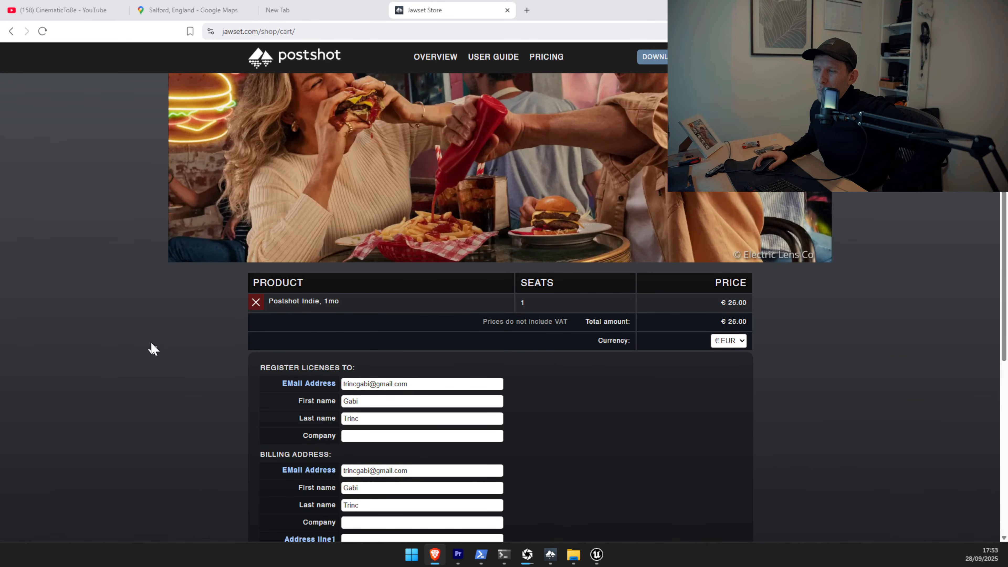
Look over the cart's licence and billing form and change the cart currency to GBP.
{"action": "scroll", "coordinate": [123, 429], "scroll_direction": "down", "scroll_amount": 5}
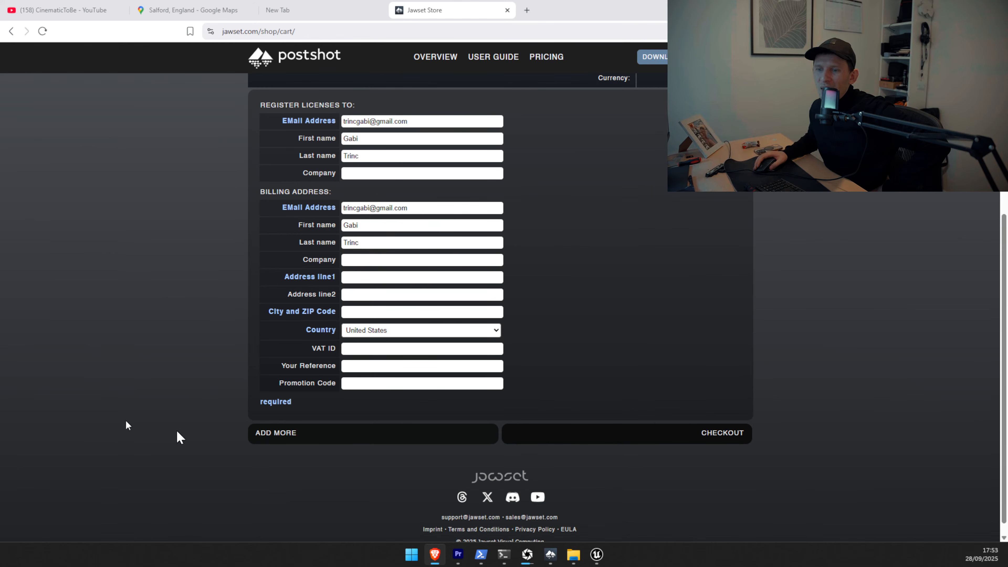
{"action": "scroll", "coordinate": [257, 356], "scroll_direction": "up", "scroll_amount": 2}
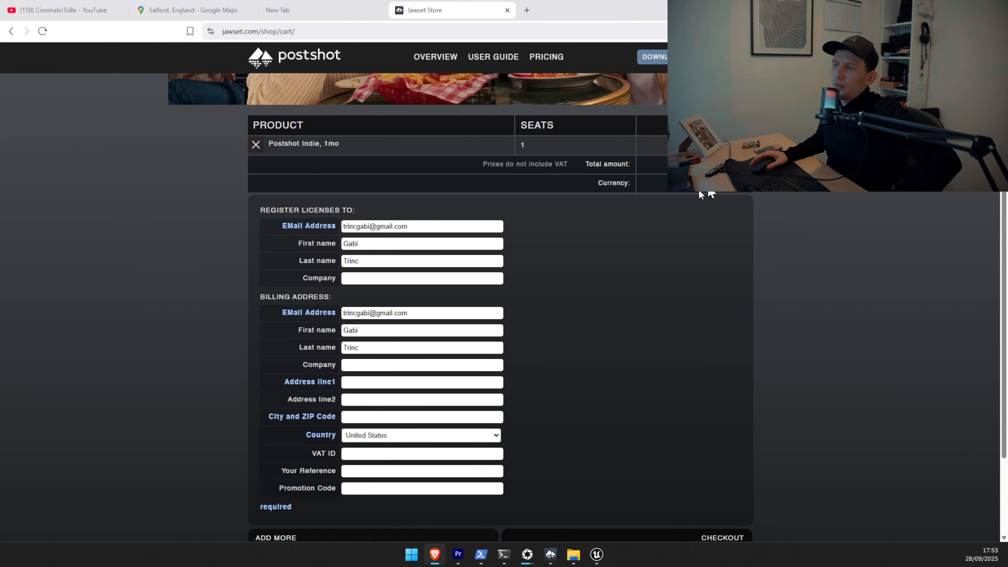
{"action": "left_click", "coordinate": [732, 192]}
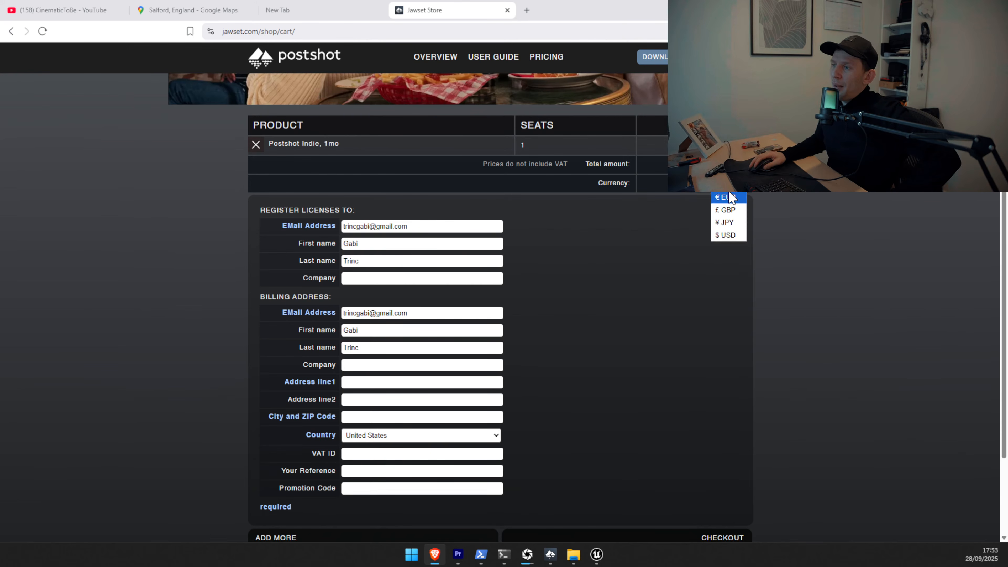
{"action": "left_click", "coordinate": [734, 210]}
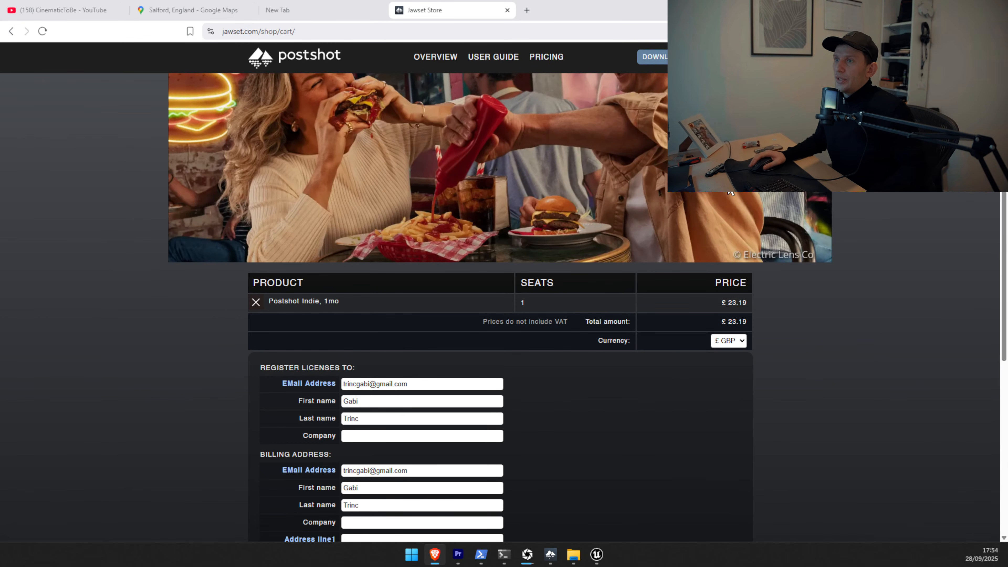
Open a new browser tab and try to search the web for colmap, returning to the empty tab.
{"action": "left_click", "coordinate": [528, 10]}
{"action": "type", "text": "c"}
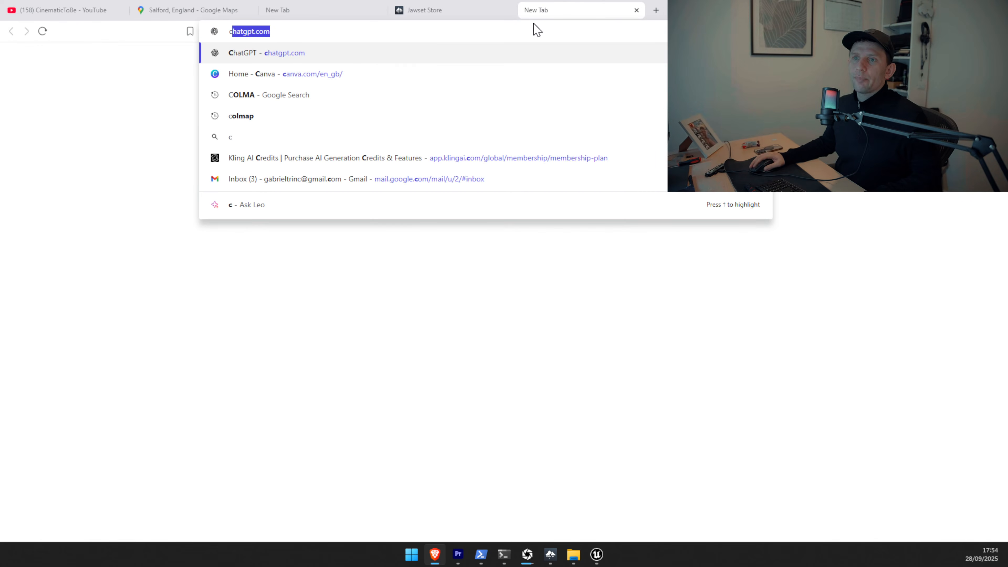
{"action": "type", "text": "olmap"}
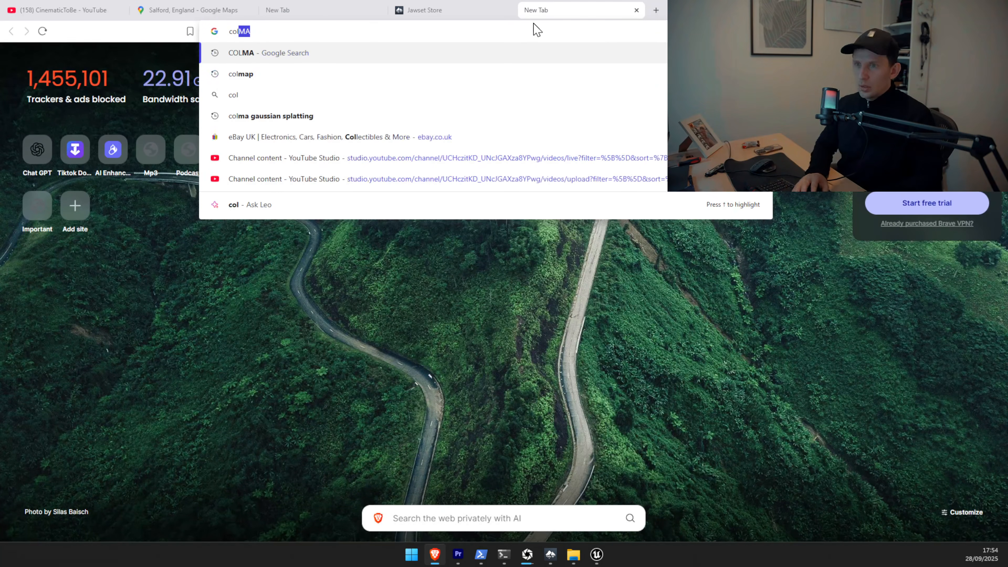
{"action": "key", "text": "Down"}
{"action": "key", "text": "Down"}
{"action": "key", "text": "Down"}
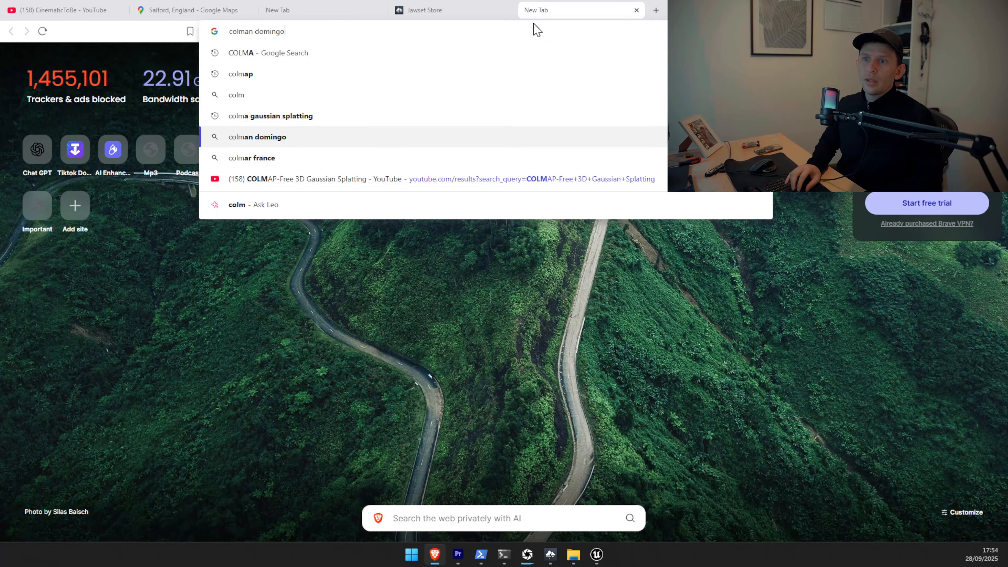
{"action": "key", "text": "Return"}
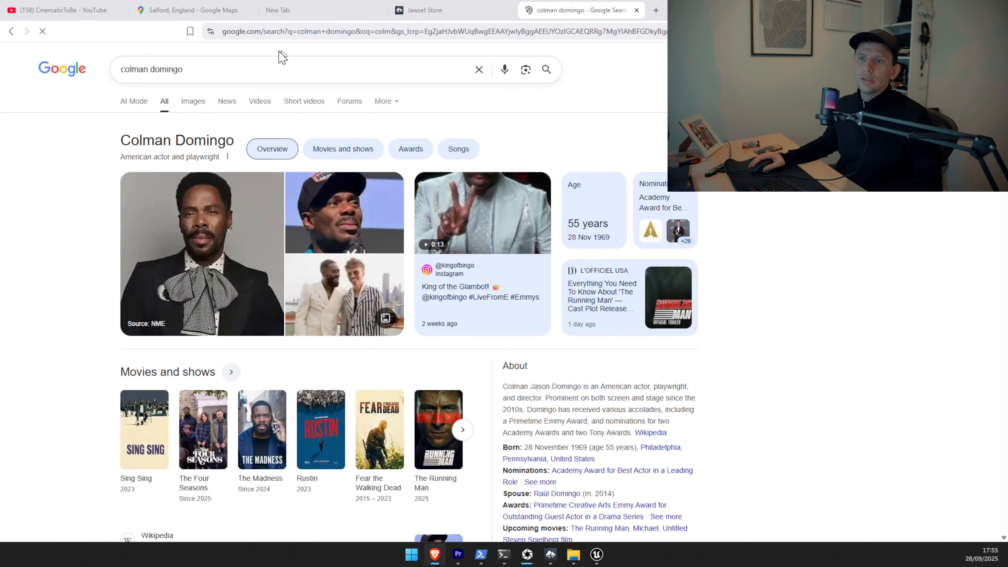
{"action": "left_click", "coordinate": [10, 32]}
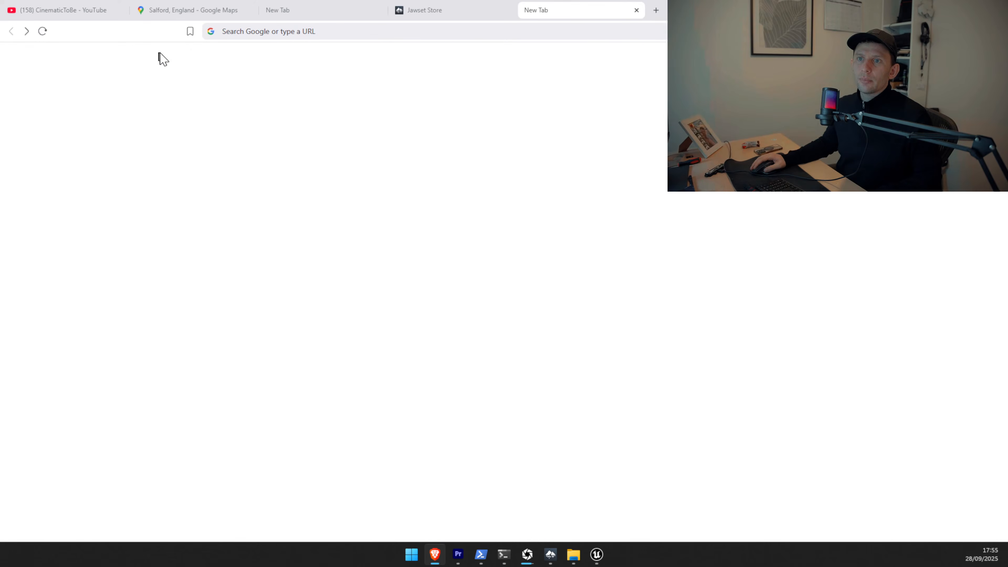
Search the web for "colma gaussian splatting".
{"action": "left_click", "coordinate": [234, 32]}
{"action": "type", "text": "c"}
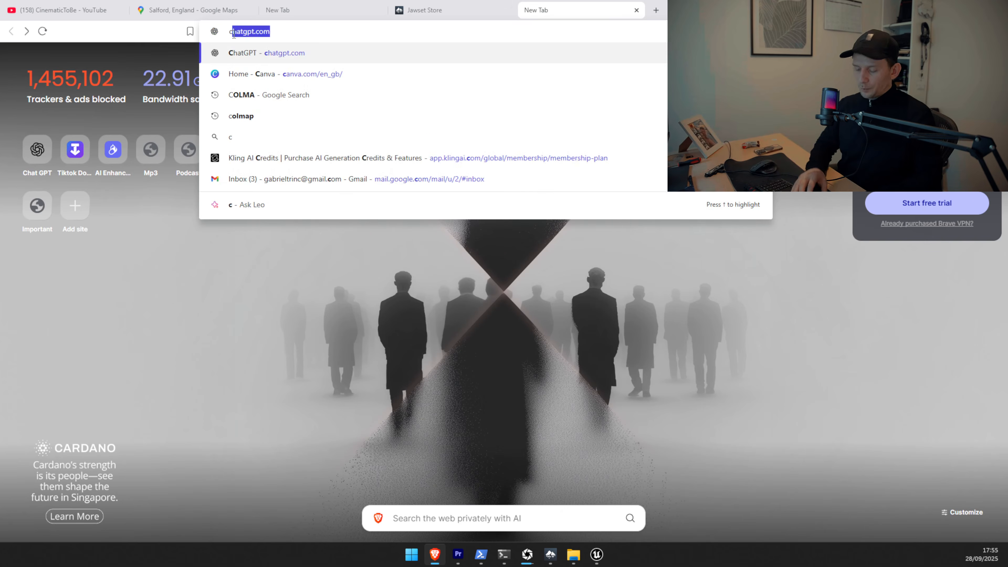
{"action": "type", "text": "olm"}
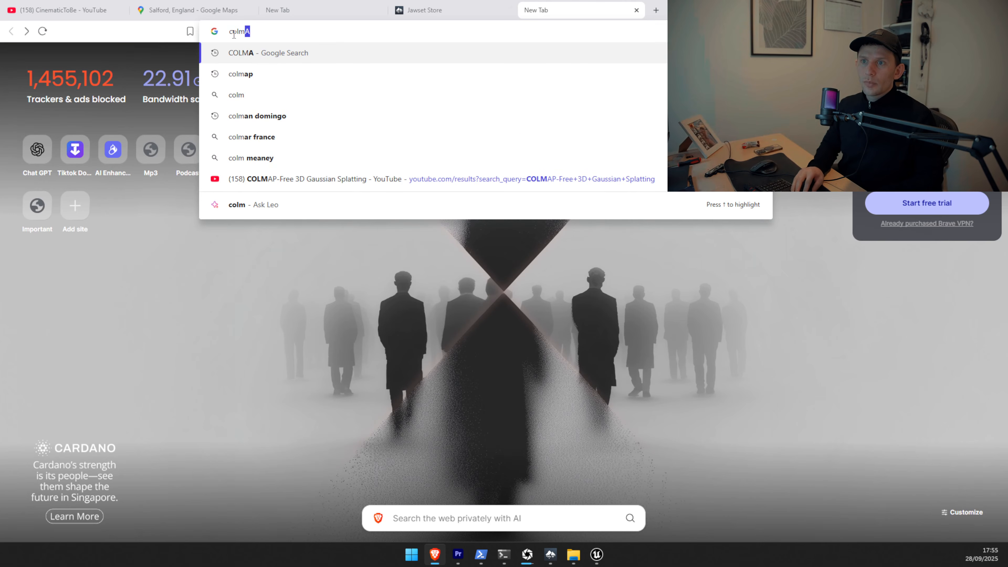
{"action": "key", "text": "Down"}
{"action": "key", "text": "Up"}
{"action": "type", "text": "a g"}
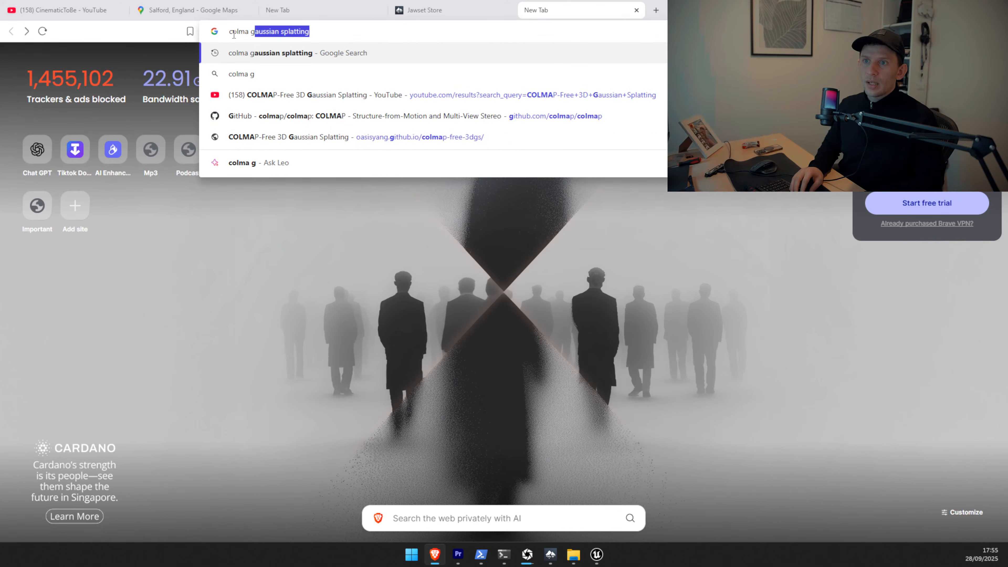
{"action": "key", "text": "Return"}
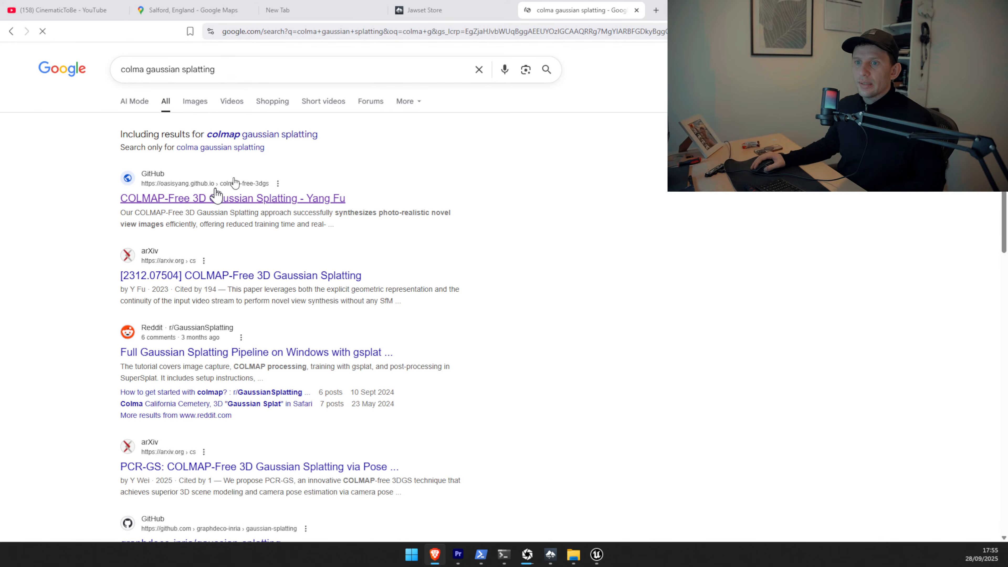
Open the COLMAP-Free 3D Gaussian Splatting project page and shift the statue comparison divider to reveal more of the "Ours" image.
{"action": "left_click", "coordinate": [188, 197]}
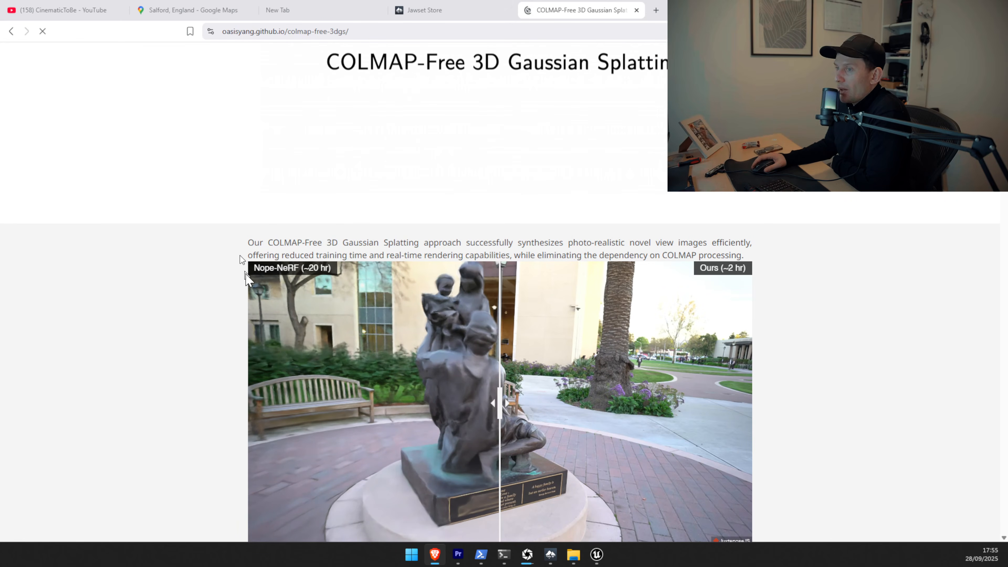
{"action": "scroll", "coordinate": [361, 275], "scroll_direction": "down", "scroll_amount": 3}
{"action": "left_click_drag", "start_coordinate": [505, 292], "coordinate": [427, 331]}
{"action": "scroll", "coordinate": [281, 330], "scroll_direction": "down", "scroll_amount": 4}
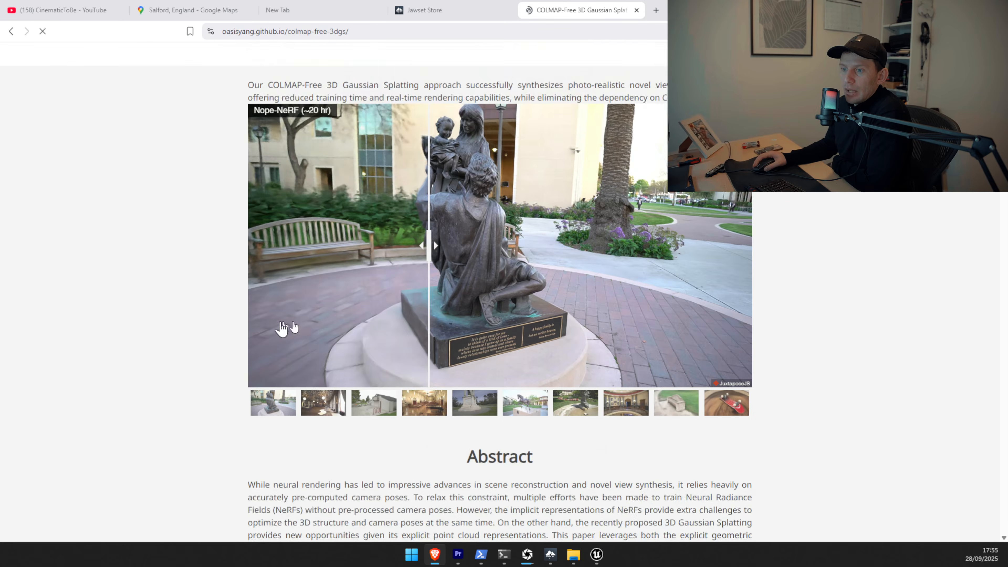
Review the abstract and the Novel View Synthesis comparison videos on the COLMAP-Free 3D Gaussian Splatting page.
{"action": "scroll", "coordinate": [206, 316], "scroll_direction": "down", "scroll_amount": 15}
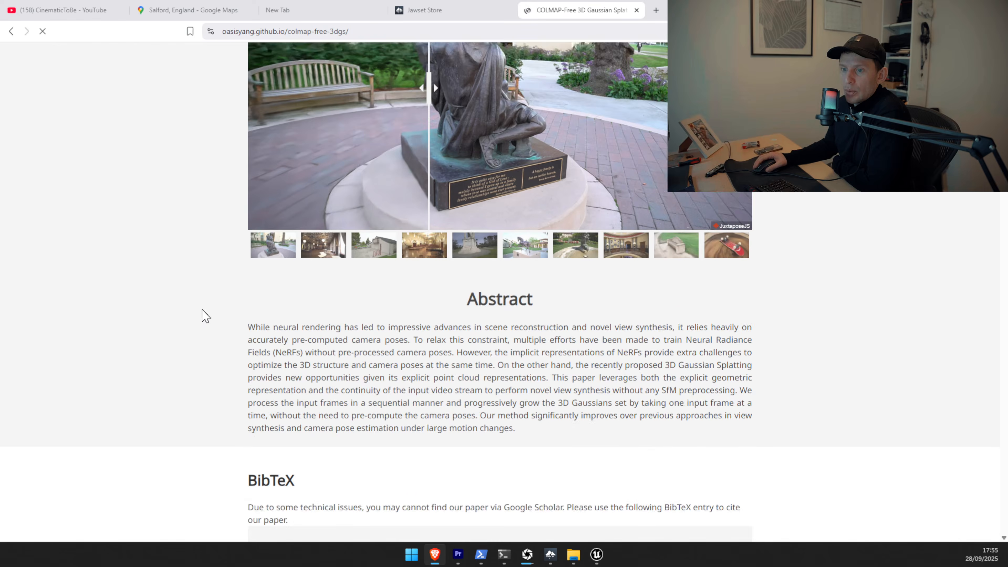
{"action": "scroll", "coordinate": [206, 315], "scroll_direction": "down", "scroll_amount": 12}
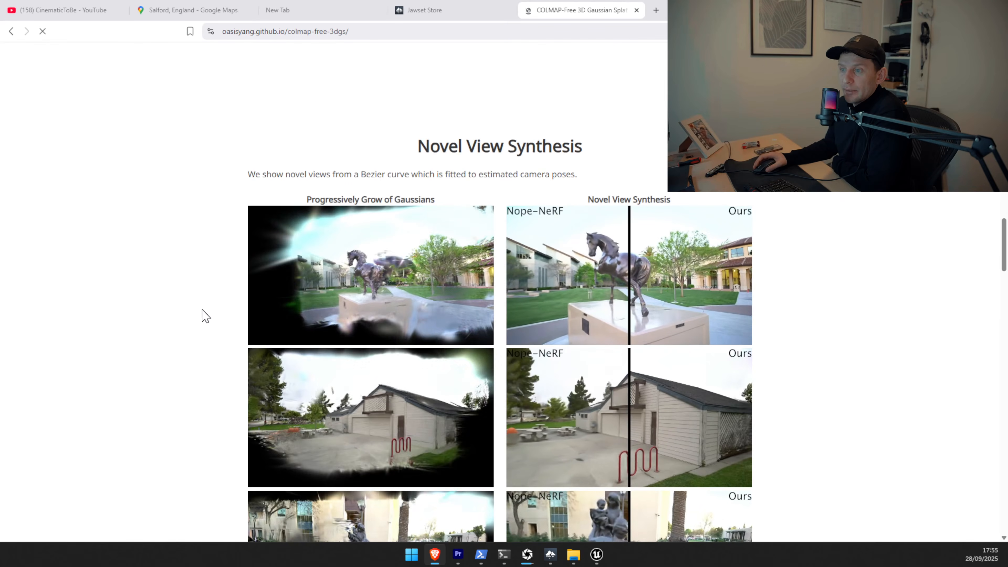
{"action": "scroll", "coordinate": [205, 316], "scroll_direction": "down", "scroll_amount": 1}
{"action": "scroll", "coordinate": [206, 316], "scroll_direction": "down", "scroll_amount": 1}
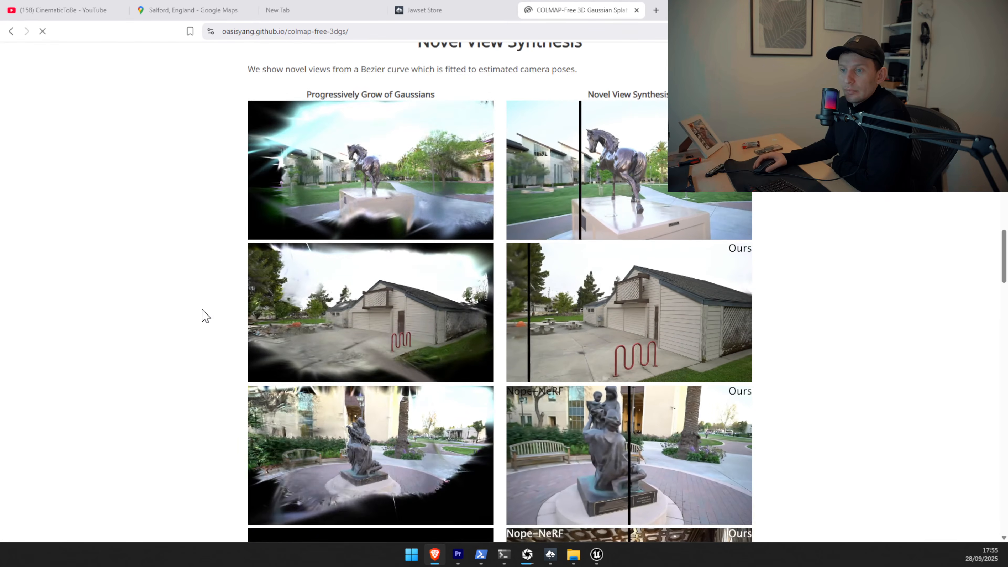
{"action": "scroll", "coordinate": [206, 316], "scroll_direction": "down", "scroll_amount": 1}
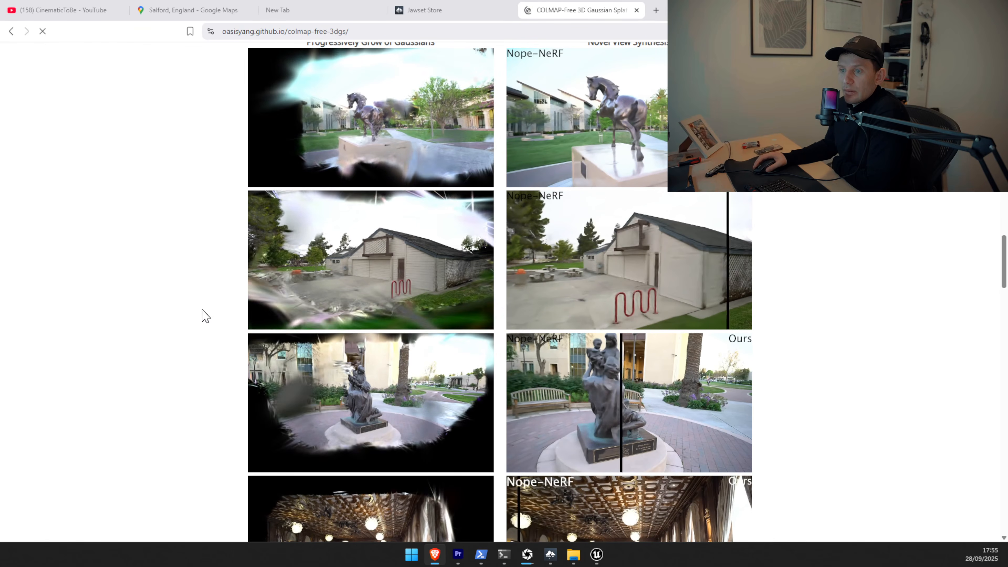
{"action": "scroll", "coordinate": [206, 316], "scroll_direction": "down", "scroll_amount": 3}
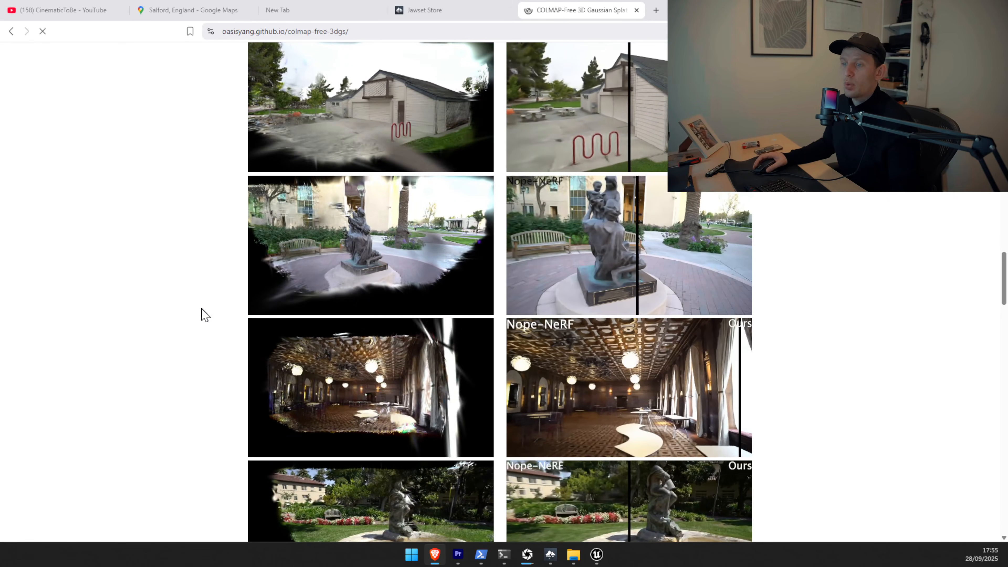
Examine the remaining view synthesis comparisons and the Camera Pose Estimation results, down to the Sora video reconstructions.
{"action": "scroll", "coordinate": [206, 316], "scroll_direction": "down", "scroll_amount": 2}
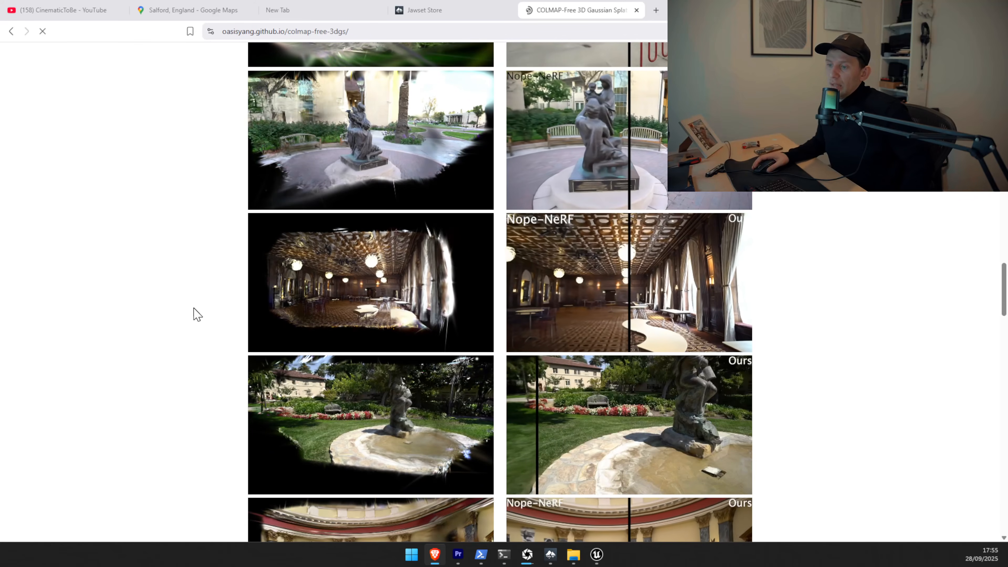
{"action": "scroll", "coordinate": [201, 315], "scroll_direction": "down", "scroll_amount": 3}
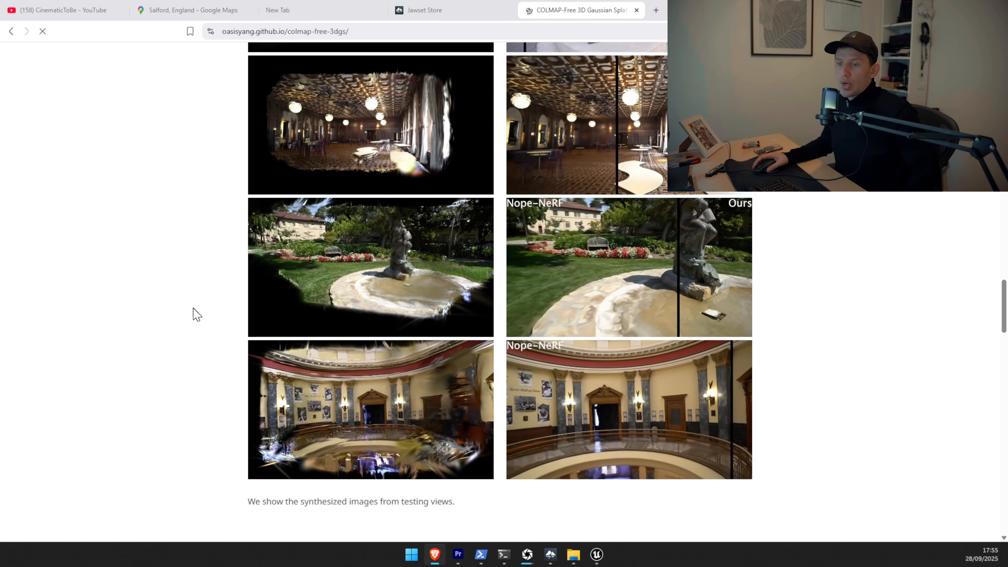
{"action": "scroll", "coordinate": [193, 313], "scroll_direction": "down", "scroll_amount": 6}
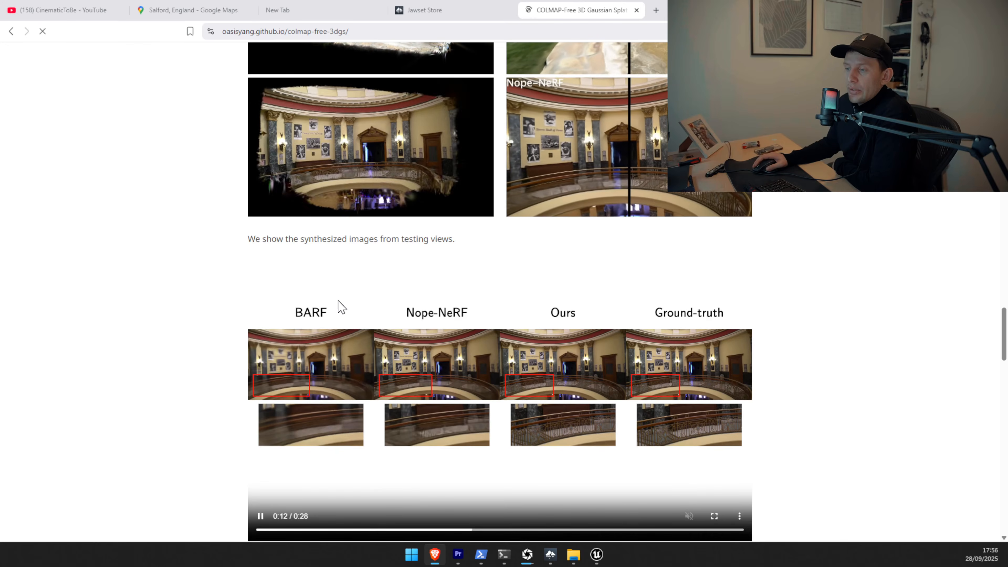
{"action": "scroll", "coordinate": [339, 308], "scroll_direction": "down", "scroll_amount": 1}
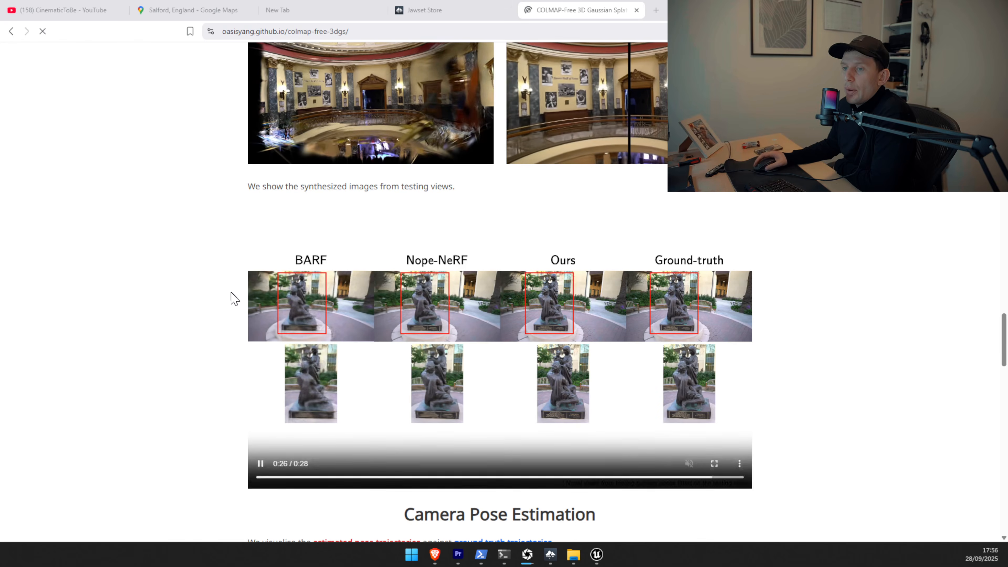
{"action": "scroll", "coordinate": [159, 316], "scroll_direction": "up", "scroll_amount": 2}
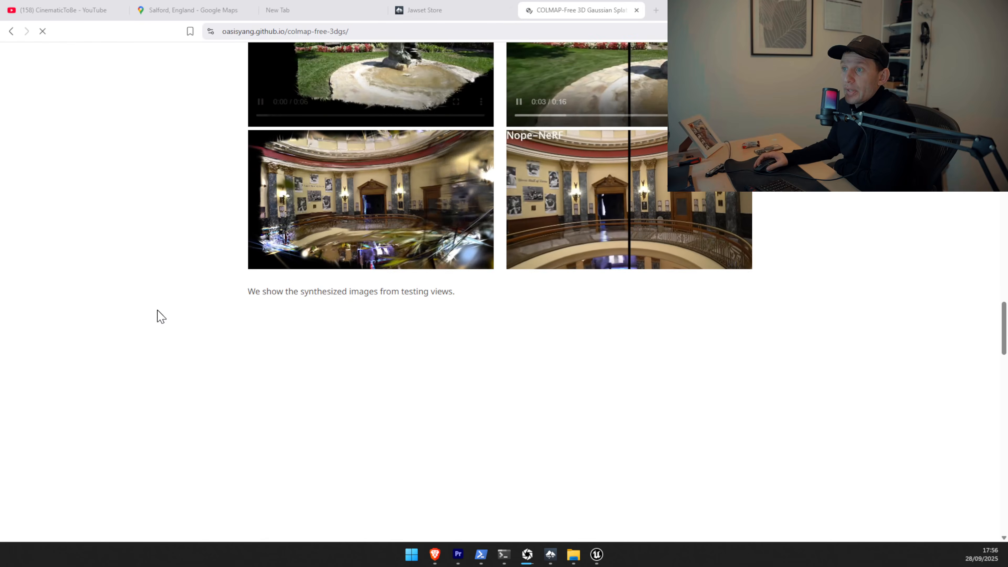
{"action": "scroll", "coordinate": [159, 316], "scroll_direction": "down", "scroll_amount": 3}
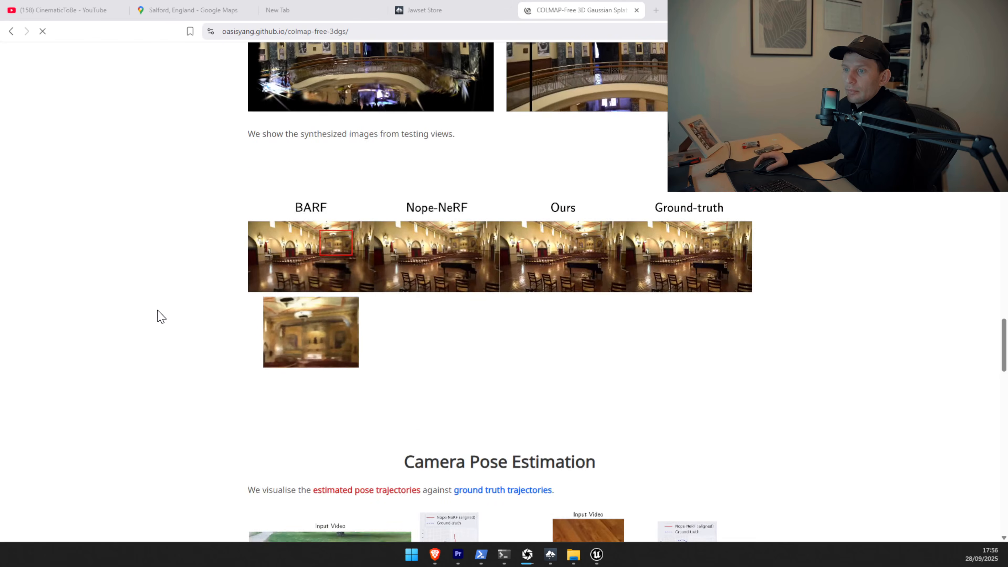
{"action": "scroll", "coordinate": [161, 316], "scroll_direction": "down", "scroll_amount": 5}
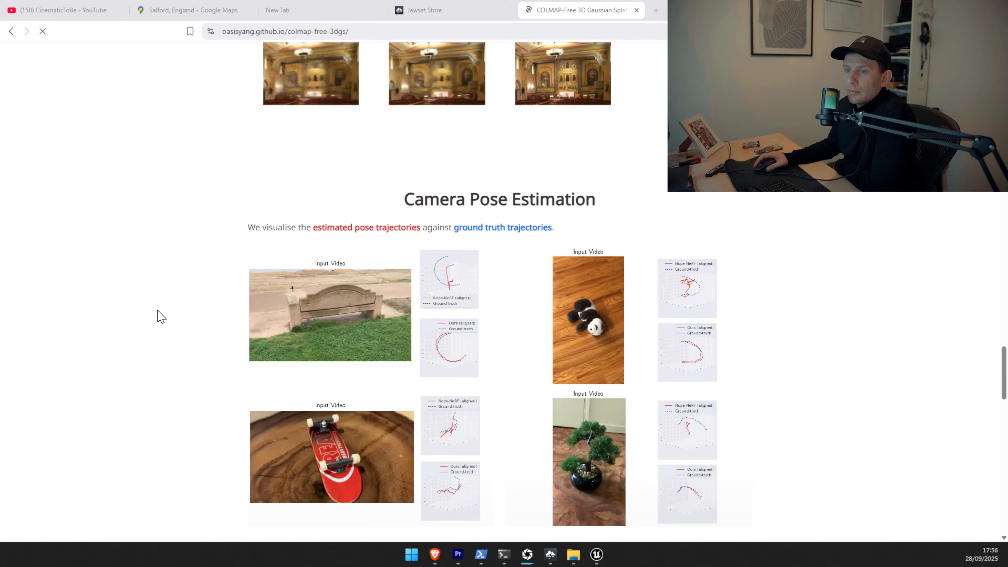
{"action": "scroll", "coordinate": [161, 316], "scroll_direction": "down", "scroll_amount": 9}
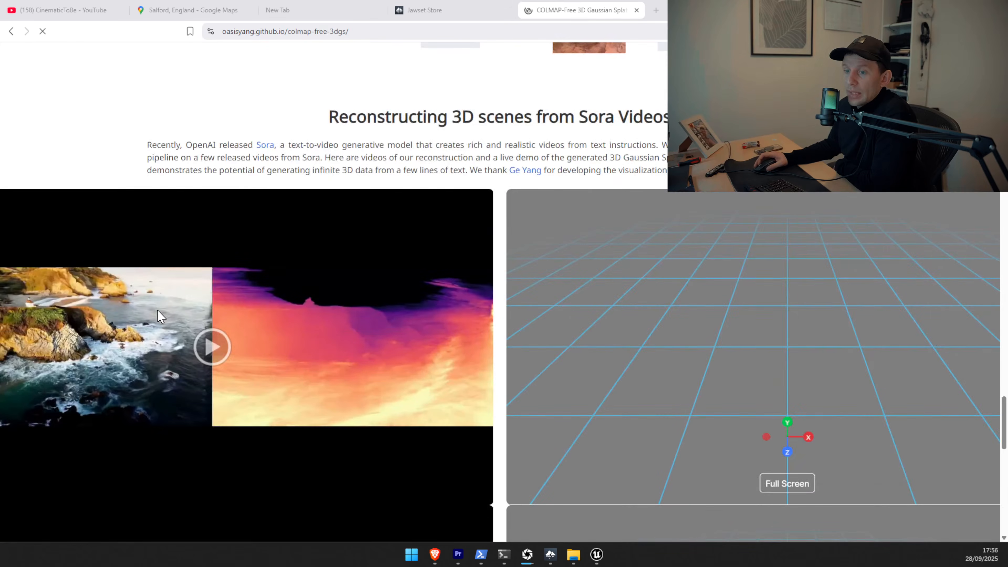
Play the coastline reconstruction video in the Sora section, return to the page's beginning and close the page.
{"action": "left_click", "coordinate": [210, 345]}
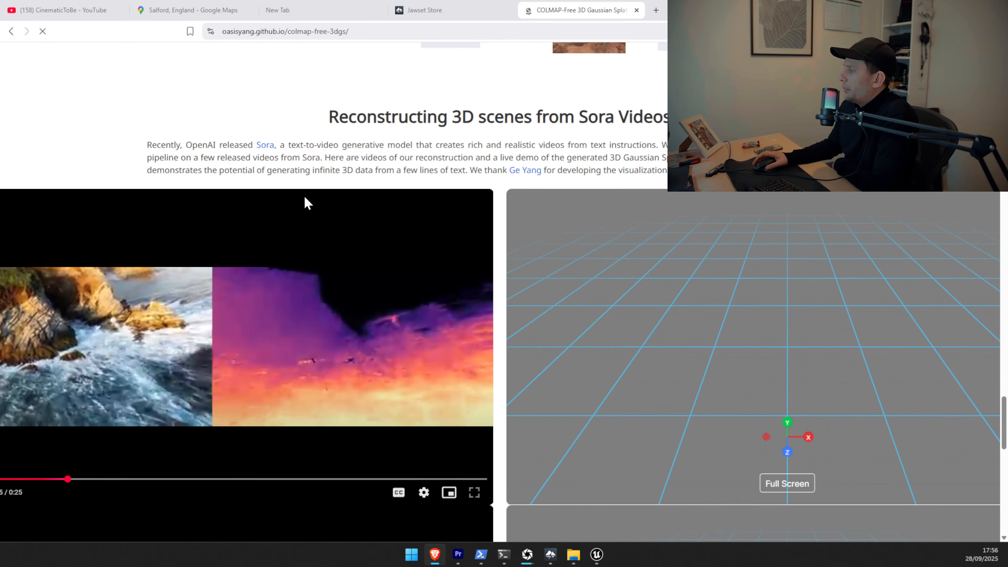
{"action": "scroll", "coordinate": [383, 254], "scroll_direction": "down", "scroll_amount": 10}
{"action": "scroll", "coordinate": [383, 253], "scroll_direction": "up", "scroll_amount": 15}
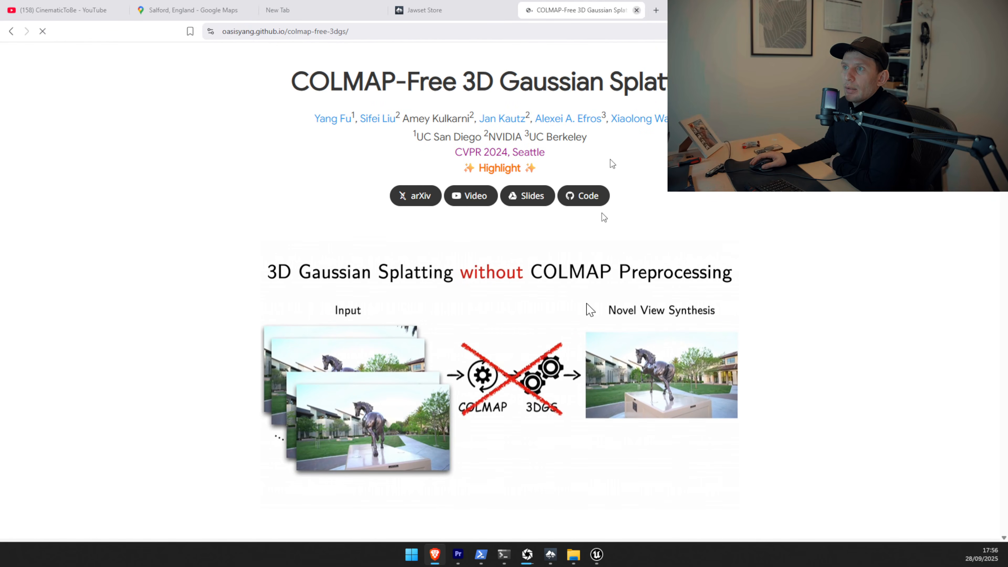
{"action": "key", "text": "ctrl+w"}
Check the image alignment progress, then switch to the FirstPerson project in Unreal Editor and close its Plugins window.
{"action": "left_click", "coordinate": [534, 556]}
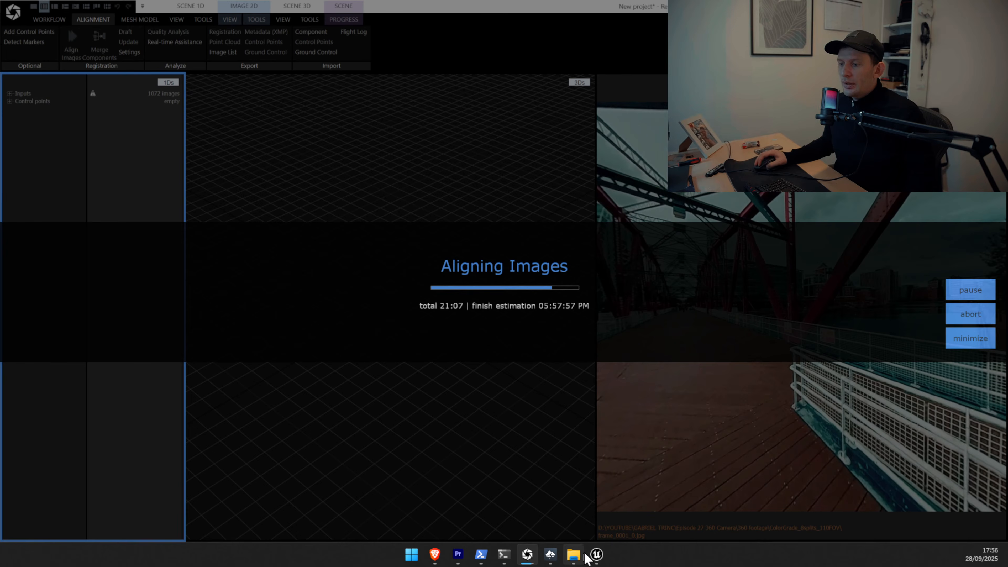
{"action": "mouse_move", "coordinate": [597, 555]}
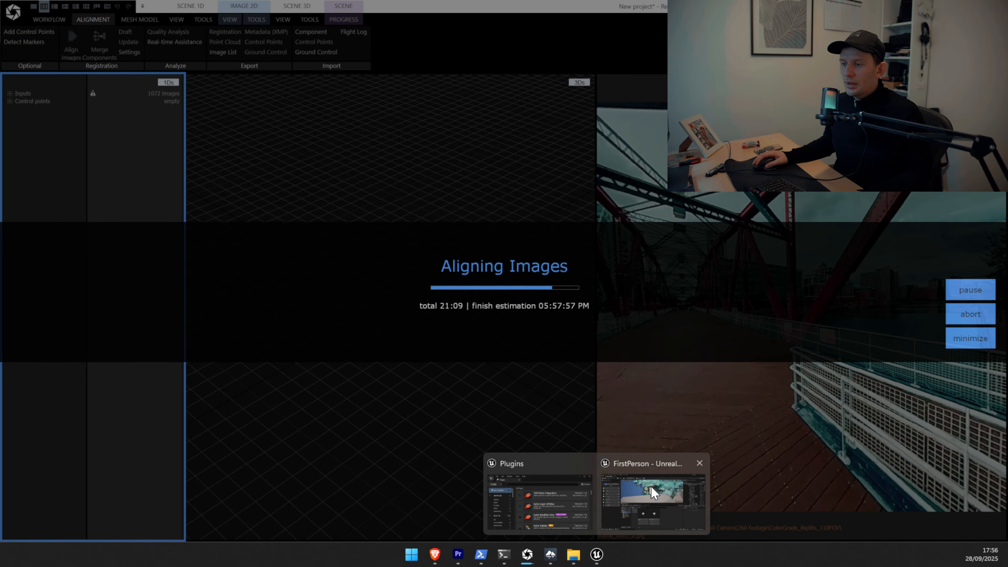
{"action": "left_click", "coordinate": [651, 494]}
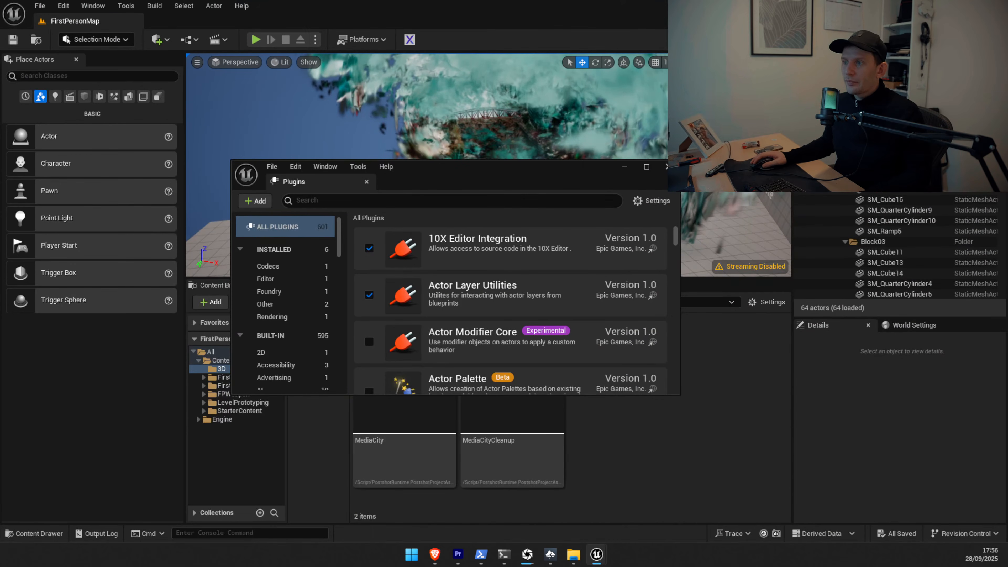
{"action": "left_click", "coordinate": [664, 167]}
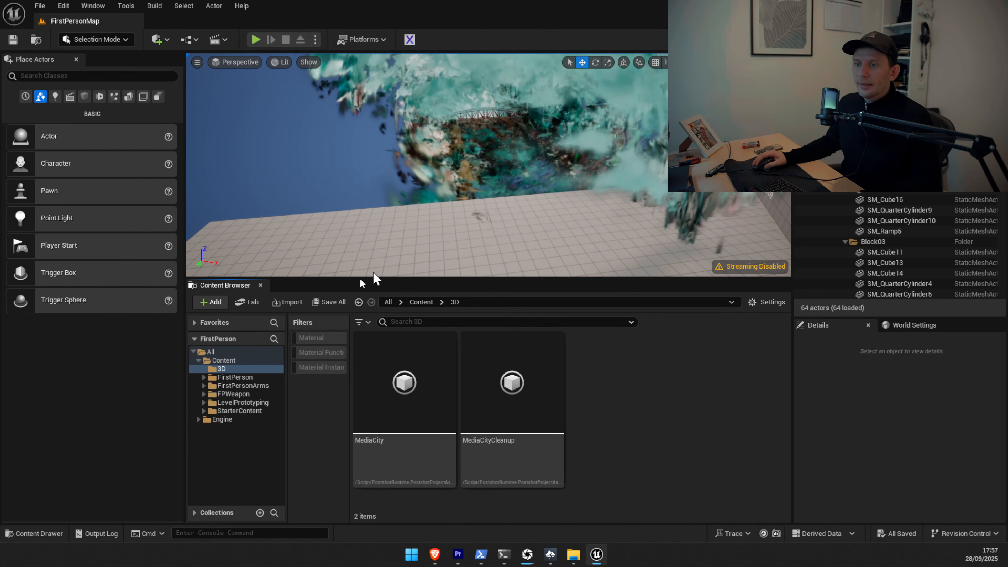
Open the level asset stored directly in the project's Content folder.
{"action": "left_click", "coordinate": [421, 302]}
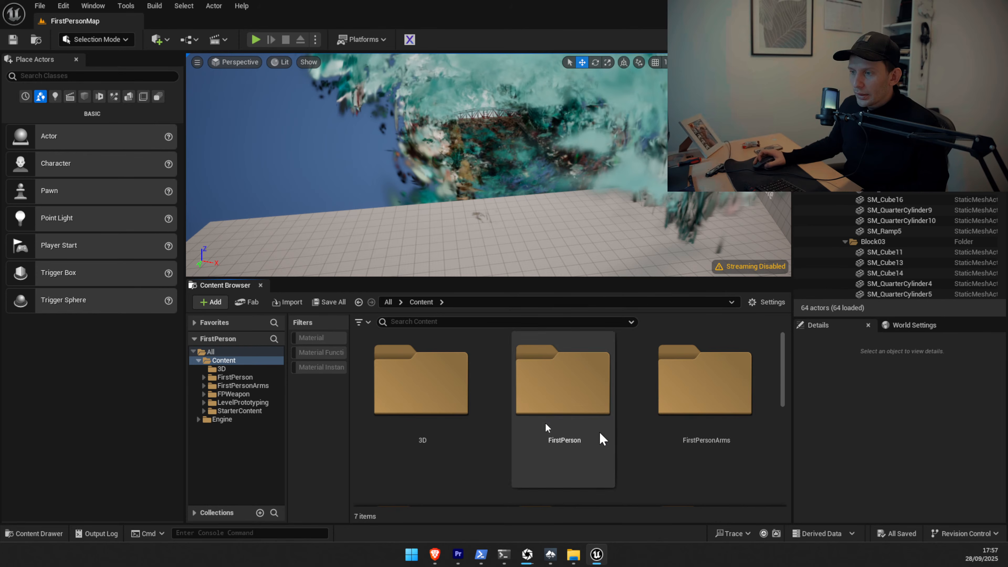
{"action": "scroll", "coordinate": [600, 434], "scroll_direction": "down", "scroll_amount": 5}
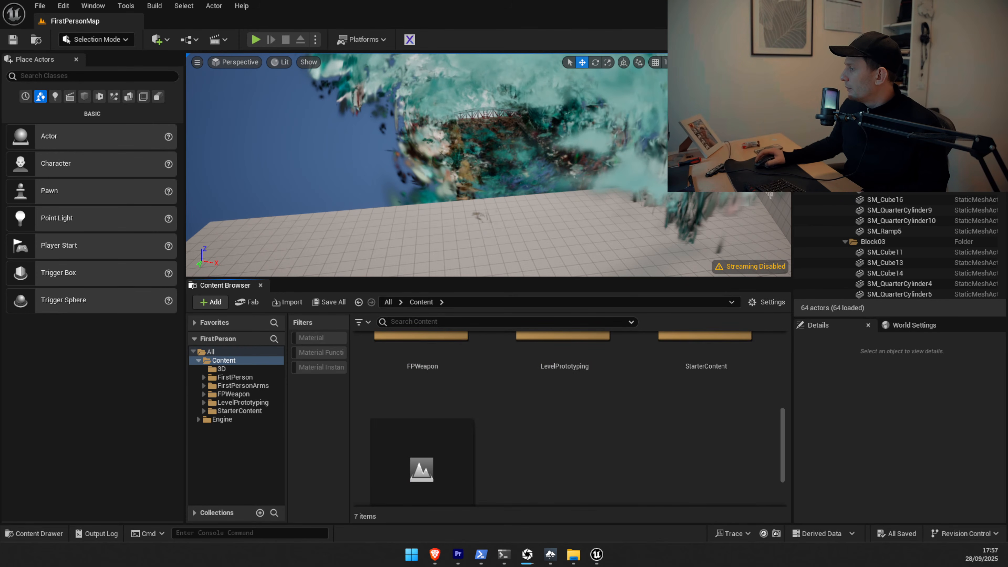
{"action": "left_click", "coordinate": [416, 456]}
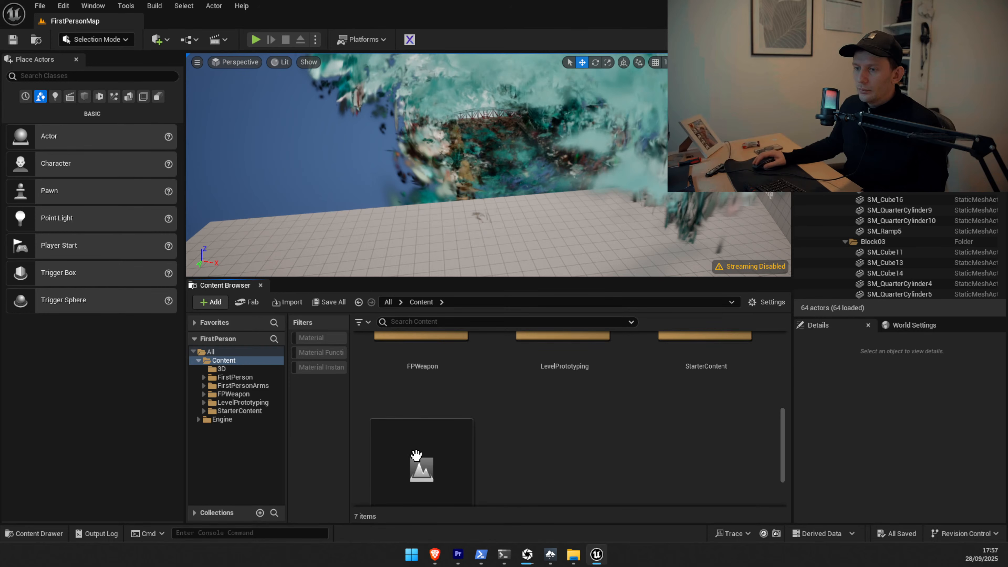
{"action": "double_click", "coordinate": [416, 456]}
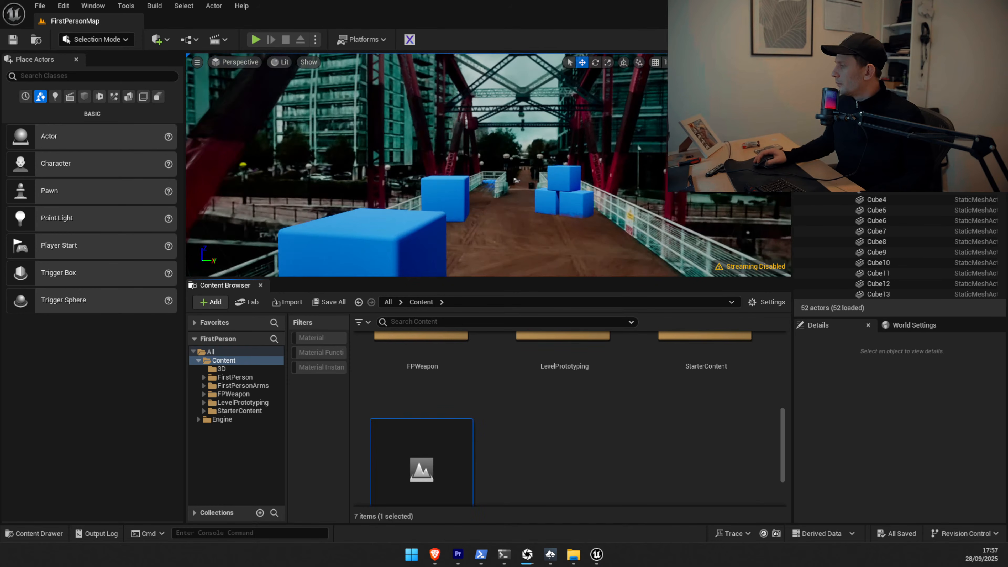
Start playing the bridge level in the viewport and walk the character around the blue cubes, picking up the gun.
{"action": "right_click_drag", "start_coordinate": [452, 257], "coordinate": [385, 83]}
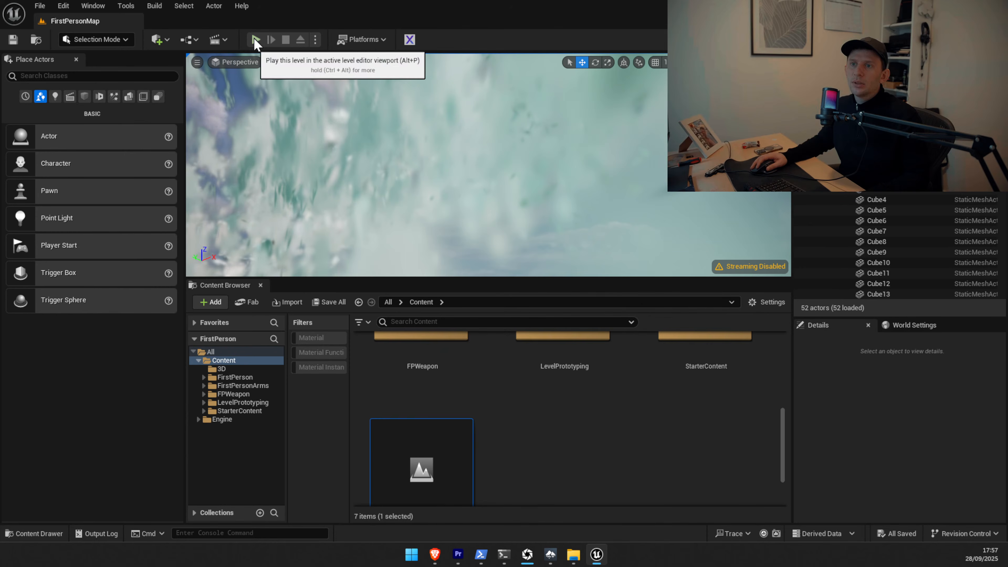
{"action": "left_click", "coordinate": [256, 40]}
{"action": "left_click", "coordinate": [559, 265]}
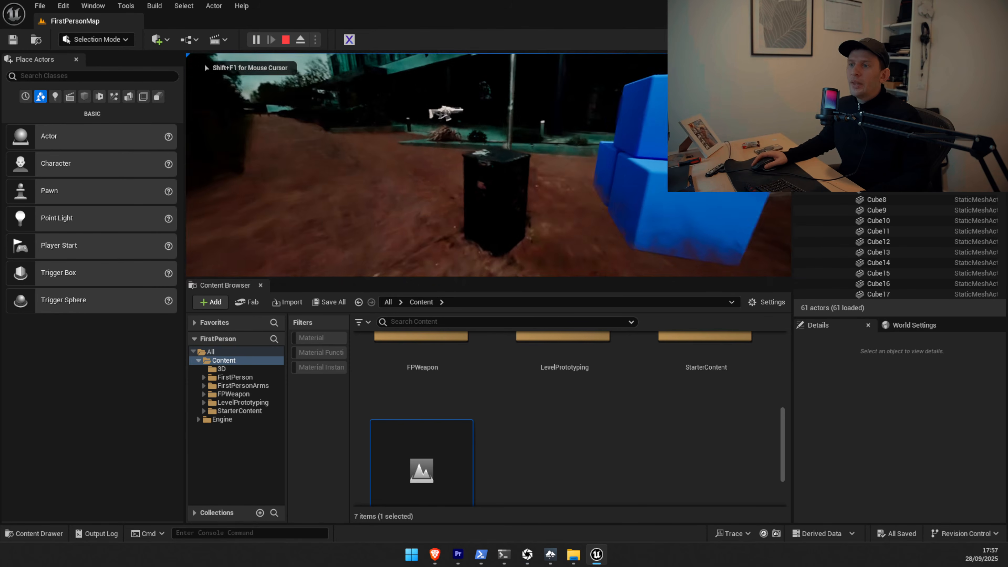
{"action": "key", "text": "a"}
{"action": "key", "text": "w"}
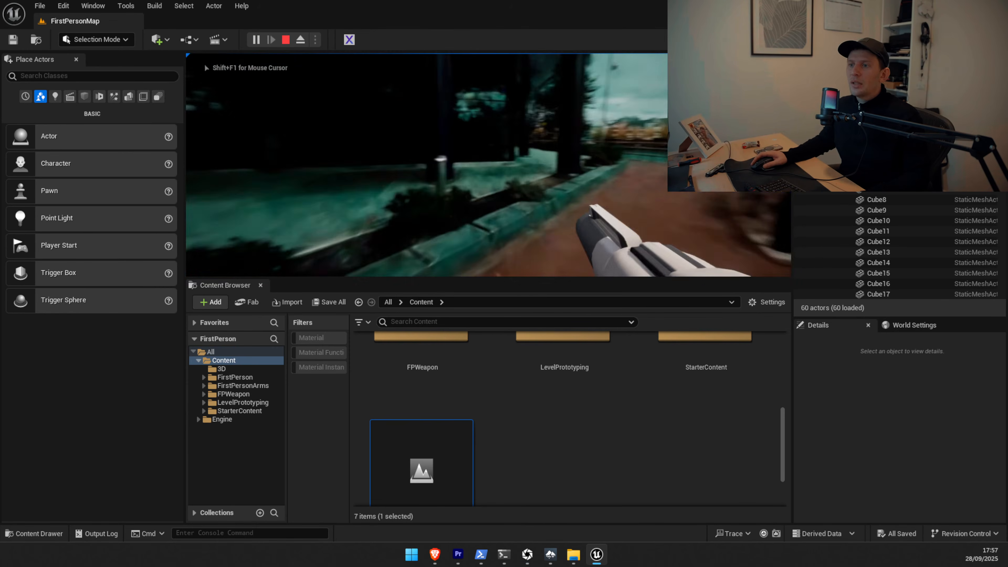
{"action": "key", "text": "w"}
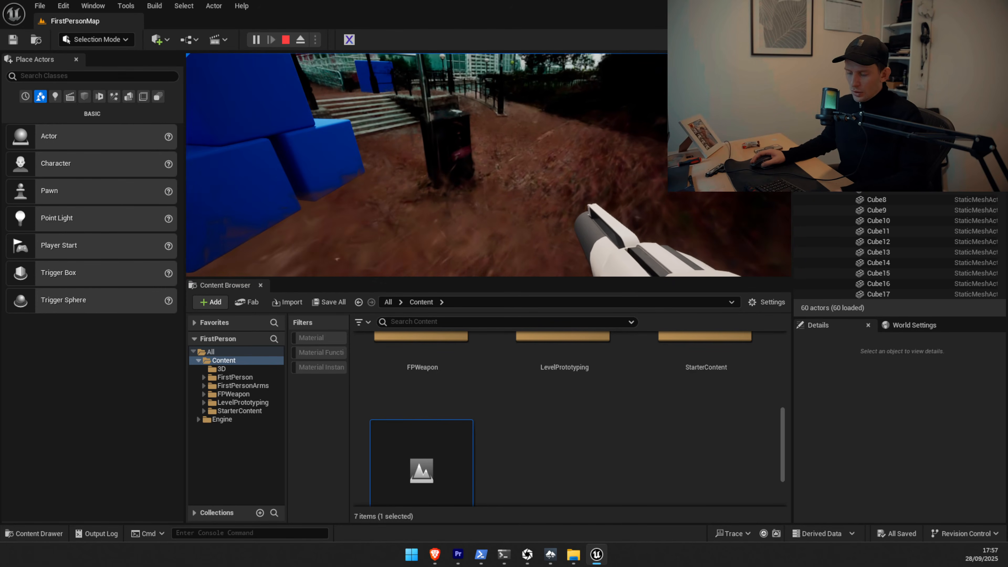
Enlarge the play view to full screen, walk up the steps and along the bridge, then stop playing and restore the editor layout.
{"action": "key", "text": "F11"}
{"action": "left_click", "coordinate": [504, 283]}
{"action": "key", "text": "w"}
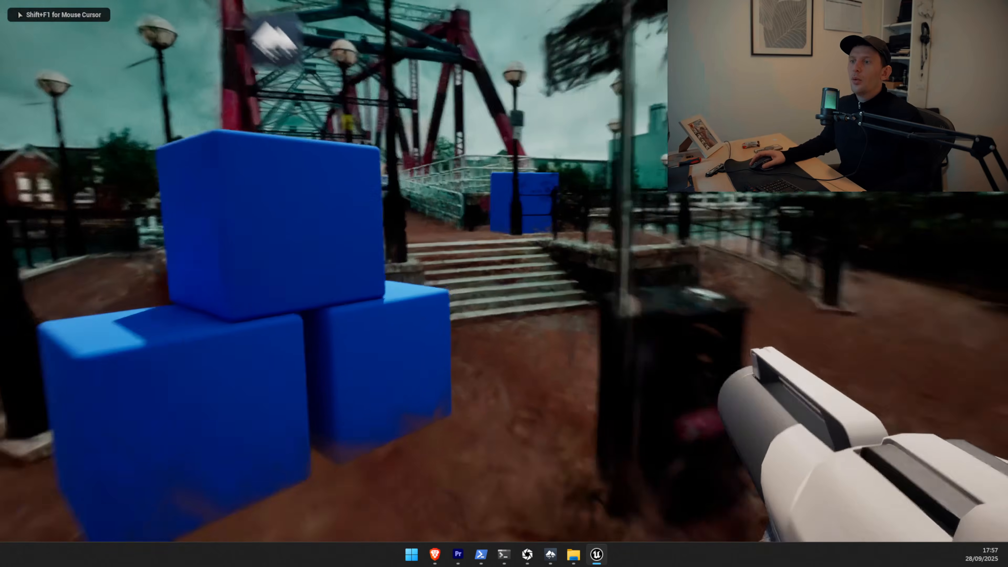
{"action": "key", "text": "w"}
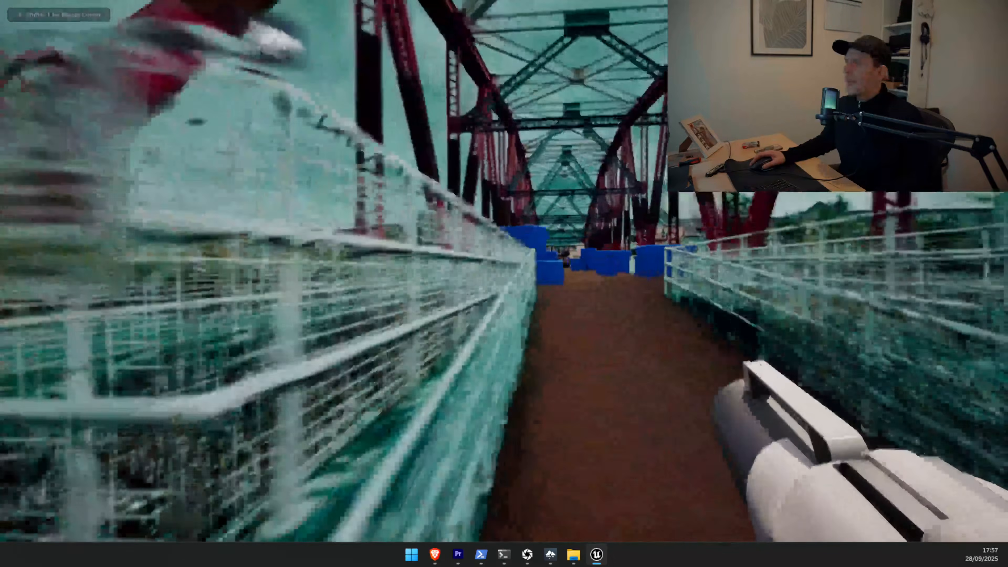
{"action": "key", "text": "w"}
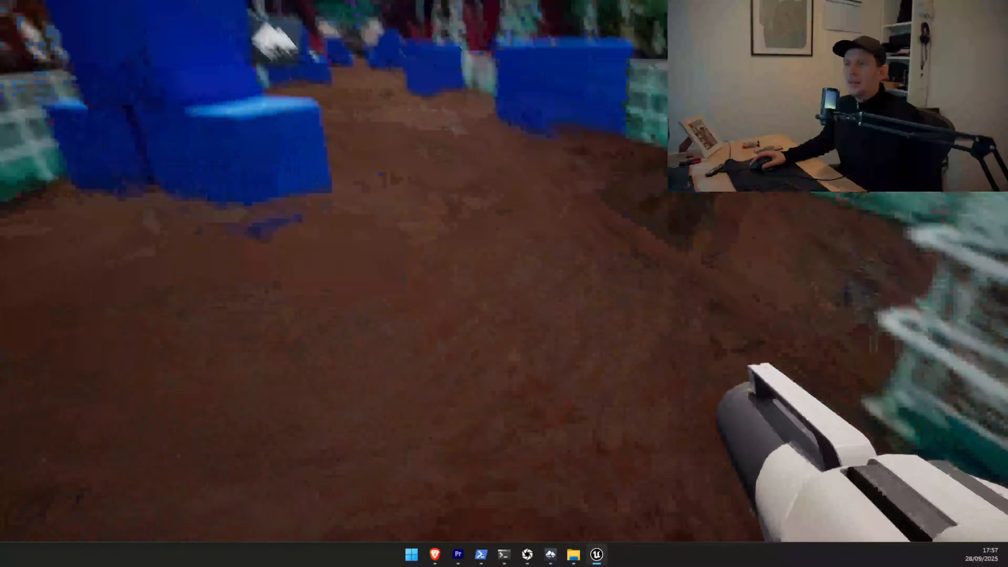
{"action": "key", "text": "w"}
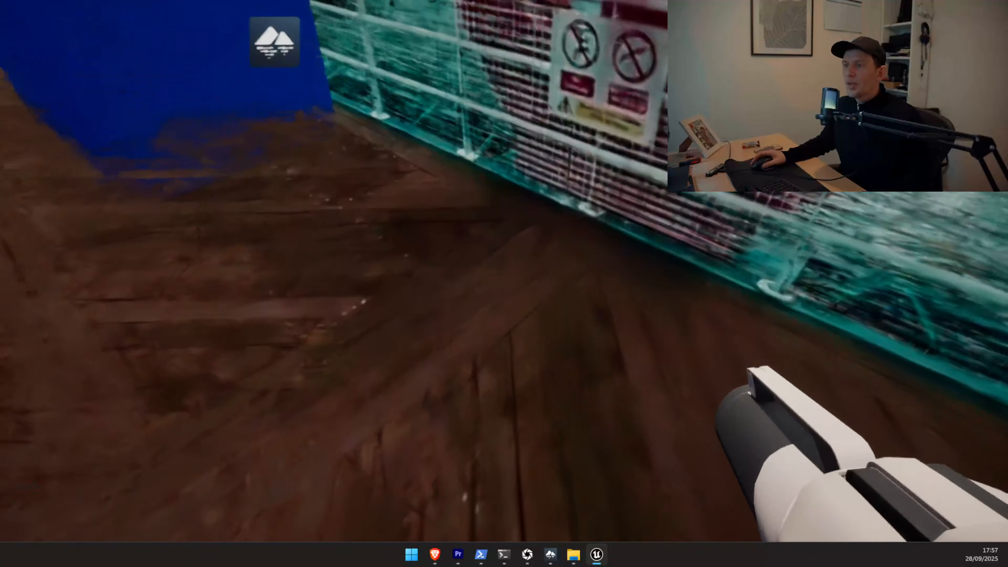
{"action": "key", "text": "s"}
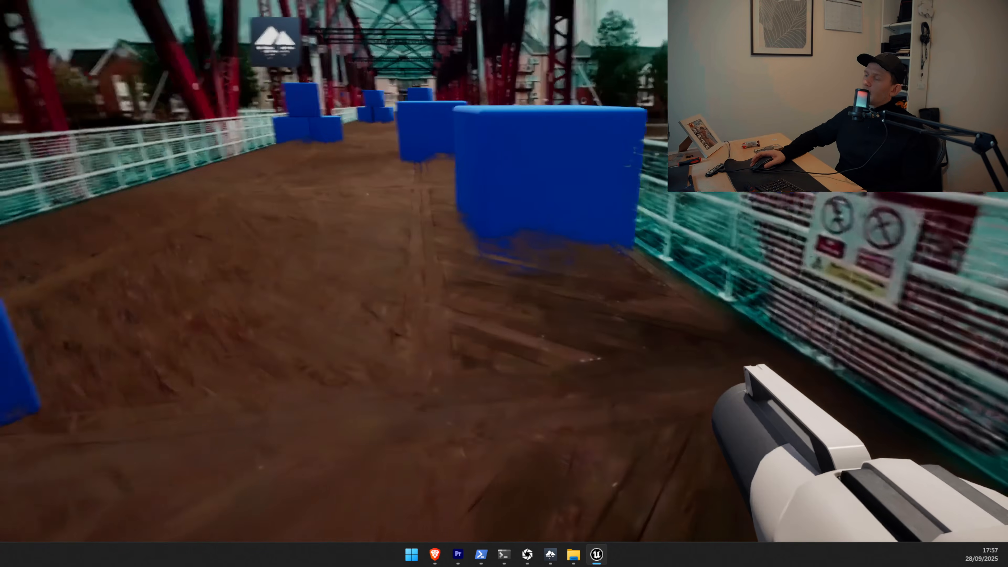
{"action": "key", "text": "w"}
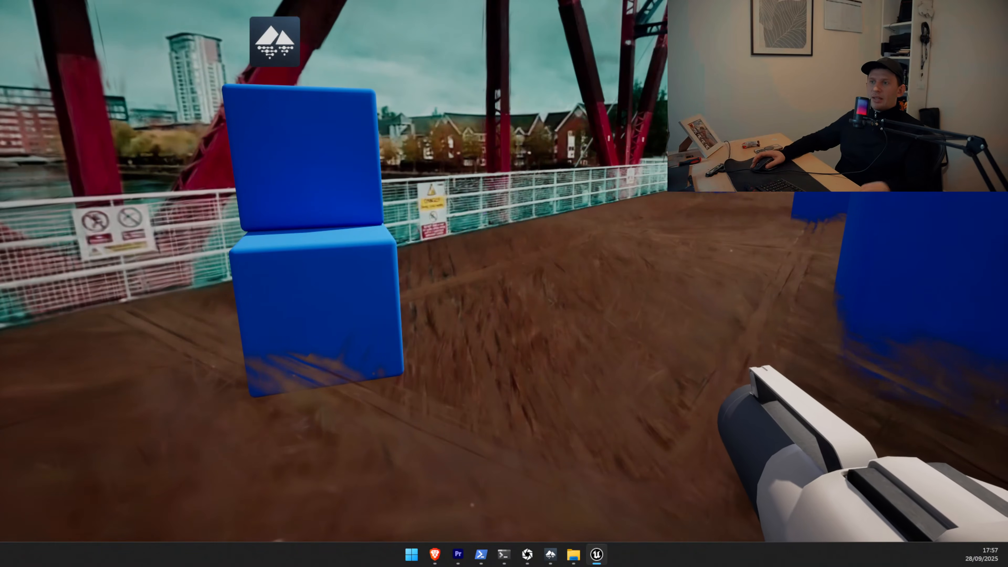
{"action": "key", "text": "Escape"}
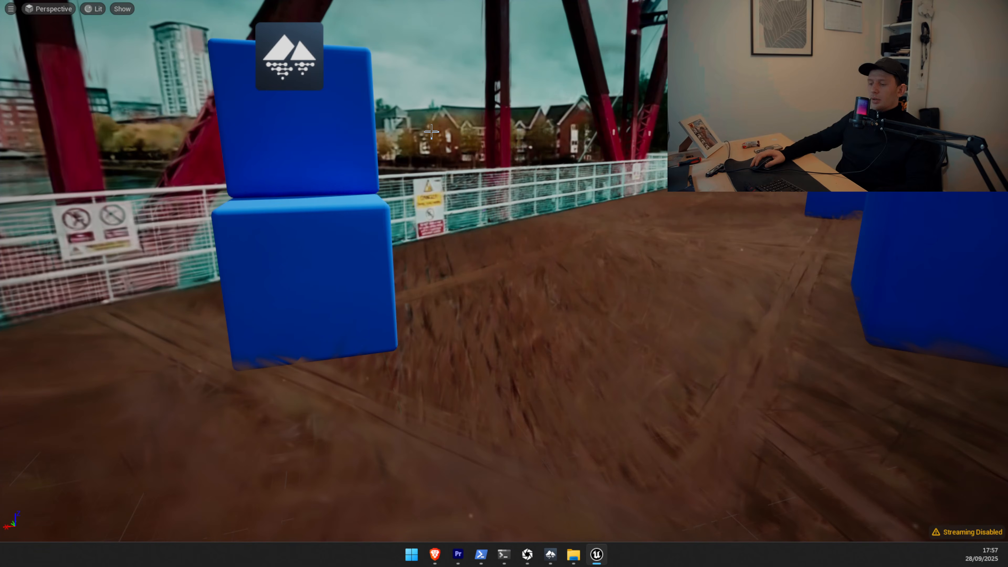
{"action": "key", "text": "F11"}
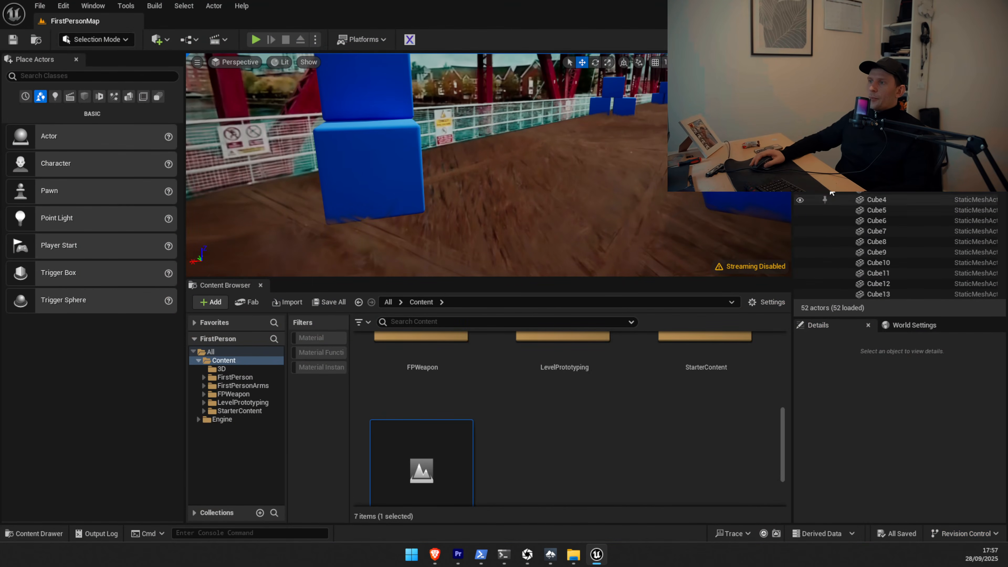
Select all cube actors from Cube through SM_Cube, filter their properties by "vis", and enable Visible under Rendering.
{"action": "left_click", "coordinate": [880, 168]}
{"action": "scroll", "coordinate": [882, 204], "scroll_direction": "down", "scroll_amount": 7}
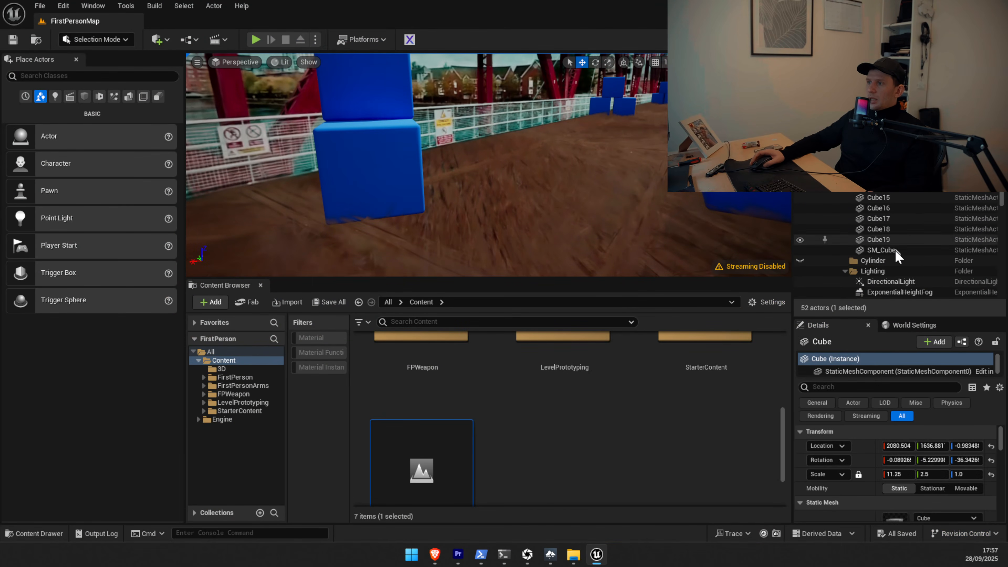
{"action": "left_click", "coordinate": [897, 251], "text": "shift"}
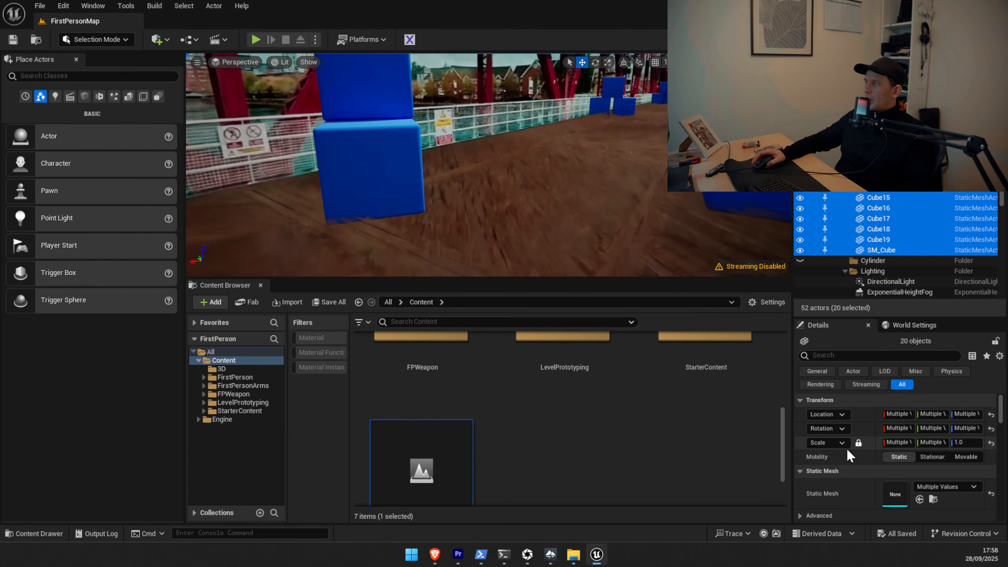
{"action": "scroll", "coordinate": [848, 474], "scroll_direction": "down", "scroll_amount": 4}
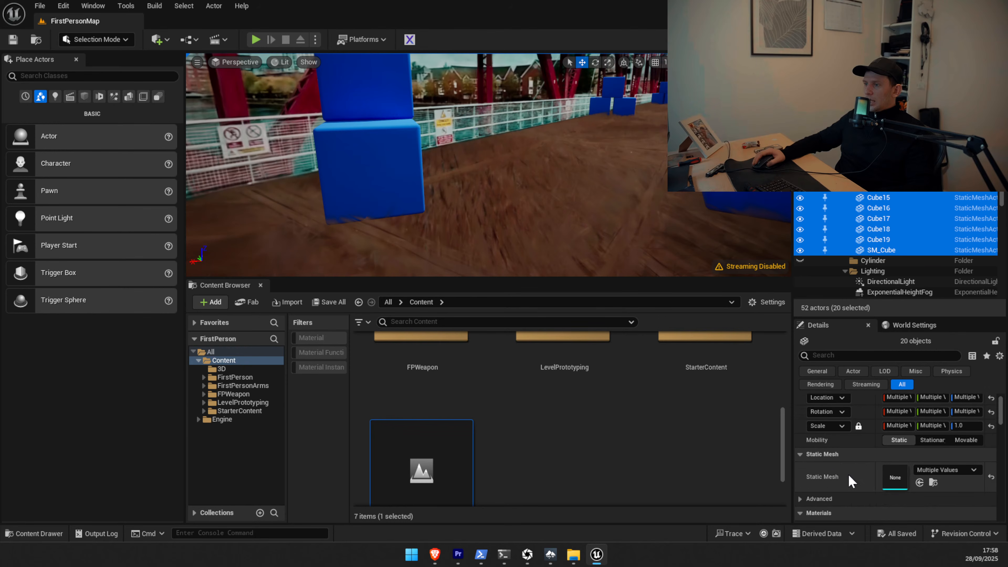
{"action": "scroll", "coordinate": [847, 474], "scroll_direction": "down", "scroll_amount": 3}
{"action": "scroll", "coordinate": [847, 474], "scroll_direction": "up", "scroll_amount": 3}
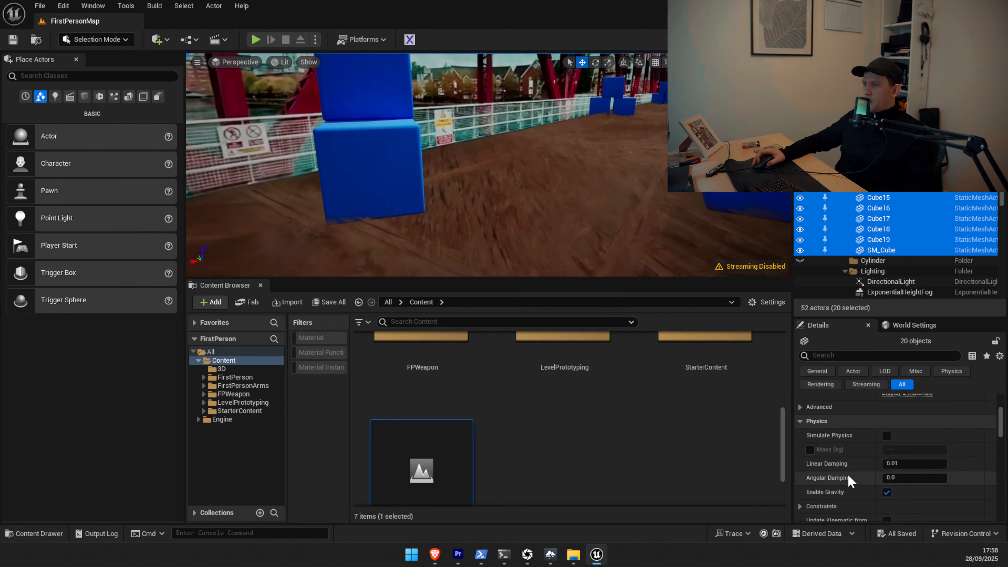
{"action": "scroll", "coordinate": [847, 474], "scroll_direction": "up", "scroll_amount": 1}
{"action": "left_click", "coordinate": [836, 354]}
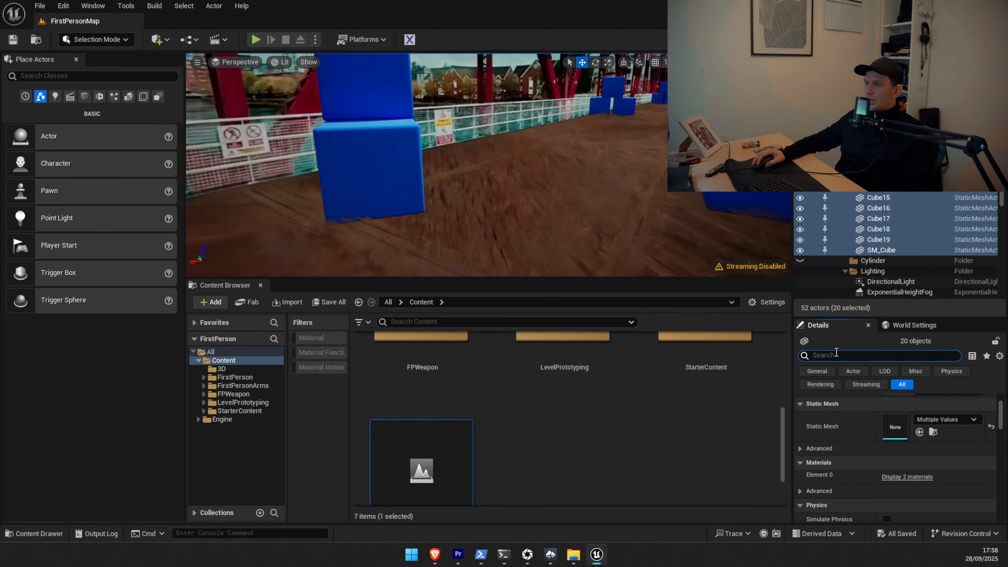
{"action": "type", "text": "vis"}
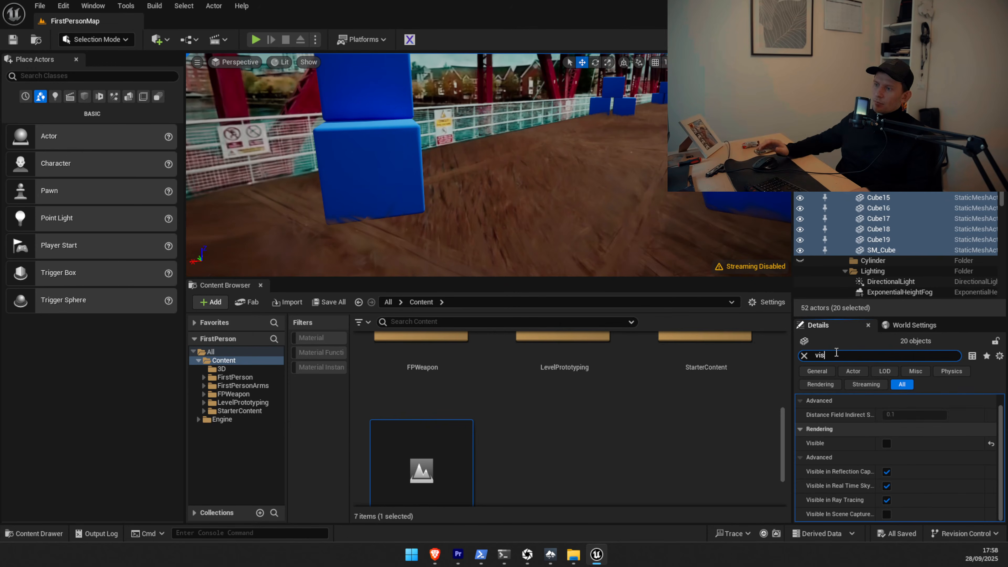
{"action": "left_click", "coordinate": [886, 444]}
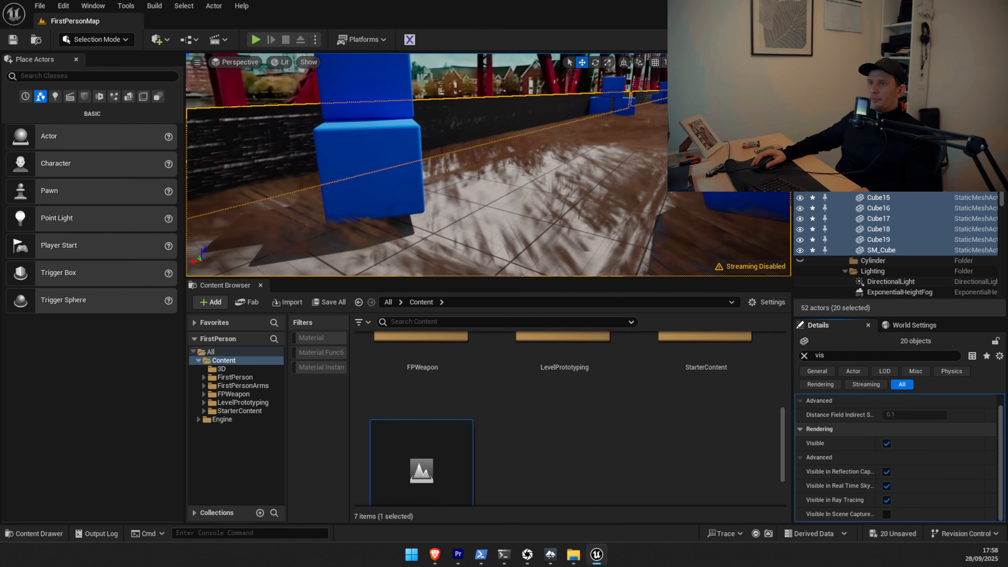
Select the long wall Cube17 beside the bridge deck and toggle its editor visibility off and back on to compare it with the splat railing.
{"action": "right_click_drag", "start_coordinate": [489, 165], "coordinate": [543, 108]}
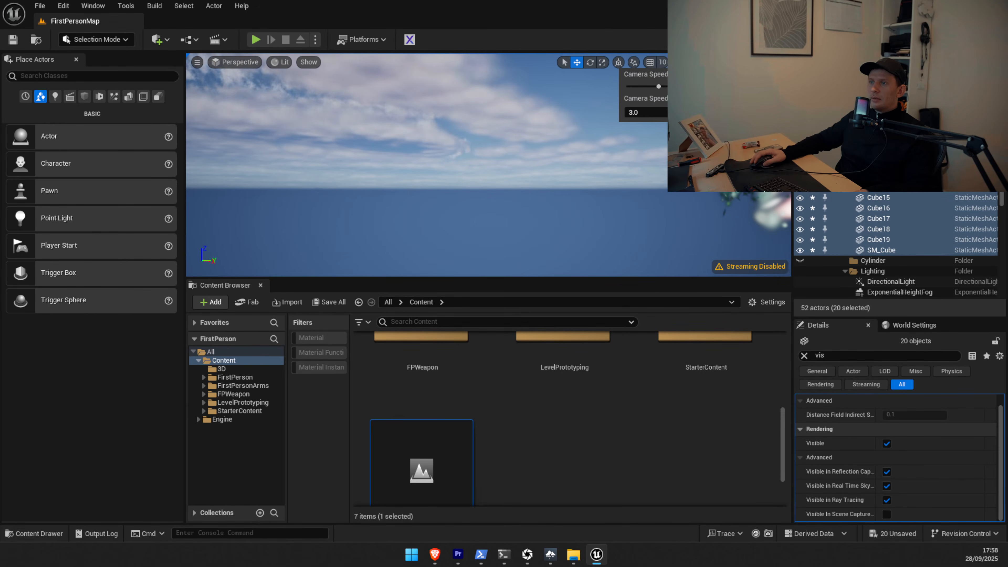
{"action": "left_click", "coordinate": [878, 145]}
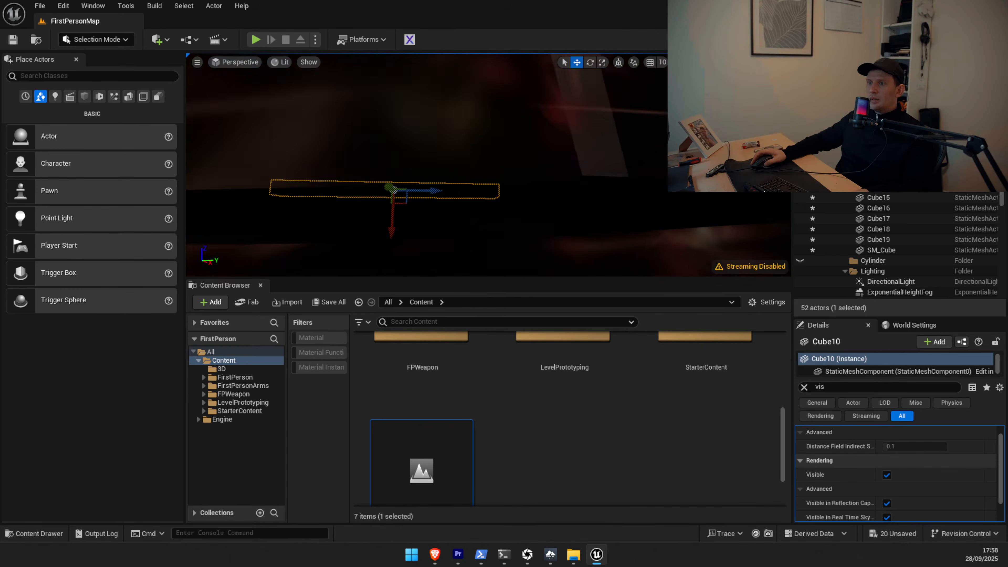
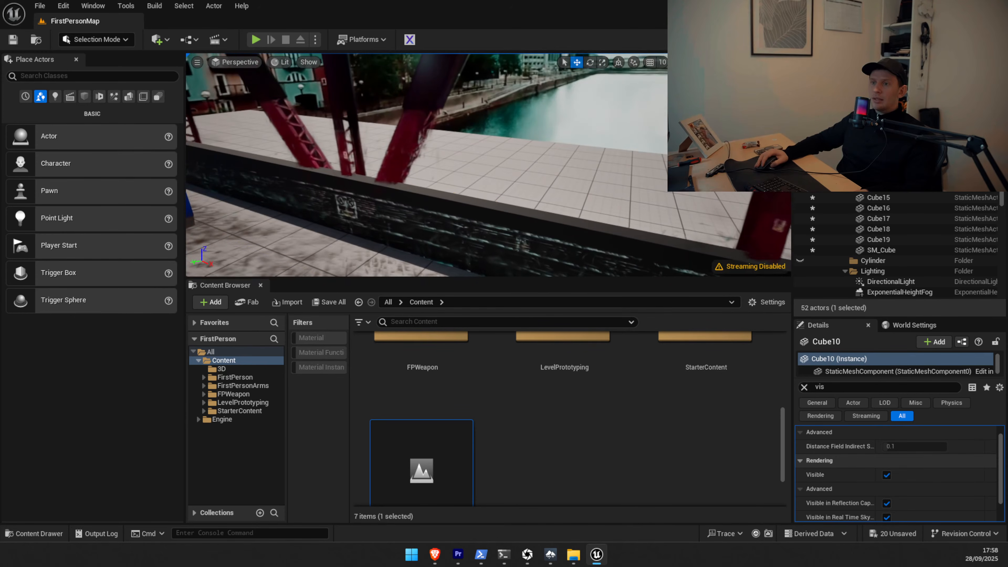
{"action": "left_click", "coordinate": [707, 225]}
{"action": "right_click_drag", "start_coordinate": [655, 189], "coordinate": [500, 179]}
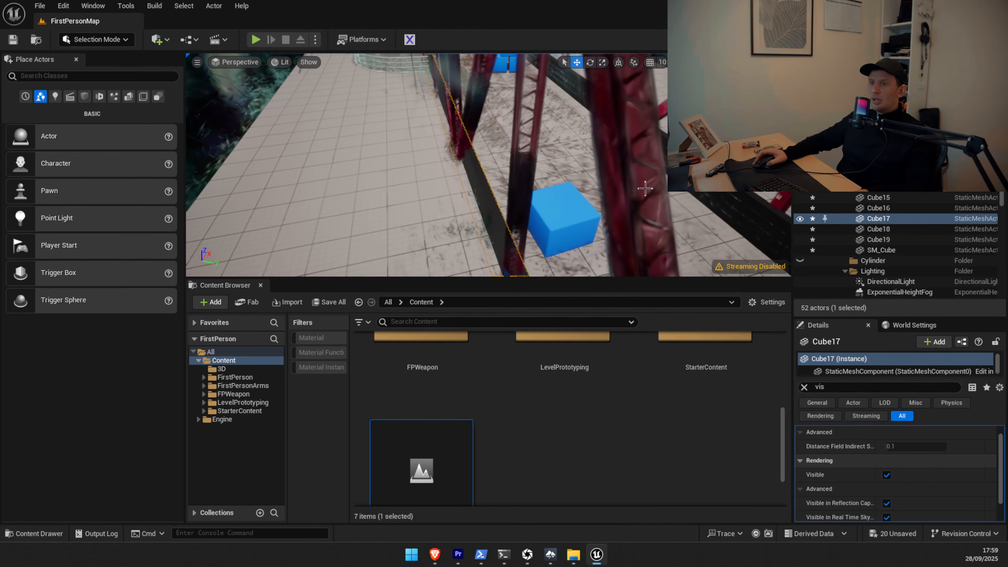
{"action": "right_click_drag", "start_coordinate": [574, 173], "coordinate": [611, 170]}
{"action": "left_click", "coordinate": [800, 218]}
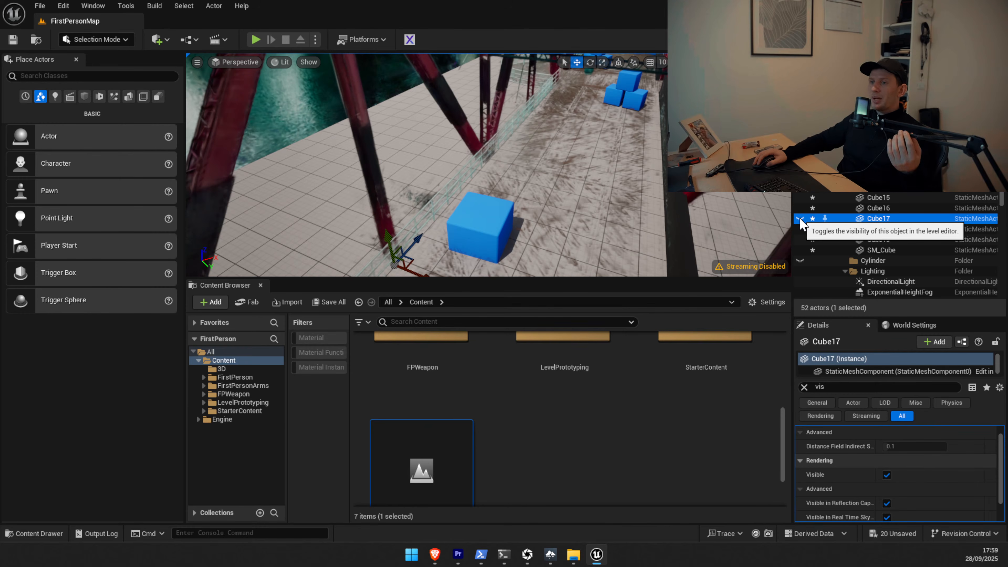
{"action": "left_click", "coordinate": [800, 218]}
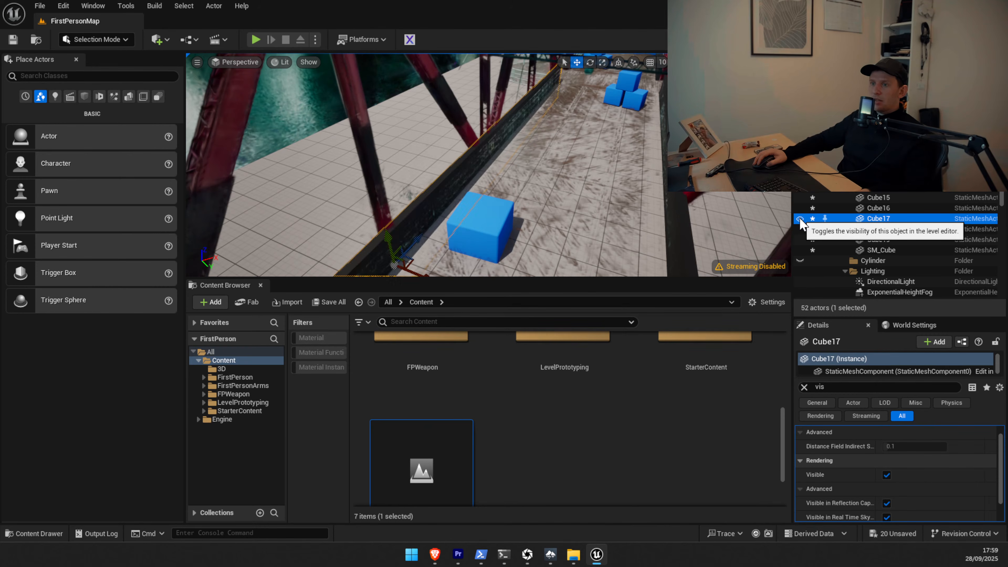
Fly over the bridge to its entrance ramp and examine the collision cubes there by selecting both side walls, Cube12 and Cube14, and the floor slab.
{"action": "right_click_drag", "start_coordinate": [484, 197], "coordinate": [520, 187]}
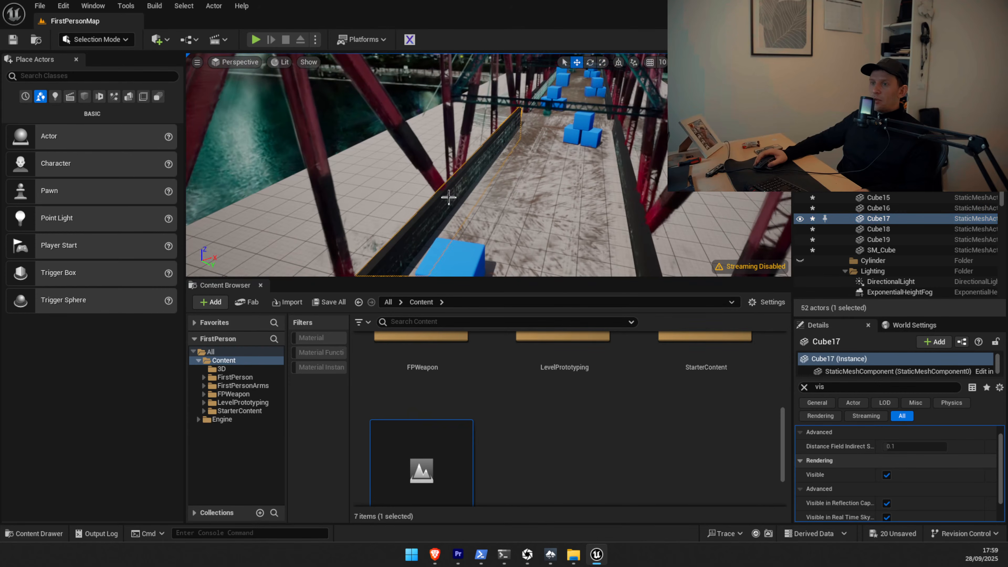
{"action": "key", "text": "w"}
{"action": "right_click_drag", "start_coordinate": [489, 165], "coordinate": [515, 219]}
{"action": "key", "text": "e"}
{"action": "key", "text": "w"}
{"action": "key", "text": "w"}
{"action": "key", "text": "e"}
{"action": "key", "text": "a"}
{"action": "key", "text": "d"}
{"action": "left_click", "coordinate": [413, 257]}
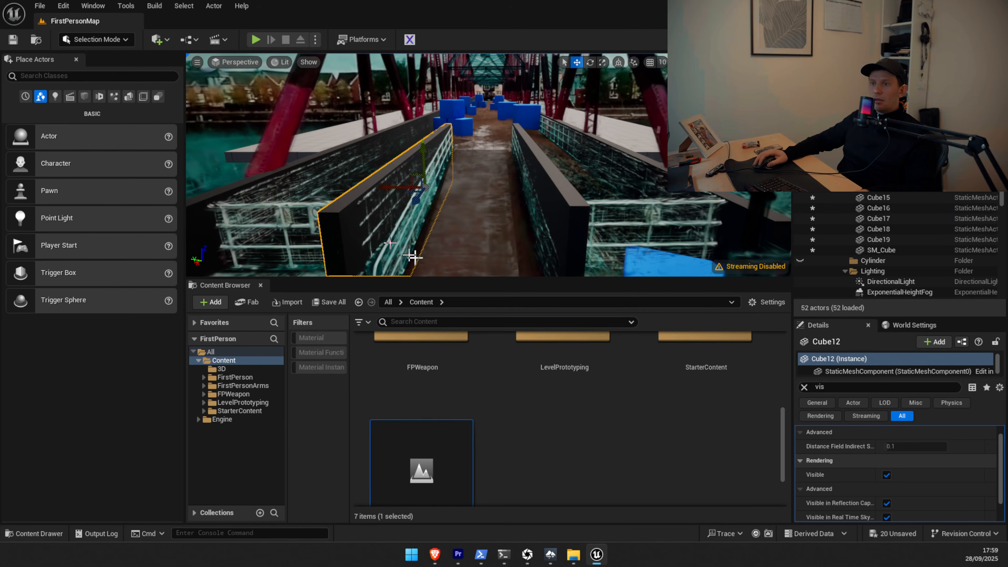
{"action": "left_click", "coordinate": [564, 182]}
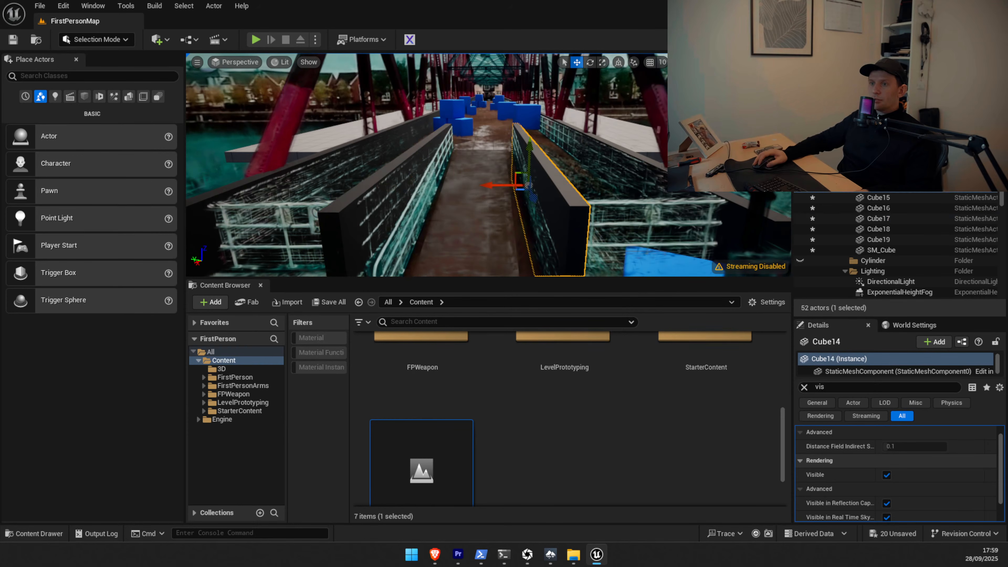
{"action": "left_click", "coordinate": [383, 174]}
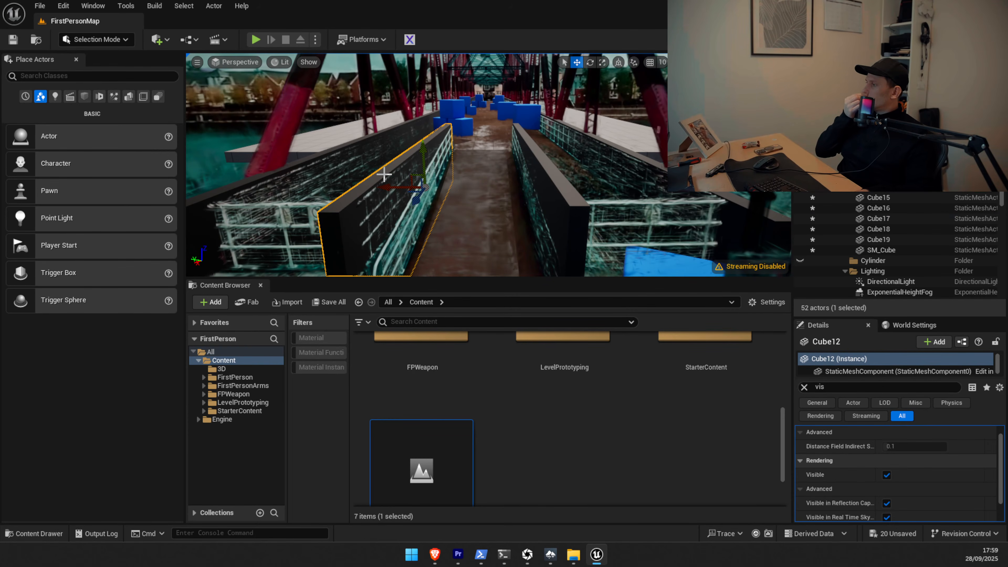
{"action": "left_click", "coordinate": [534, 172]}
{"action": "left_click", "coordinate": [477, 232]}
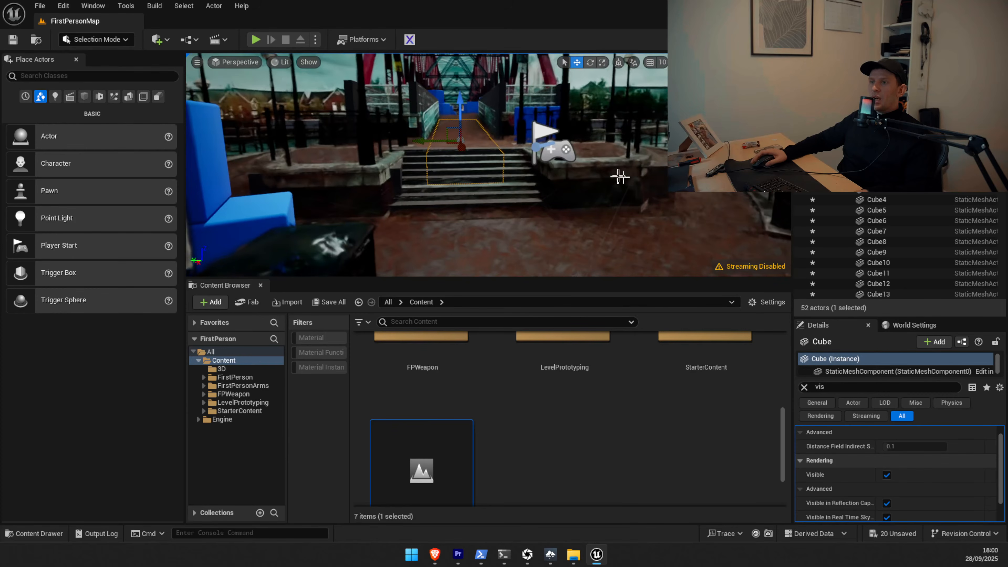
Try moving the top stair cube, Cube4, away from its place over the steps, and undo the move.
{"action": "left_click", "coordinate": [502, 150]}
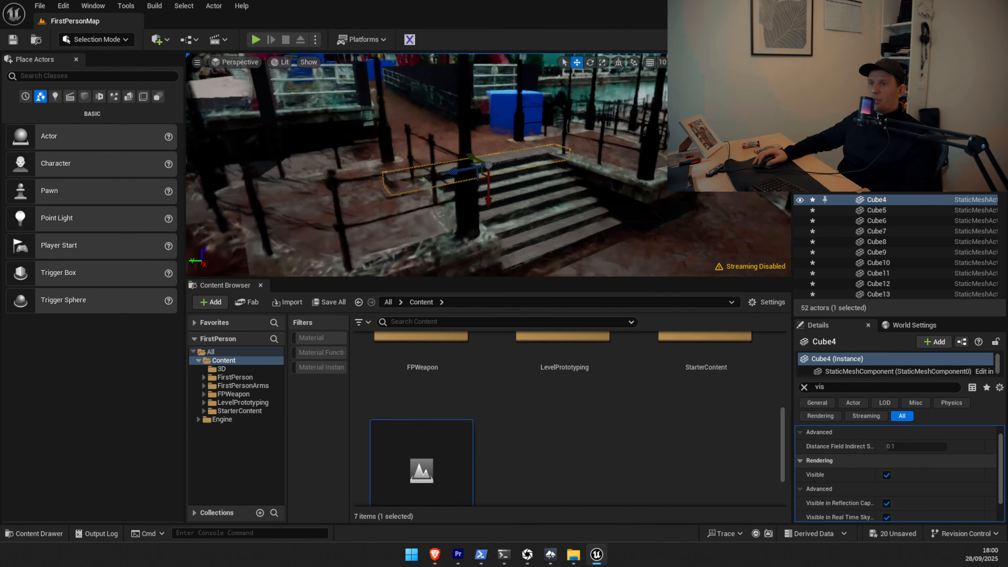
{"action": "left_click_drag", "start_coordinate": [488, 164], "coordinate": [457, 172], "text": "alt"}
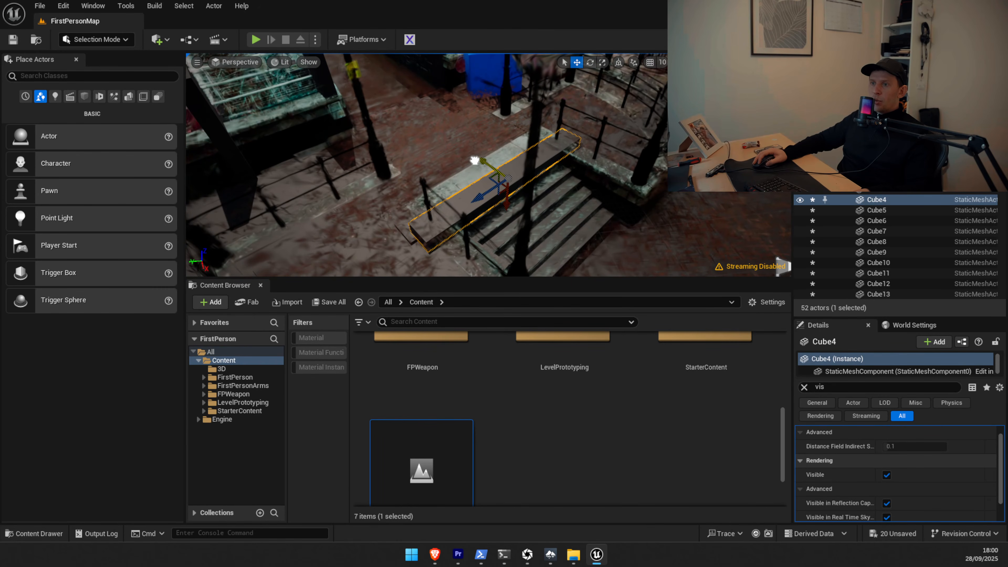
{"action": "left_click_drag", "start_coordinate": [475, 161], "coordinate": [518, 176]}
{"action": "key", "text": "ctrl+z"}
Examine how cubes form the staircase by selecting the stair cubes one after another from Cube5 down to Cube11.
{"action": "left_click", "coordinate": [518, 186]}
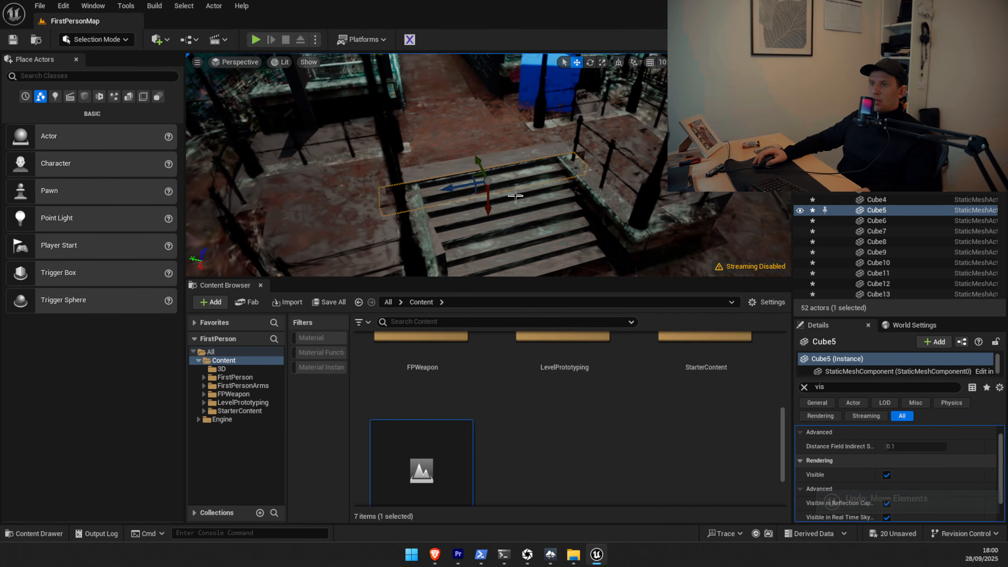
{"action": "left_click", "coordinate": [517, 200]}
{"action": "left_click", "coordinate": [519, 206]}
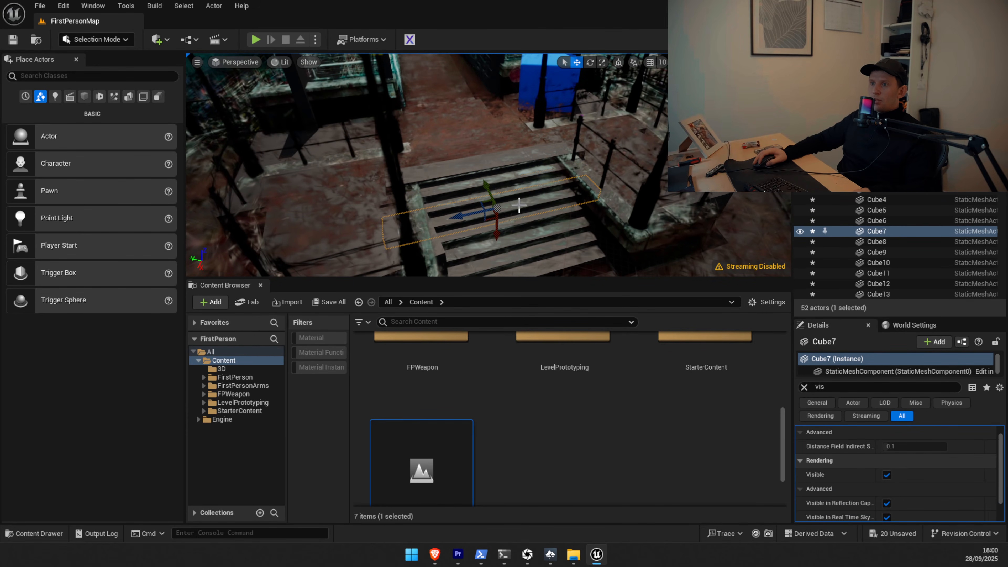
{"action": "left_click", "coordinate": [869, 253]}
{"action": "left_click", "coordinate": [880, 265]}
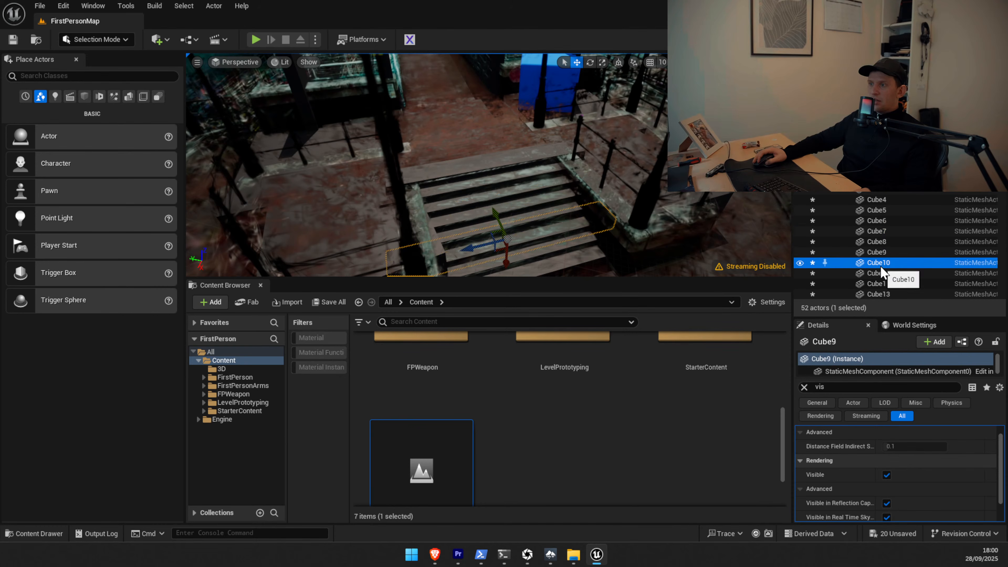
{"action": "left_click", "coordinate": [881, 275]}
Fly around the stairs, bridge and riverside path, selecting the surrounding collision cubes, including Cube19 and Cube3, to examine their extent.
{"action": "right_click_drag", "start_coordinate": [675, 215], "coordinate": [615, 130]}
{"action": "key", "text": "w"}
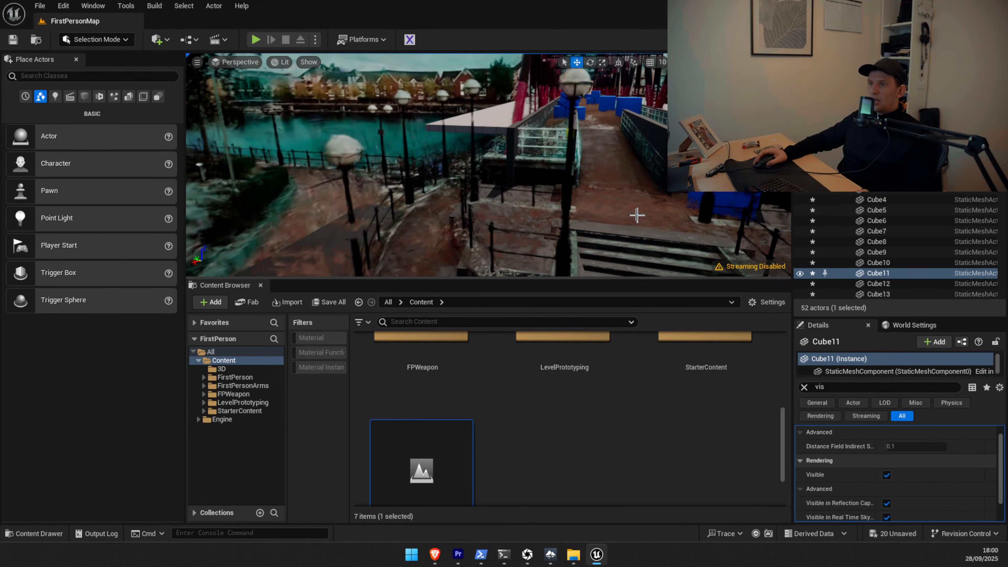
{"action": "right_click_drag", "start_coordinate": [637, 216], "coordinate": [621, 198]}
{"action": "left_click", "coordinate": [626, 198]}
{"action": "key", "text": "s"}
{"action": "key", "text": "w"}
{"action": "left_click", "coordinate": [707, 198]}
{"action": "key", "text": "w"}
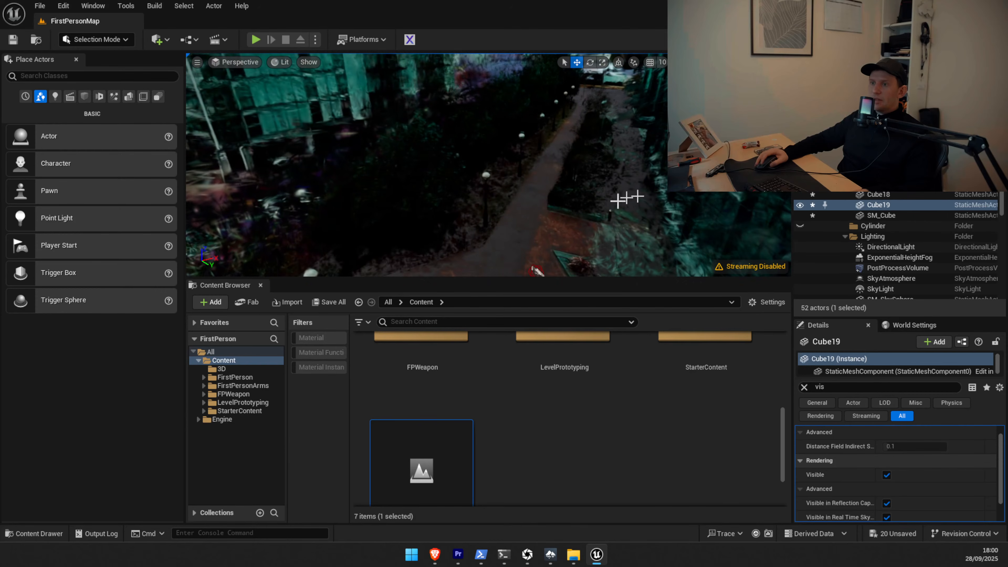
{"action": "left_click", "coordinate": [511, 223]}
{"action": "right_click_drag", "start_coordinate": [512, 223], "coordinate": [349, 223]}
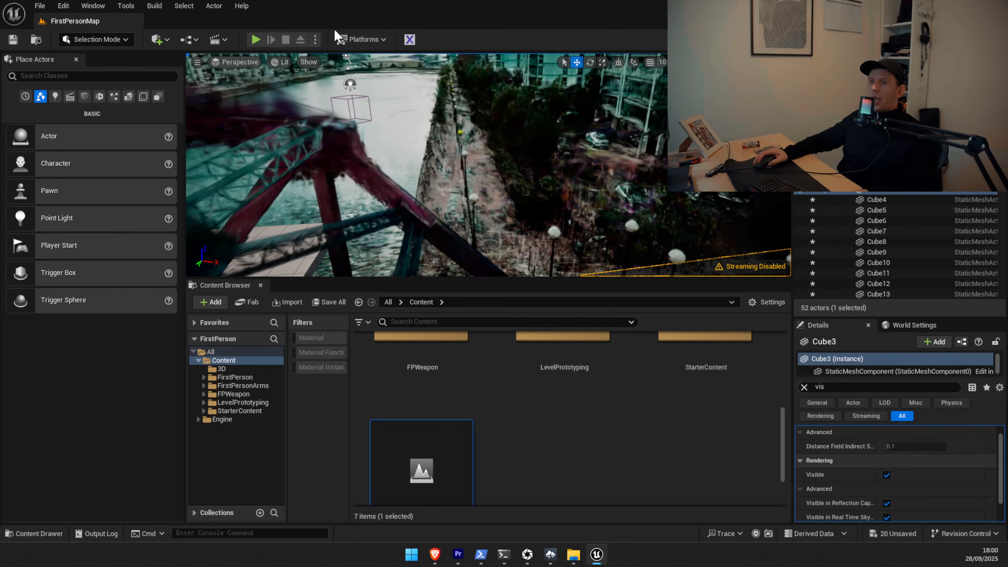
Play the level and walk from the riverside path up the stairs onto the bridge's entrance ramp.
{"action": "left_click", "coordinate": [255, 39]}
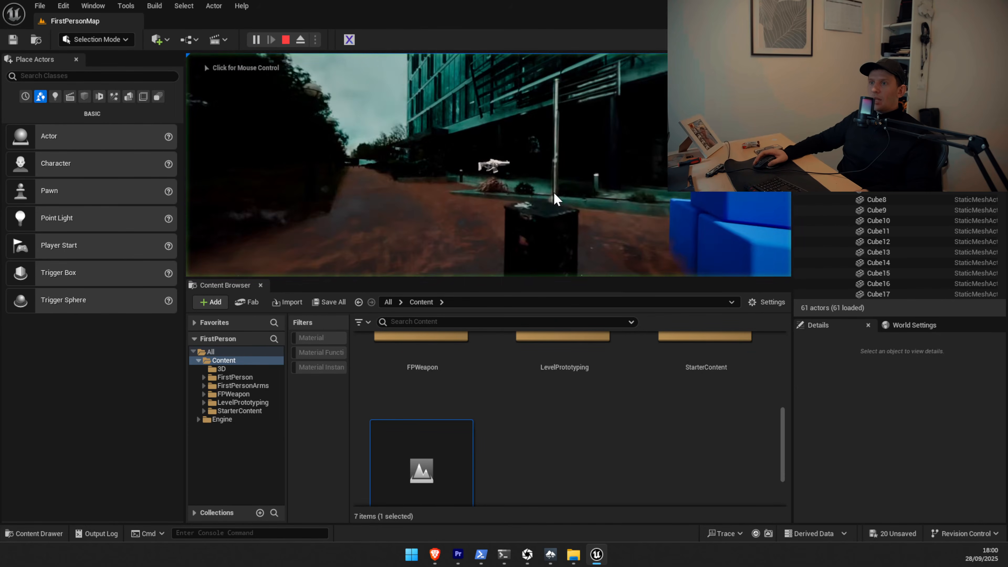
{"action": "left_click", "coordinate": [555, 199]}
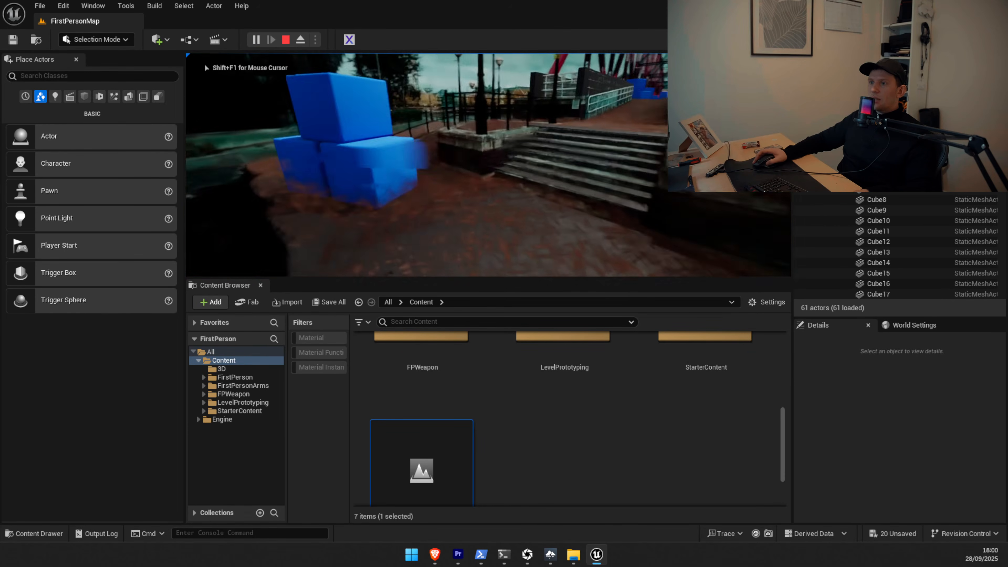
{"action": "key", "text": "w"}
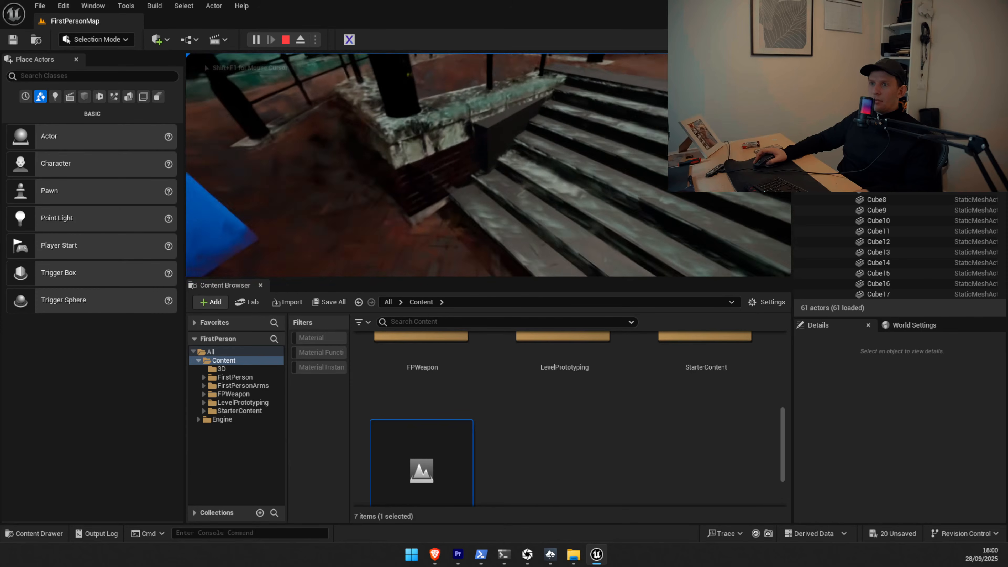
{"action": "key", "text": "w"}
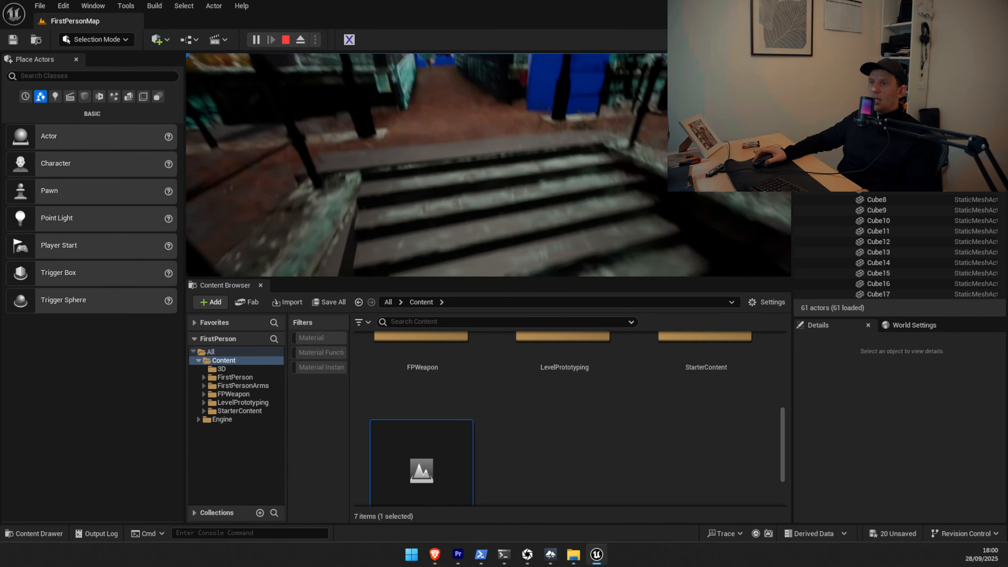
{"action": "key", "text": "w"}
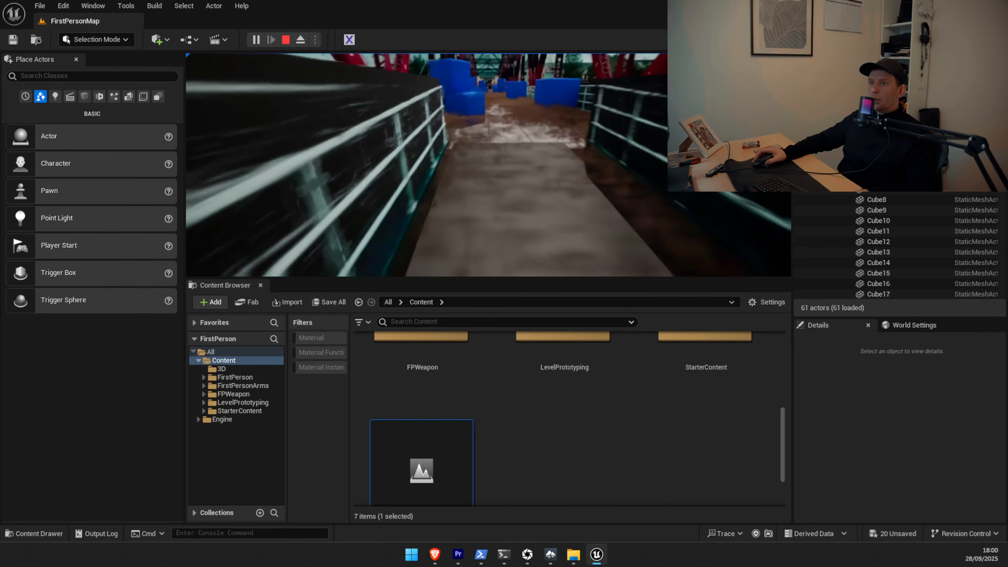
Walk along the bridge past the blue cubes and back to the entrance ramp, and stop playing.
{"action": "key", "text": "w"}
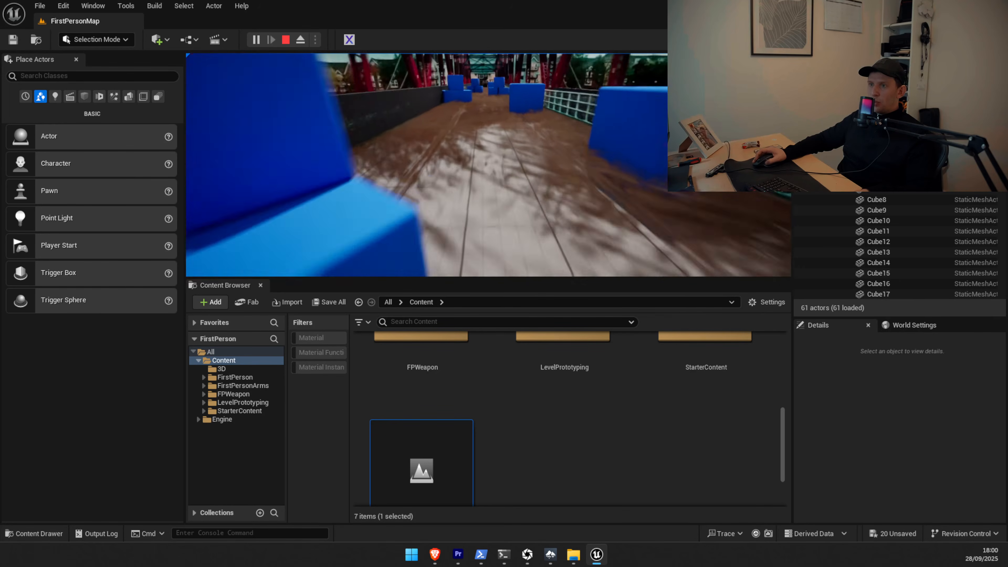
{"action": "key", "text": "w"}
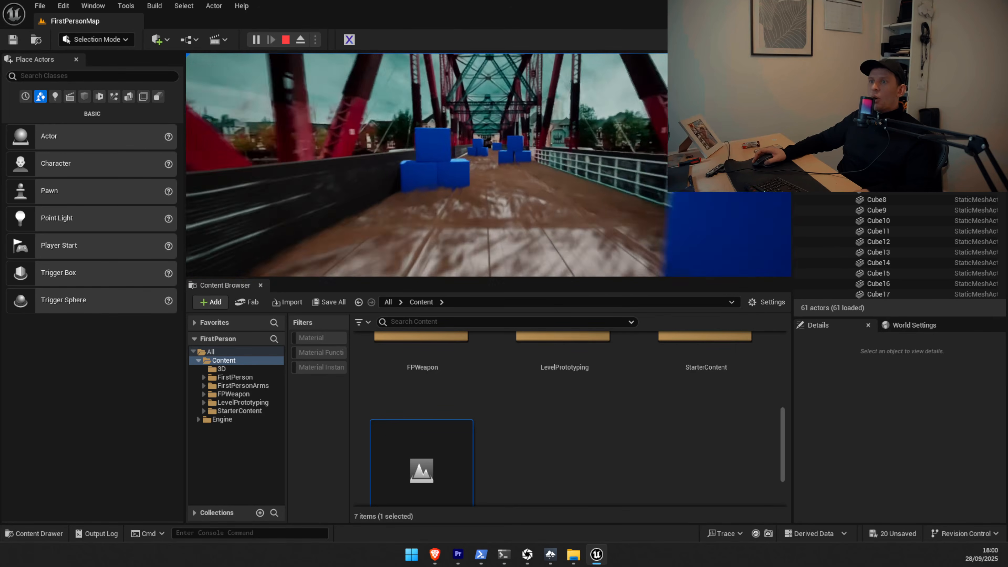
{"action": "key", "text": "w"}
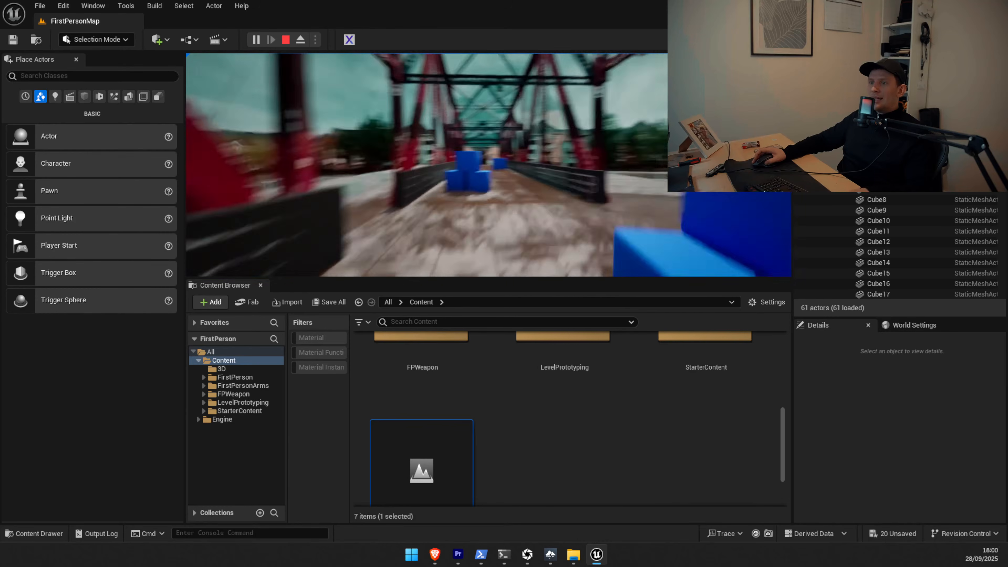
{"action": "key", "text": "w"}
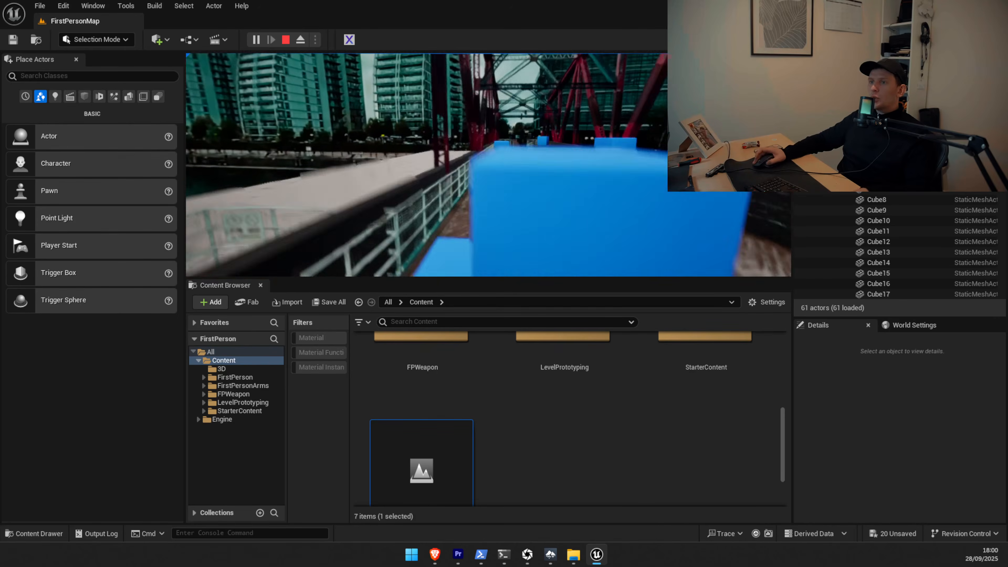
{"action": "key", "text": "w"}
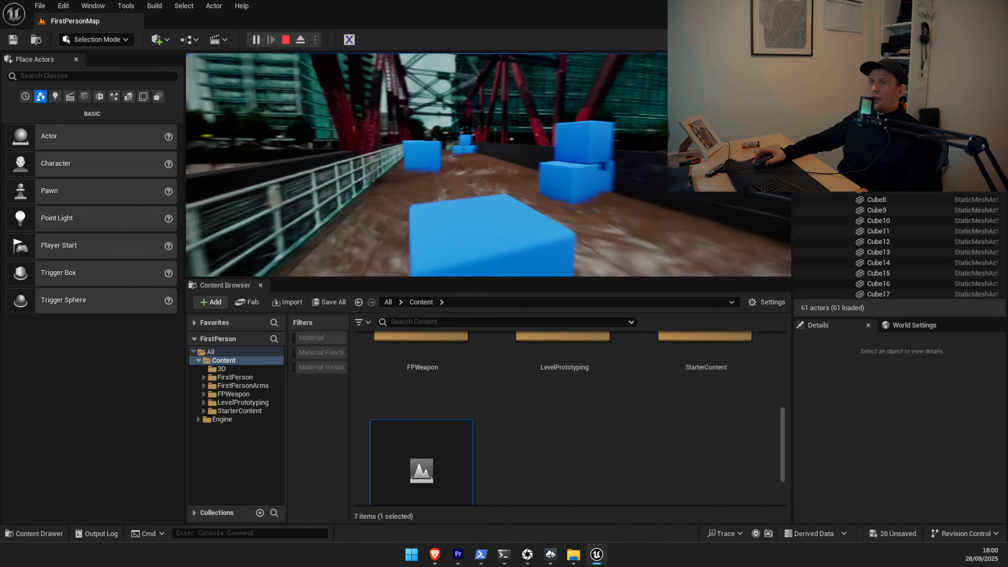
{"action": "key", "text": "w"}
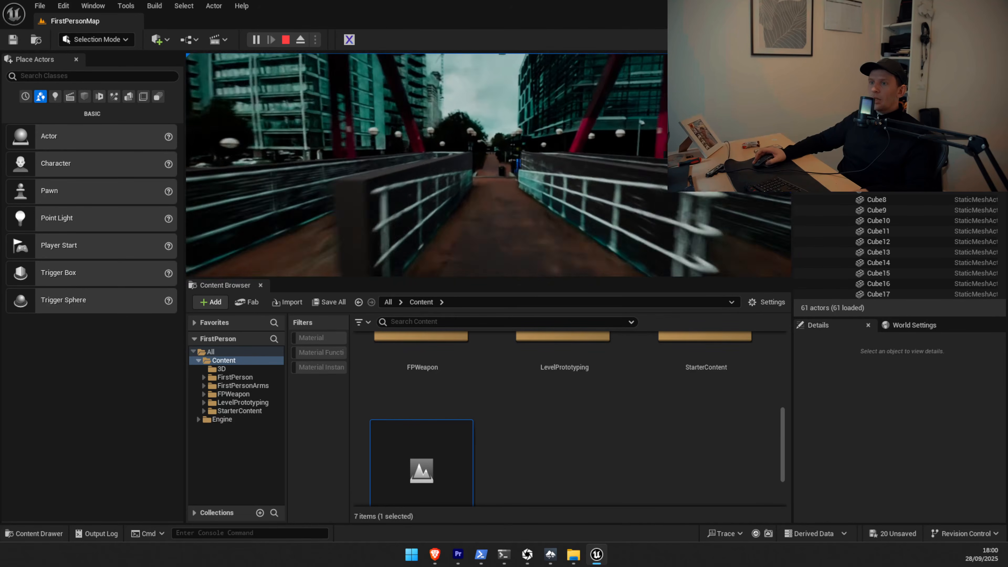
{"action": "key", "text": "Escape"}
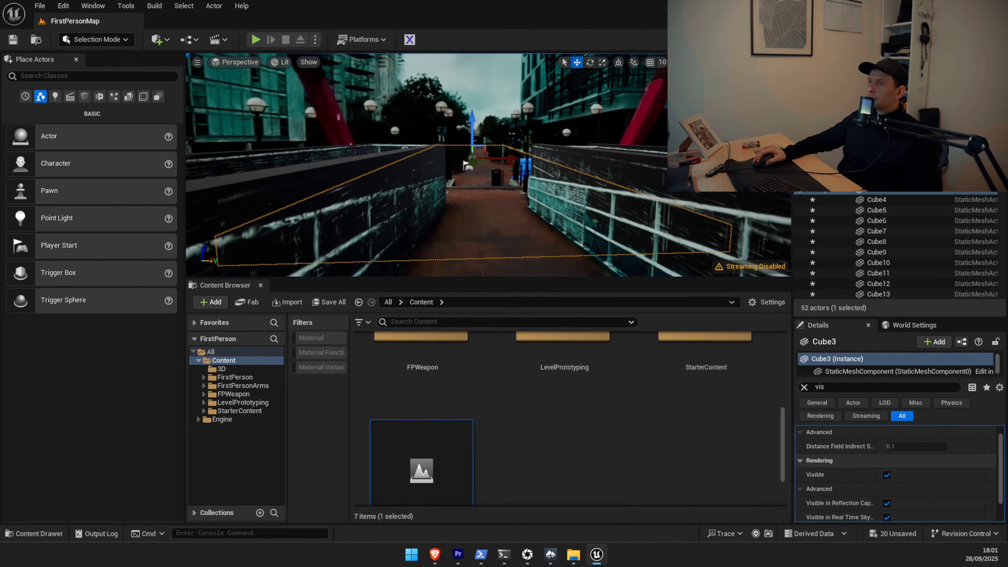
Select all the collision cubes from Cube through SM_Cube and turn off their Visible rendering option.
{"action": "scroll", "coordinate": [897, 246], "scroll_direction": "down", "scroll_amount": 4}
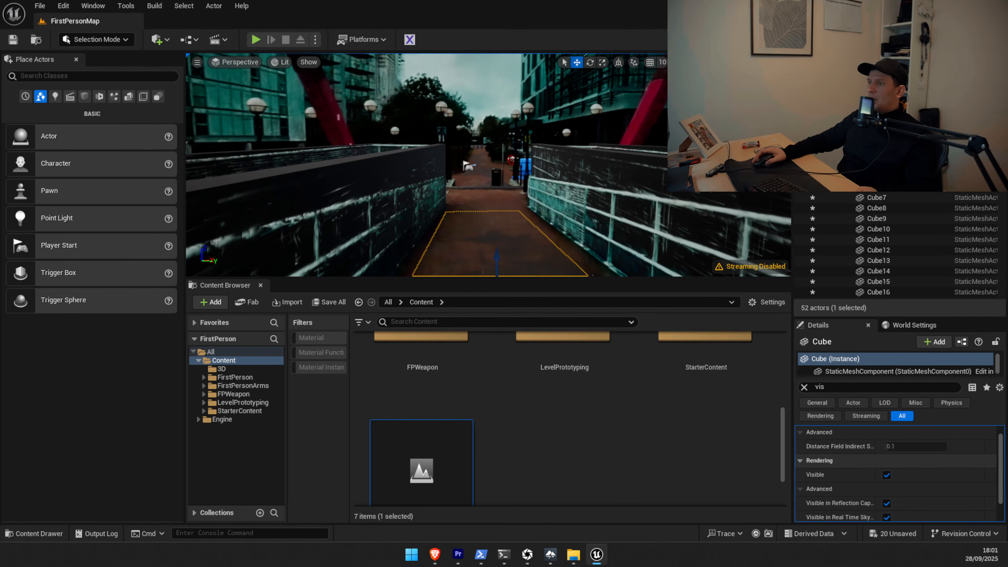
{"action": "scroll", "coordinate": [899, 223], "scroll_direction": "down", "scroll_amount": 3}
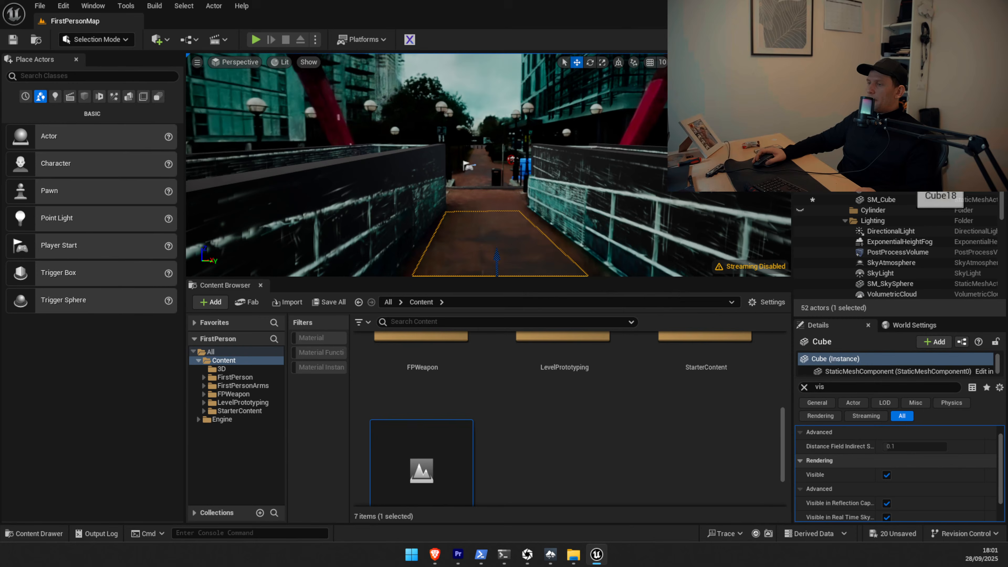
{"action": "left_click", "coordinate": [898, 199], "text": "shift"}
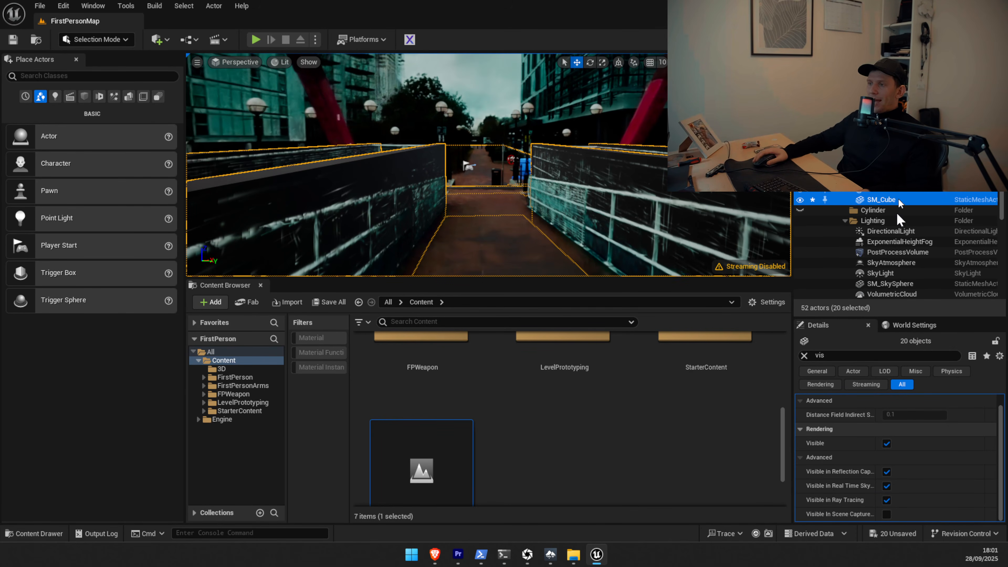
{"action": "left_click", "coordinate": [838, 356]}
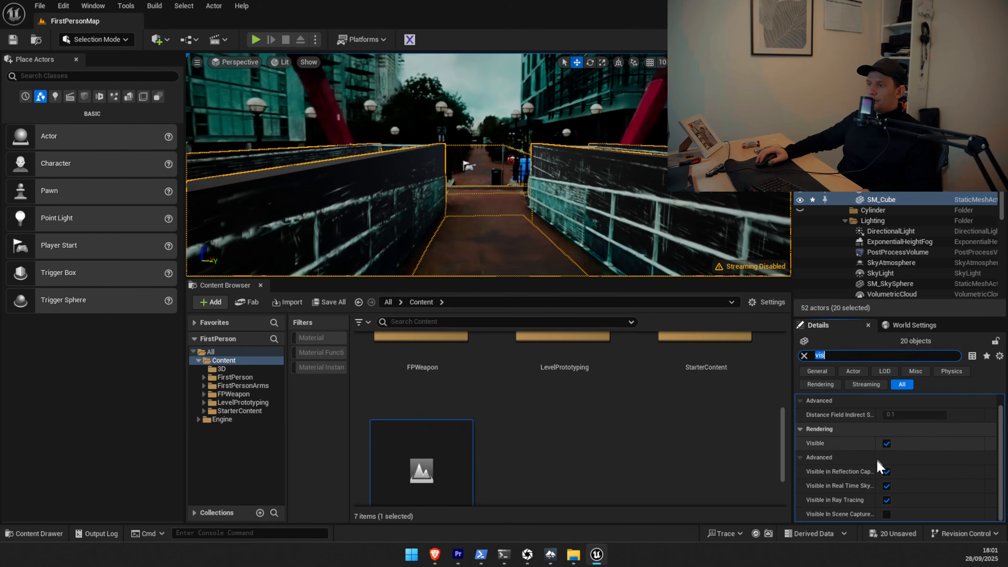
{"action": "left_click", "coordinate": [886, 444]}
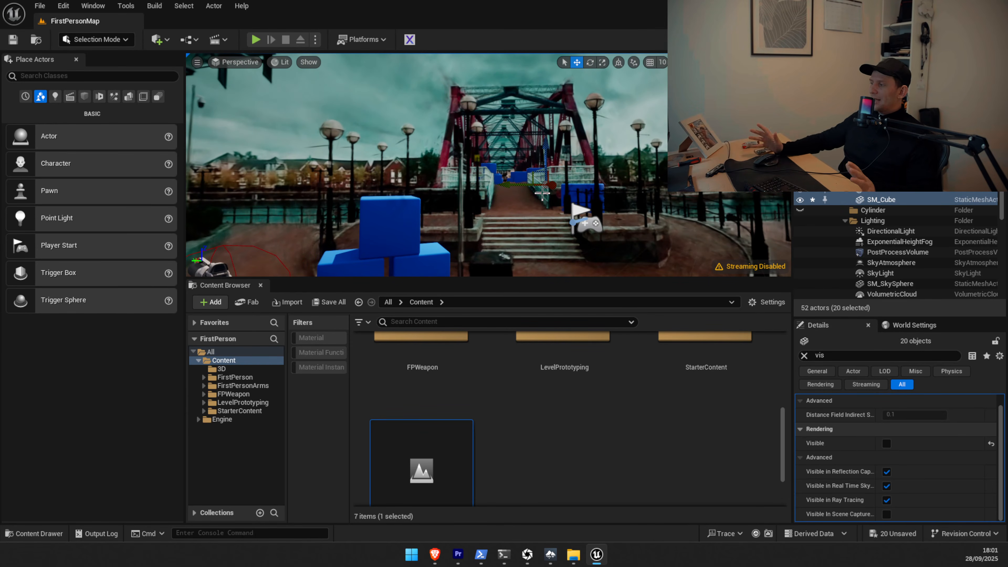
Play the level with the collision cubes hidden, pick up the gun, and climb the stairs onto the bridge.
{"action": "left_click", "coordinate": [256, 40]}
{"action": "key", "text": "w"}
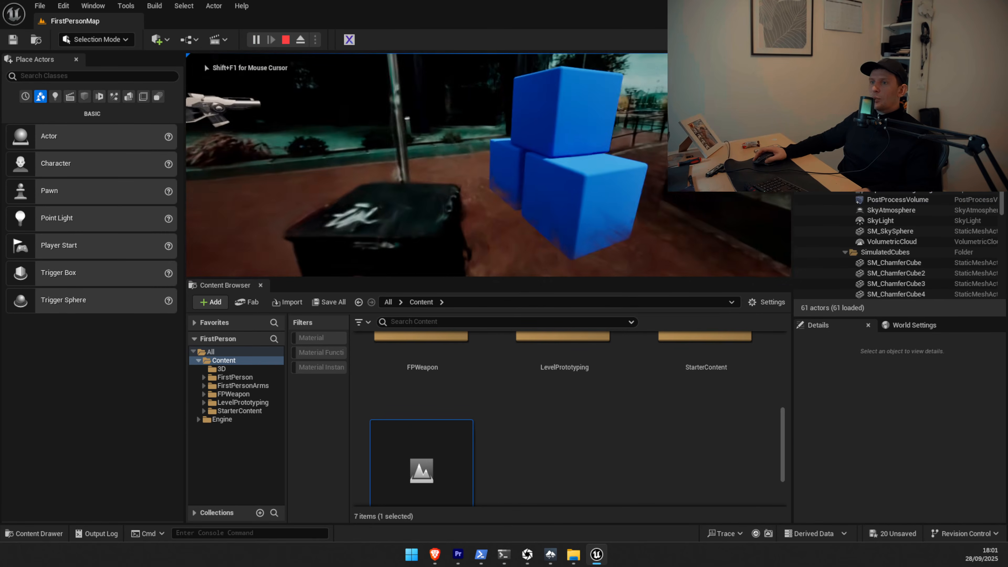
{"action": "key", "text": "w"}
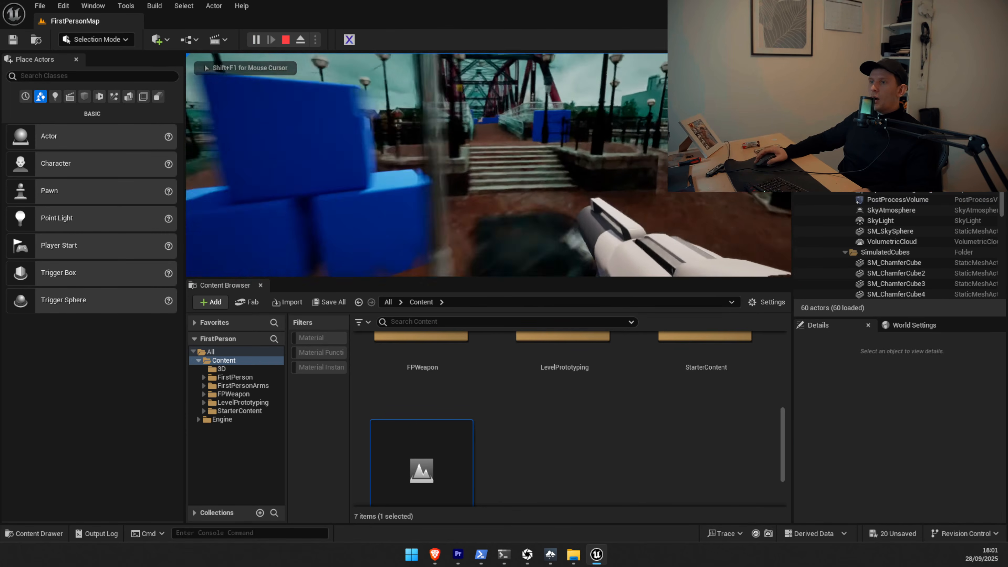
{"action": "key", "text": "w"}
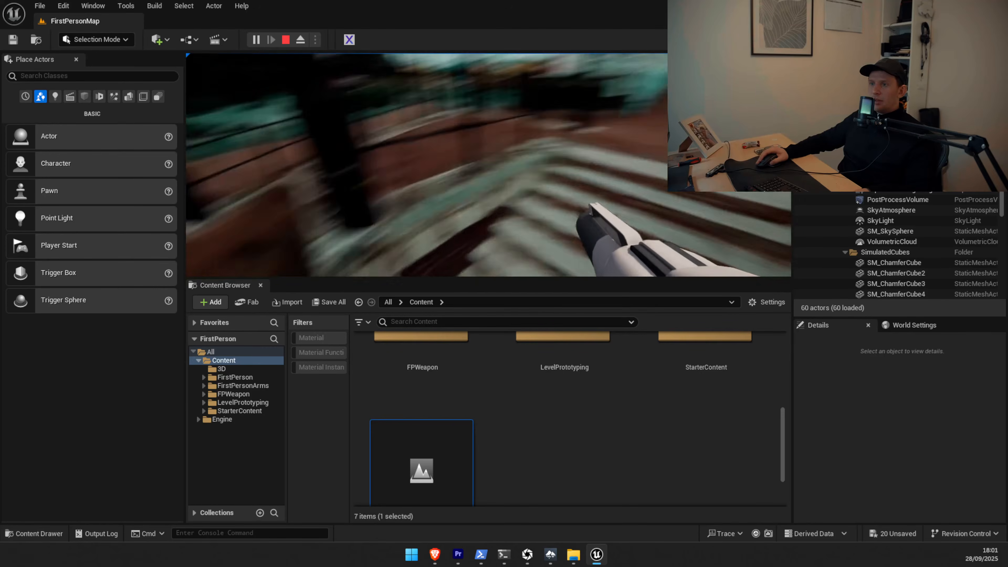
{"action": "key", "text": "w"}
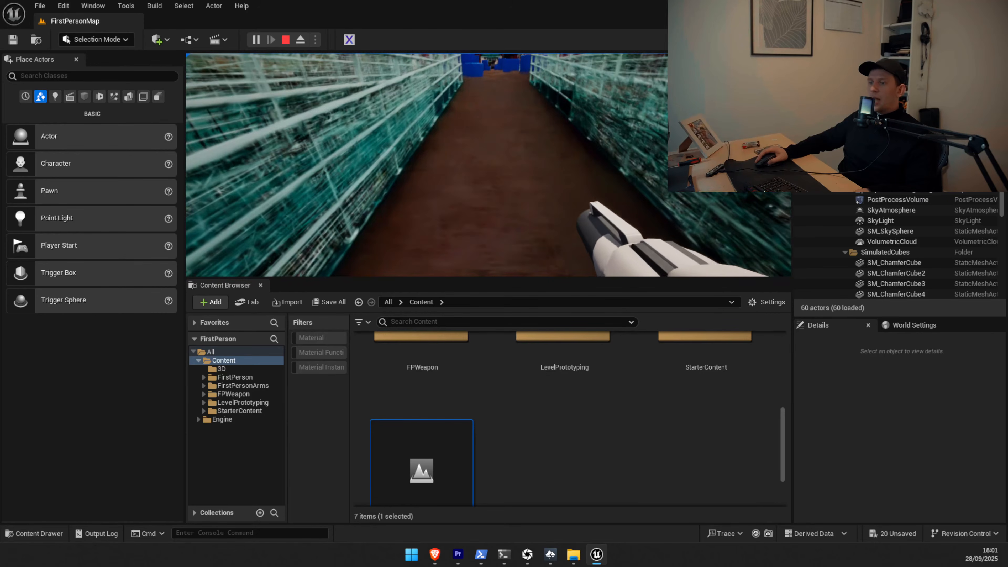
{"action": "key", "text": "w"}
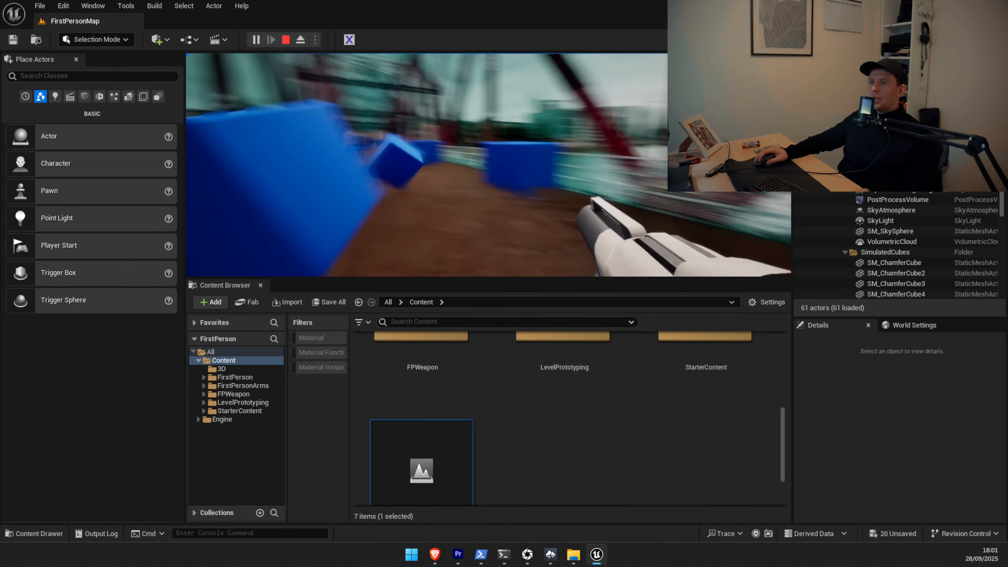
Shoot the stacked blue cubes while moving forward along the bridge to test the physics and collision.
{"action": "left_click", "coordinate": [489, 165]}
{"action": "key", "text": "w"}
{"action": "left_click", "coordinate": [488, 165]}
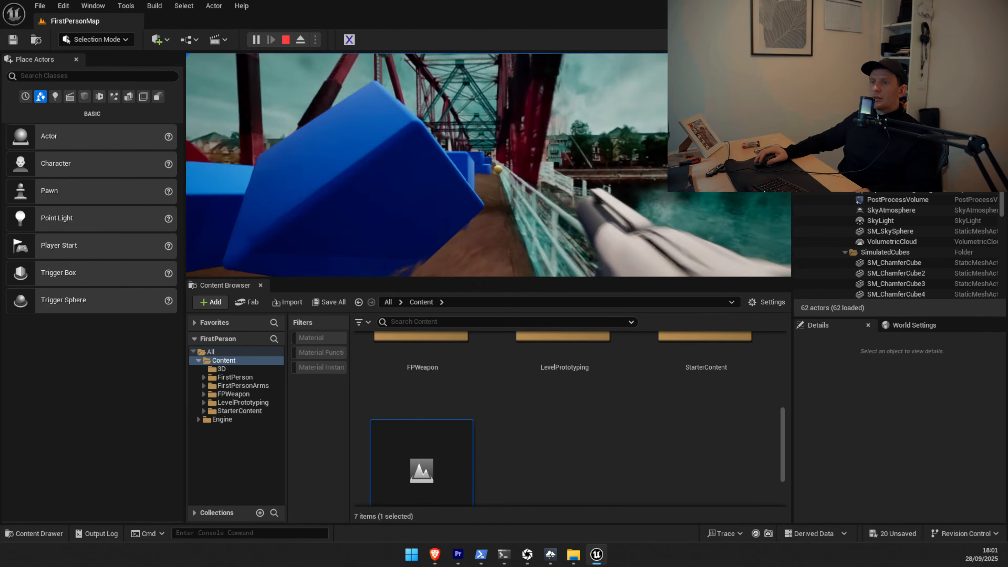
{"action": "left_click", "coordinate": [489, 165]}
{"action": "left_click", "coordinate": [488, 165]}
{"action": "key", "text": "w"}
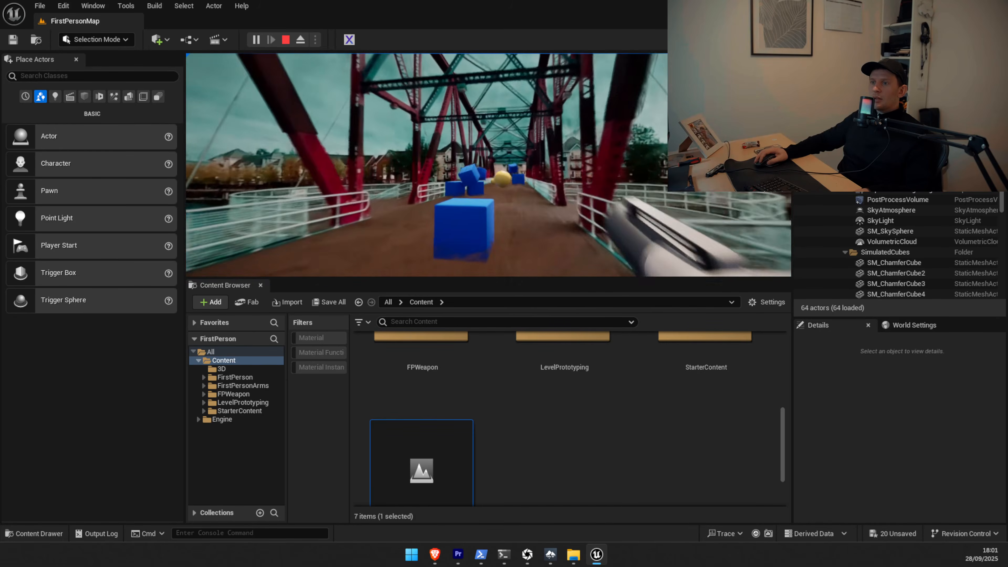
{"action": "left_click", "coordinate": [488, 165]}
{"action": "left_click", "coordinate": [488, 165]}
{"action": "key", "text": "w"}
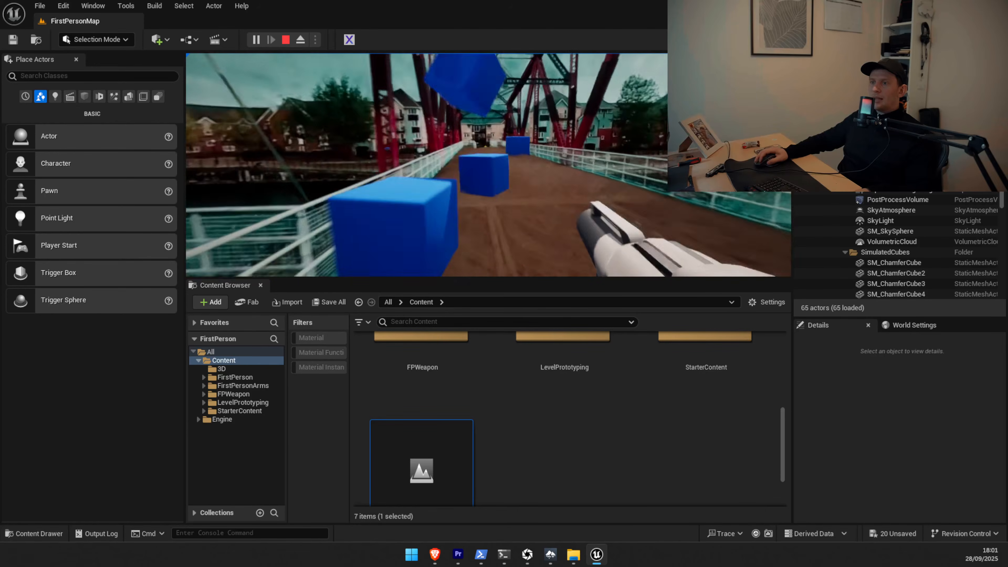
{"action": "left_click", "coordinate": [488, 165]}
{"action": "left_click", "coordinate": [489, 165]}
{"action": "key", "text": "w"}
{"action": "left_click", "coordinate": [488, 165]}
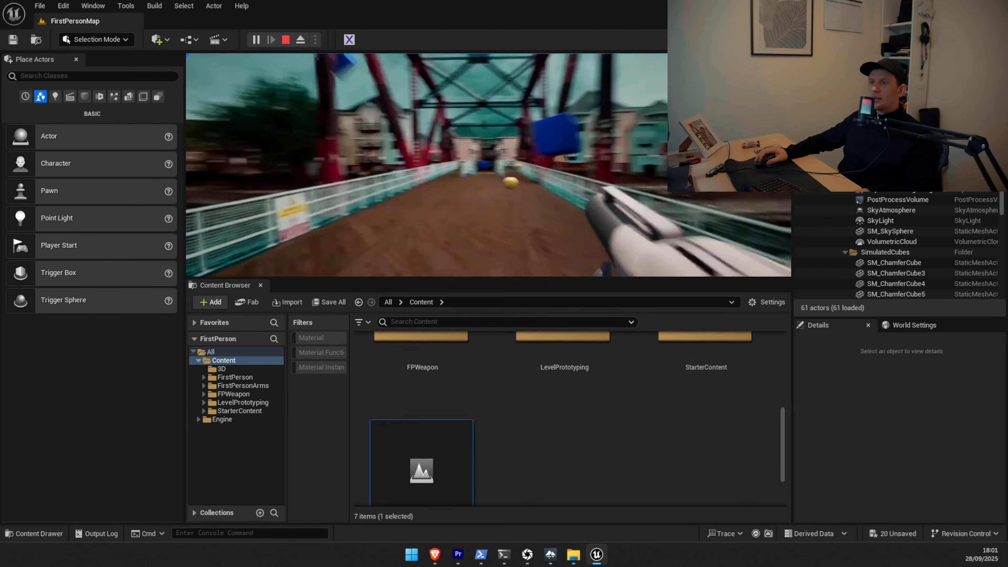
Head back across the bridge, firing at the remaining cubes and up through the trusses, and stop playing.
{"action": "key", "text": "w"}
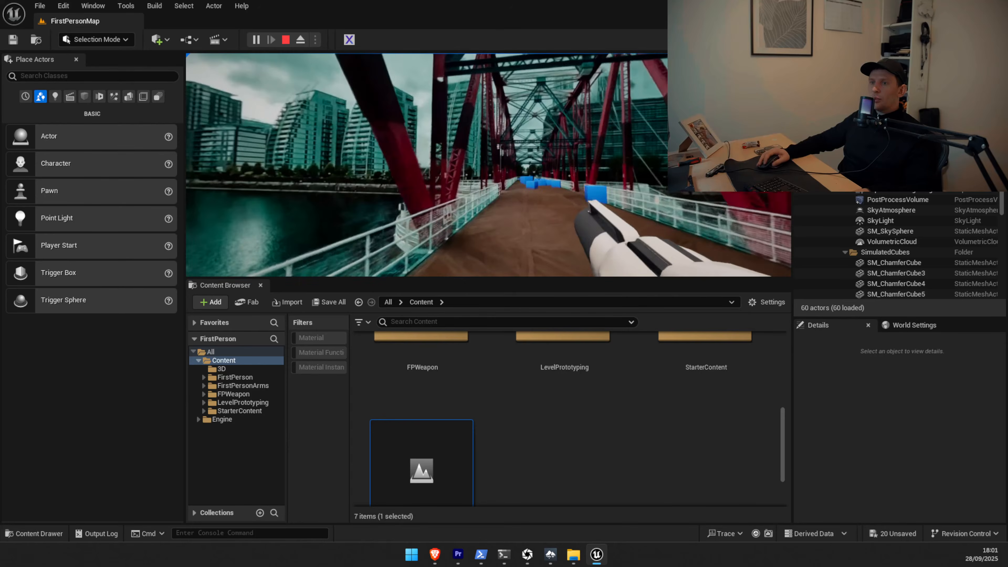
{"action": "left_click", "coordinate": [488, 165]}
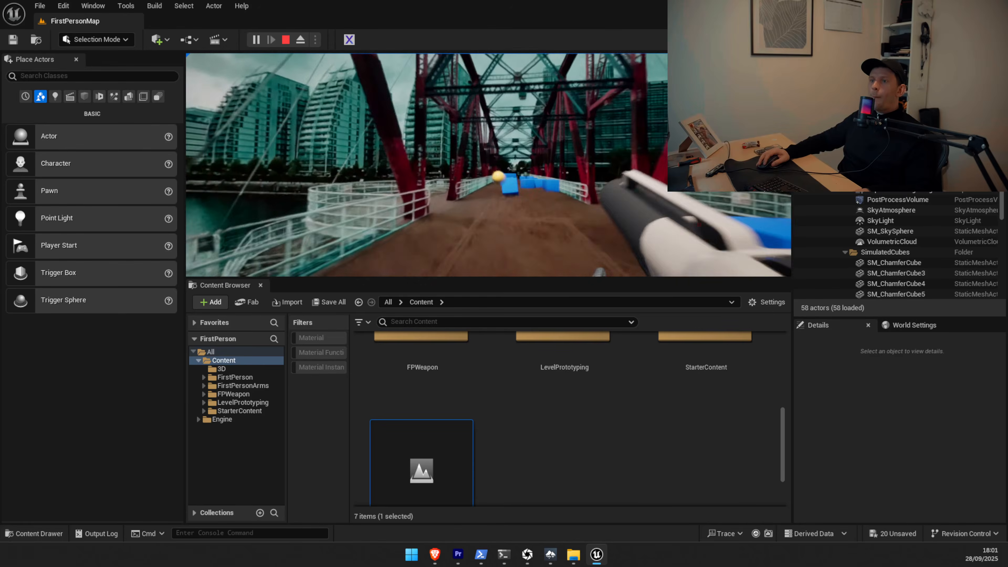
{"action": "left_click", "coordinate": [488, 165]}
{"action": "left_click", "coordinate": [488, 165]}
{"action": "left_click", "coordinate": [489, 165]}
{"action": "left_click", "coordinate": [488, 165]}
{"action": "left_click", "coordinate": [488, 164]}
{"action": "left_click", "coordinate": [488, 165]}
{"action": "left_click", "coordinate": [488, 165]}
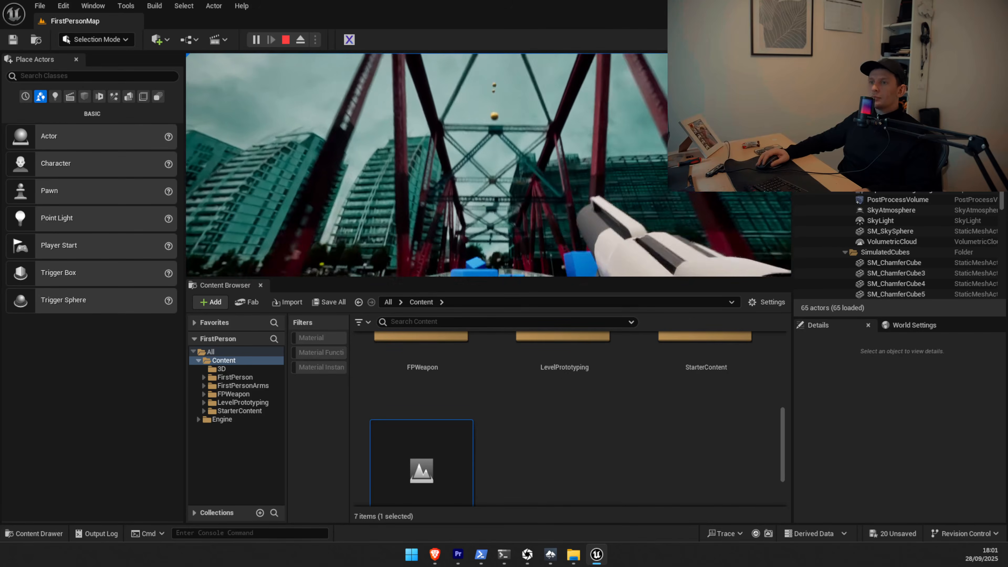
{"action": "key", "text": "w"}
{"action": "left_click", "coordinate": [489, 165]}
{"action": "left_click", "coordinate": [488, 165]}
{"action": "key", "text": "w"}
{"action": "left_click", "coordinate": [488, 165]}
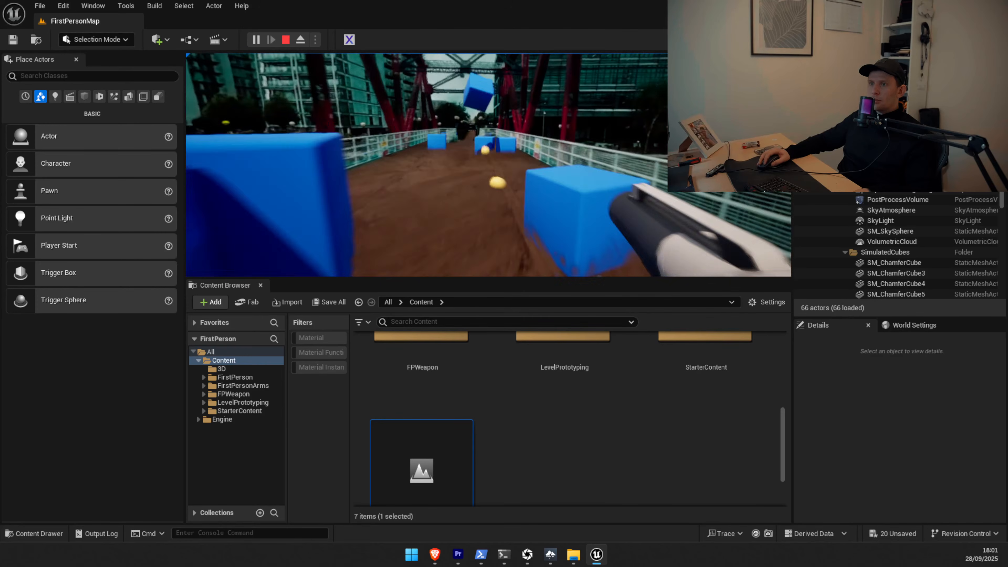
{"action": "left_click", "coordinate": [488, 164]}
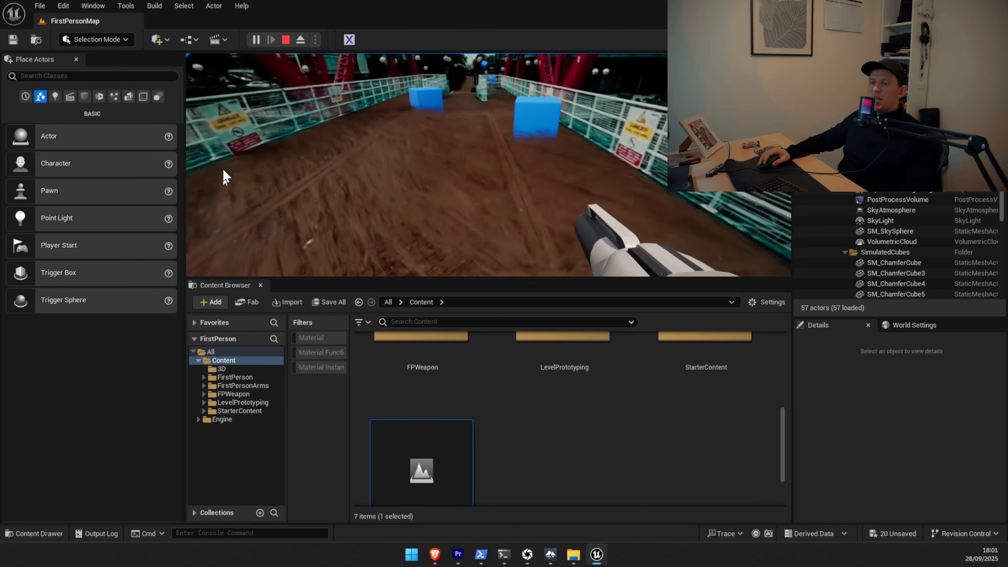
{"action": "key", "text": "Escape"}
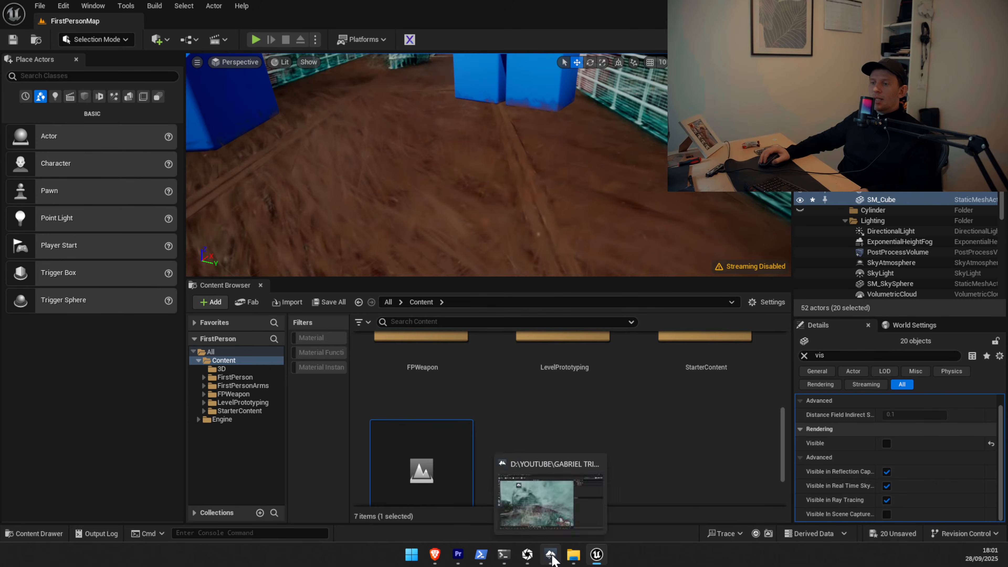
Switch to Postshot and on to RealityScan, and examine the aligned bridge cameras and point cloud in the 3D scene.
{"action": "left_click", "coordinate": [550, 554]}
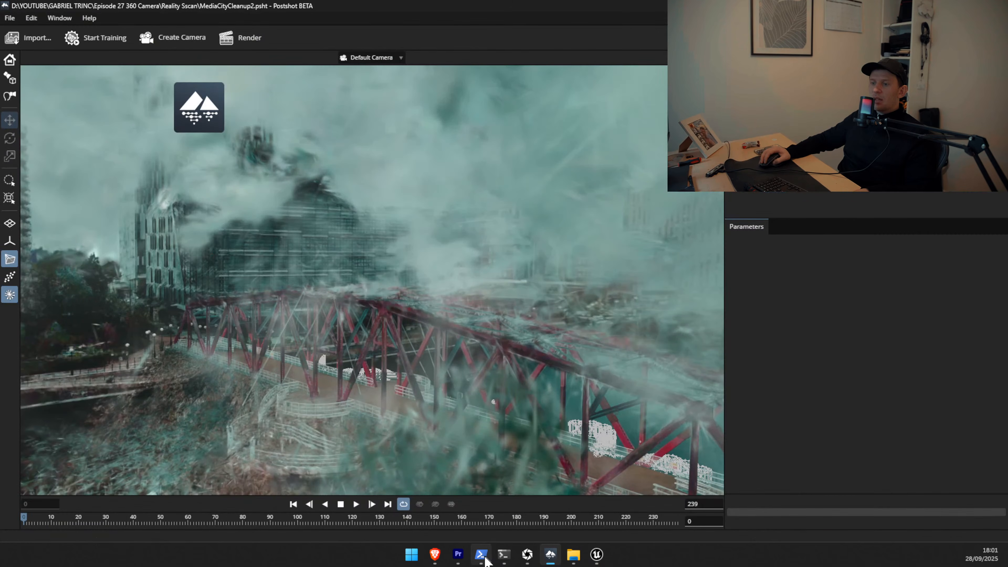
{"action": "left_click", "coordinate": [528, 555]}
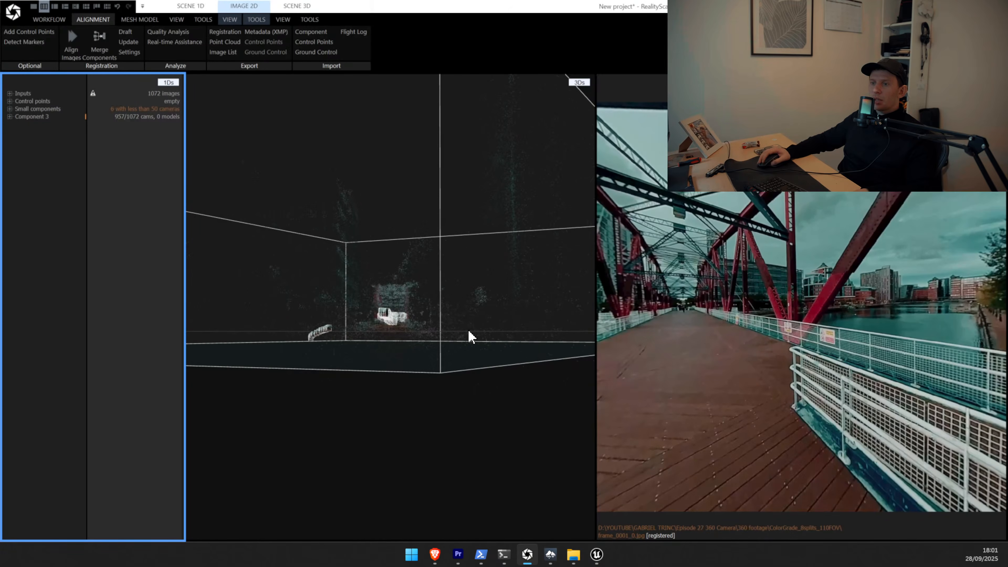
{"action": "left_click_drag", "start_coordinate": [376, 338], "coordinate": [485, 341]}
{"action": "scroll", "coordinate": [468, 325], "scroll_direction": "down", "scroll_amount": 5}
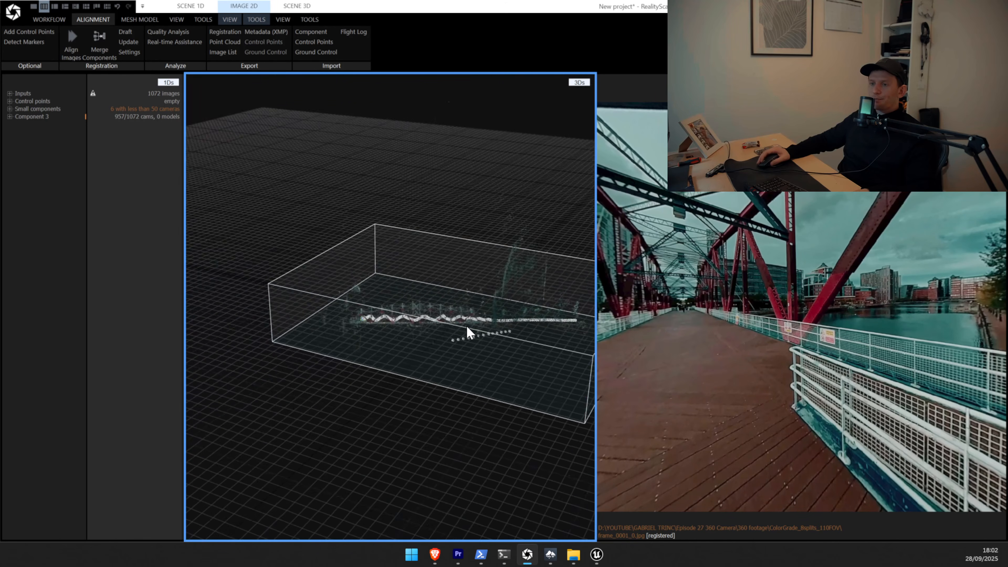
Examine the zigzag path of the aligned bridge cameras from above in the 3D scene.
{"action": "scroll", "coordinate": [466, 325], "scroll_direction": "up", "scroll_amount": 1}
{"action": "left_click_drag", "start_coordinate": [316, 348], "coordinate": [334, 373]}
{"action": "scroll", "coordinate": [475, 362], "scroll_direction": "up", "scroll_amount": 4}
{"action": "scroll", "coordinate": [376, 317], "scroll_direction": "down", "scroll_amount": 3}
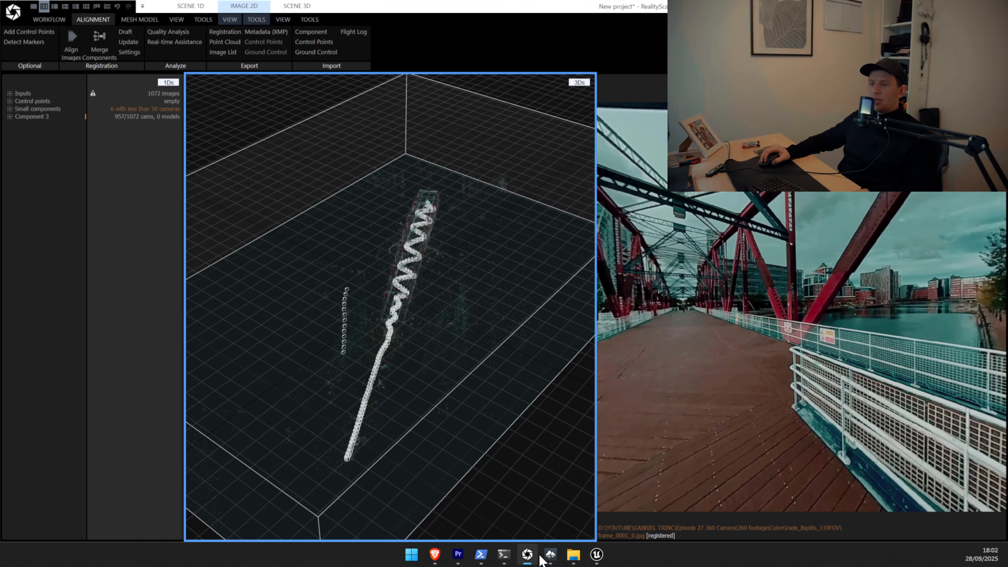
Switch to Postshot and hide the bridge splats to view the camera path on its own.
{"action": "left_click", "coordinate": [551, 555]}
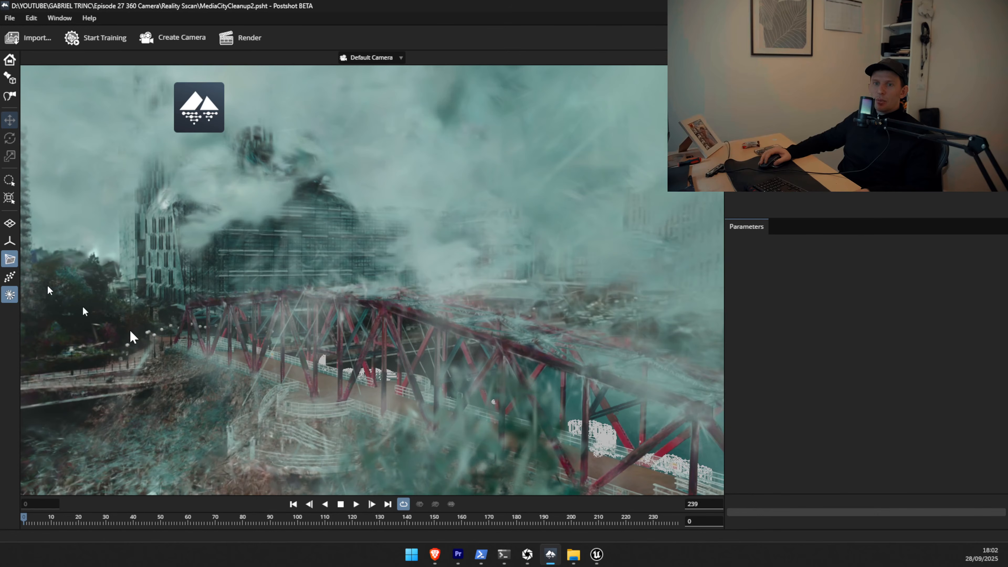
{"action": "scroll", "coordinate": [307, 384], "scroll_direction": "down", "scroll_amount": 3}
{"action": "scroll", "coordinate": [307, 383], "scroll_direction": "up", "scroll_amount": 2}
{"action": "left_click", "coordinate": [9, 294]}
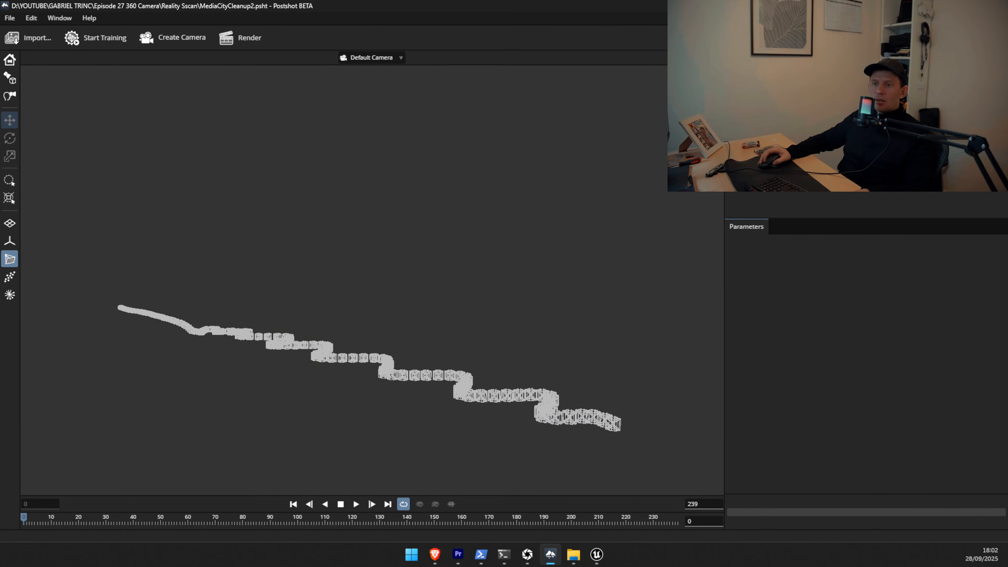
{"action": "scroll", "coordinate": [488, 270], "scroll_direction": "down", "scroll_amount": 5}
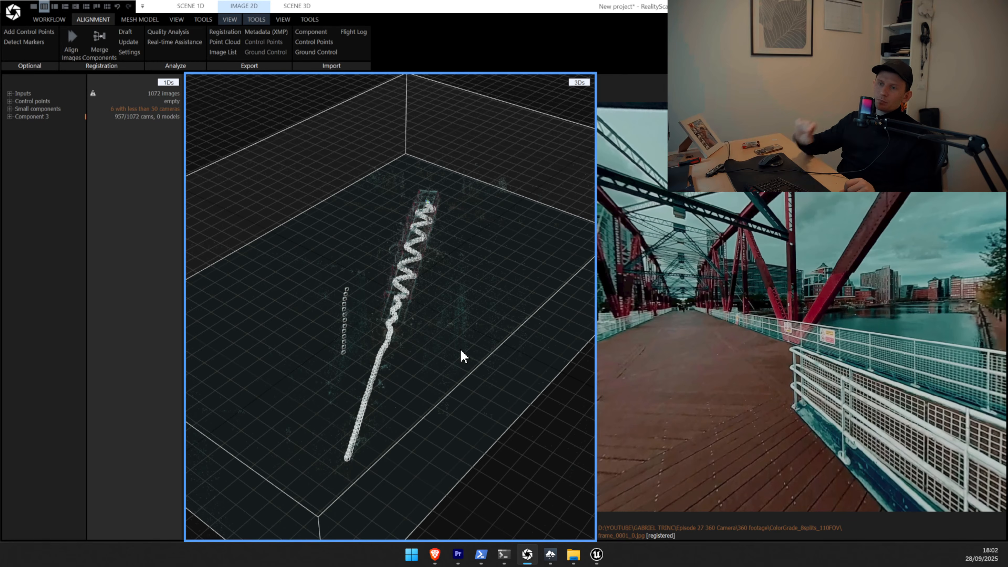
Start a registration export of the RealityScan alignment and choose the ColorGrade_8splits_110FOV folder inside 360 footage as its destination.
{"action": "mouse_move", "coordinate": [462, 332]}
{"action": "middle_mouse_down"}
{"action": "mouse_move", "coordinate": [440, 326]}
{"action": "mouse_move", "coordinate": [451, 327]}
{"action": "middle_mouse_up"}
{"action": "left_click_drag", "start_coordinate": [452, 332], "coordinate": [468, 309]}
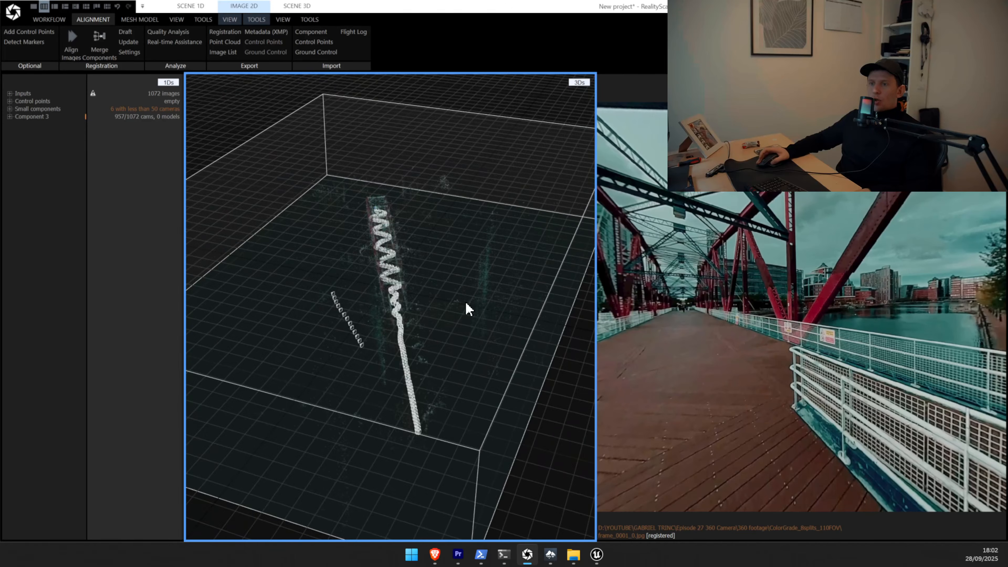
{"action": "left_click", "coordinate": [221, 33]}
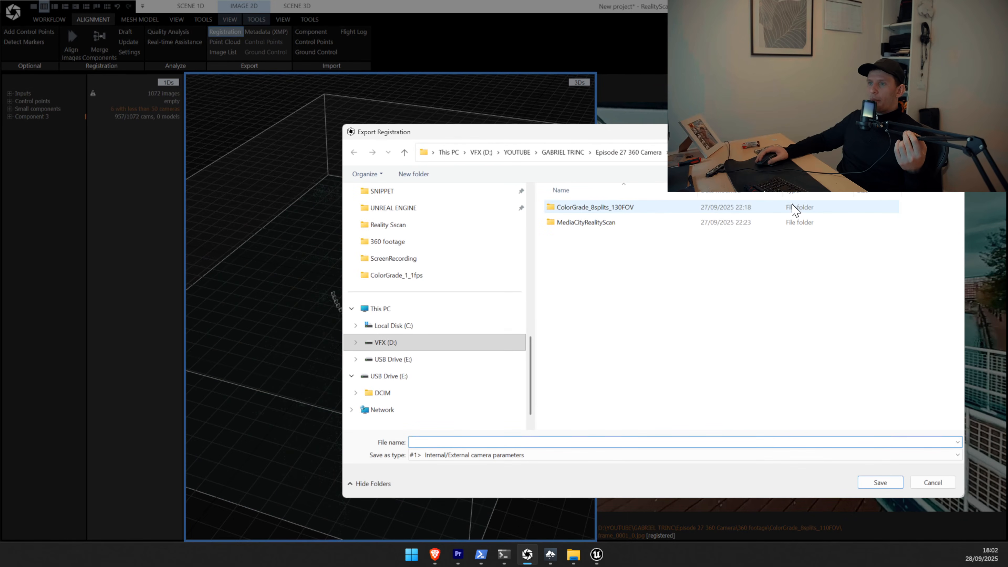
{"action": "left_click_drag", "start_coordinate": [635, 139], "coordinate": [597, 152]}
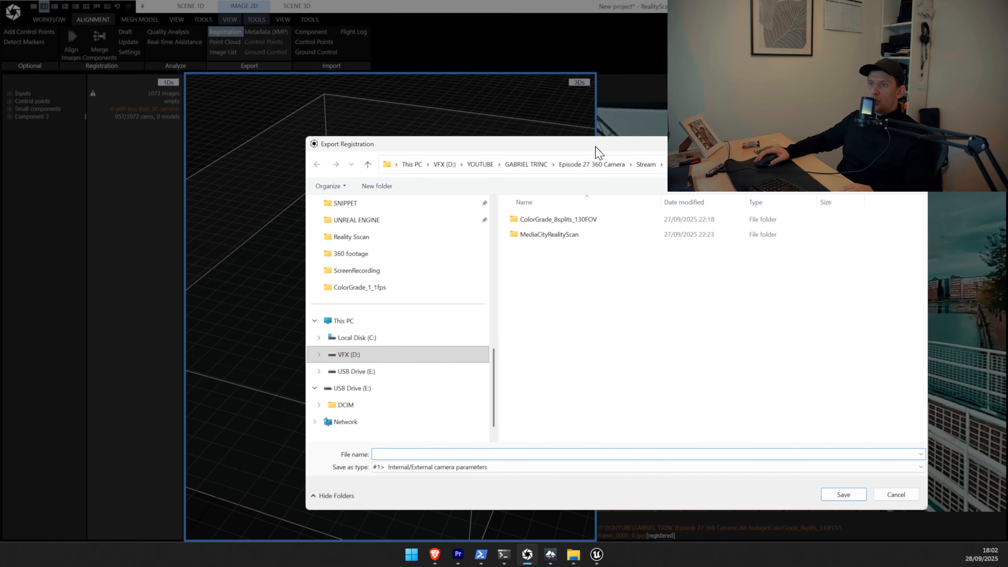
{"action": "left_click", "coordinate": [596, 164]}
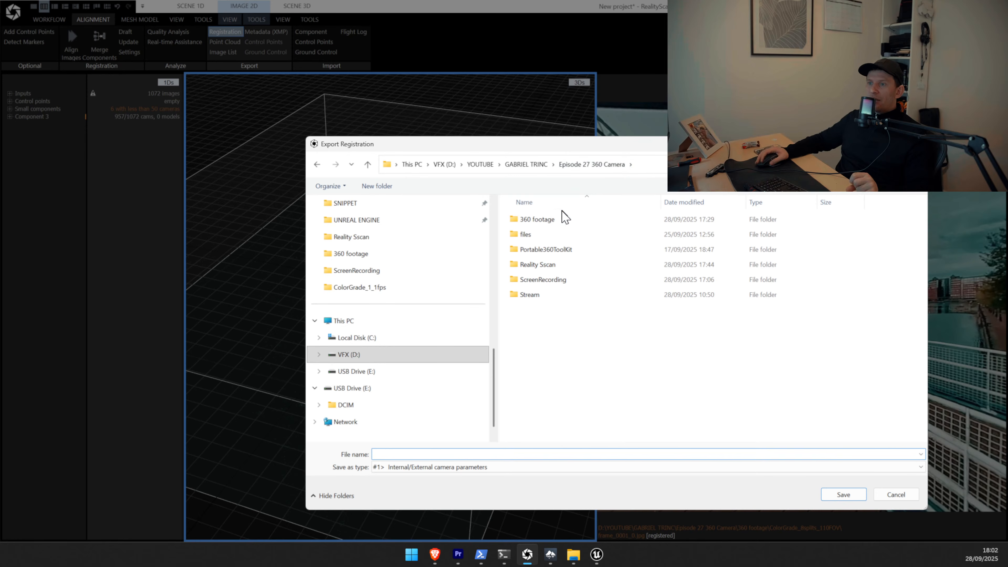
{"action": "left_click", "coordinate": [566, 221]}
{"action": "double_click", "coordinate": [566, 221]}
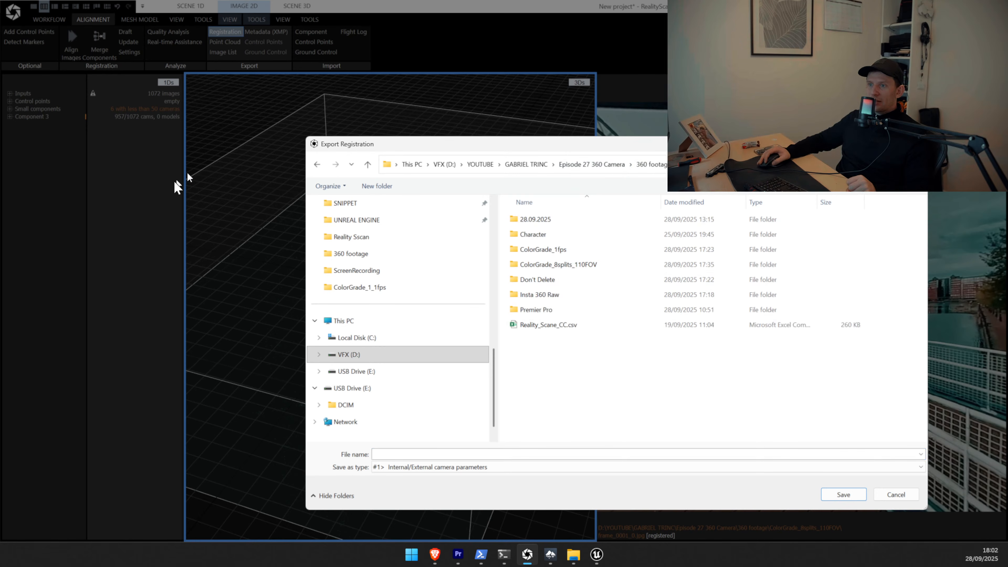
{"action": "left_click", "coordinate": [575, 266]}
{"action": "double_click", "coordinate": [571, 264]}
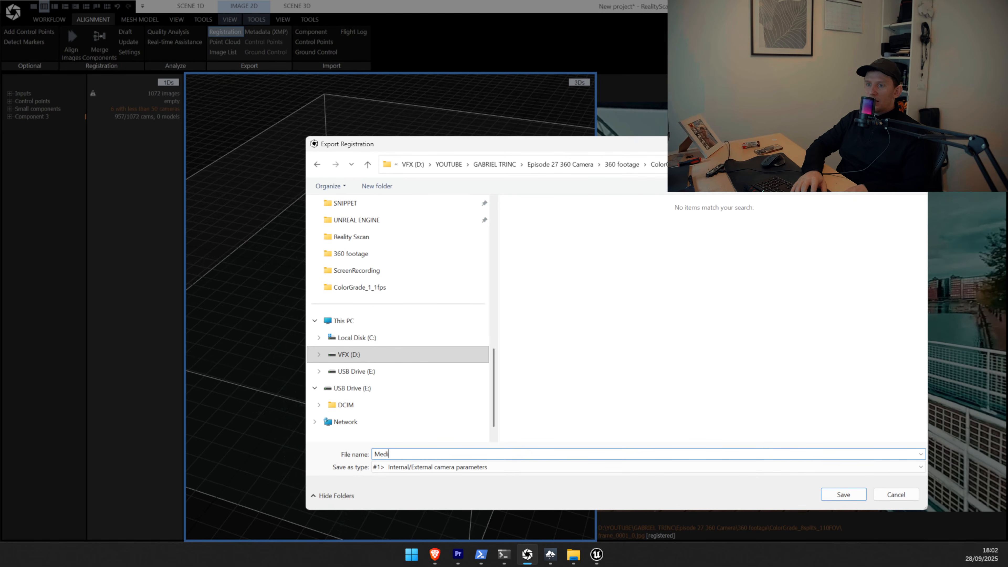
Export the registration as MediaCity in the Internal/External camera parameters format, accepting the default export settings.
{"action": "type", "text": "MediaCity"}
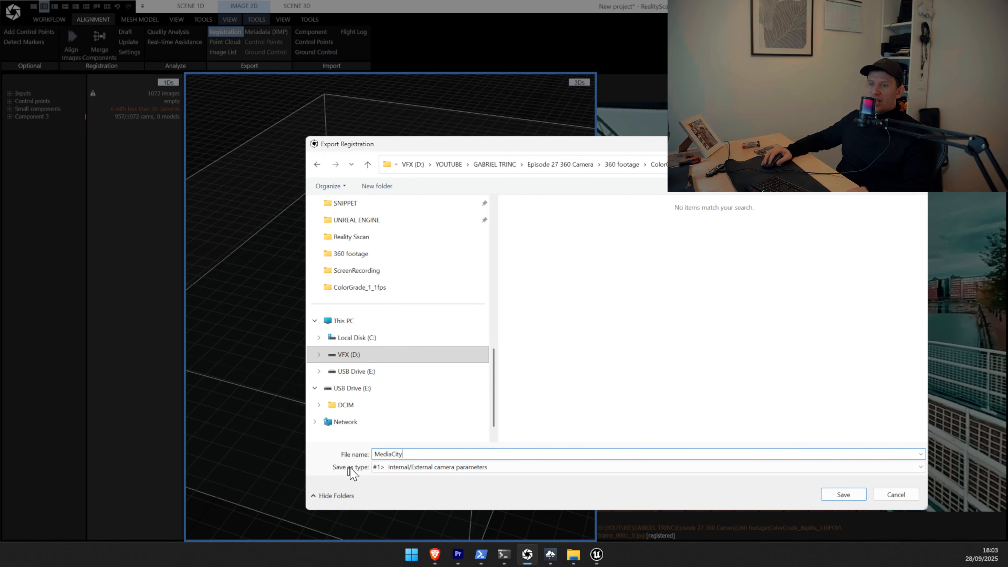
{"action": "left_click", "coordinate": [380, 468]}
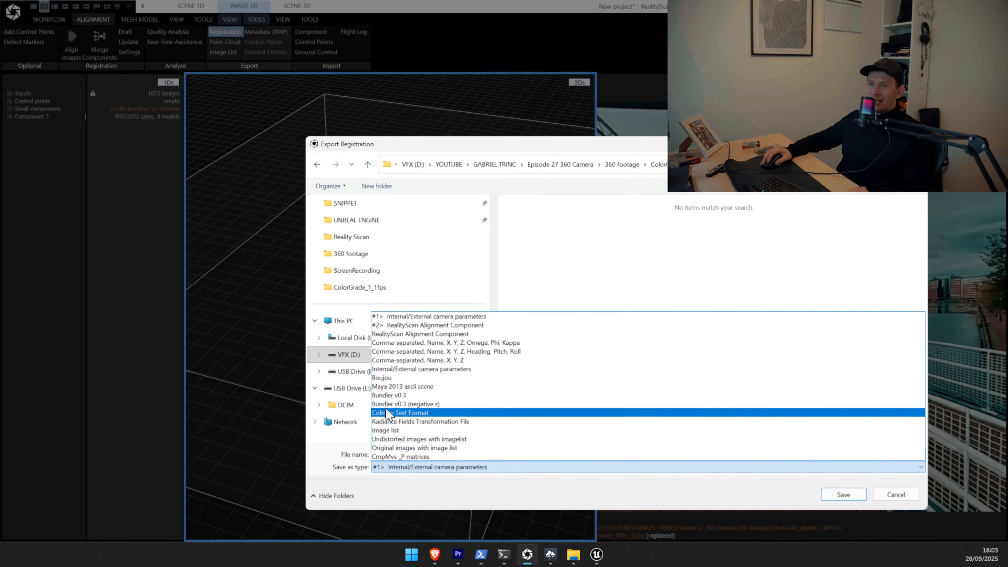
{"action": "left_click", "coordinate": [413, 370]}
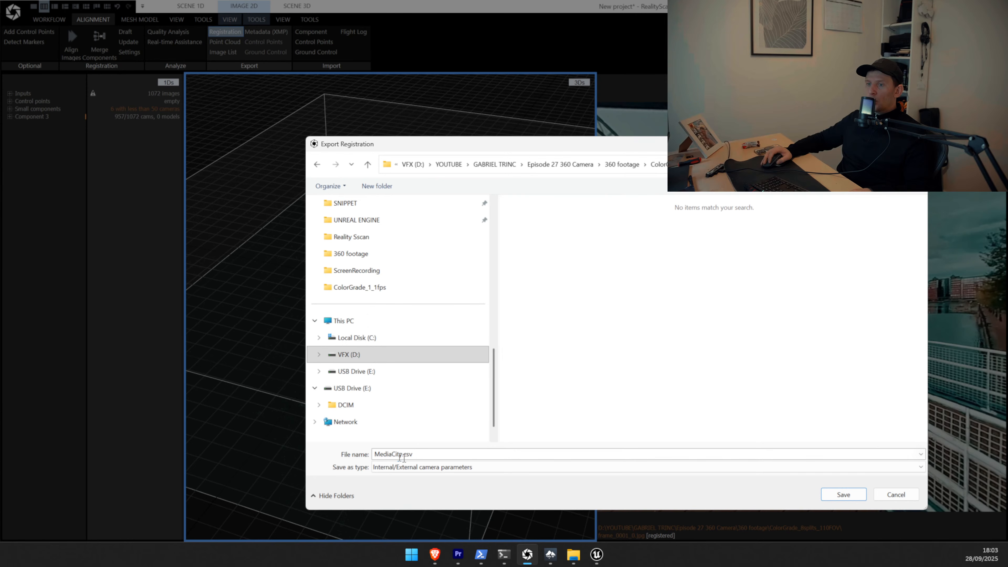
{"action": "left_click", "coordinate": [843, 495]}
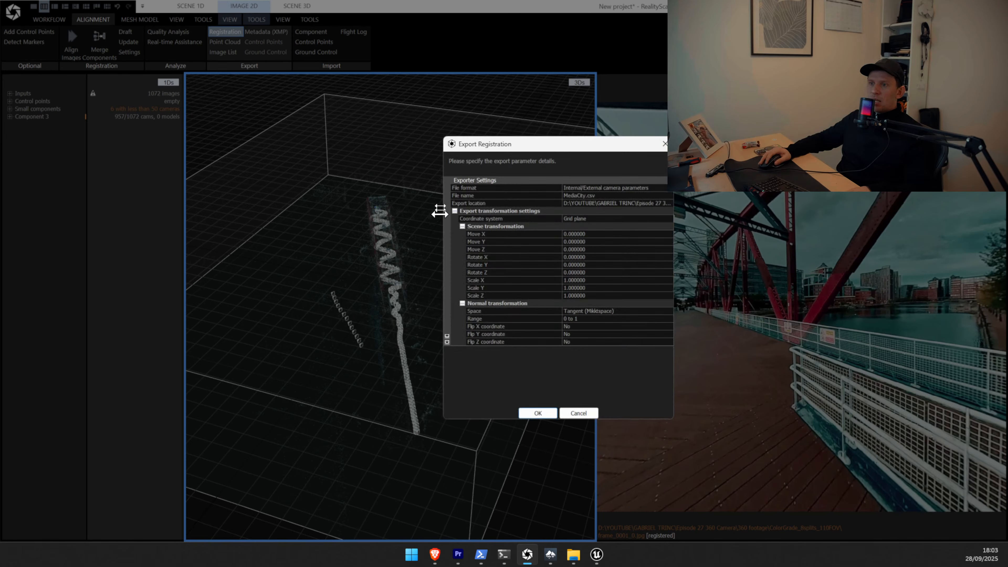
{"action": "left_click", "coordinate": [542, 415]}
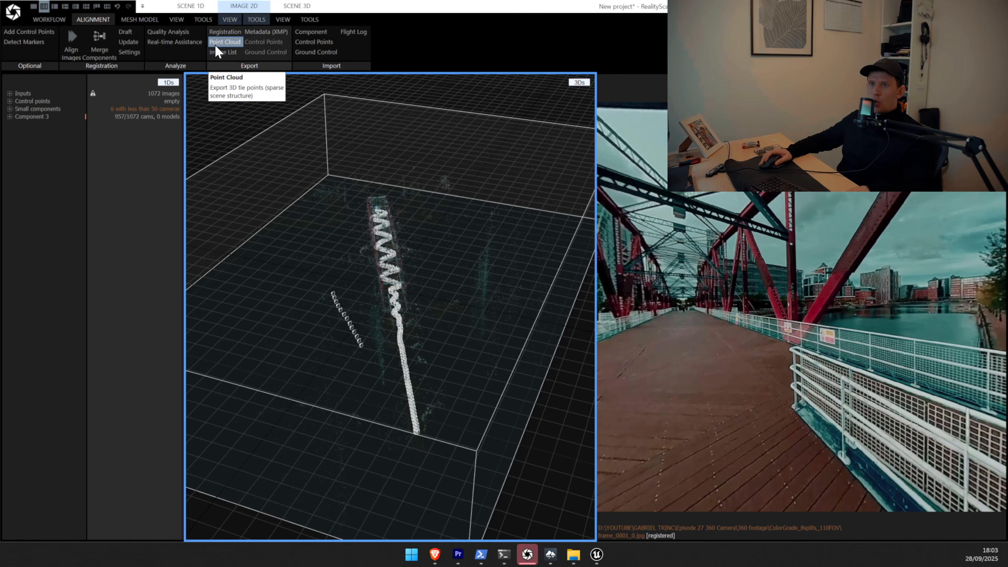
Save the point cloud export as MediaCity in the Sparse point cloud as Polygon File Format (*.ply) type.
{"action": "left_click", "coordinate": [215, 45]}
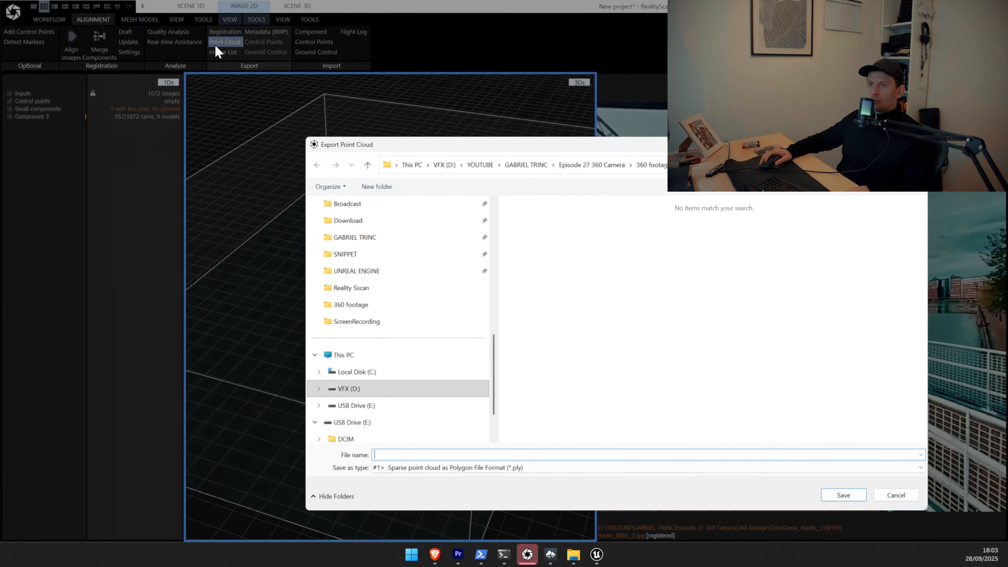
{"action": "left_click_drag", "start_coordinate": [528, 150], "coordinate": [439, 124]}
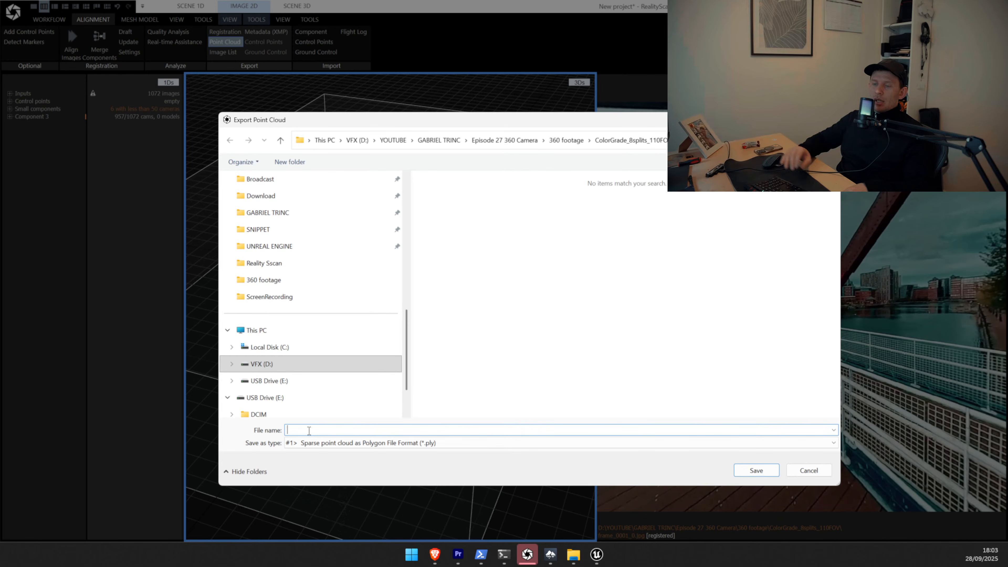
{"action": "type", "text": "Mid"}
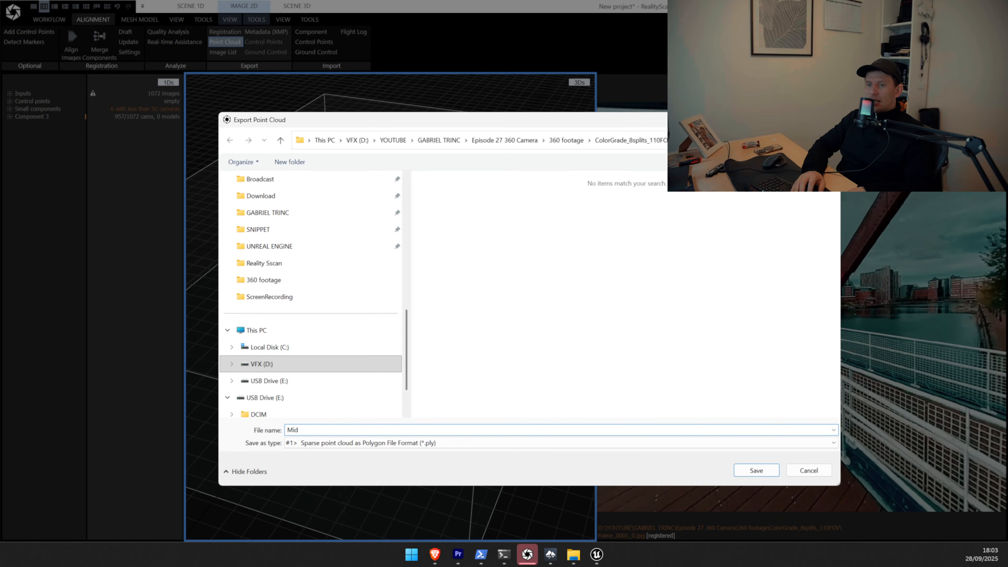
{"action": "key", "text": "BackSpace"}
{"action": "key", "text": "BackSpace"}
{"action": "type", "text": "ediaC"}
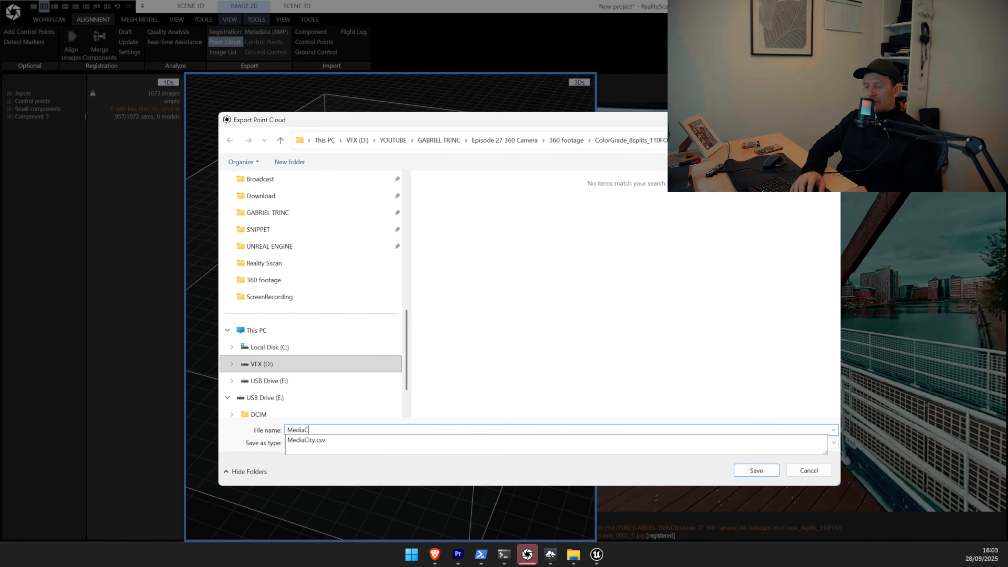
{"action": "type", "text": "ity"}
{"action": "left_click", "coordinate": [528, 352]}
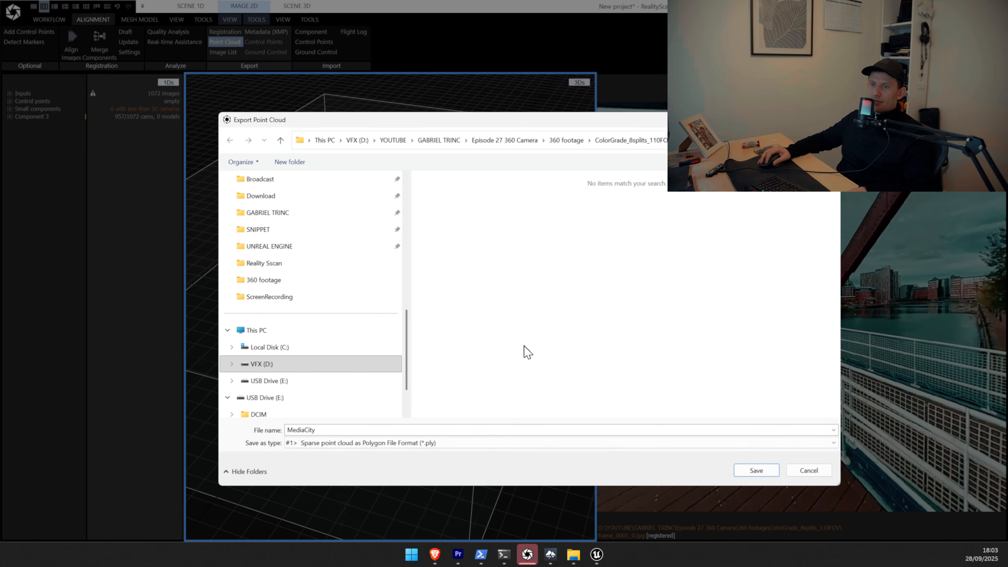
{"action": "left_click", "coordinate": [308, 443]}
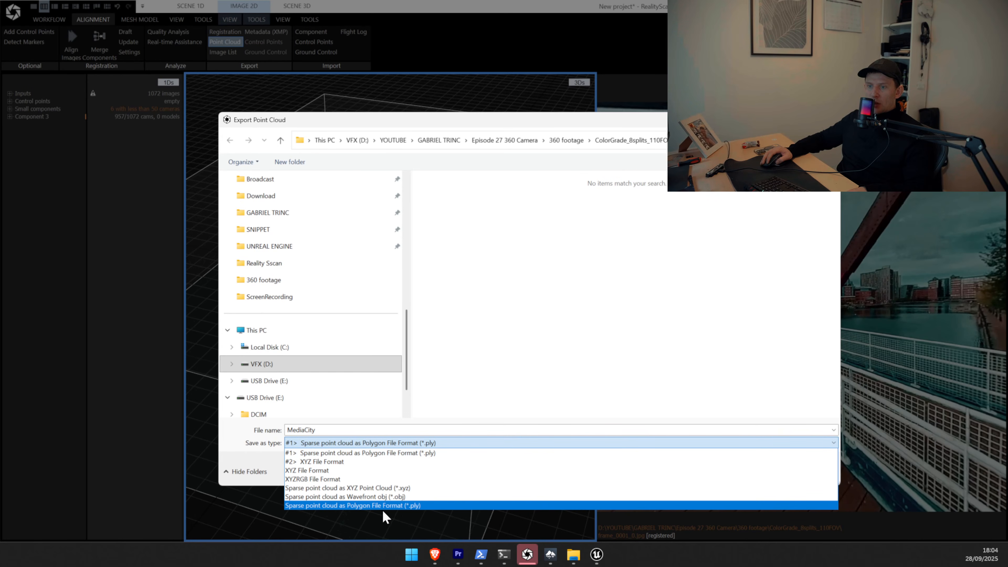
{"action": "left_click", "coordinate": [420, 505]}
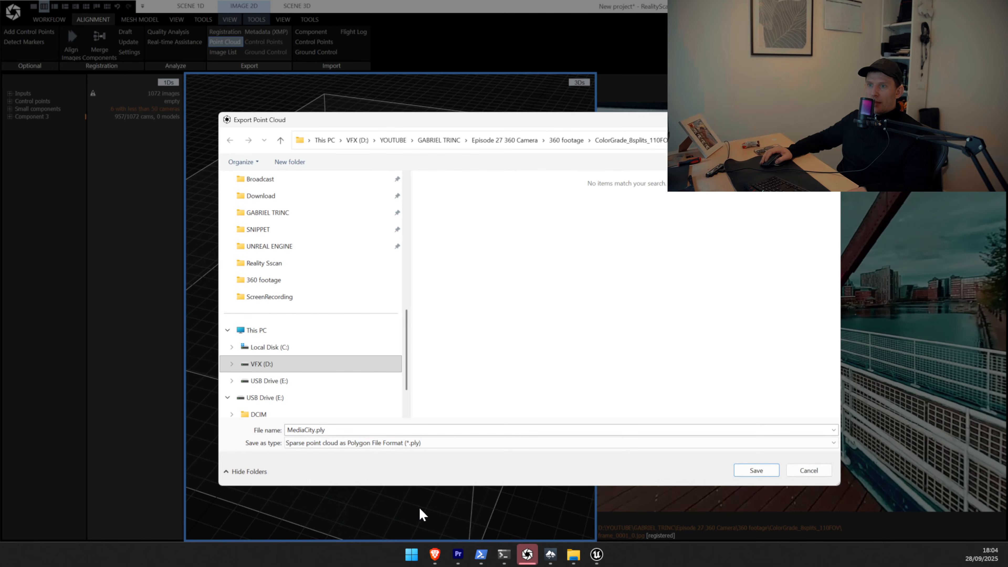
{"action": "left_click", "coordinate": [755, 471]}
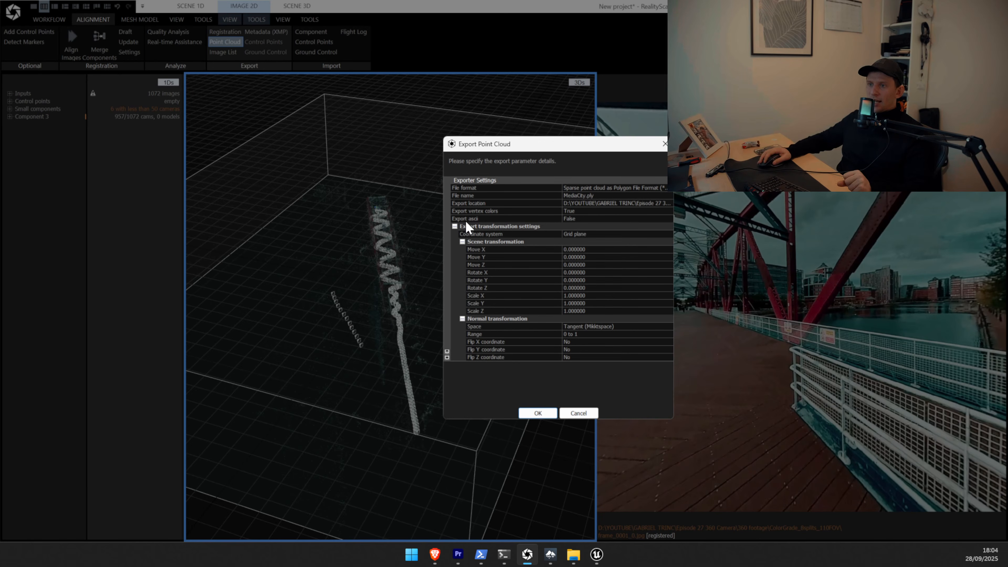
Try Export ascii as True, set it back to False, and run the point cloud export.
{"action": "left_click", "coordinate": [480, 220]}
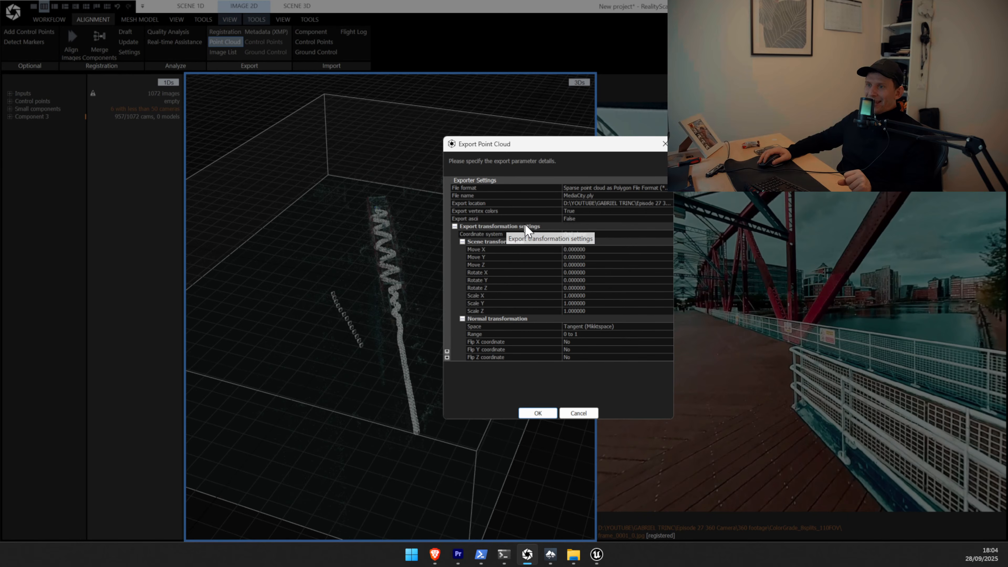
{"action": "left_click", "coordinate": [494, 223]}
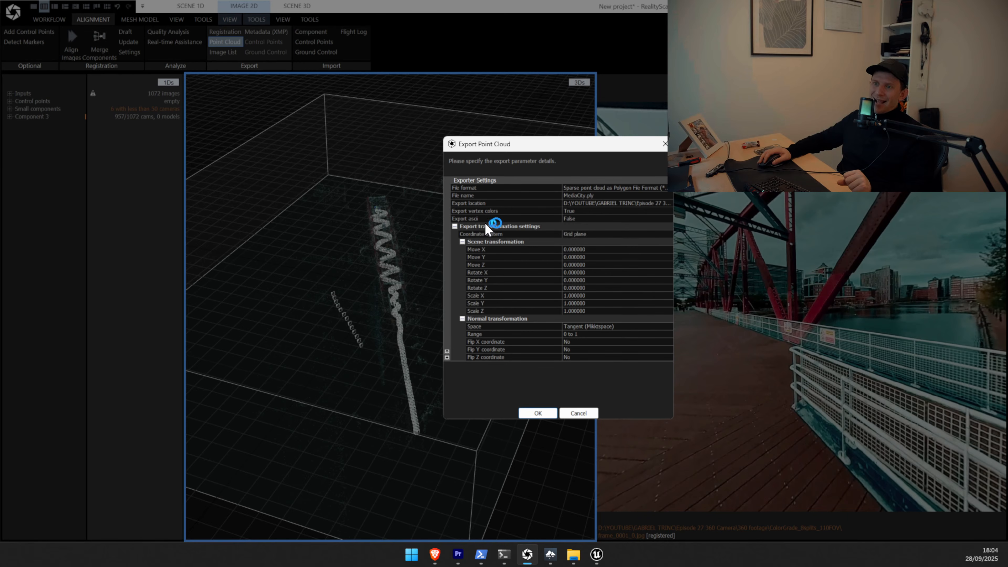
{"action": "left_click", "coordinate": [572, 219]}
{"action": "left_click", "coordinate": [670, 219]}
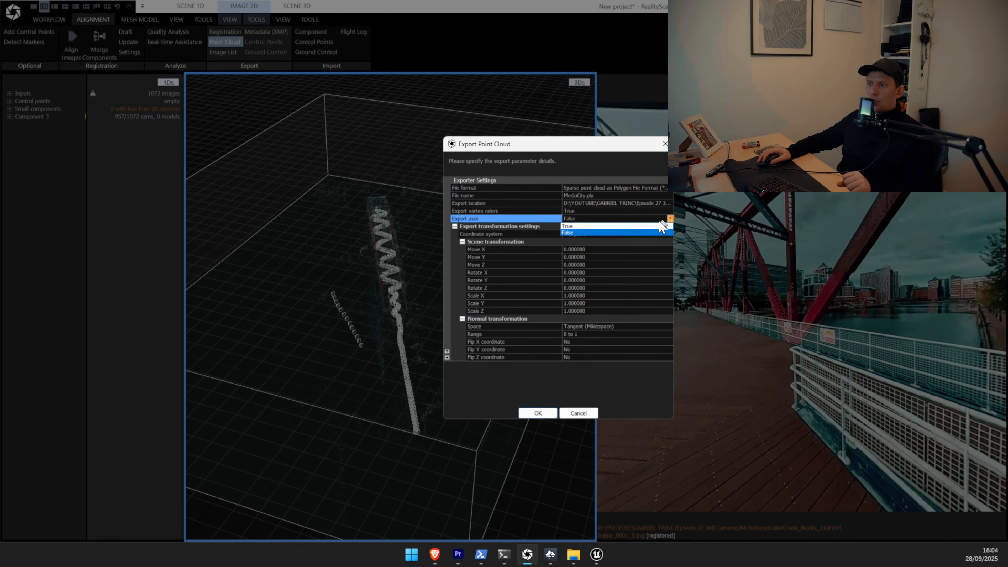
{"action": "left_click", "coordinate": [587, 226]}
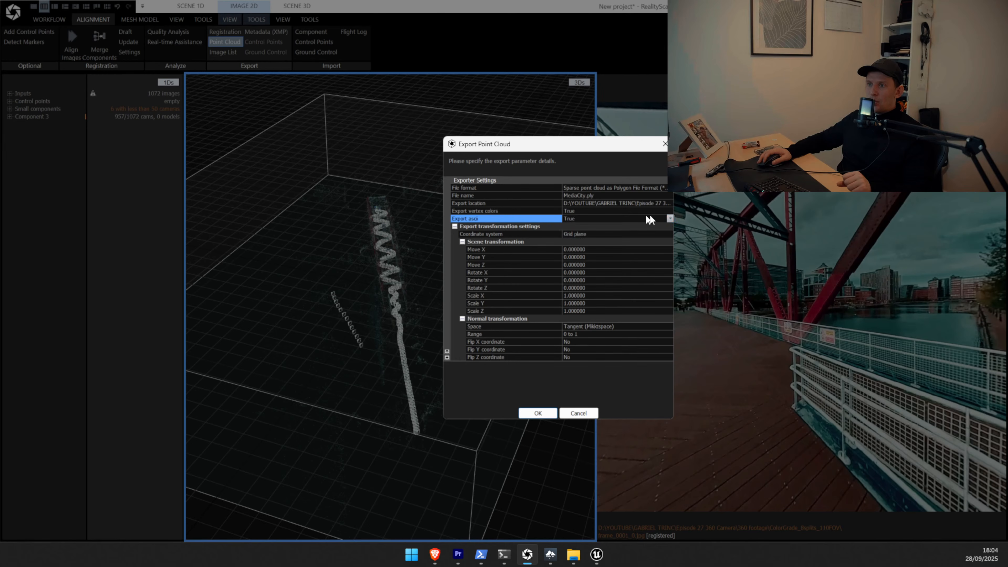
{"action": "left_click", "coordinate": [670, 218]}
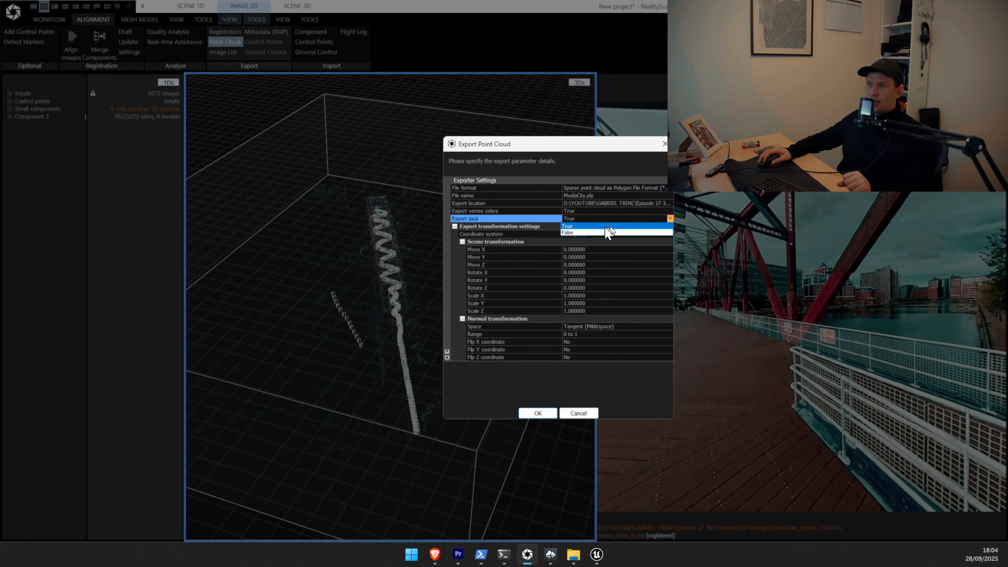
{"action": "left_click", "coordinate": [582, 233]}
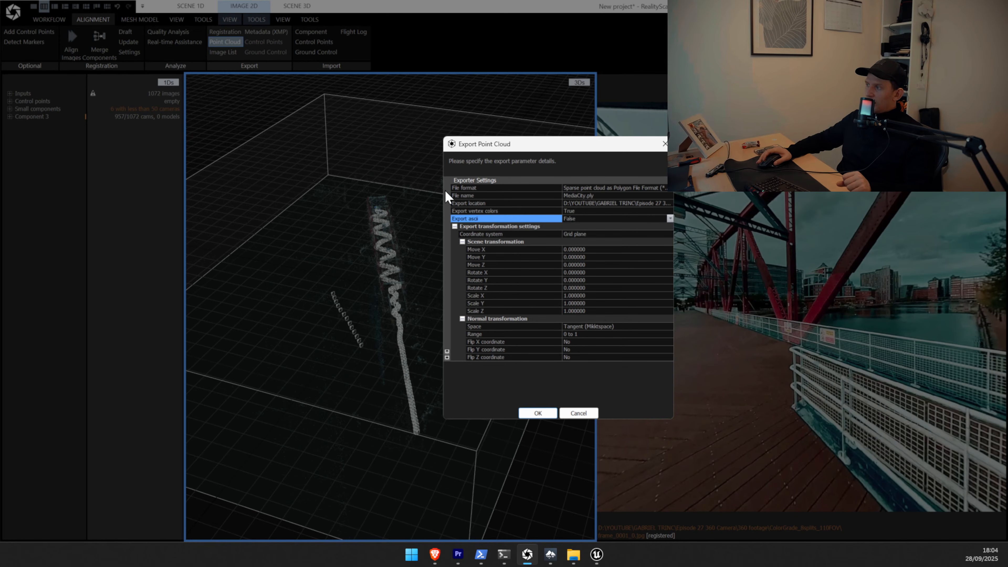
{"action": "left_click", "coordinate": [536, 415]}
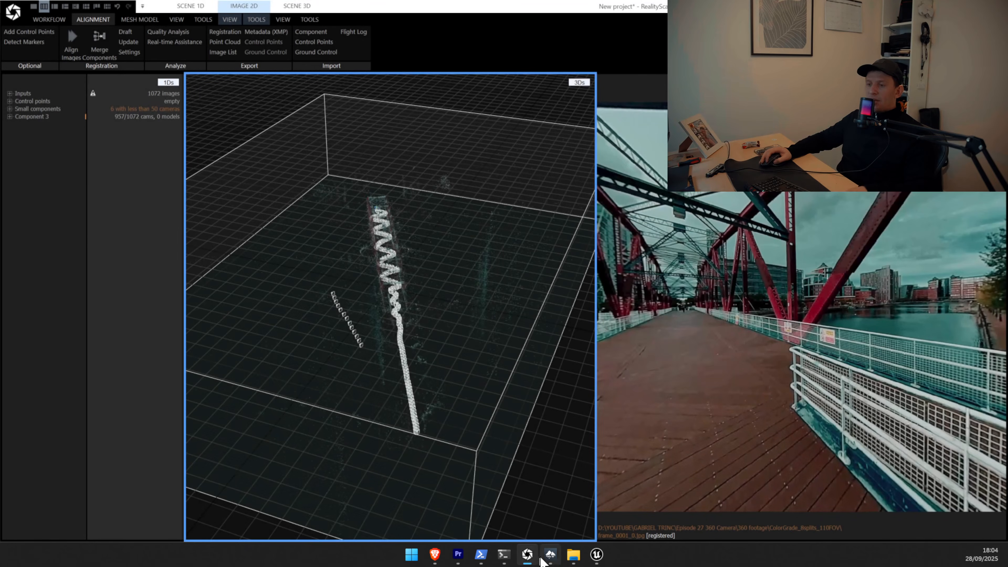
Switch to Postshot and start a new empty project.
{"action": "left_click", "coordinate": [551, 555]}
{"action": "left_click", "coordinate": [9, 18]}
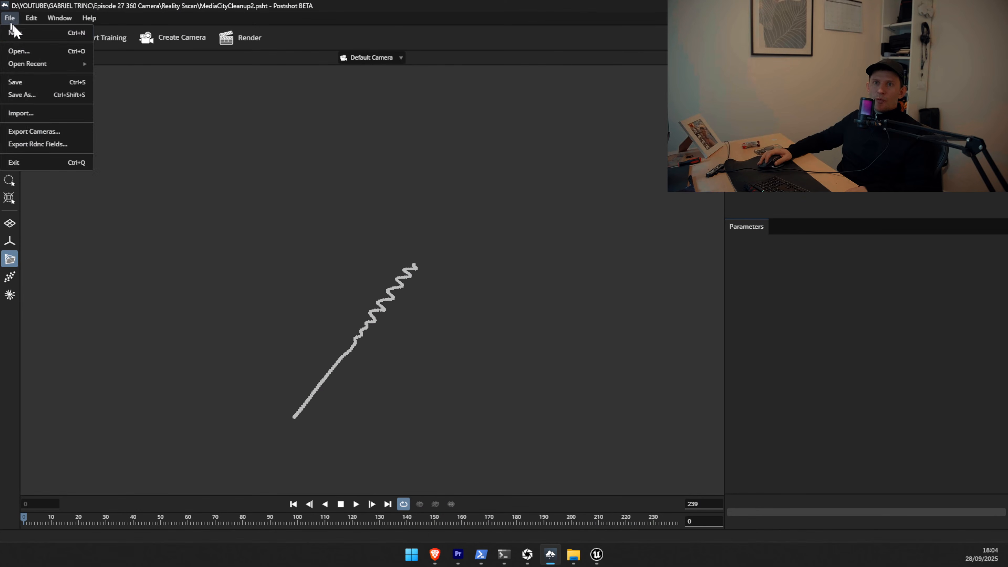
{"action": "left_click", "coordinate": [15, 31]}
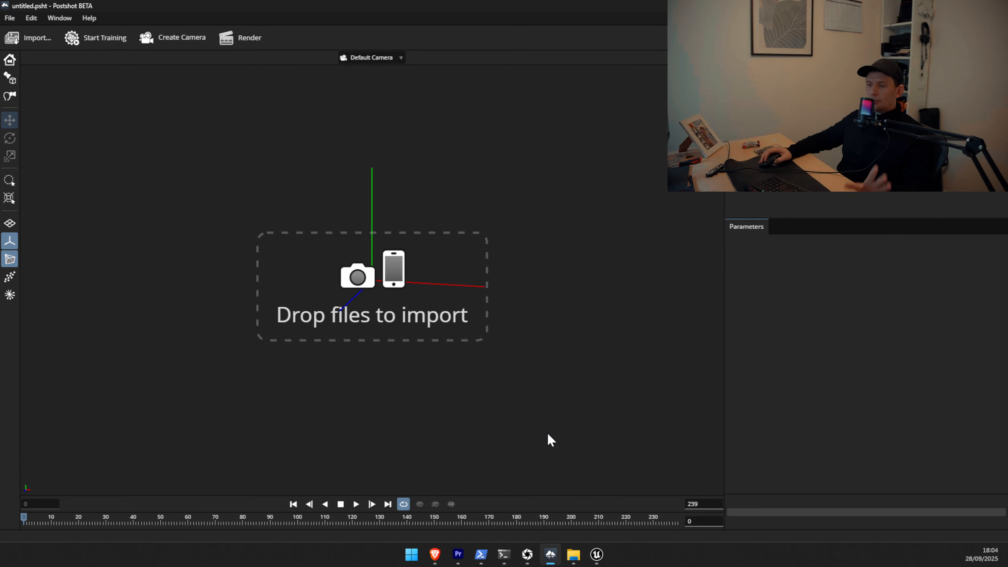
Switch to File Explorer and open the 360 footage folder inside Episode 27 360 Camera.
{"action": "left_click", "coordinate": [572, 555]}
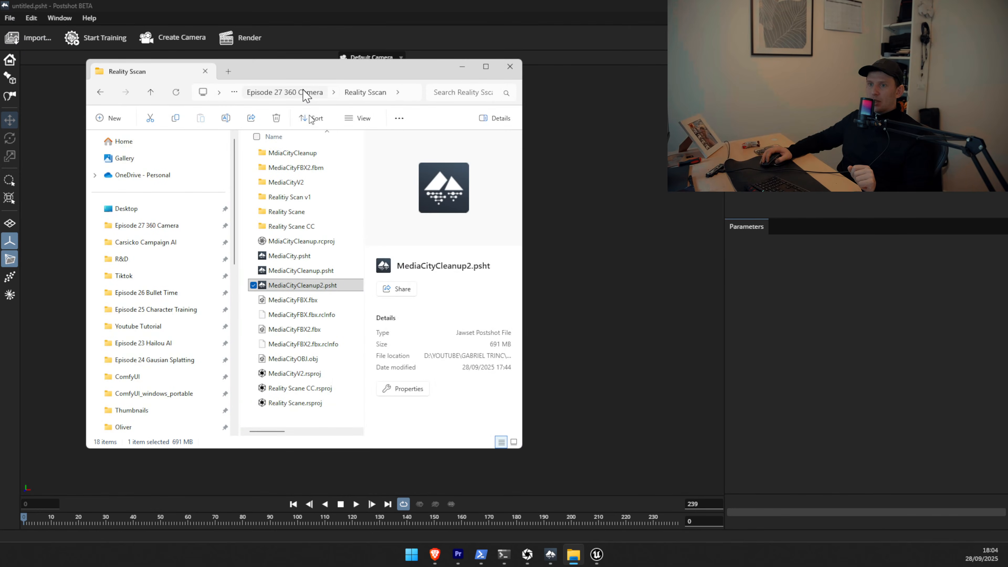
{"action": "left_click_drag", "start_coordinate": [304, 71], "coordinate": [483, 64]}
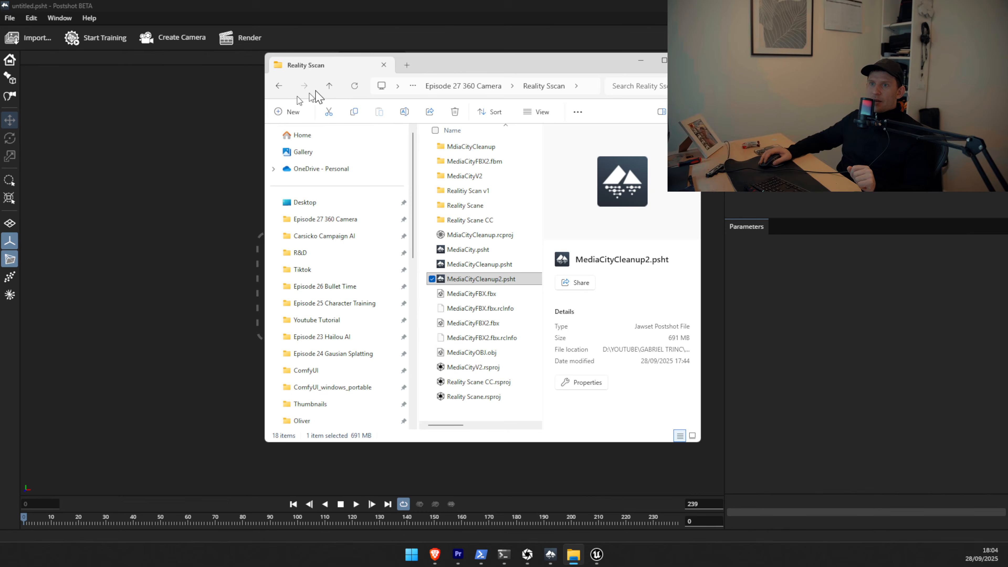
{"action": "left_click", "coordinate": [329, 87]}
{"action": "left_click", "coordinate": [462, 148]}
{"action": "double_click", "coordinate": [461, 148]}
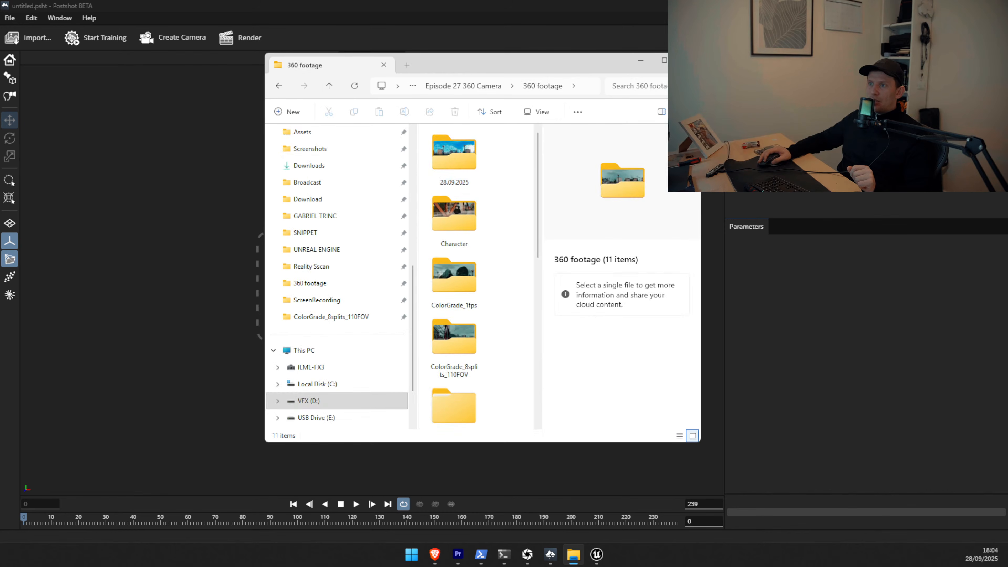
Open the ColorGrade_8splits_110FOV folder and locate the exported MediaCity files at the end of the frame images.
{"action": "left_click_drag", "start_coordinate": [700, 179], "coordinate": [849, 179]}
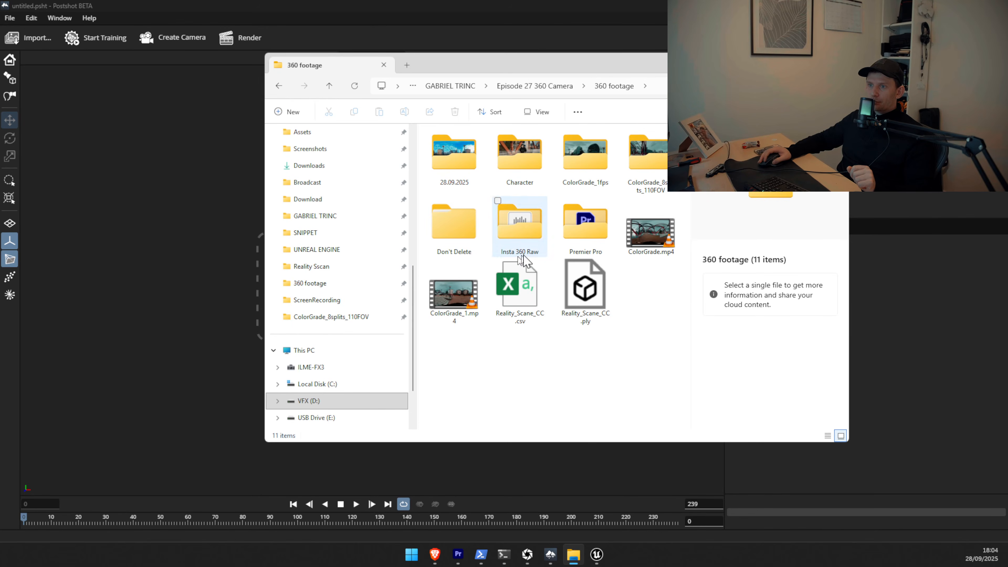
{"action": "left_click", "coordinate": [647, 159]}
{"action": "double_click", "coordinate": [646, 160]}
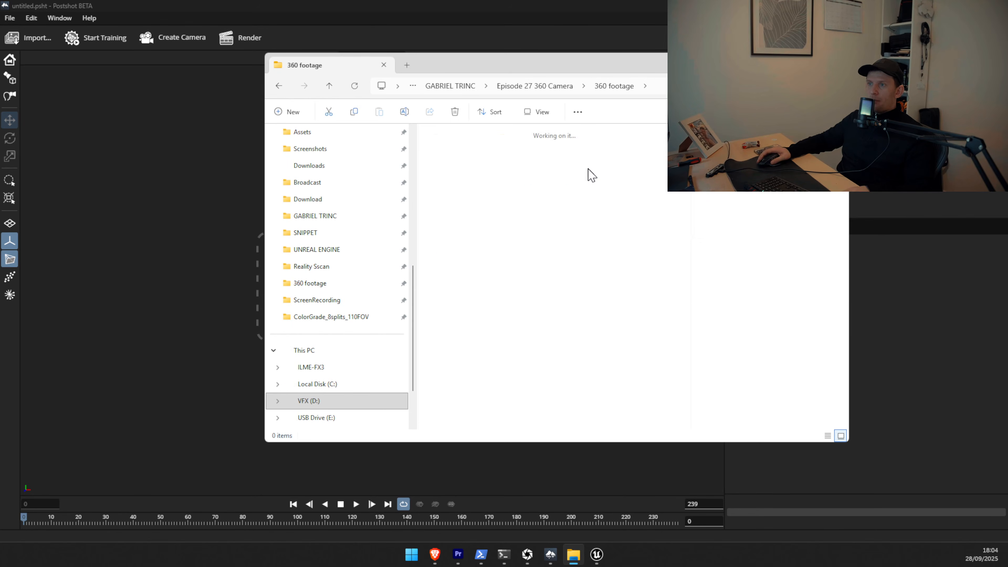
{"action": "scroll", "coordinate": [524, 223], "scroll_direction": "down", "scroll_amount": 15}
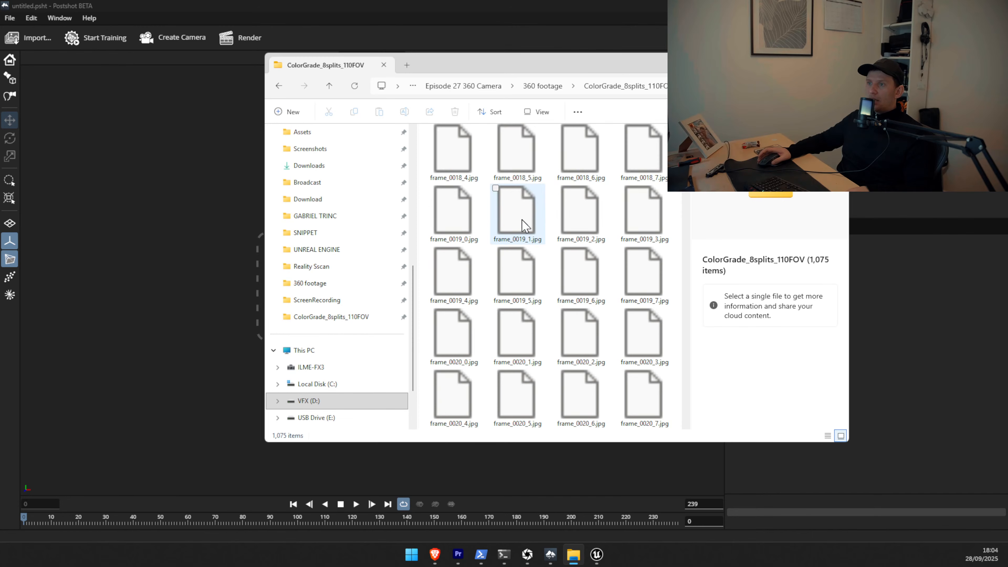
{"action": "scroll", "coordinate": [523, 220], "scroll_direction": "down", "scroll_amount": 20}
{"action": "scroll", "coordinate": [522, 220], "scroll_direction": "down", "scroll_amount": 20}
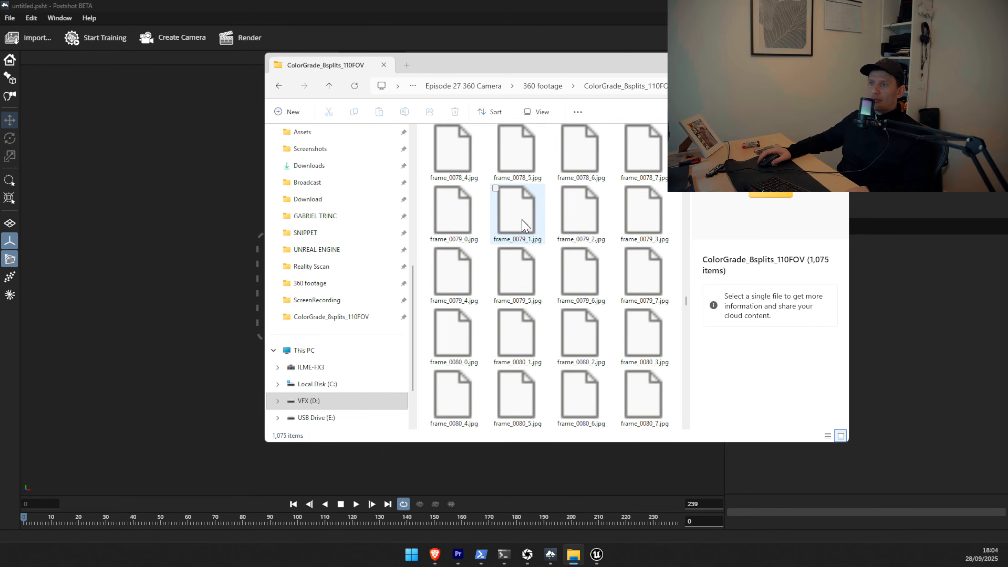
{"action": "scroll", "coordinate": [523, 226], "scroll_direction": "down", "scroll_amount": 20}
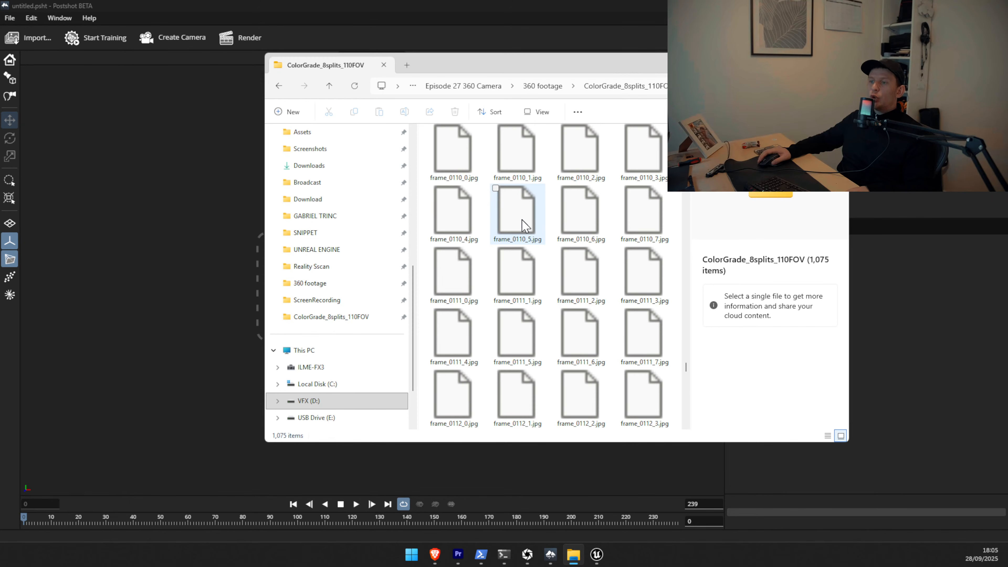
{"action": "scroll", "coordinate": [523, 225], "scroll_direction": "down", "scroll_amount": 5}
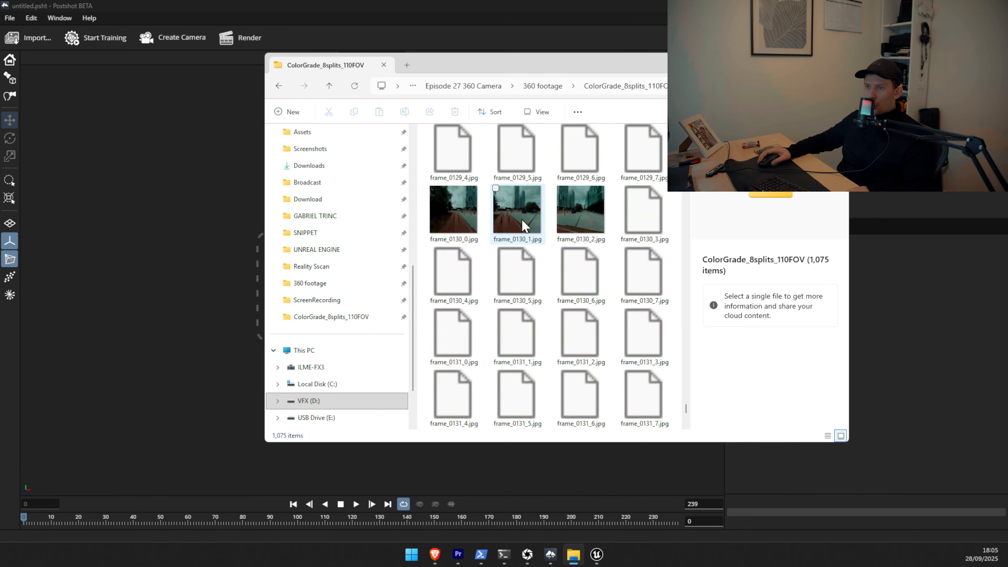
Open MediaCity.csv with Excel as the permanent default app, look through the camera position and rotation rows, and close it.
{"action": "left_click", "coordinate": [456, 403]}
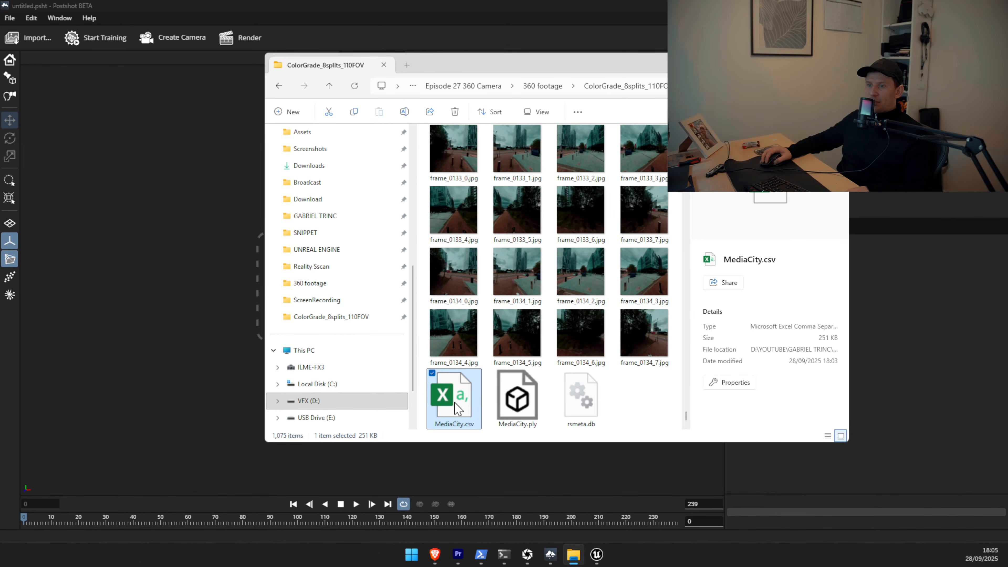
{"action": "double_click", "coordinate": [459, 408]}
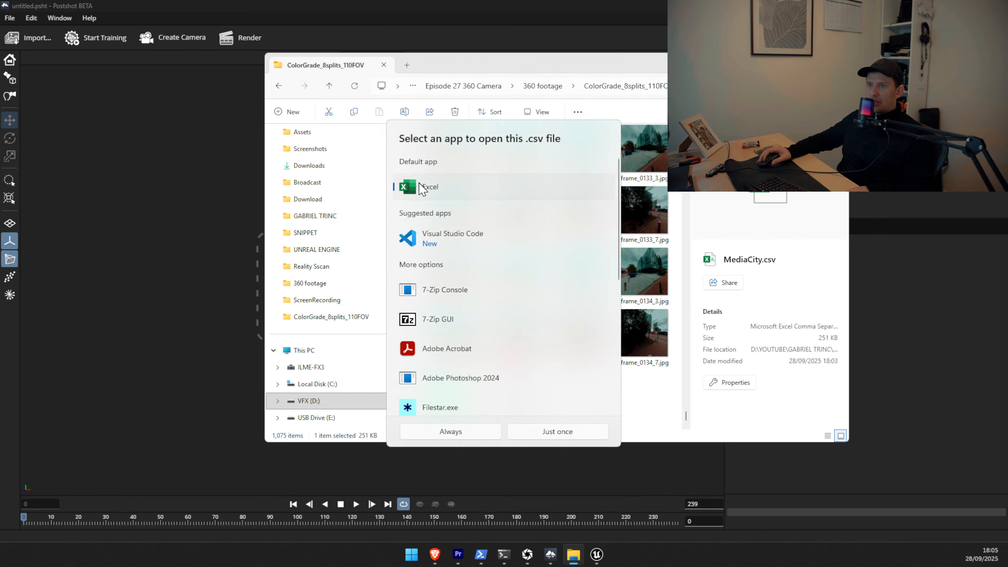
{"action": "left_click", "coordinate": [452, 432]}
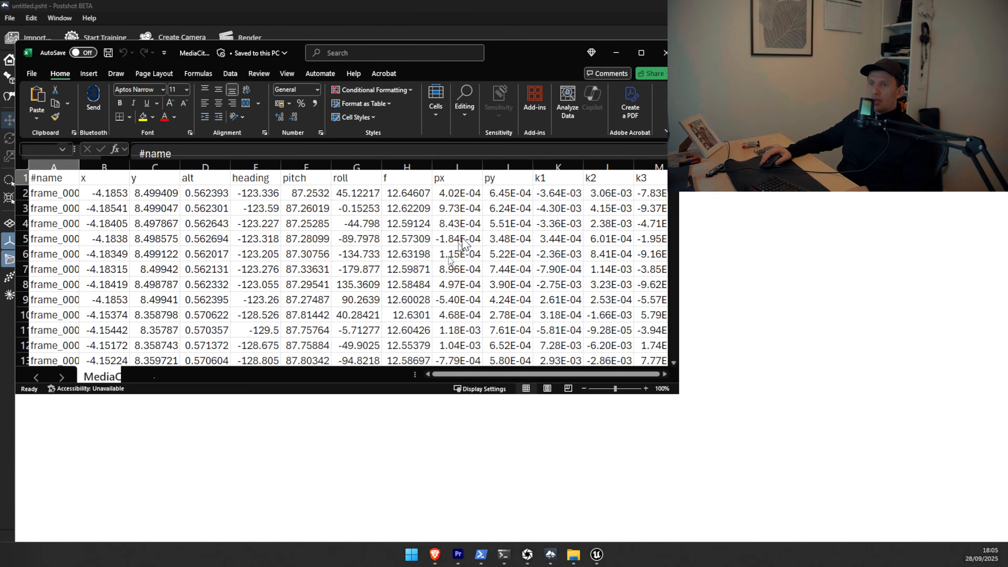
{"action": "scroll", "coordinate": [462, 241], "scroll_direction": "down", "scroll_amount": 20}
{"action": "scroll", "coordinate": [463, 241], "scroll_direction": "down", "scroll_amount": 20}
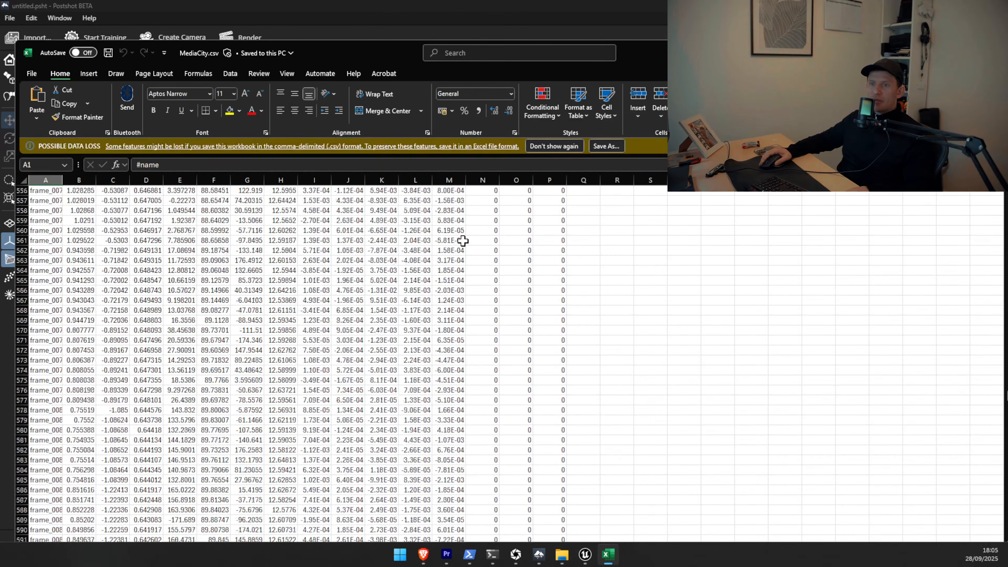
{"action": "scroll", "coordinate": [463, 241], "scroll_direction": "down", "scroll_amount": 20}
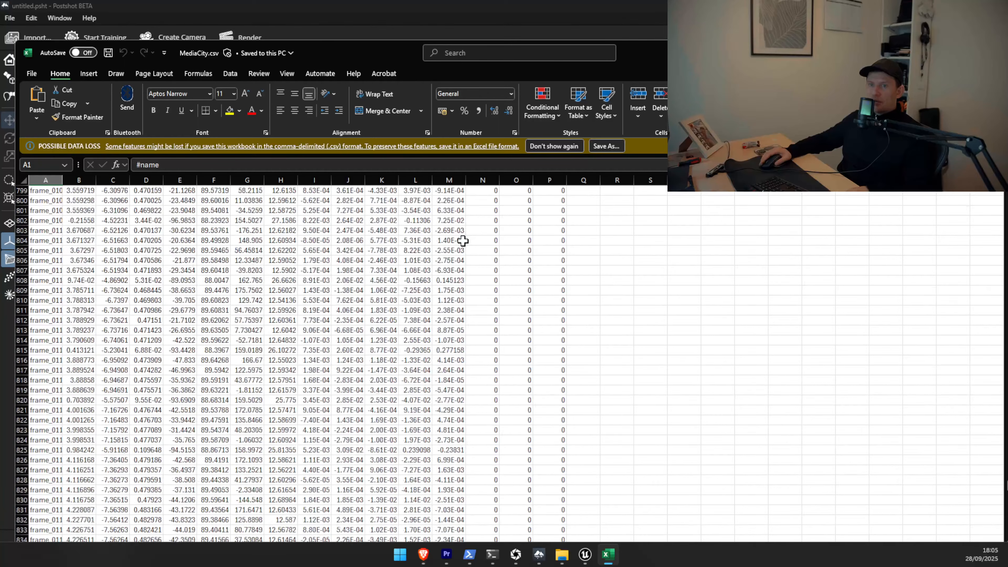
{"action": "scroll", "coordinate": [461, 241], "scroll_direction": "up", "scroll_amount": 20}
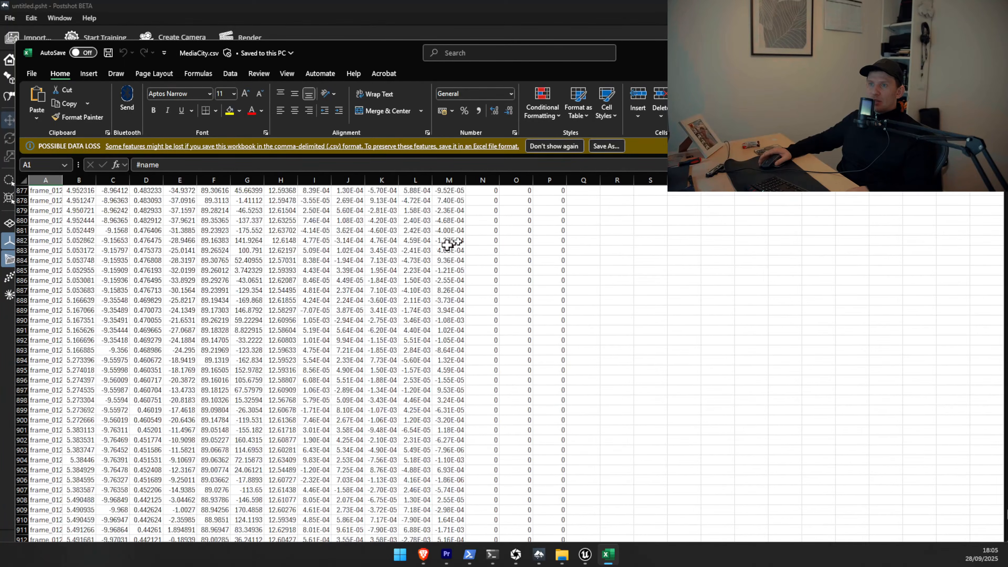
{"action": "scroll", "coordinate": [468, 231], "scroll_direction": "up", "scroll_amount": 20}
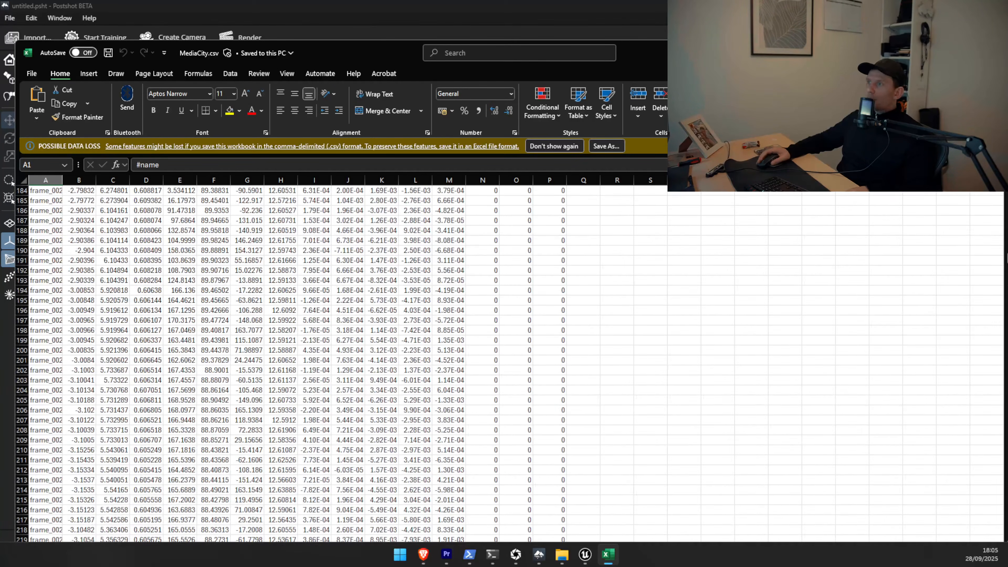
{"action": "left_click", "coordinate": [993, 53]}
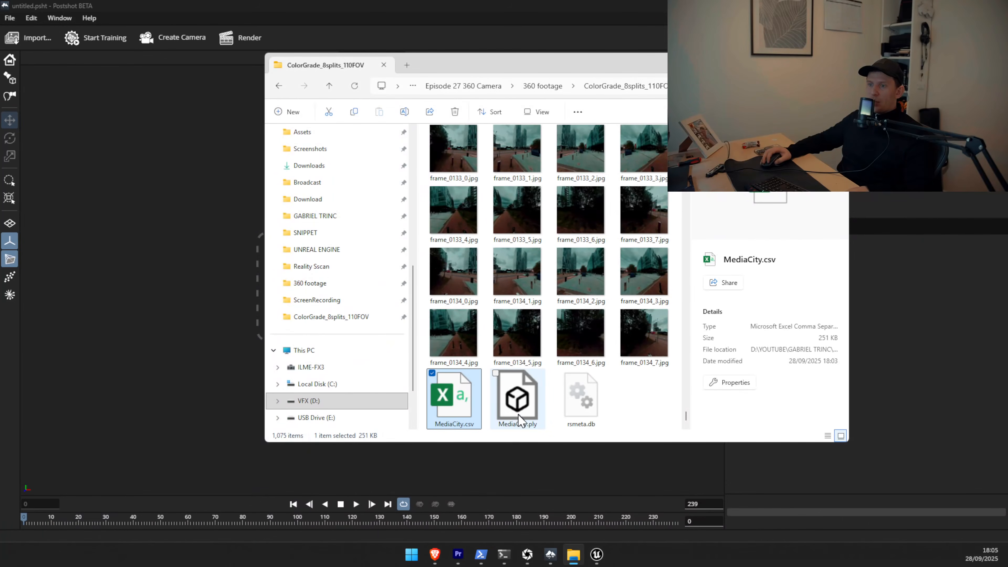
Return to the 360 footage folder and add the ColorGrade_8splits_110FOV folder to the Postshot project for import.
{"action": "left_click", "coordinate": [523, 421]}
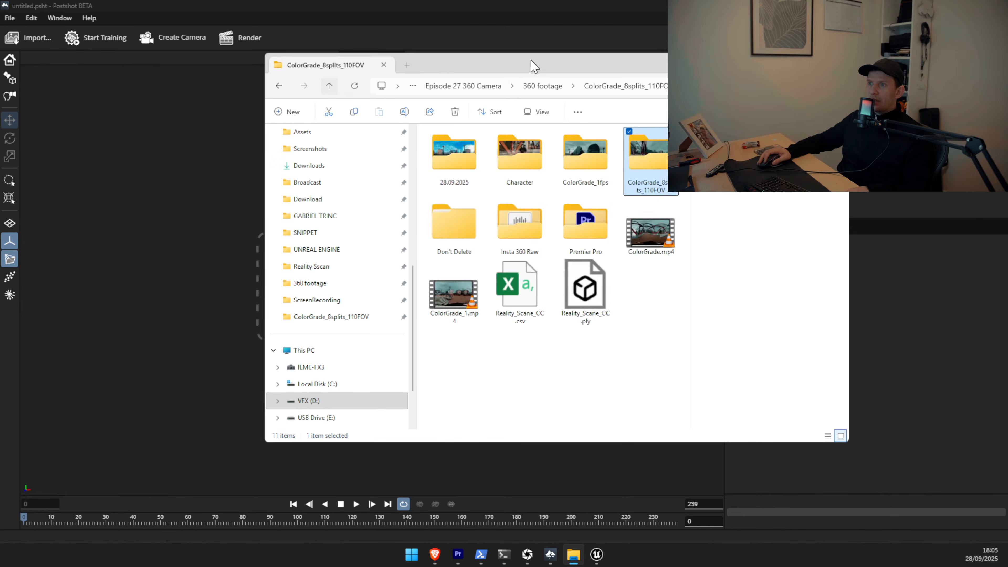
{"action": "left_click_drag", "start_coordinate": [575, 71], "coordinate": [853, 81]}
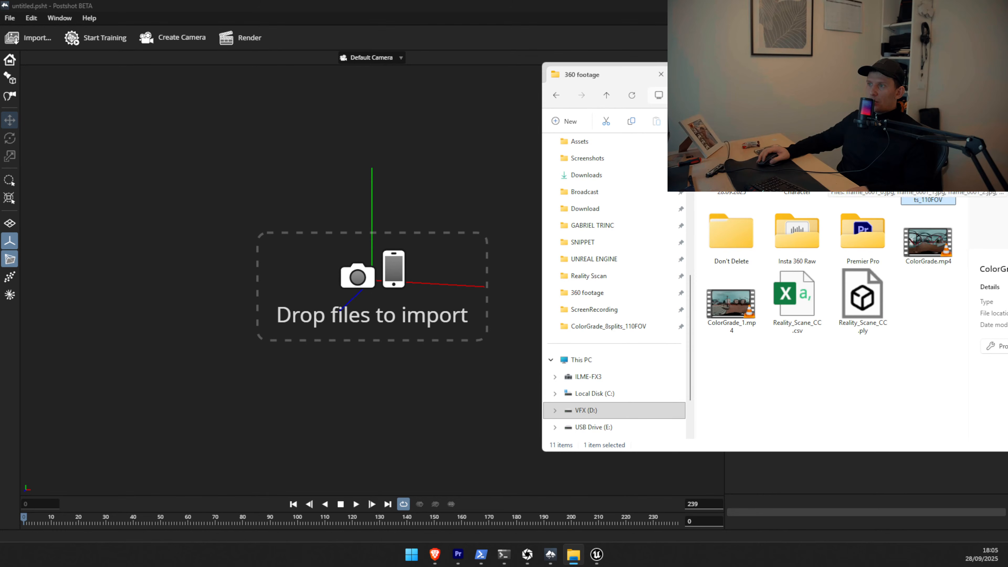
{"action": "left_click_drag", "start_coordinate": [856, 193], "coordinate": [332, 263]}
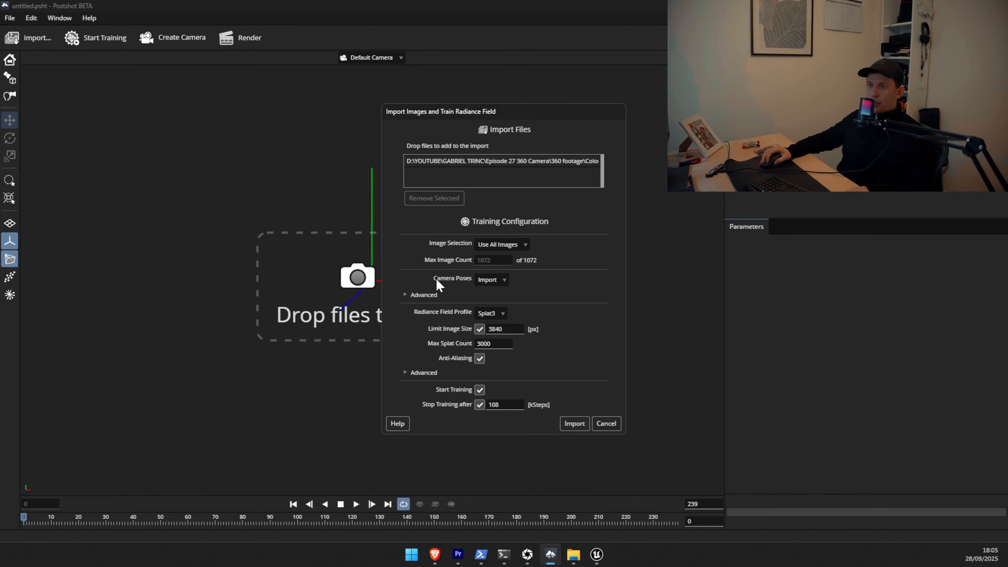
Keep Camera Poses on Import and Radiance Field Profile on Splat3, turn off Start Training, and import the images.
{"action": "left_click", "coordinate": [501, 281]}
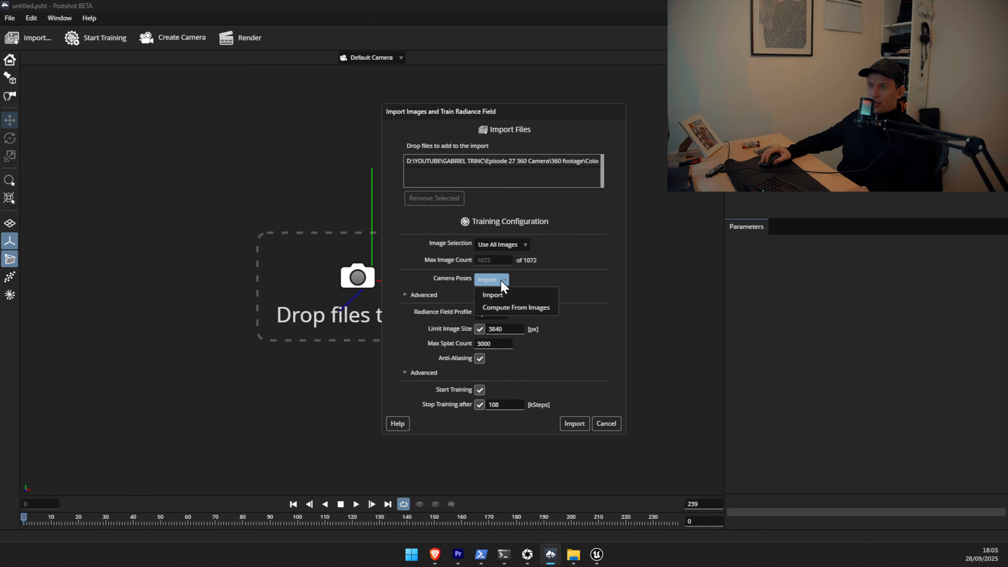
{"action": "left_click", "coordinate": [510, 307]}
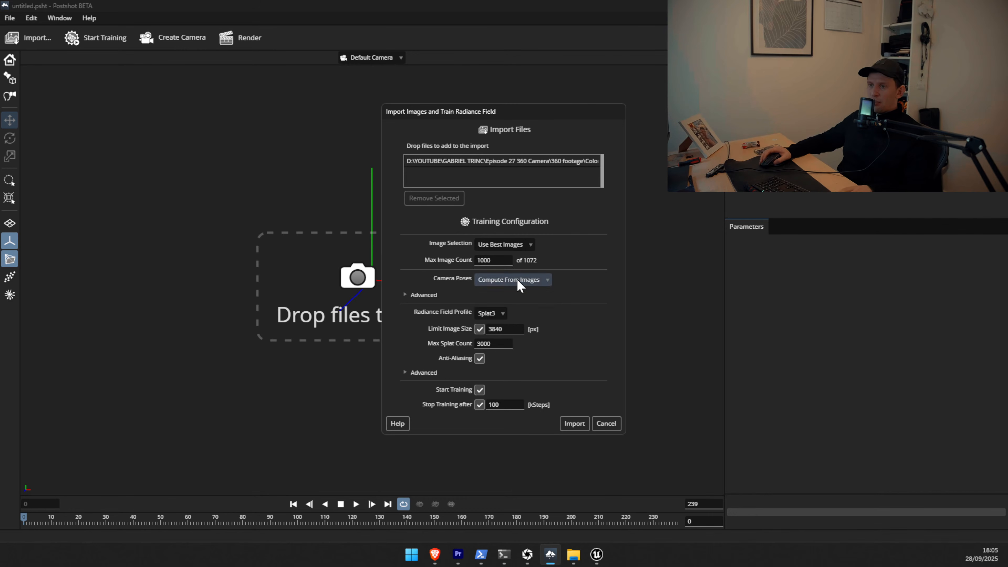
{"action": "left_click", "coordinate": [491, 282]}
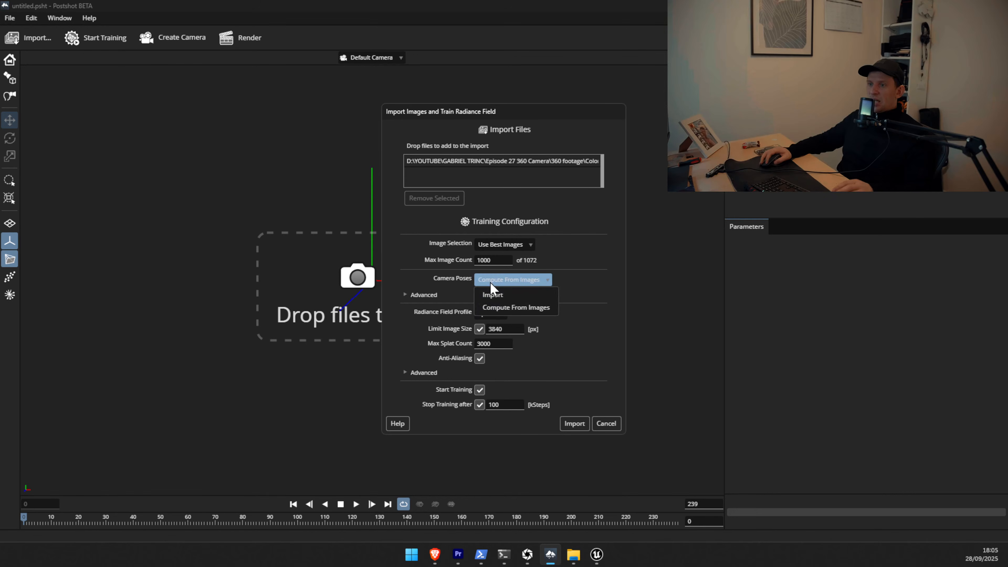
{"action": "left_click", "coordinate": [493, 296]}
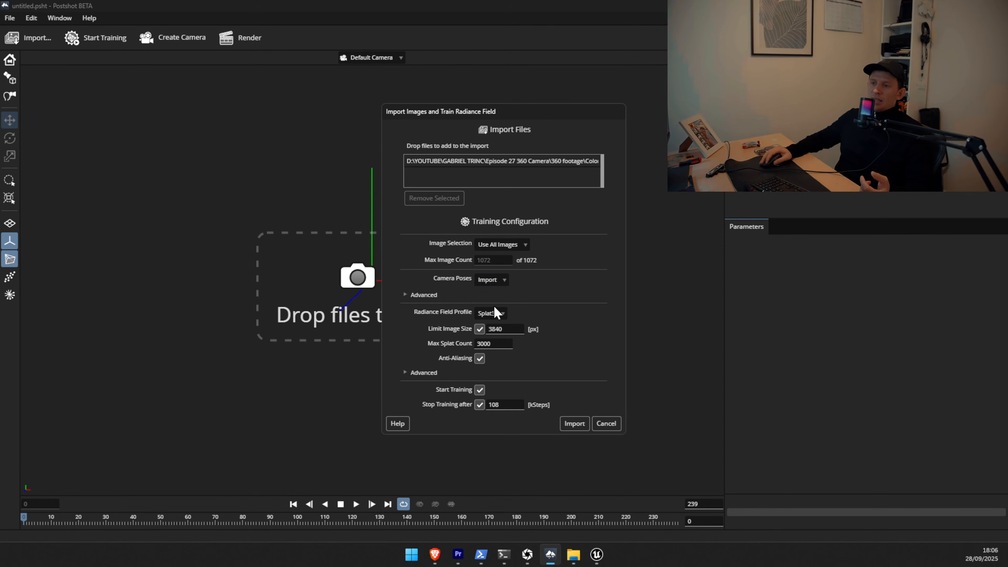
{"action": "left_click", "coordinate": [494, 313]}
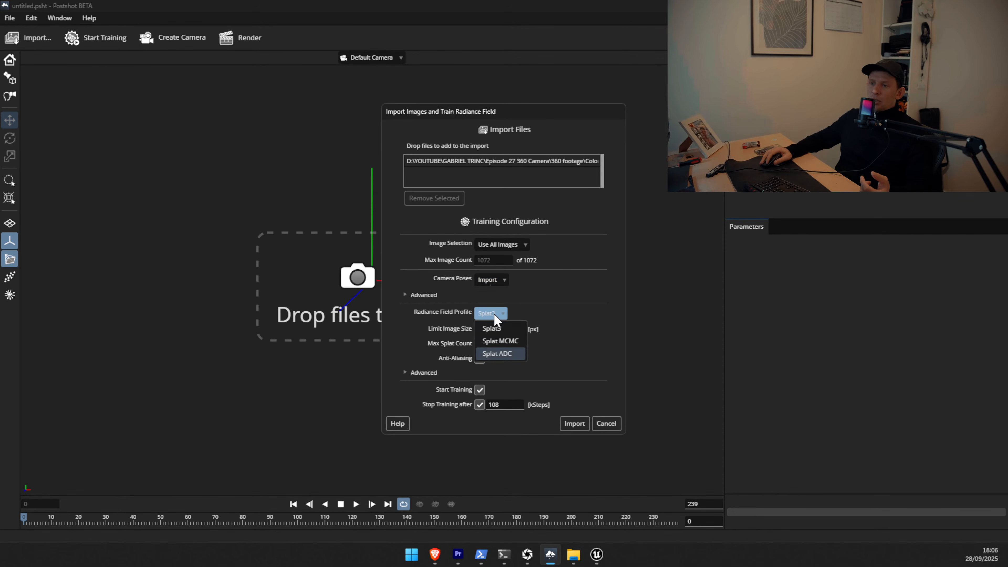
{"action": "left_click", "coordinate": [492, 328]}
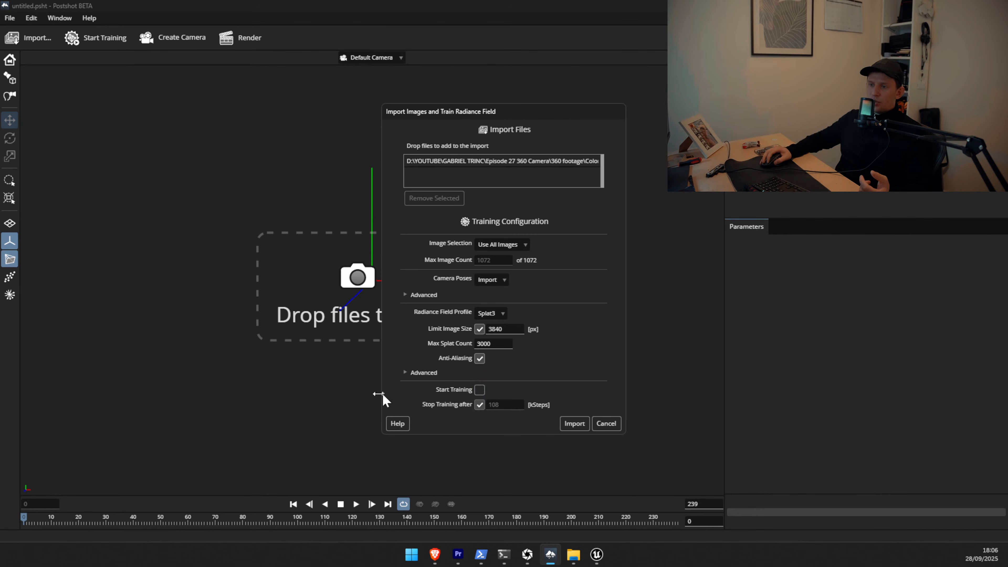
{"action": "left_click", "coordinate": [580, 426]}
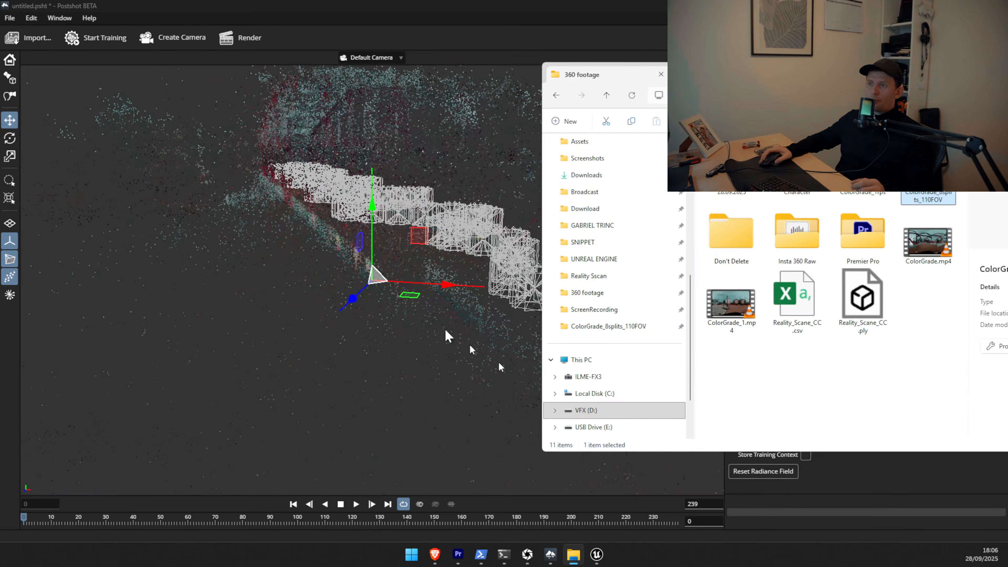
Examine the imported camera path and sparse point cloud of the bridge from several angles.
{"action": "scroll", "coordinate": [340, 248], "scroll_direction": "down", "scroll_amount": 8}
{"action": "left_click", "coordinate": [322, 356]}
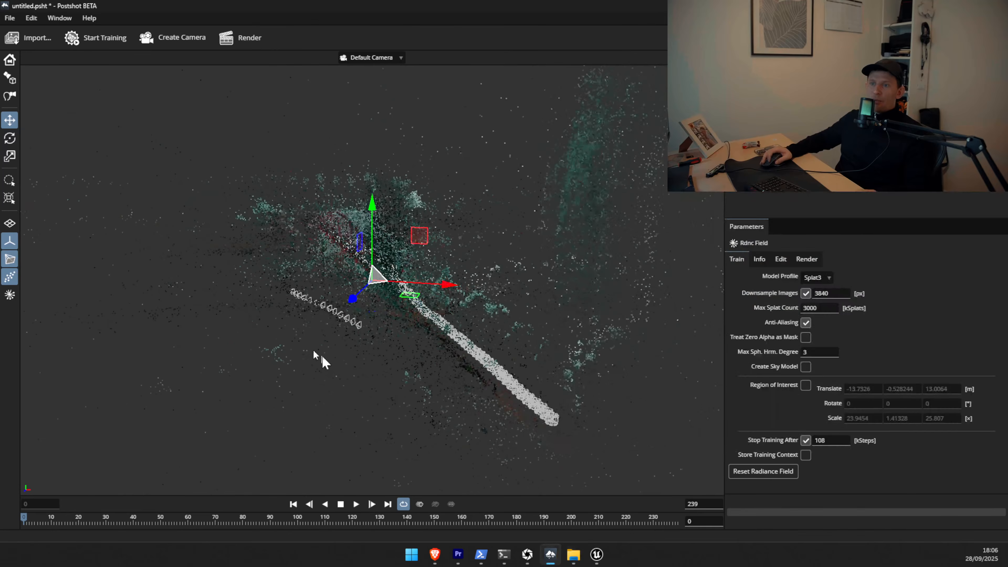
{"action": "middle_click_drag", "start_coordinate": [258, 327], "coordinate": [299, 340]}
{"action": "scroll", "coordinate": [299, 340], "scroll_direction": "up", "scroll_amount": 2}
{"action": "middle_click_drag", "start_coordinate": [200, 303], "coordinate": [312, 333]}
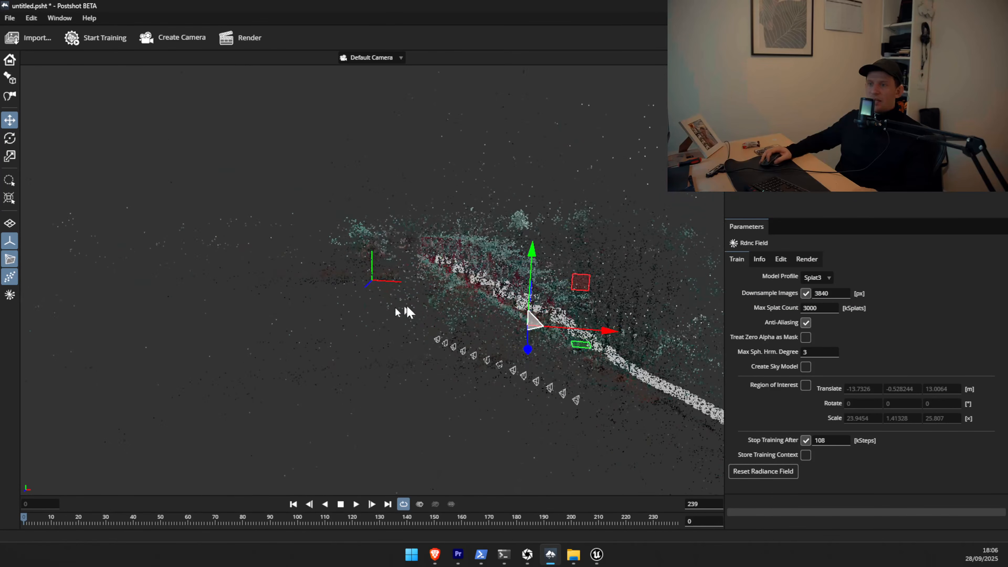
{"action": "left_click_drag", "start_coordinate": [407, 306], "coordinate": [358, 298]}
{"action": "mouse_move", "coordinate": [556, 298]}
{"action": "left_mouse_down"}
{"action": "mouse_move", "coordinate": [456, 349]}
{"action": "mouse_move", "coordinate": [277, 301]}
{"action": "mouse_move", "coordinate": [565, 307]}
{"action": "left_mouse_up"}
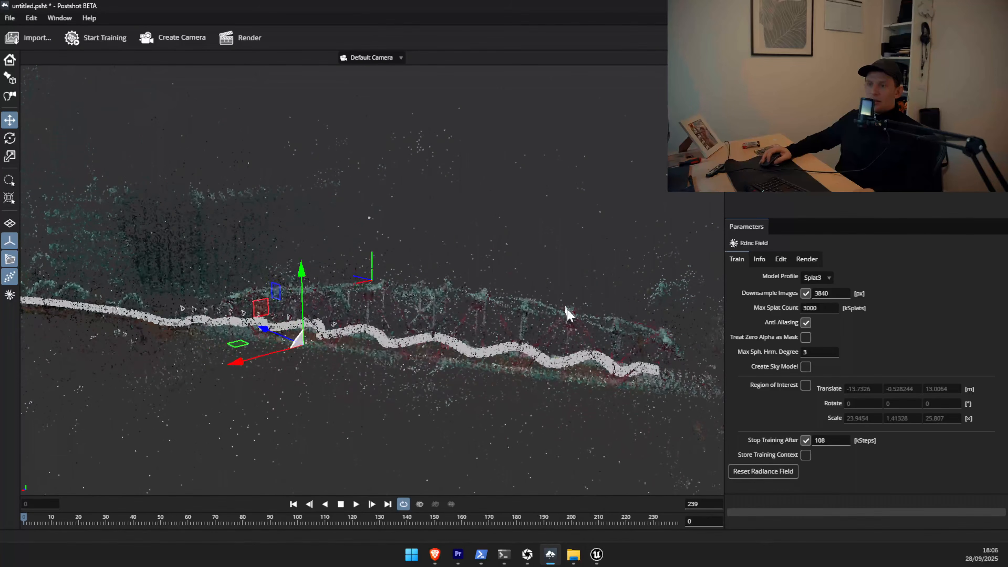
Place RealityScan and Postshot side by side, compare their camera alignments from a similar angle, and restore Postshot to full size.
{"action": "left_click", "coordinate": [530, 557]}
{"action": "left_click_drag", "start_coordinate": [675, 6], "coordinate": [2, 183]}
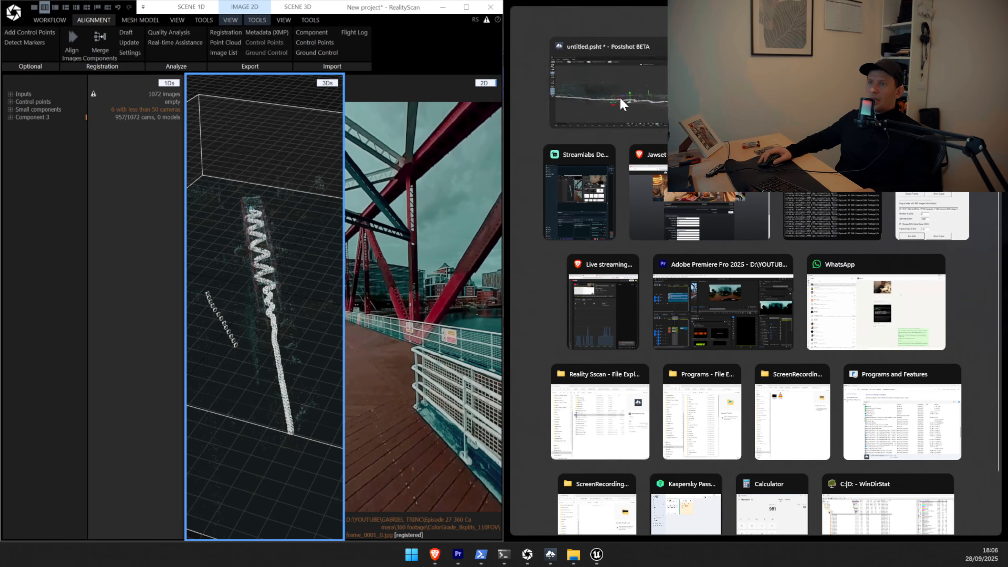
{"action": "left_click", "coordinate": [619, 96]}
{"action": "left_click_drag", "start_coordinate": [646, 384], "coordinate": [691, 389]}
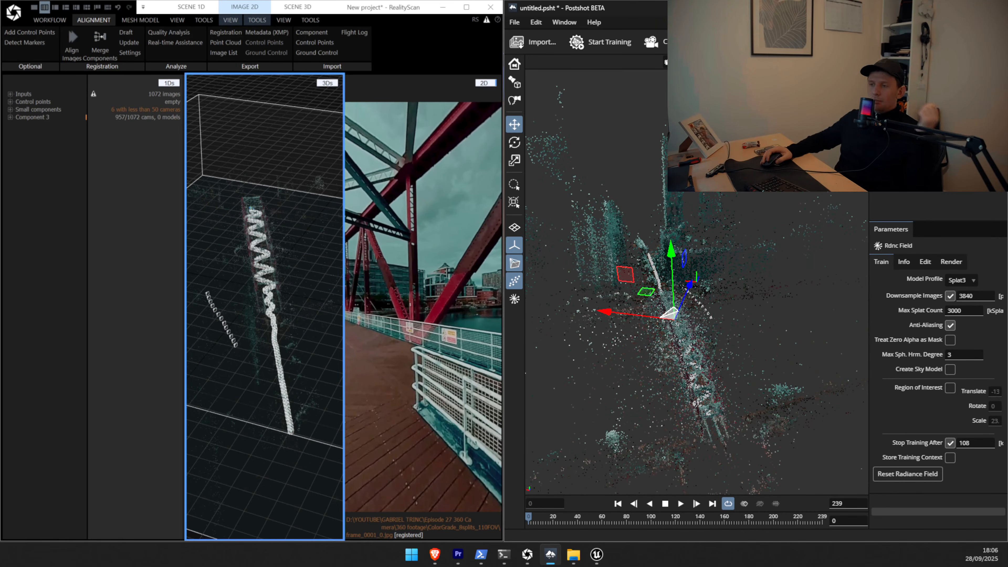
{"action": "left_click_drag", "start_coordinate": [704, 320], "coordinate": [693, 359]}
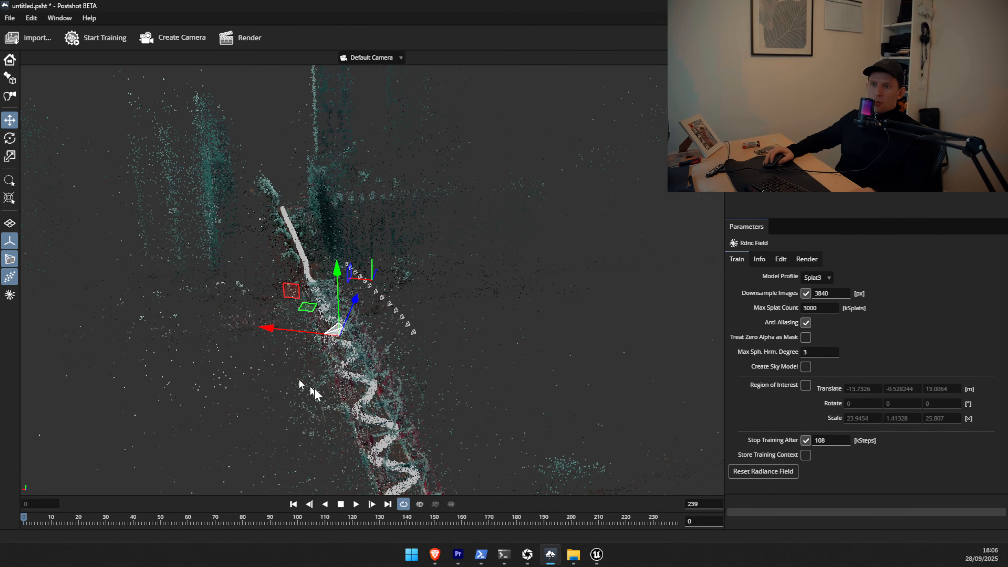
Start training the radiance field from the imported camera poses and point cloud.
{"action": "middle_click_drag", "start_coordinate": [357, 406], "coordinate": [429, 367]}
{"action": "left_click_drag", "start_coordinate": [372, 278], "coordinate": [482, 274]}
{"action": "left_click", "coordinate": [107, 49]}
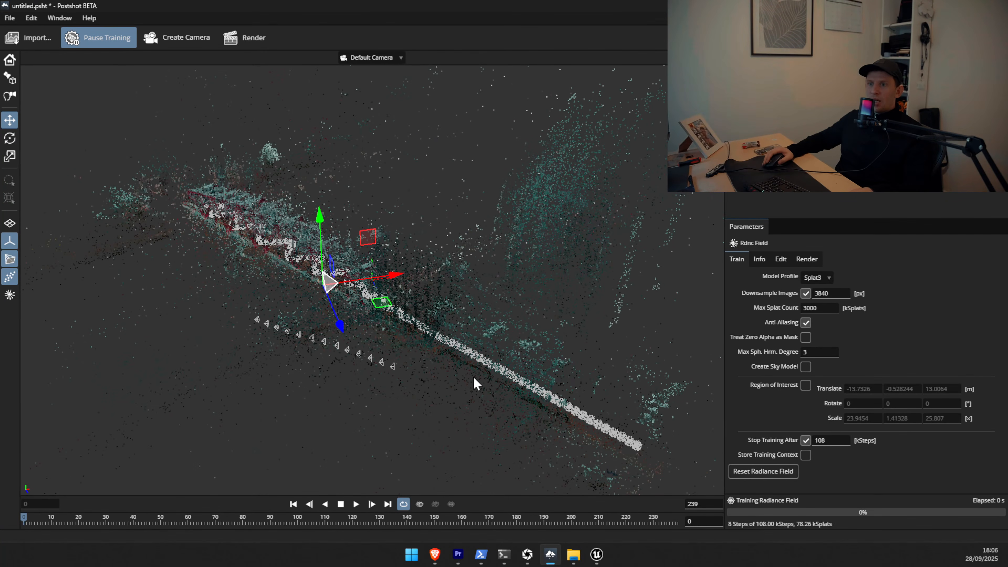
{"action": "left_click_drag", "start_coordinate": [532, 416], "coordinate": [545, 423]}
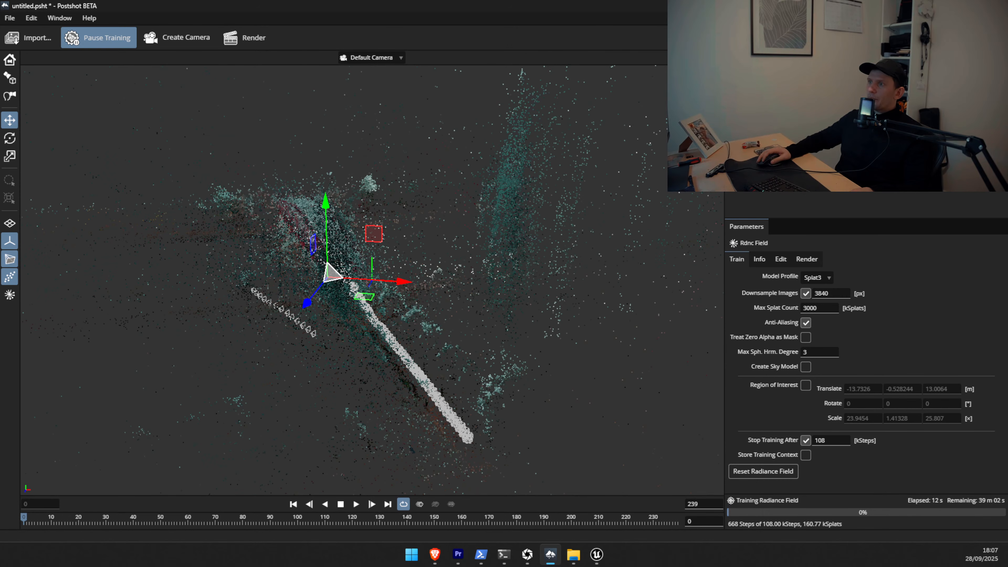
Close Postshot and launch an app by searching Windows for "in".
{"action": "key", "text": "alt+F4"}
{"action": "left_click", "coordinate": [498, 286]}
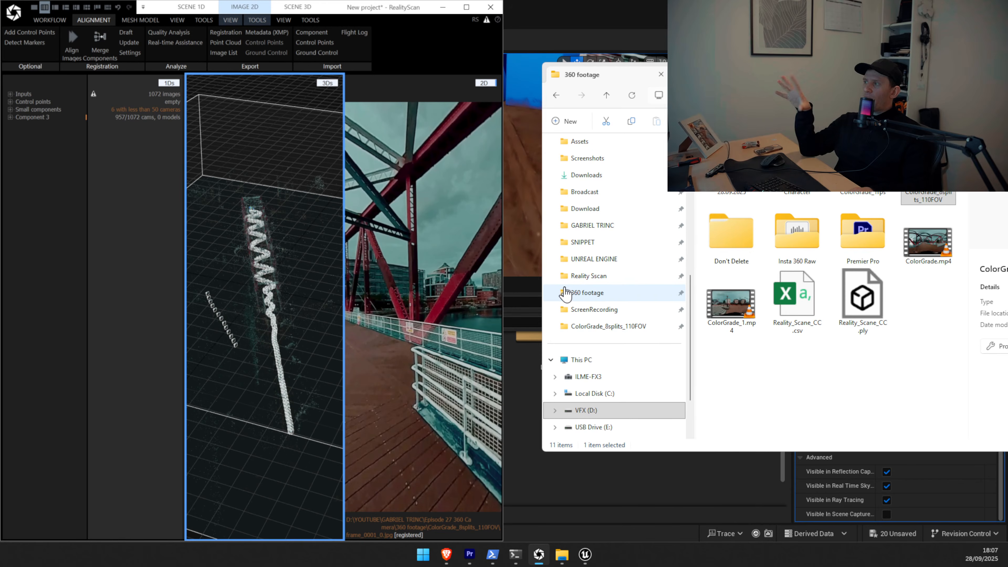
{"action": "left_click", "coordinate": [423, 555]}
{"action": "type", "text": "in"}
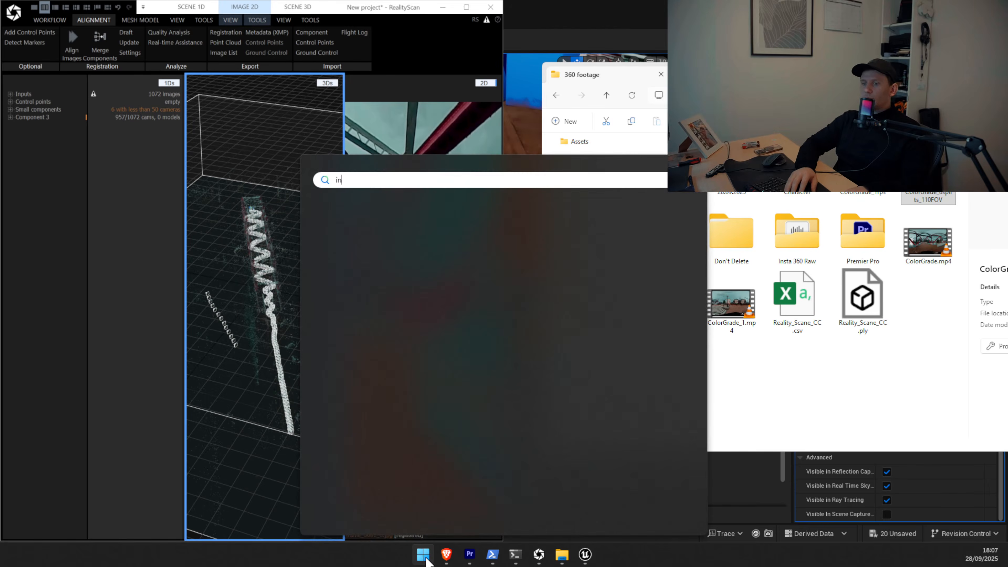
{"action": "key", "text": "Return"}
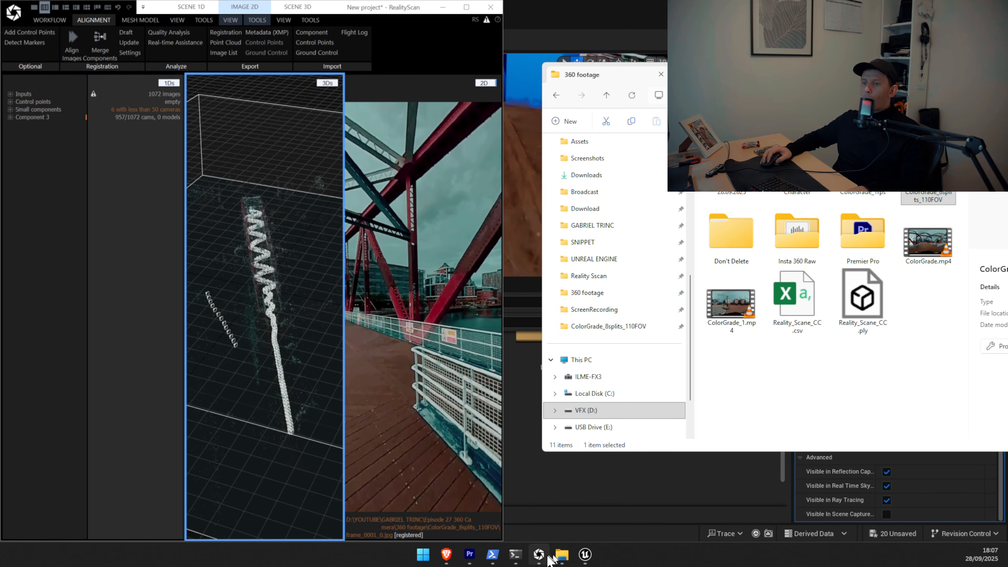
Import all files from the detected storage device into Insta360 Studio and dismiss the software update notice.
{"action": "mouse_move", "coordinate": [518, 564]}
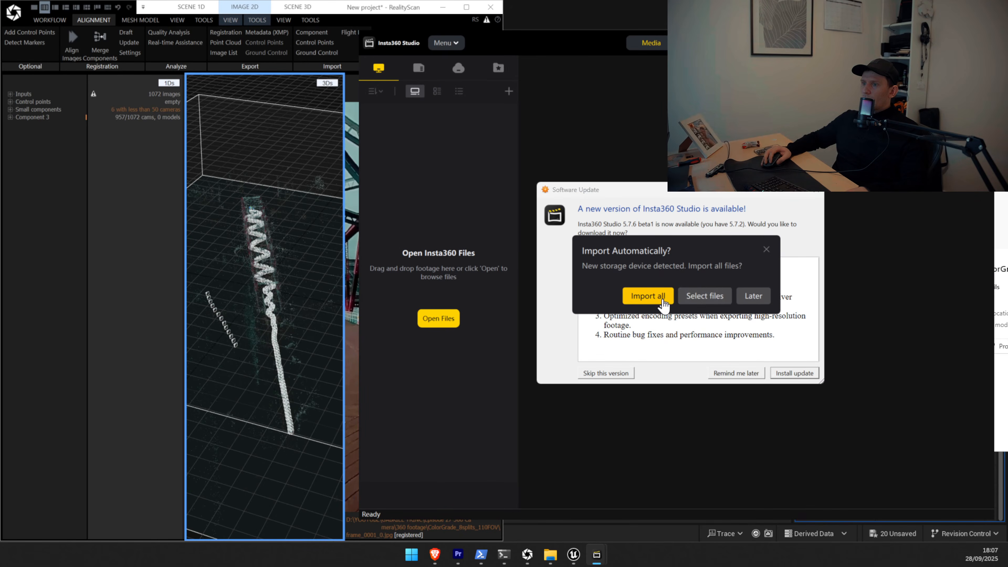
{"action": "left_click", "coordinate": [662, 299]}
{"action": "left_click", "coordinate": [813, 194]}
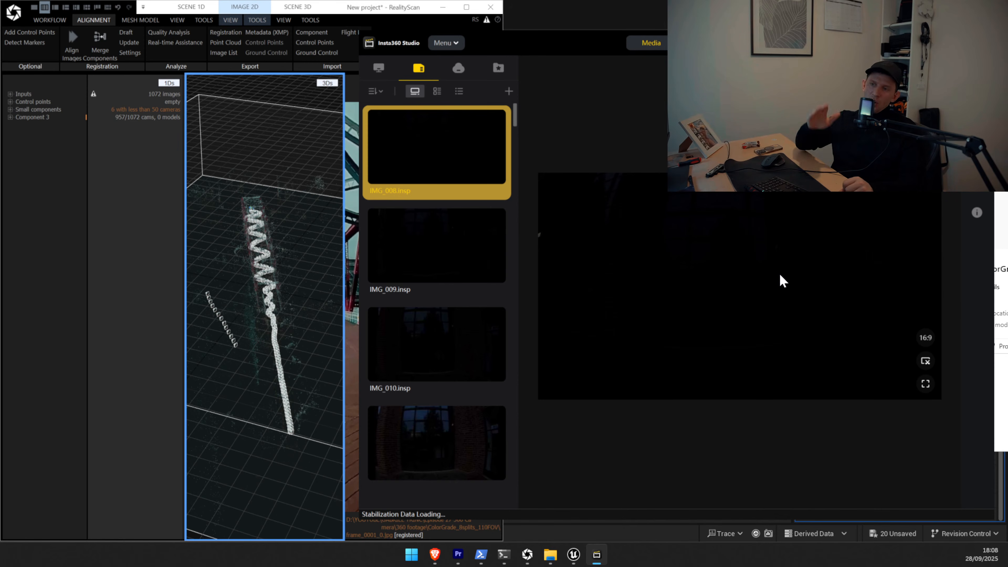
Open the bridge clip VID_049.insv, scrub through it, and pause at about 1:35.
{"action": "scroll", "coordinate": [478, 355], "scroll_direction": "down", "scroll_amount": 10}
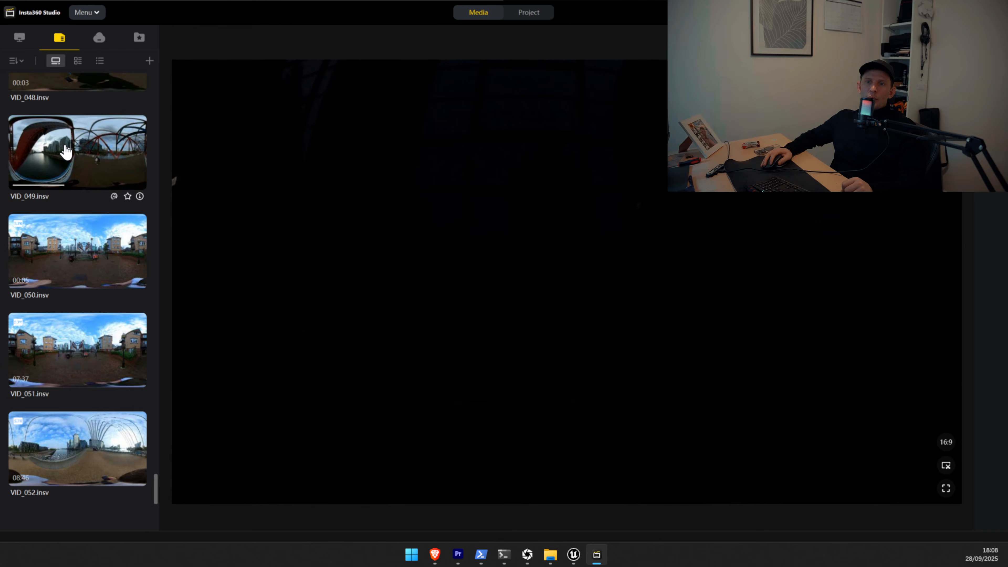
{"action": "left_click", "coordinate": [66, 149]}
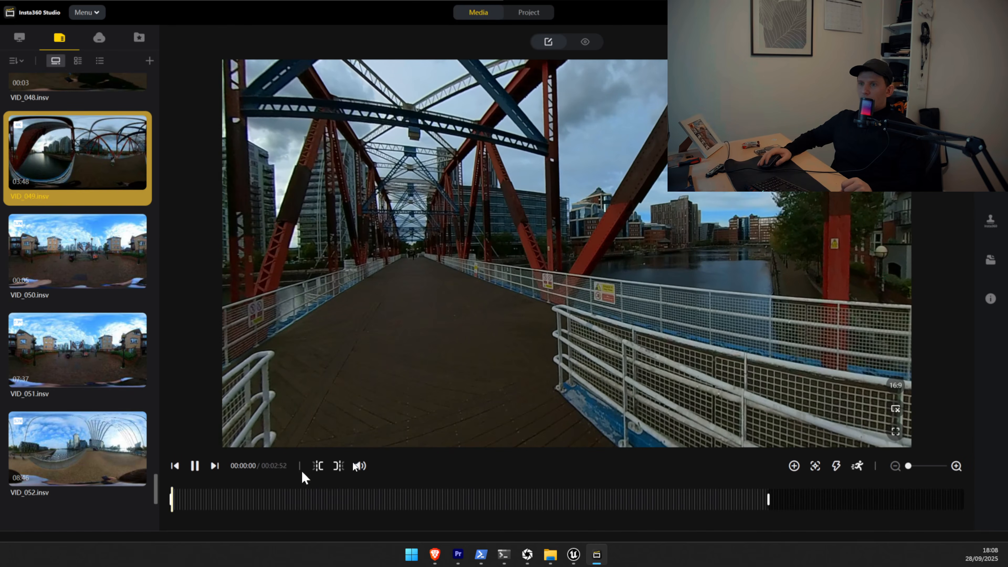
{"action": "left_click_drag", "start_coordinate": [184, 499], "coordinate": [484, 488]}
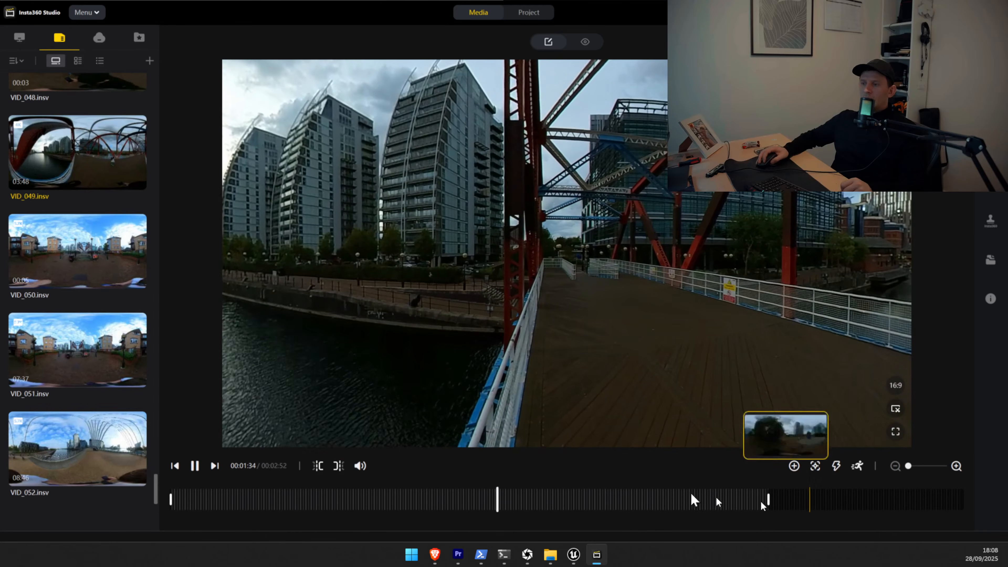
{"action": "left_click", "coordinate": [194, 466]}
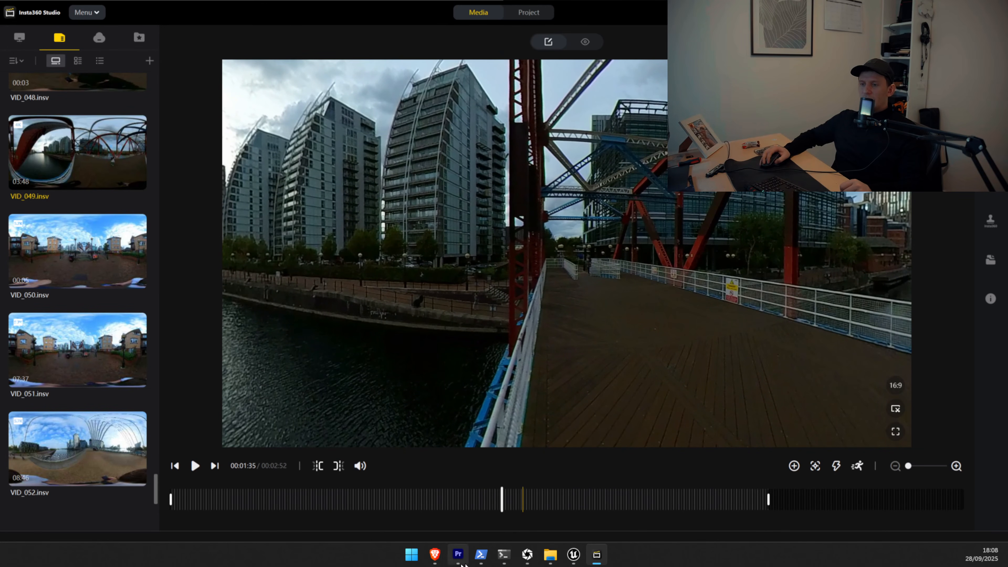
Switch to Unreal Engine, look around the bridge scene in the viewport, and return to Insta360 Studio.
{"action": "left_click", "coordinate": [571, 558]}
{"action": "right_click_drag", "start_coordinate": [489, 165], "coordinate": [611, 147]}
{"action": "right_click_drag", "start_coordinate": [503, 203], "coordinate": [521, 208]}
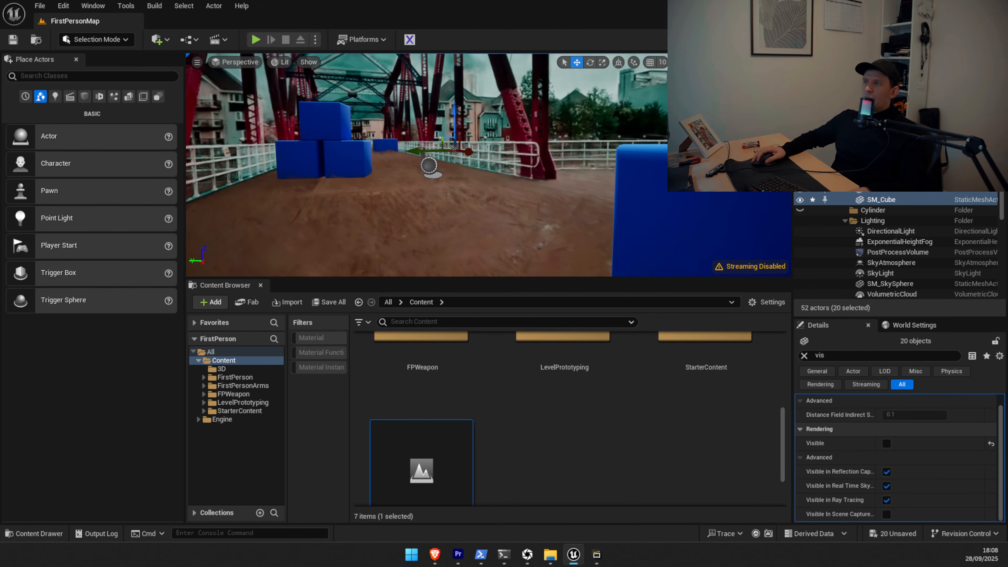
{"action": "key", "text": "alt+Tab"}
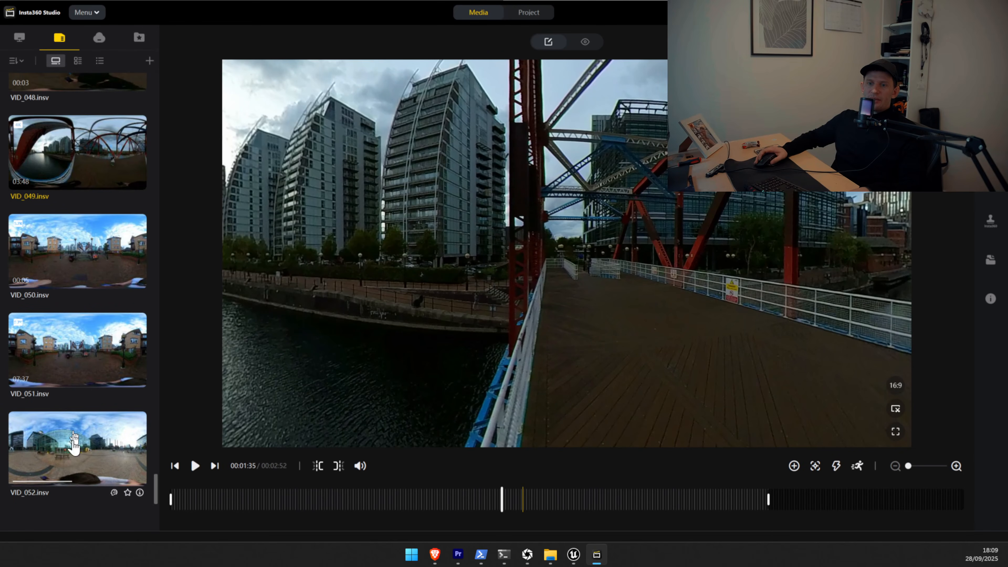
Open VID_051.insv, widen its 360 view, and scrub through the footage to about 3:50.
{"action": "left_click", "coordinate": [61, 354]}
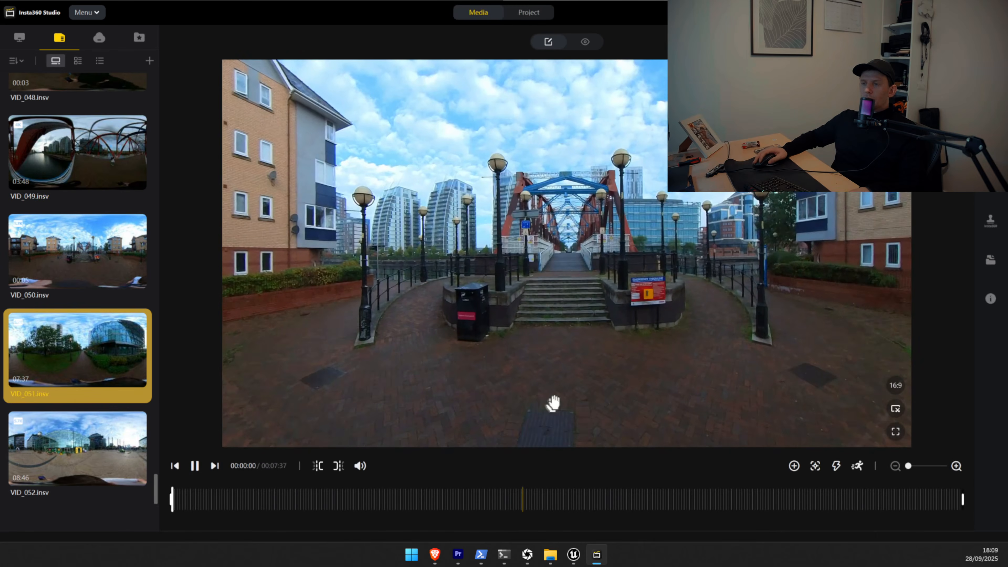
{"action": "scroll", "coordinate": [491, 309], "scroll_direction": "down", "scroll_amount": 5}
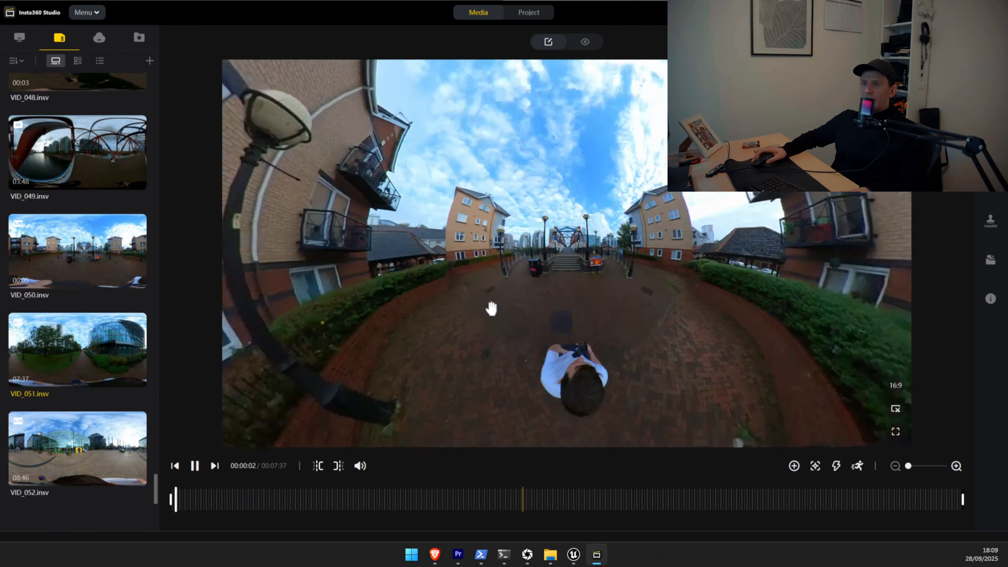
{"action": "scroll", "coordinate": [533, 342], "scroll_direction": "up", "scroll_amount": 2}
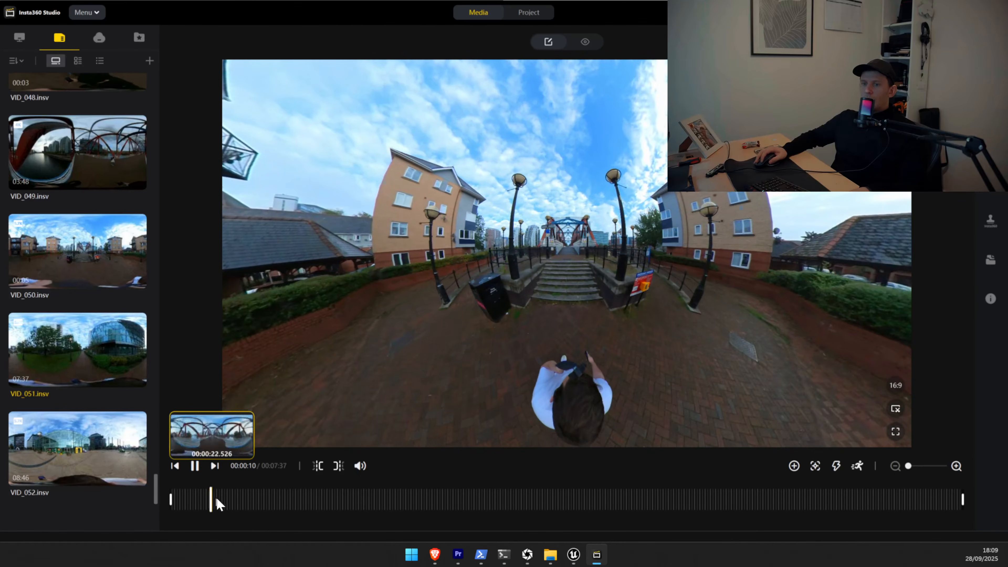
{"action": "left_click", "coordinate": [244, 499]}
{"action": "left_click_drag", "start_coordinate": [253, 501], "coordinate": [581, 473]}
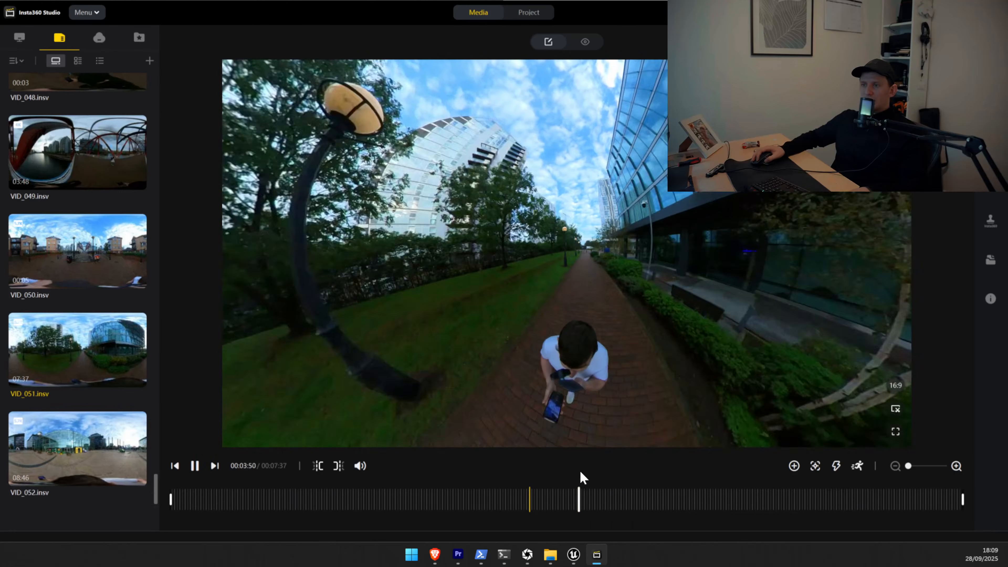
Look around the 360 footage of VID_051.insv in different directions at about 3:50 and about 5:45.
{"action": "left_click_drag", "start_coordinate": [610, 265], "coordinate": [420, 305]}
{"action": "left_click_drag", "start_coordinate": [684, 371], "coordinate": [473, 257]}
{"action": "left_click_drag", "start_coordinate": [621, 503], "coordinate": [760, 482]}
{"action": "left_click_drag", "start_coordinate": [422, 257], "coordinate": [785, 235]}
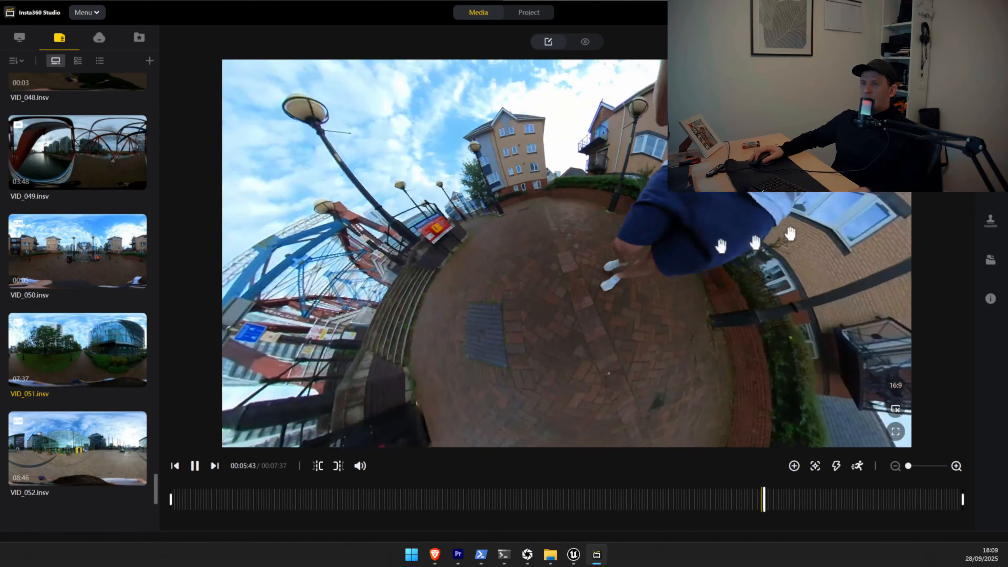
{"action": "left_click_drag", "start_coordinate": [450, 207], "coordinate": [607, 234]}
{"action": "left_click_drag", "start_coordinate": [492, 234], "coordinate": [617, 234]}
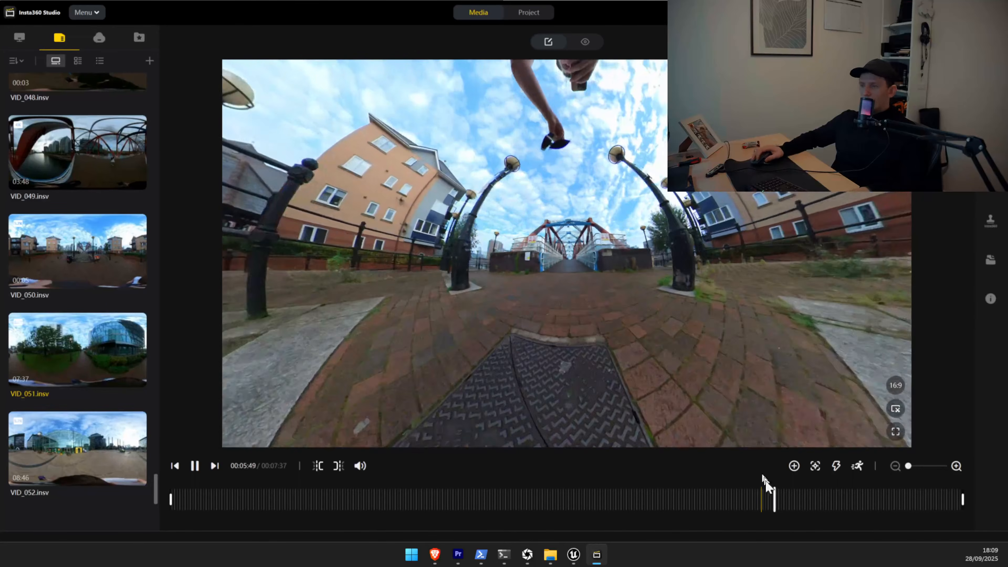
Pause VID_051.insv on the bridge at about 6:27, review its 360 video export settings, and close them without exporting.
{"action": "left_click", "coordinate": [810, 500]}
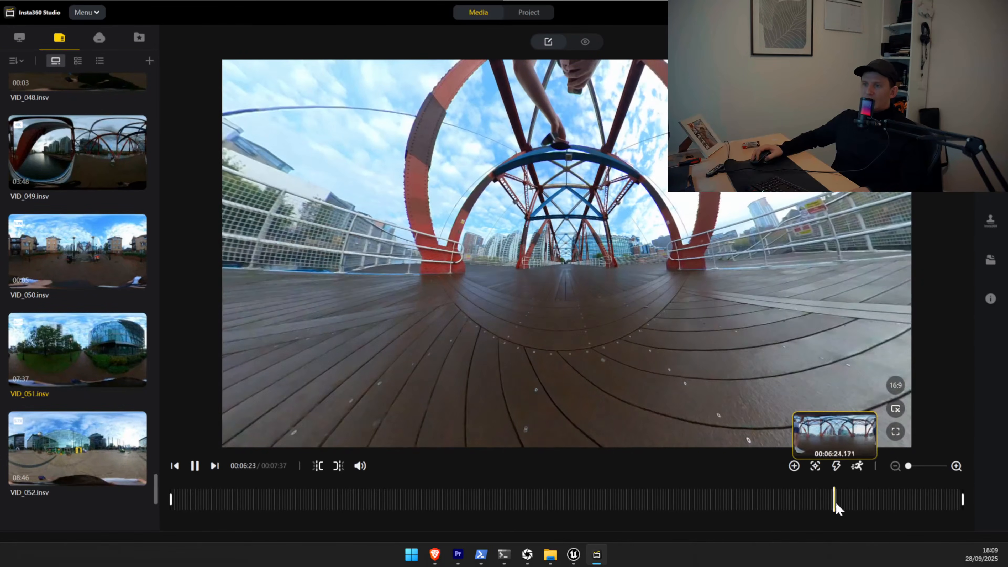
{"action": "left_click", "coordinate": [835, 501]}
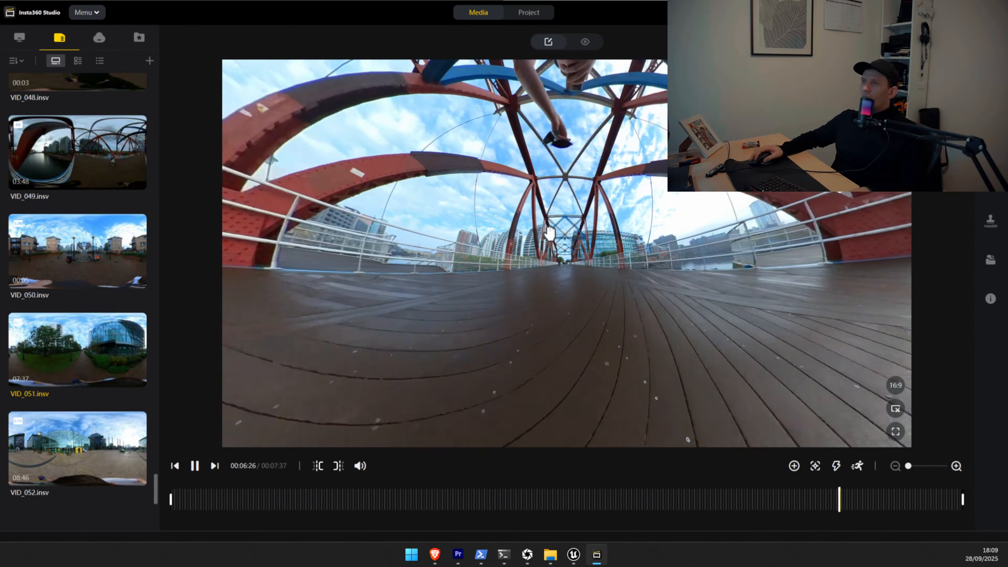
{"action": "key", "text": "space"}
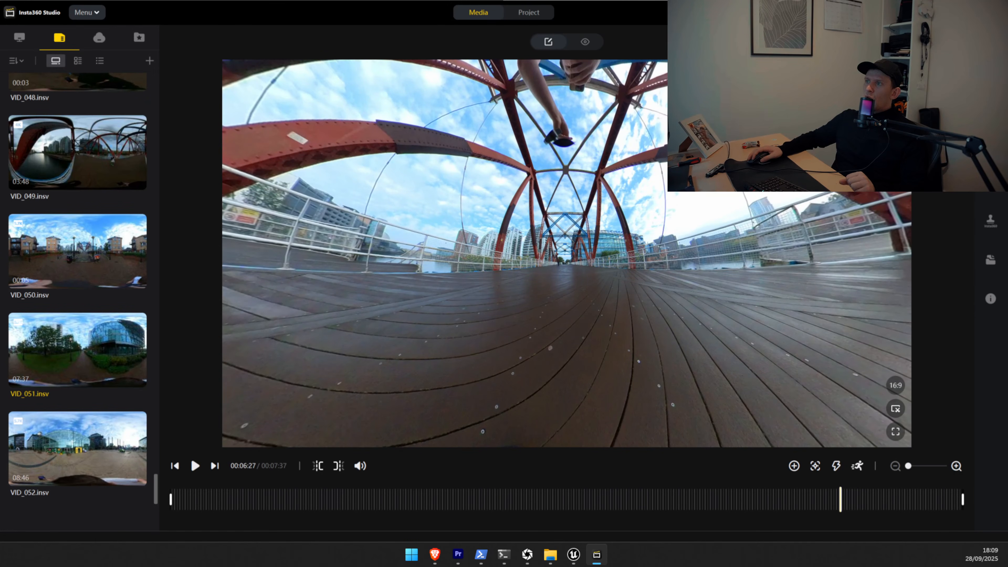
{"action": "key", "text": "ctrl+e"}
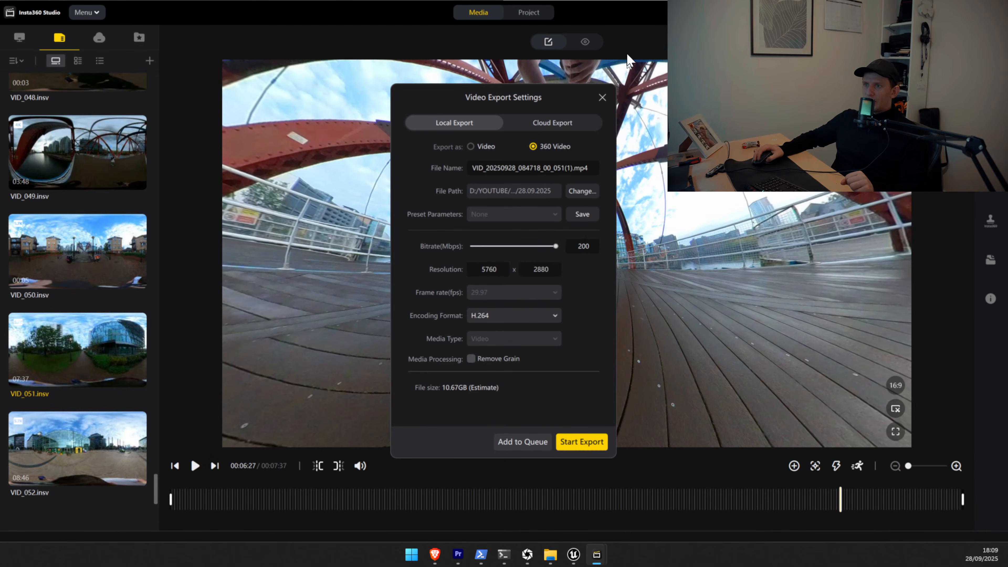
{"action": "left_click", "coordinate": [602, 97]}
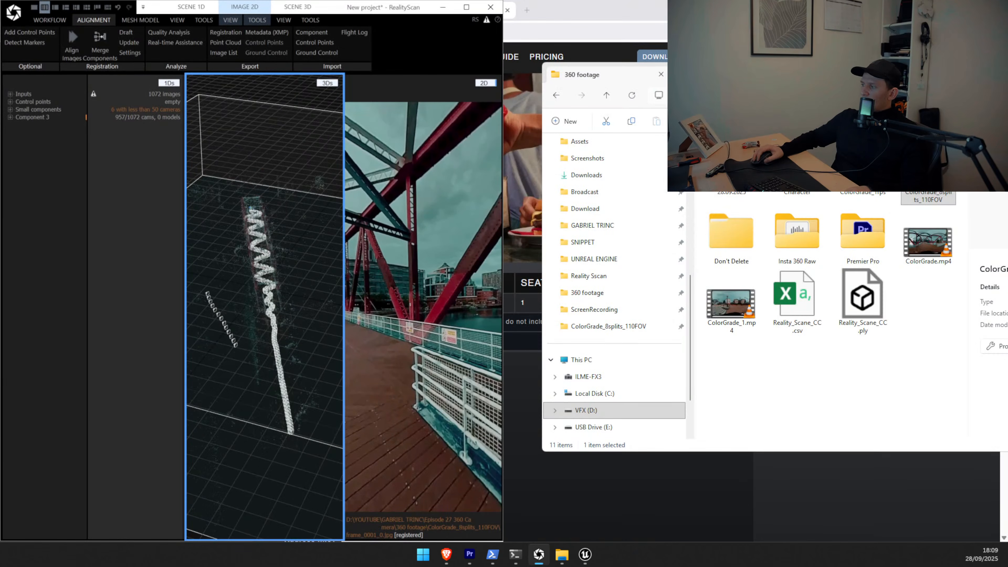
Switch to Premiere Pro and toggle the ColorGrade sequence's effects off and on to compare the footage with and without grading.
{"action": "key", "text": "alt+Tab"}
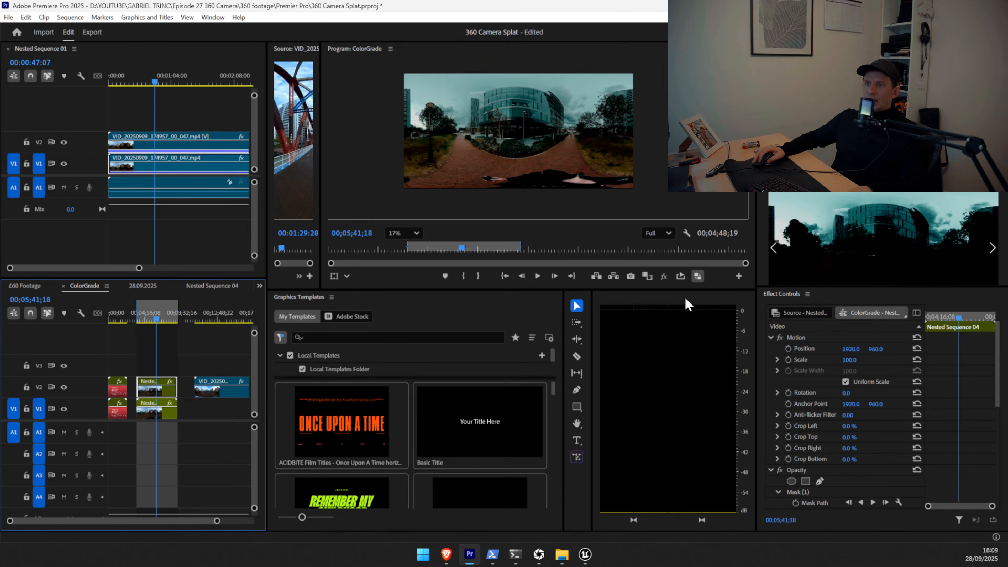
{"action": "left_click", "coordinate": [662, 279]}
{"action": "left_click", "coordinate": [662, 279]}
{"action": "left_click", "coordinate": [662, 279]}
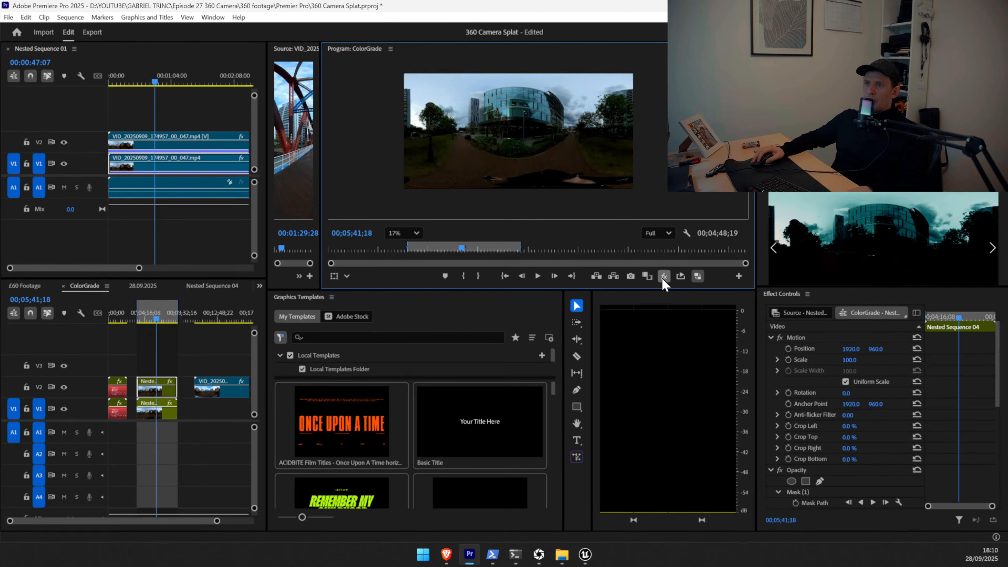
{"action": "left_click", "coordinate": [662, 278]}
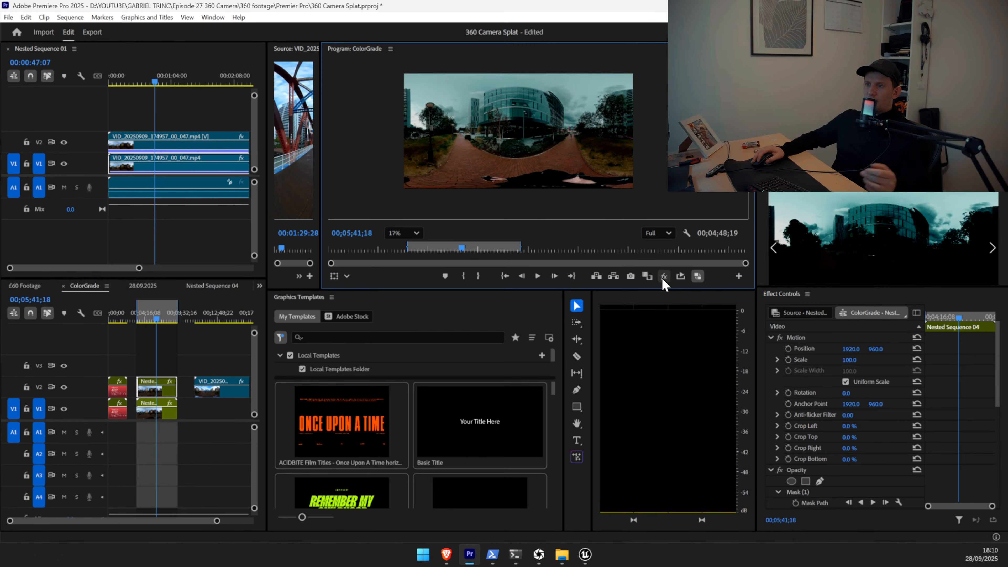
{"action": "left_click", "coordinate": [663, 278]}
{"action": "left_click", "coordinate": [663, 278]}
{"action": "left_click", "coordinate": [663, 278]}
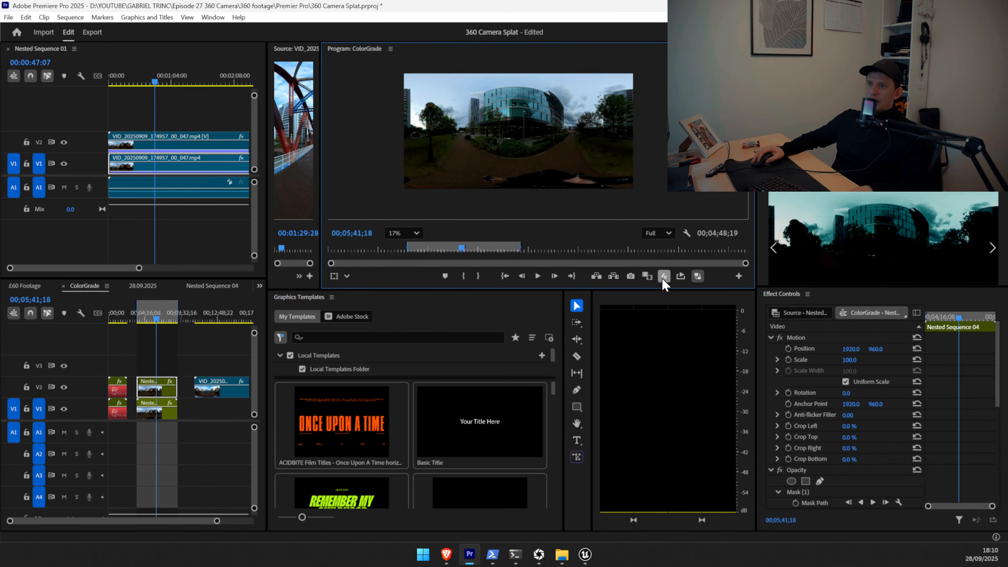
{"action": "left_click", "coordinate": [663, 278]}
{"action": "left_click", "coordinate": [663, 278]}
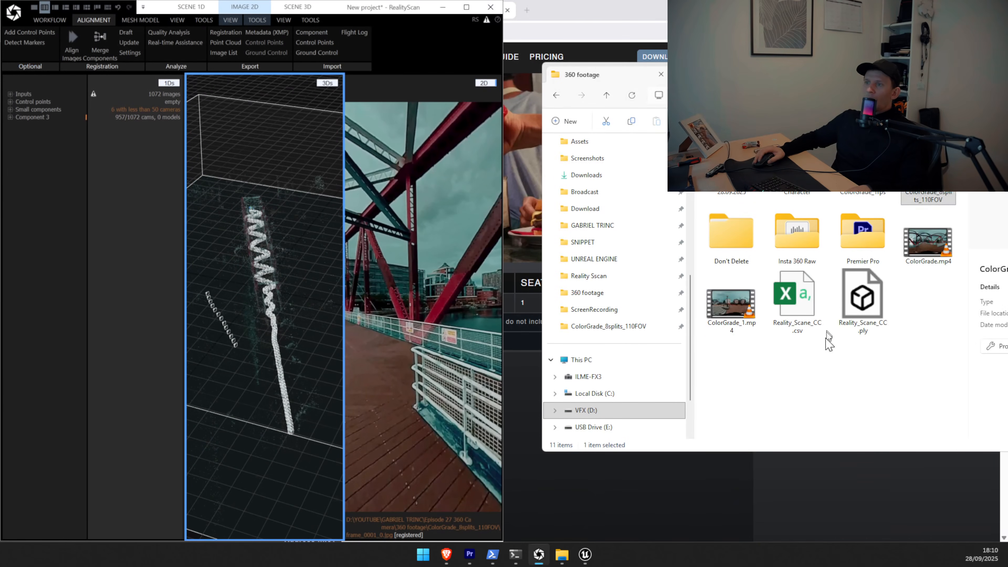
Open image_0001.jpg from the ColorGrade_1fps folder, browse the extracted 360 frames through image_0023.jpg, and close the image viewer.
{"action": "left_click", "coordinate": [857, 208]}
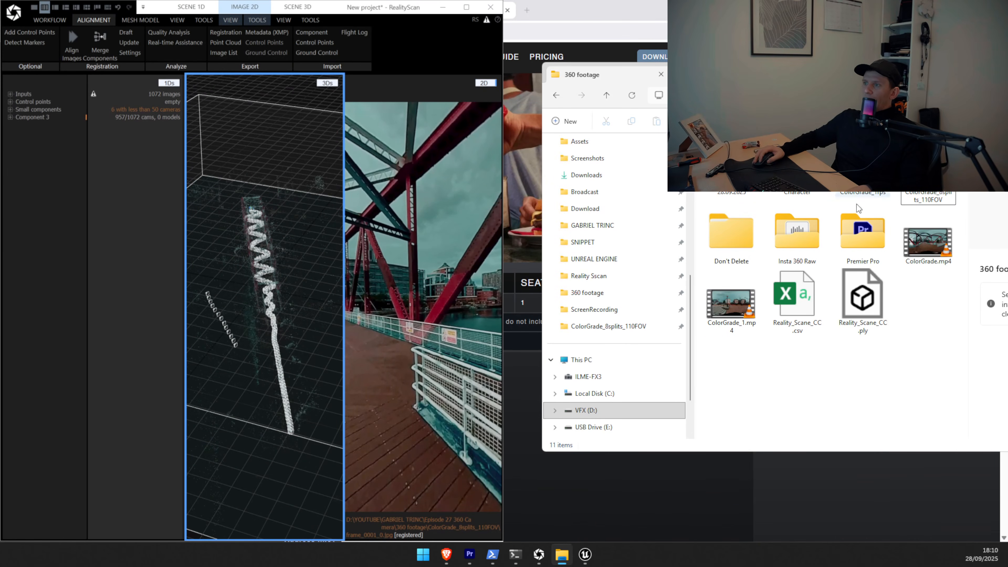
{"action": "left_click_drag", "start_coordinate": [834, 74], "coordinate": [714, 84]}
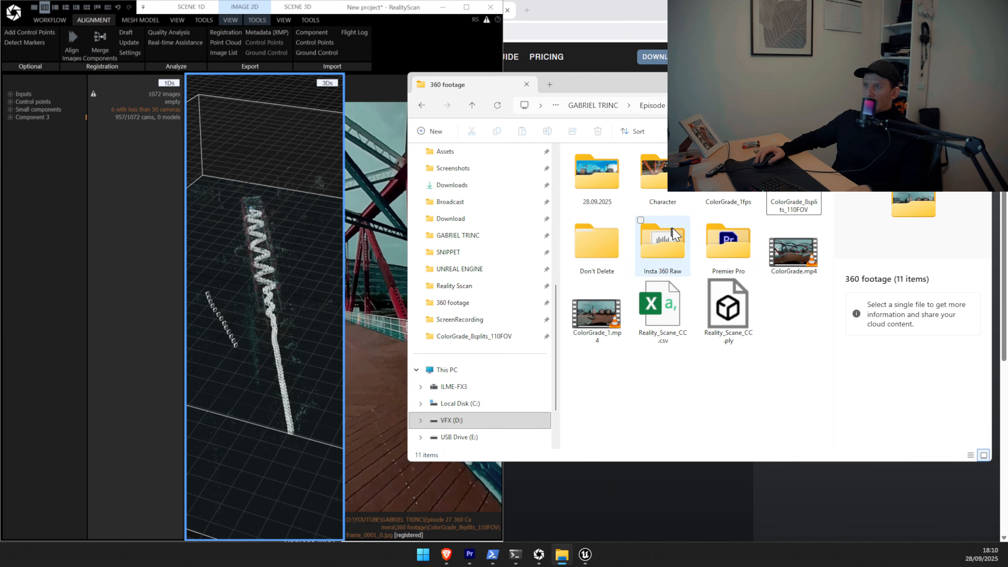
{"action": "double_click", "coordinate": [726, 199]}
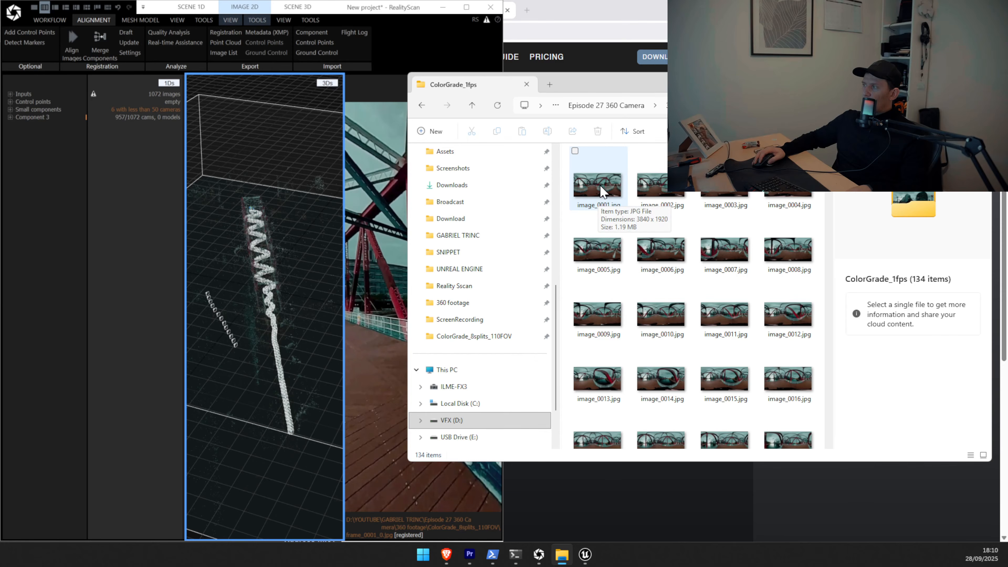
{"action": "left_click", "coordinate": [602, 192]}
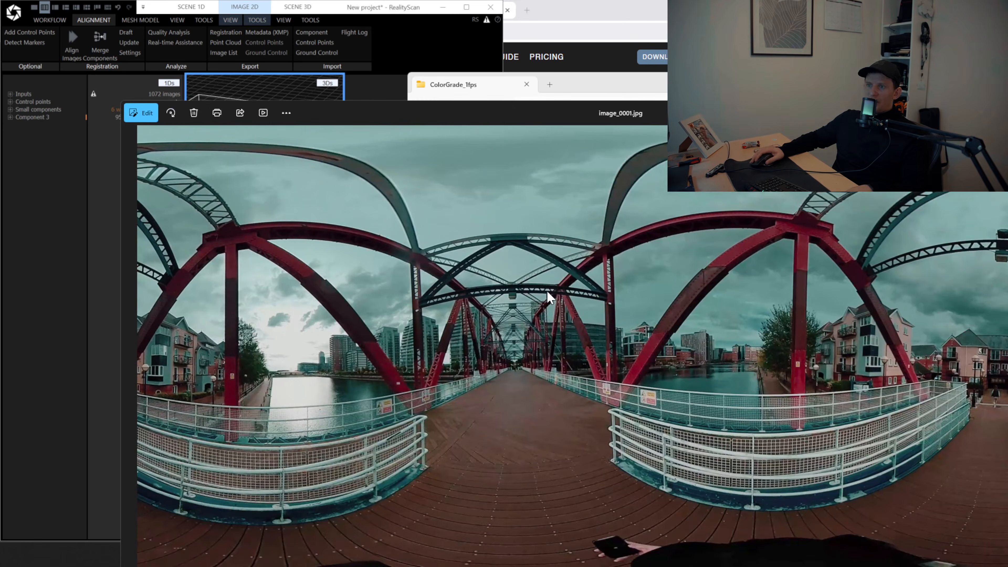
{"action": "scroll", "coordinate": [549, 297], "scroll_direction": "down", "scroll_amount": 7}
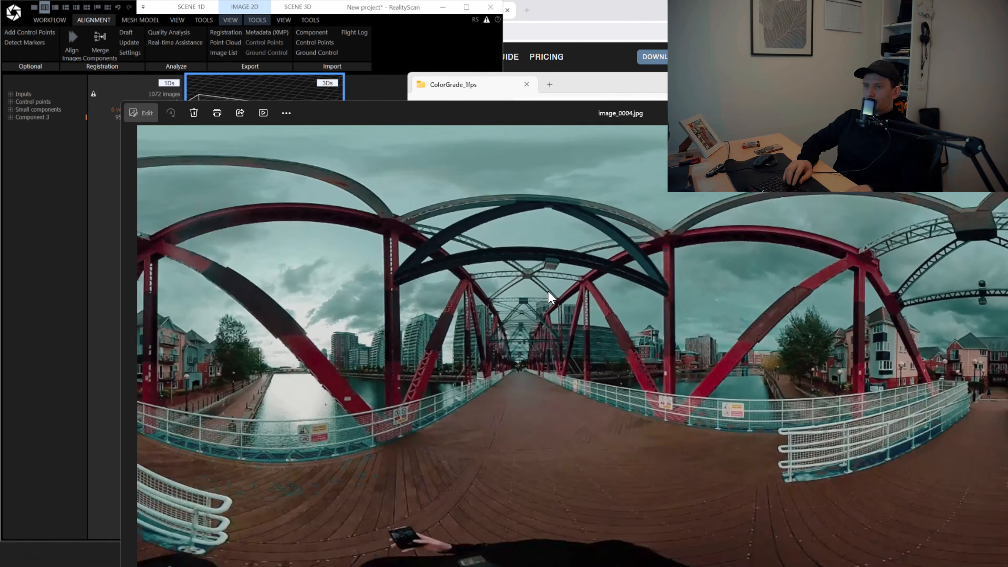
{"action": "scroll", "coordinate": [549, 297], "scroll_direction": "down", "scroll_amount": 11}
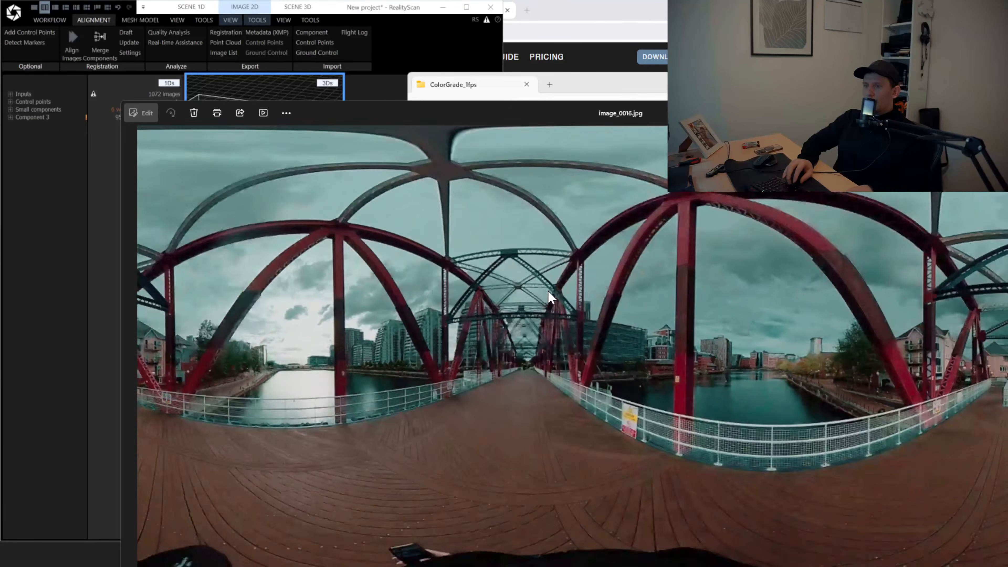
{"action": "scroll", "coordinate": [549, 297], "scroll_direction": "down", "scroll_amount": 4}
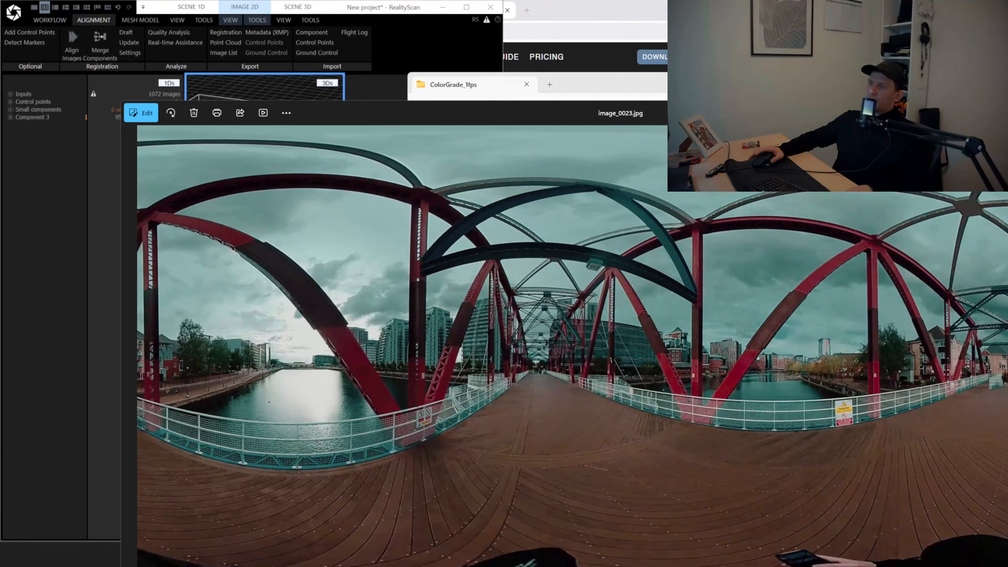
{"action": "left_click_drag", "start_coordinate": [754, 113], "coordinate": [688, 114]}
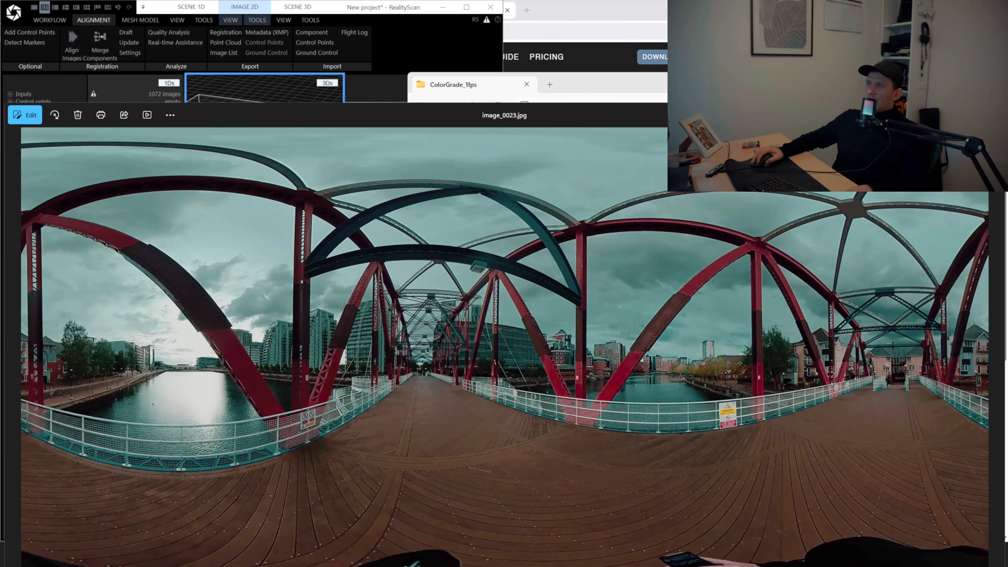
{"action": "left_click", "coordinate": [993, 114]}
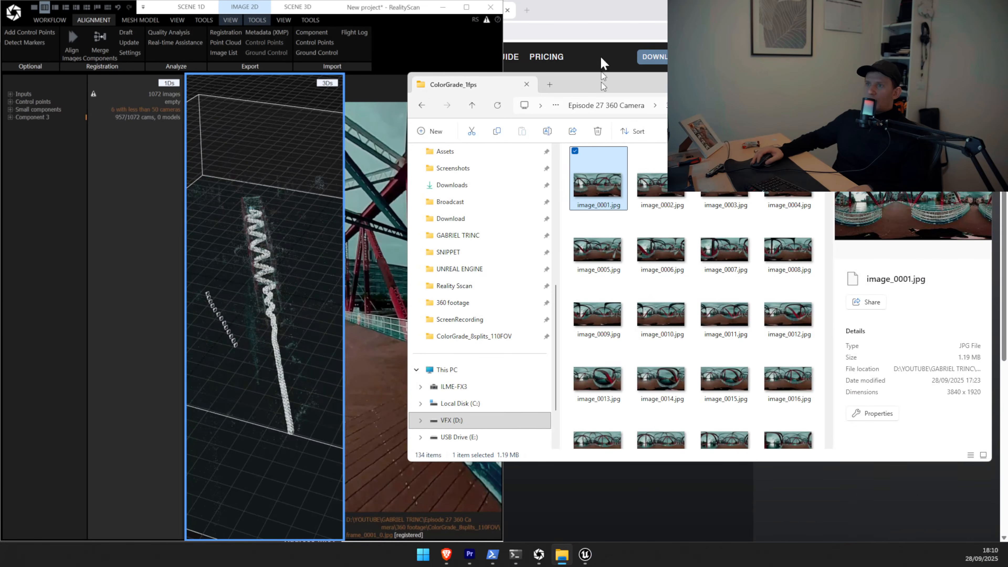
Go up to the Episode 27 360 Camera folder, open Portable360ToolKit, and run start_gui.bat despite the unverified publisher.
{"action": "left_click", "coordinate": [472, 106]}
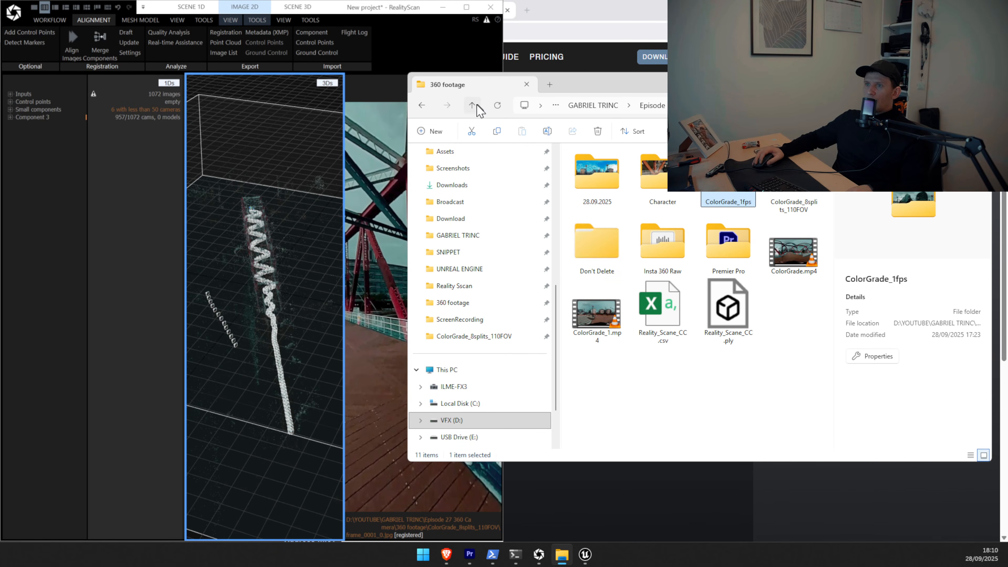
{"action": "left_click", "coordinate": [472, 105]}
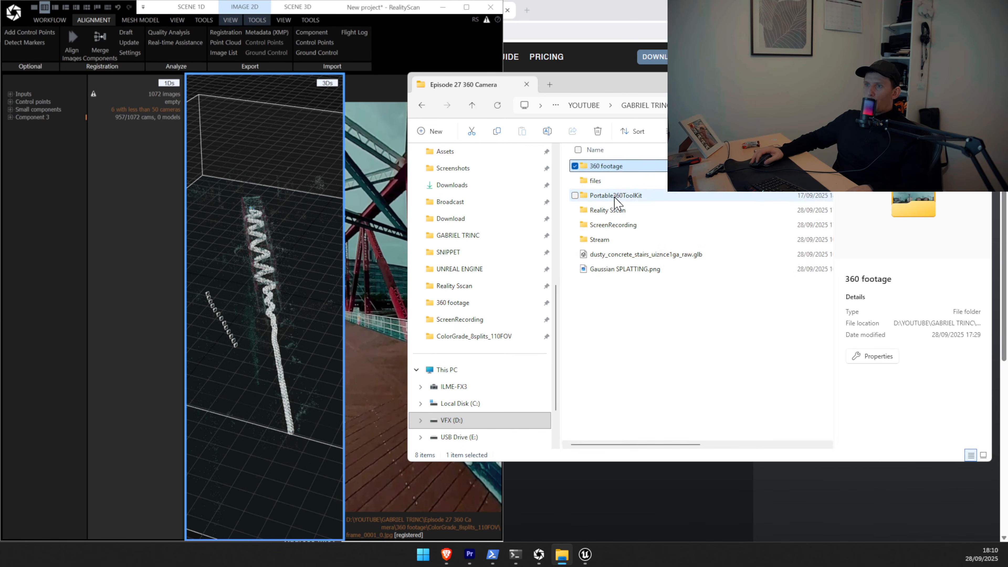
{"action": "double_click", "coordinate": [615, 195]}
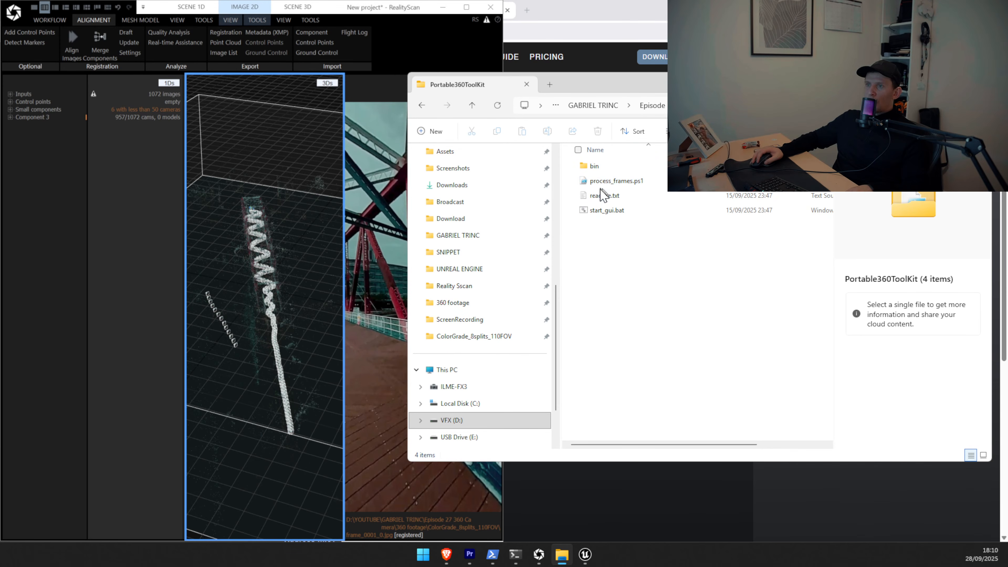
{"action": "double_click", "coordinate": [612, 213]}
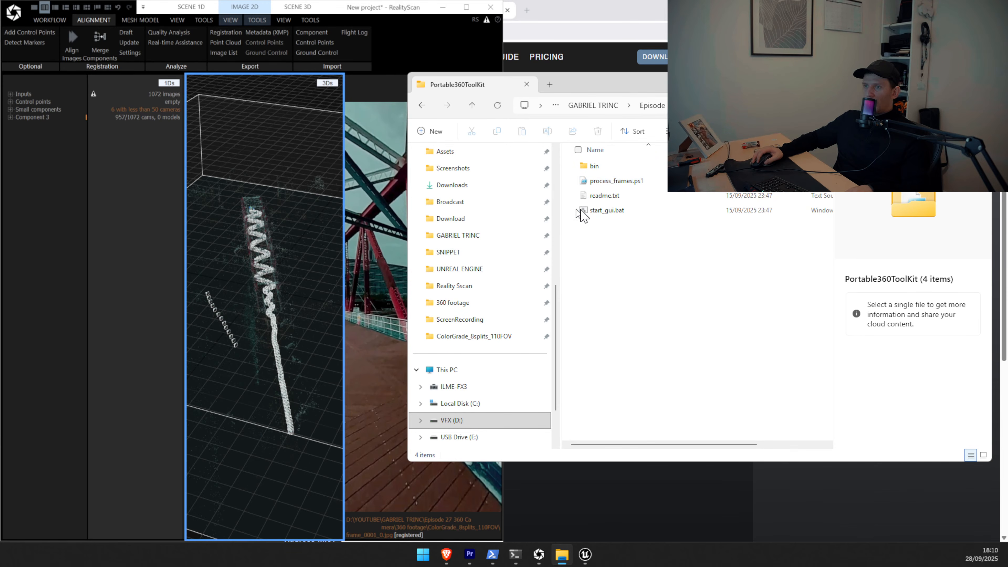
{"action": "double_click", "coordinate": [628, 214]}
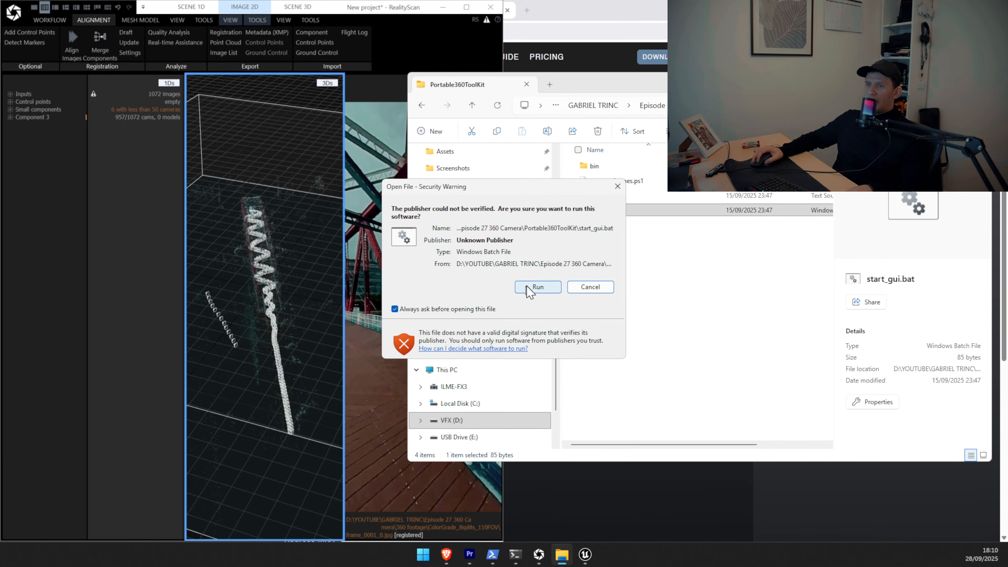
{"action": "left_click", "coordinate": [529, 289]}
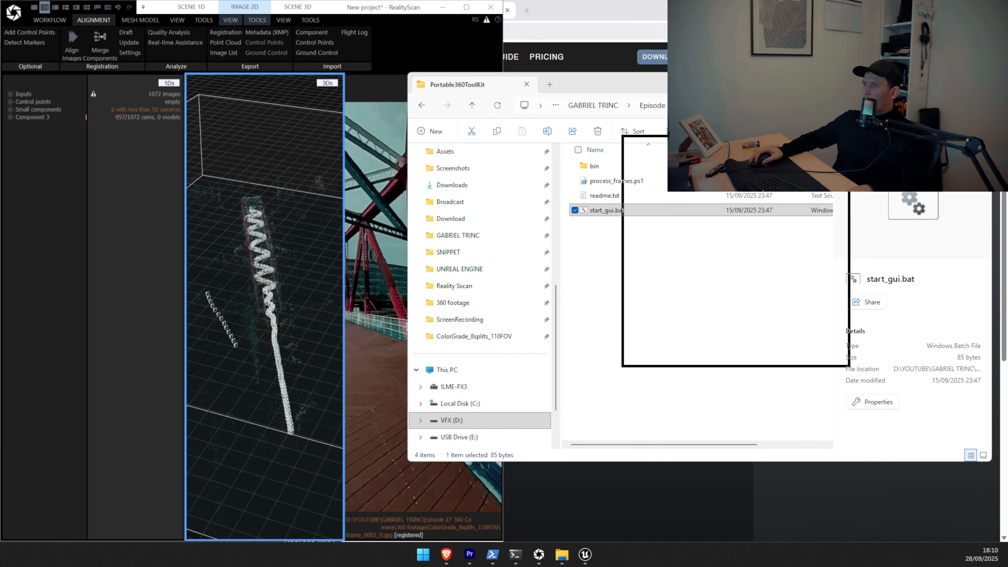
{"action": "left_click", "coordinate": [722, 359]}
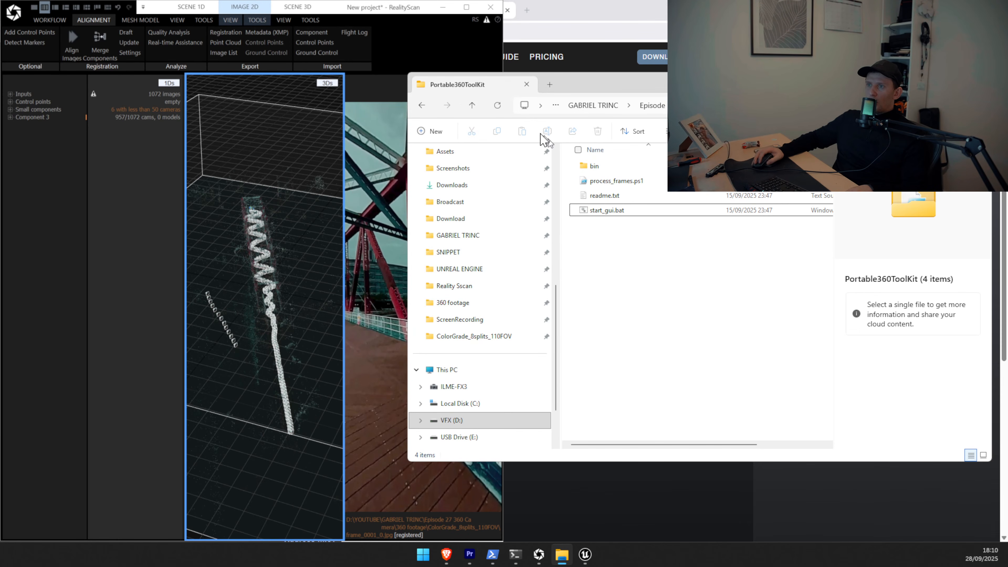
Open the 360 footage folder, arrange it beside the FFmpeg & AliceVision GUI window, and select ColorGrade.mp4.
{"action": "left_click", "coordinate": [473, 107]}
{"action": "double_click", "coordinate": [616, 166]}
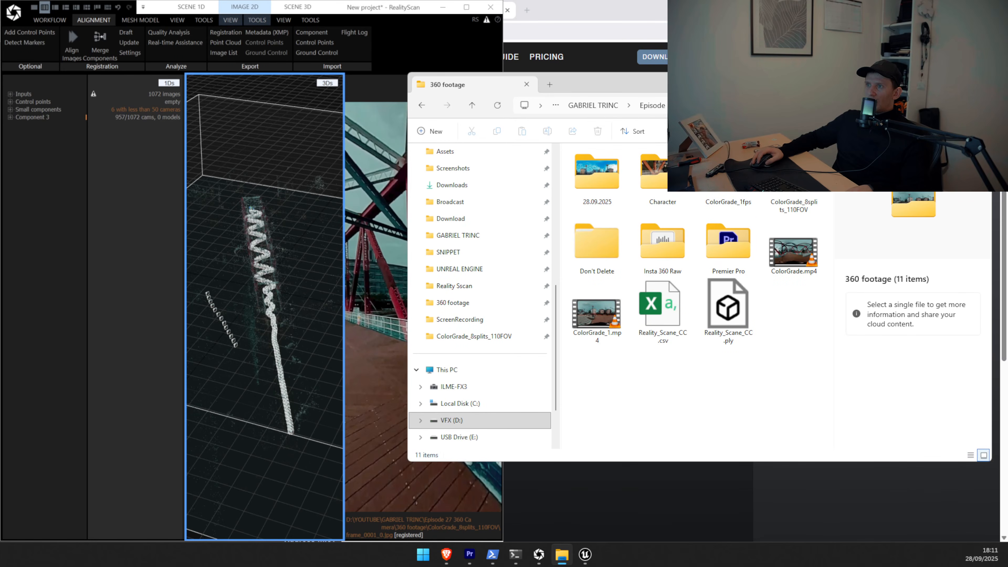
{"action": "left_click_drag", "start_coordinate": [727, 87], "coordinate": [449, 254]}
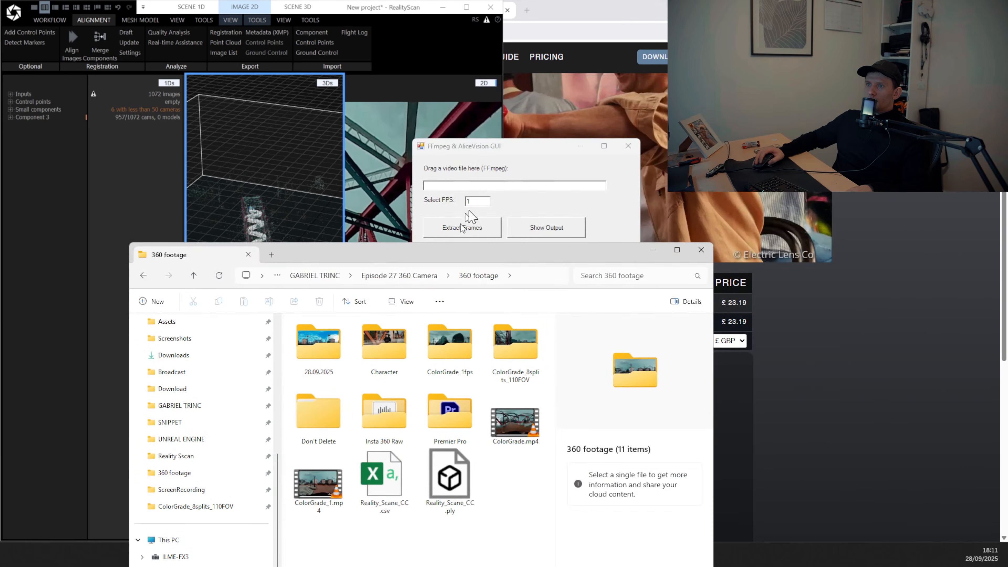
{"action": "left_click_drag", "start_coordinate": [497, 154], "coordinate": [680, 105]}
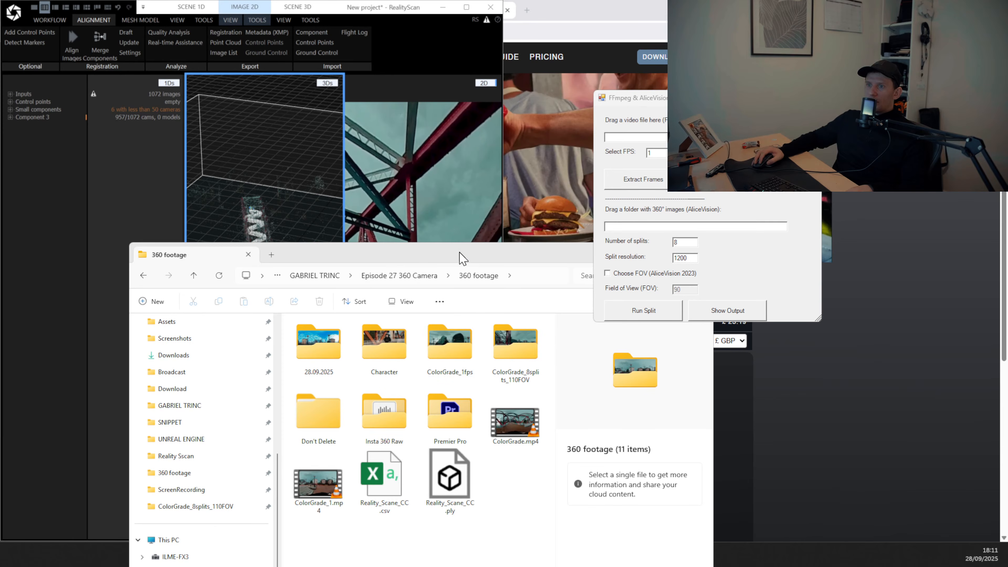
{"action": "left_click_drag", "start_coordinate": [461, 254], "coordinate": [376, 188]}
{"action": "left_click", "coordinate": [404, 356]}
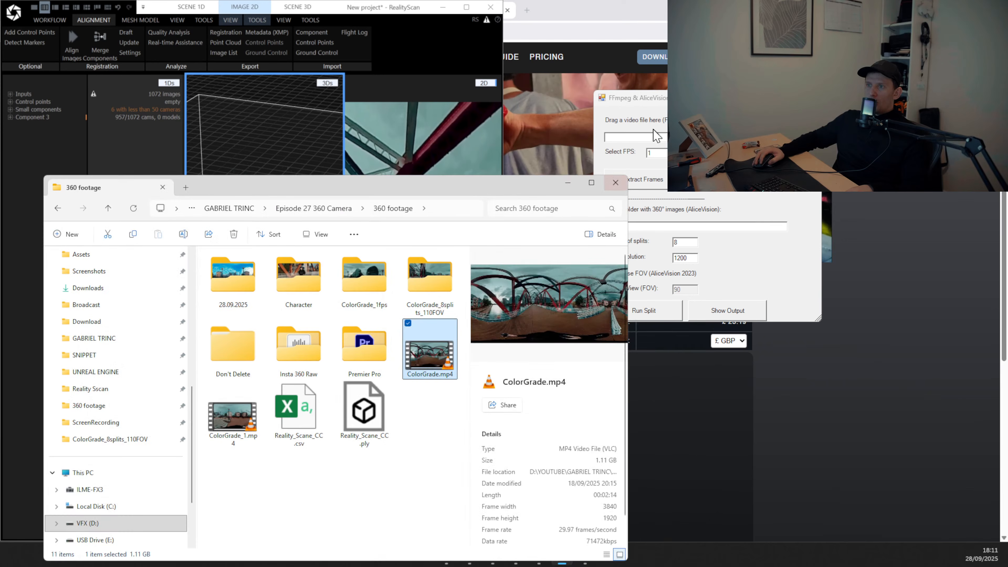
{"action": "left_click", "coordinate": [633, 154]}
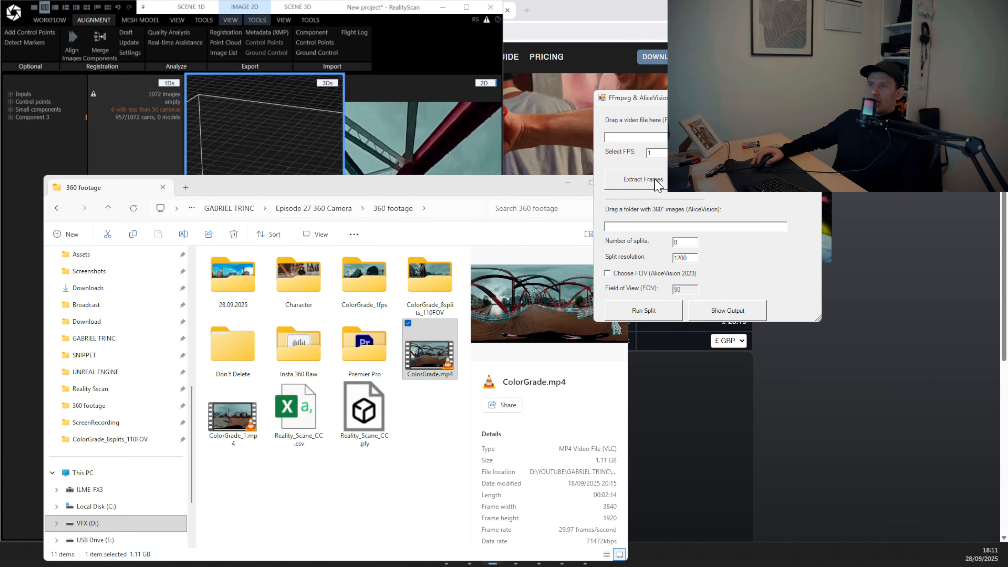
Look through the extracted 360 frames in the ColorGrade_1fps folder and return to the 360 footage folder.
{"action": "left_click", "coordinate": [364, 278]}
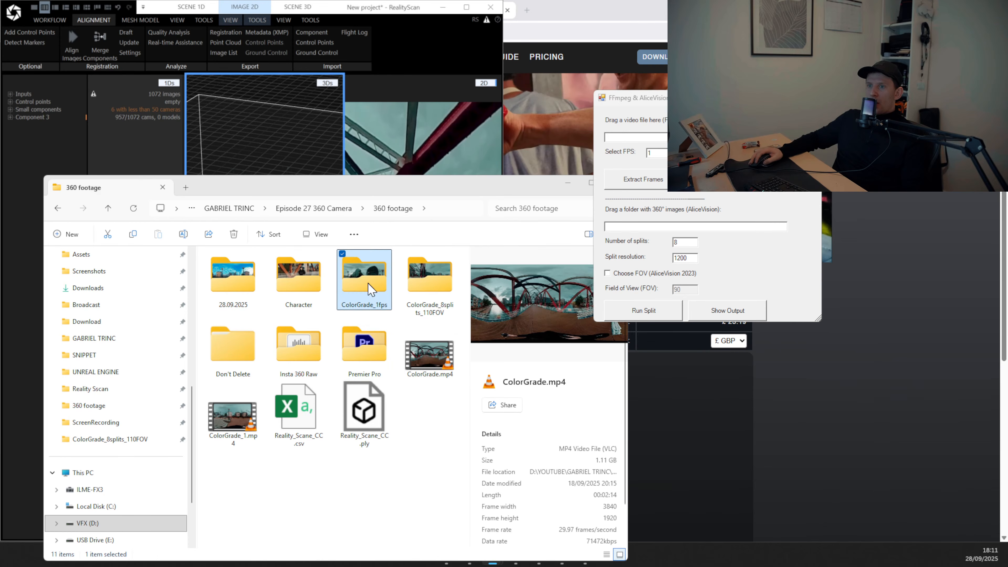
{"action": "scroll", "coordinate": [353, 347], "scroll_direction": "down", "scroll_amount": 15}
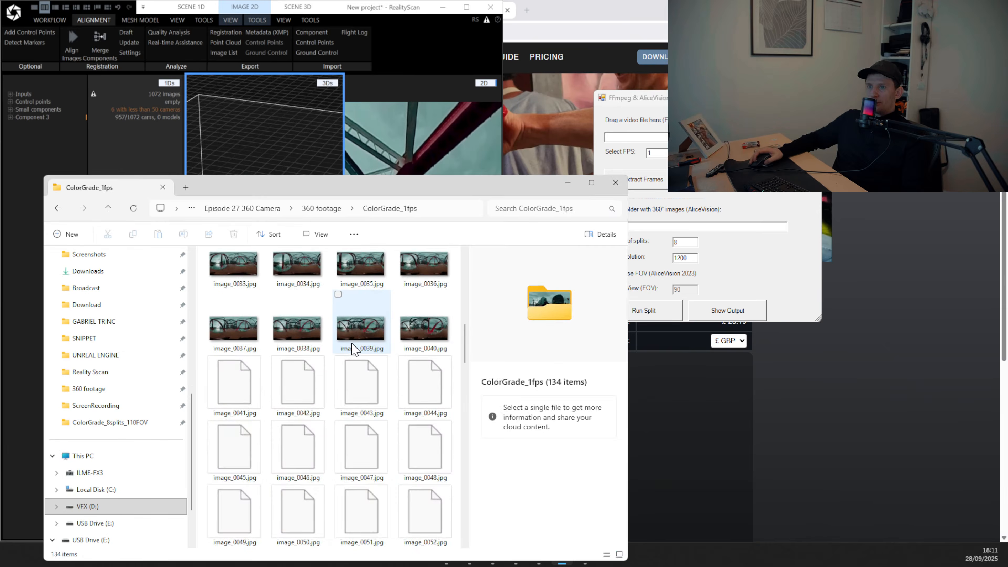
{"action": "scroll", "coordinate": [353, 349], "scroll_direction": "up", "scroll_amount": 15}
{"action": "scroll", "coordinate": [158, 266], "scroll_direction": "up", "scroll_amount": 4}
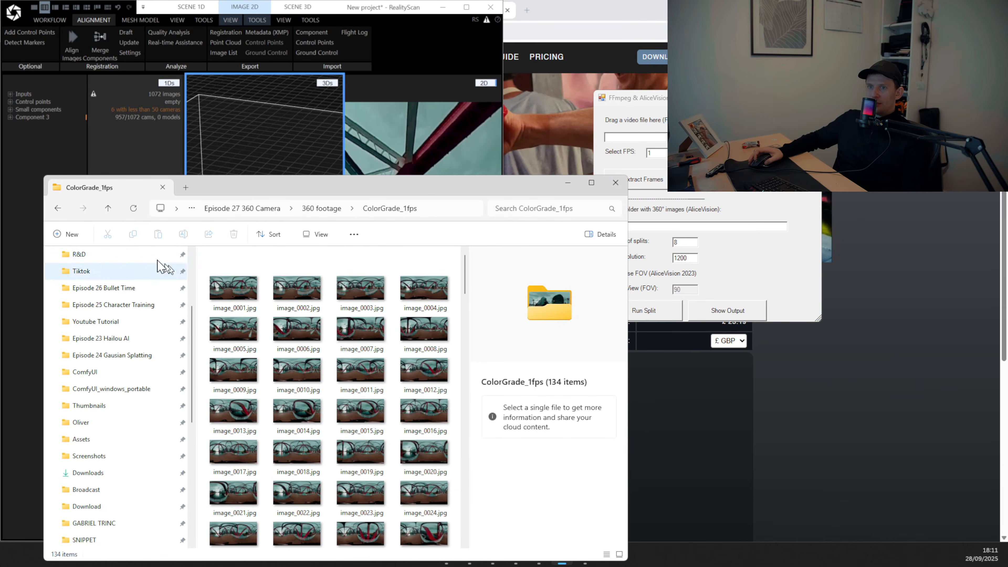
{"action": "left_click", "coordinate": [108, 209]}
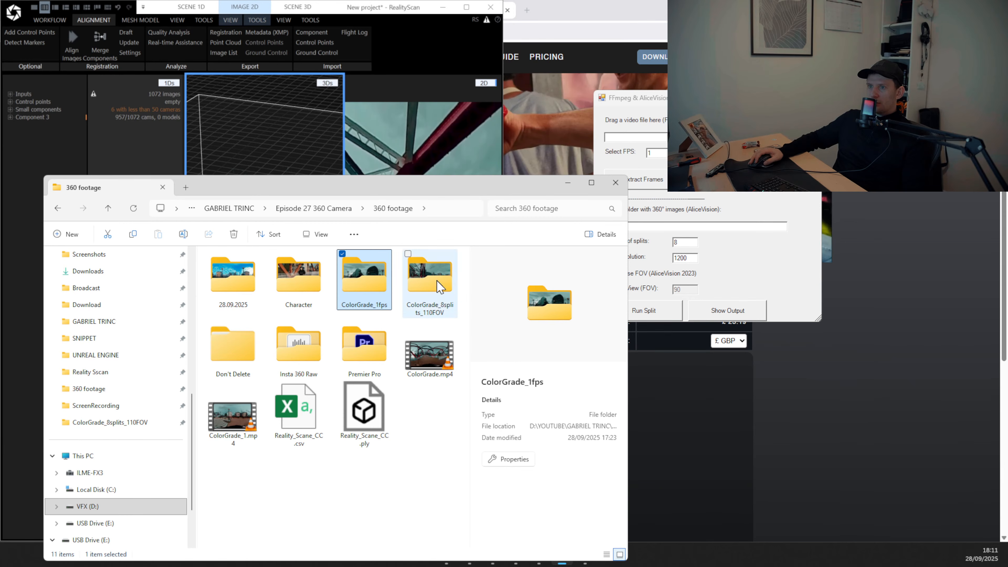
Open frame_0001_0.jpg from the ColorGrade_8splits_110FOV folder, browse the split images through frame_0003_0.jpg, and close the viewer and folder window.
{"action": "double_click", "coordinate": [411, 283]}
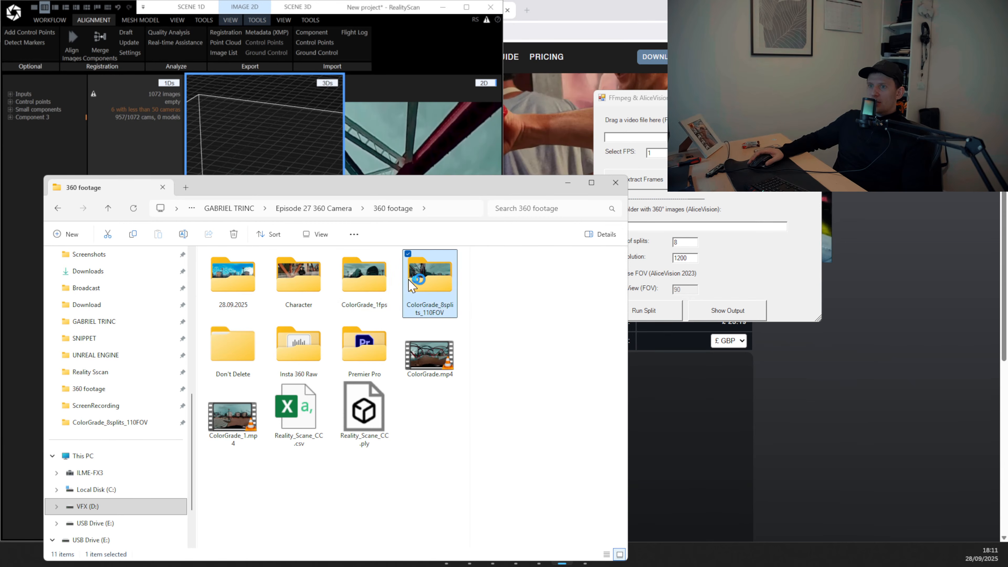
{"action": "left_click", "coordinate": [240, 275]}
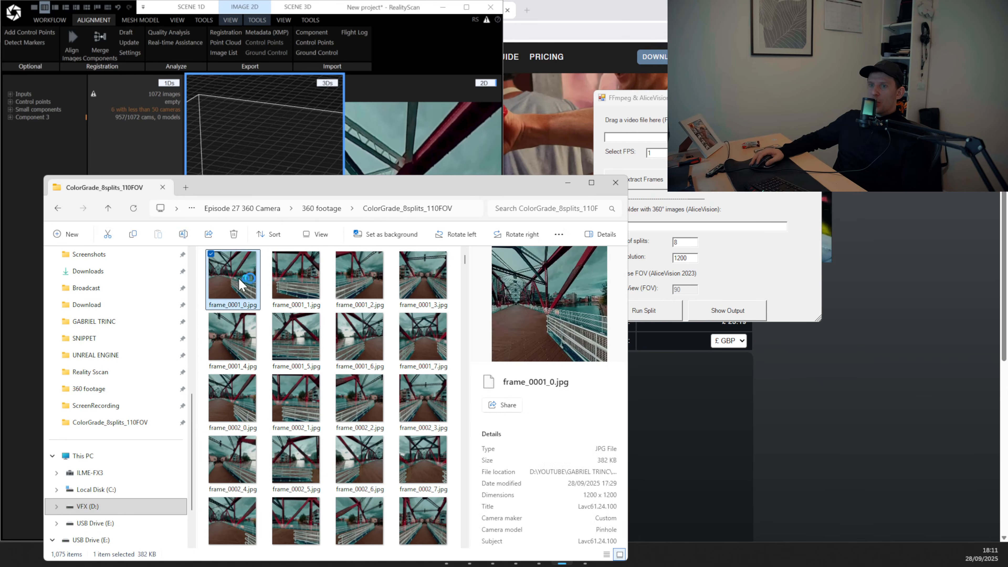
{"action": "double_click", "coordinate": [600, 357]}
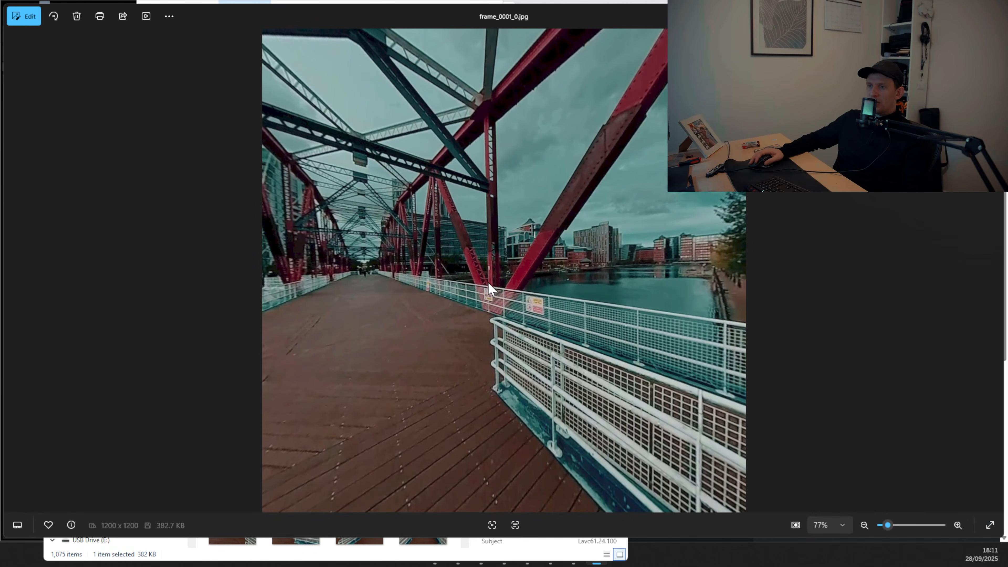
{"action": "key", "text": "Right"}
{"action": "key", "text": "Right"}
{"action": "key", "text": "Right"}
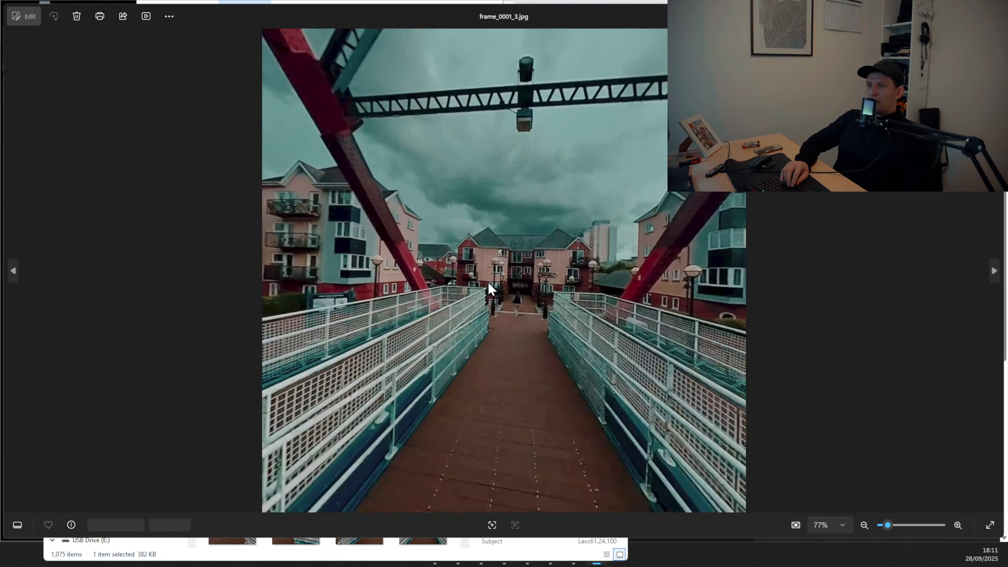
{"action": "key", "text": "Right"}
{"action": "key", "text": "Right"}
{"action": "key", "text": "Right"}
{"action": "key", "text": "Right"}
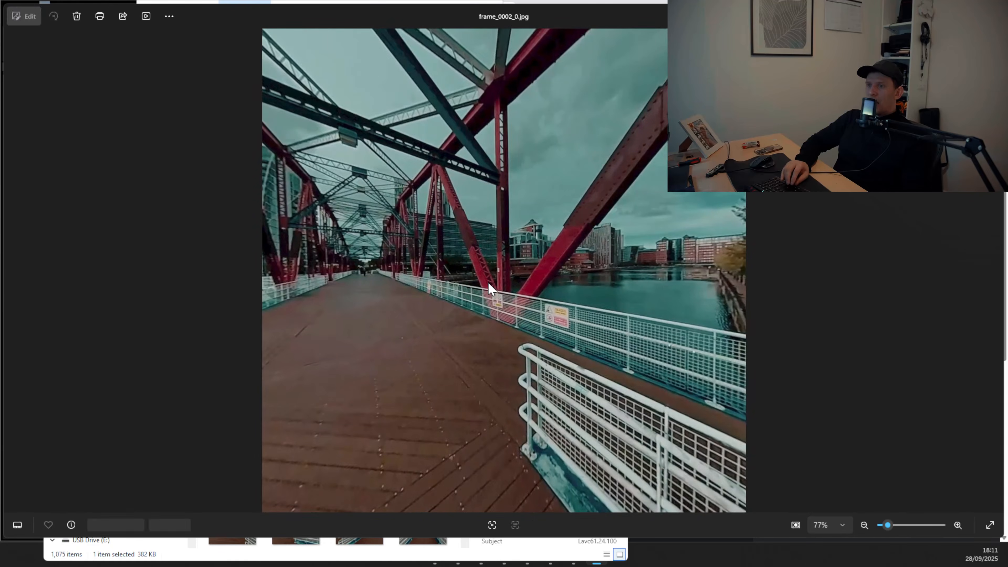
{"action": "key", "text": "Right"}
{"action": "key", "text": "Right"}
{"action": "key", "text": "Right"}
{"action": "key", "text": "Right"}
{"action": "key", "text": "Right"}
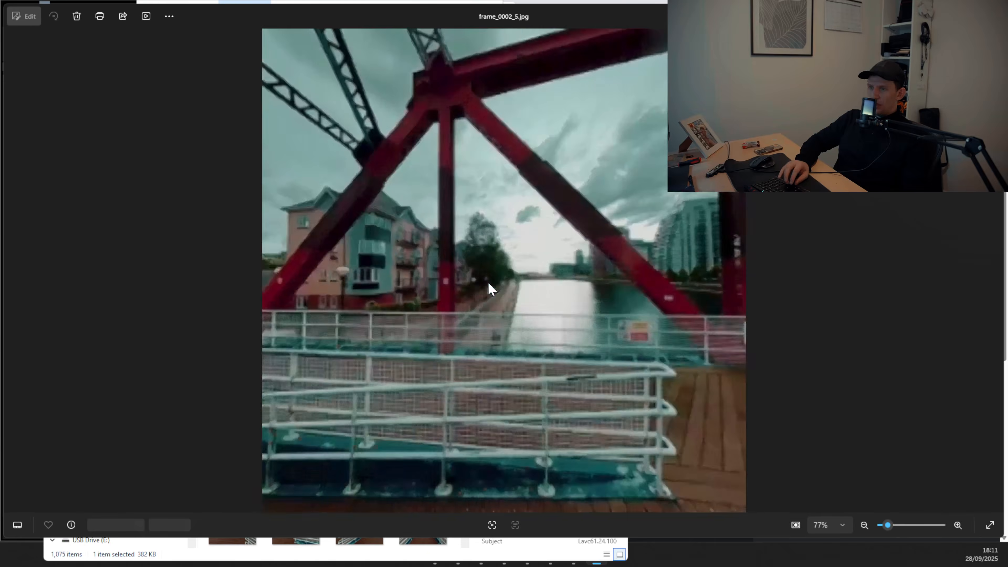
{"action": "key", "text": "Right"}
{"action": "key", "text": "Right"}
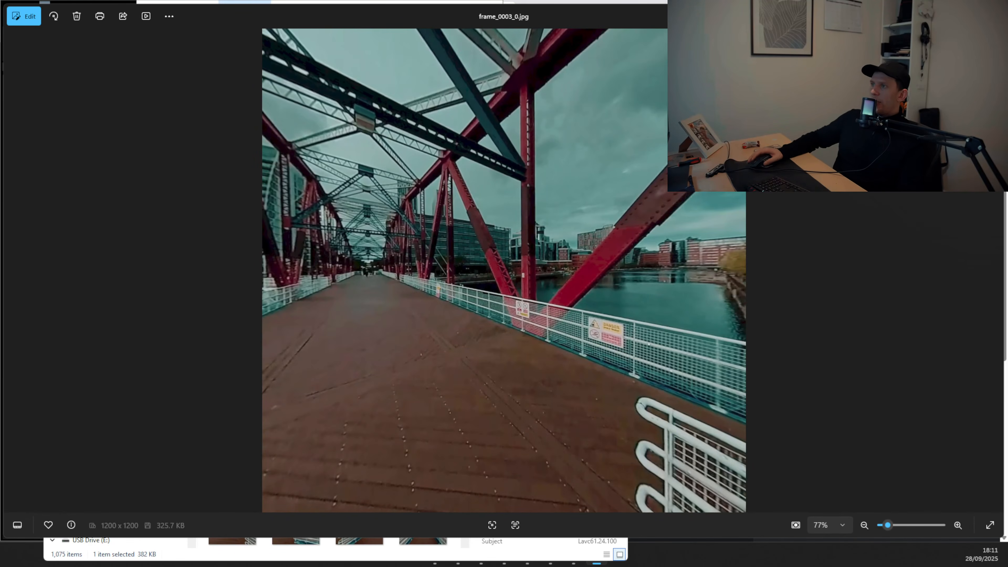
{"action": "left_click", "coordinate": [992, 16]}
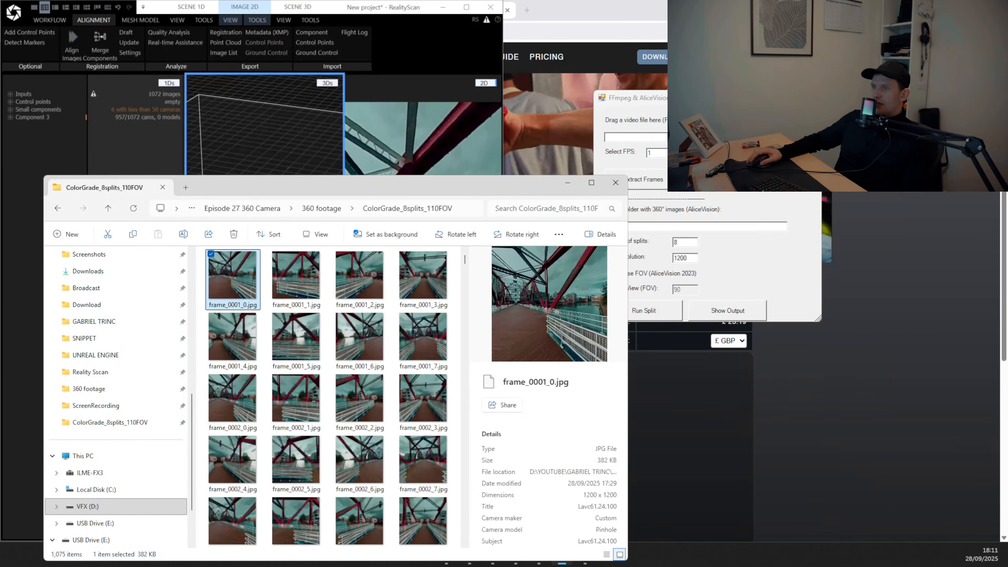
{"action": "left_click", "coordinate": [615, 183]}
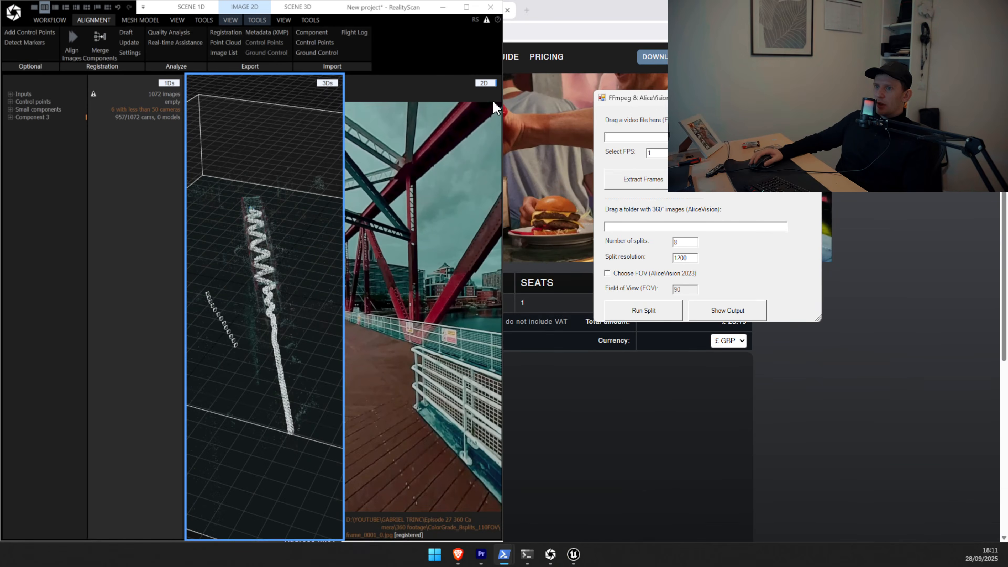
Maximize RealityScan, view the RealityScan page in the Epic Games Launcher, and put the launcher away.
{"action": "left_click", "coordinate": [467, 8]}
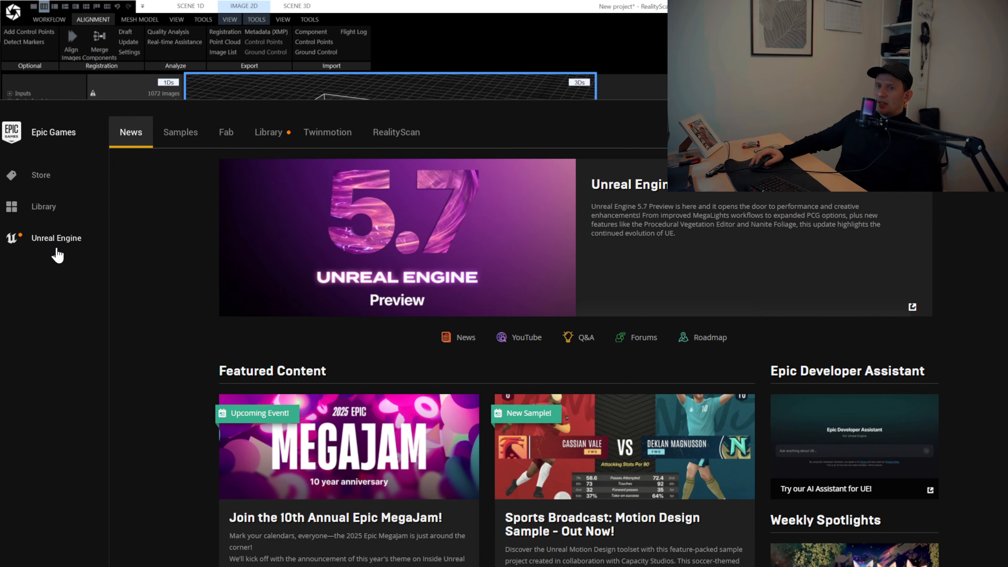
{"action": "left_click", "coordinate": [394, 137]}
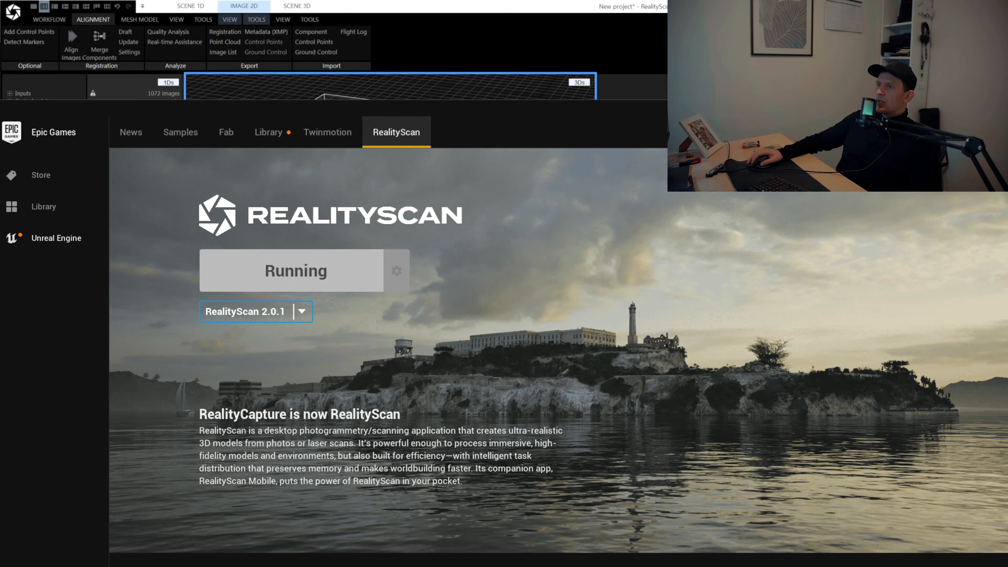
{"action": "left_click_drag", "start_coordinate": [775, 116], "coordinate": [567, 125]}
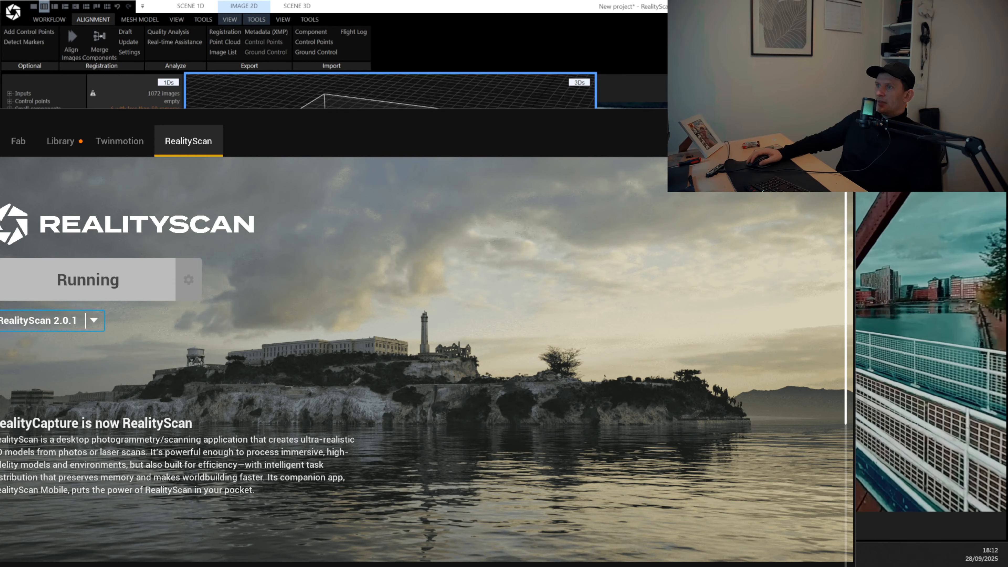
{"action": "left_click", "coordinate": [844, 118]}
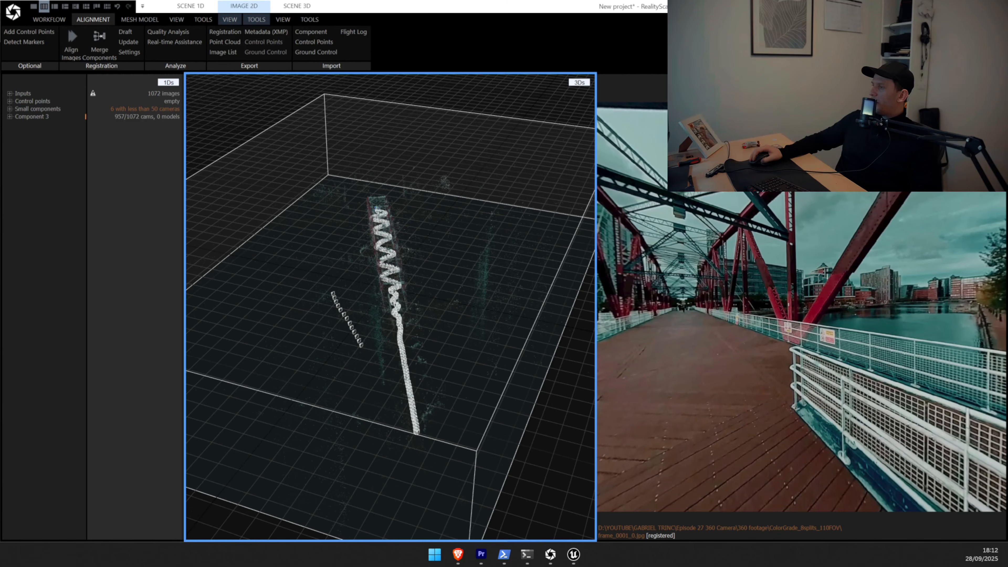
Locate the ColorGrade_8splits_110FOV image folder inside 360 footage, select it, and return to the RealityScan window.
{"action": "left_click_drag", "start_coordinate": [1005, 196], "coordinate": [708, 172]}
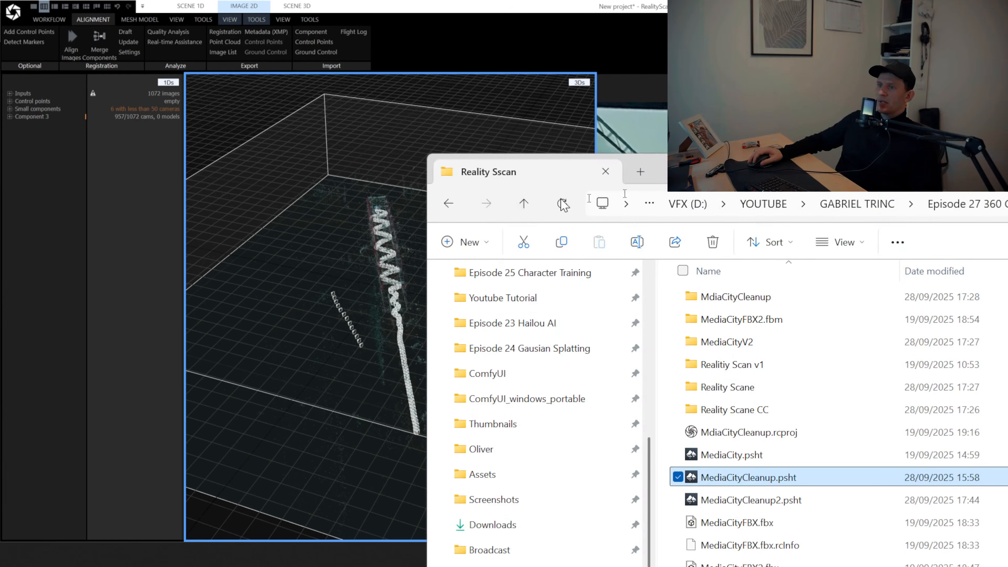
{"action": "left_click", "coordinate": [517, 206]}
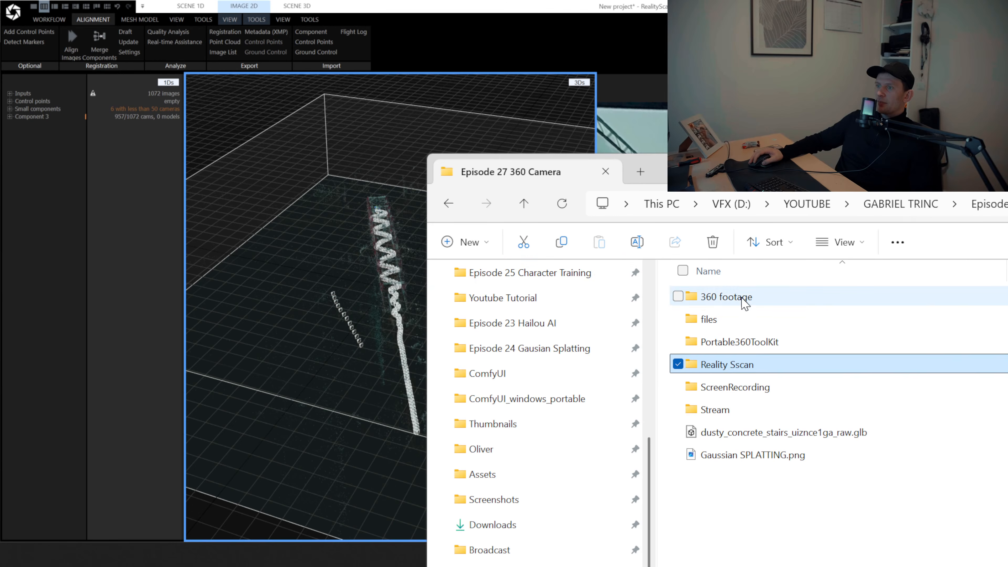
{"action": "double_click", "coordinate": [743, 299]}
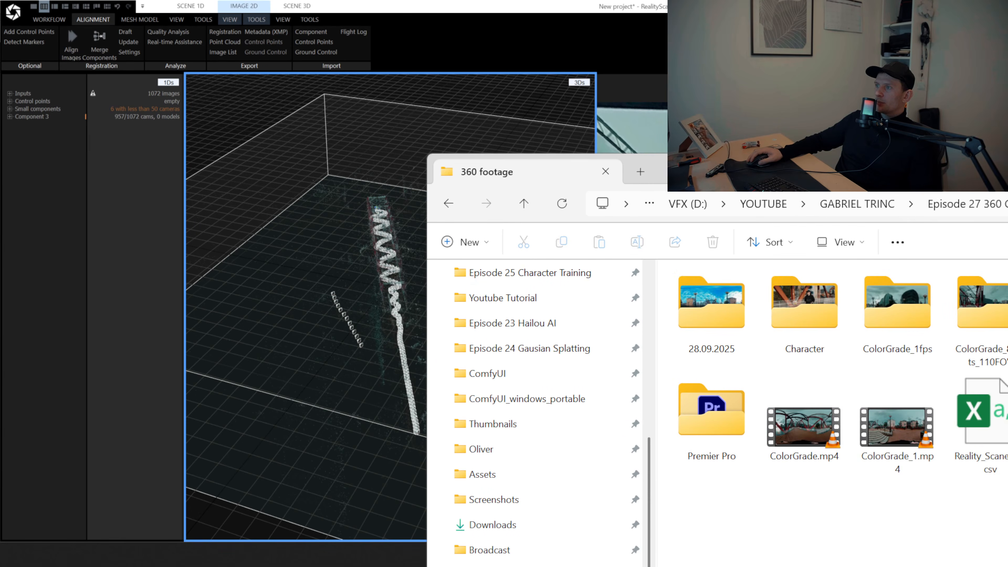
{"action": "left_click_drag", "start_coordinate": [699, 172], "coordinate": [603, 161]}
{"action": "left_click", "coordinate": [906, 315]}
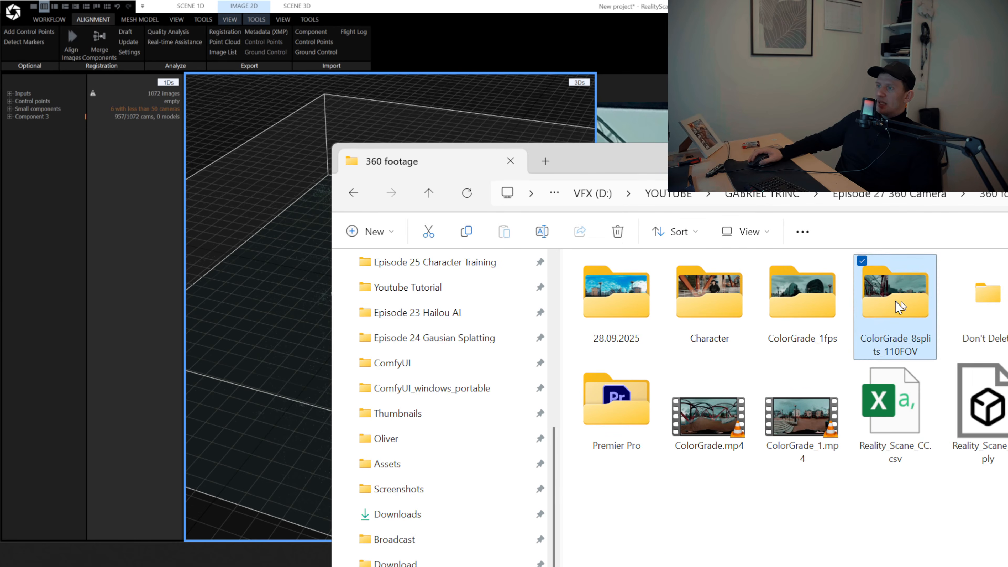
{"action": "mouse_move", "coordinate": [898, 307]}
{"action": "left_mouse_down"}
{"action": "mouse_move", "coordinate": [289, 317]}
{"action": "mouse_move", "coordinate": [817, 354]}
{"action": "mouse_move", "coordinate": [888, 337]}
{"action": "mouse_move", "coordinate": [891, 315]}
{"action": "left_mouse_up"}
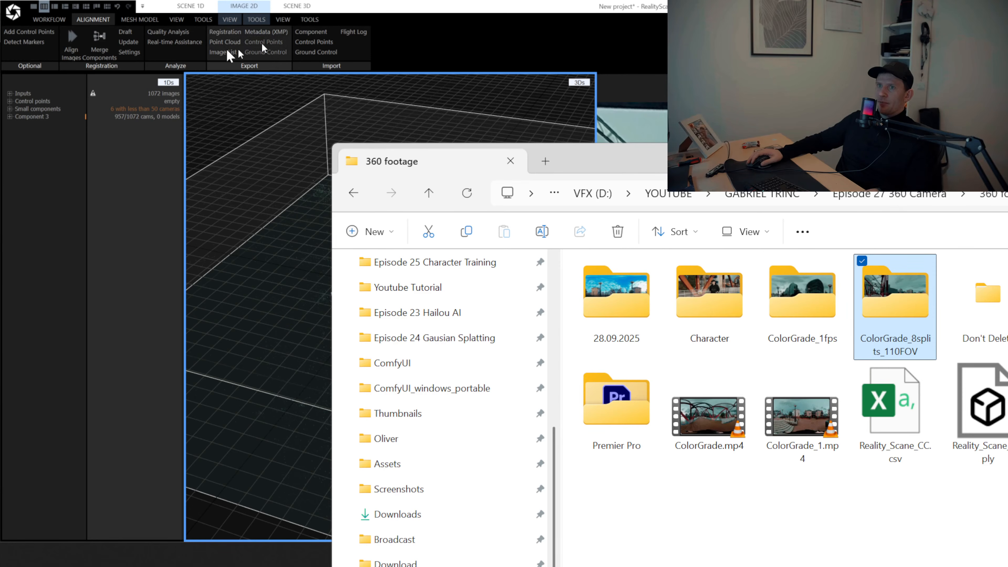
{"action": "left_click", "coordinate": [421, 7]}
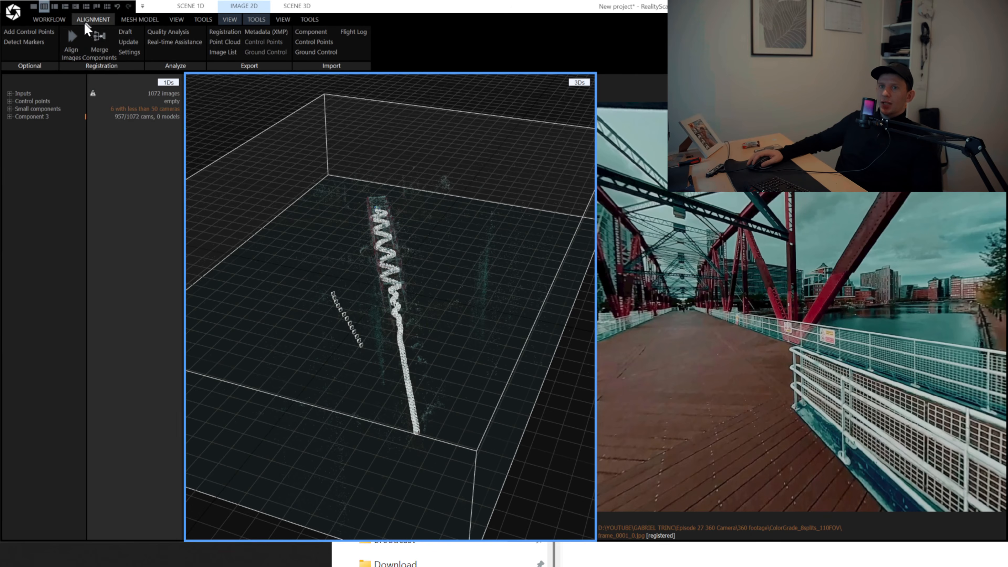
Start aligning the images in RealityScan and abort the calculation.
{"action": "left_click", "coordinate": [71, 43]}
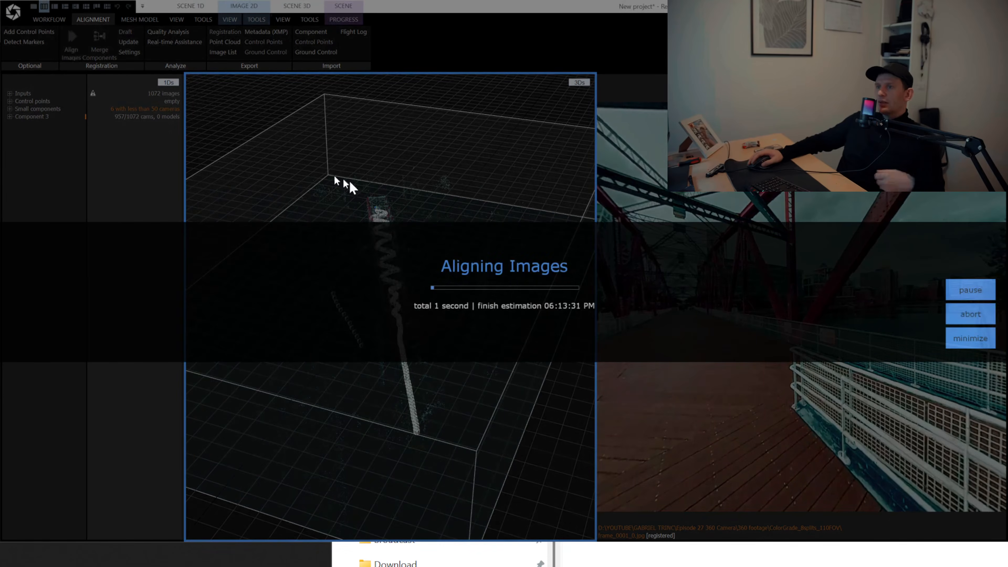
{"action": "left_click", "coordinate": [968, 316]}
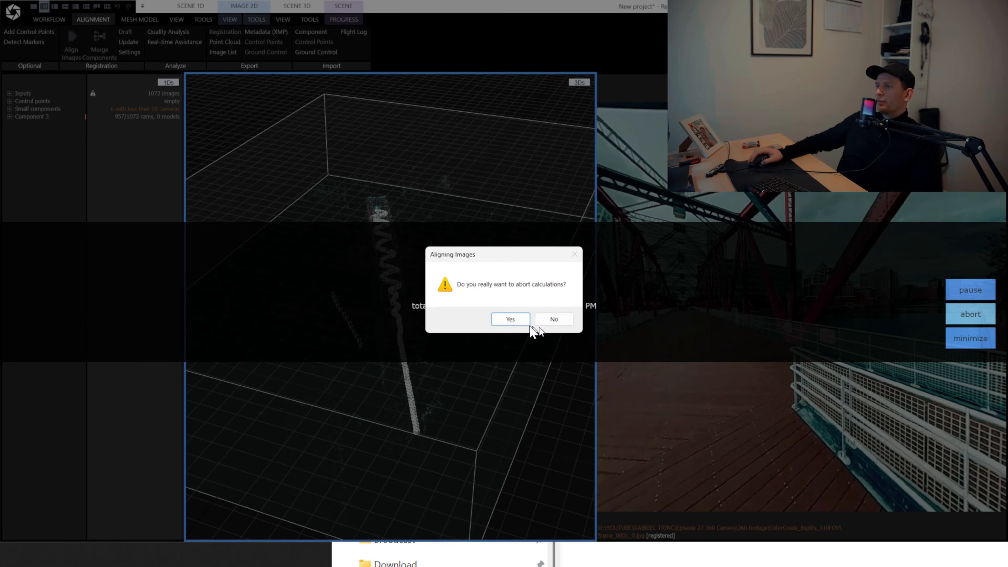
{"action": "left_click", "coordinate": [563, 319]}
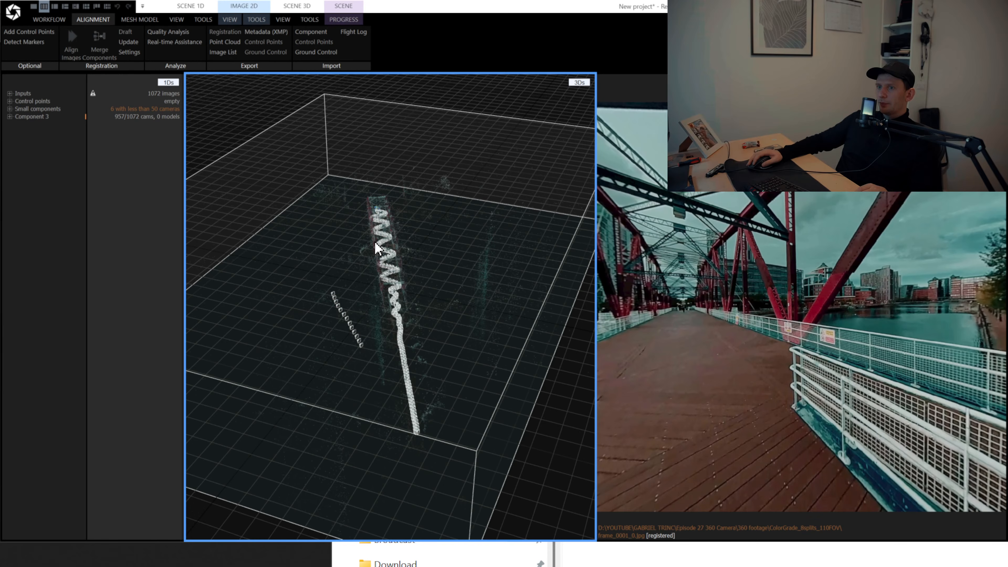
{"action": "left_click_drag", "start_coordinate": [472, 360], "coordinate": [449, 379]}
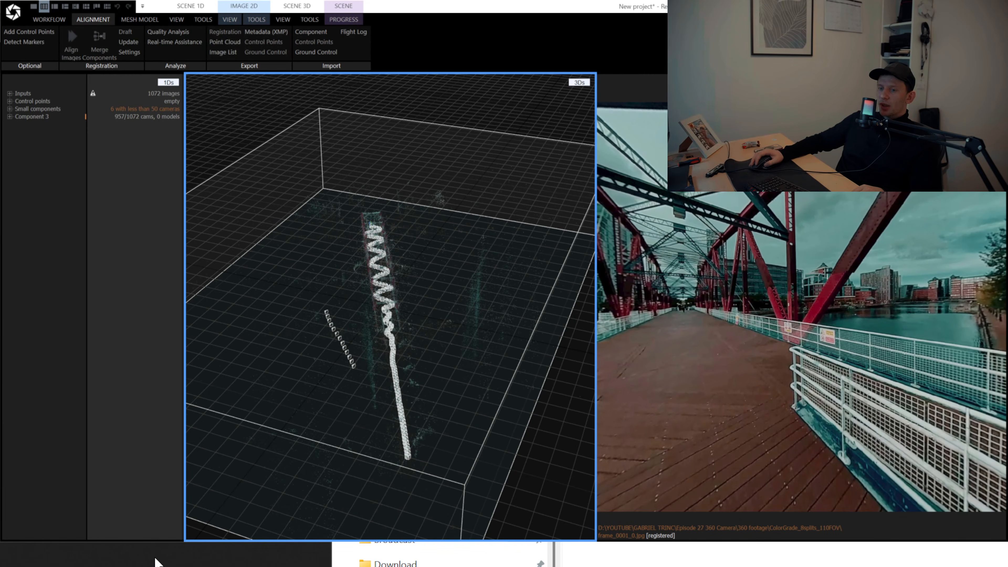
Select Component 3, open its point cloud export, and cancel without saving.
{"action": "left_click", "coordinate": [230, 31]}
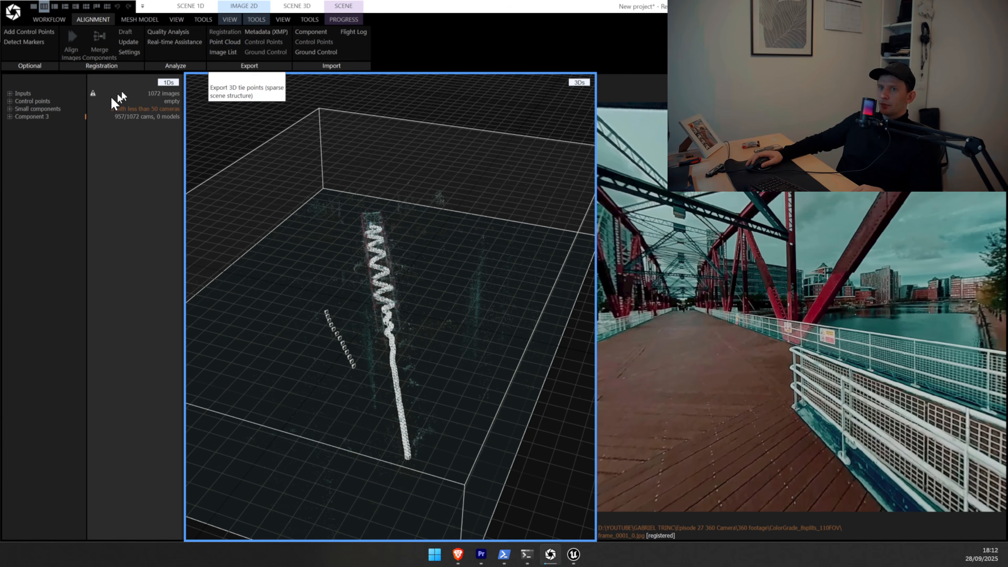
{"action": "left_click", "coordinate": [29, 117]}
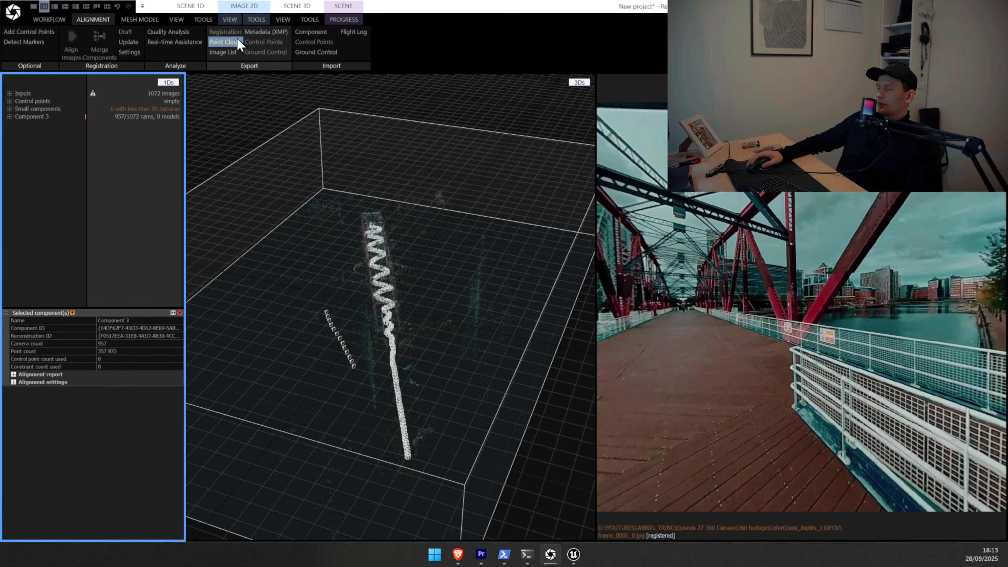
{"action": "left_click", "coordinate": [224, 42]}
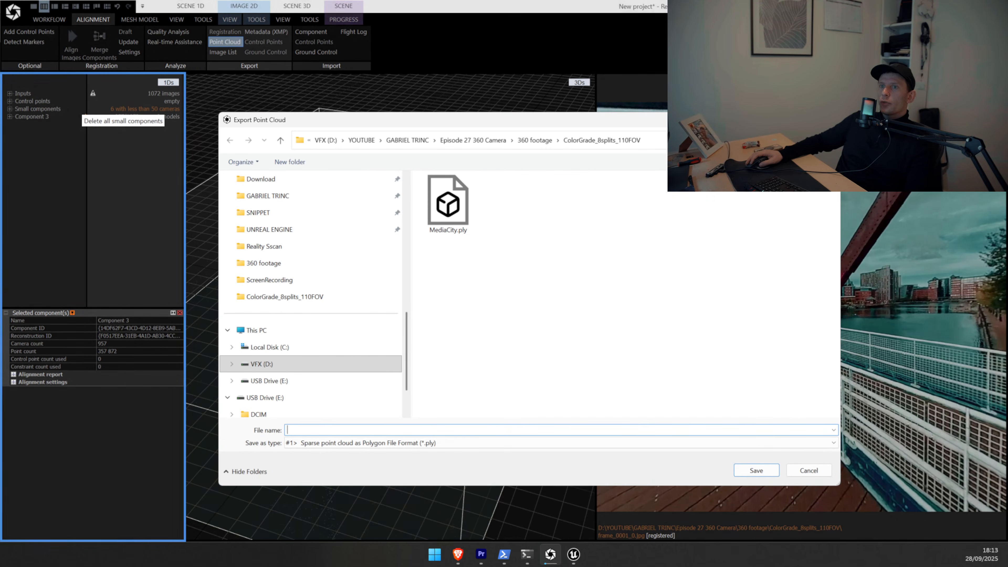
{"action": "key", "text": "Escape"}
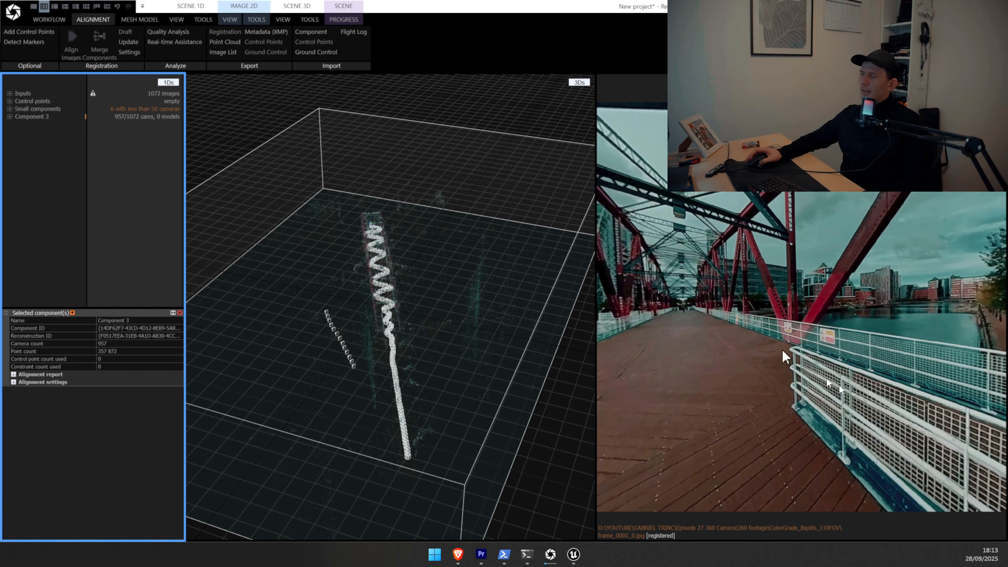
Expand Component 3, open its point cloud export again, and view the available file formats.
{"action": "double_click", "coordinate": [39, 115]}
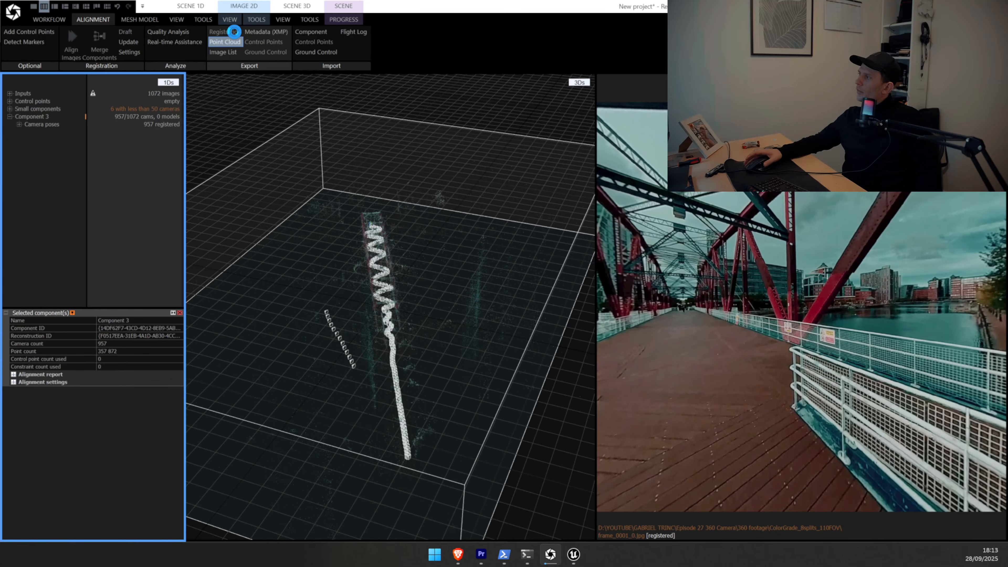
{"action": "left_click", "coordinate": [235, 38]}
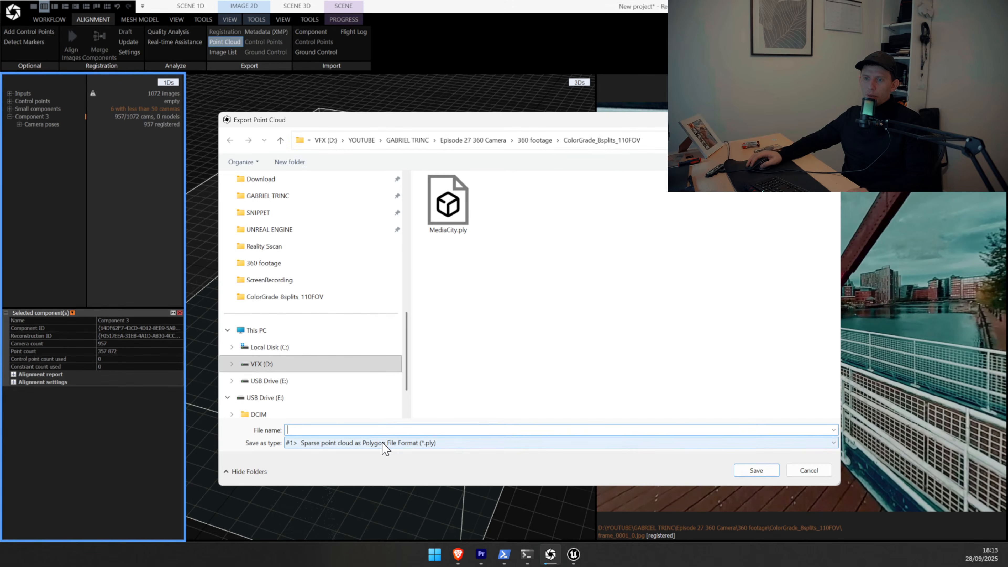
{"action": "left_click", "coordinate": [381, 443]}
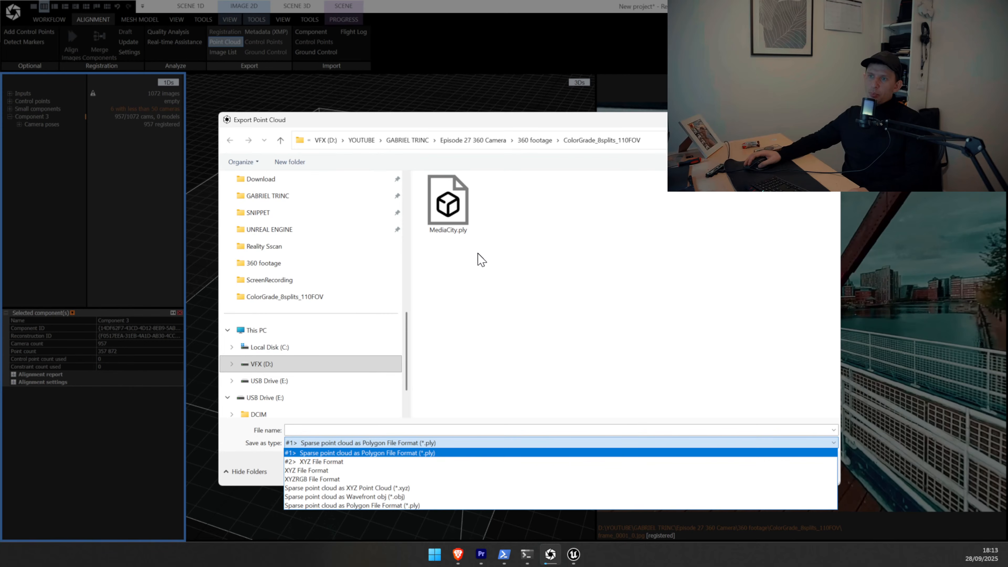
{"action": "left_click", "coordinate": [679, 320]}
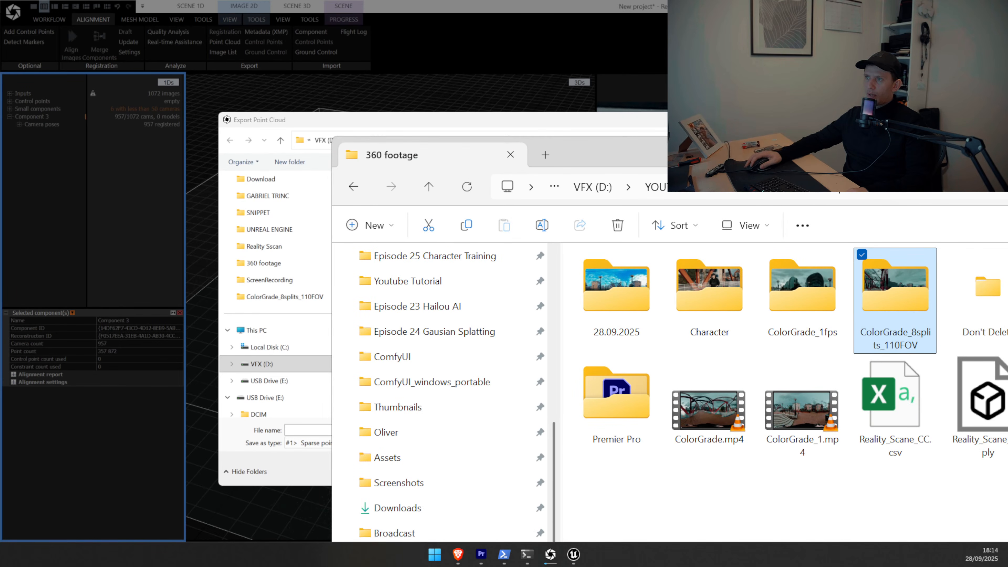
Open the ColorGrade_8splits_110FOV folder in 360 footage and look through its split images down to the last files.
{"action": "left_click_drag", "start_coordinate": [653, 153], "coordinate": [531, 139]}
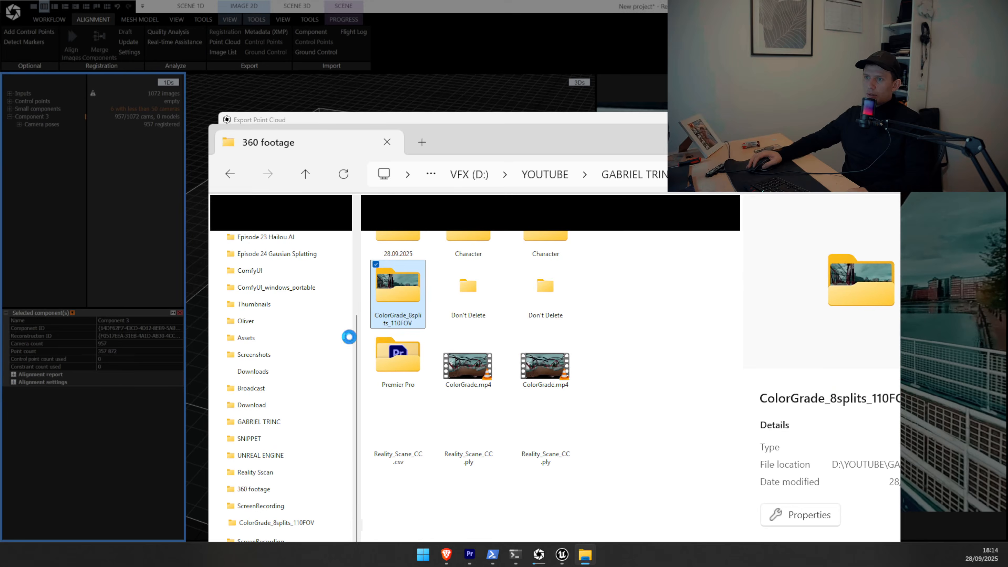
{"action": "double_click", "coordinate": [582, 244]}
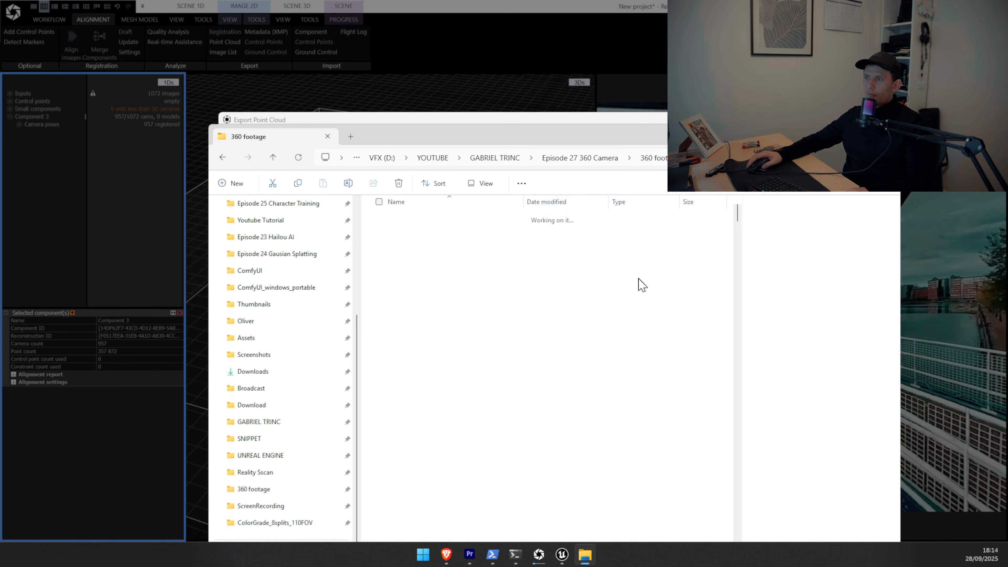
{"action": "scroll", "coordinate": [651, 293], "scroll_direction": "down", "scroll_amount": 10}
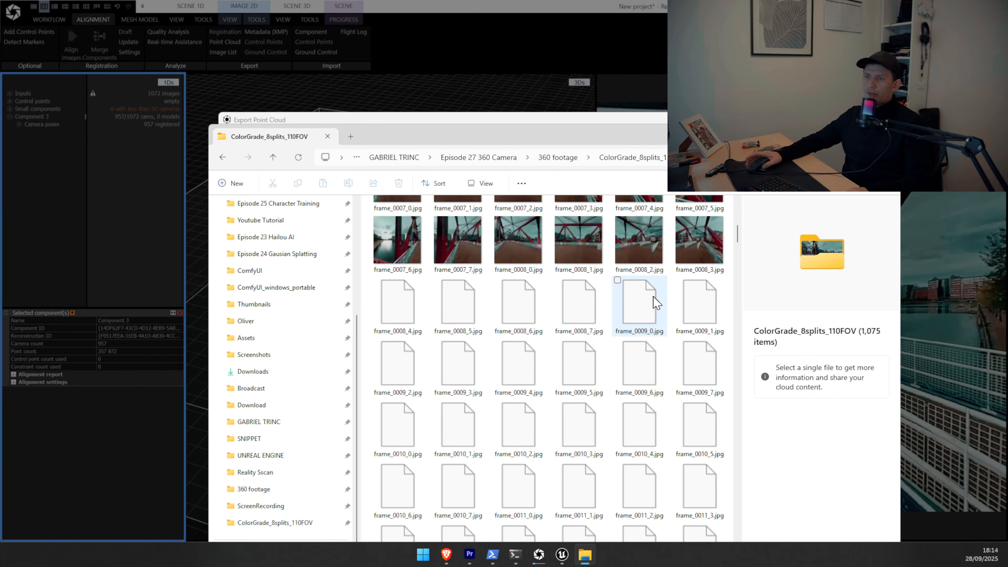
{"action": "scroll", "coordinate": [656, 304], "scroll_direction": "down", "scroll_amount": 12}
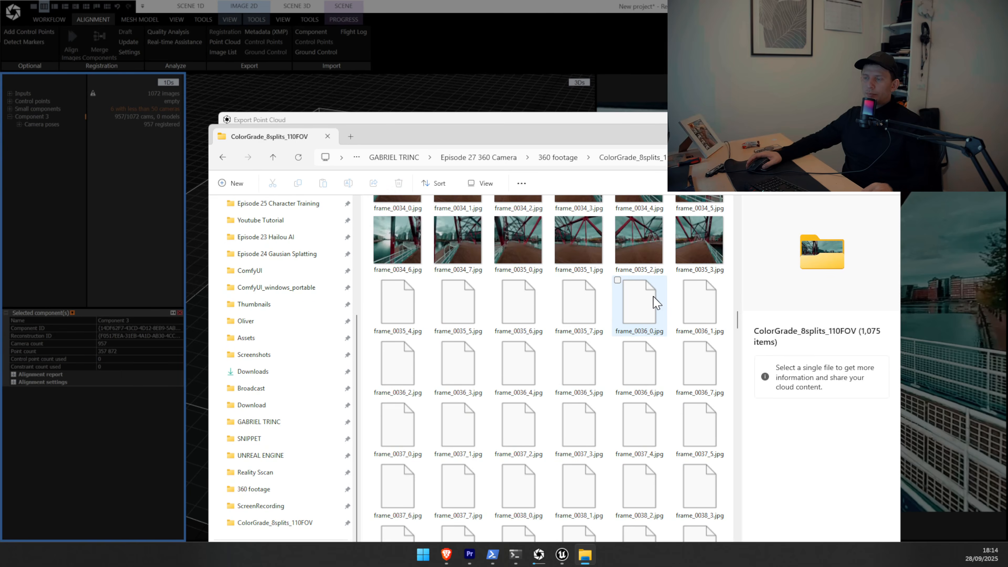
{"action": "scroll", "coordinate": [657, 304], "scroll_direction": "down", "scroll_amount": 12}
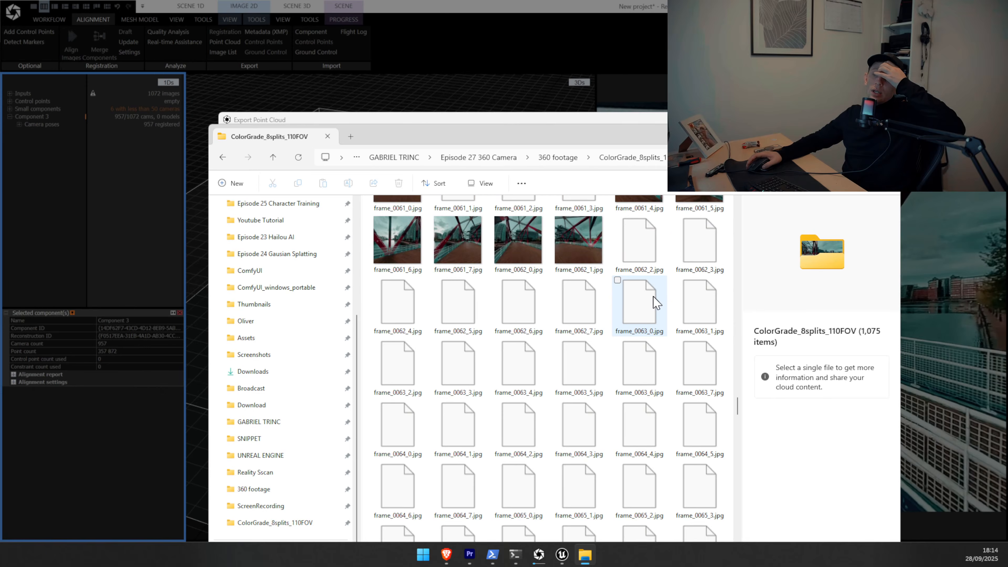
{"action": "scroll", "coordinate": [657, 304], "scroll_direction": "down", "scroll_amount": 12}
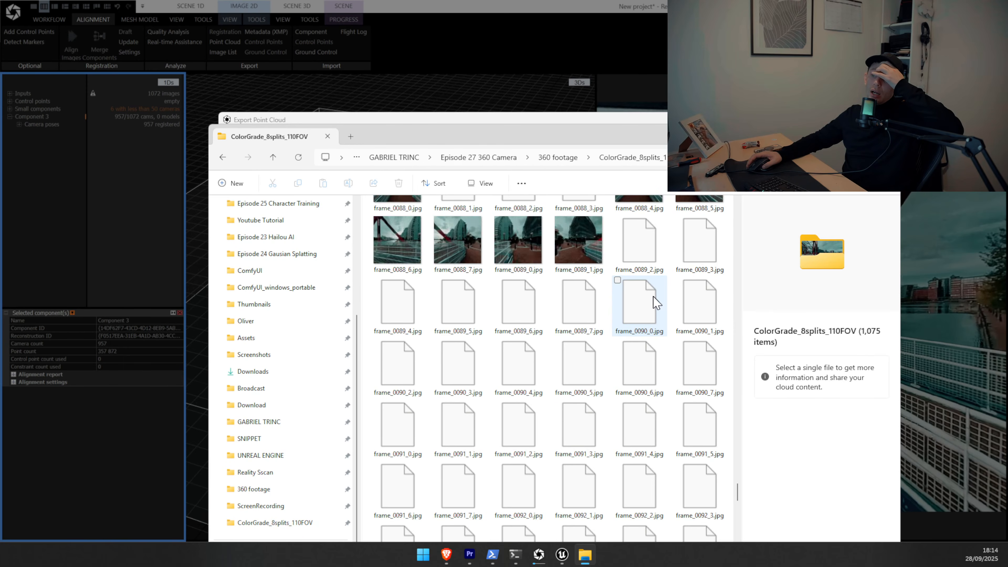
{"action": "scroll", "coordinate": [656, 303], "scroll_direction": "down", "scroll_amount": 10}
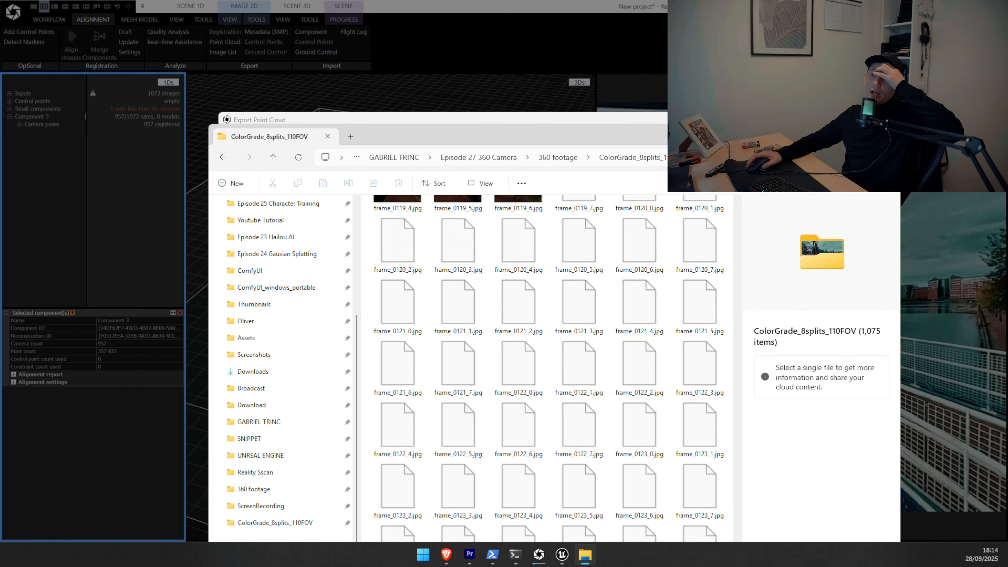
{"action": "scroll", "coordinate": [635, 303], "scroll_direction": "down", "scroll_amount": 5}
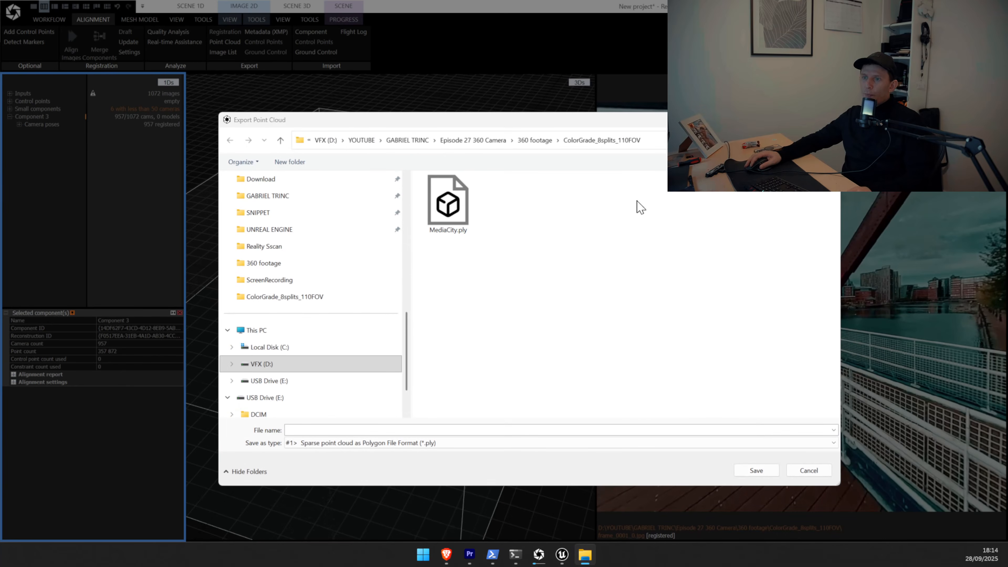
Cancel the point cloud export and return to the RealityScan window.
{"action": "left_click", "coordinate": [444, 254]}
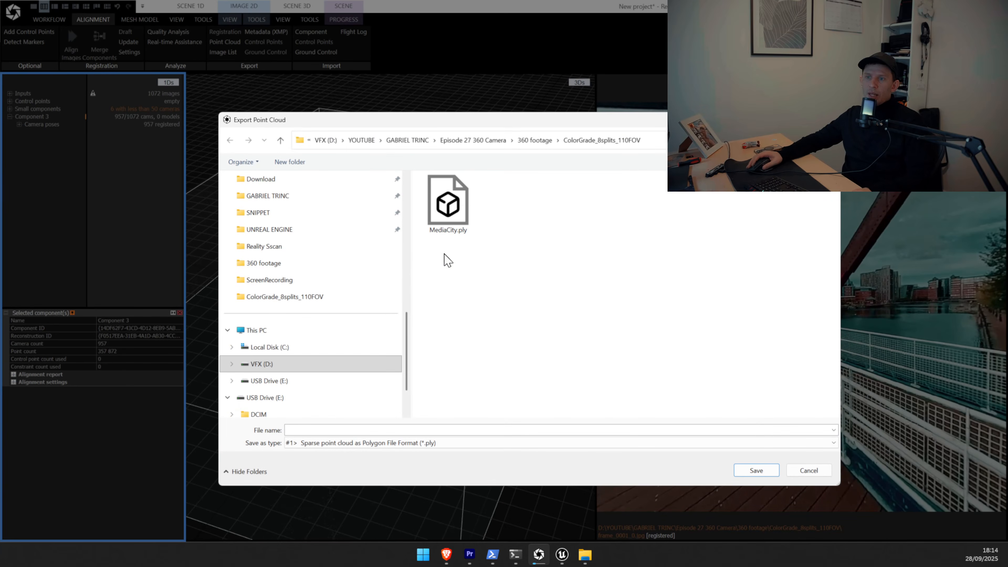
{"action": "key", "text": "Escape"}
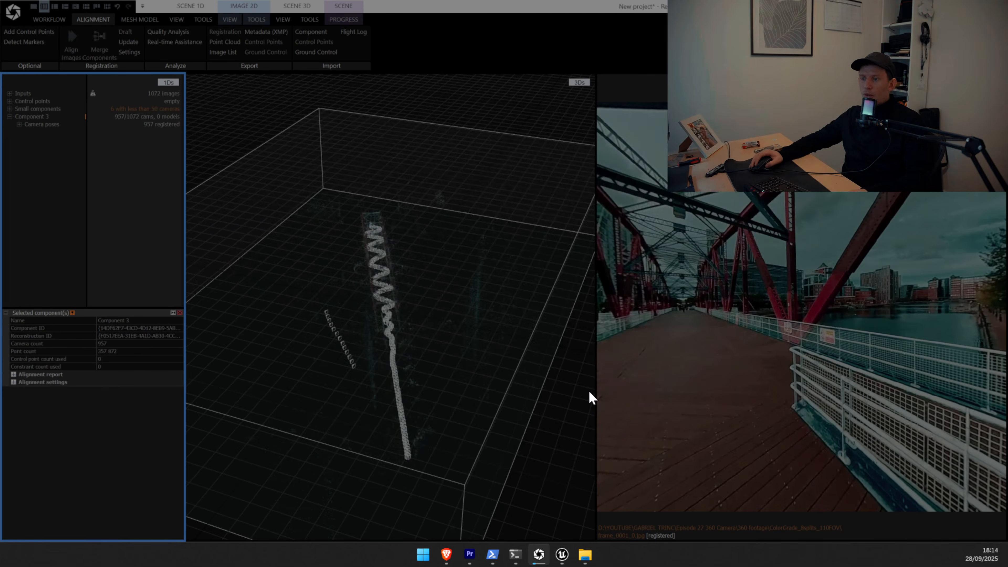
{"action": "left_click", "coordinate": [541, 556]}
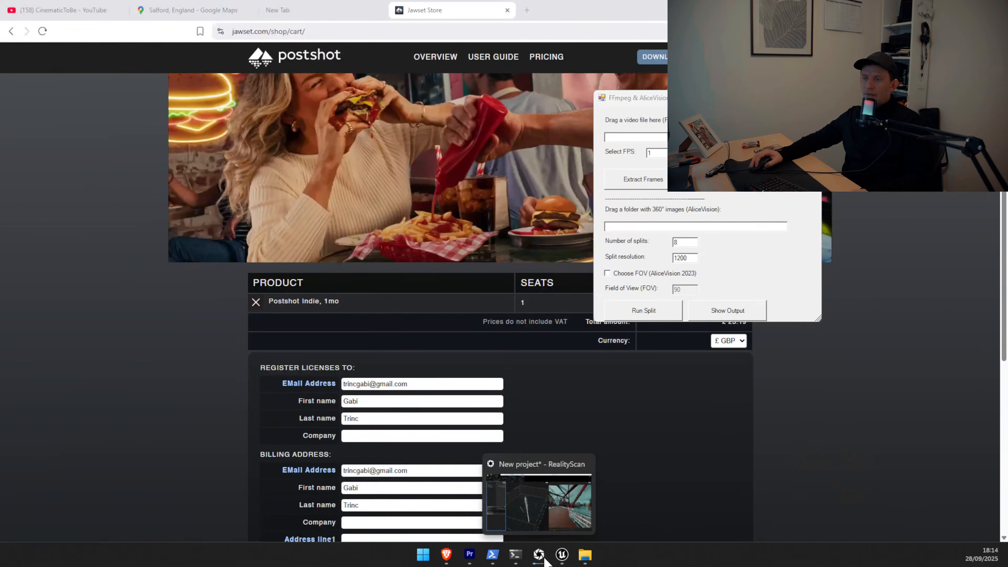
{"action": "left_click", "coordinate": [545, 558]}
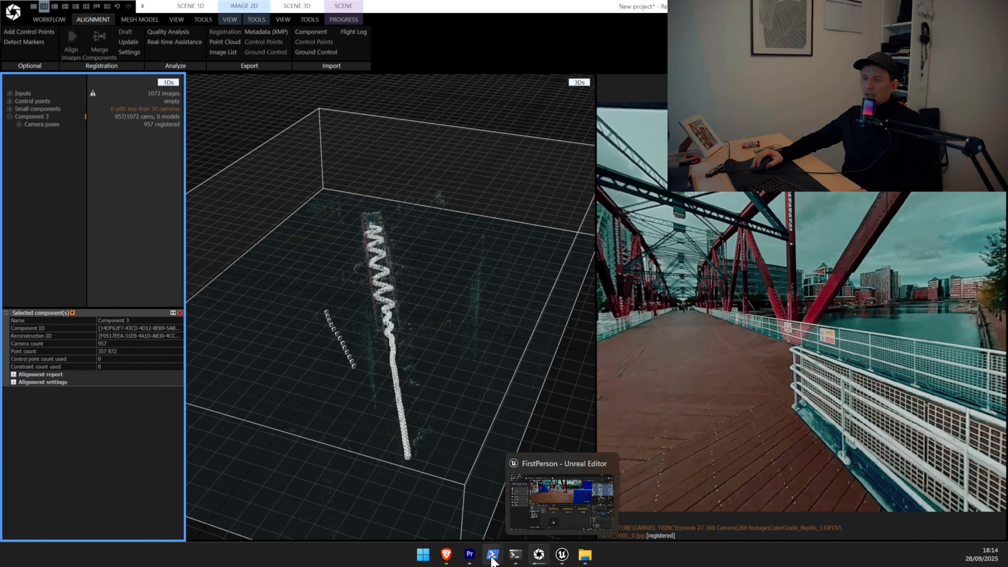
Launch Postshot from an application search for "post" and maximize its window.
{"action": "left_click", "coordinate": [423, 554]}
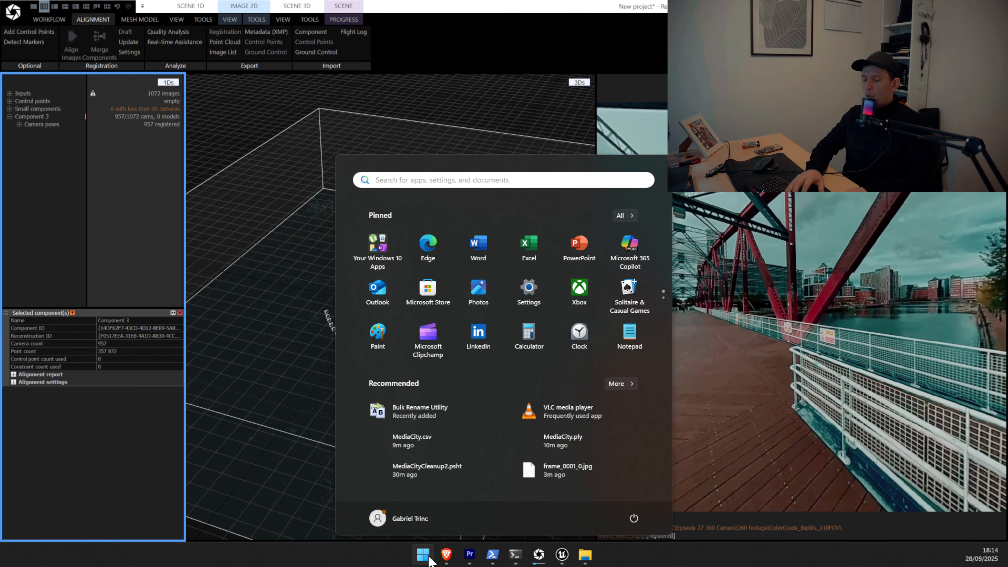
{"action": "left_click", "coordinate": [423, 554]}
{"action": "type", "text": "post"}
{"action": "key", "text": "Return"}
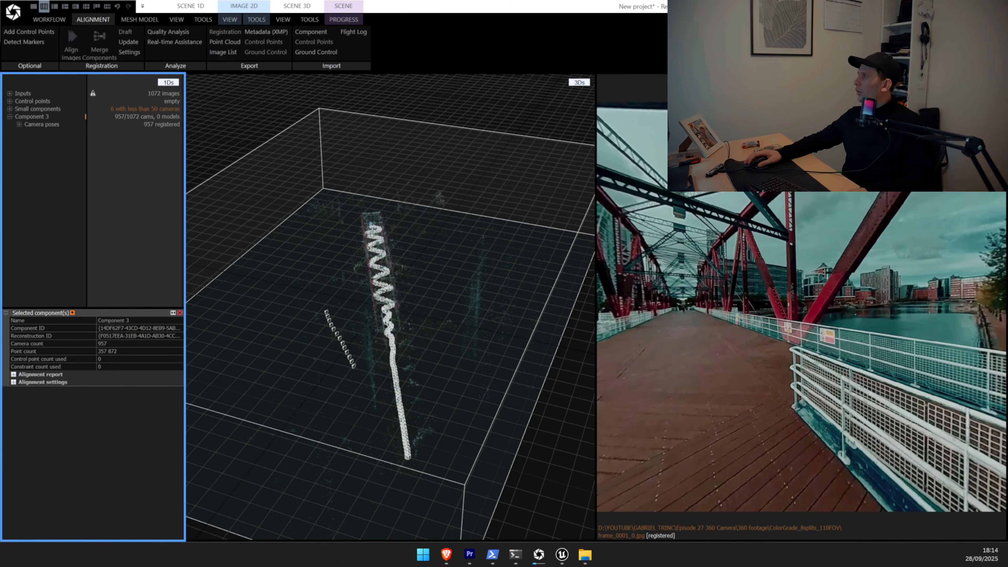
{"action": "left_click_drag", "start_coordinate": [748, 4], "coordinate": [603, 54]}
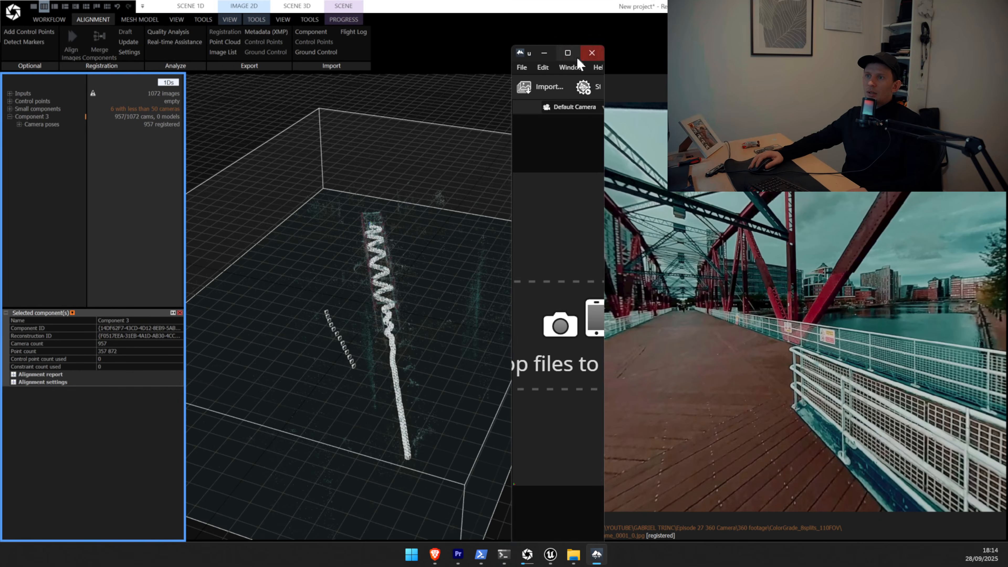
{"action": "left_click", "coordinate": [569, 54]}
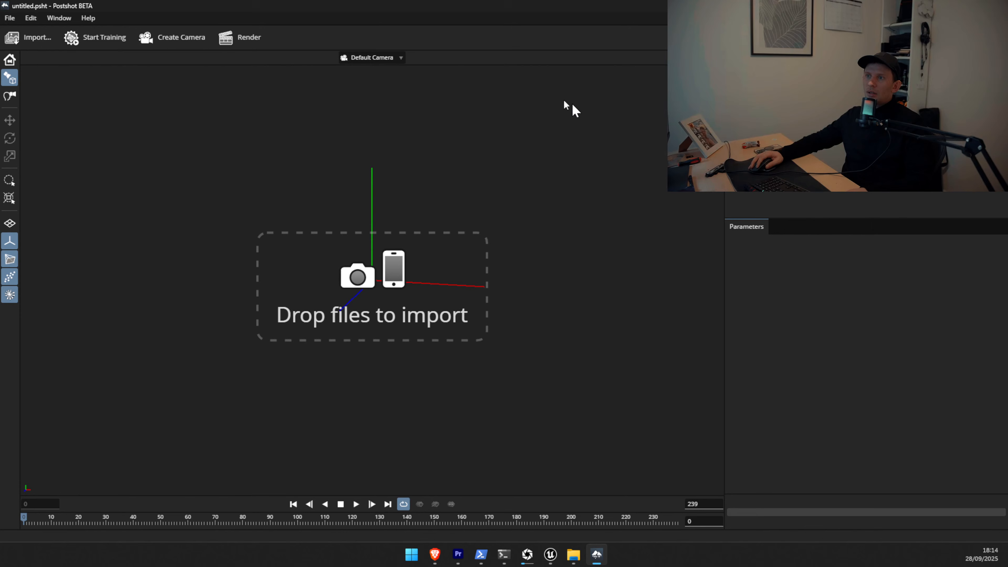
Add the ColorGrade_8splits_110FOV folder from 360 footage to a new Postshot import.
{"action": "left_click", "coordinate": [573, 554]}
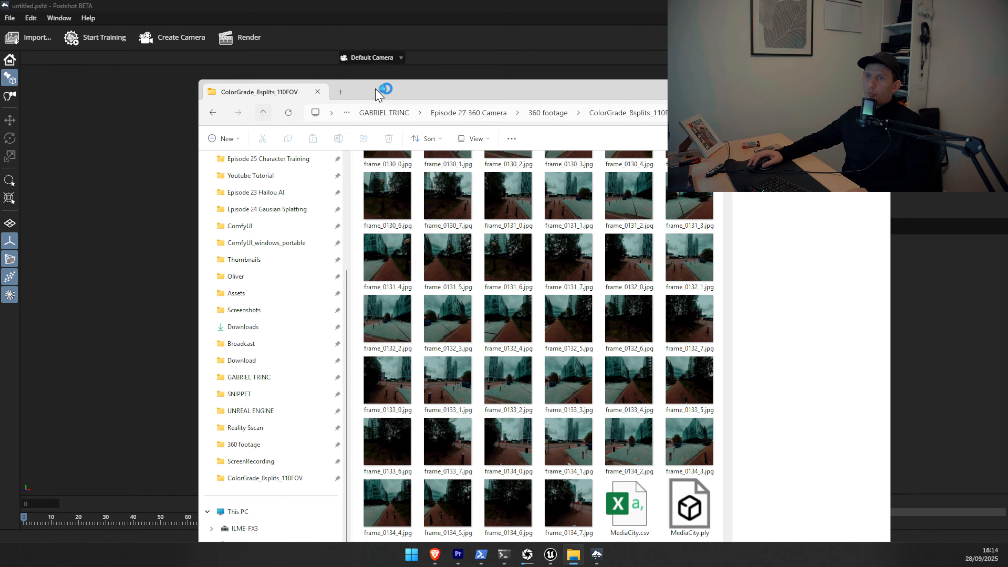
{"action": "key", "text": "alt+Up"}
{"action": "left_click_drag", "start_coordinate": [376, 95], "coordinate": [806, 113]}
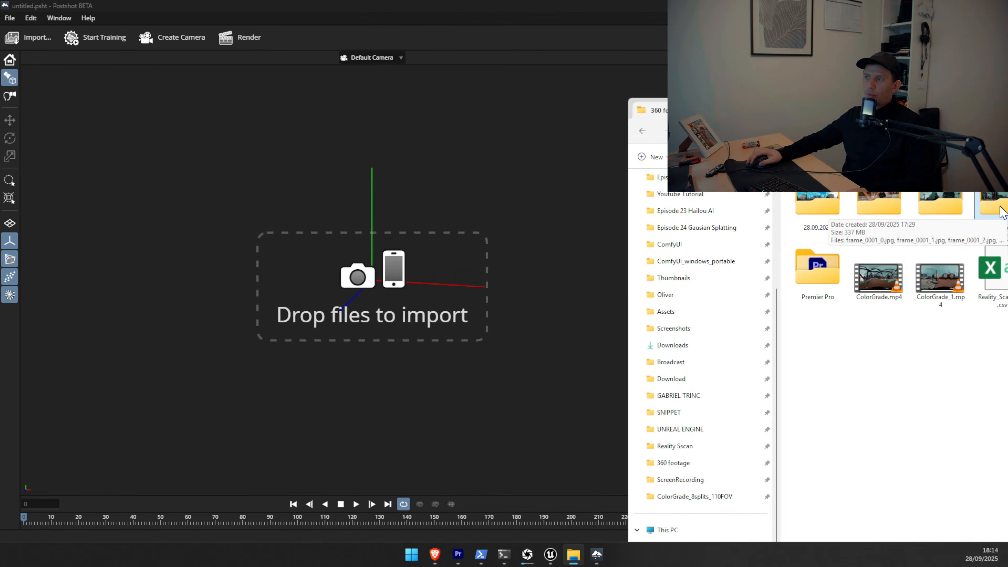
{"action": "left_click_drag", "start_coordinate": [999, 212], "coordinate": [414, 283]}
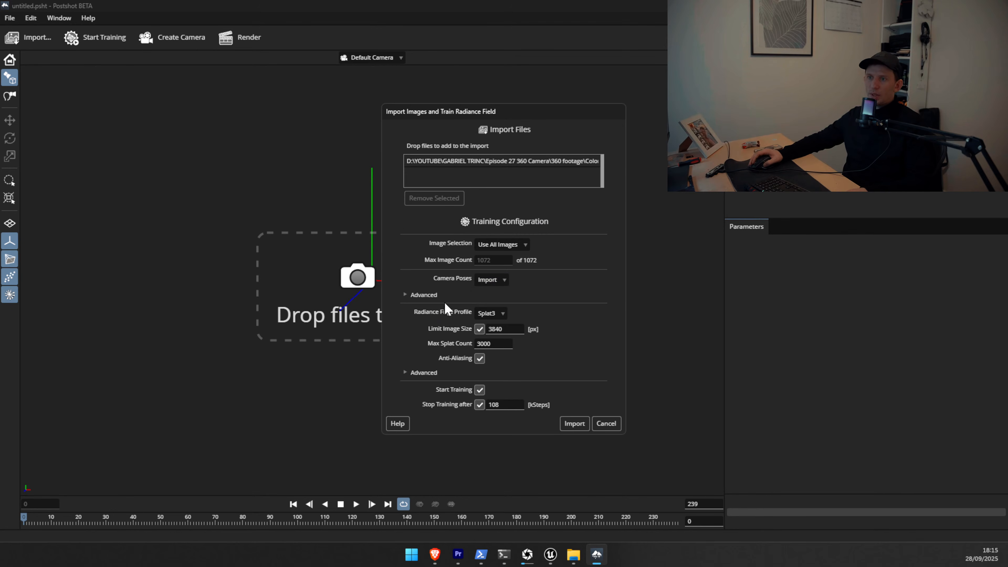
View the radiance field profiles, choose Splat3, cancel the import, and move the 360 footage window aside.
{"action": "left_click", "coordinate": [497, 314]}
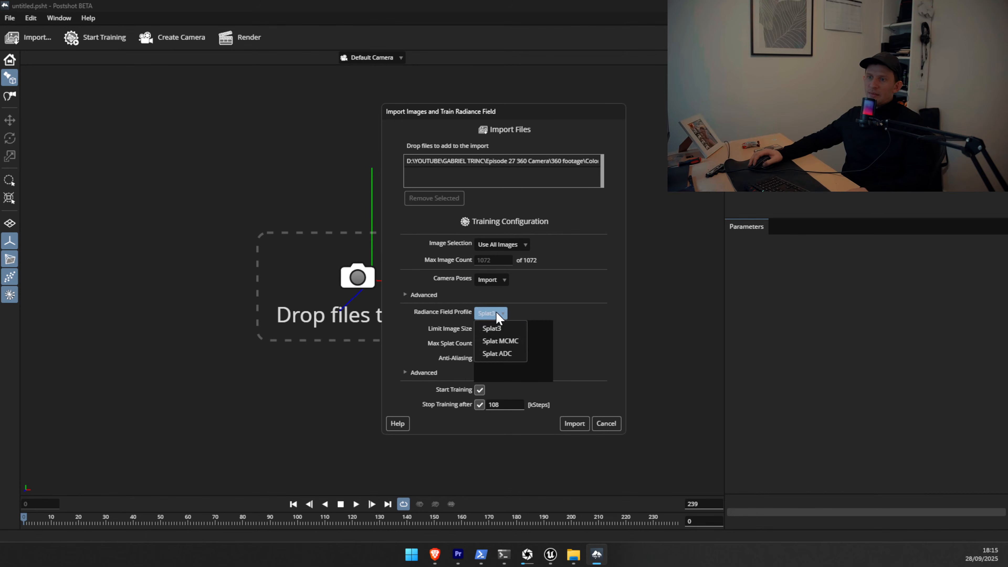
{"action": "left_click", "coordinate": [491, 327]}
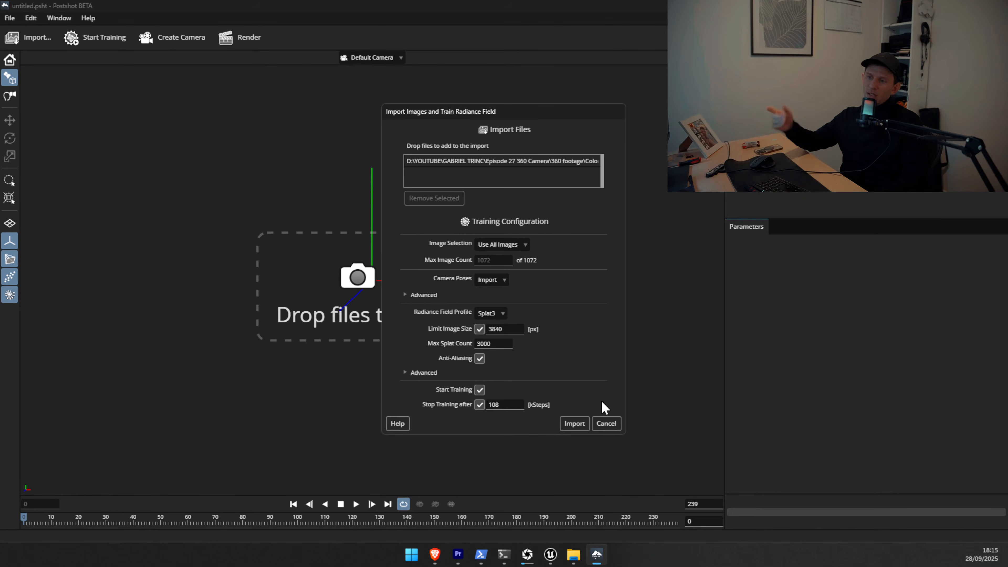
{"action": "left_click", "coordinate": [608, 423]}
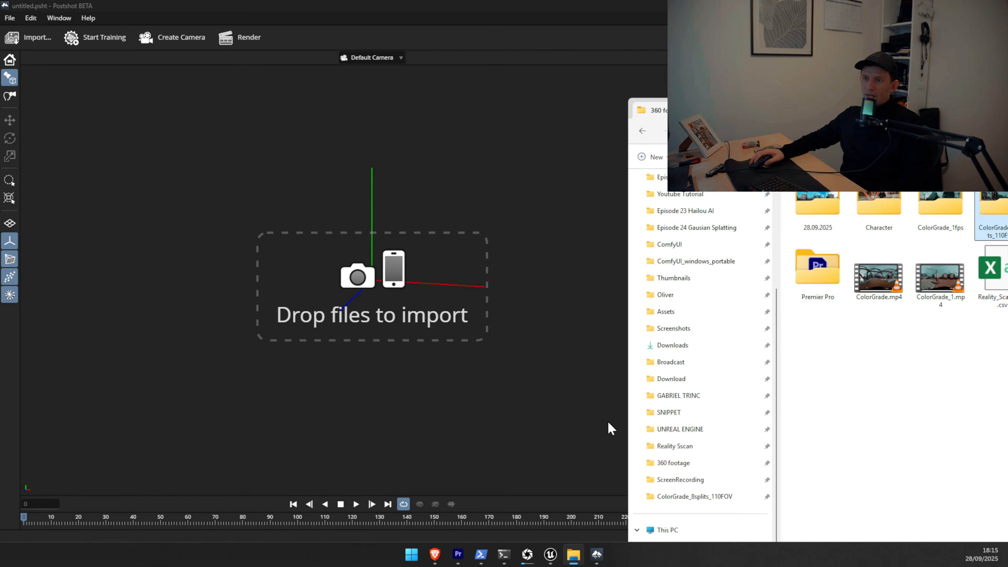
{"action": "left_click_drag", "start_coordinate": [754, 110], "coordinate": [791, 106]}
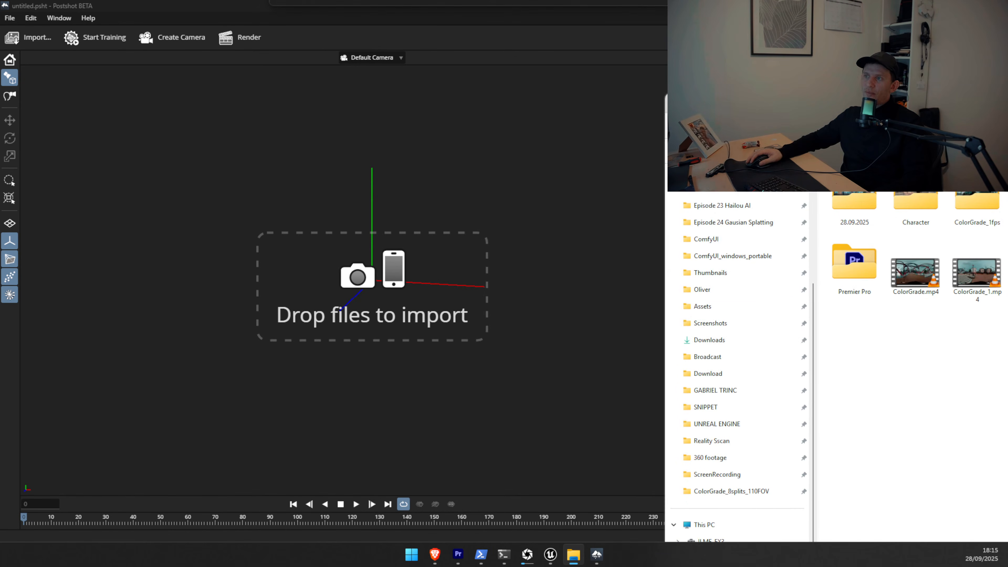
{"action": "left_click", "coordinate": [10, 18]}
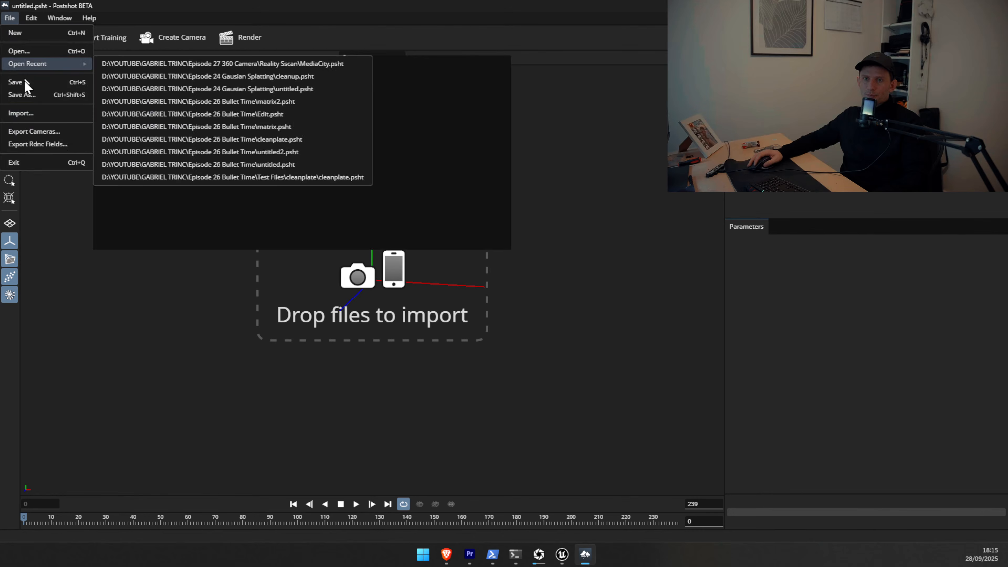
{"action": "left_click", "coordinate": [25, 95]}
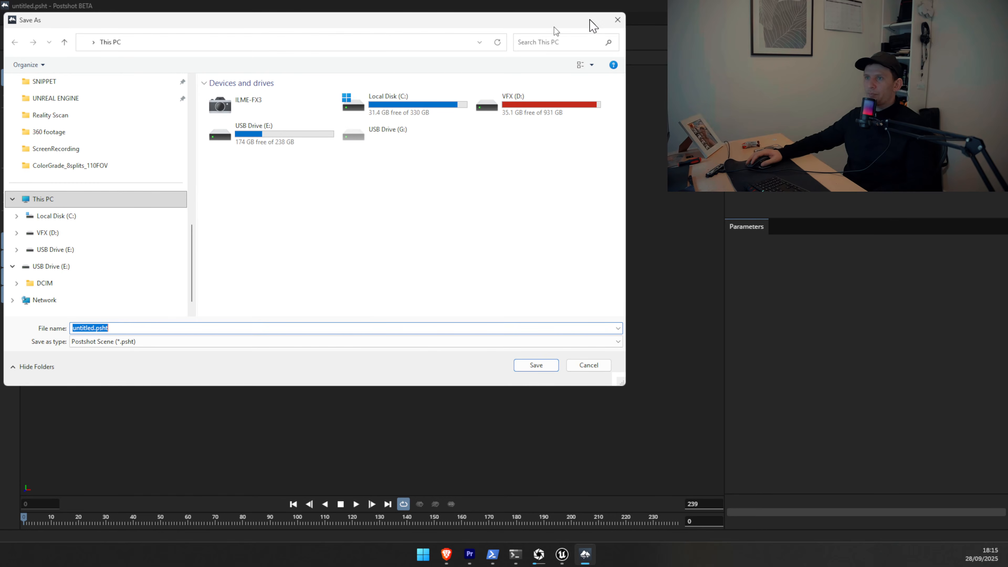
{"action": "left_click", "coordinate": [618, 20]}
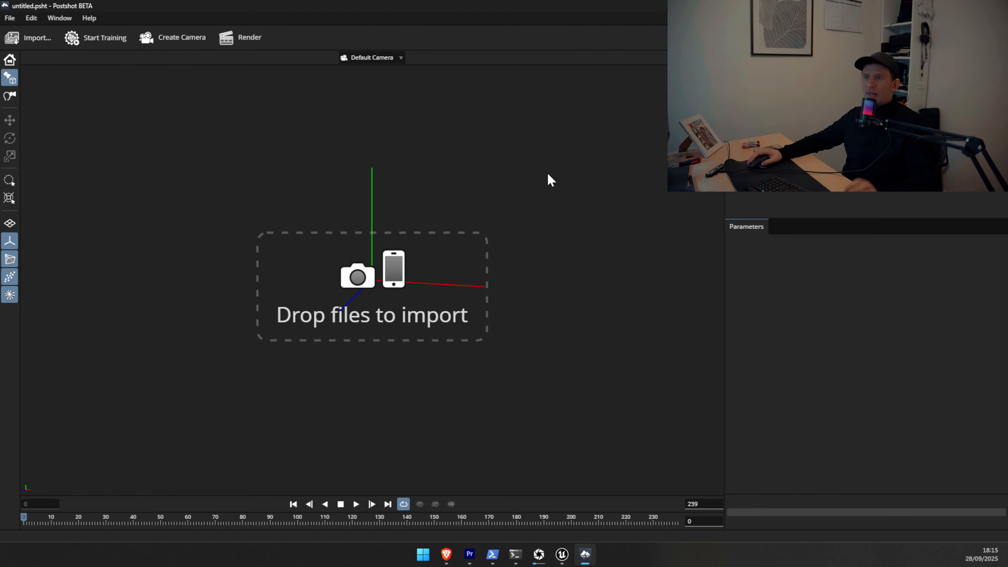
Switch to Unreal Engine and look over the bridge splat and its blue cubes in FirstPersonMap.
{"action": "left_click", "coordinate": [562, 554]}
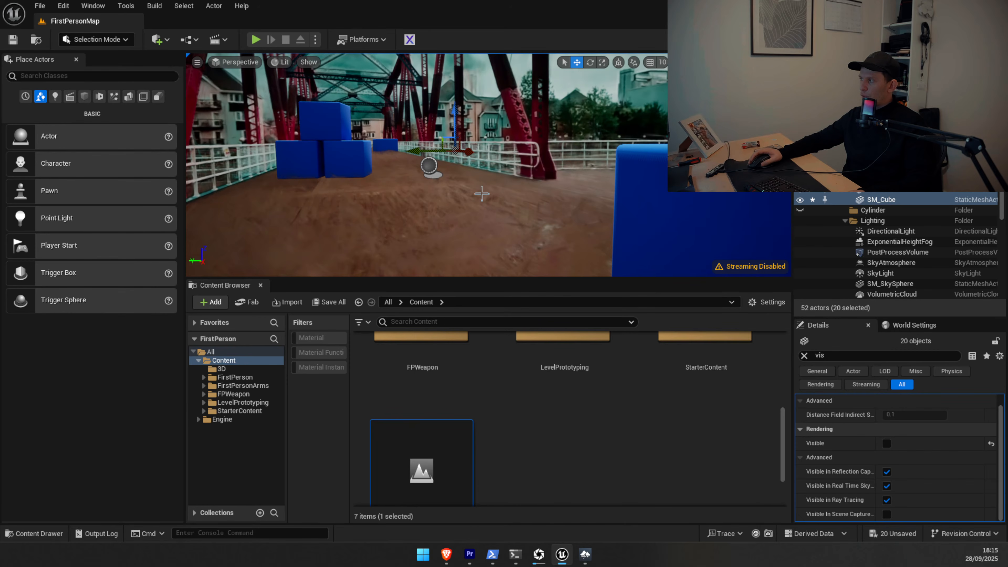
{"action": "right_click_drag", "start_coordinate": [513, 216], "coordinate": [439, 190]}
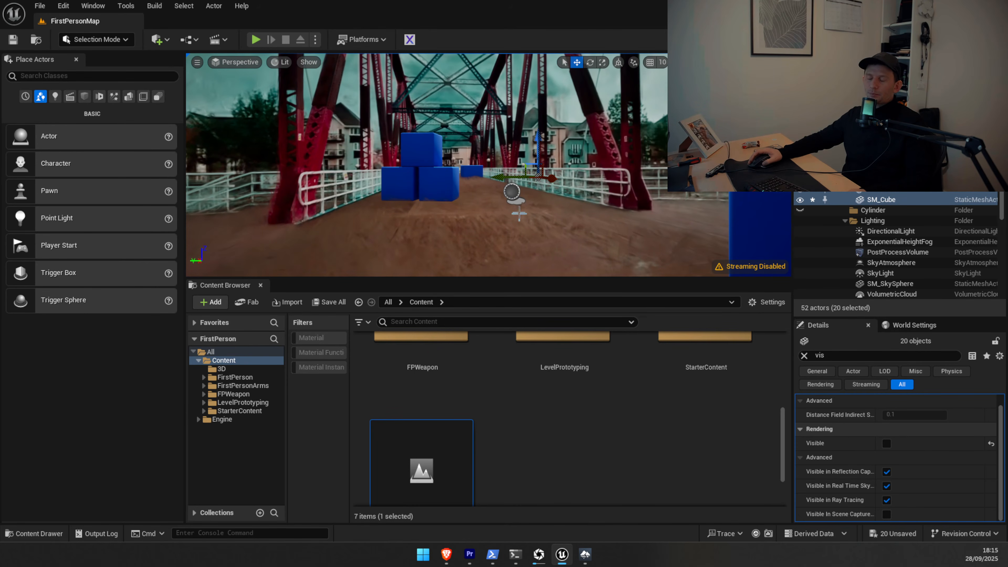
{"action": "mouse_move", "coordinate": [519, 213]}
{"action": "right_mouse_down"}
{"action": "mouse_move", "coordinate": [544, 214]}
{"action": "mouse_move", "coordinate": [524, 218]}
{"action": "mouse_move", "coordinate": [538, 206]}
{"action": "mouse_move", "coordinate": [536, 234]}
{"action": "mouse_move", "coordinate": [534, 209]}
{"action": "mouse_move", "coordinate": [524, 231]}
{"action": "right_mouse_up"}
{"action": "key", "text": "w"}
{"action": "key", "text": "s"}
{"action": "key", "text": "q"}
{"action": "key", "text": "s"}
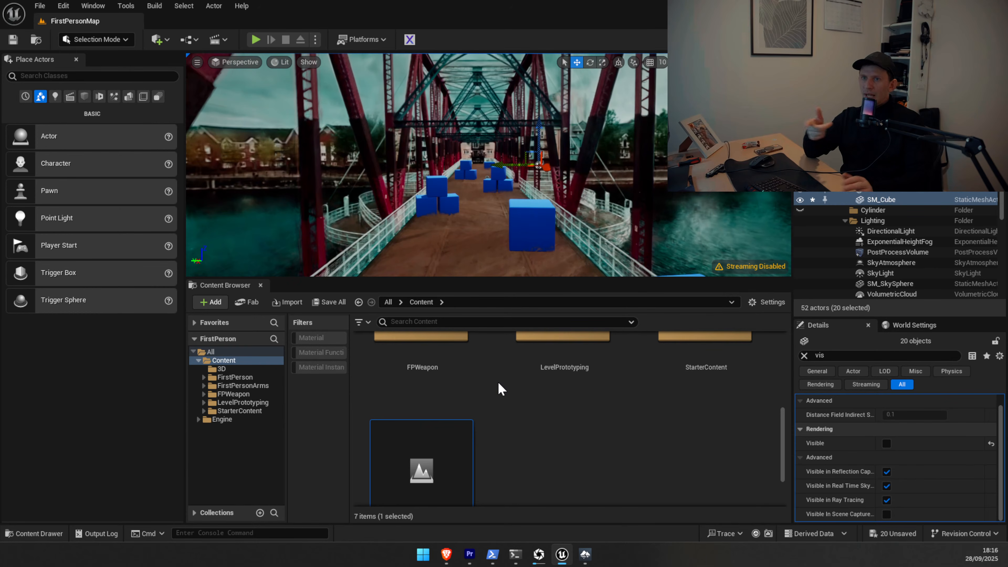
Play-test the level: pick up the rifle, walk onto the bridge, shoot at the blue cubes and end the session.
{"action": "left_click", "coordinate": [255, 39]}
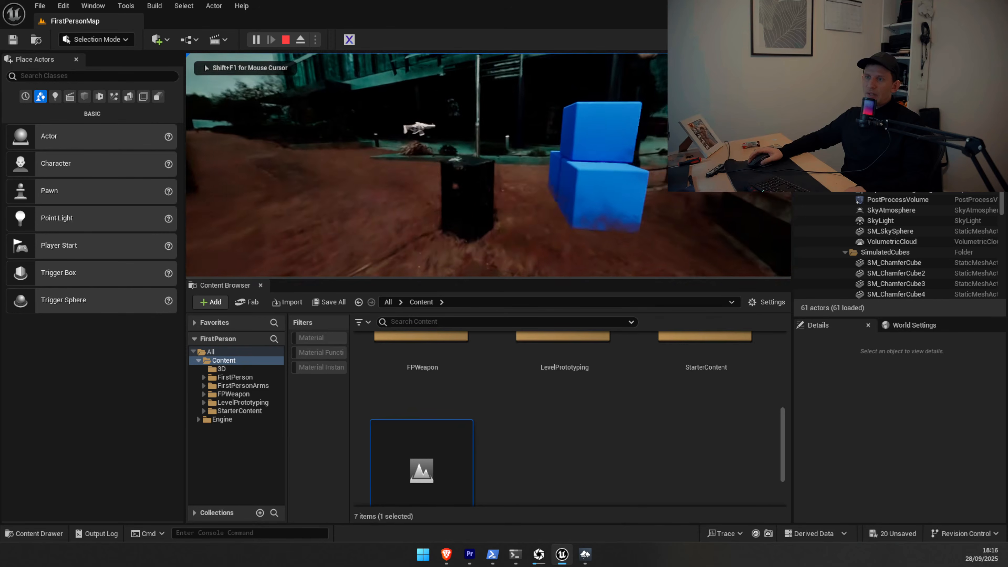
{"action": "key", "text": "w"}
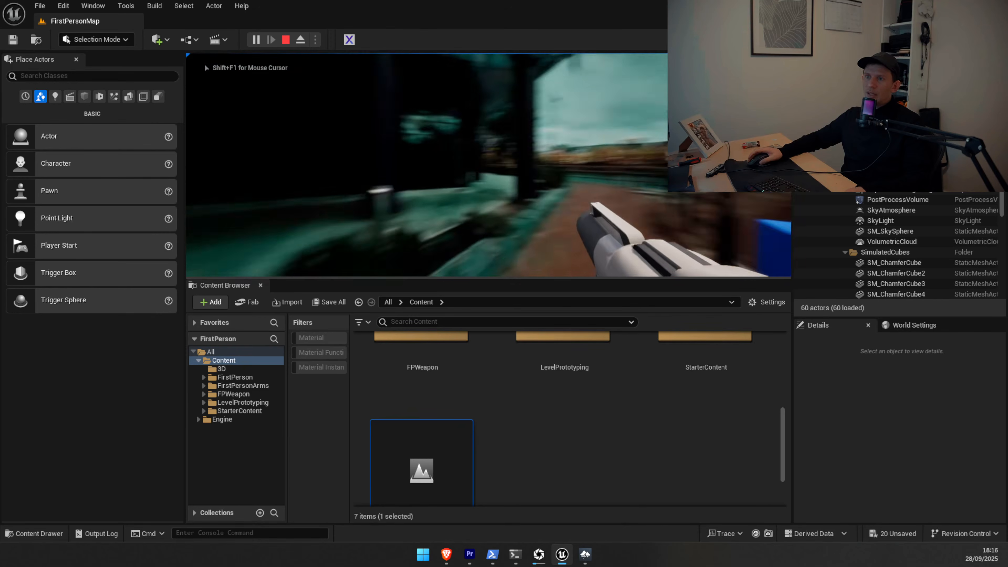
{"action": "key", "text": "w"}
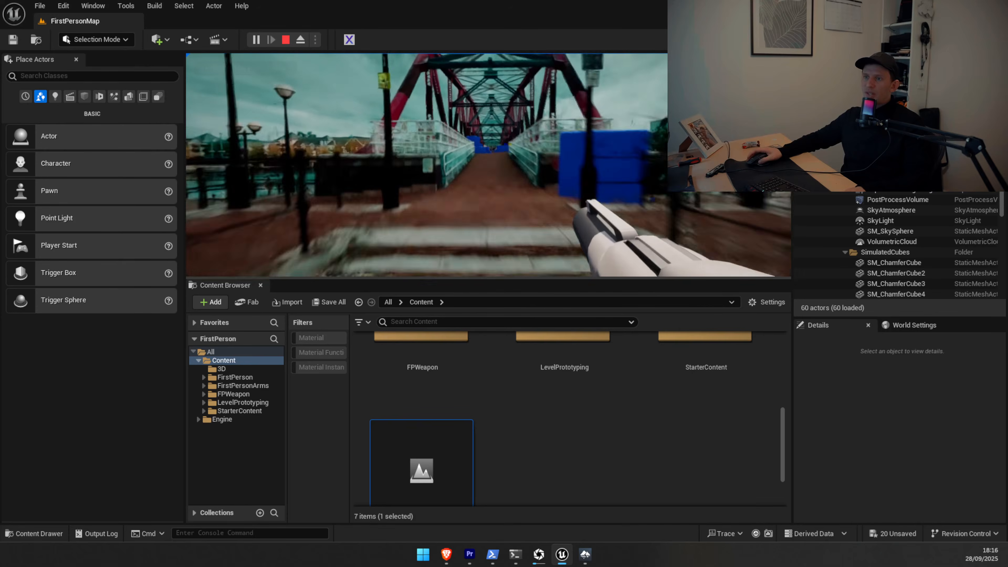
{"action": "key", "text": "w"}
{"action": "left_click", "coordinate": [488, 165]}
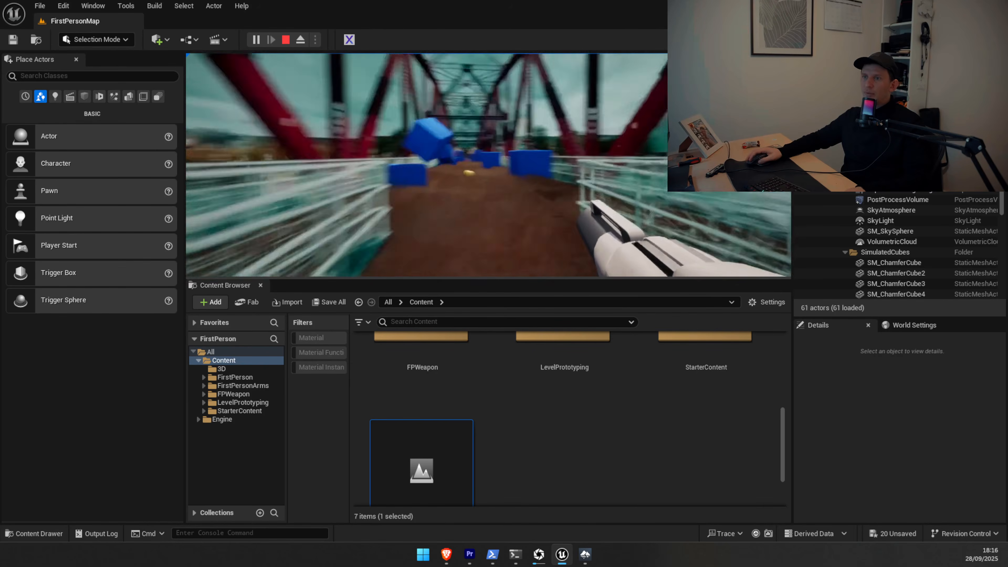
{"action": "key", "text": "w"}
{"action": "key", "text": "shift+F1"}
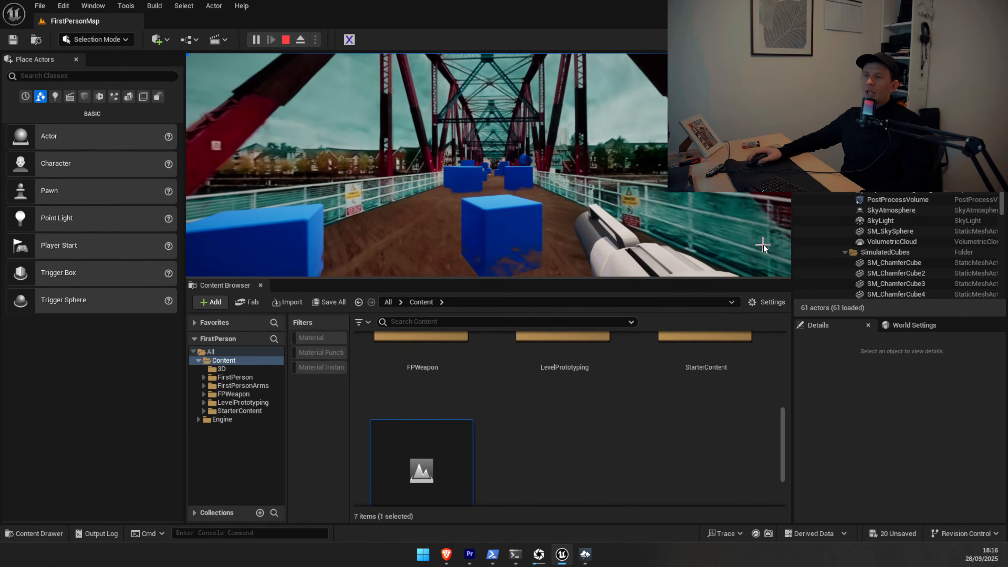
{"action": "key", "text": "Escape"}
{"action": "left_click", "coordinate": [554, 461]}
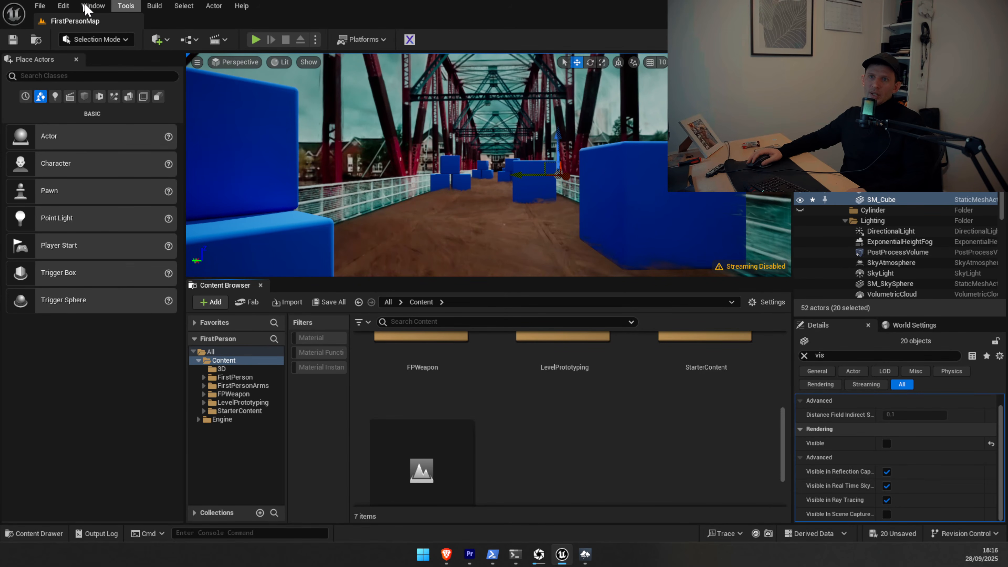
Look up the Jawset Postshot plugin with the search "jaw" and close the plugin browser.
{"action": "left_click", "coordinate": [63, 6]}
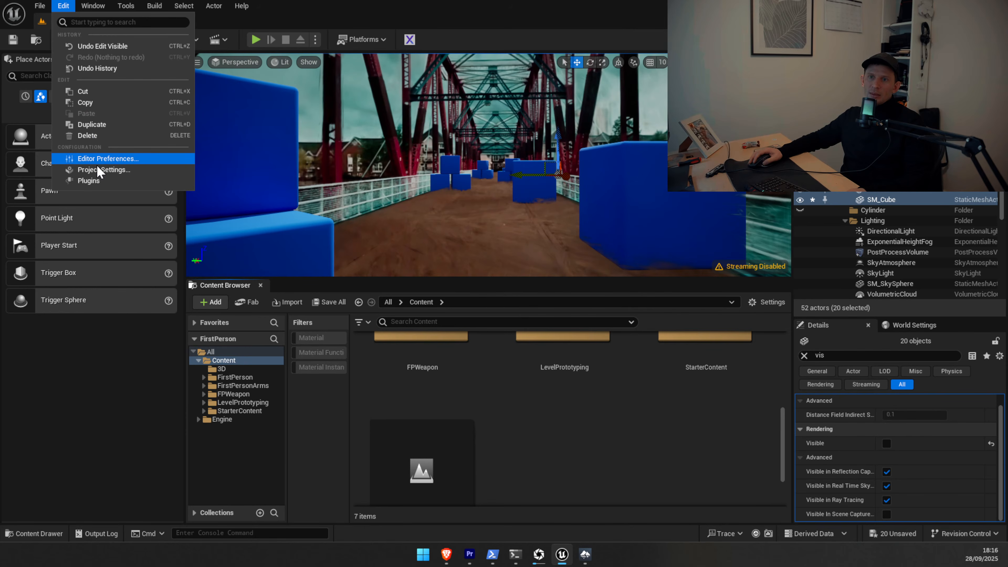
{"action": "left_click", "coordinate": [99, 180]}
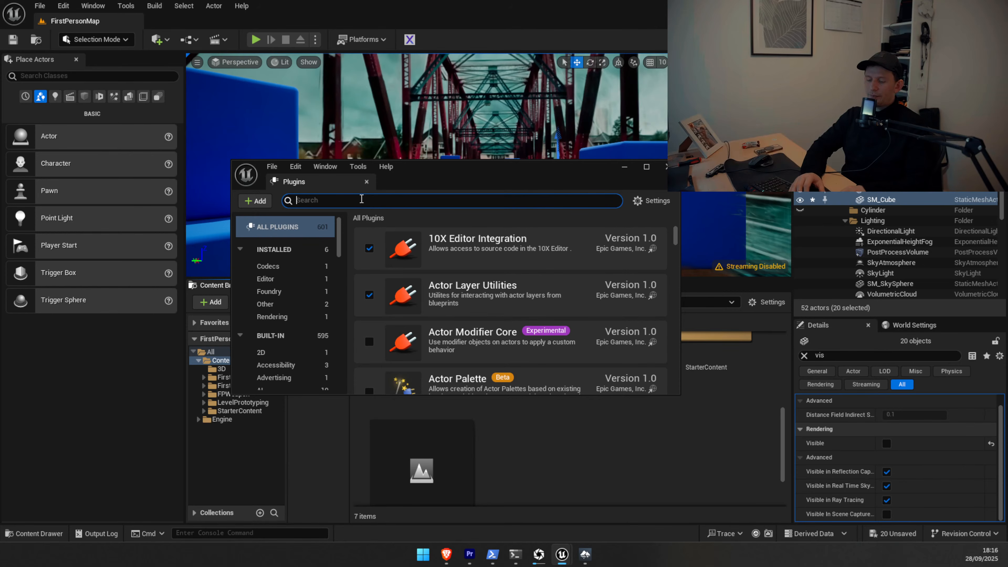
{"action": "type", "text": "w"}
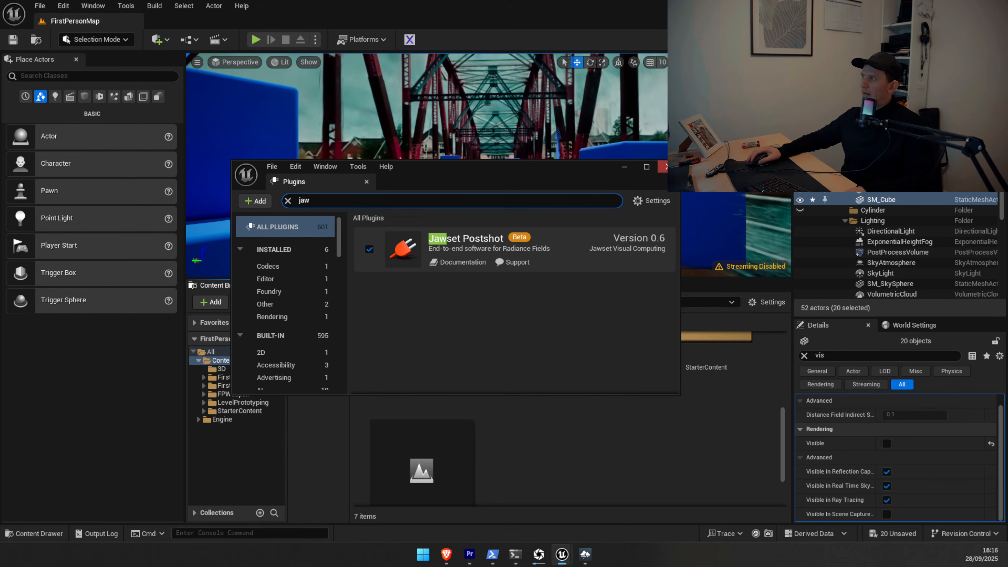
{"action": "left_click", "coordinate": [664, 166]}
{"action": "key", "text": "s"}
{"action": "right_click_drag", "start_coordinate": [558, 202], "coordinate": [542, 218]}
{"action": "key", "text": "w"}
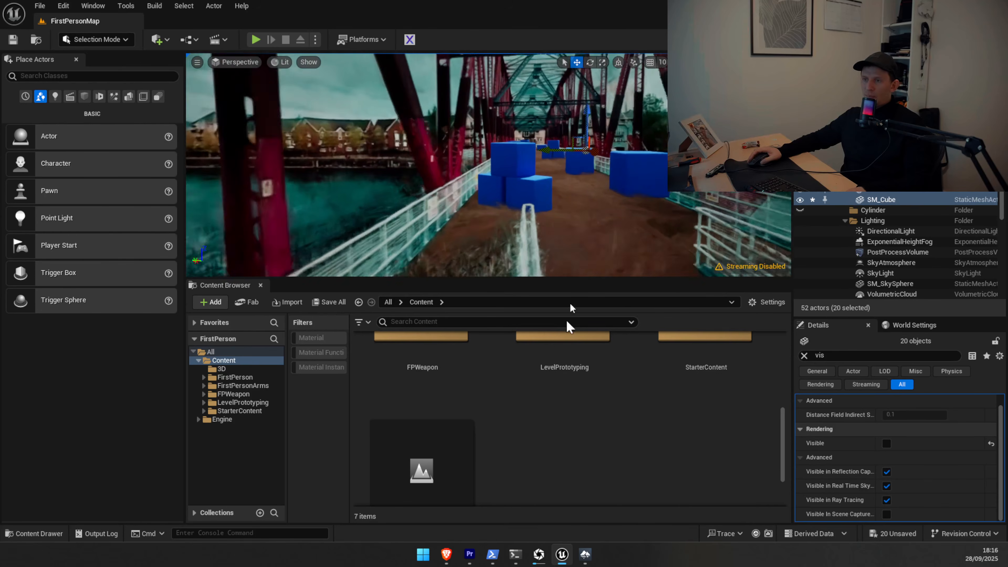
{"action": "scroll", "coordinate": [539, 479], "scroll_direction": "down", "scroll_amount": 1}
{"action": "scroll", "coordinate": [449, 424], "scroll_direction": "up", "scroll_amount": 3}
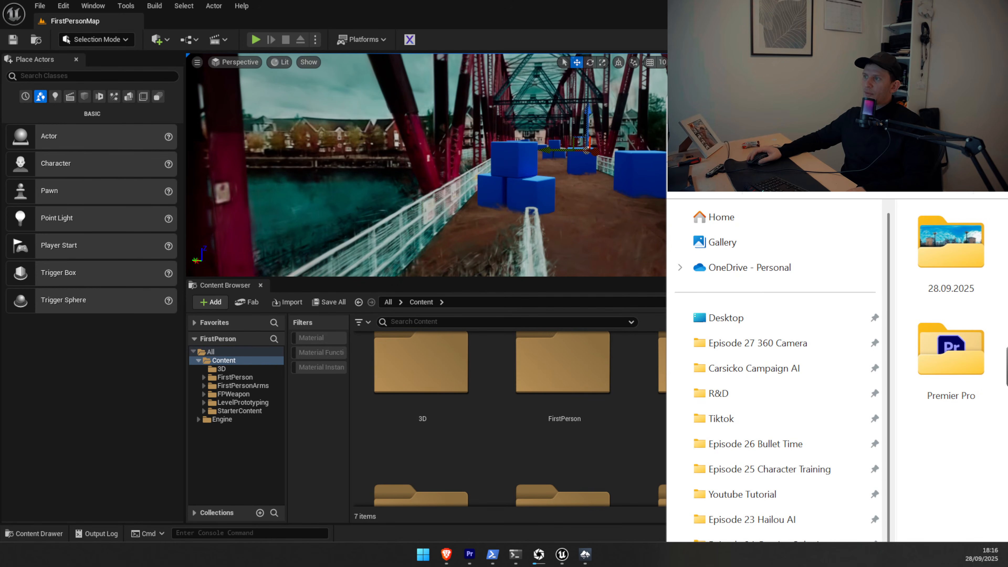
{"action": "left_click_drag", "start_coordinate": [860, 111], "coordinate": [628, 110]}
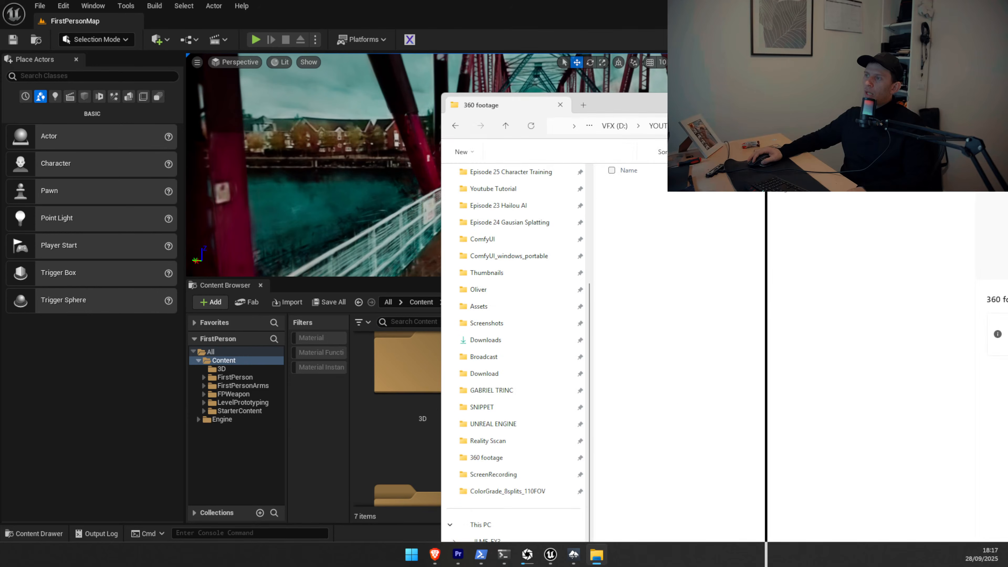
{"action": "key", "text": "alt+Tab"}
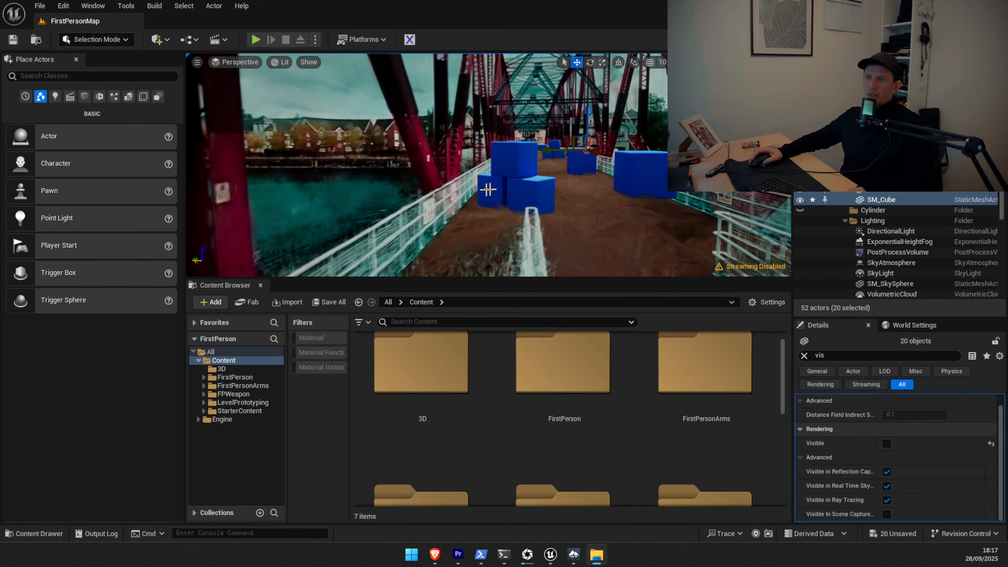
Make the selected floor and wall meshes visible, inspect their fit along the bridge, and hide them again.
{"action": "key", "text": "s"}
{"action": "right_click_drag", "start_coordinate": [488, 190], "coordinate": [492, 194]}
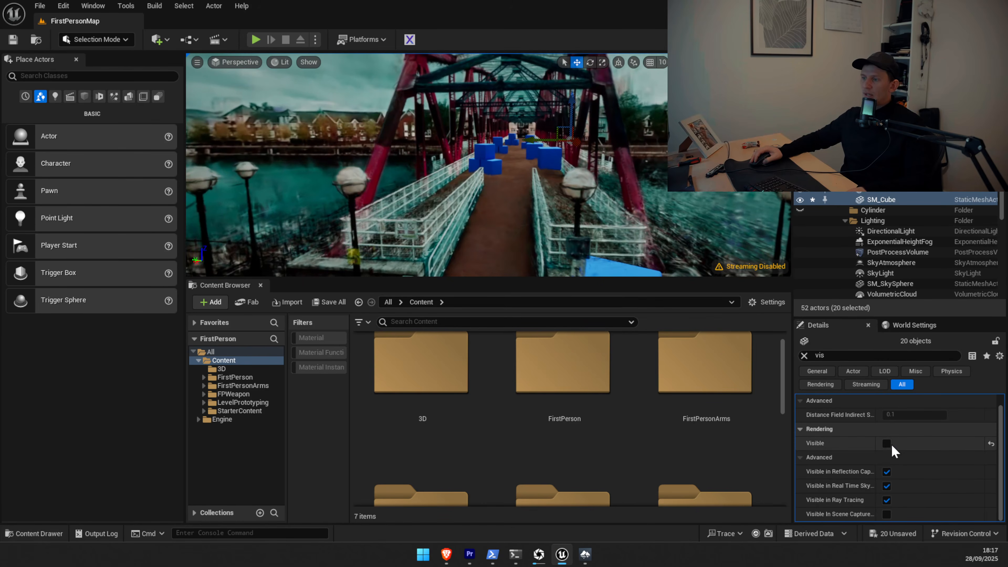
{"action": "left_click", "coordinate": [886, 443]}
{"action": "key", "text": "s"}
{"action": "mouse_move", "coordinate": [537, 207]}
{"action": "right_mouse_down"}
{"action": "mouse_move", "coordinate": [564, 221]}
{"action": "mouse_move", "coordinate": [536, 232]}
{"action": "mouse_move", "coordinate": [526, 220]}
{"action": "mouse_move", "coordinate": [540, 204]}
{"action": "mouse_move", "coordinate": [542, 223]}
{"action": "right_mouse_up"}
{"action": "key", "text": "w"}
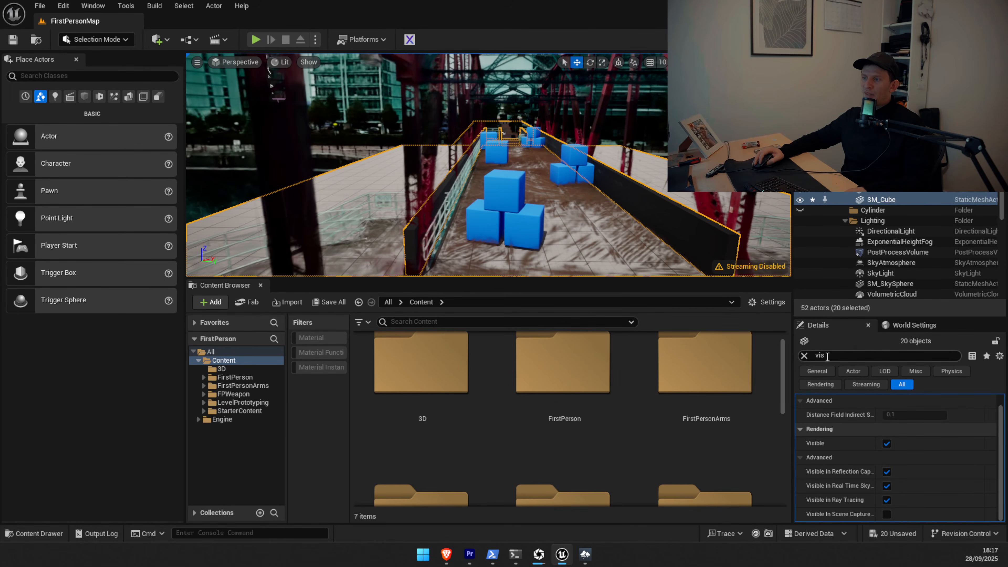
{"action": "left_click", "coordinate": [887, 444]}
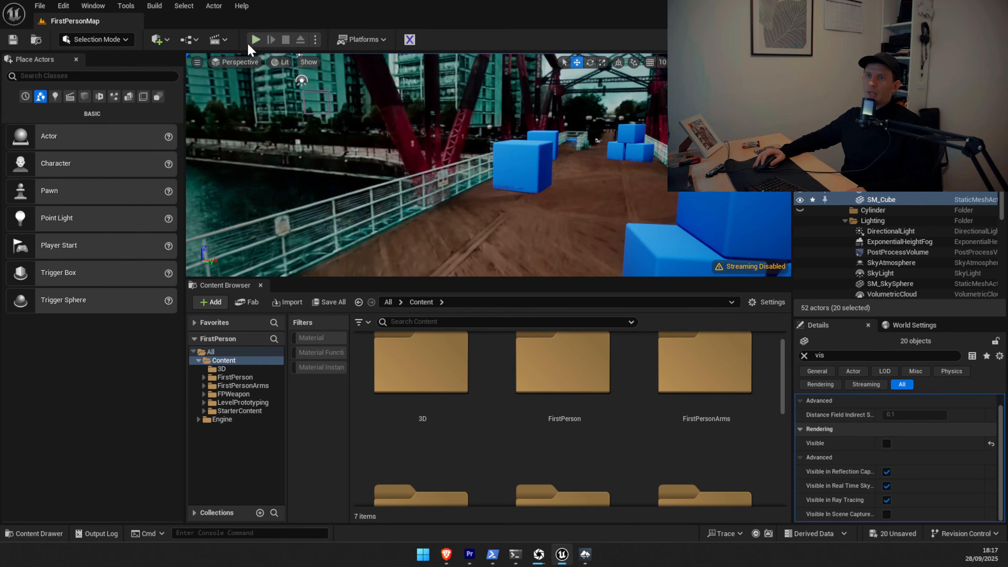
Play-test the level with the meshes hidden, walking from the start area onto the bridge, and stop.
{"action": "key", "text": "Escape"}
{"action": "key", "text": "alt+p"}
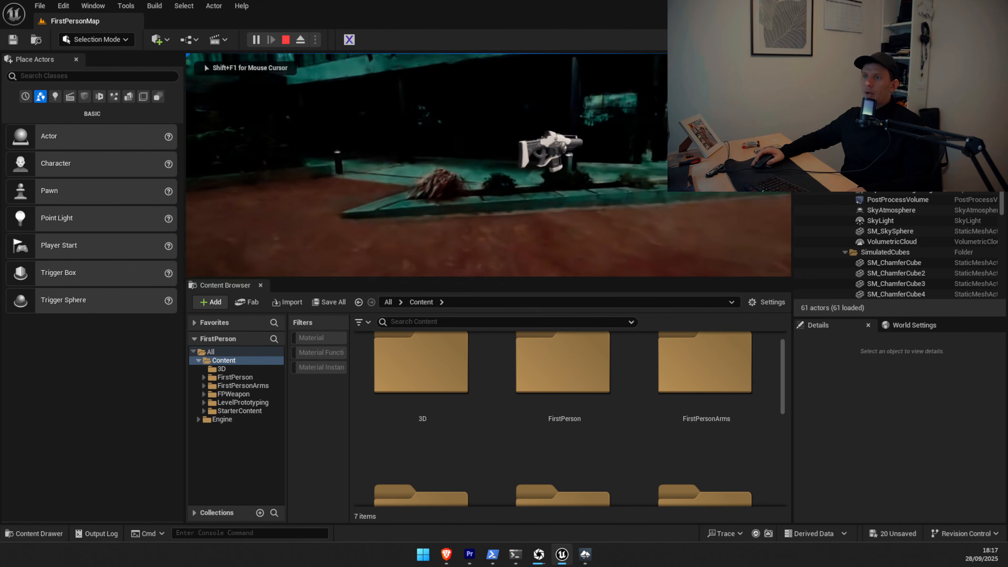
{"action": "key", "text": "w"}
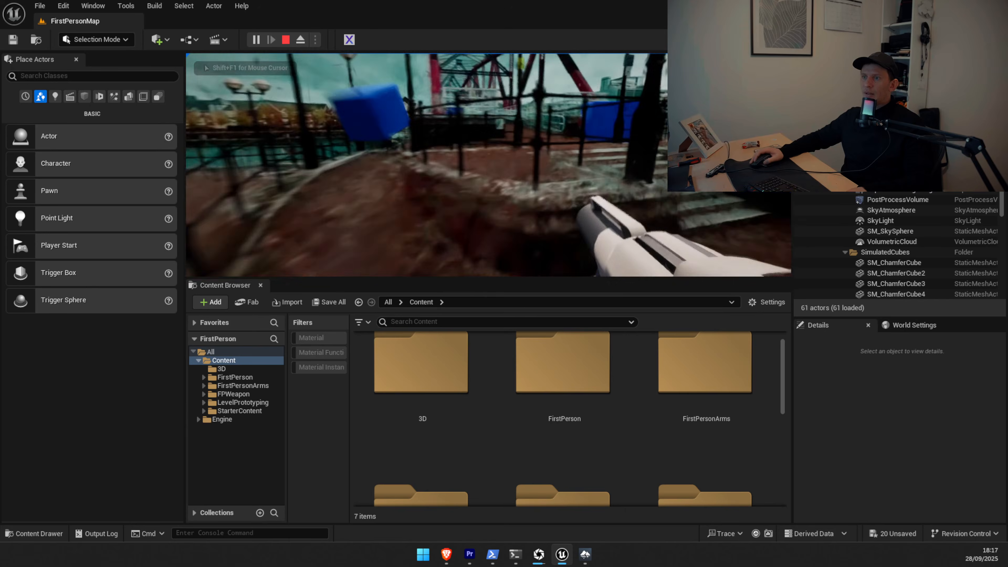
{"action": "key", "text": "w"}
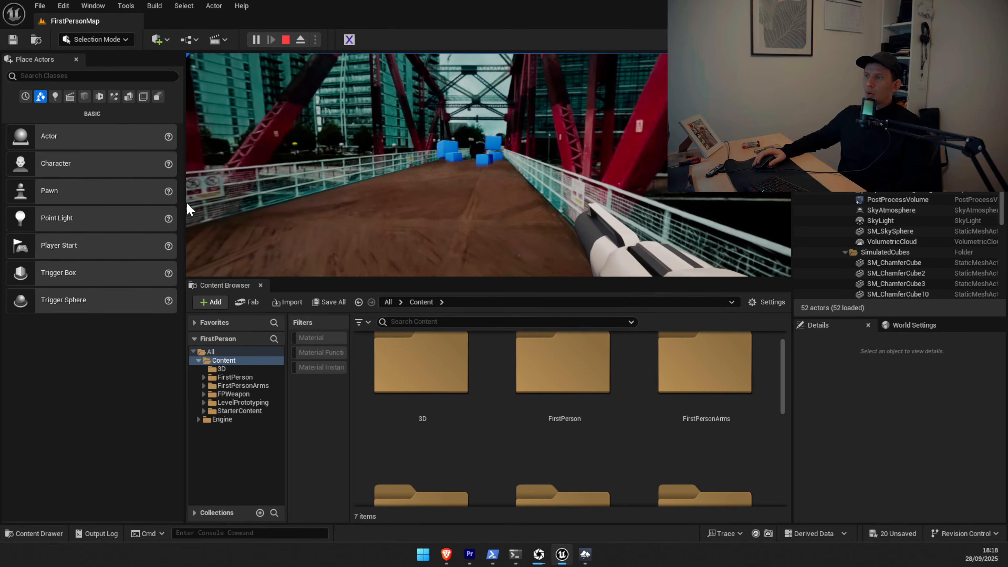
{"action": "key", "text": "Escape"}
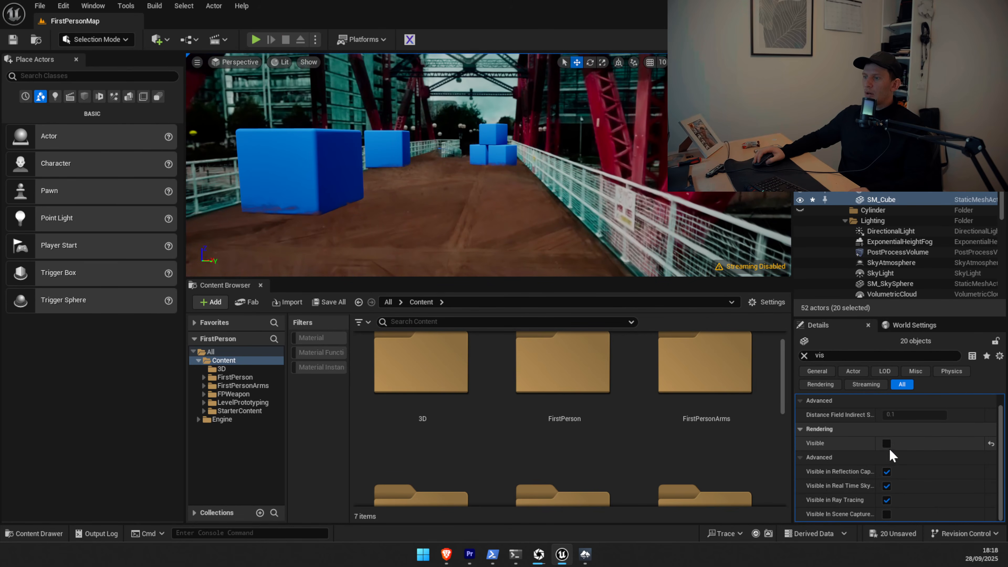
Turn on visibility for the selected floor and wall meshes and examine how they line the bridge deck and railings.
{"action": "left_click", "coordinate": [887, 443]}
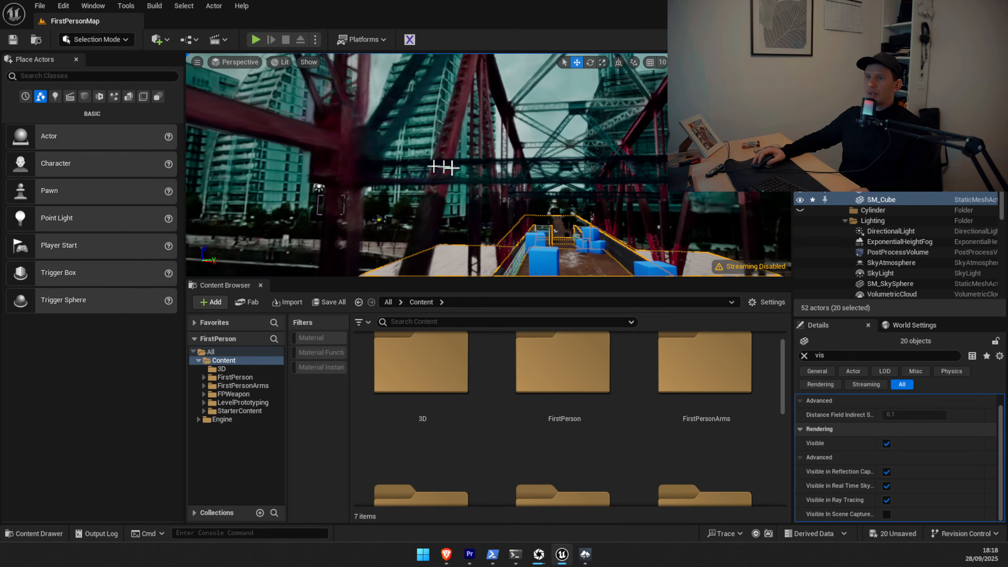
{"action": "key", "text": "w"}
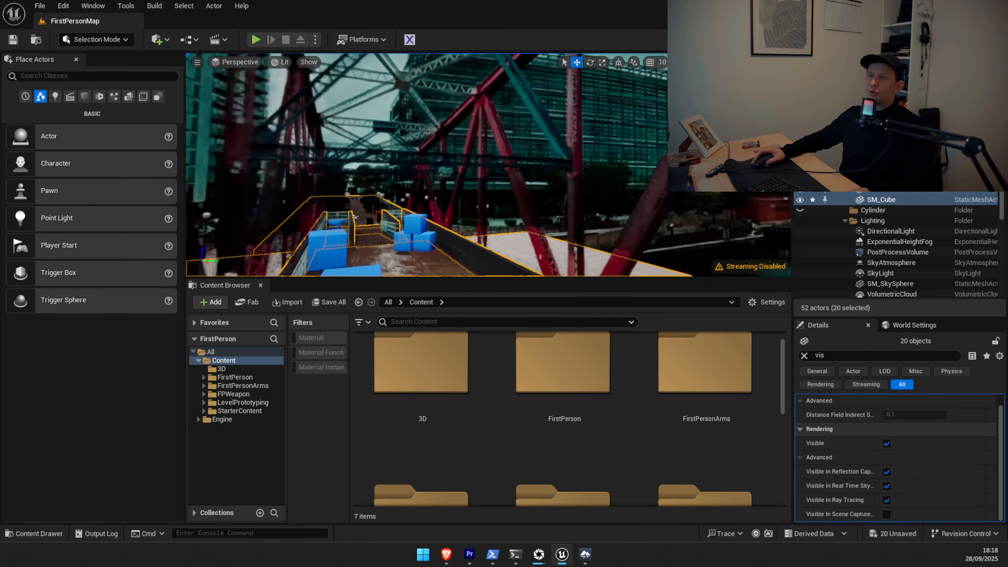
{"action": "right_click_drag", "start_coordinate": [488, 165], "coordinate": [731, 150]}
{"action": "key", "text": "s"}
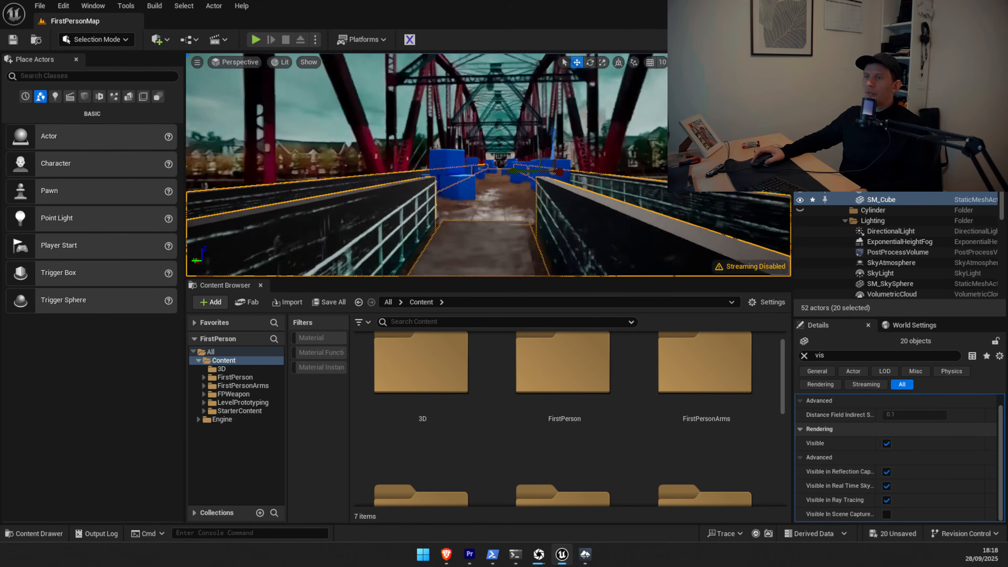
{"action": "key", "text": "s"}
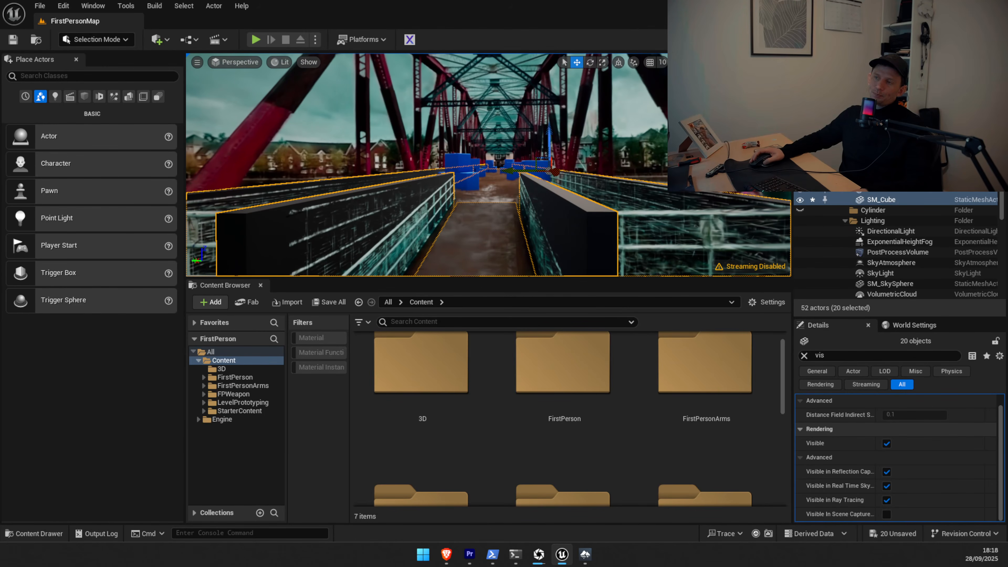
{"action": "key", "text": "w"}
{"action": "mouse_move", "coordinate": [643, 191]}
{"action": "right_mouse_down"}
{"action": "mouse_move", "coordinate": [627, 191]}
{"action": "mouse_move", "coordinate": [643, 209]}
{"action": "mouse_move", "coordinate": [639, 201]}
{"action": "right_mouse_up"}
{"action": "key", "text": "e"}
{"action": "key", "text": "w"}
{"action": "right_click_drag", "start_coordinate": [607, 150], "coordinate": [611, 149]}
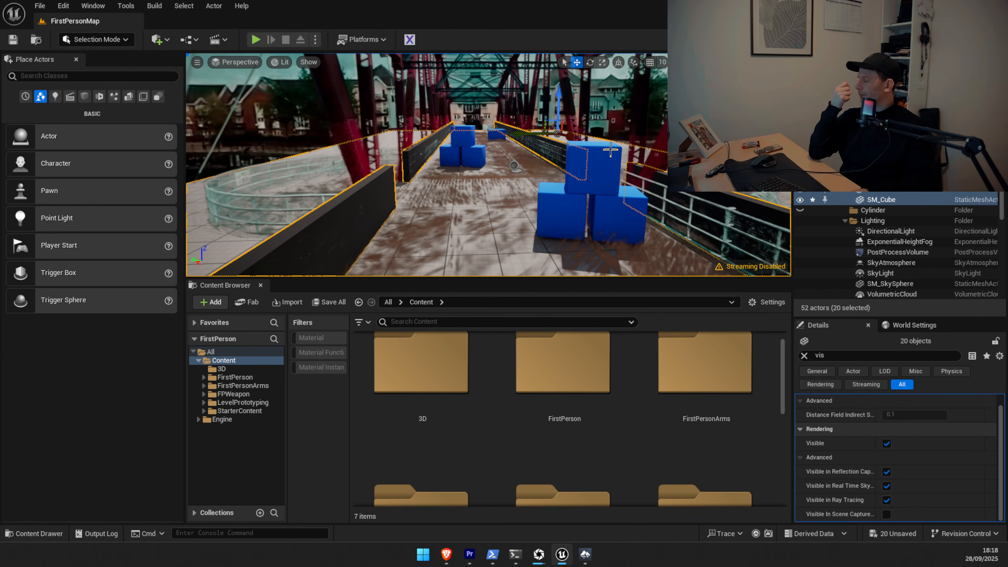
{"action": "key", "text": "w"}
{"action": "right_click_drag", "start_coordinate": [611, 149], "coordinate": [593, 143]}
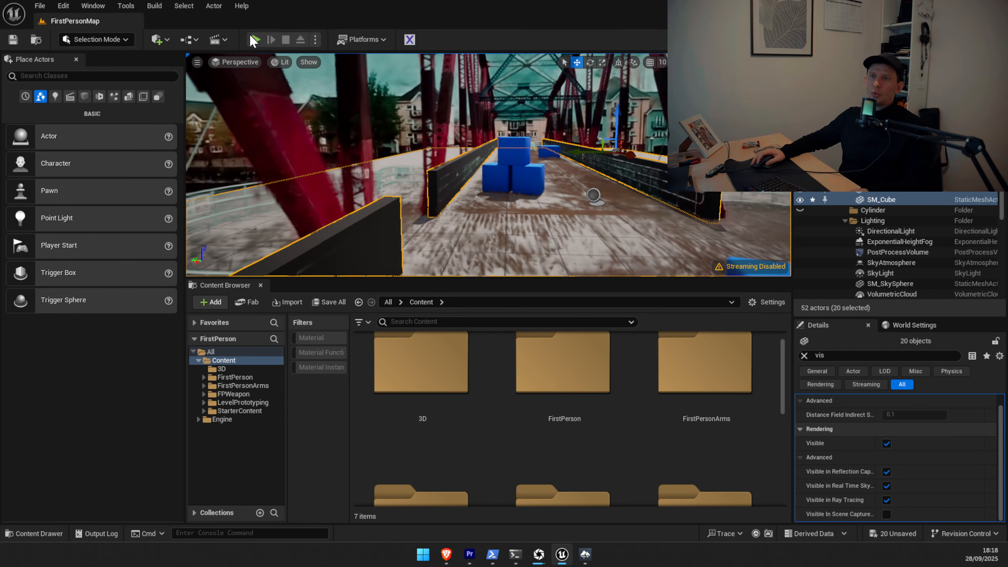
Play-test the level with the floor and wall meshes visible, walking from the start area up the steps onto the bridge.
{"action": "left_click", "coordinate": [255, 39]}
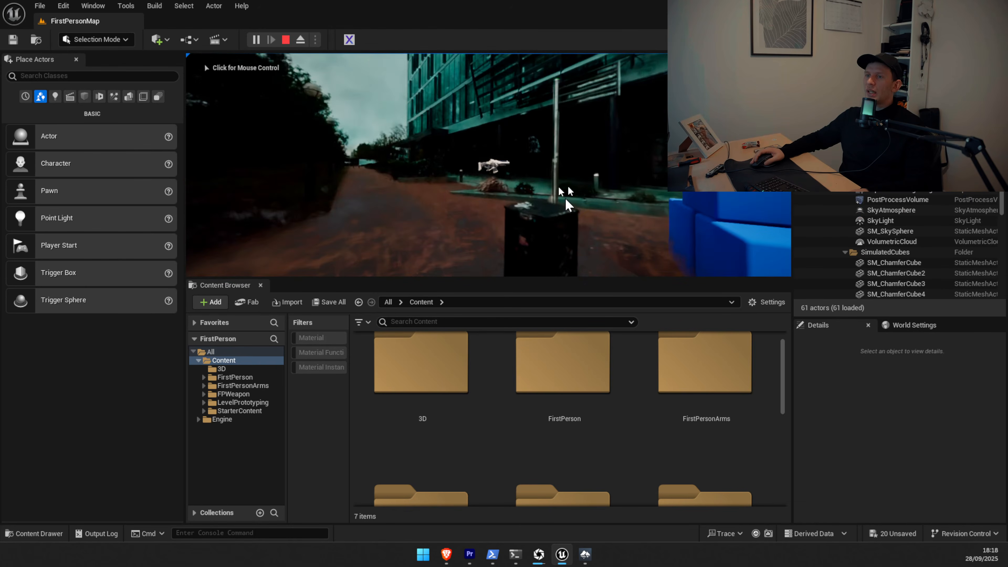
{"action": "left_click", "coordinate": [567, 204]}
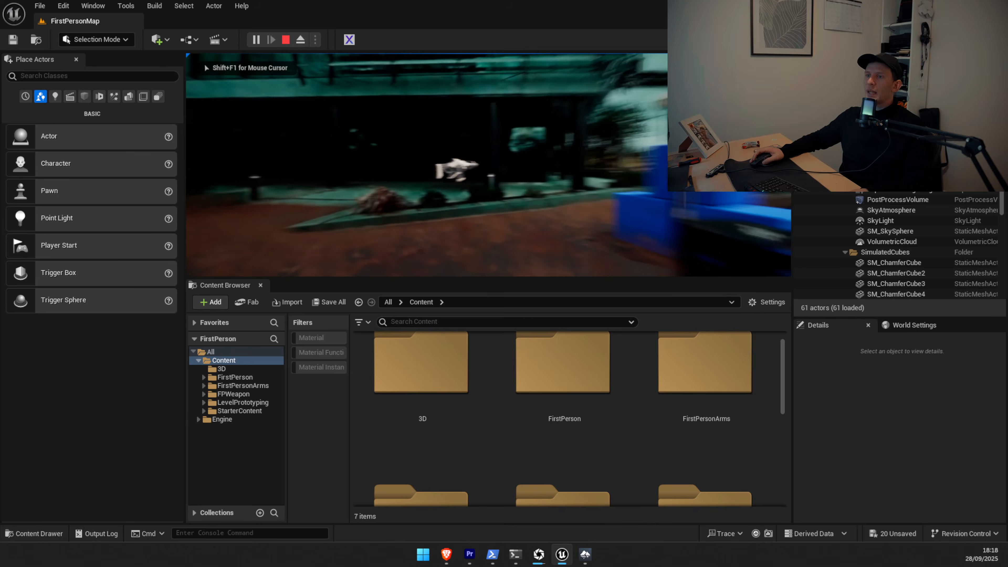
{"action": "key", "text": "w"}
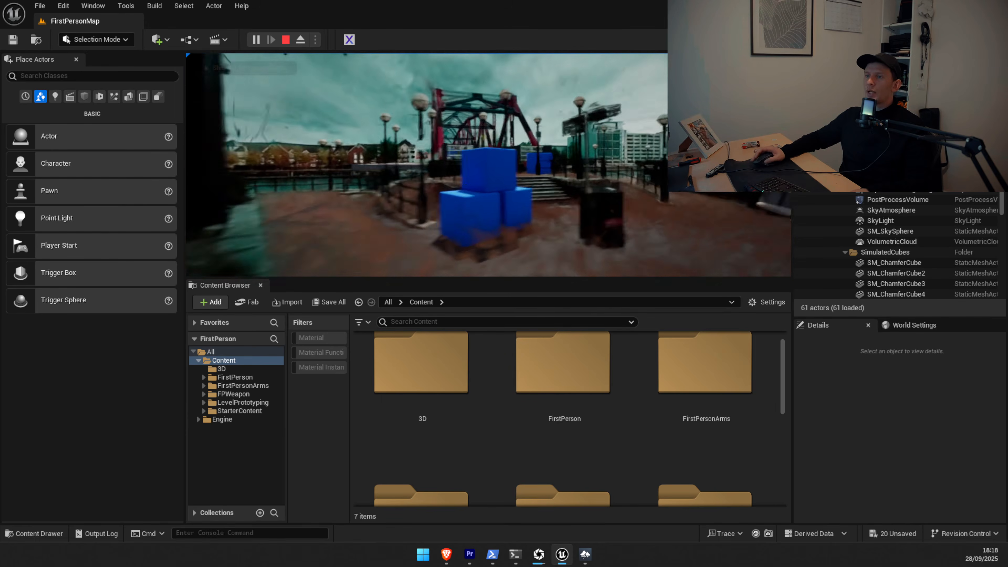
{"action": "key", "text": "w"}
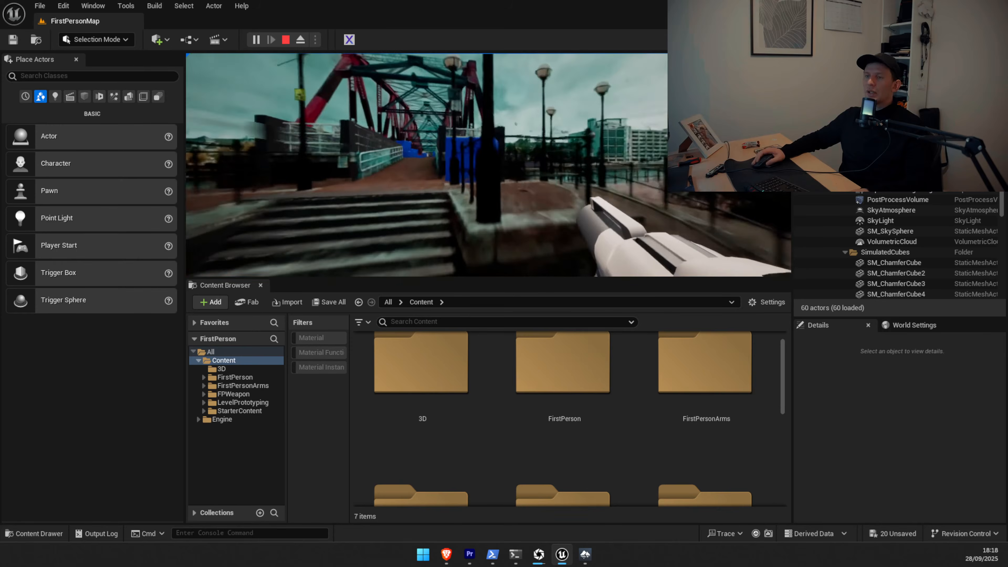
{"action": "key", "text": "w"}
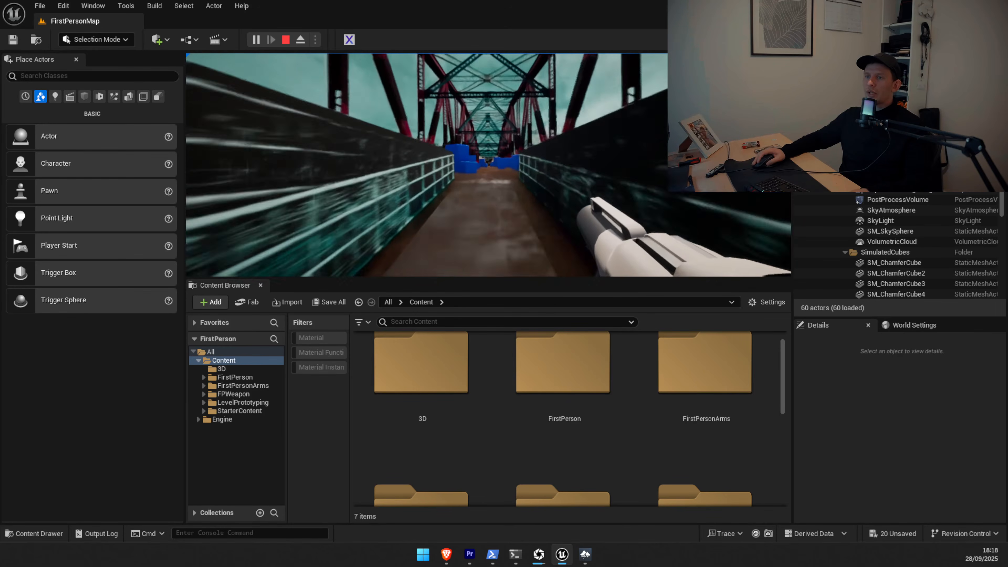
Walk across the bridge deck toward the far end, shooting the blue cubes to test collisions with the floor and walls.
{"action": "key", "text": "w"}
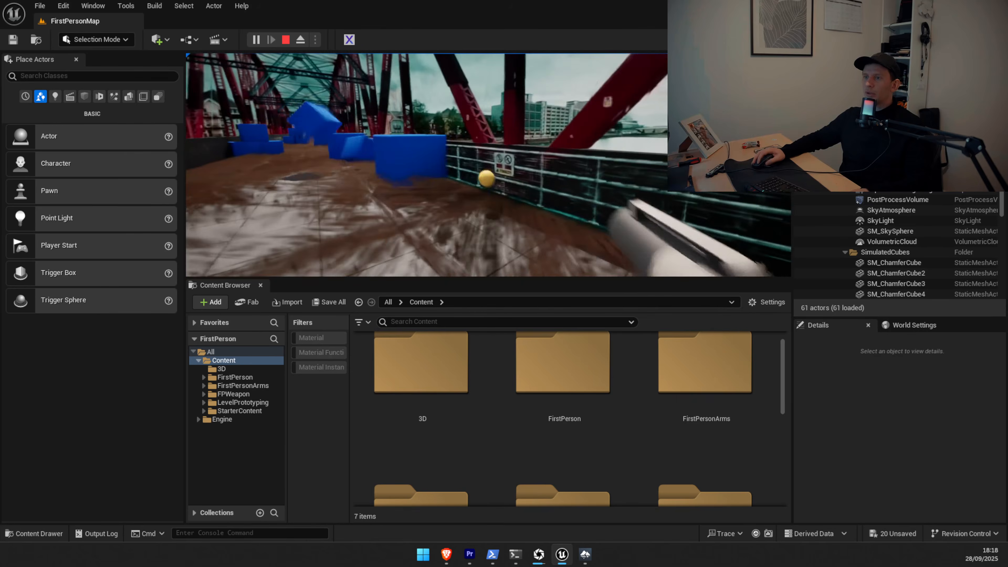
{"action": "key", "text": "w"}
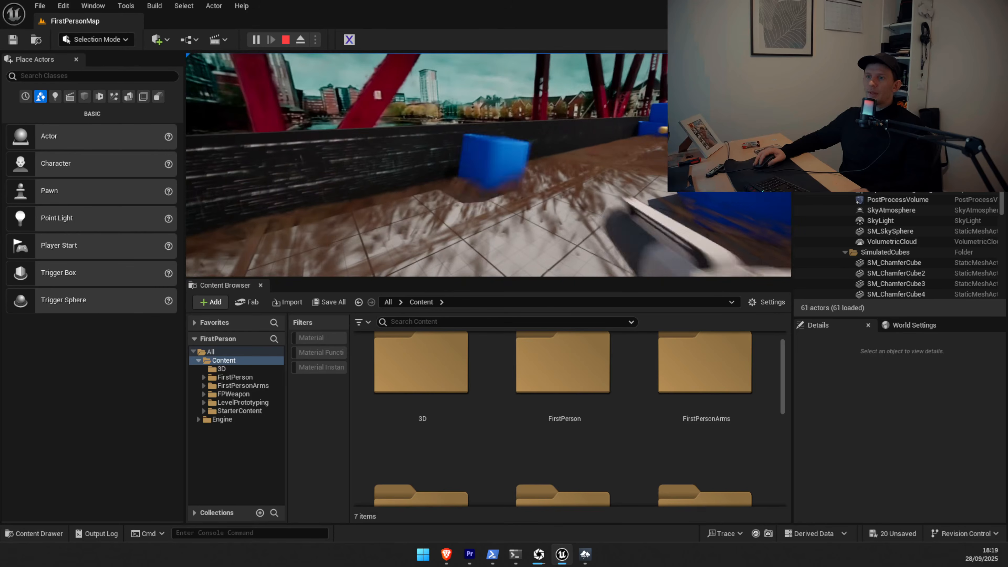
{"action": "key", "text": "w"}
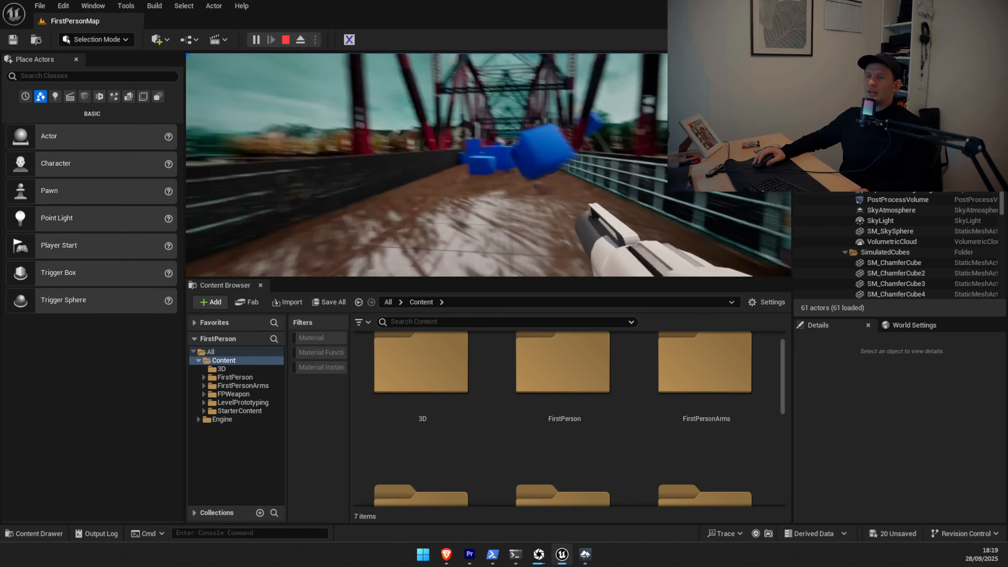
{"action": "key", "text": "w"}
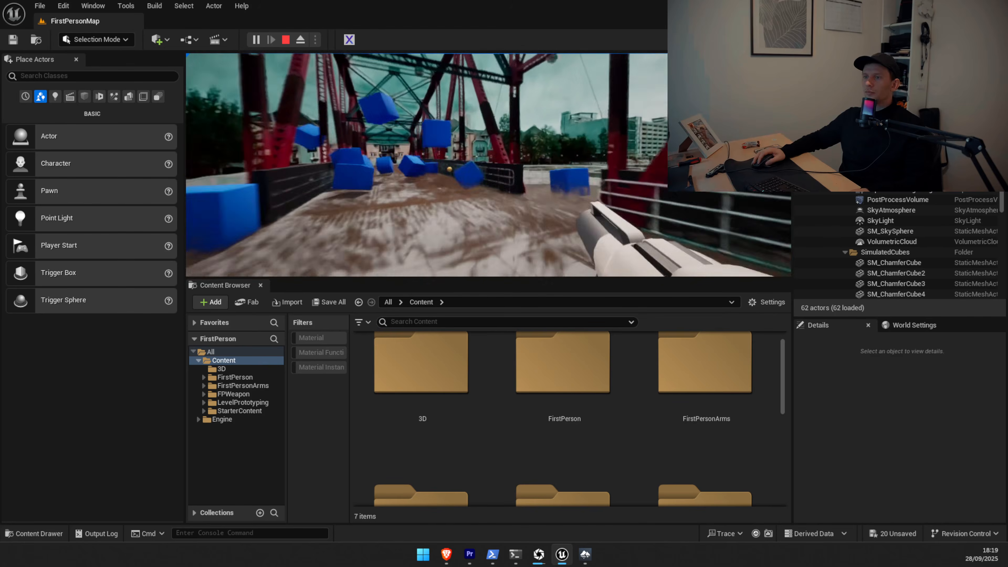
{"action": "key", "text": "w"}
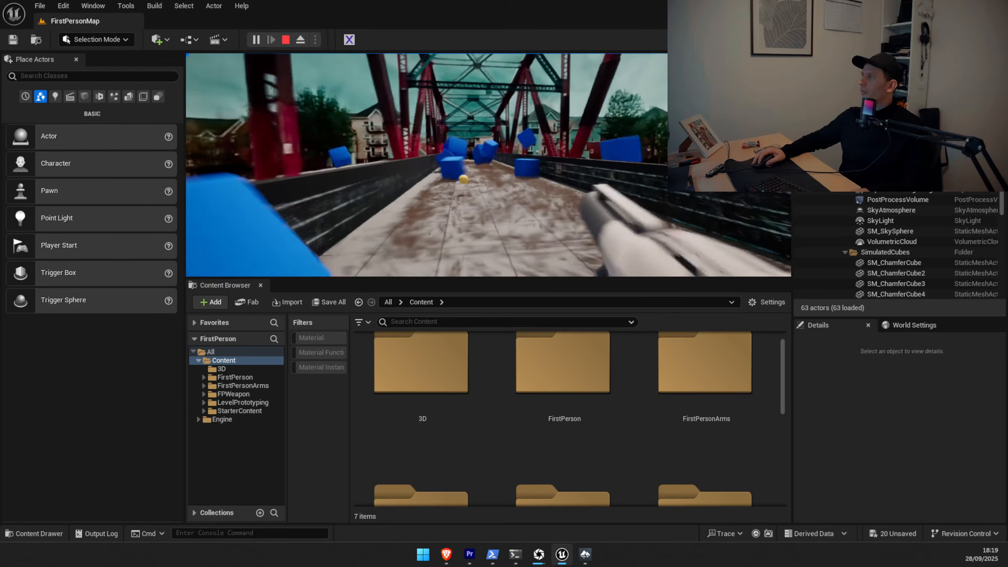
{"action": "key", "text": "d"}
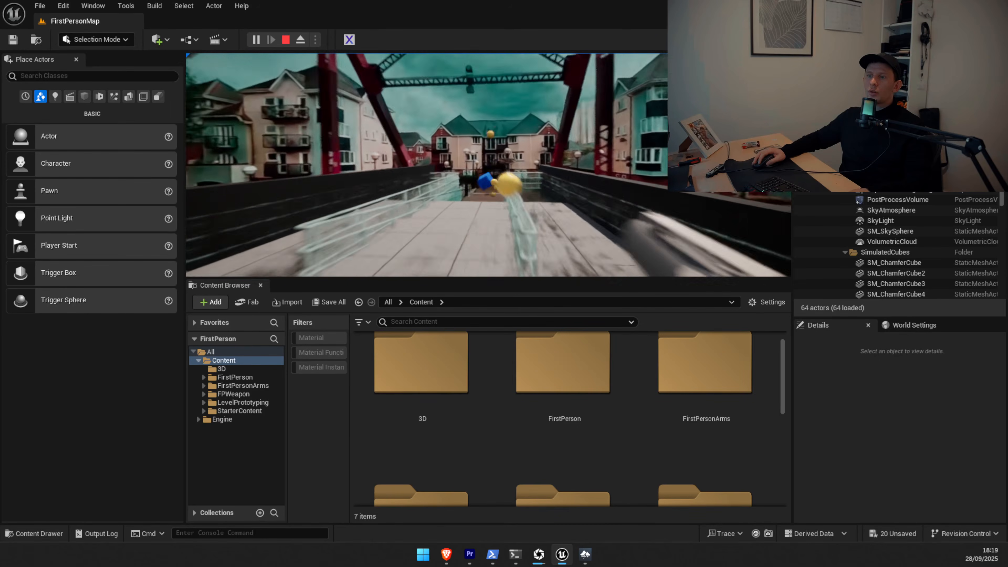
Walk back over the bridge to the start area while firing at the remaining cubes, and stop the play session.
{"action": "key", "text": "w"}
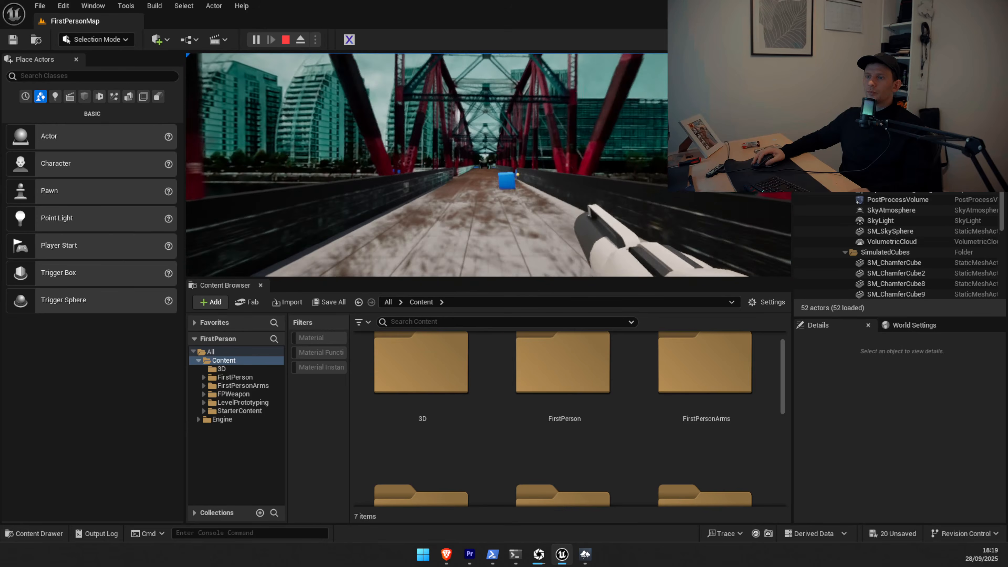
{"action": "key", "text": "w"}
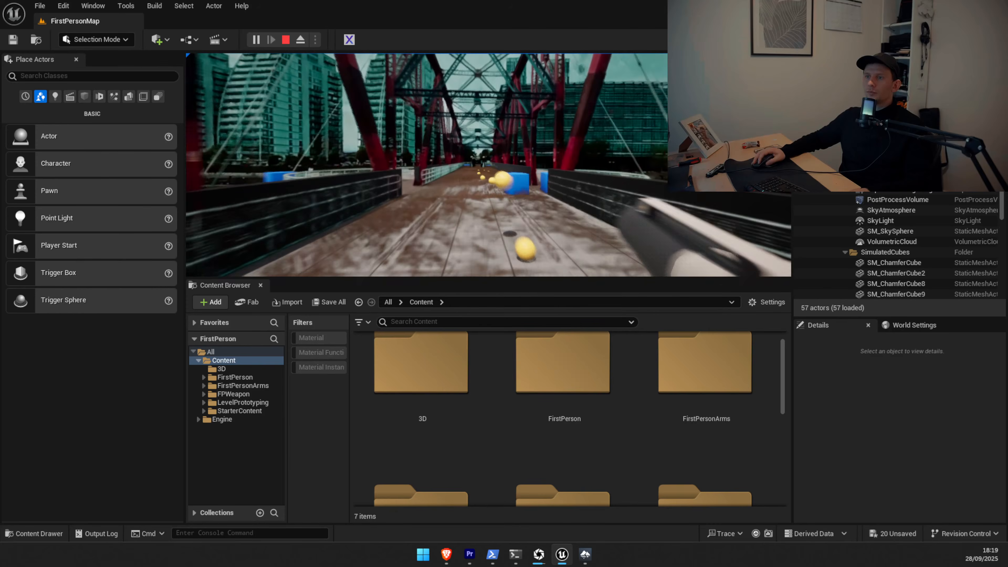
{"action": "key", "text": "w"}
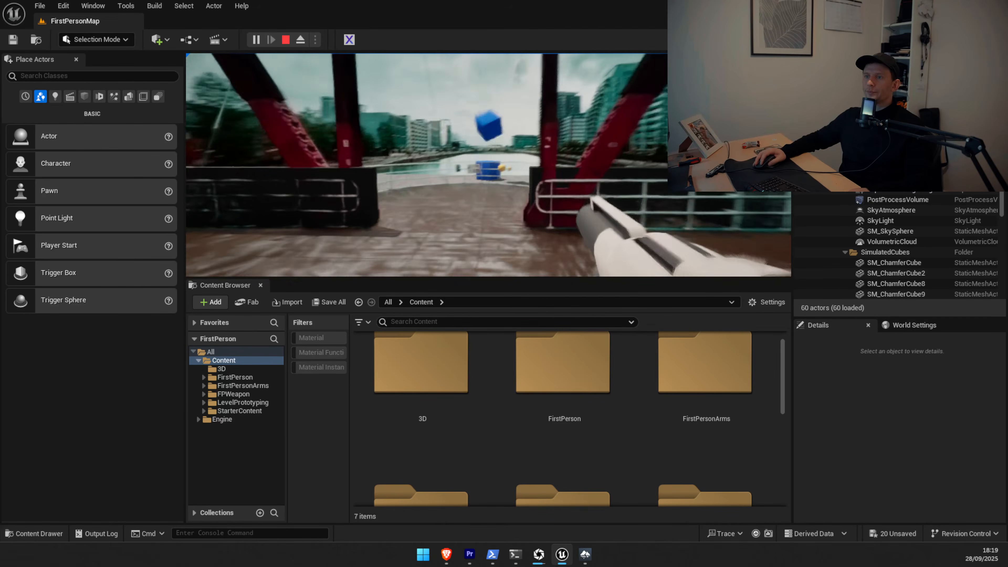
{"action": "key", "text": "w"}
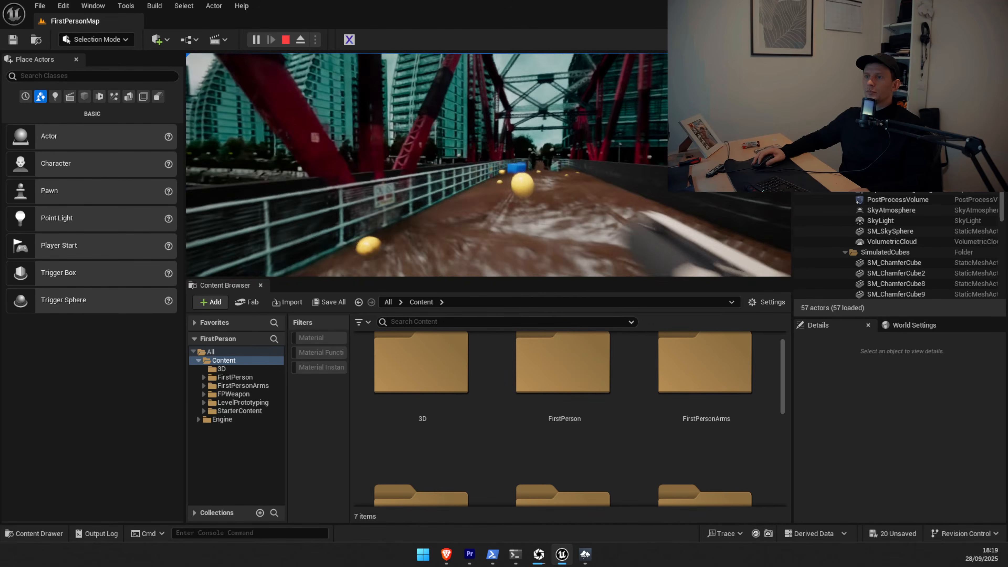
{"action": "key", "text": "w"}
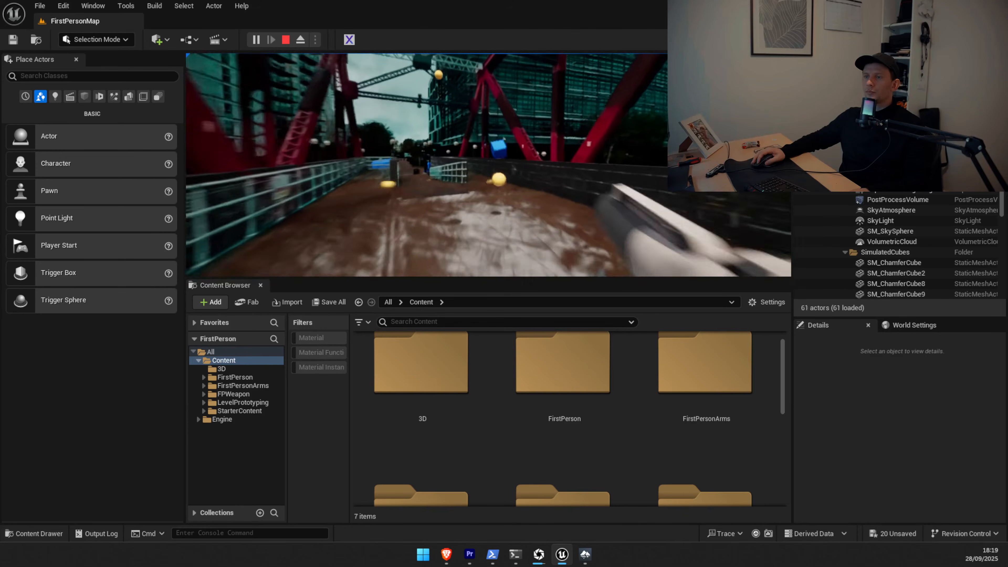
{"action": "key", "text": "w"}
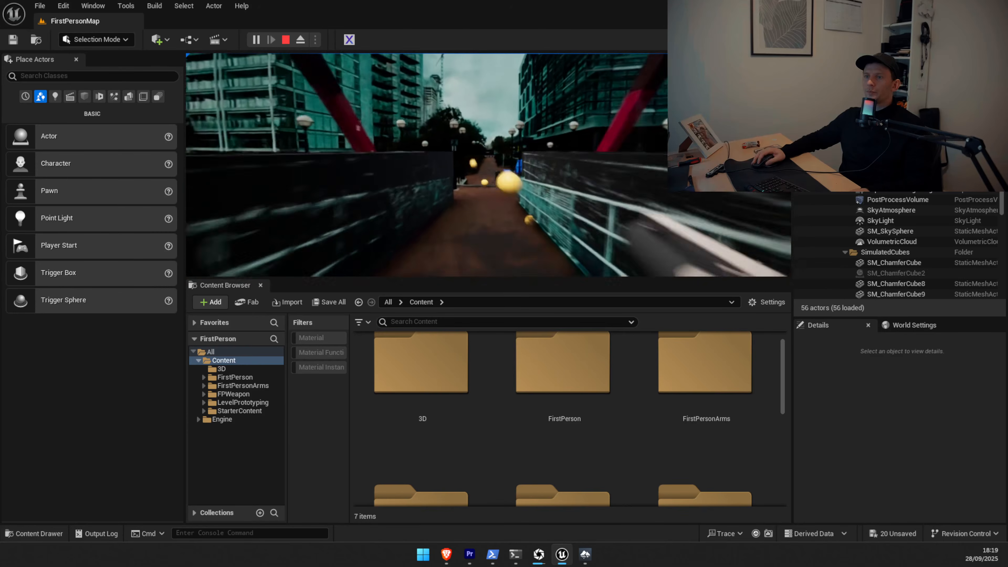
{"action": "key", "text": "w"}
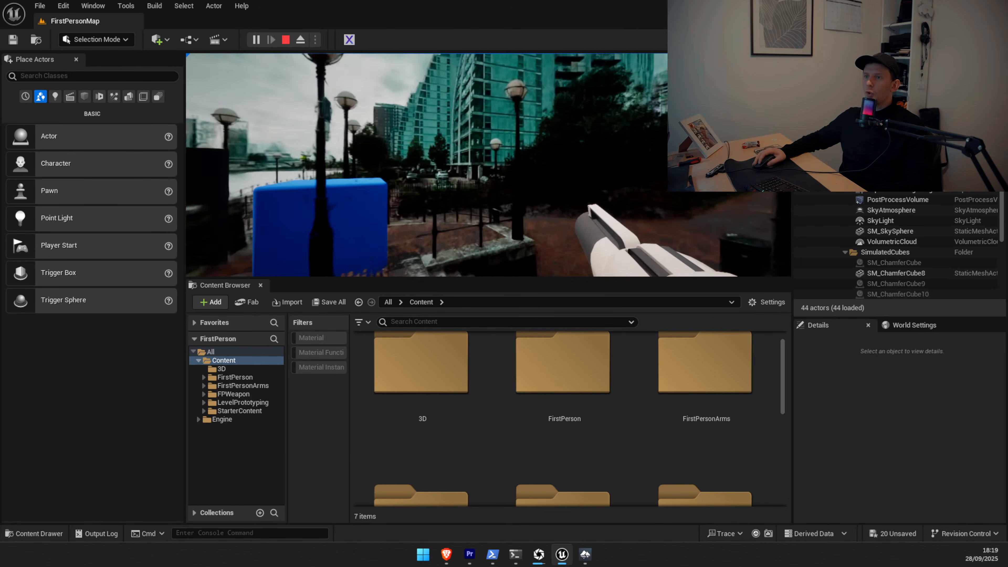
{"action": "key", "text": "Escape"}
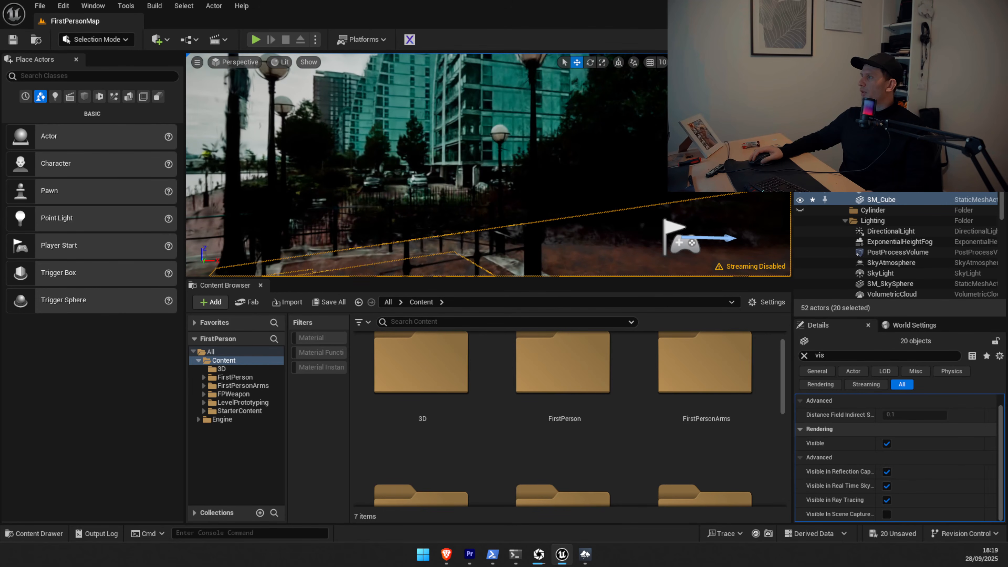